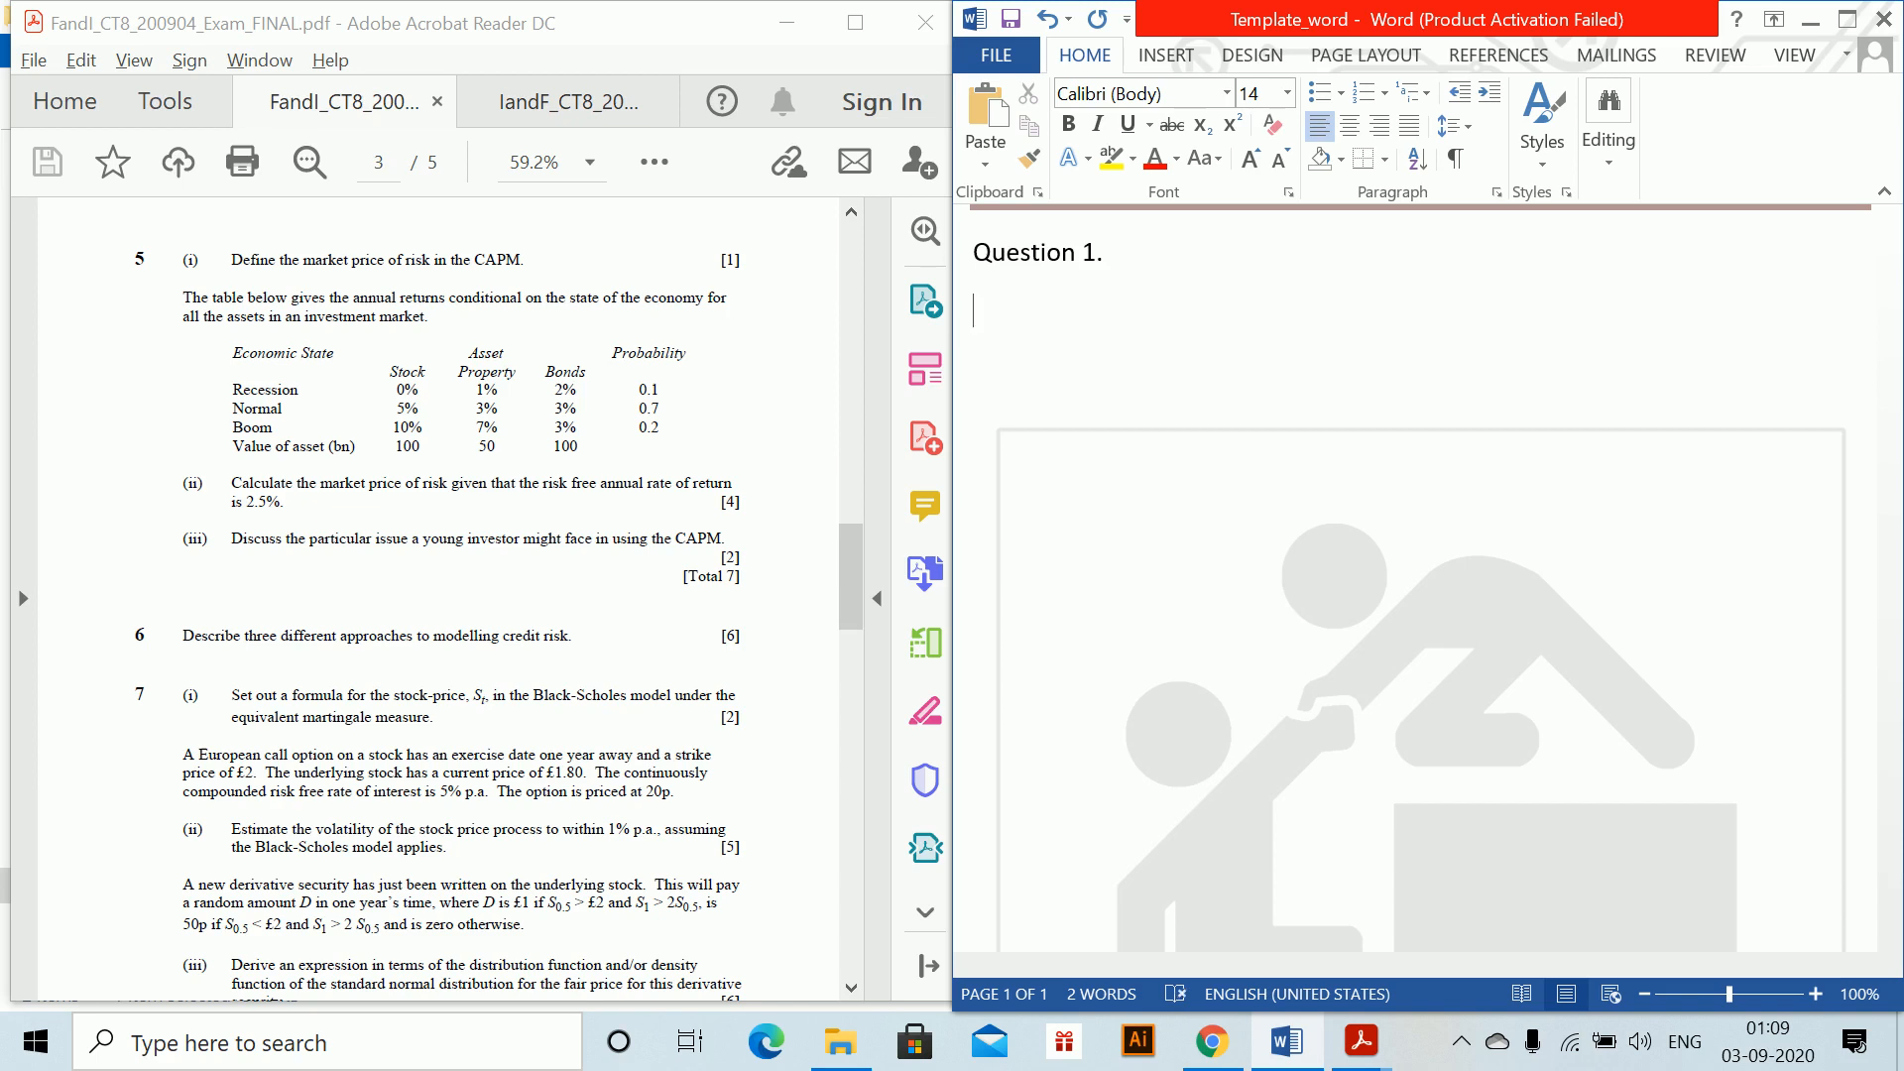
Write "Market of price of risk =" on the line below the Question 1 heading.
{"action": "type", "text": "Market of price od"}
{"action": "key", "text": "BackSpace"}
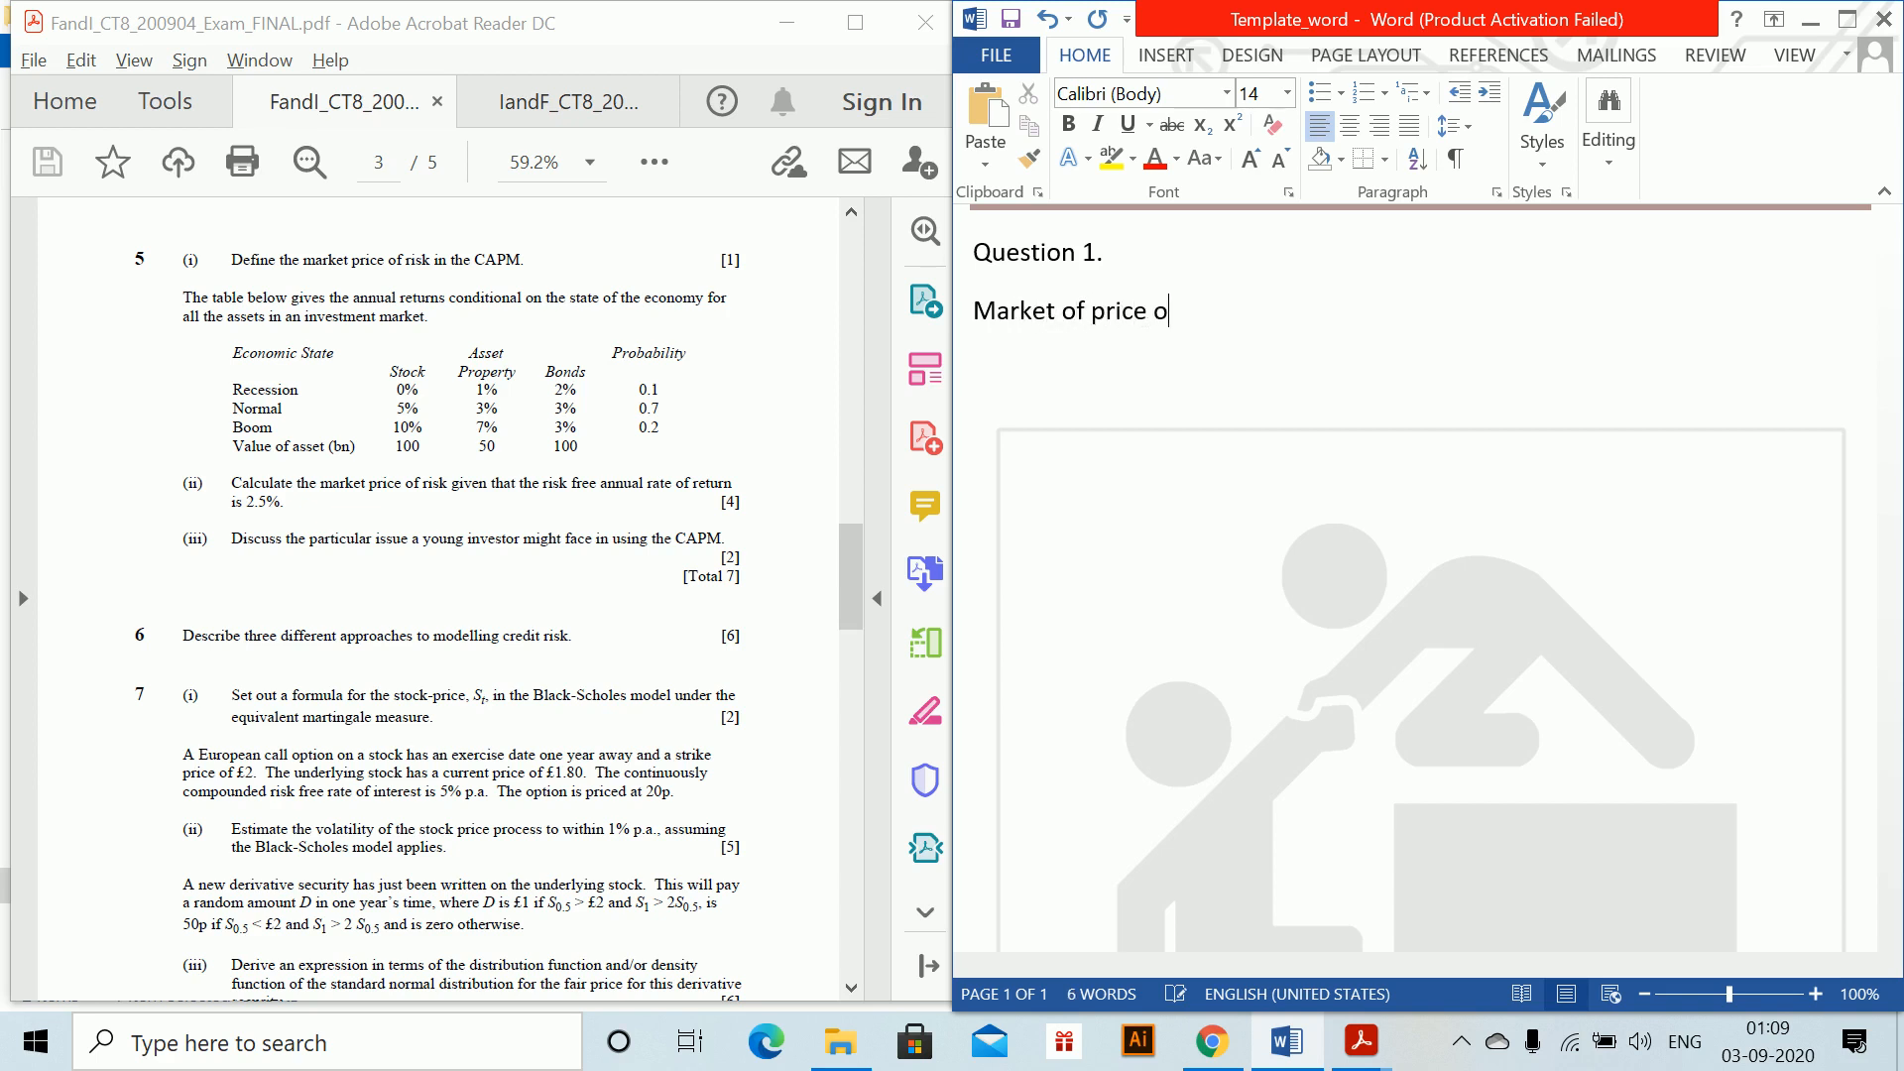
{"action": "type", "text": "f risk ="}
Insert an equation after the equals sign giving the fraction (E(R_m) − r_f) over σ(R_m), and continue on a new line.
{"action": "key", "text": "alt+equal"}
{"action": "type", "text": "(E"}
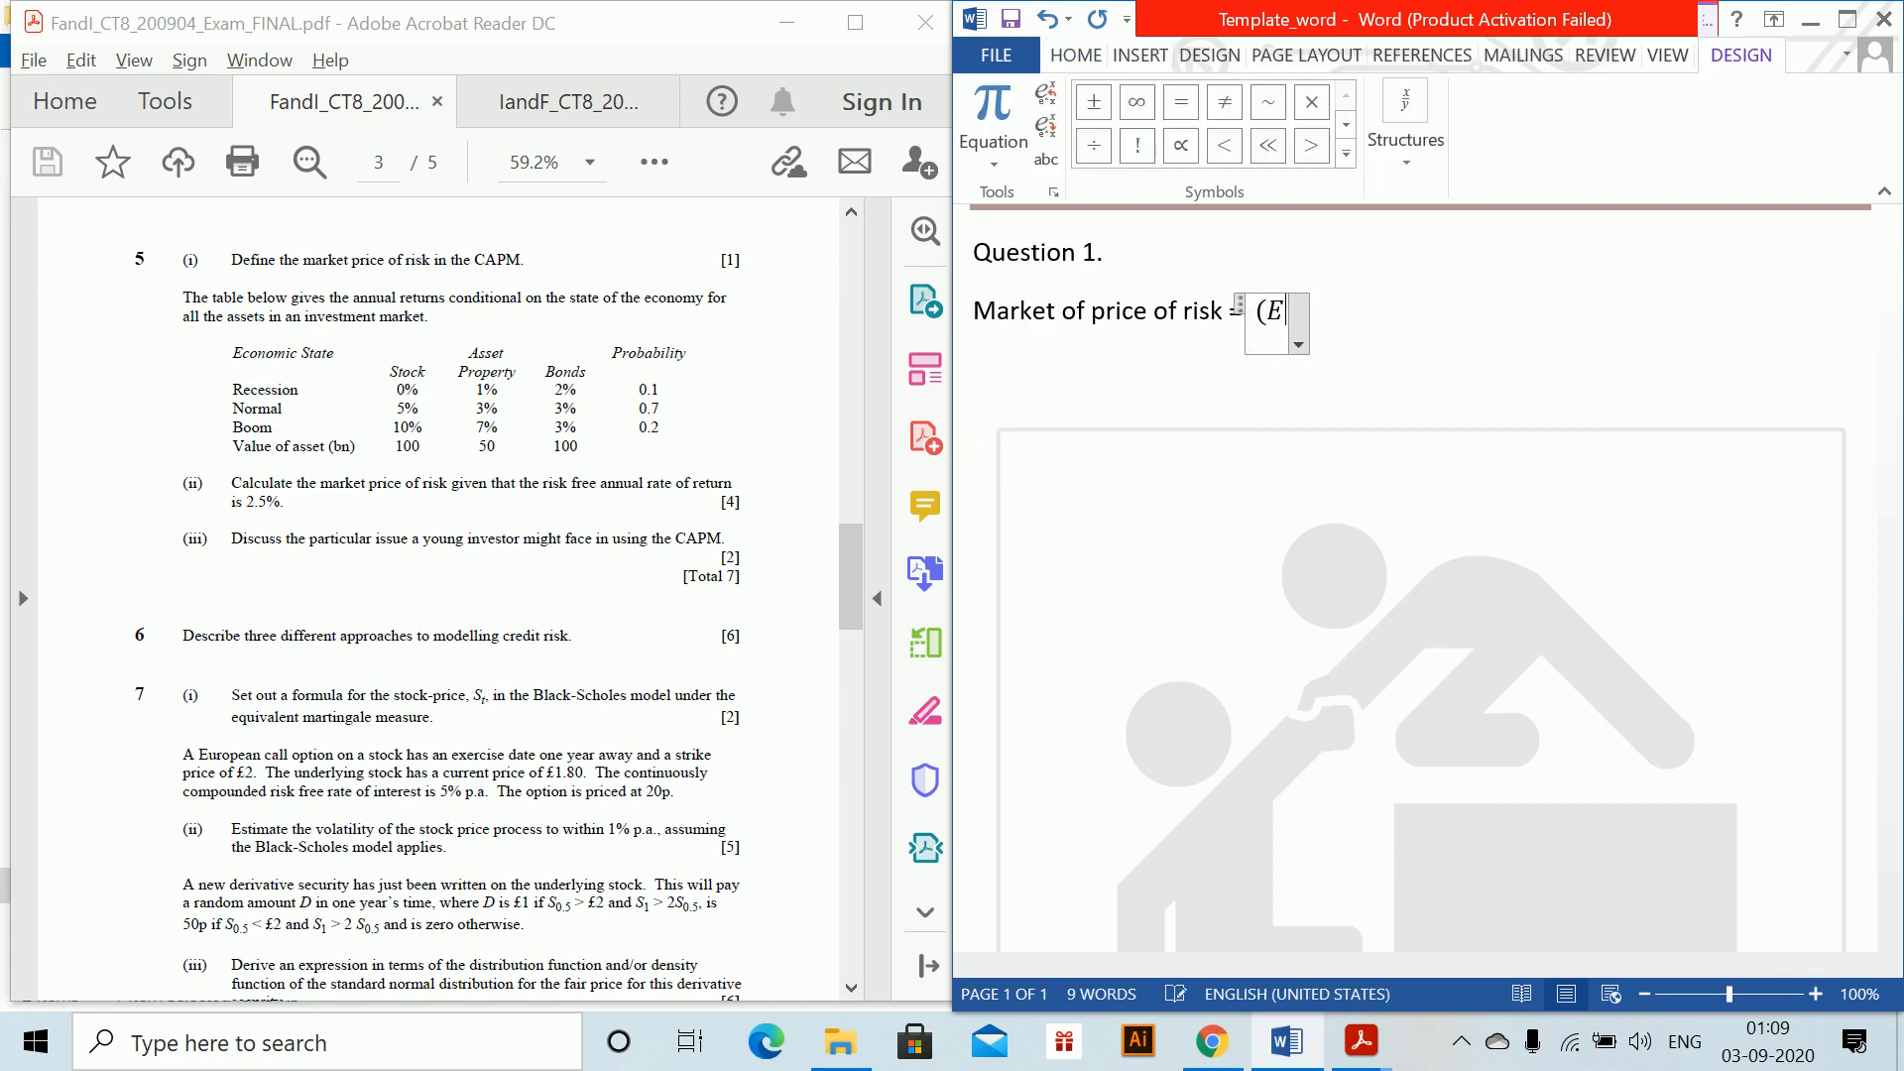
{"action": "type", "text": "(R"}
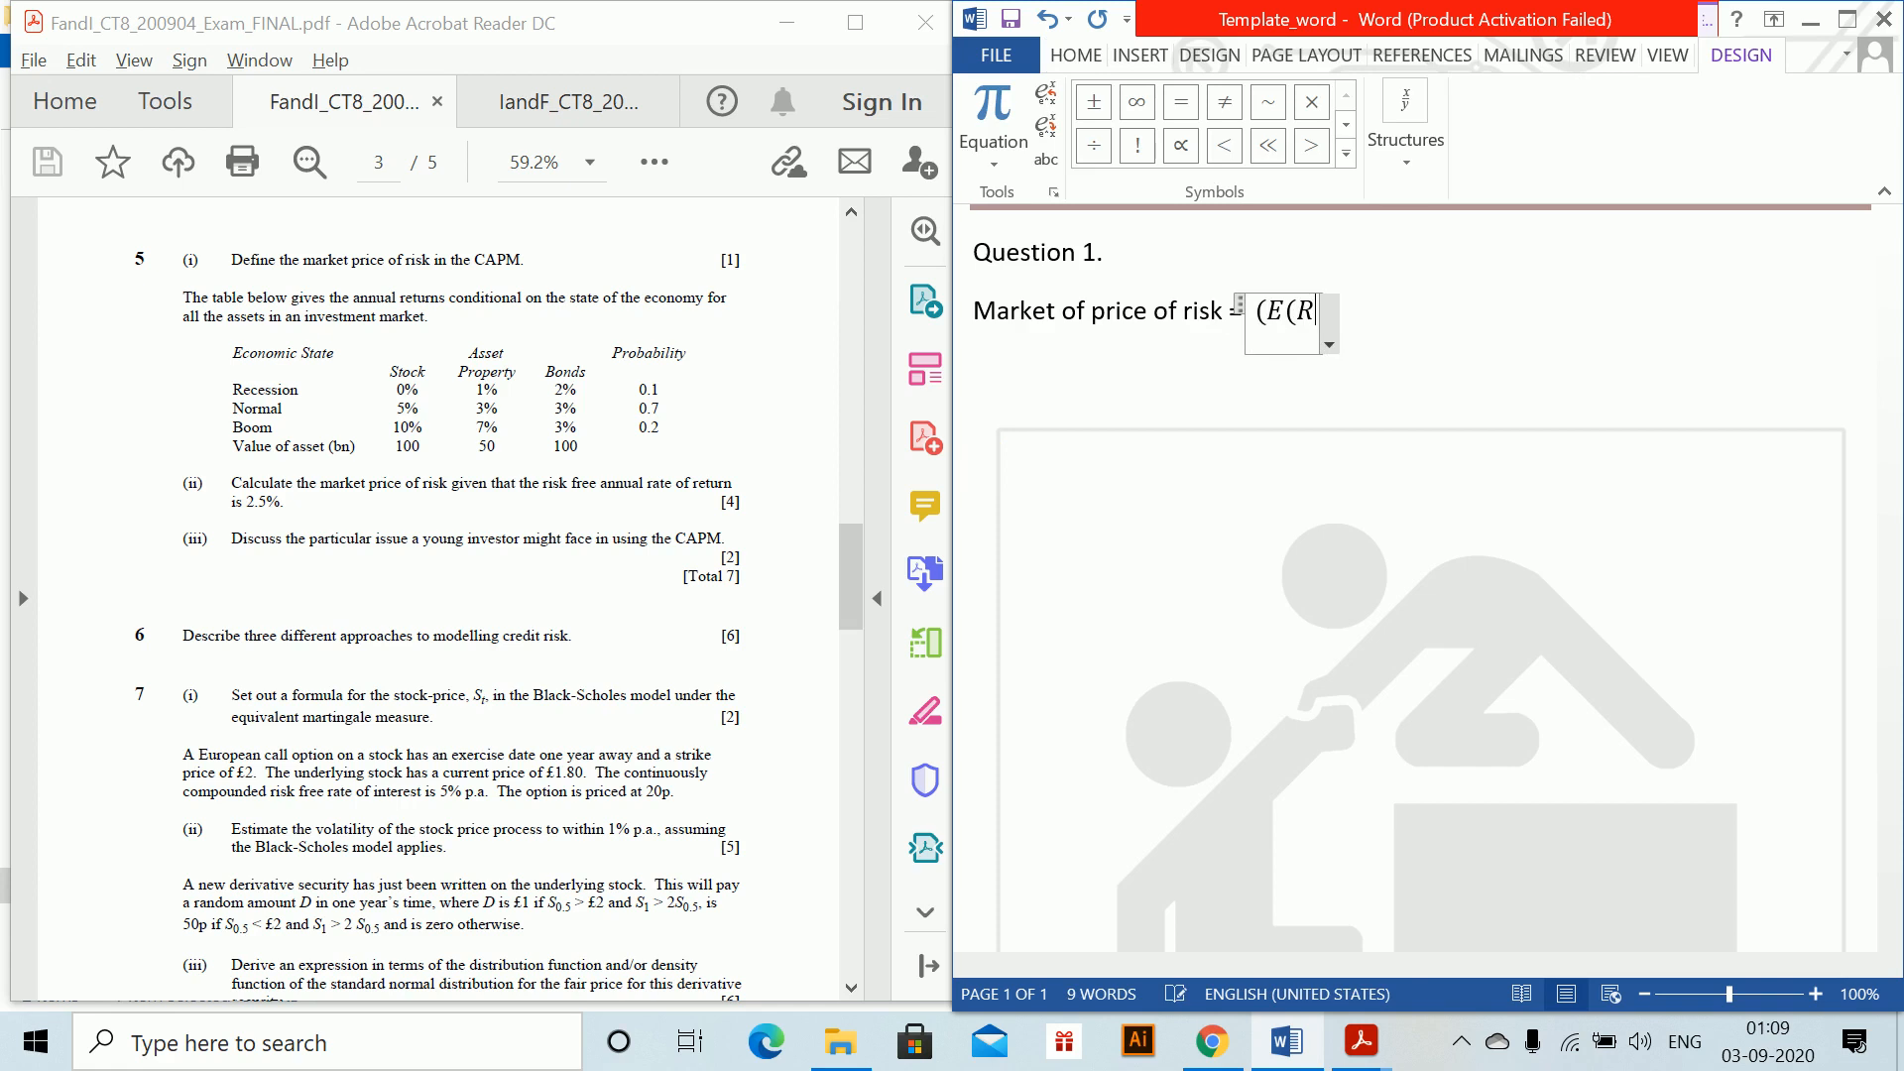
{"action": "type", "text": "_m)"}
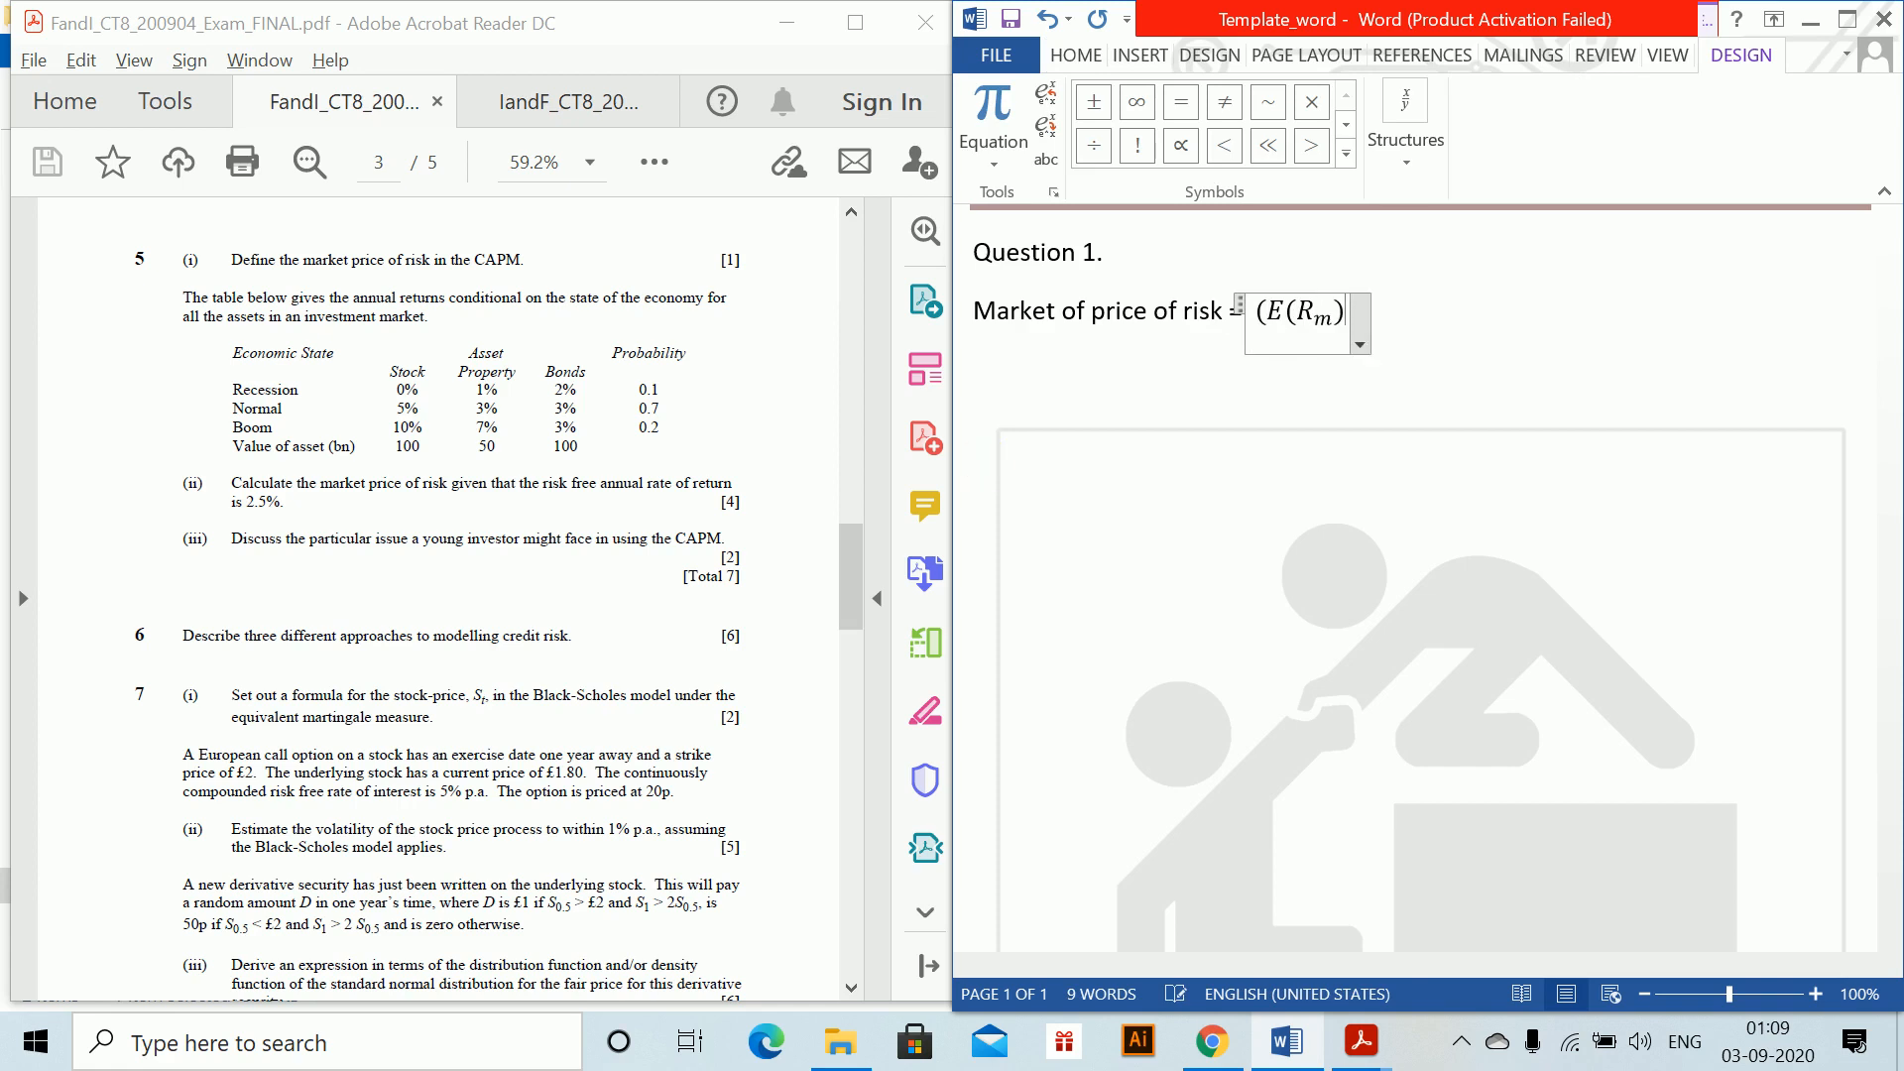
{"action": "type", "text": "-r_f"}
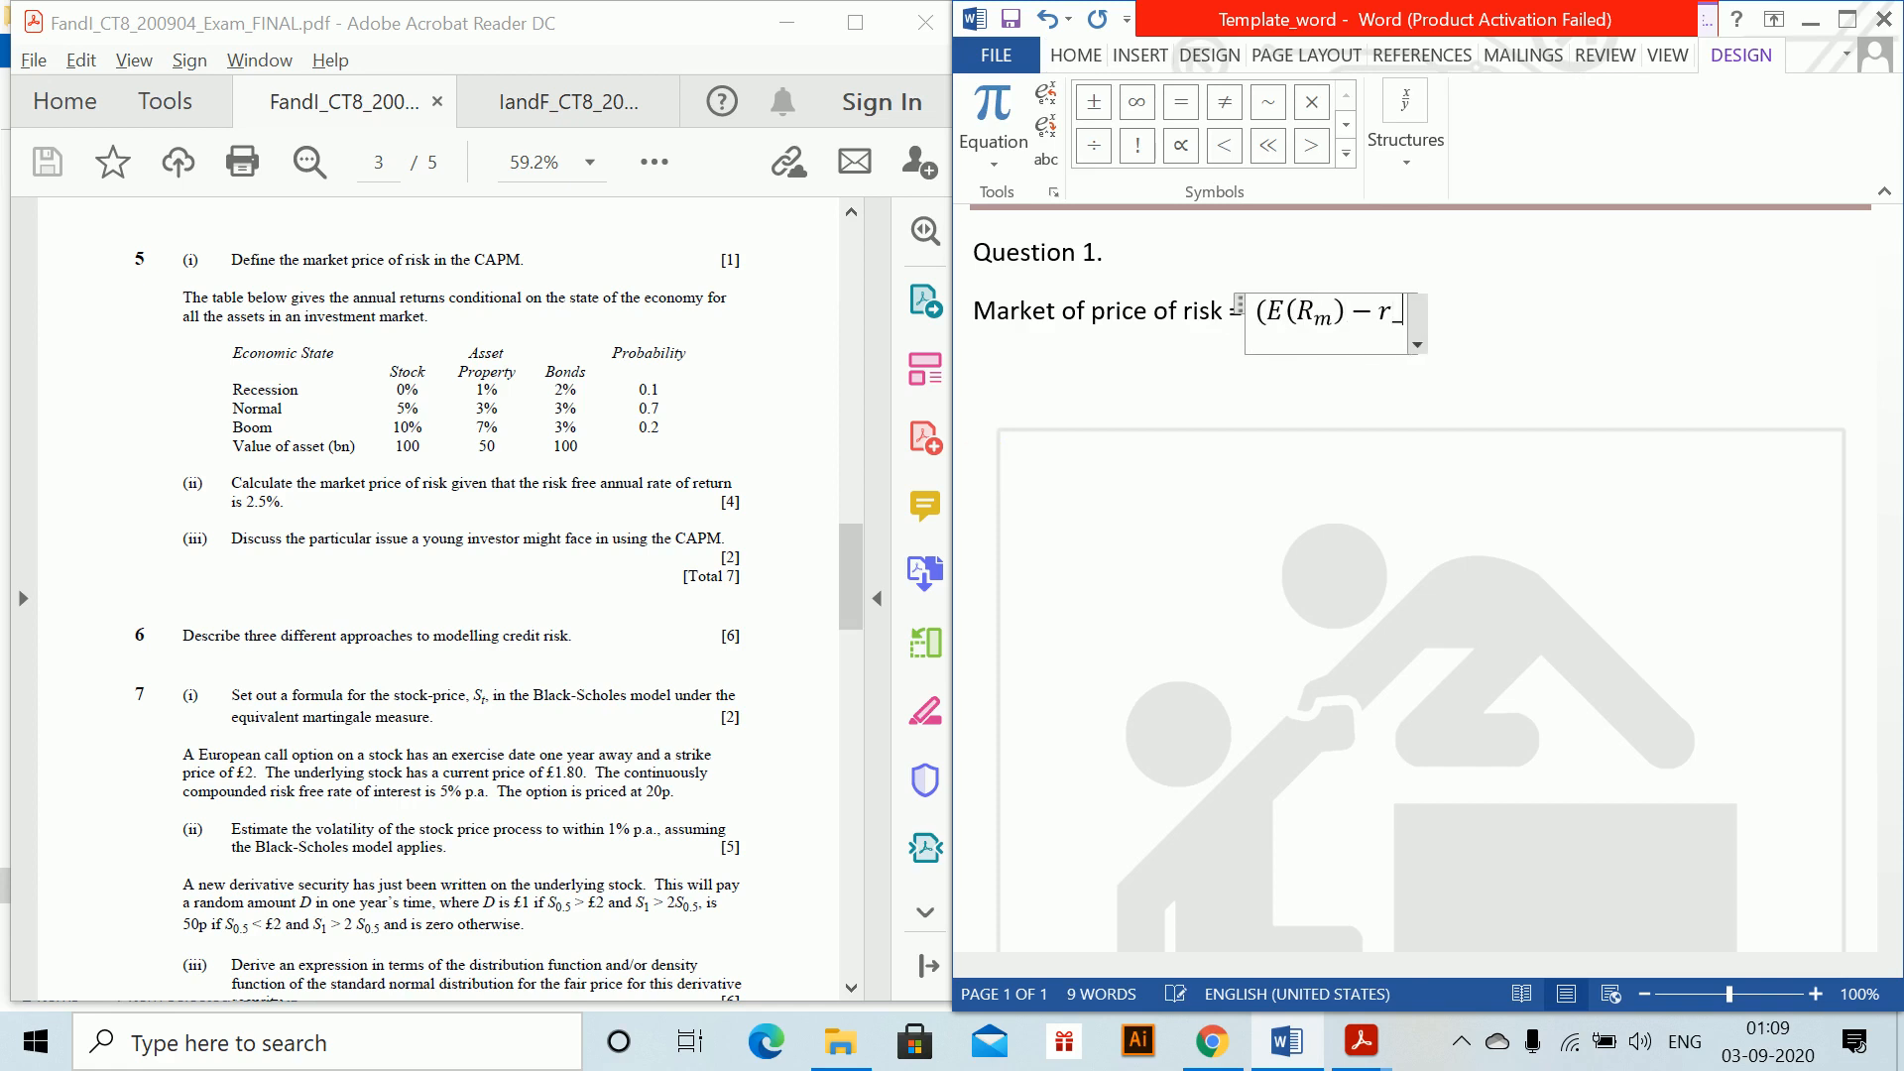
{"action": "type", "text": ")/"}
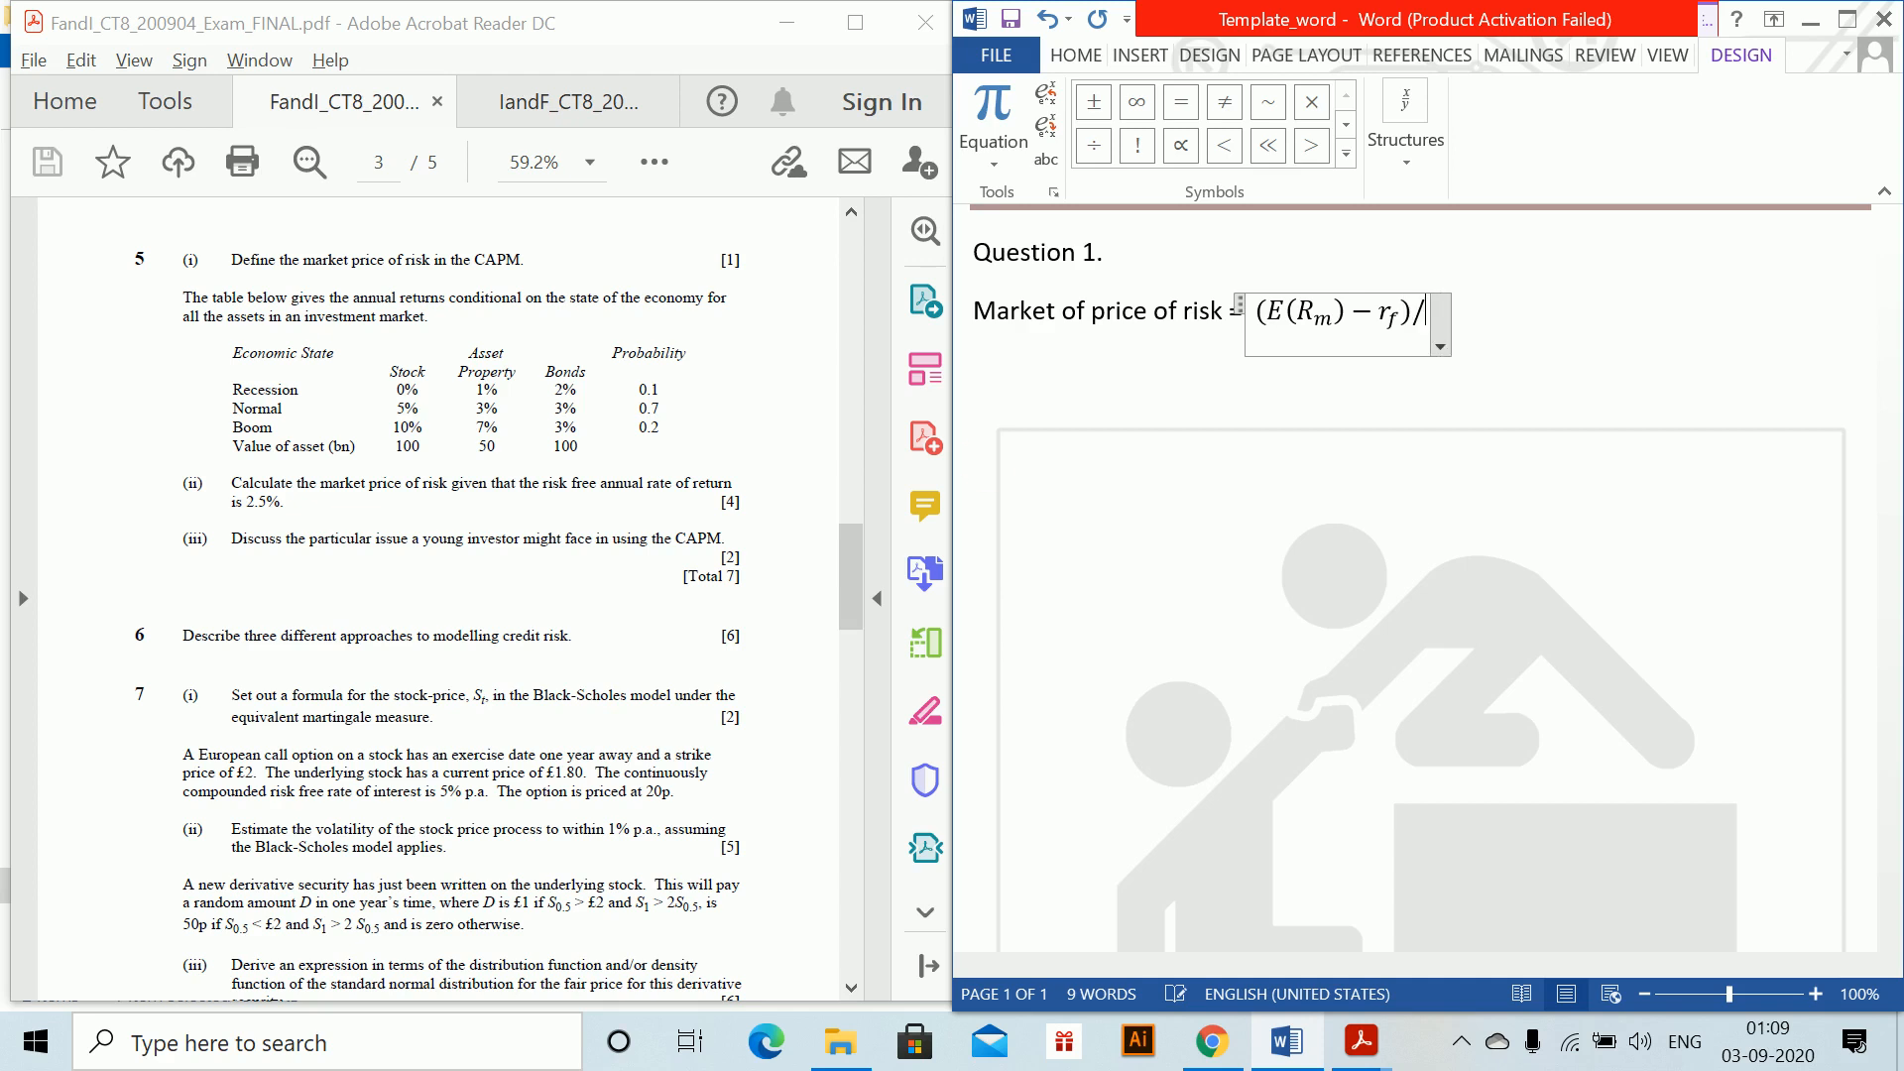
{"action": "type", "text": "\\a"}
{"action": "key", "text": "BackSpace"}
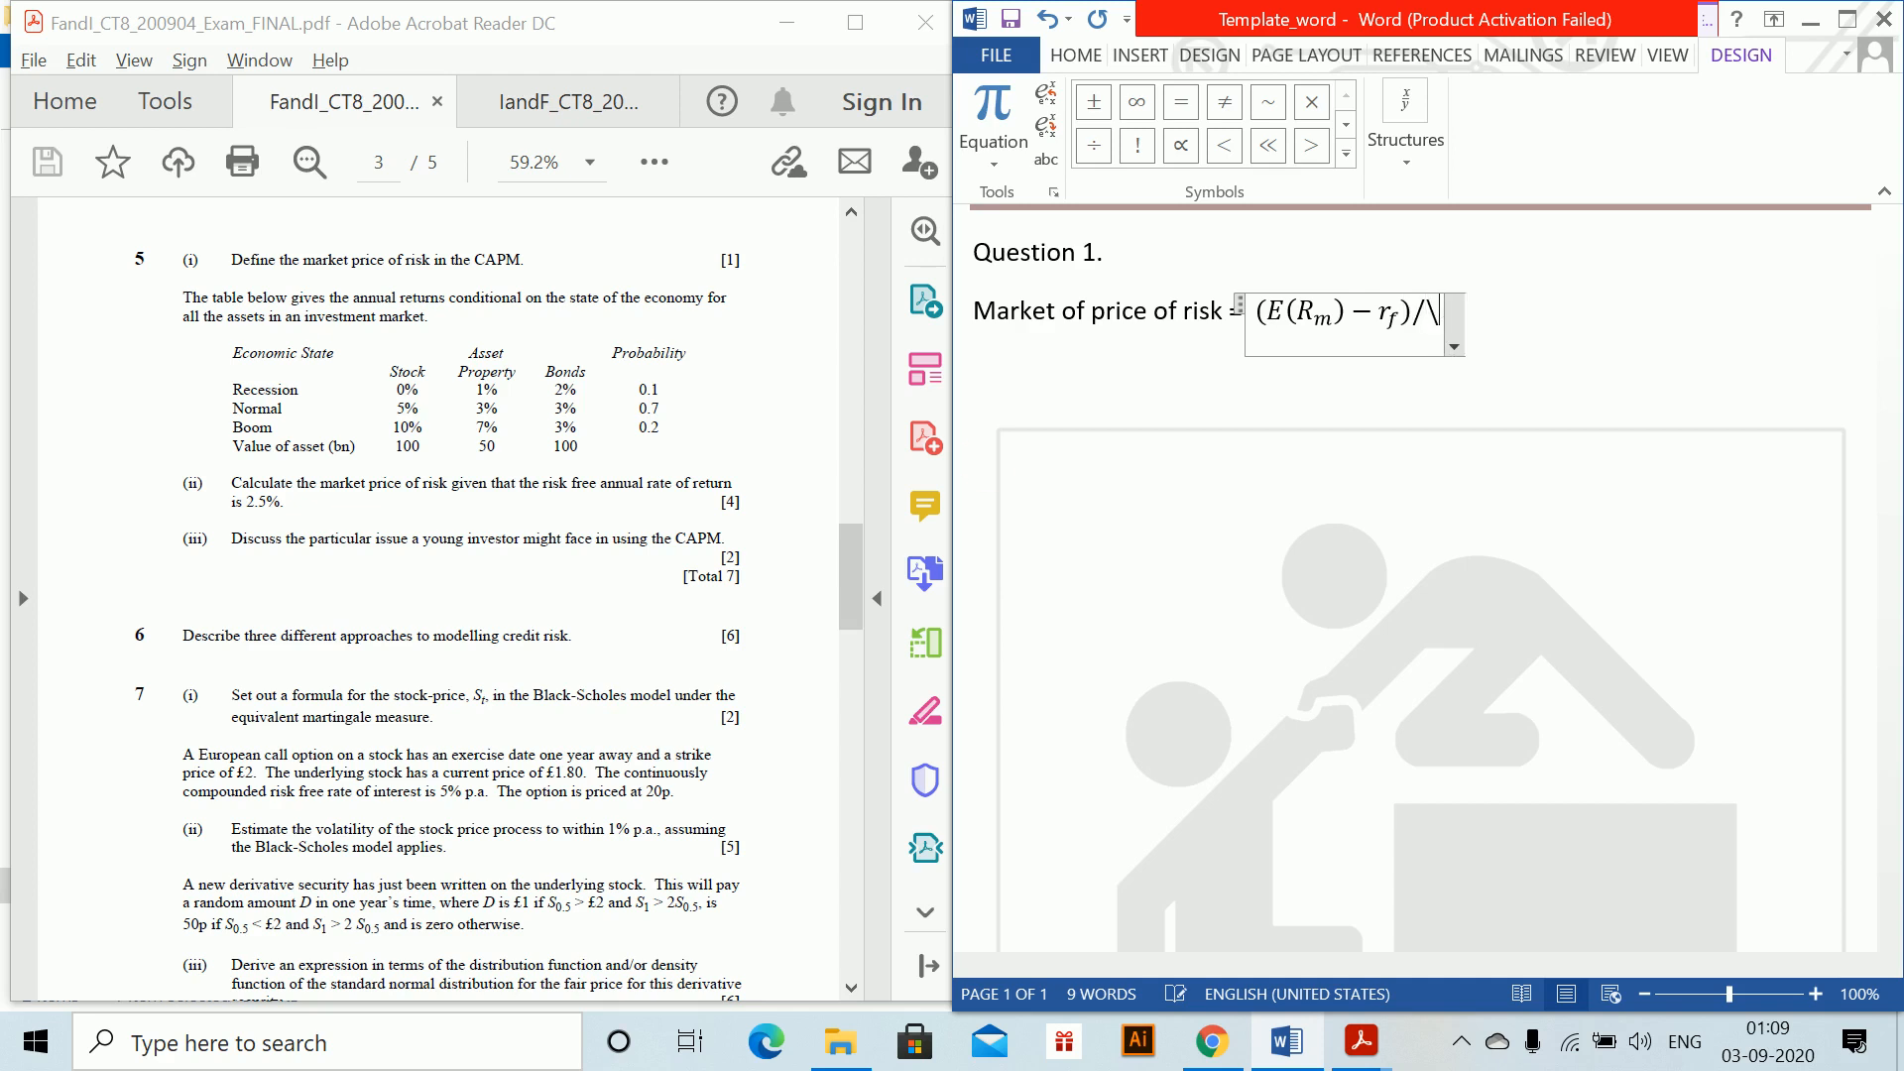
{"action": "type", "text": "sigma "}
{"action": "type", "text": "(R_m"}
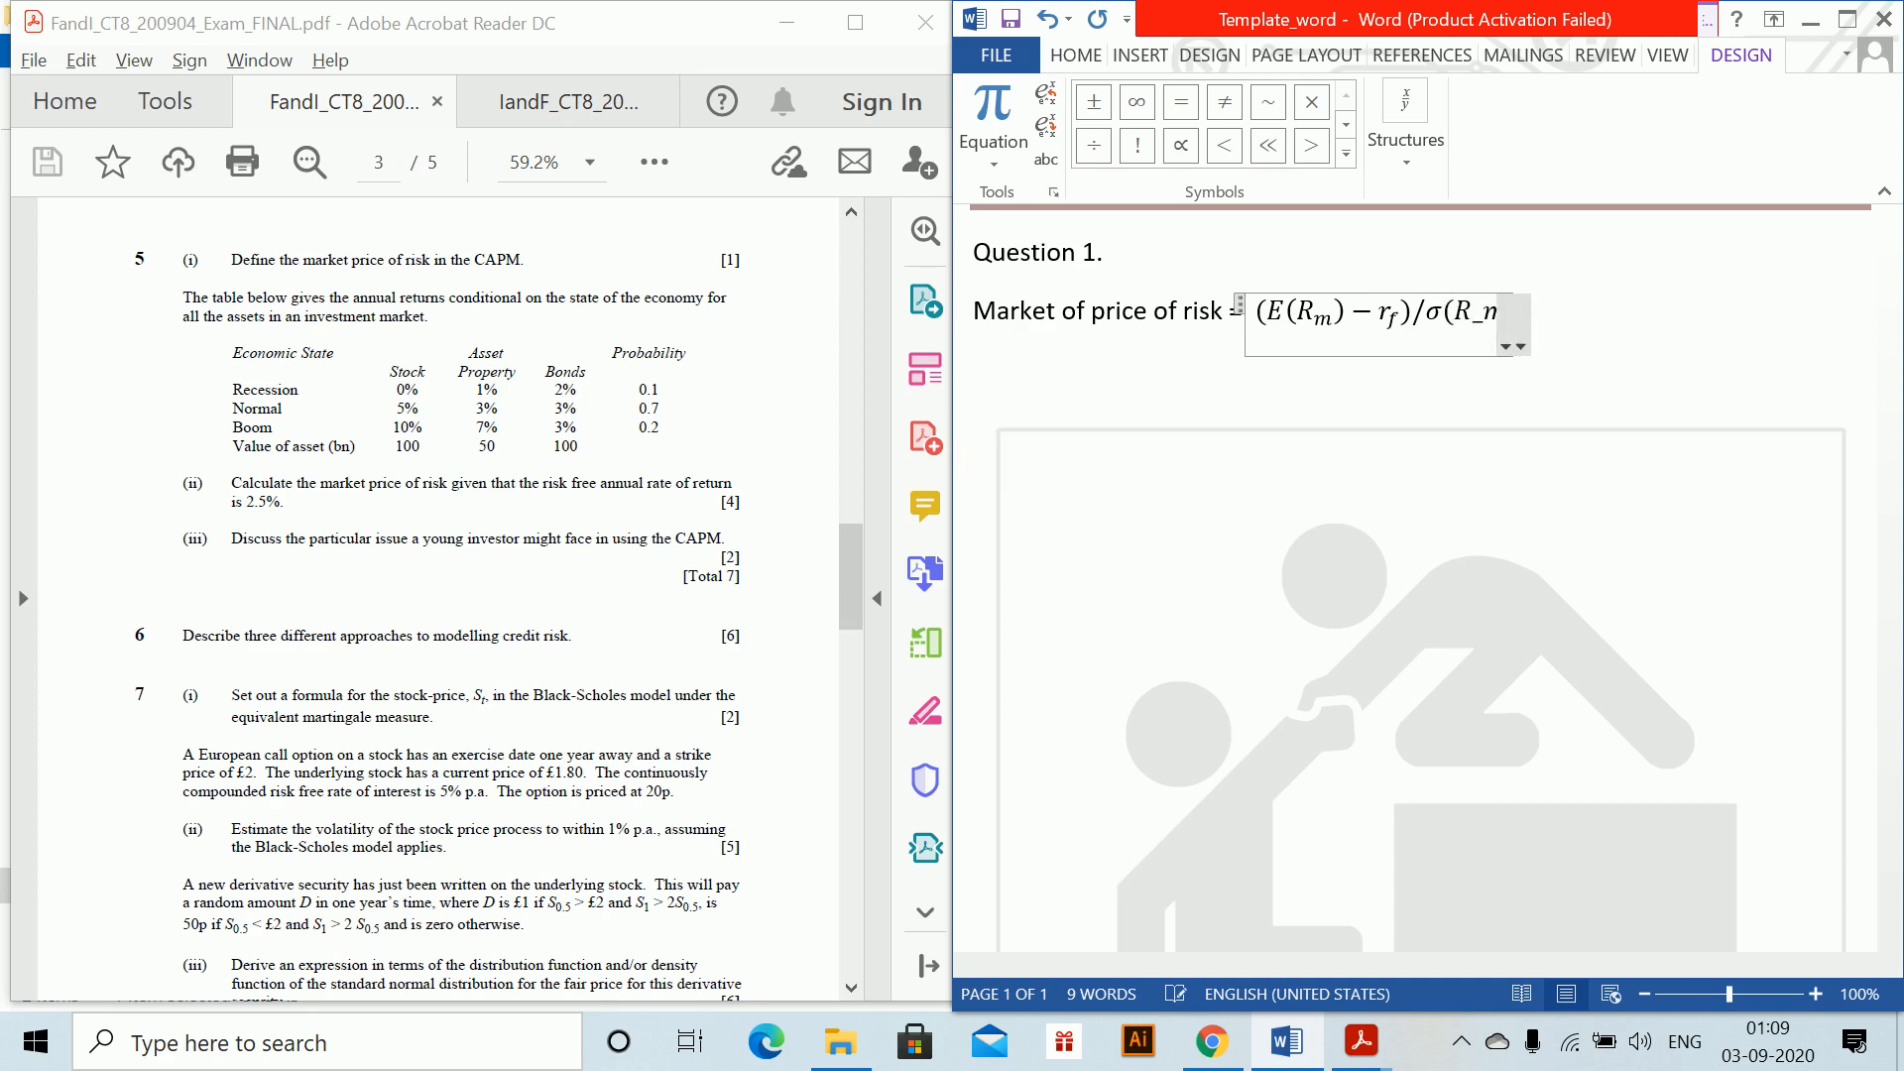
{"action": "type", "text": ")"}
{"action": "key", "text": "space"}
{"action": "left_click", "coordinate": [982, 459]}
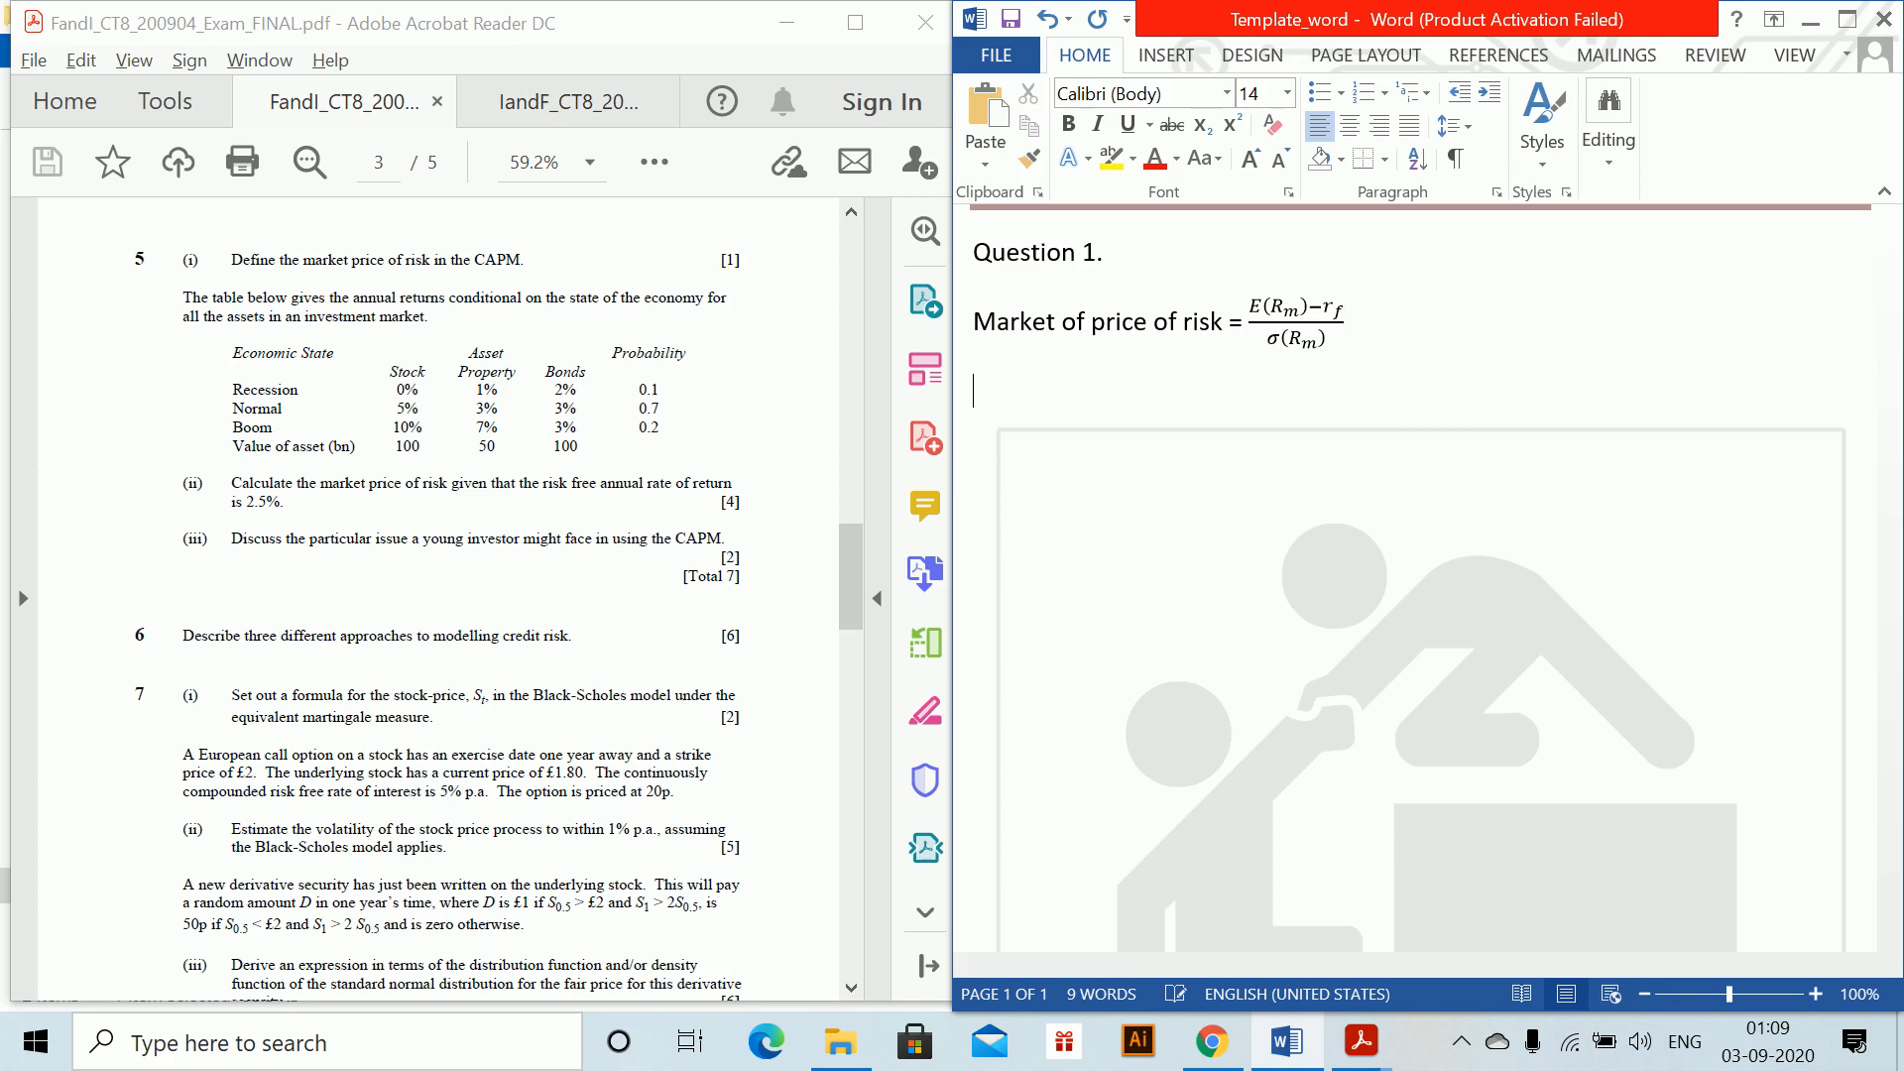
Add the line "where" and below it an equation line reading "R_m = return on the market portfolio".
{"action": "type", "text": "where"}
{"action": "key", "text": "Return"}
{"action": "key", "text": "alt+equal"}
{"action": "type", "text": "R_m = "}
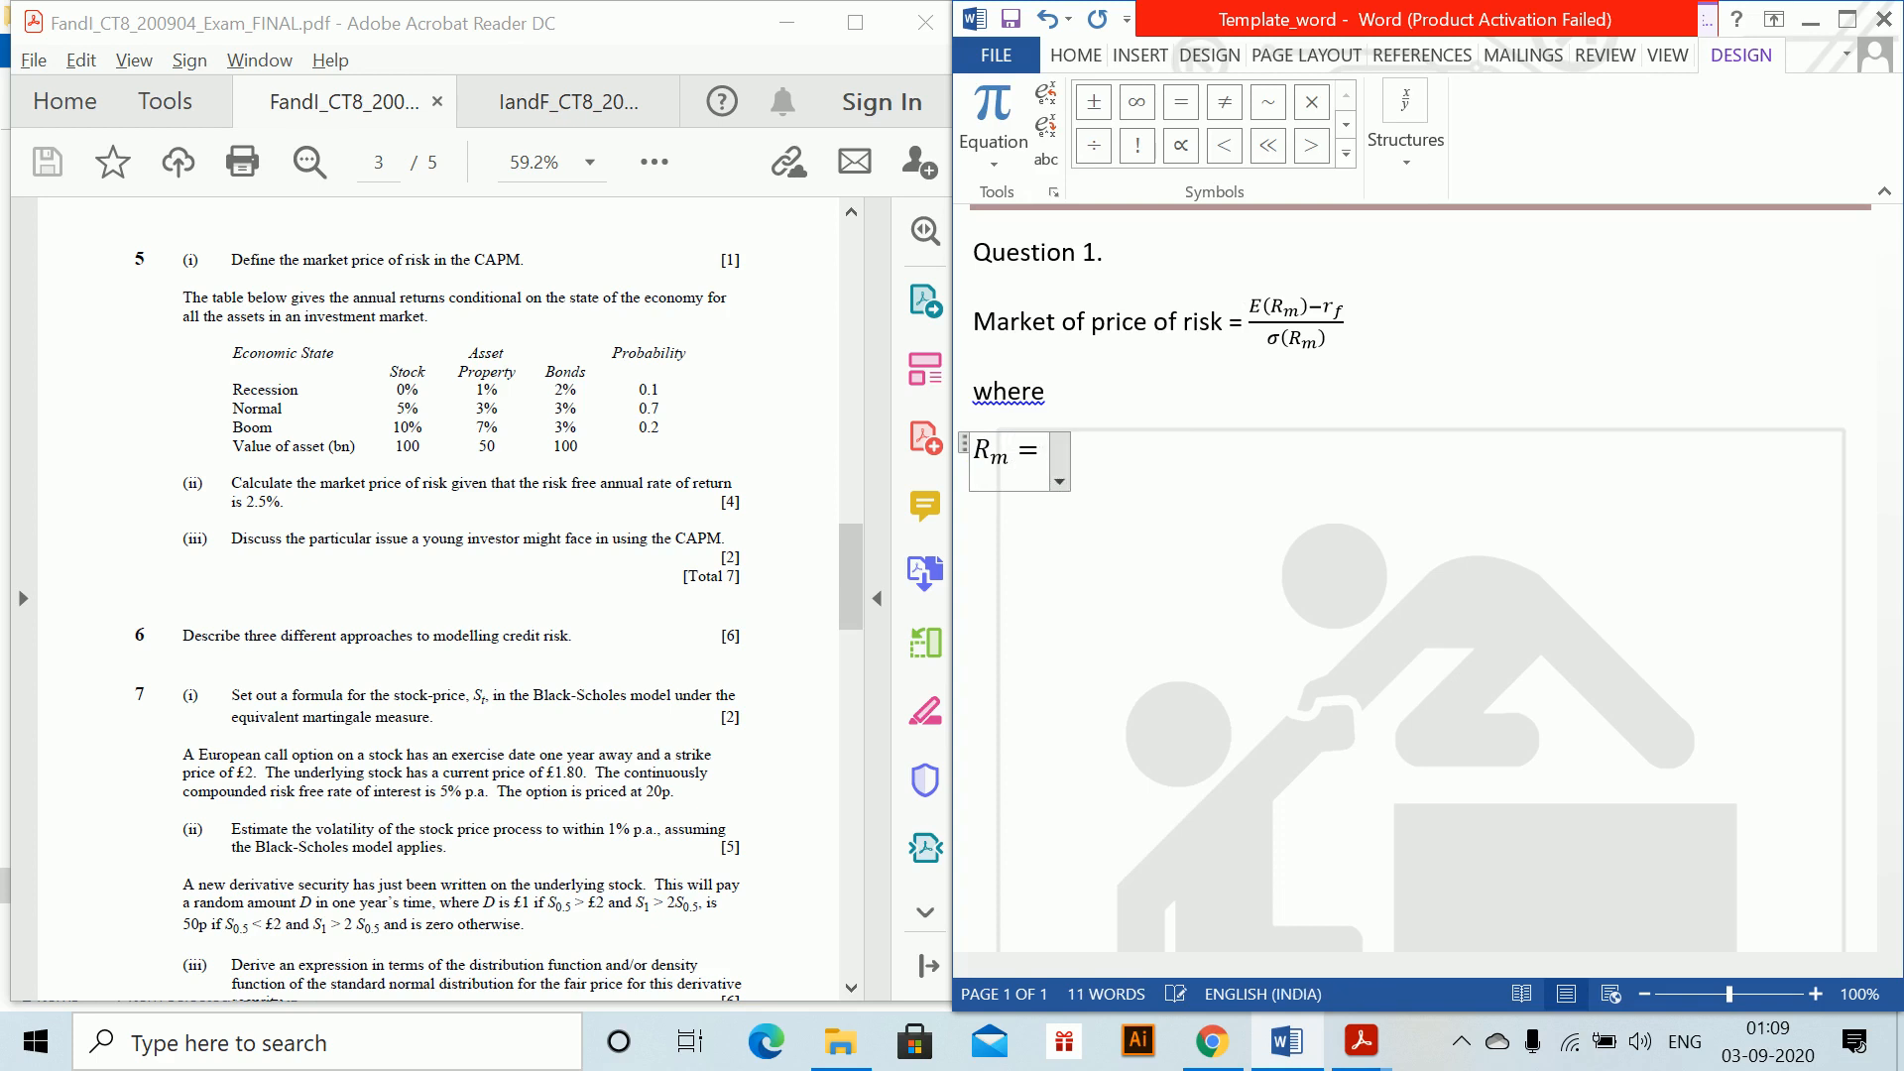
{"action": "type", "text": "return o"}
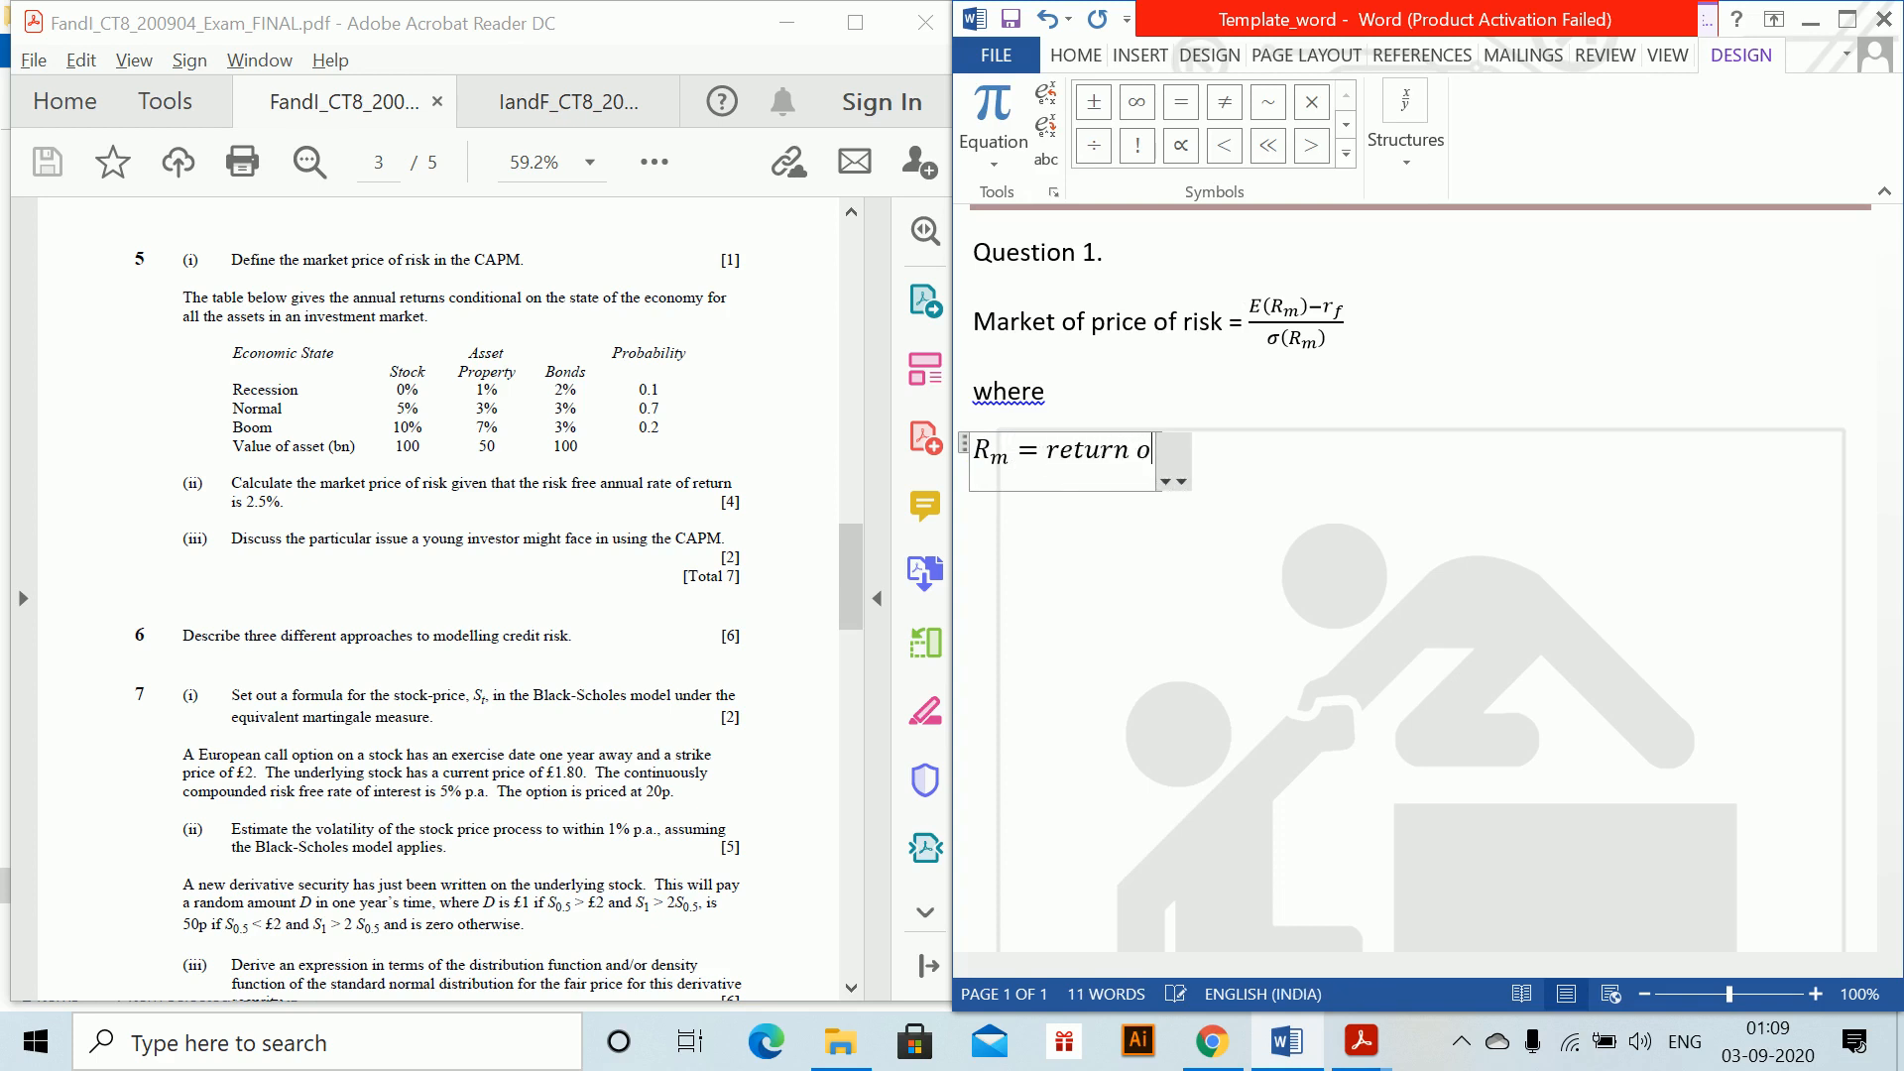
{"action": "type", "text": "n the market"}
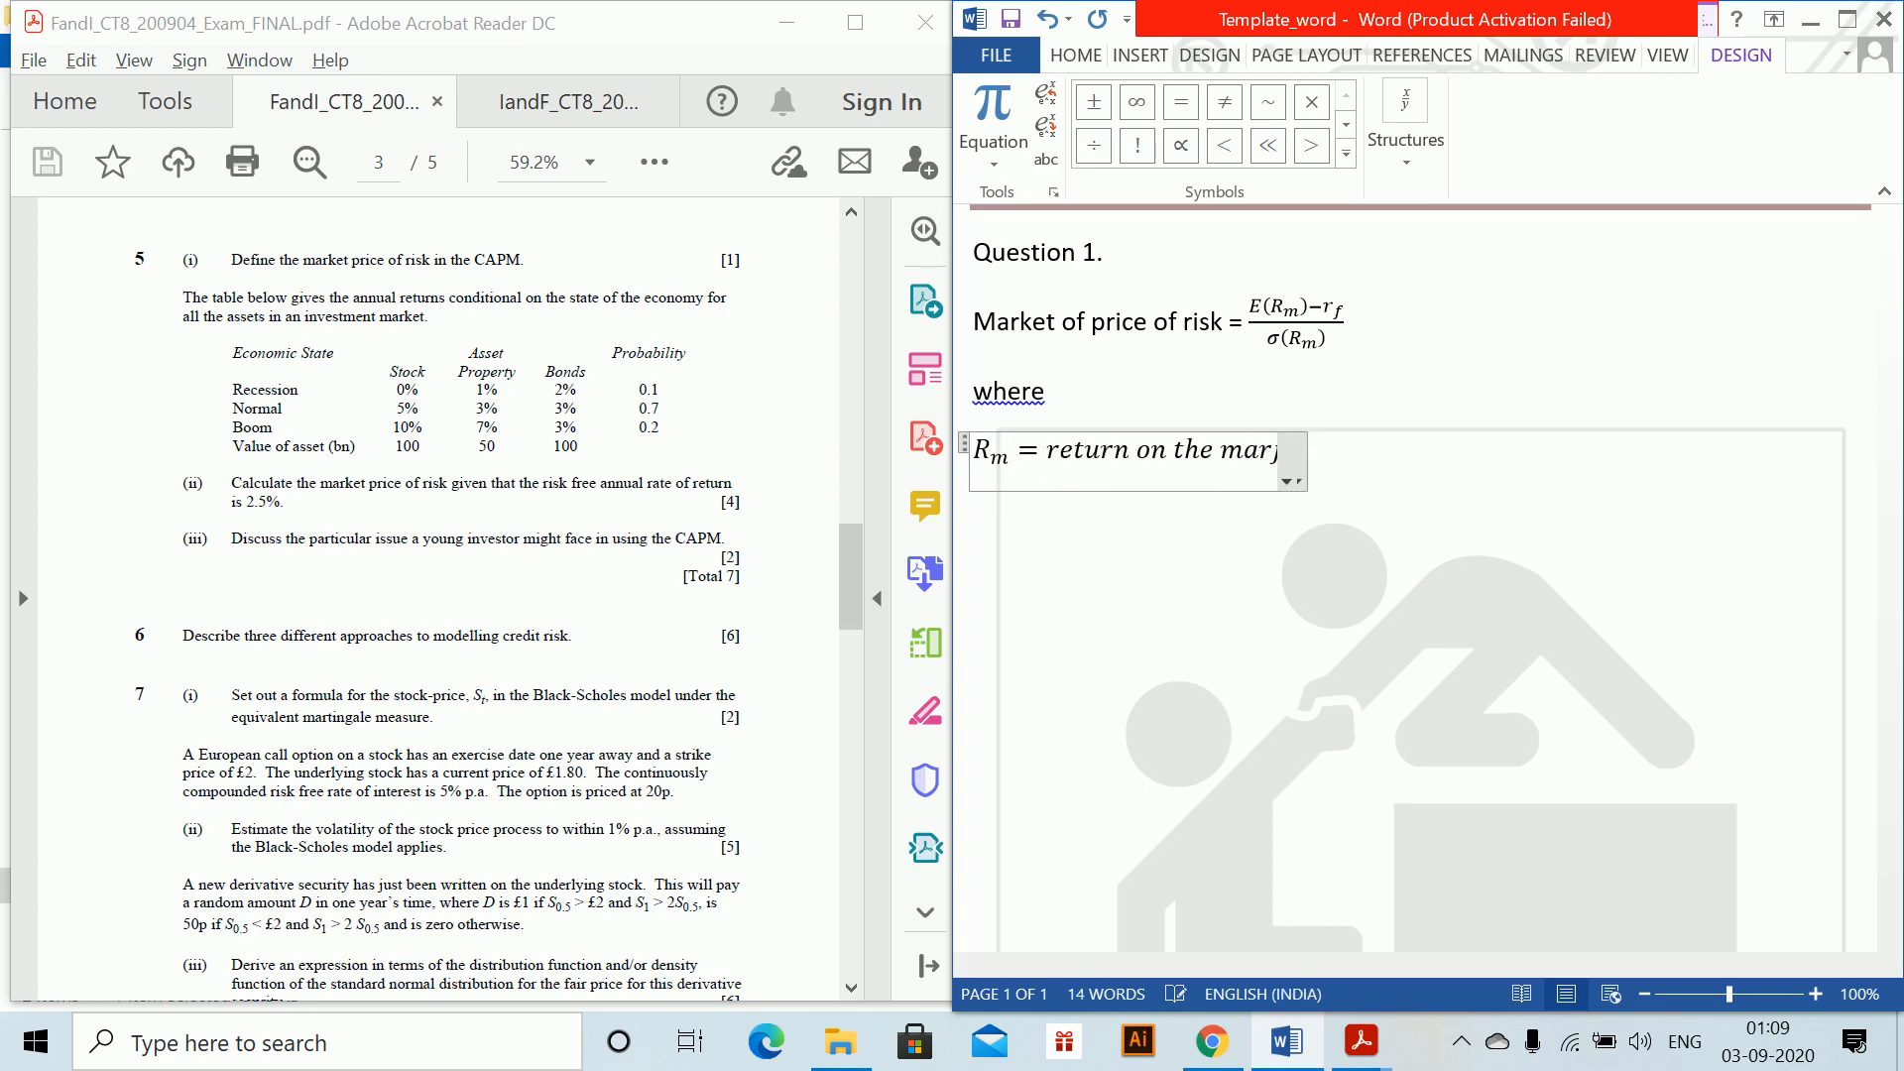
{"action": "type", "text": " po"}
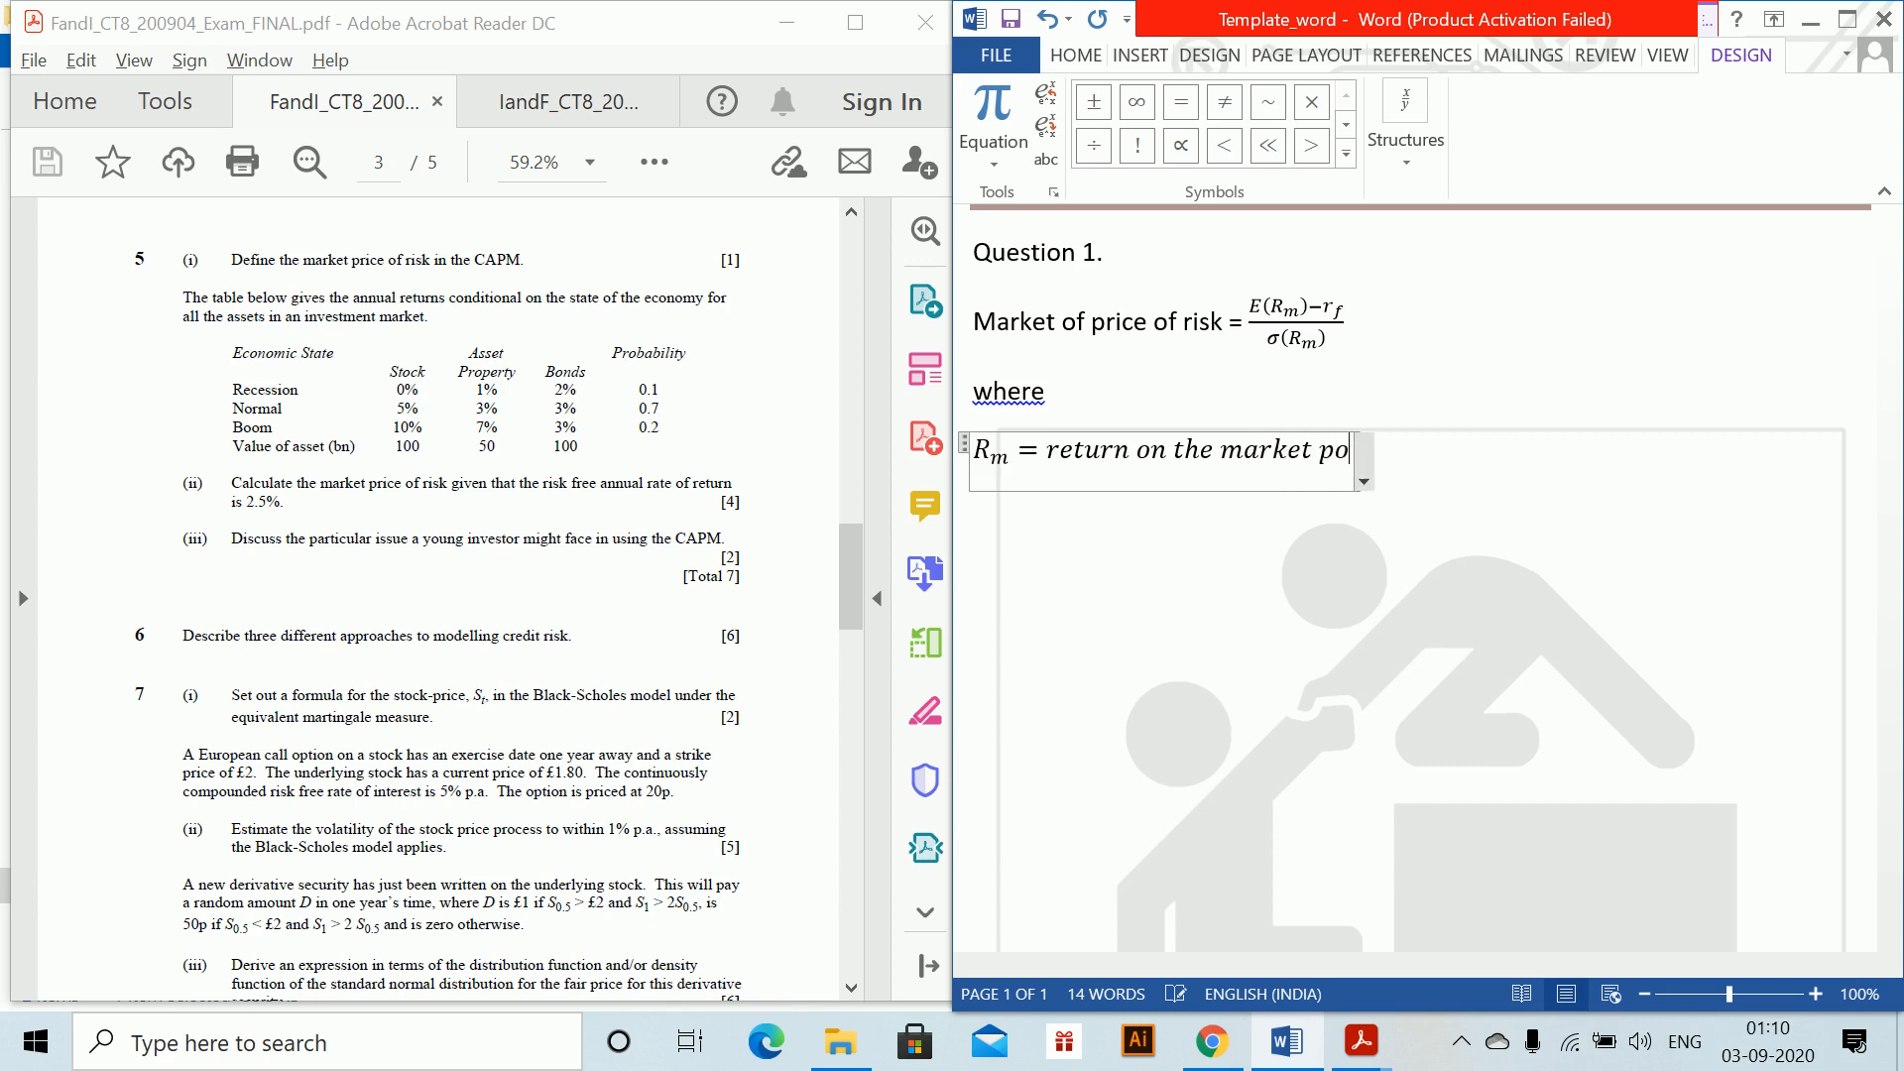
{"action": "type", "text": "rtfolio"}
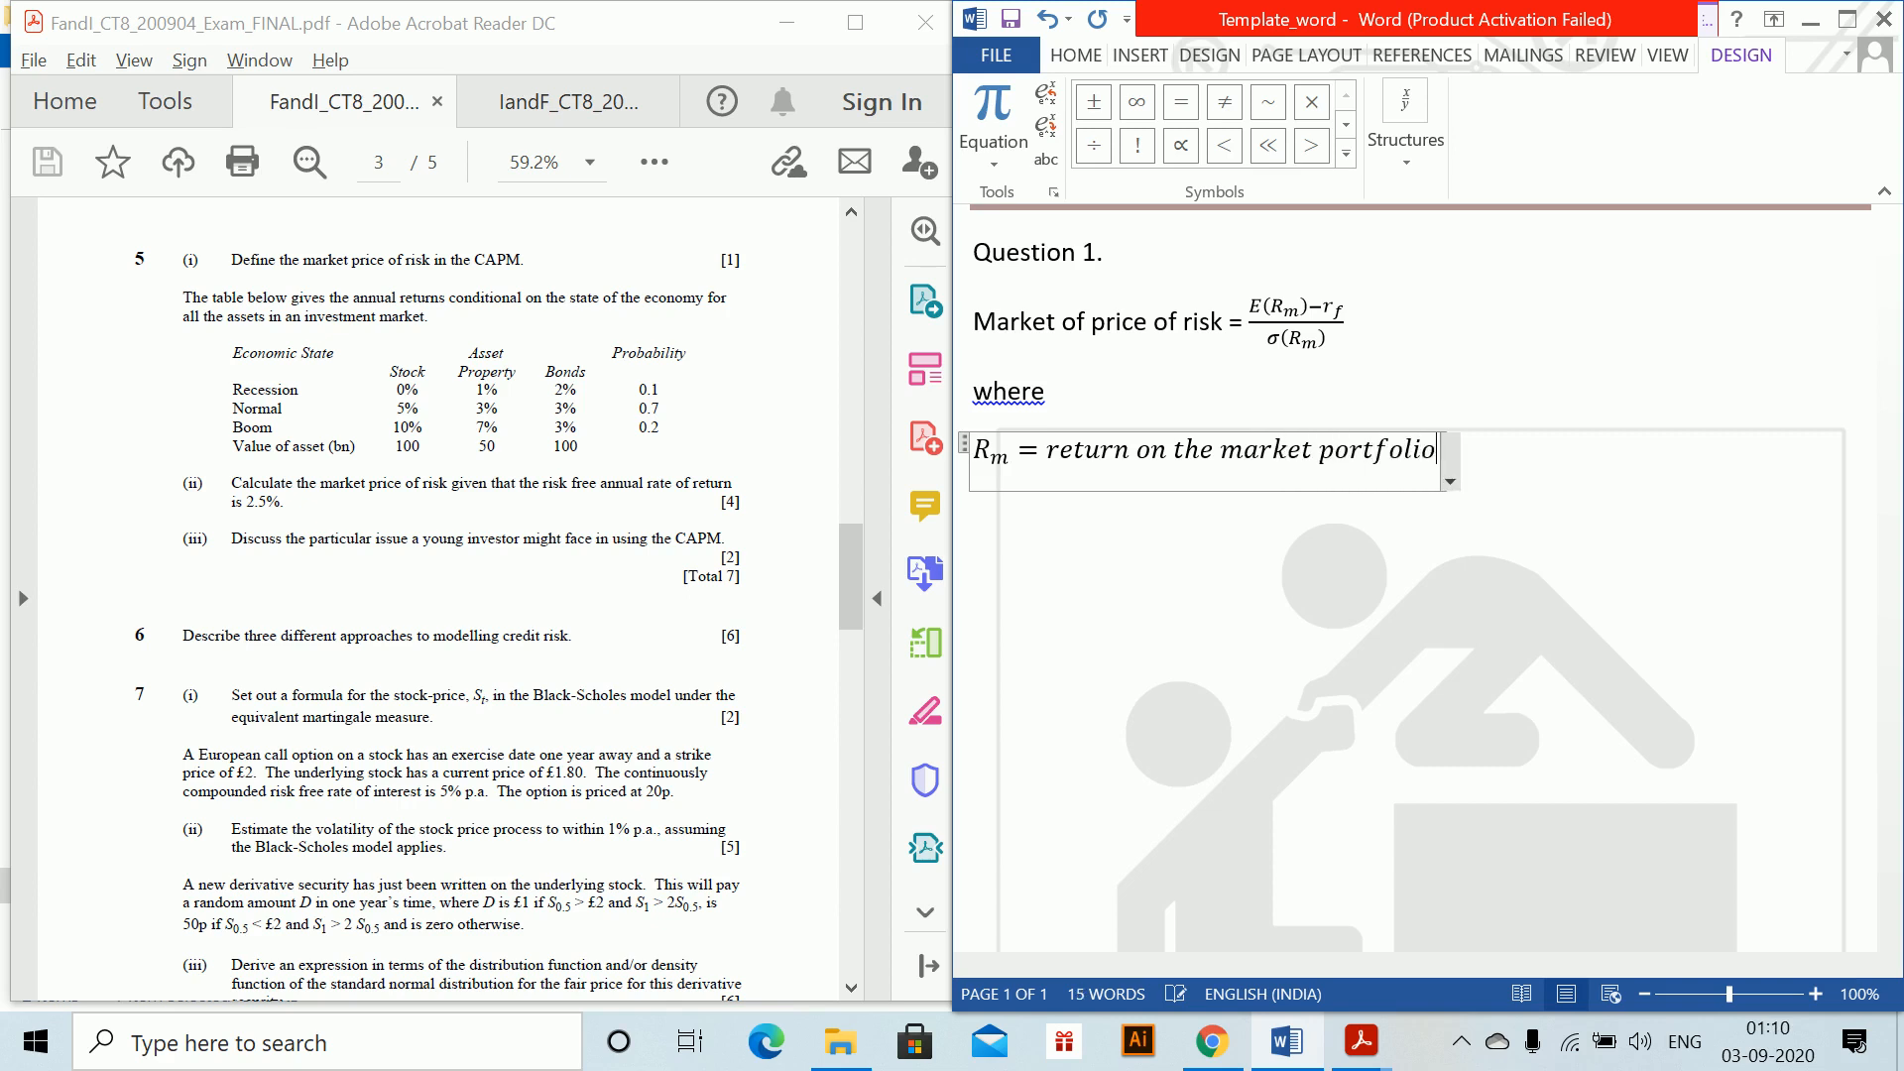
{"action": "key", "text": "Return"}
Add an equation line defining "r_f = return of risk free asset" below the R_m definition.
{"action": "key", "text": "alt+equal"}
{"action": "type", "text": "R"}
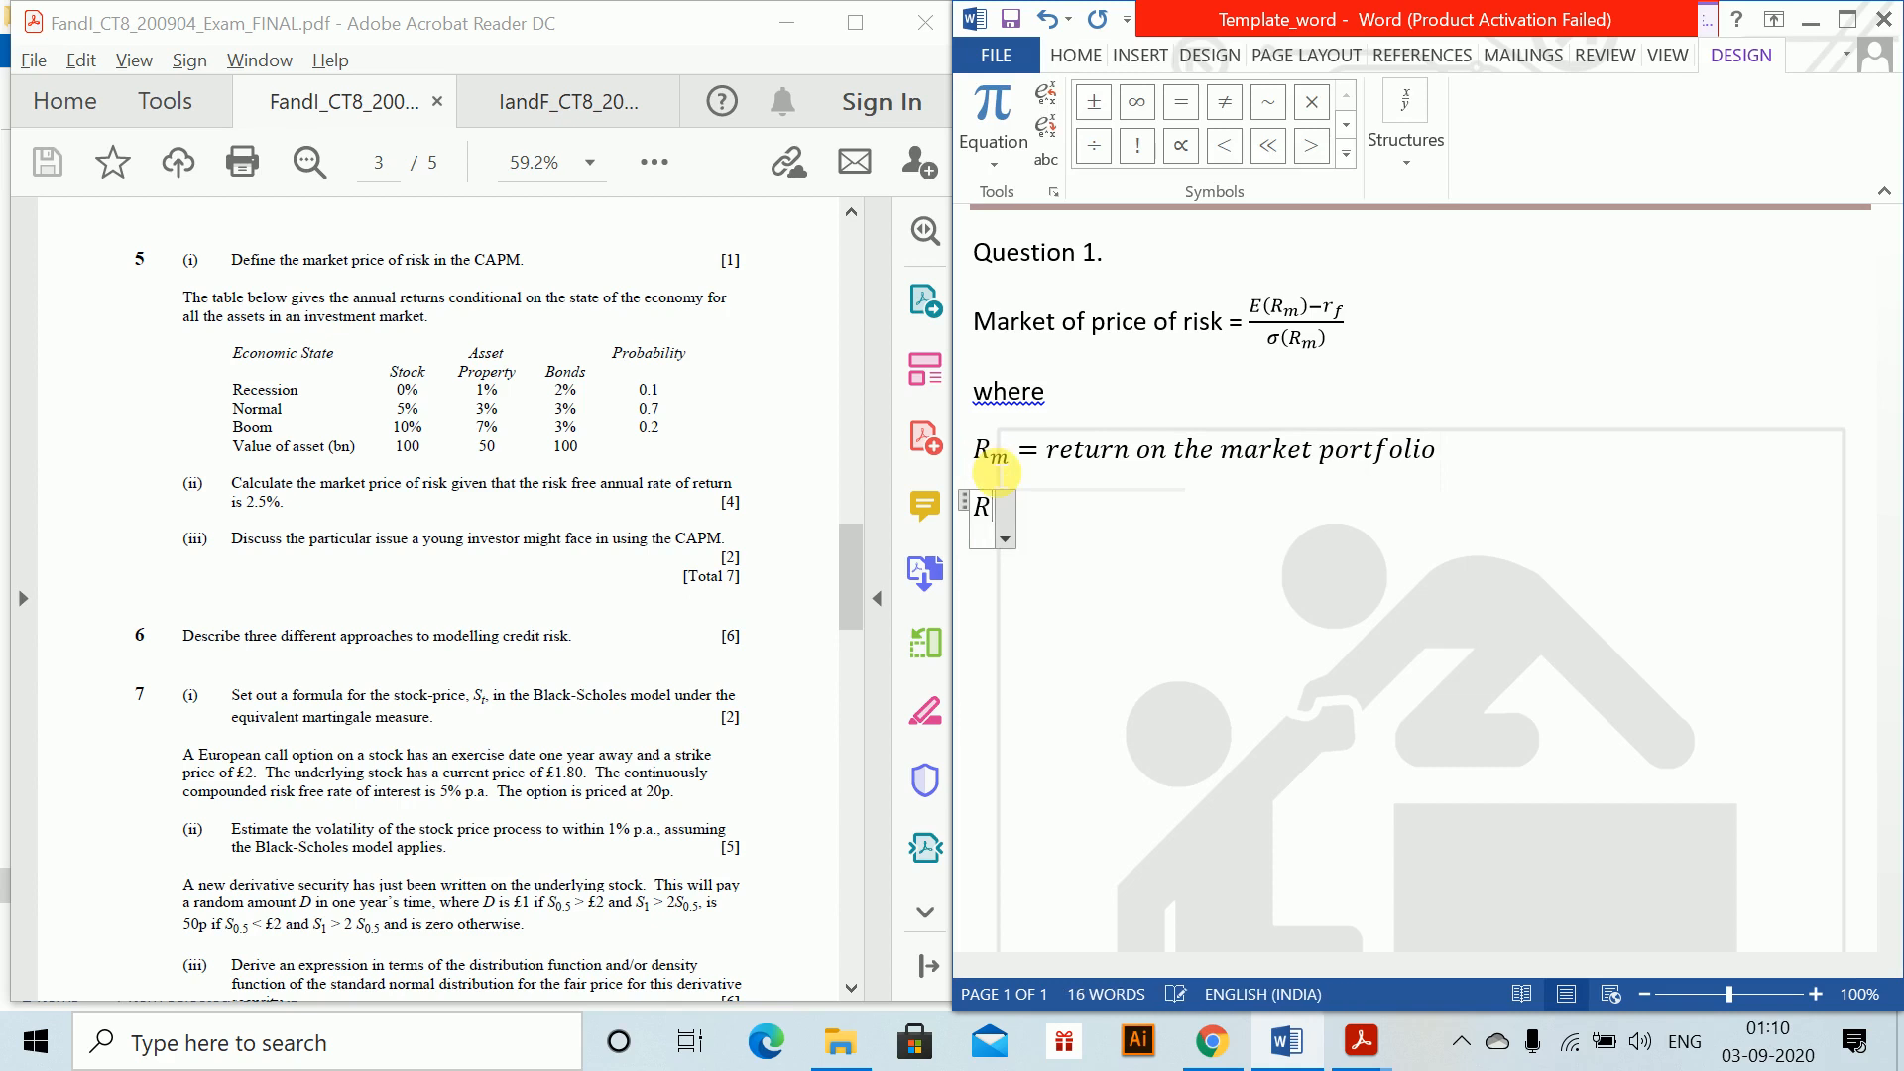
{"action": "key", "text": "BackSpace"}
{"action": "type", "text": "r"}
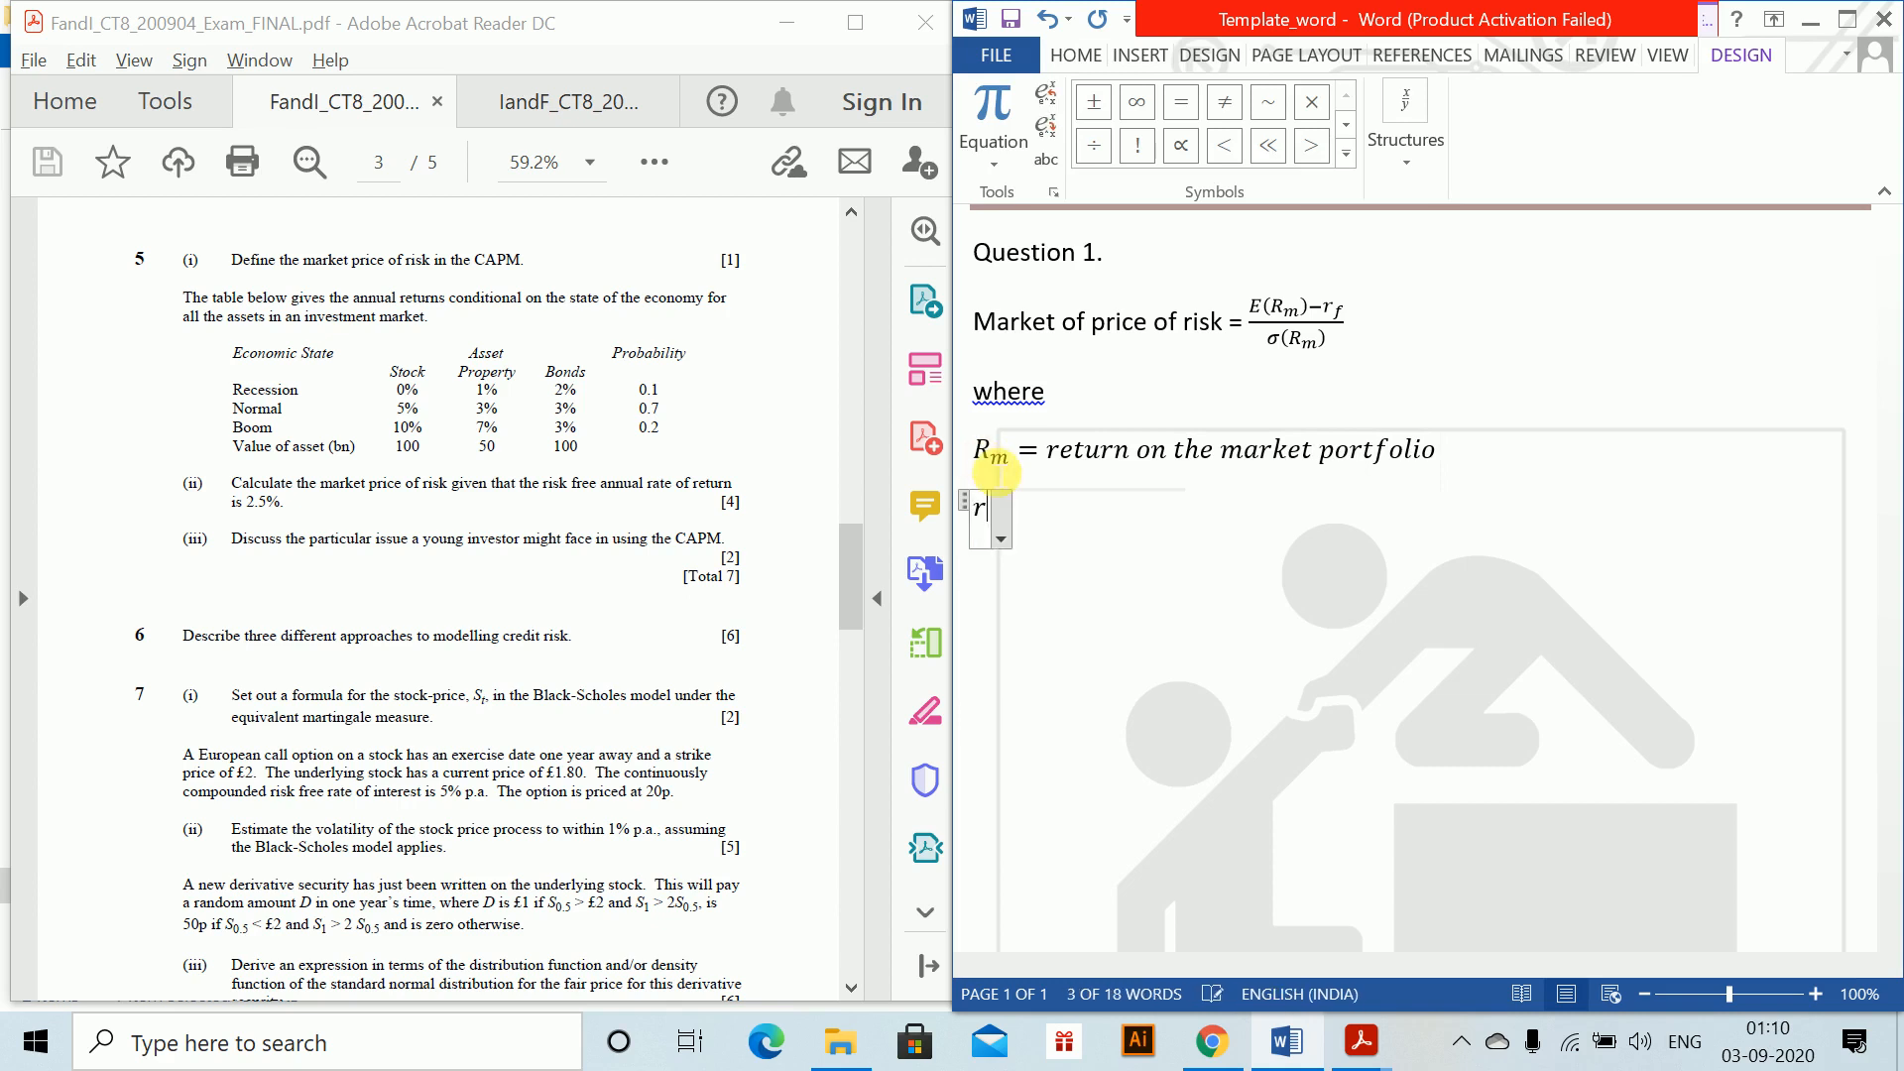
{"action": "type", "text": "_f = re"}
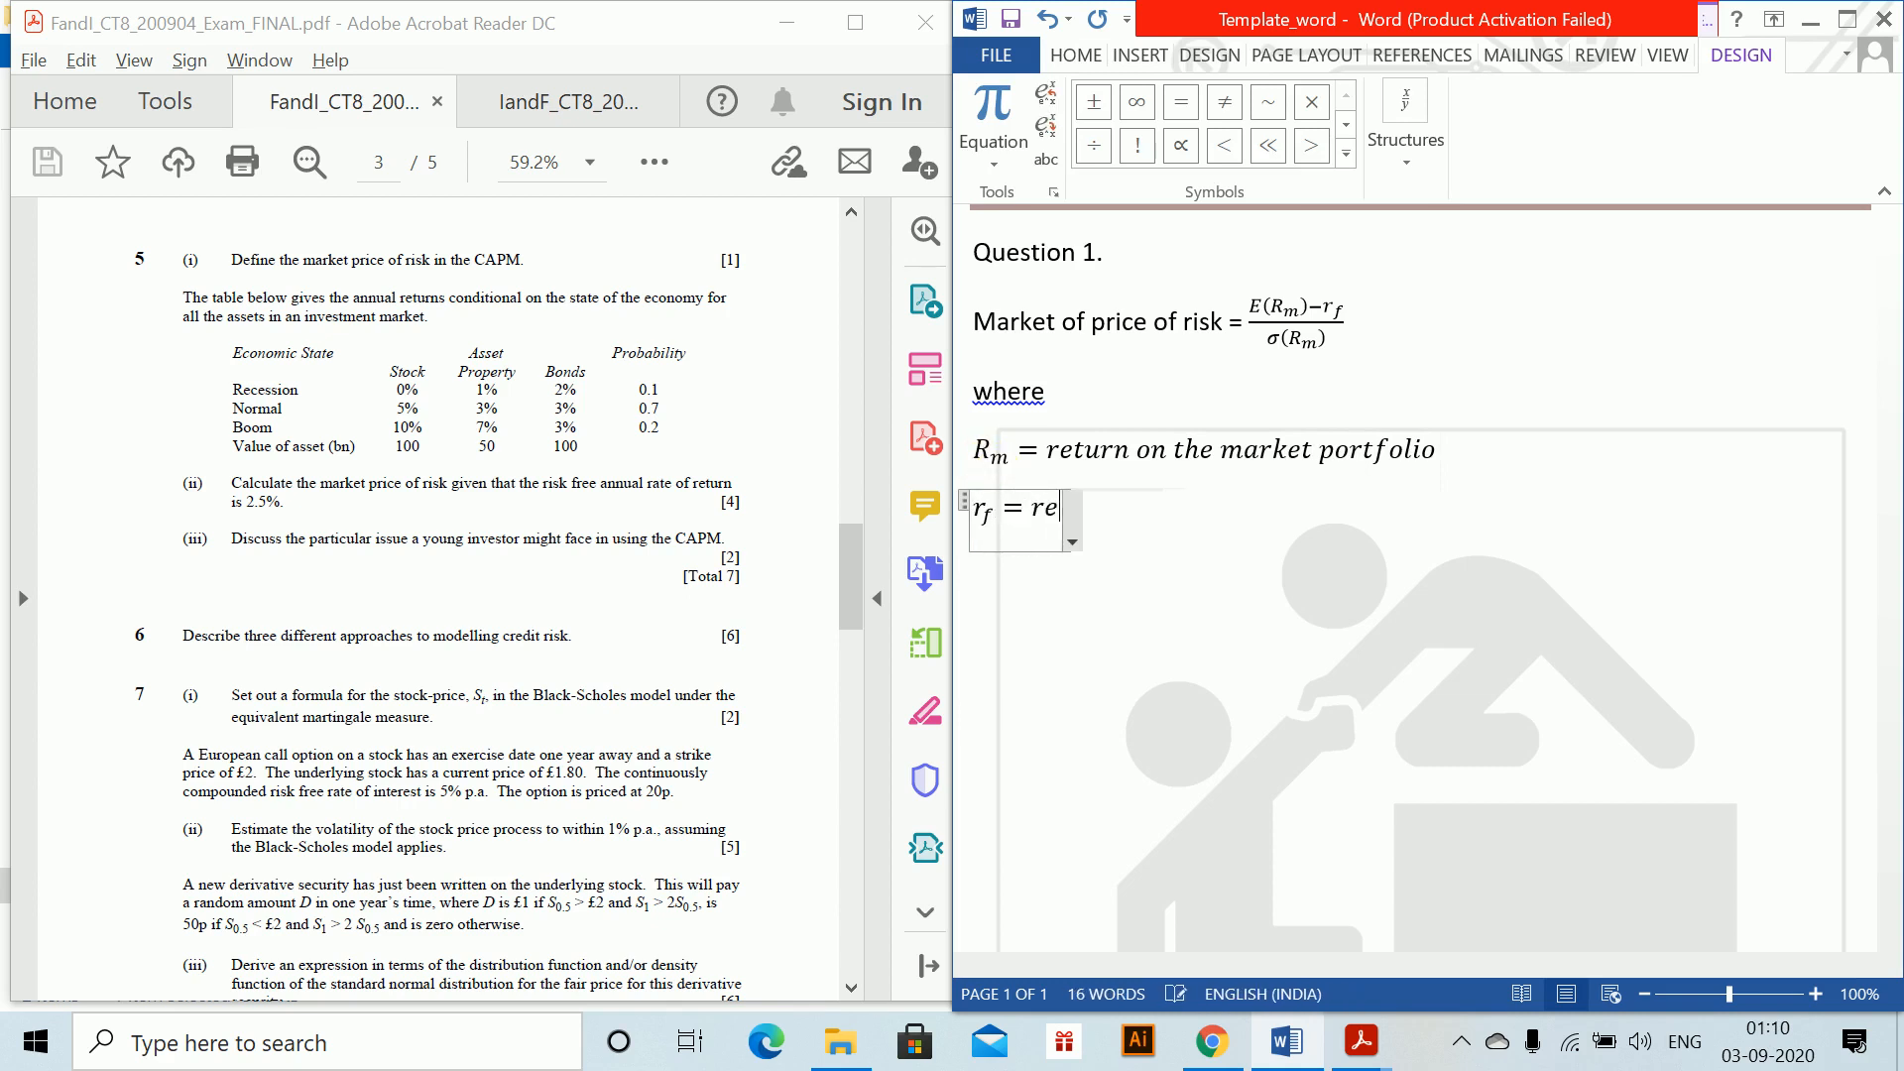
{"action": "type", "text": "turn o"}
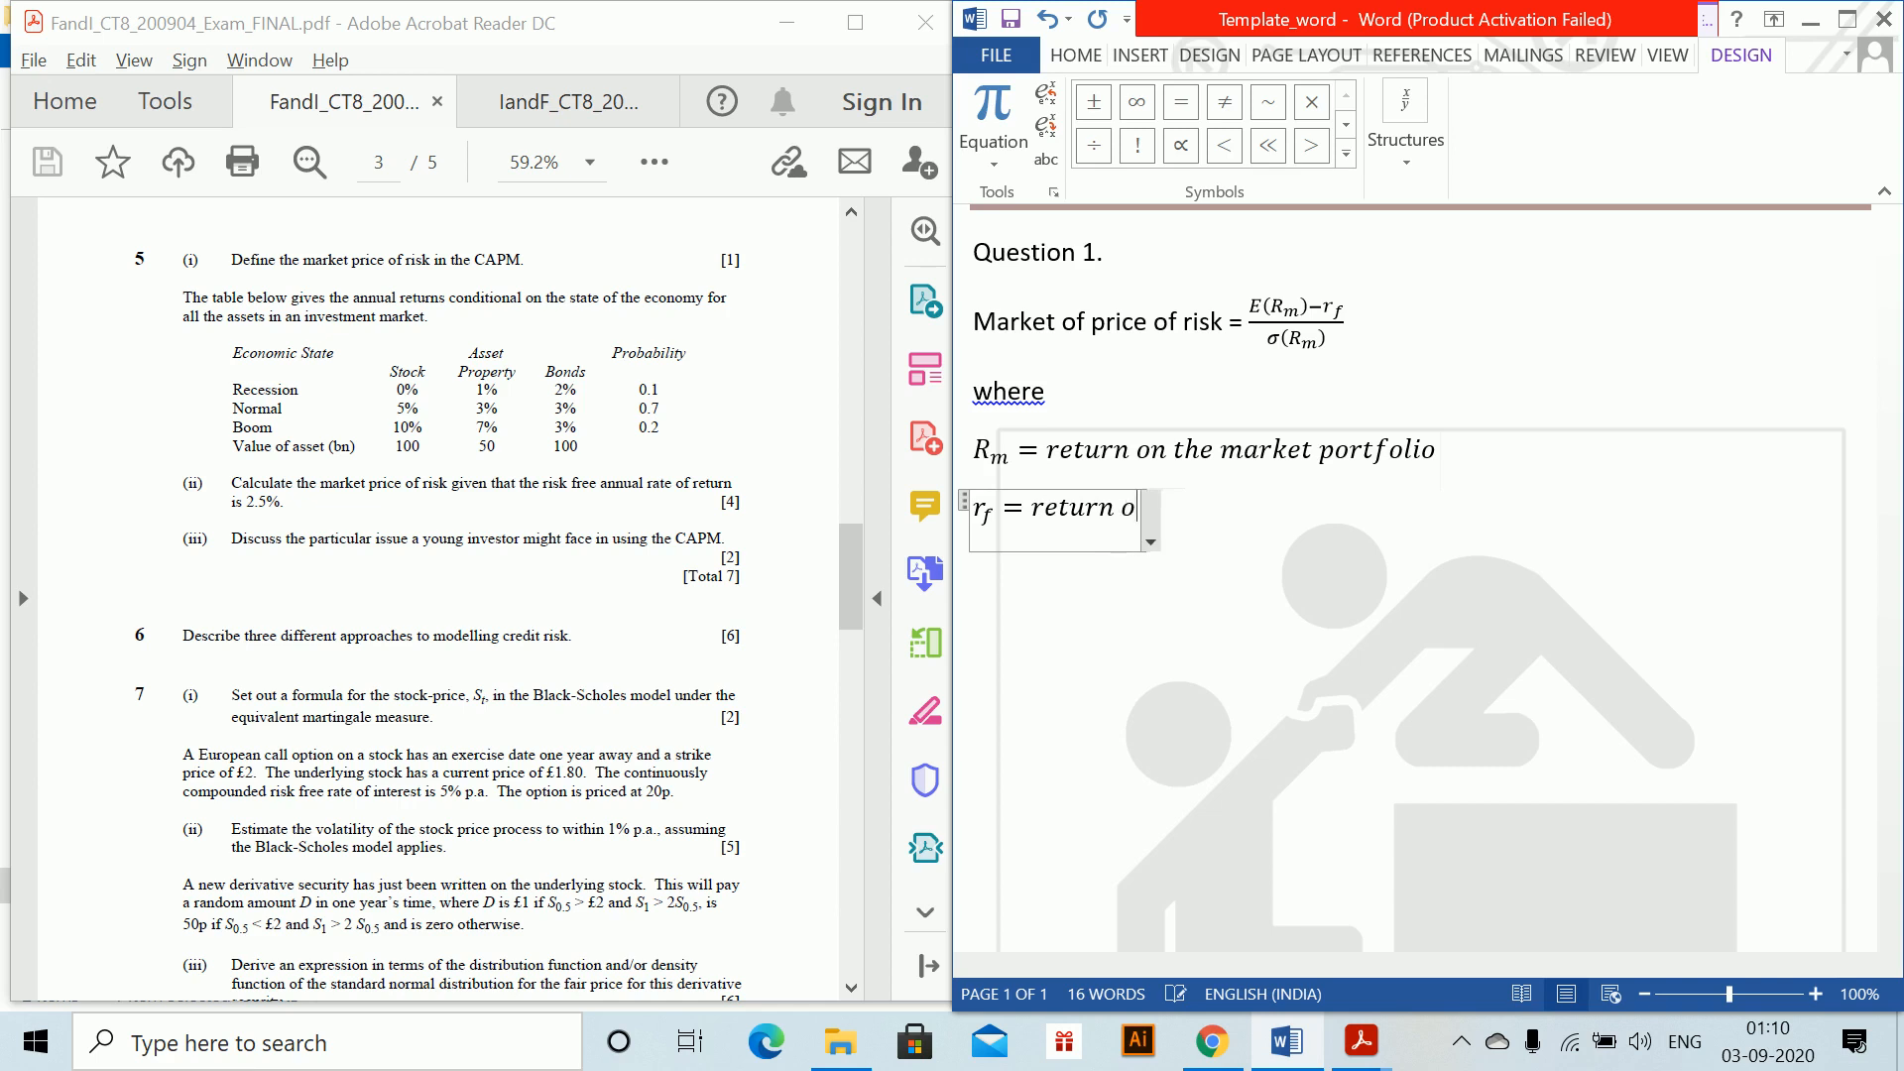
{"action": "type", "text": "f risk free asset"}
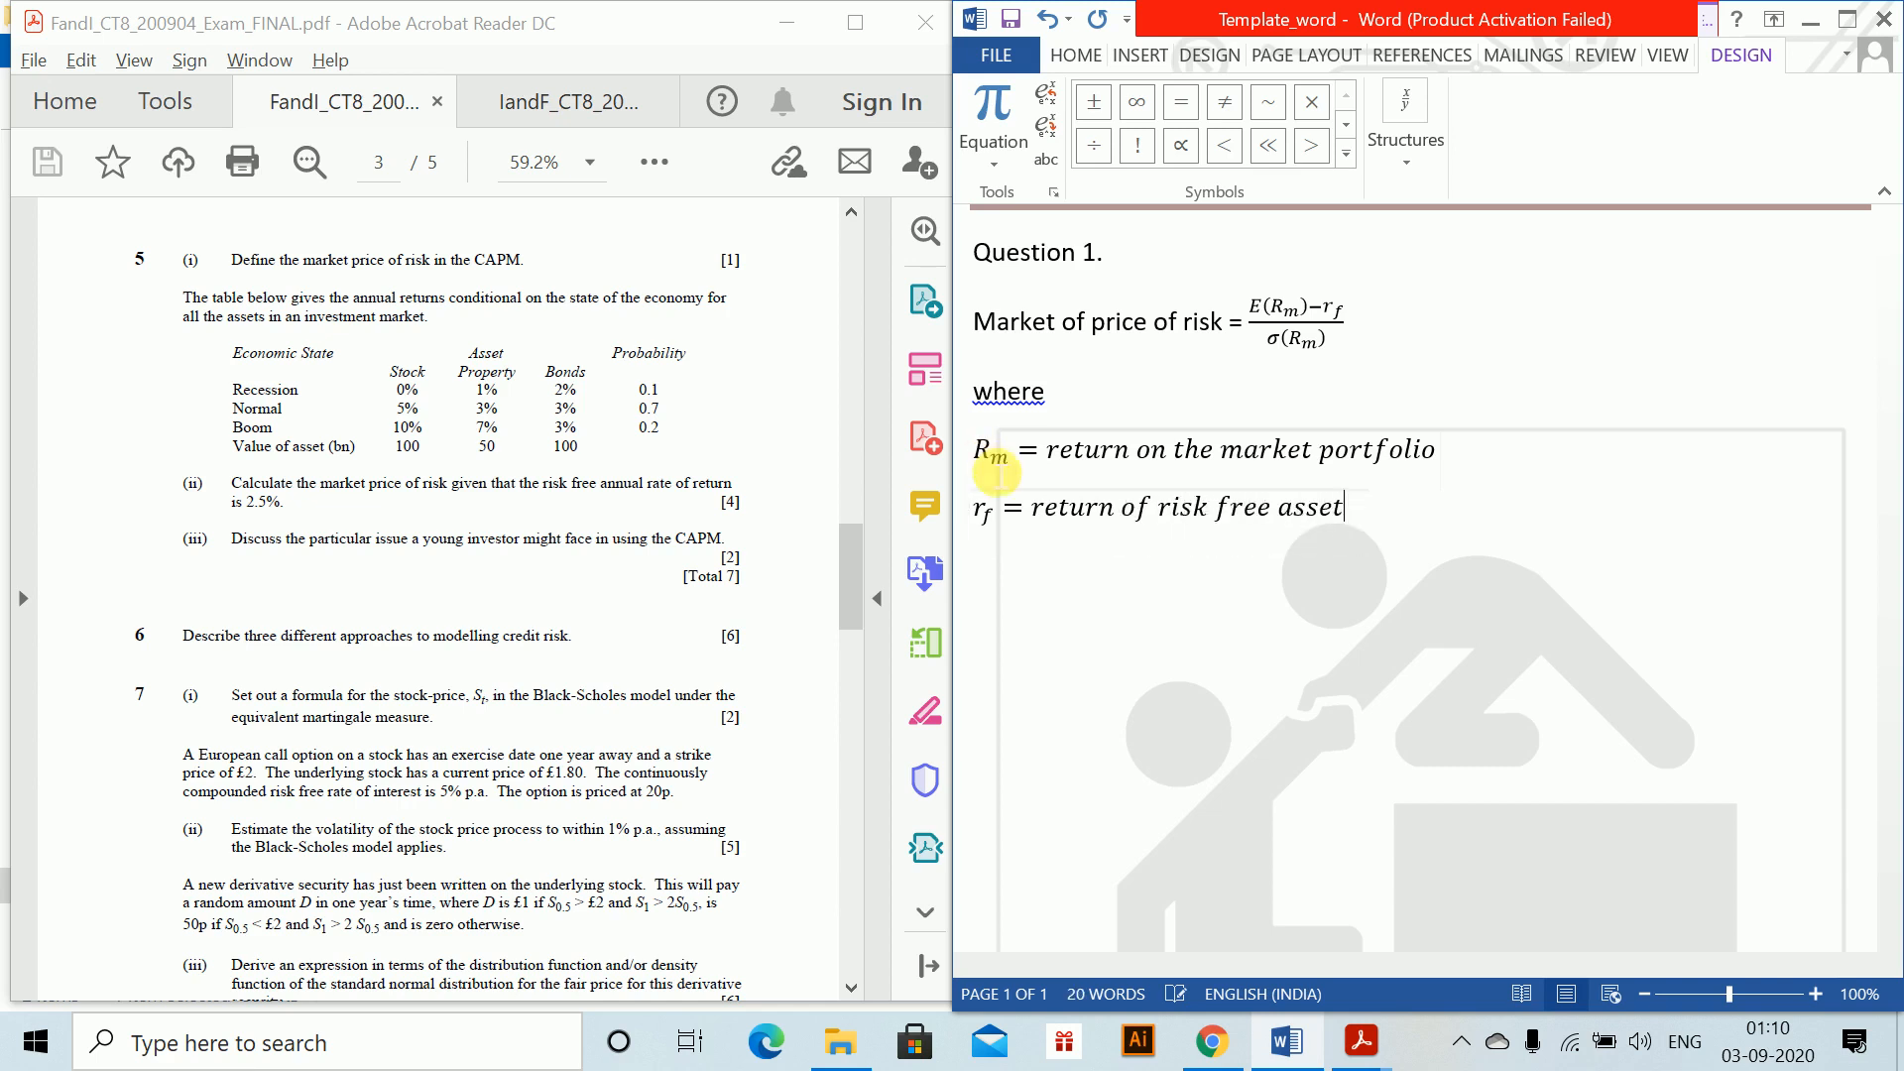
{"action": "key", "text": "Return"}
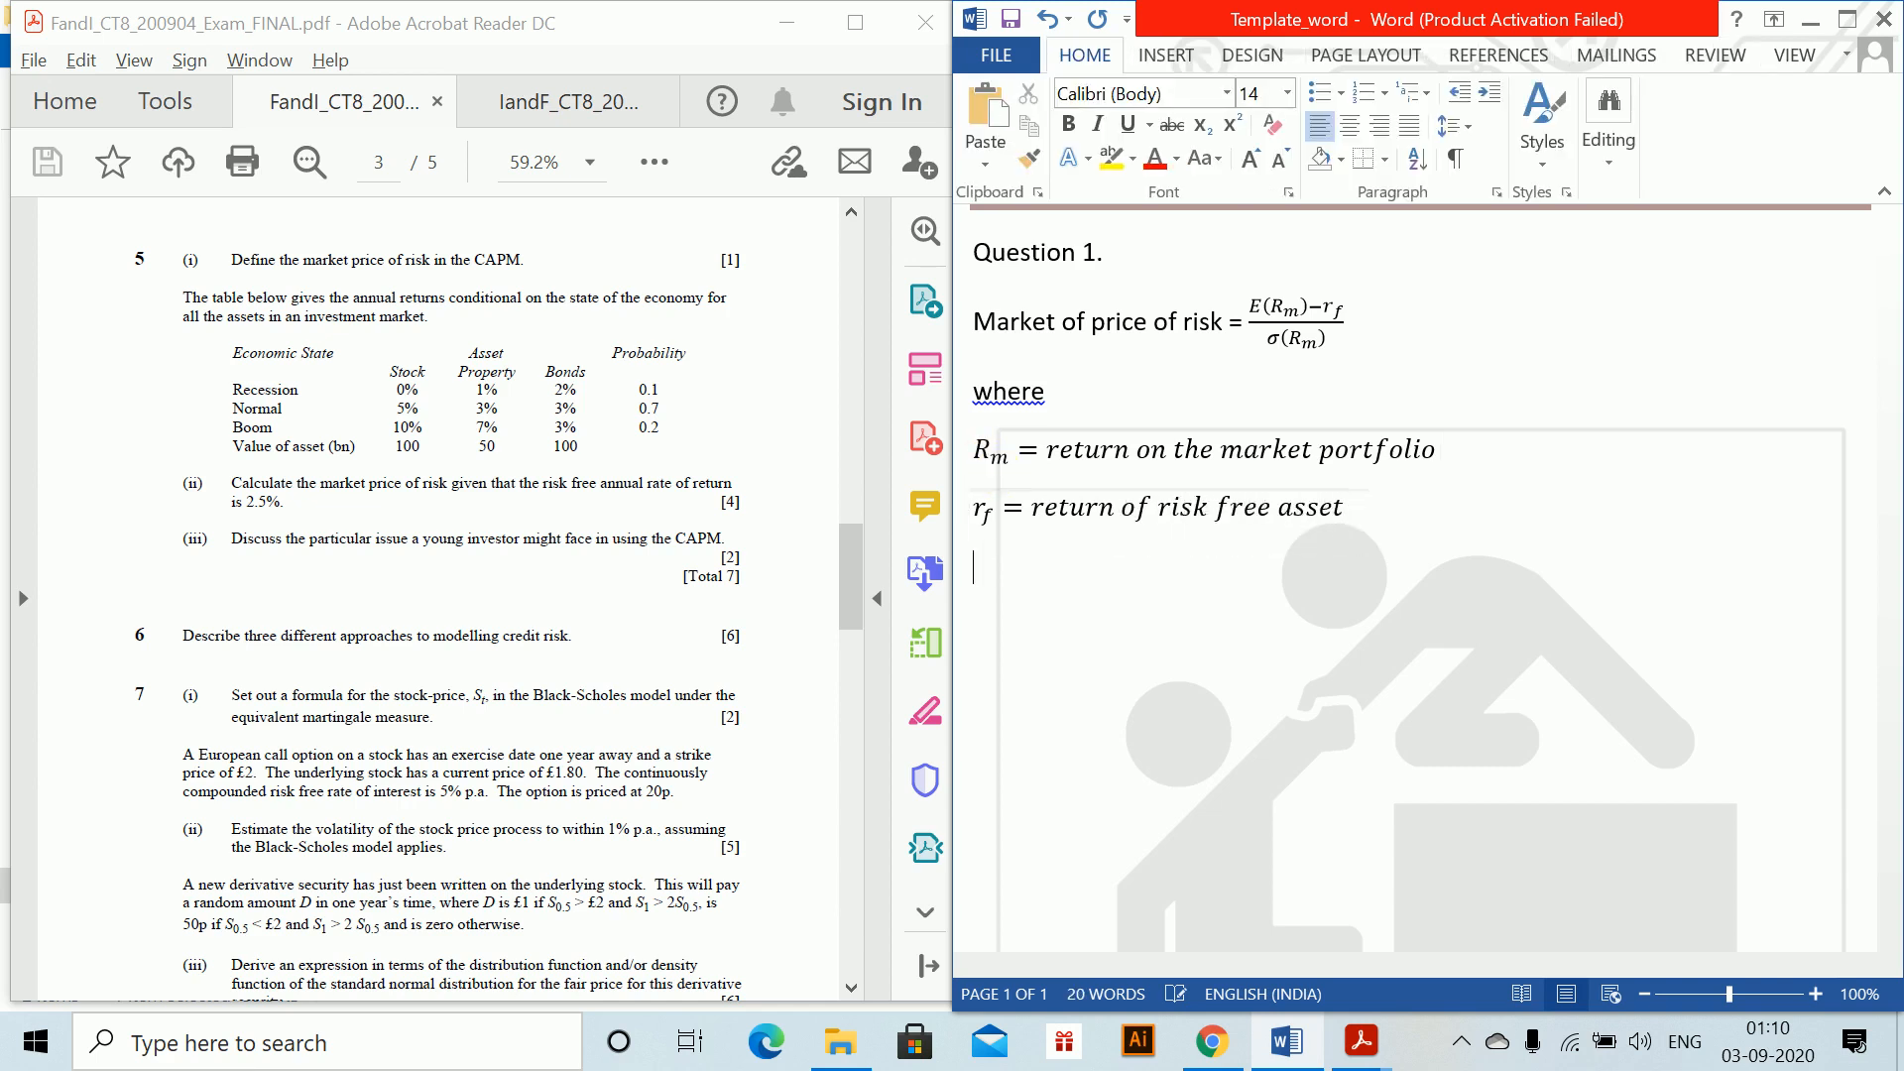
Add the part label "(ii)" on its own line below the r_f definition.
{"action": "type", "text": "(ii)"}
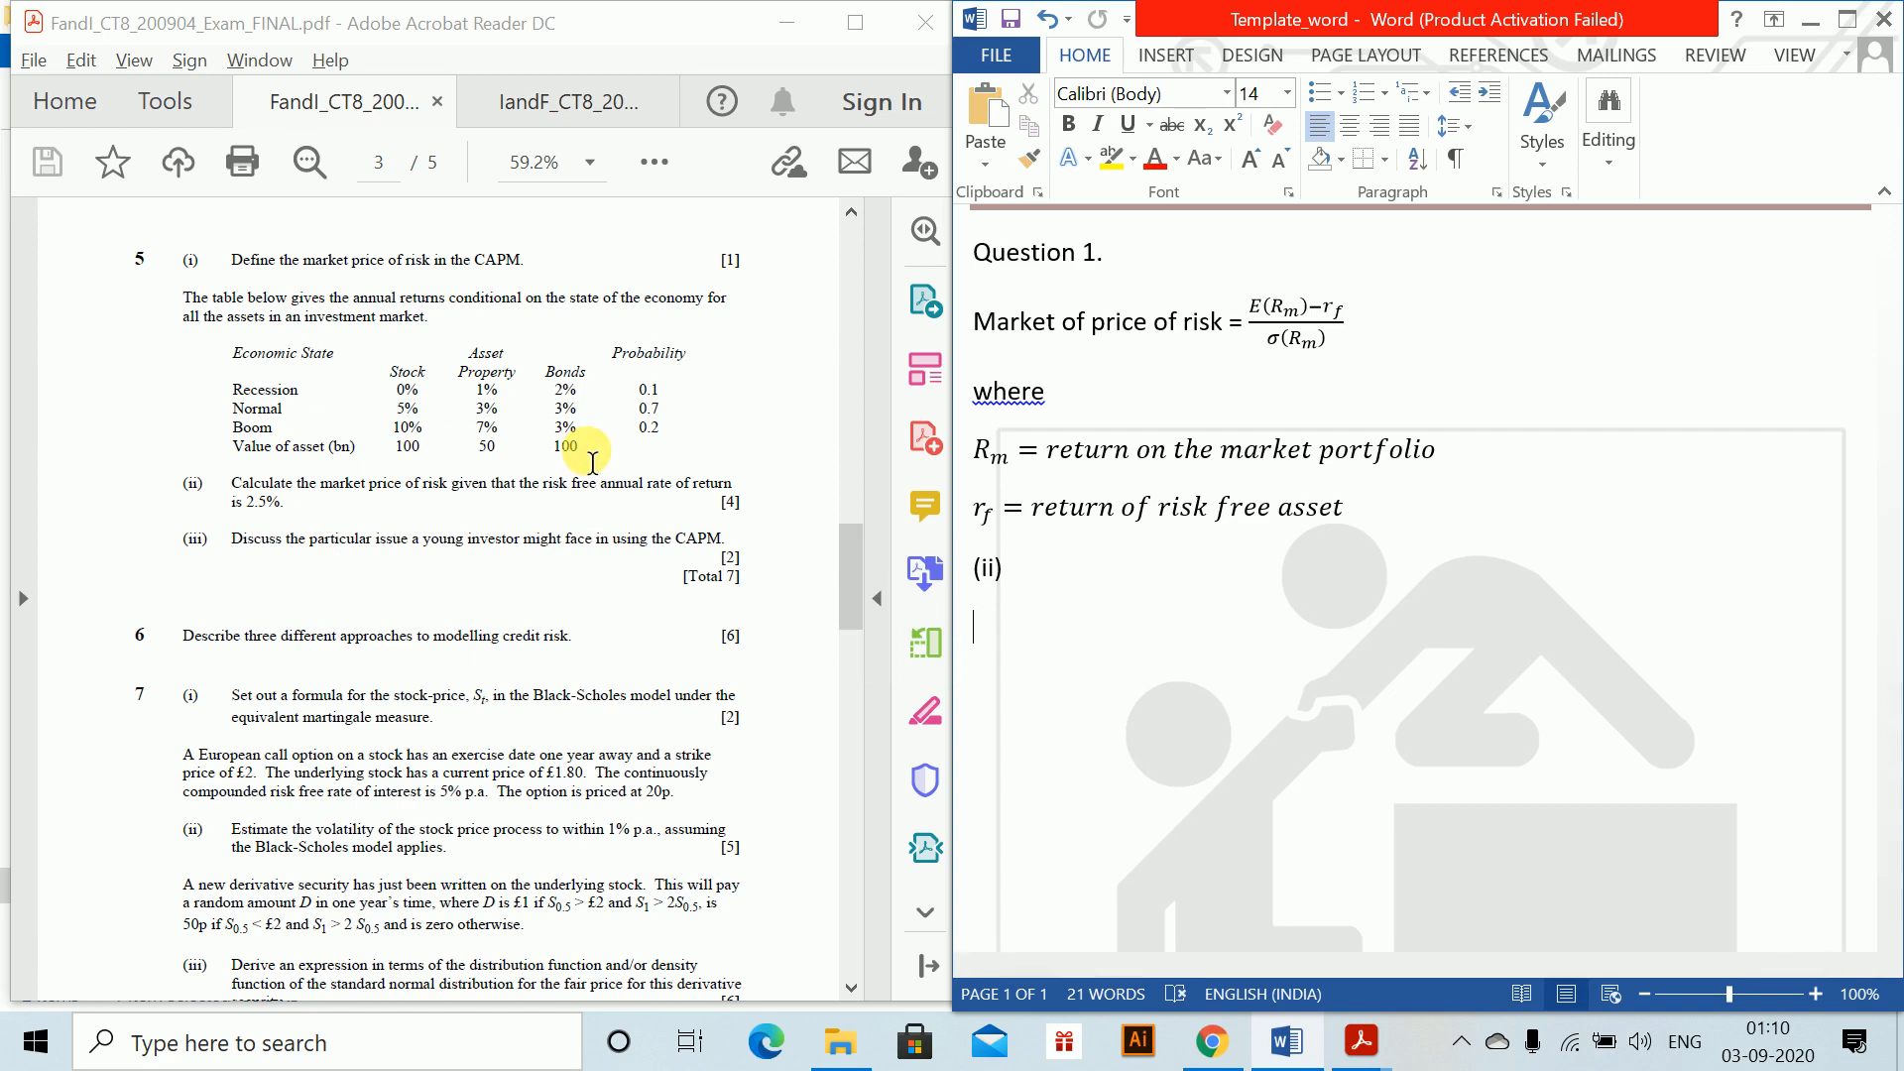
{"action": "key", "text": "super+plus"}
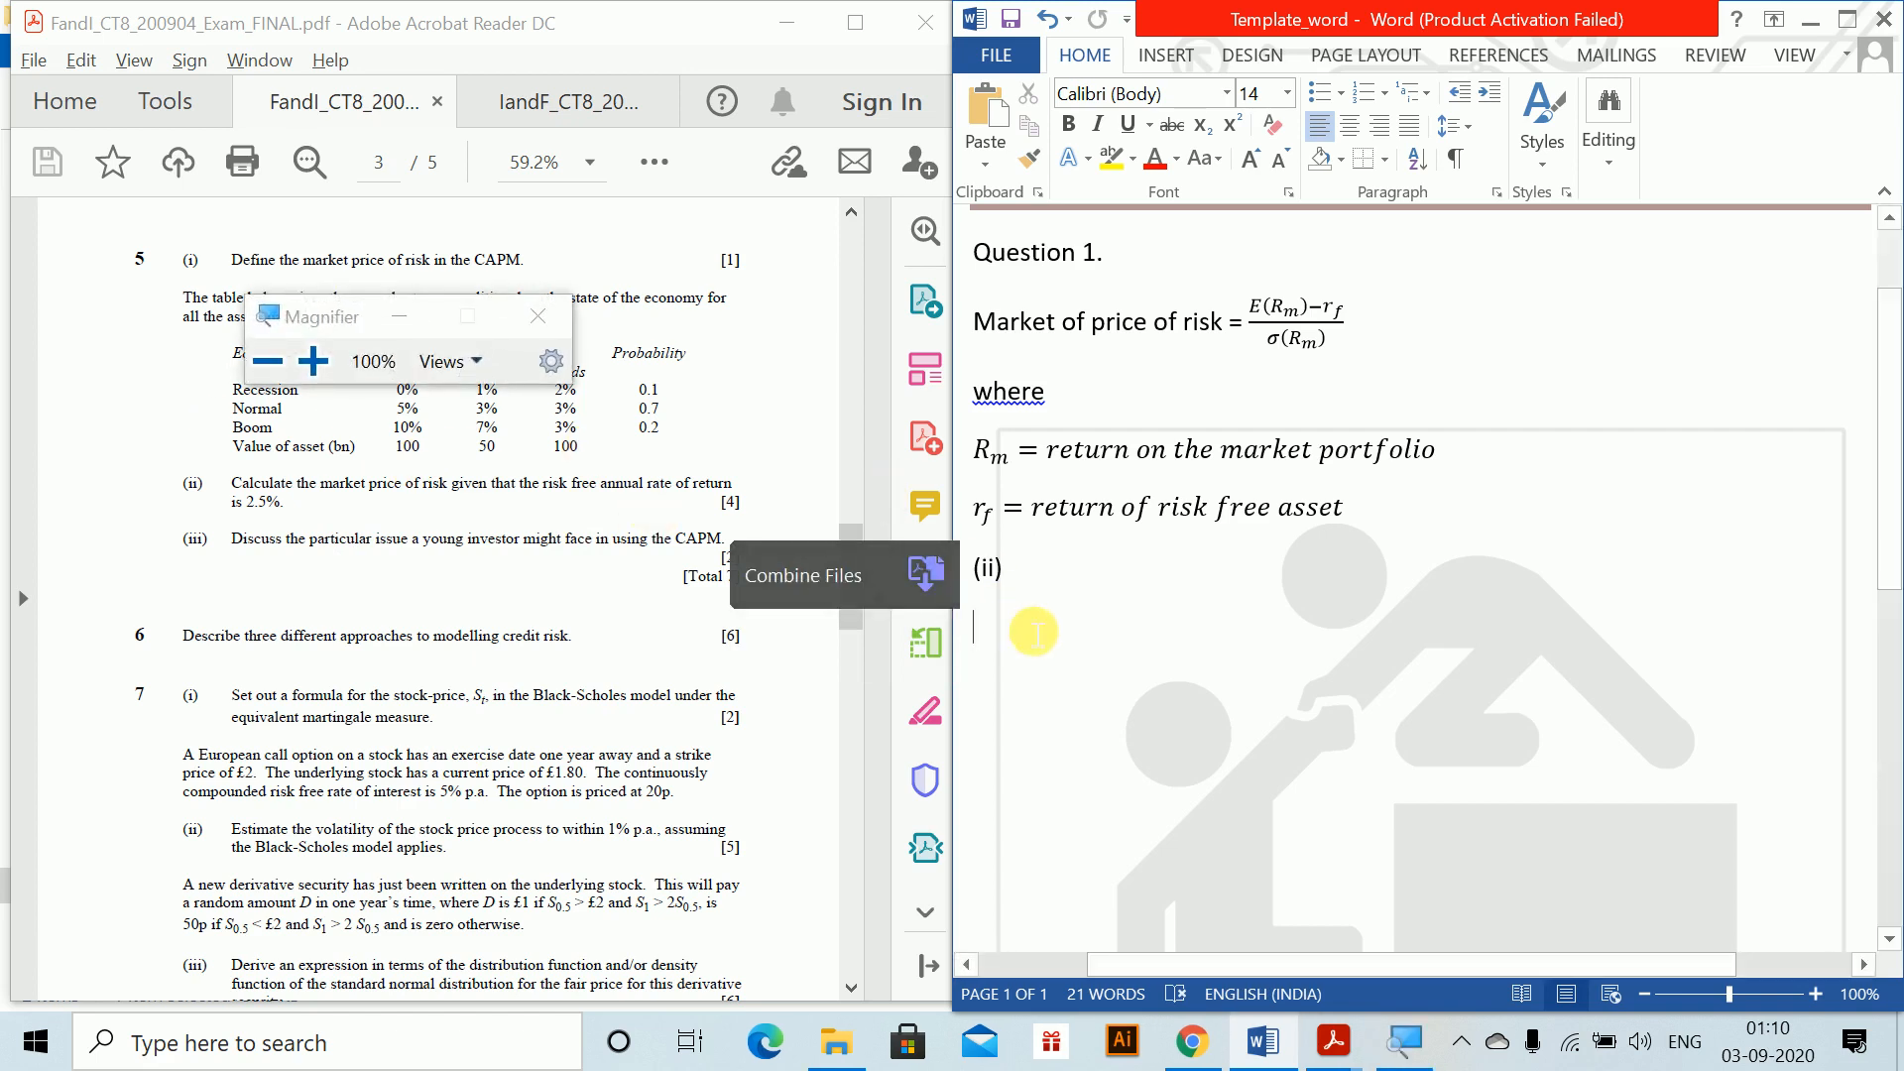
{"action": "left_click", "coordinate": [538, 315]}
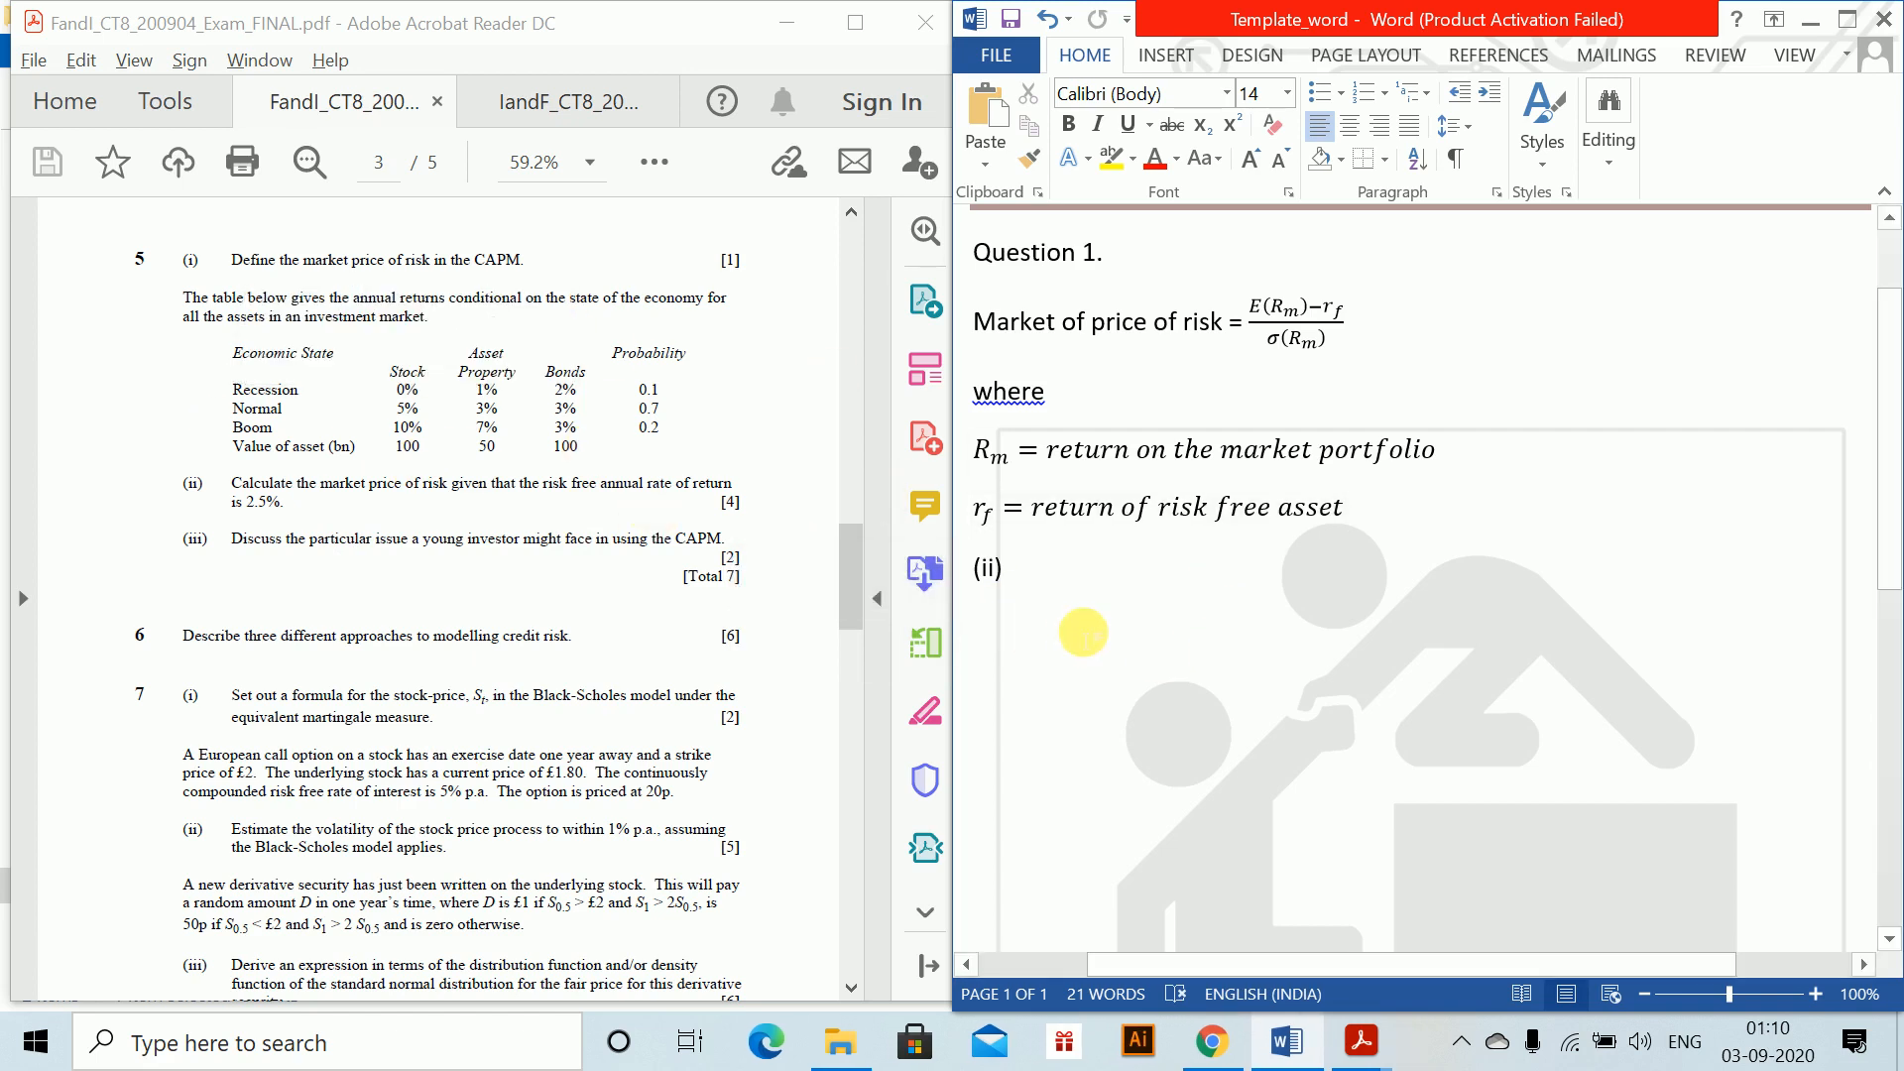
Insert the equation "recession = 0.4 * 0% + 0.2 * 1% + 0.4 * 2% = 1%" under part (ii).
{"action": "key", "text": "alt+equal"}
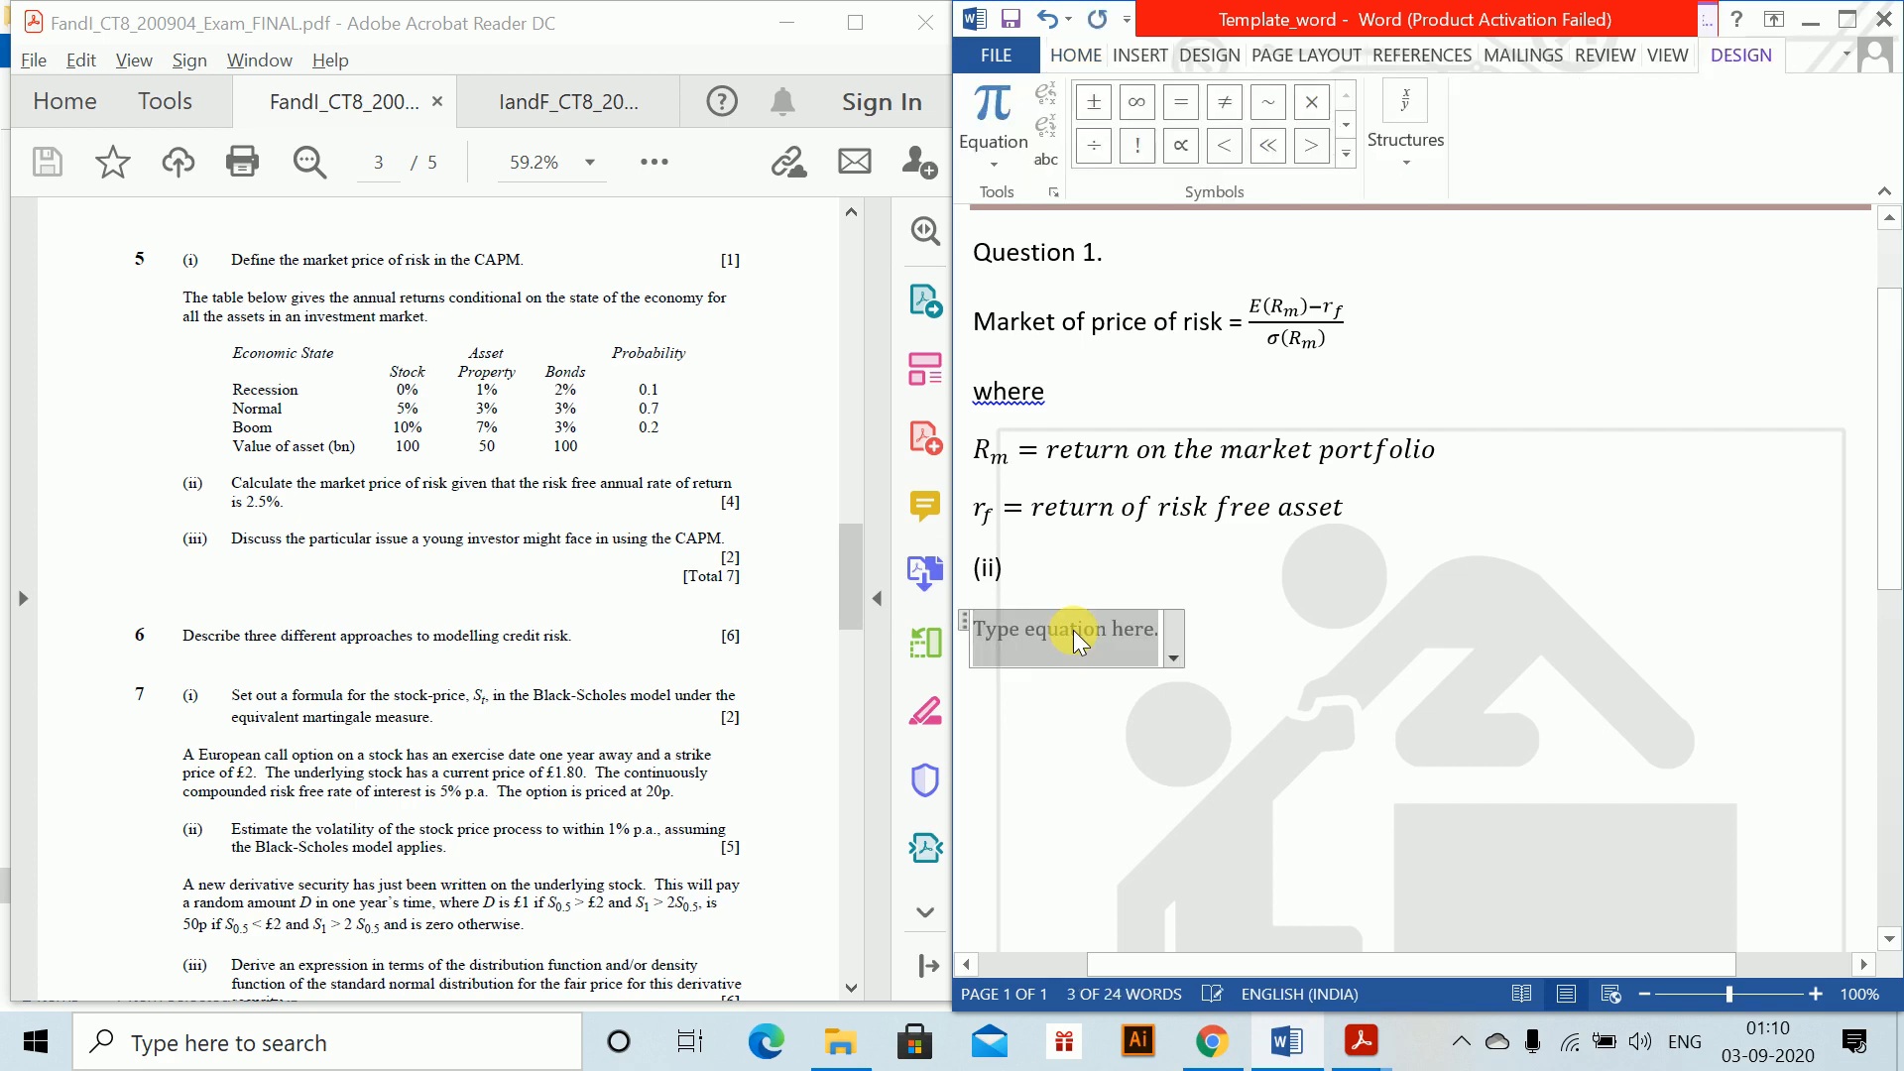
{"action": "type", "text": "recessio"}
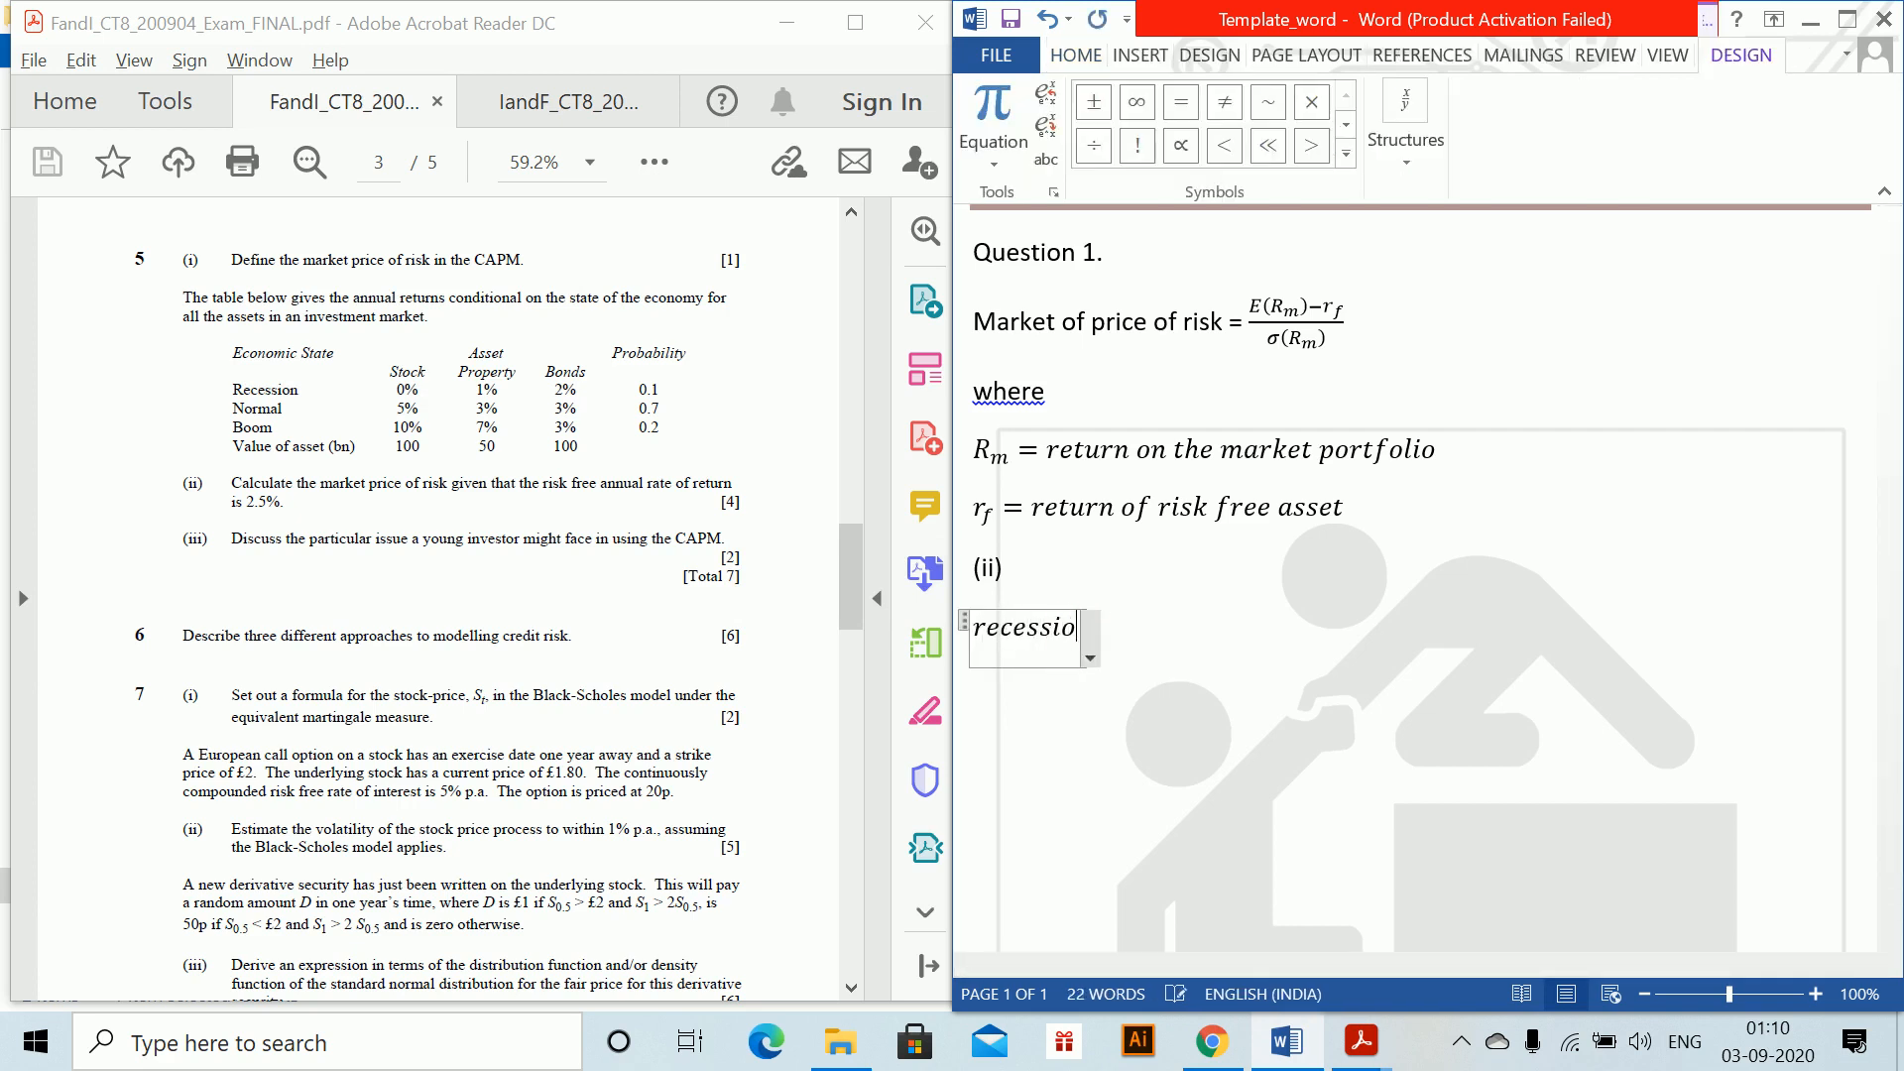
{"action": "type", "text": "n"}
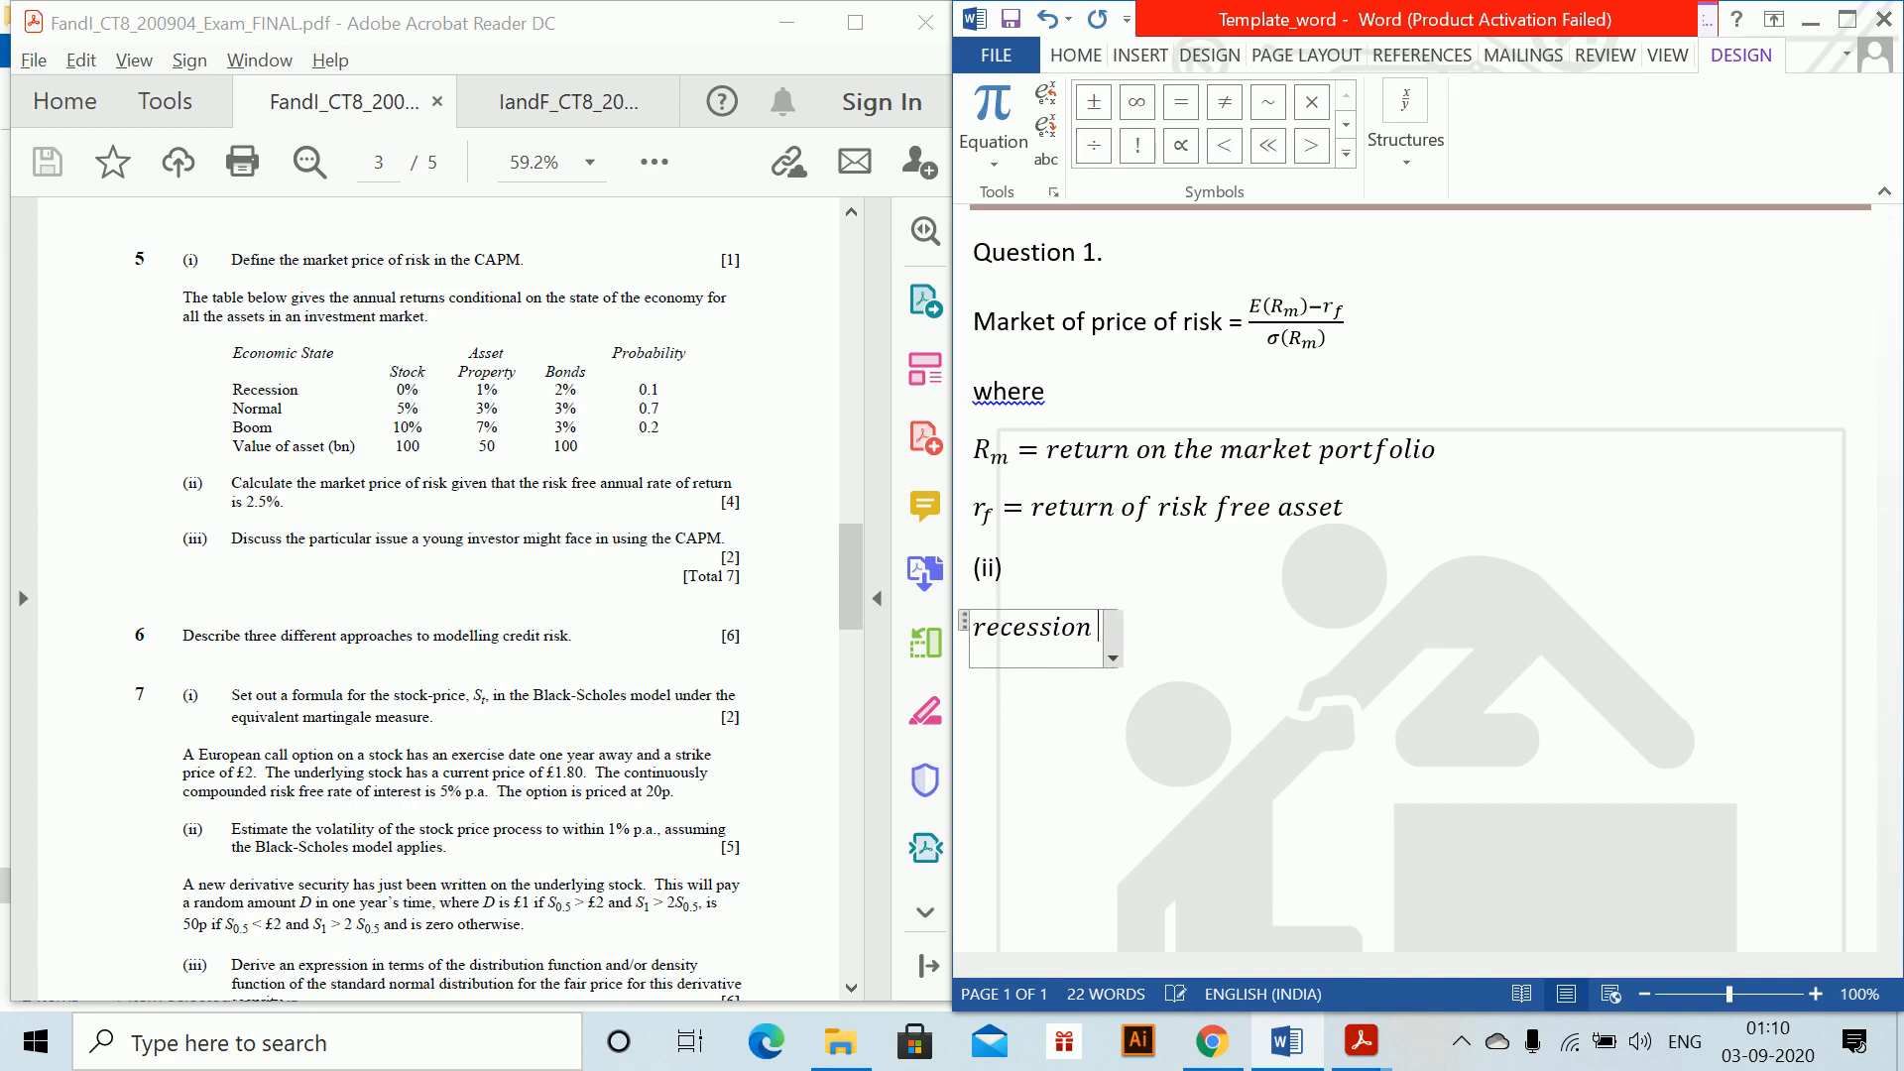
{"action": "type", "text": " =0."}
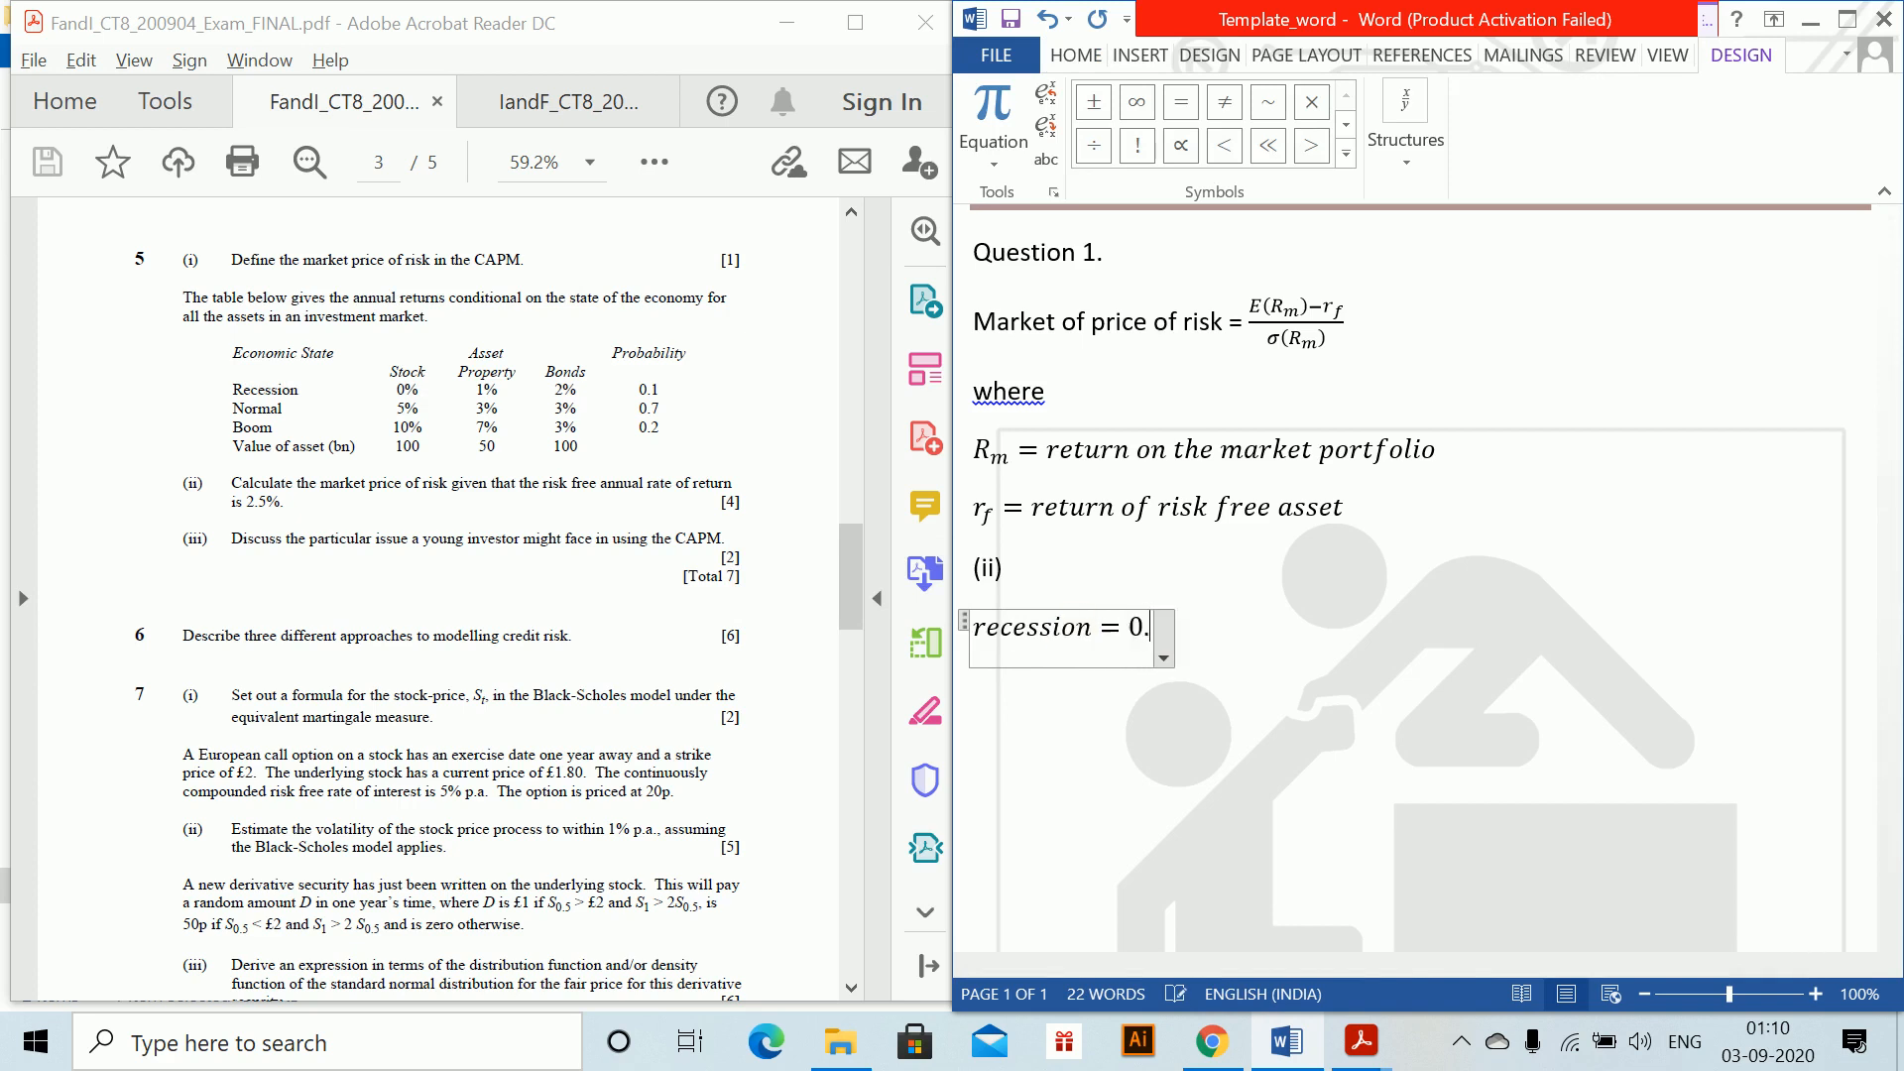
{"action": "type", "text": "4*0%"}
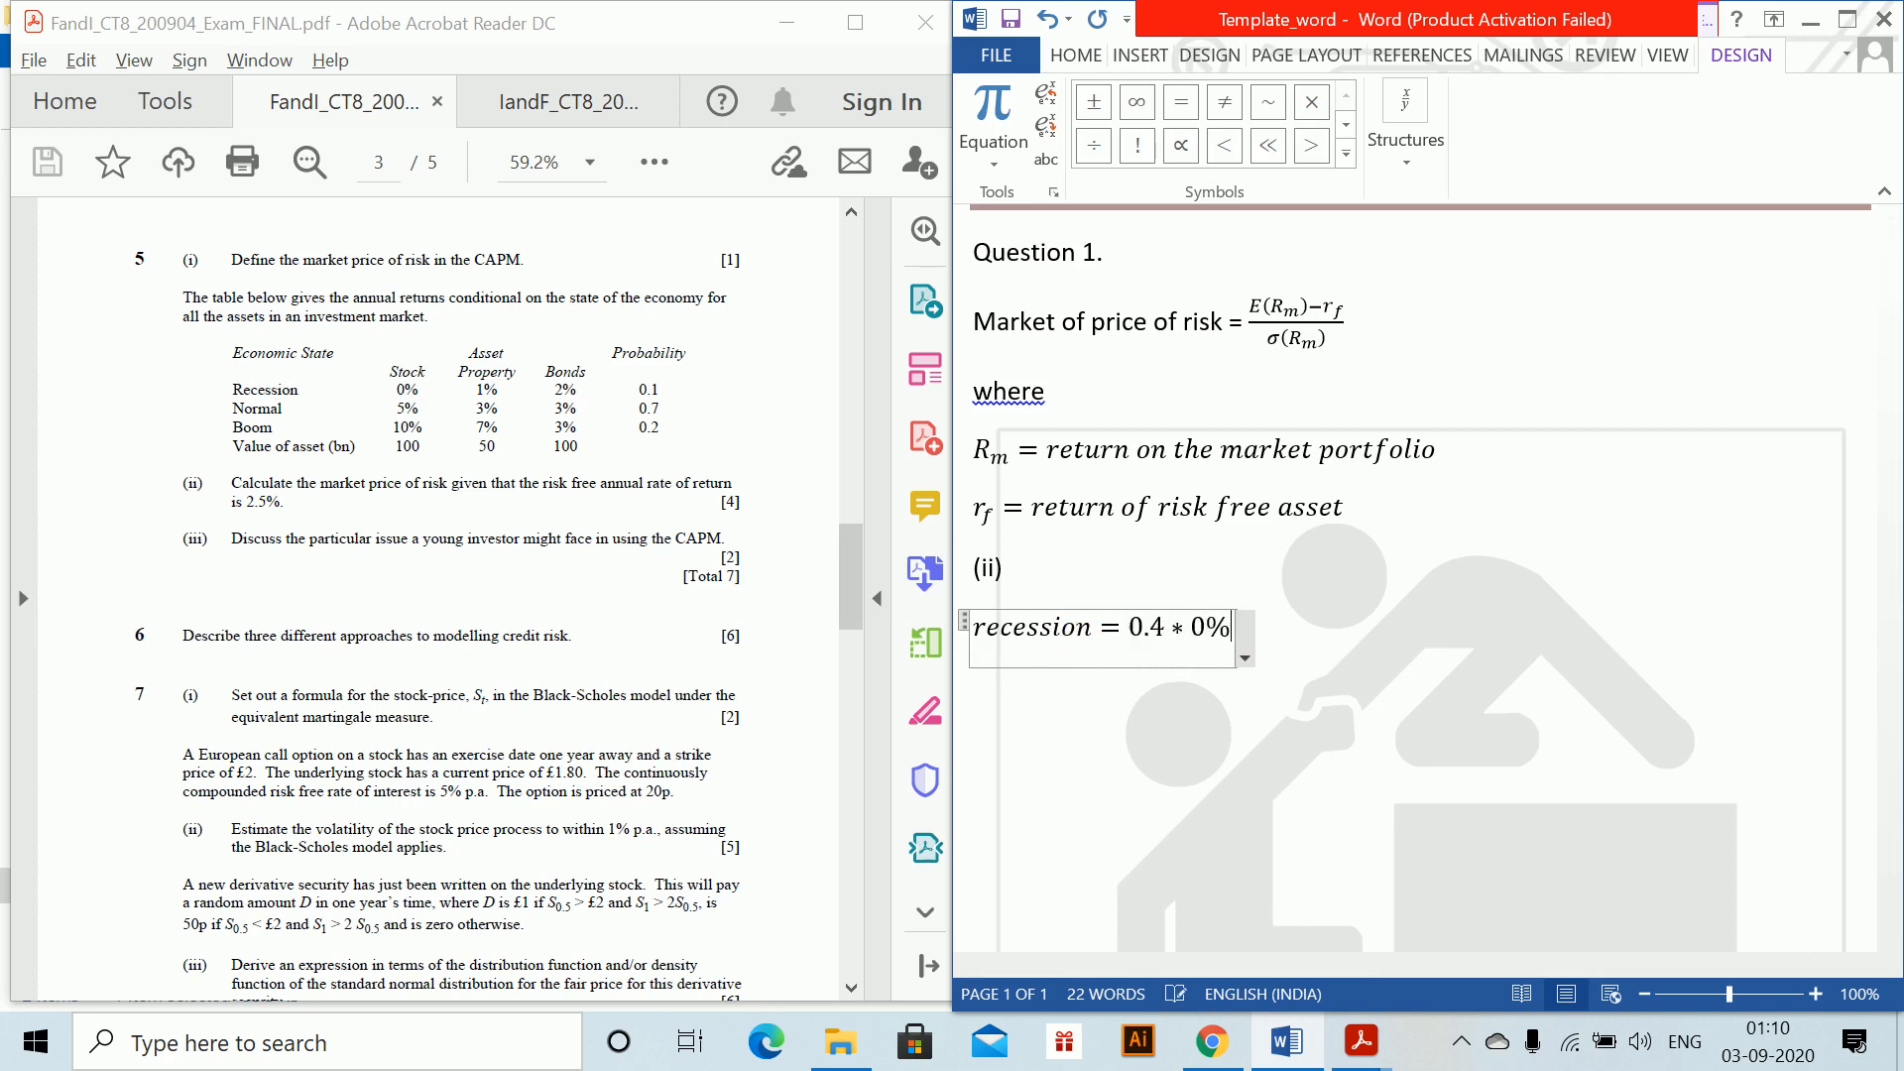
{"action": "type", "text": "+0.2*1%+"}
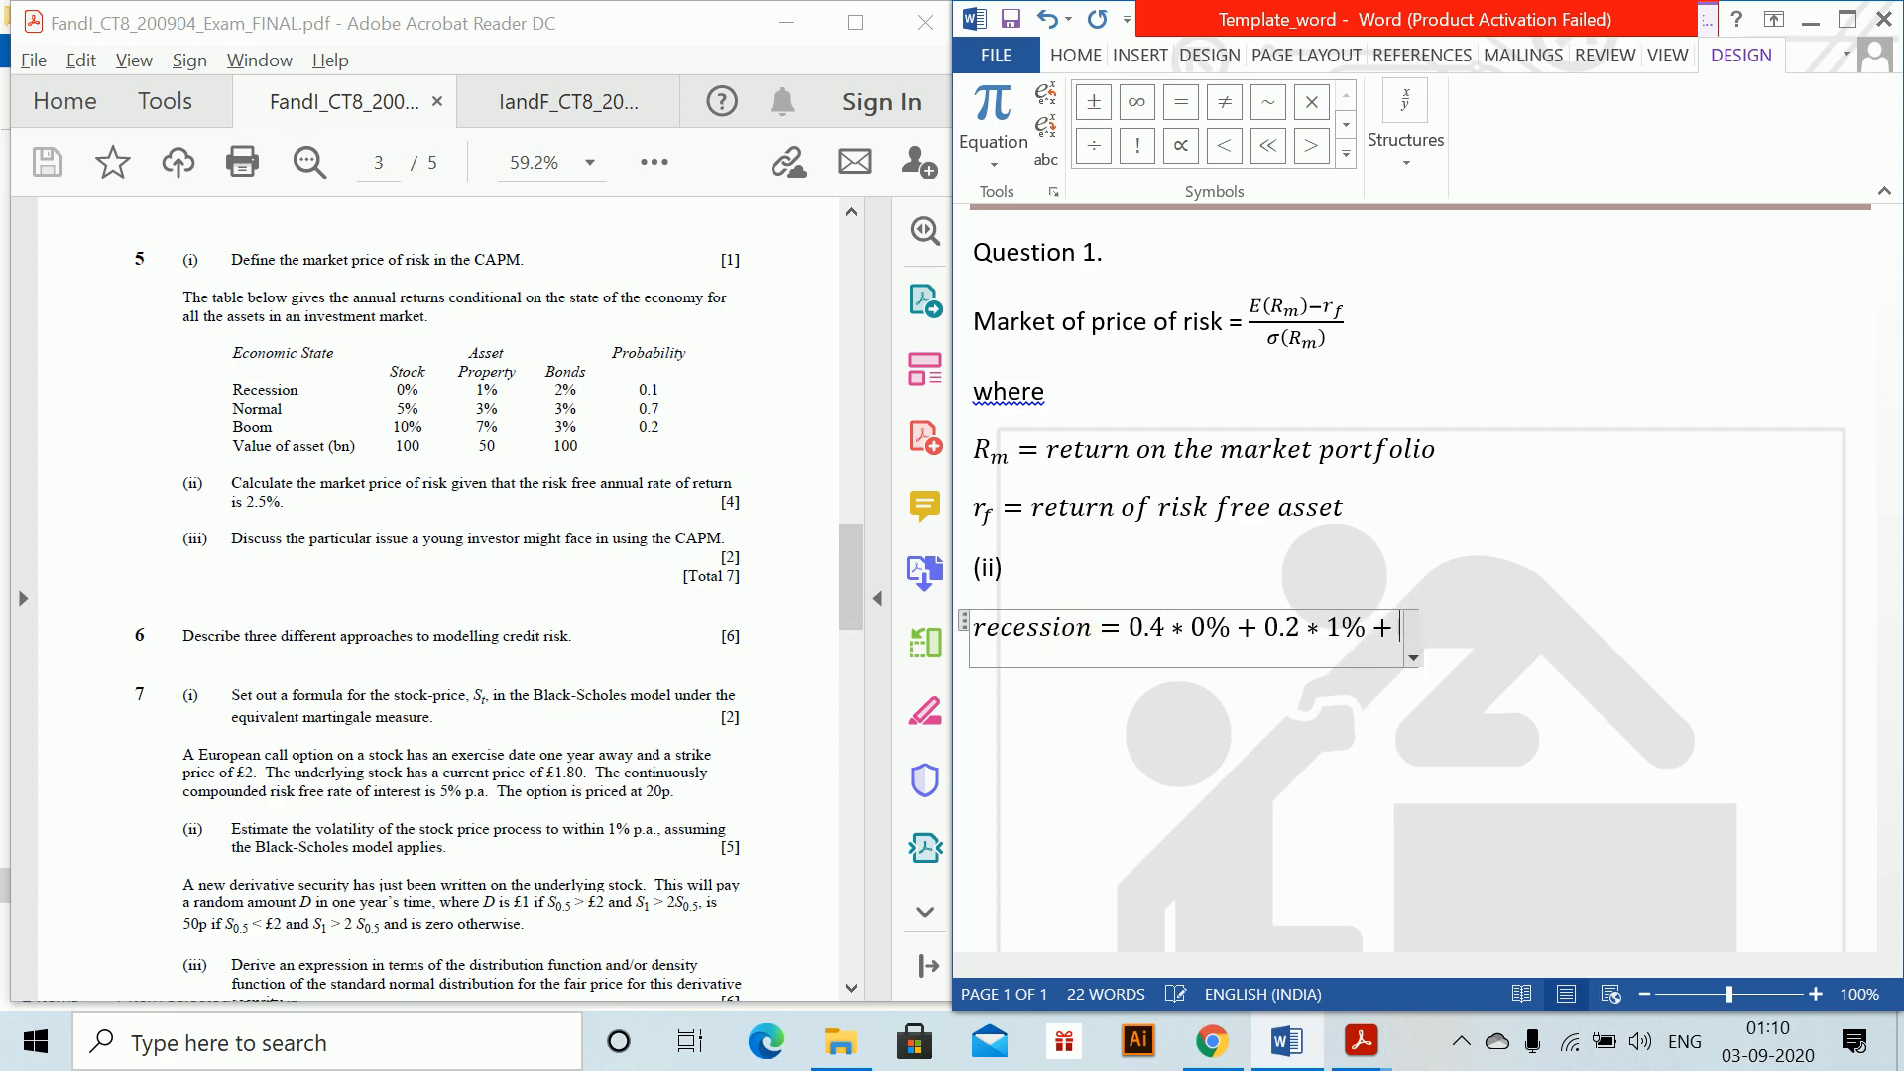
{"action": "type", "text": "0.4"}
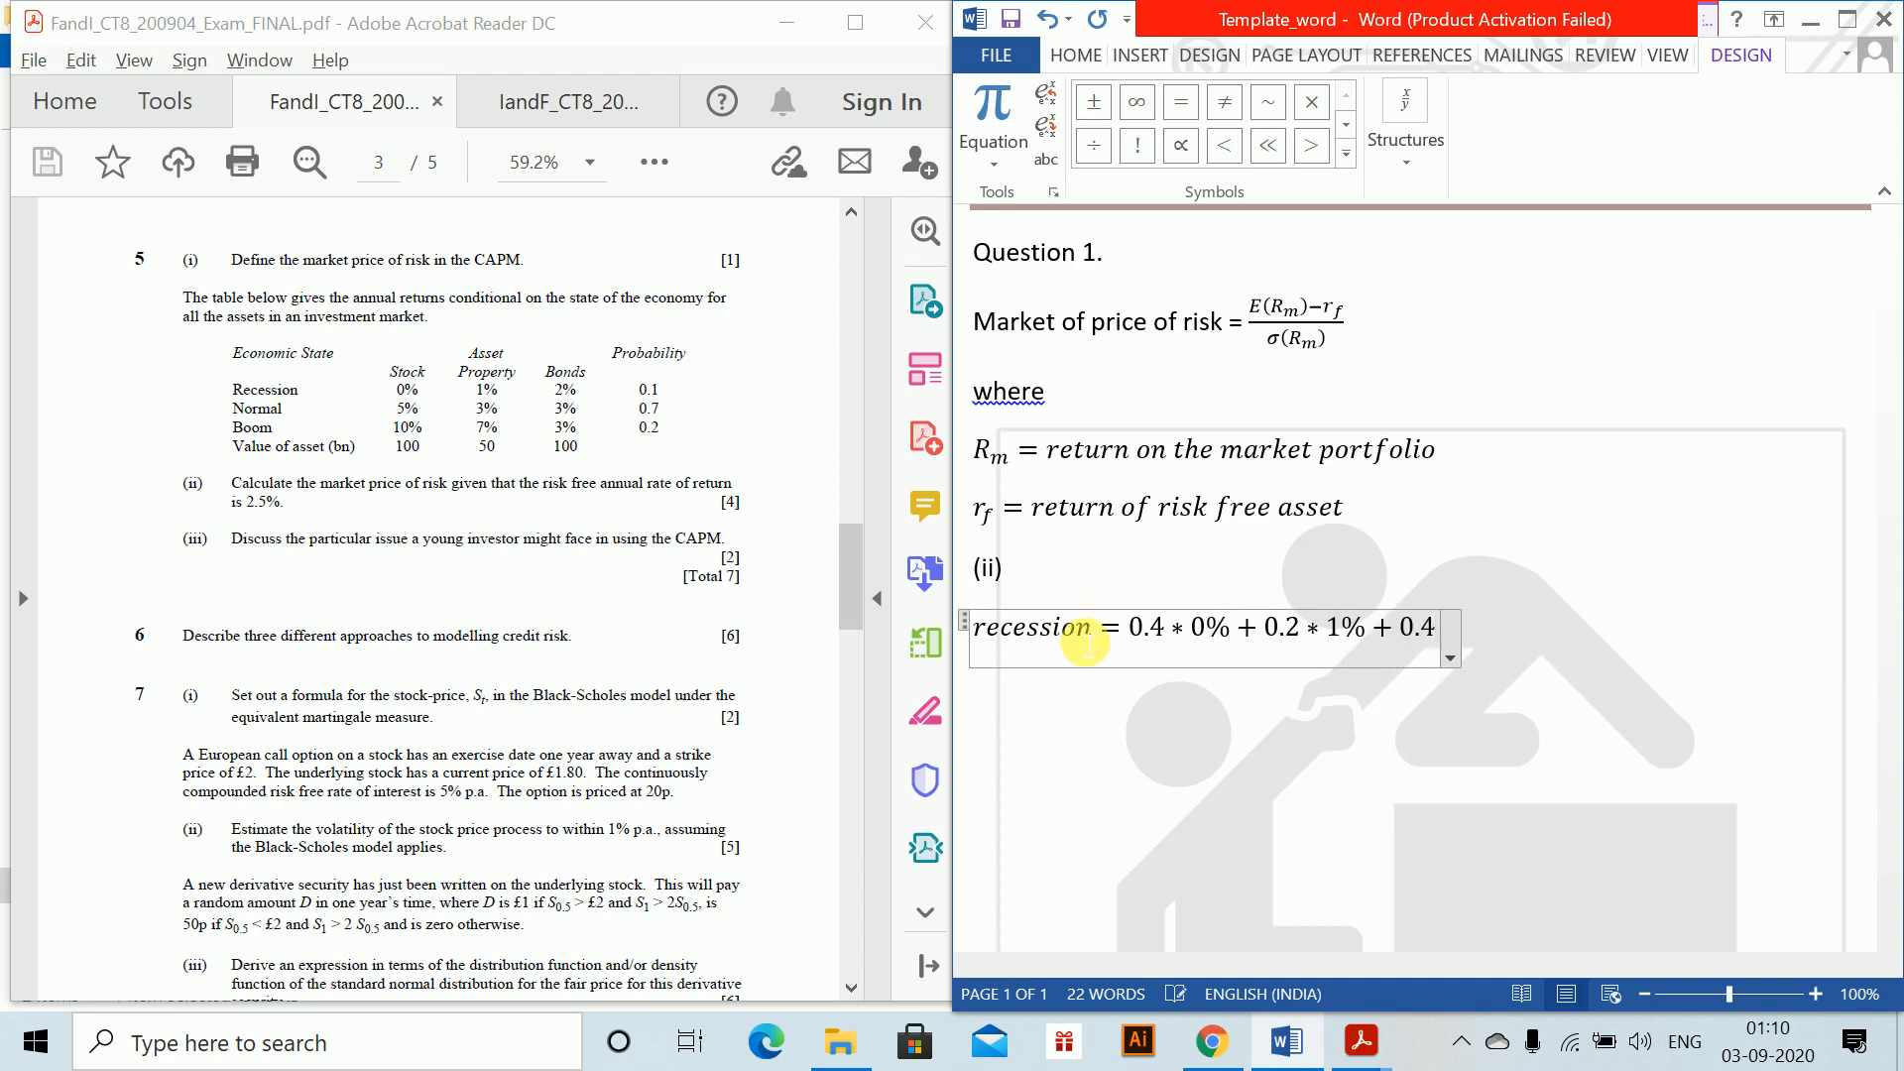
{"action": "type", "text": "*"}
{"action": "type", "text": "2"}
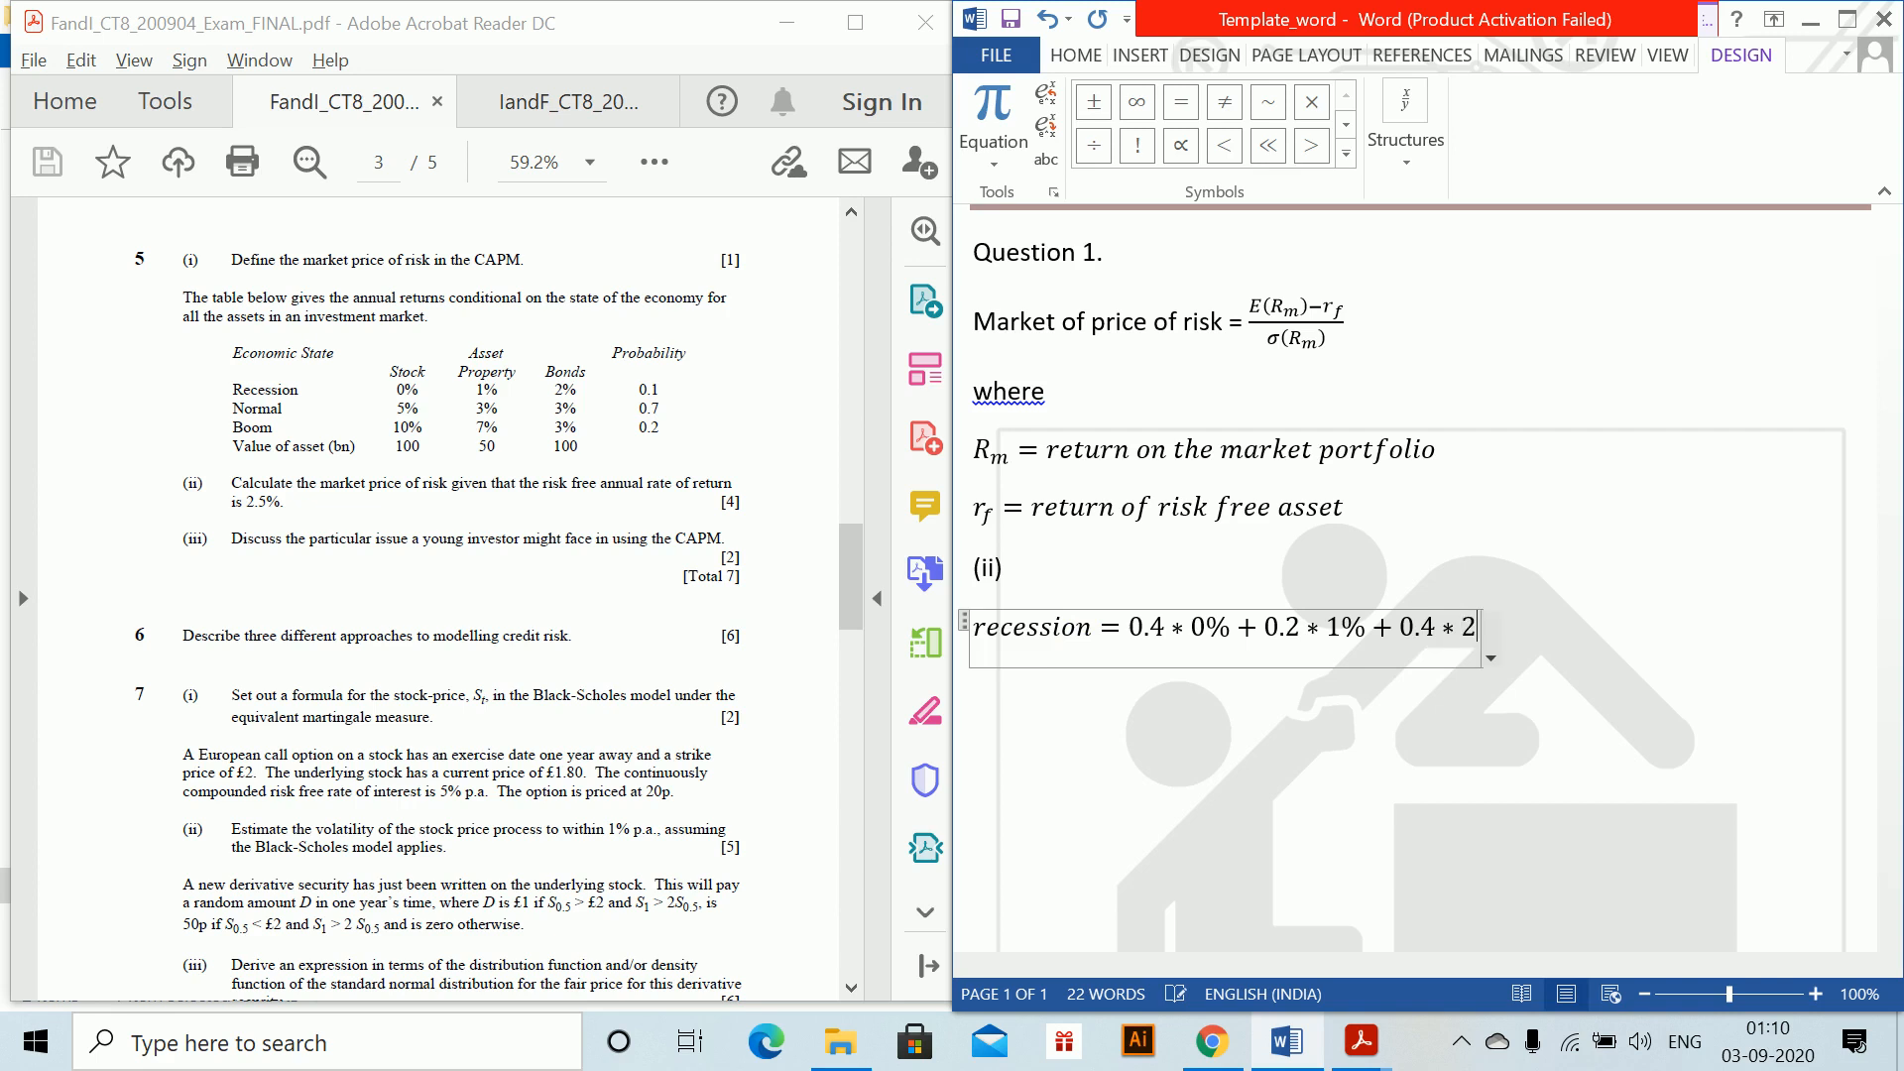
{"action": "type", "text": "%=1%"}
{"action": "key", "text": "Return"}
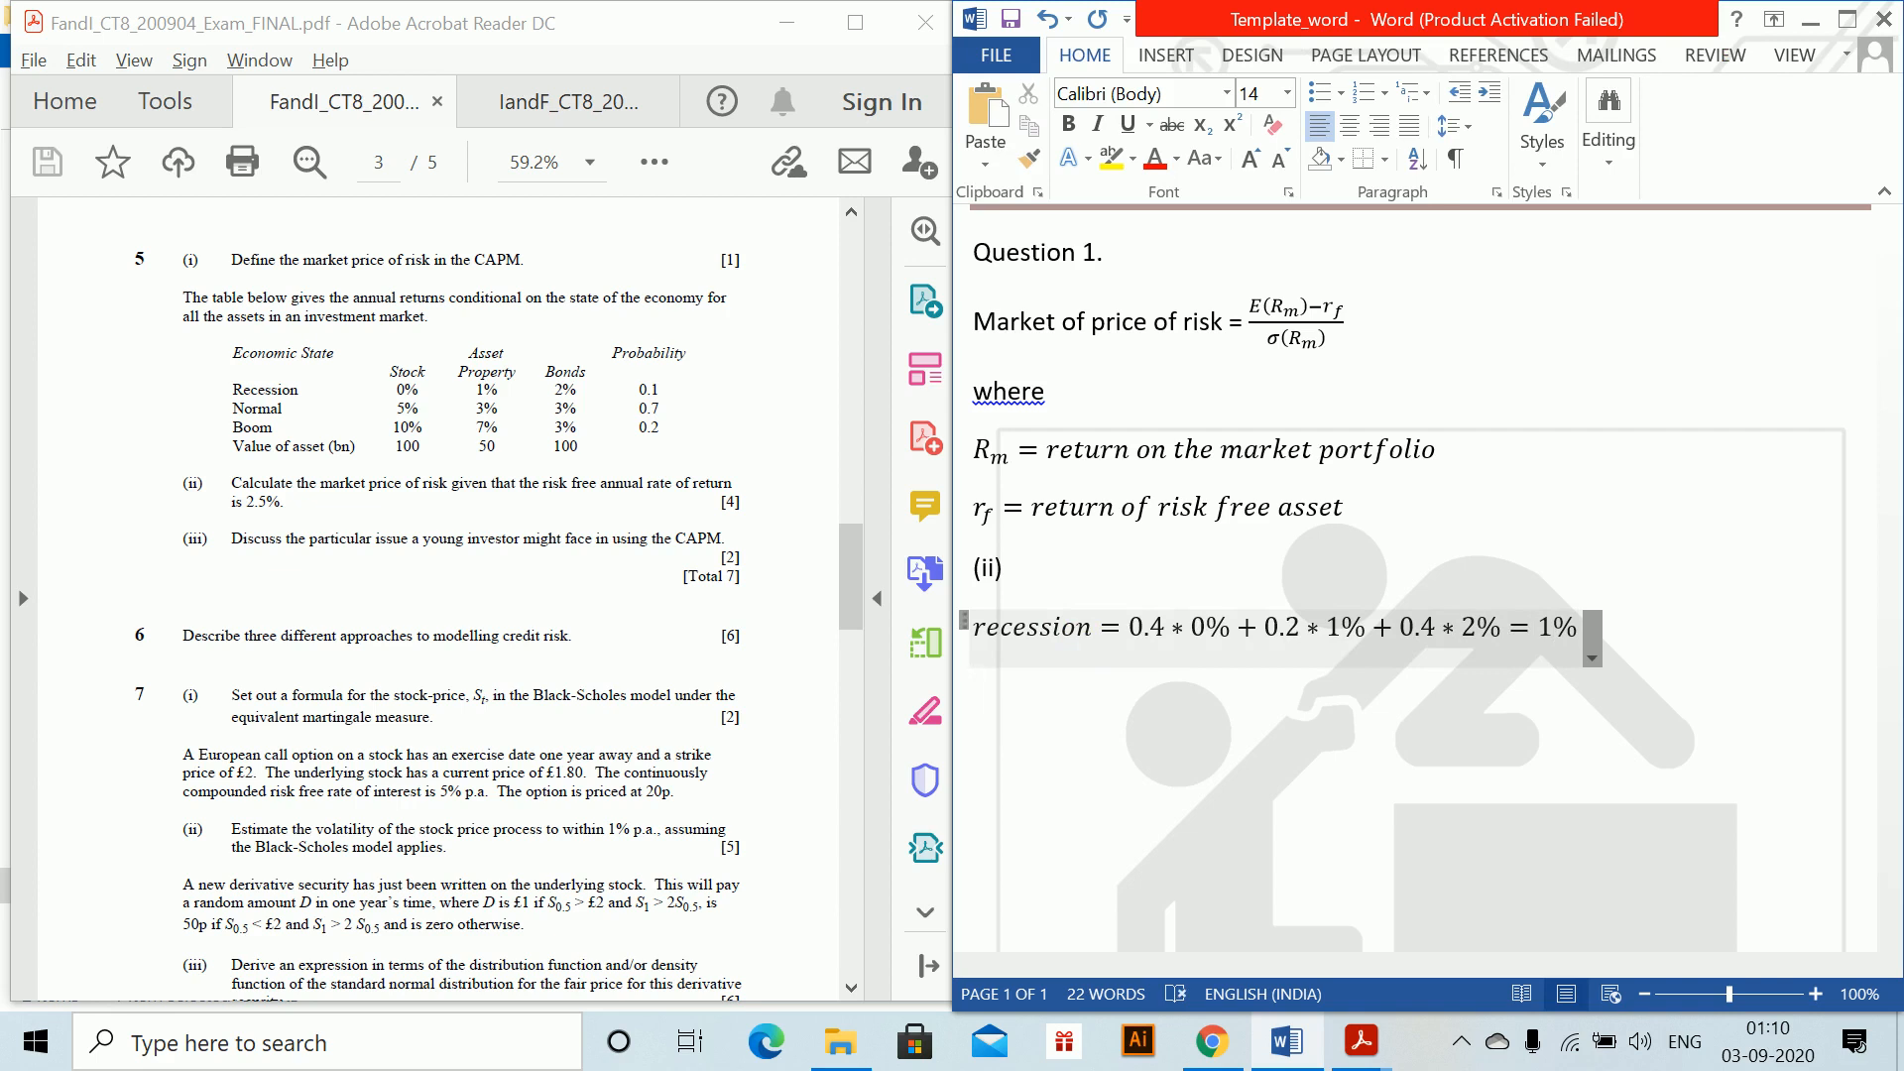
{"action": "type", "text": "norm"}
{"action": "key", "text": "BackSpace"}
{"action": "key", "text": "BackSpace"}
{"action": "key", "text": "BackSpace"}
{"action": "key", "text": "BackSpace"}
Insert the equation "normal = 0.4 * 5% + 0.2 * 3% + 0.4 * 3% = 3.8%" below the recession equation.
{"action": "key", "text": "alt+equal"}
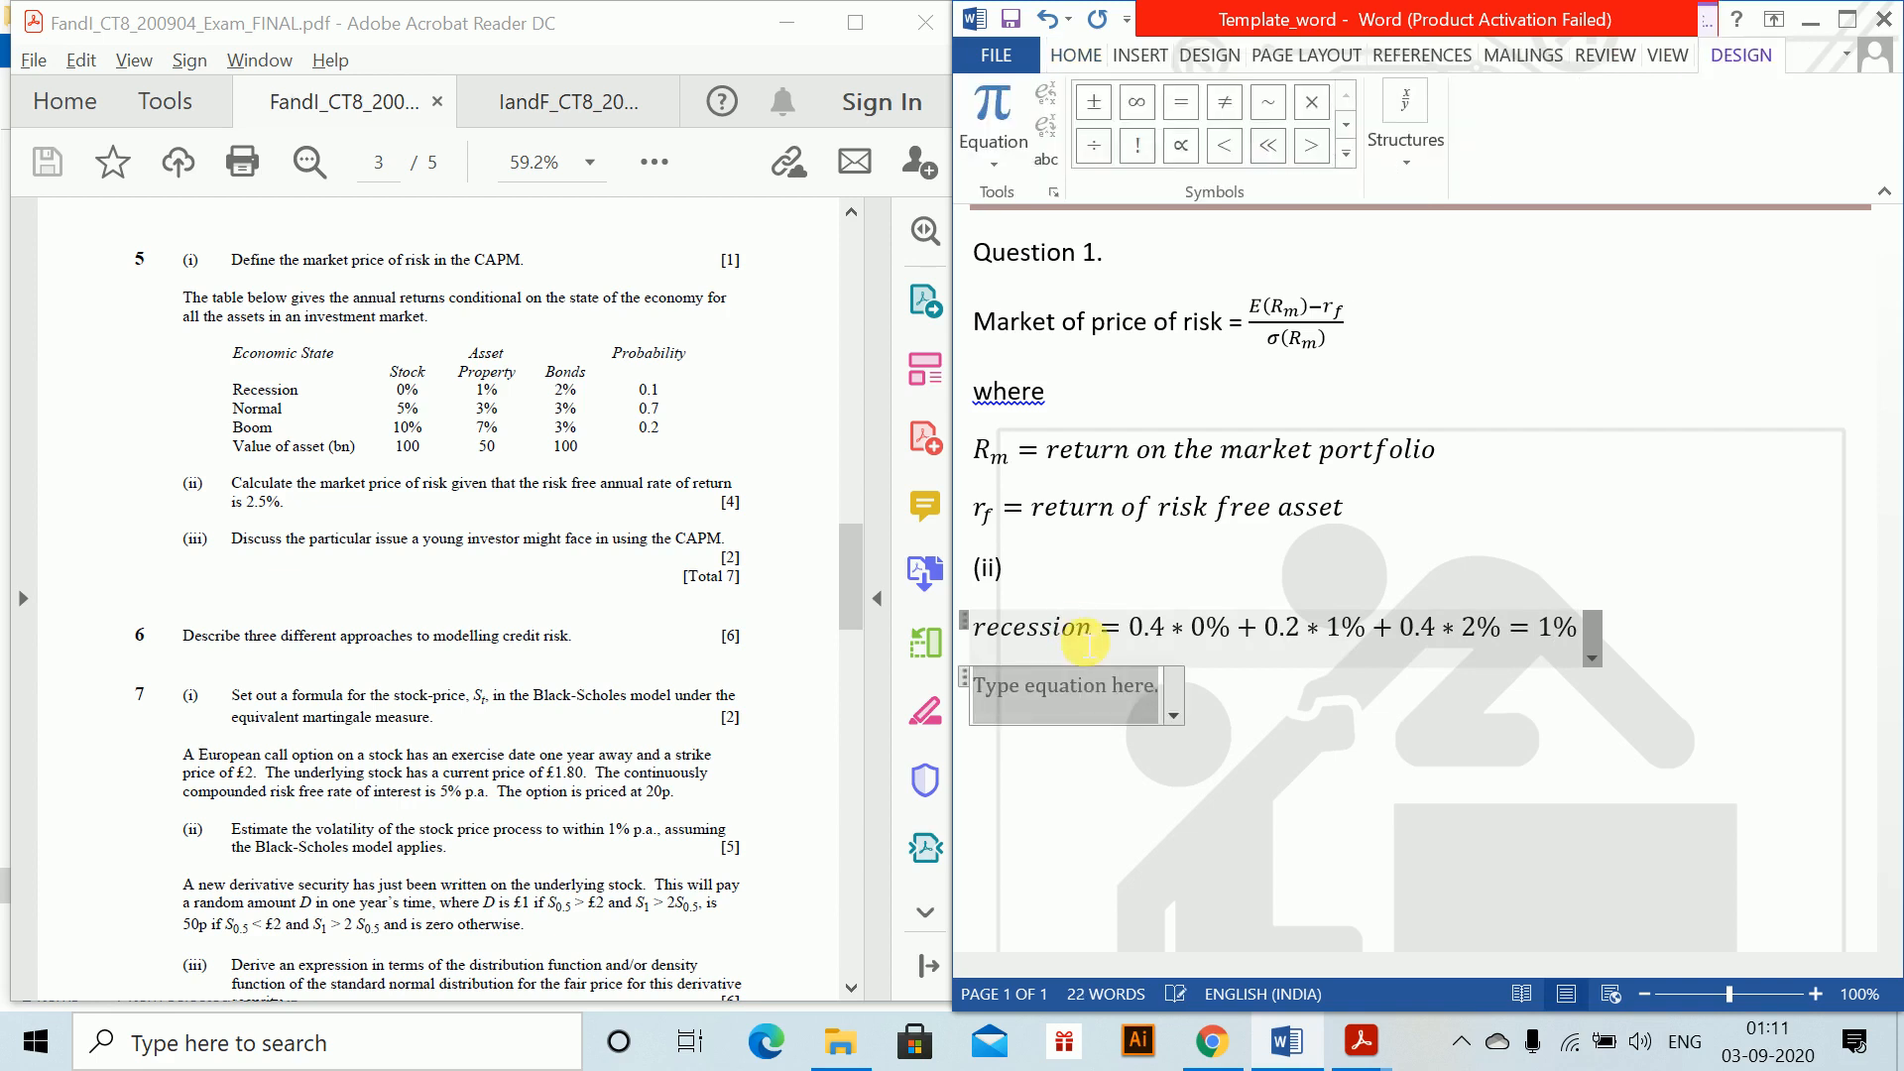
{"action": "type", "text": "norm"}
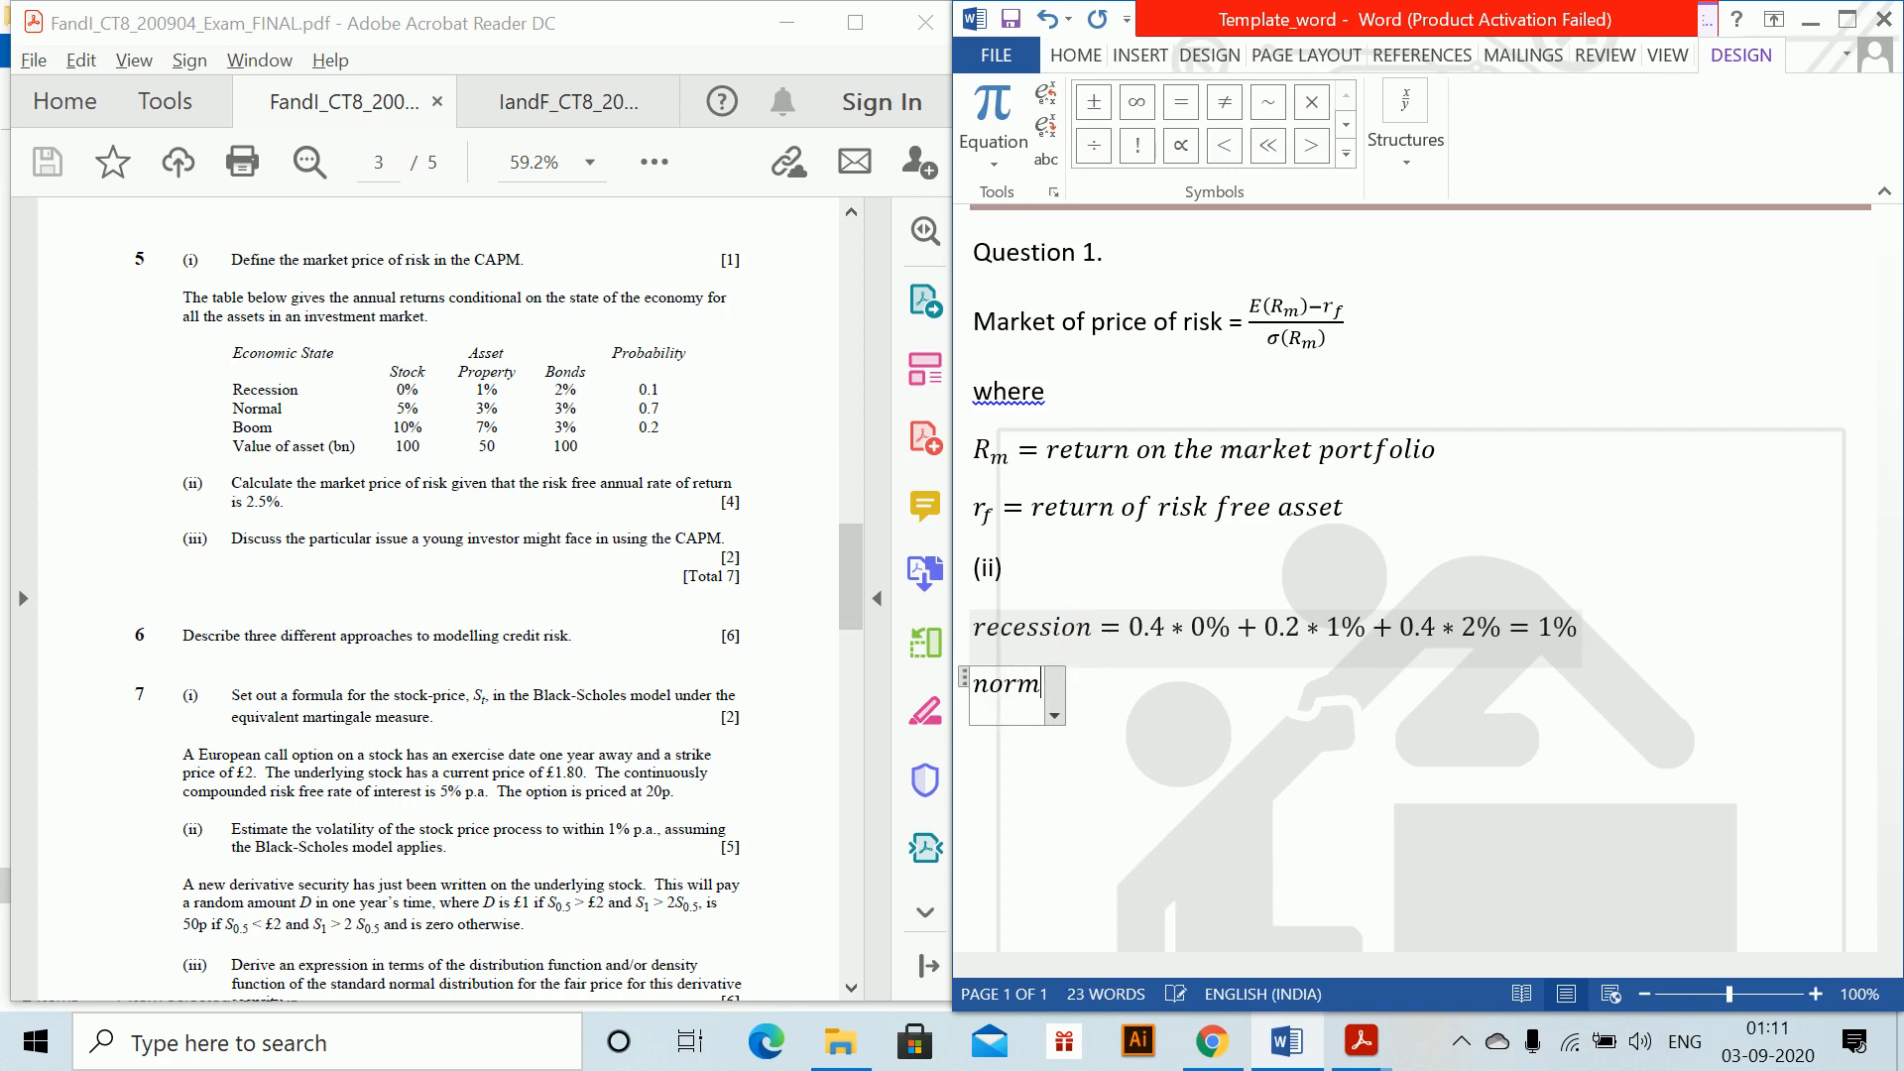
{"action": "type", "text": "al ="}
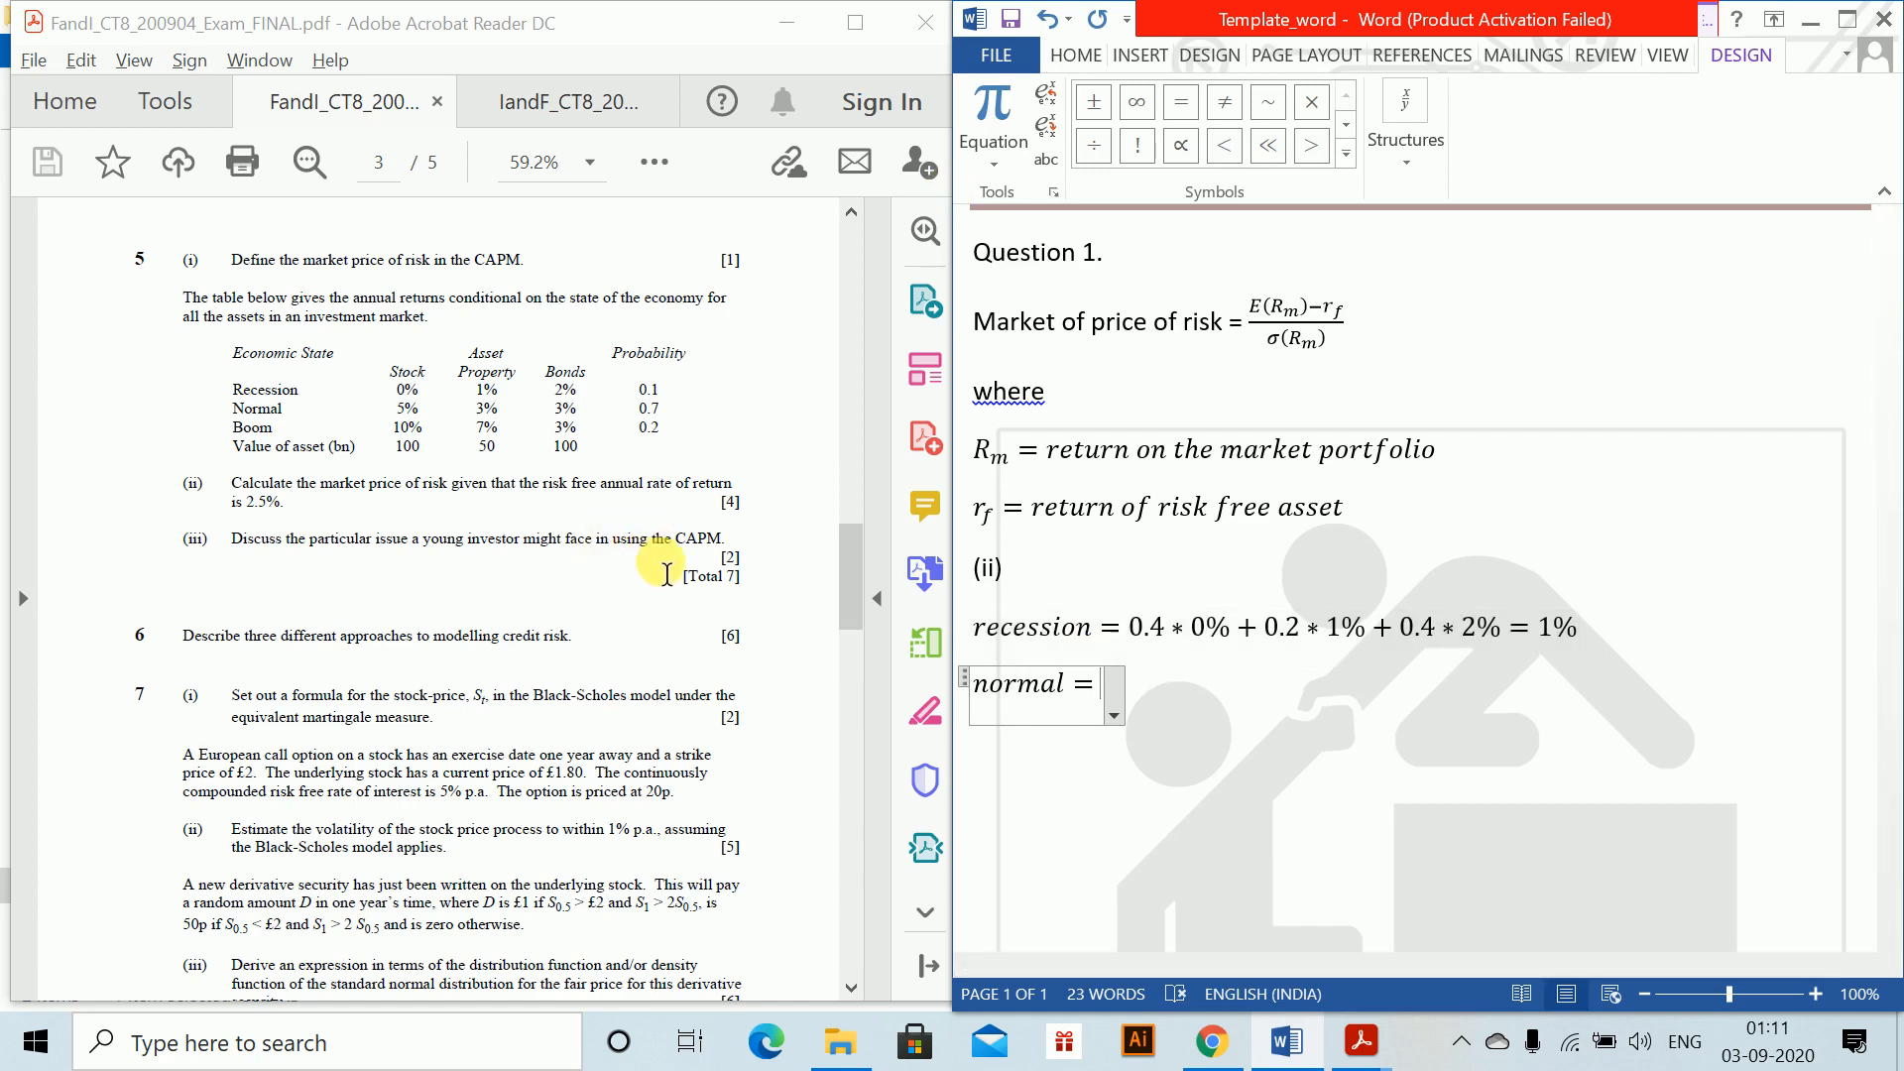
{"action": "type", "text": "0.4"}
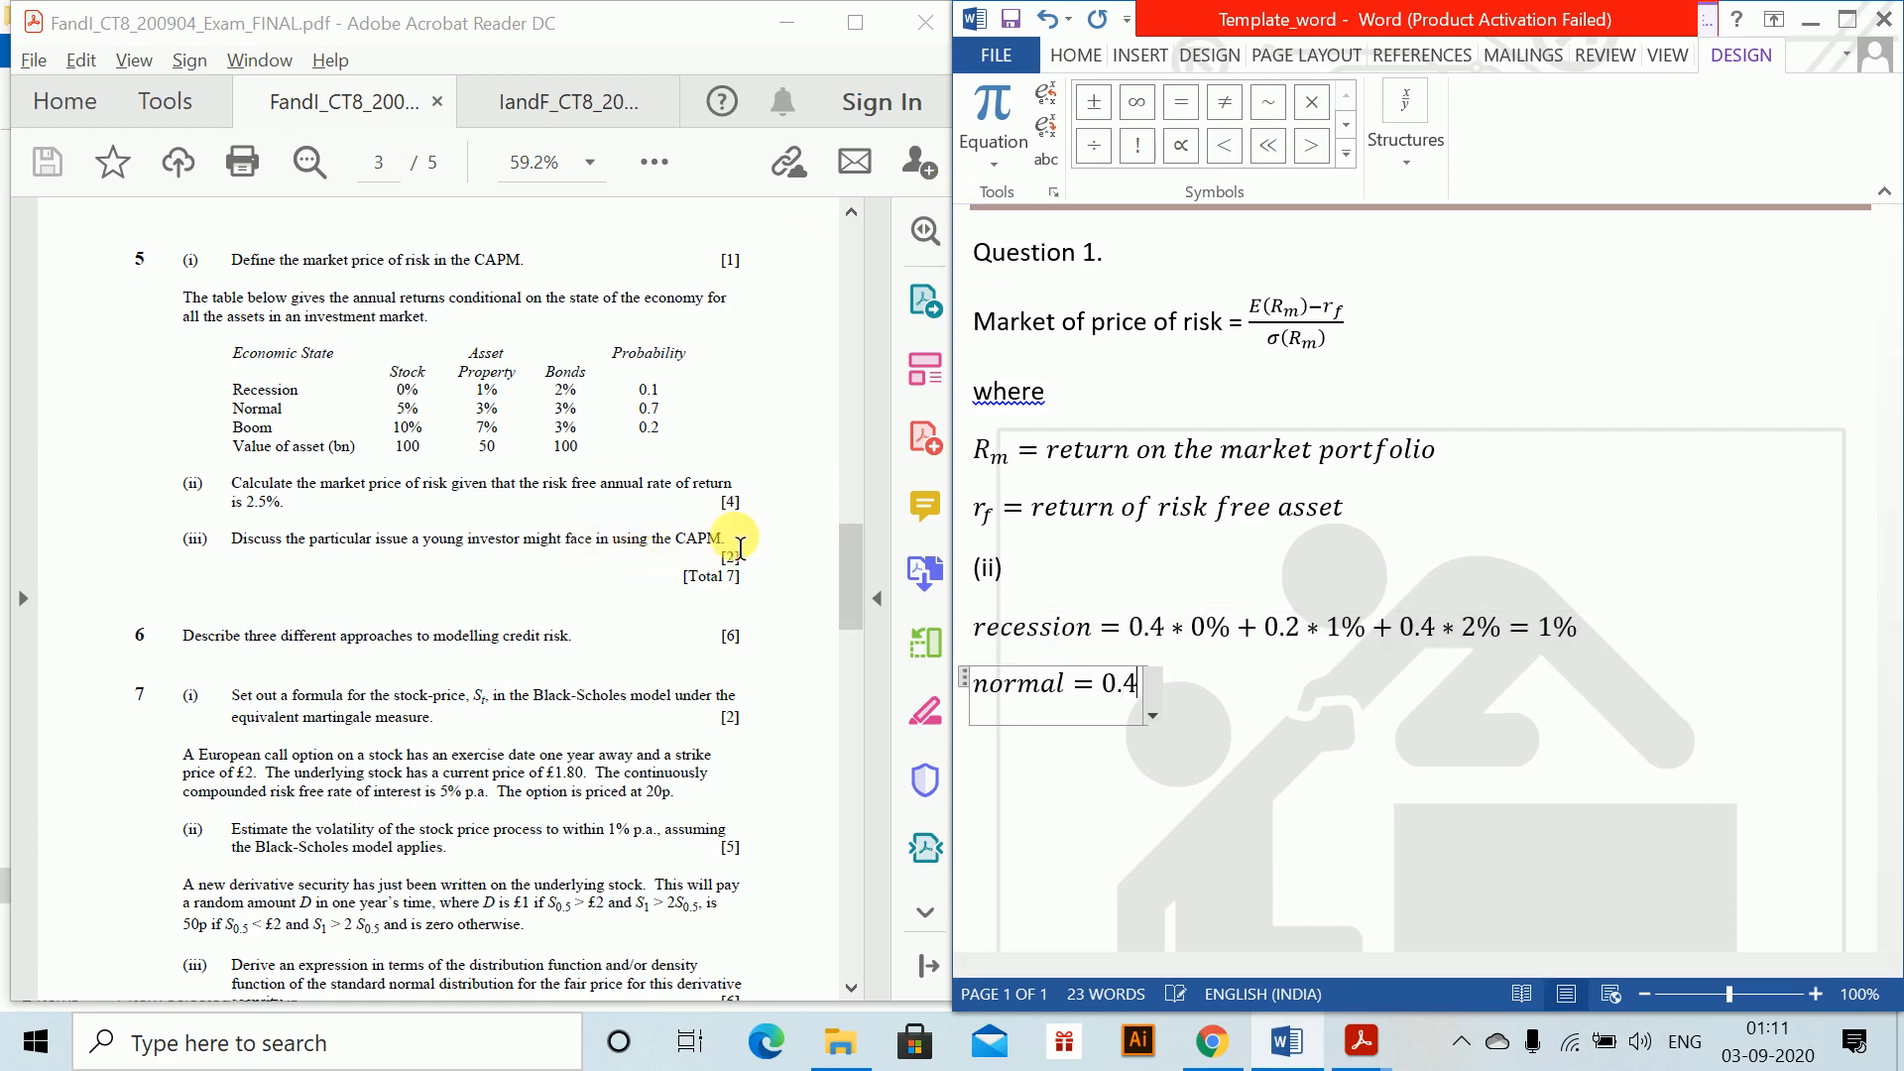
{"action": "type", "text": "*5% "}
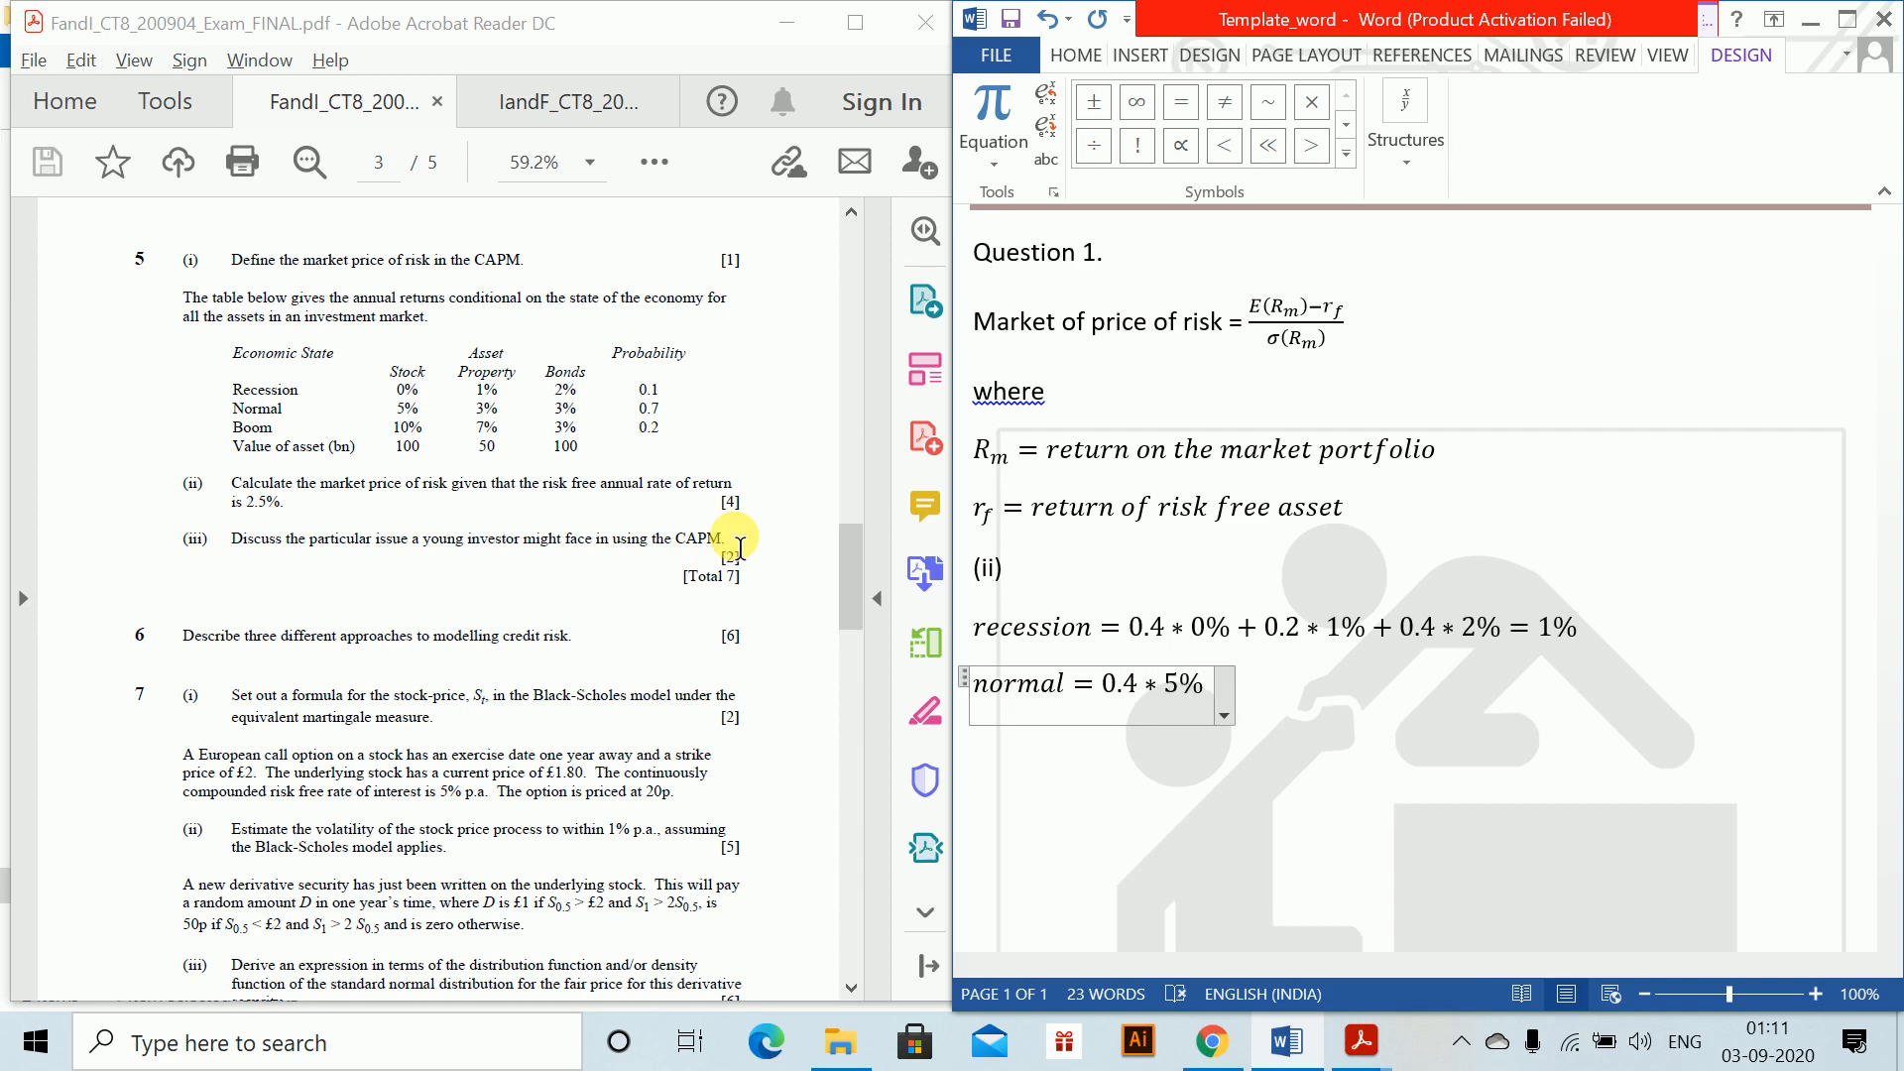
{"action": "type", "text": "+"}
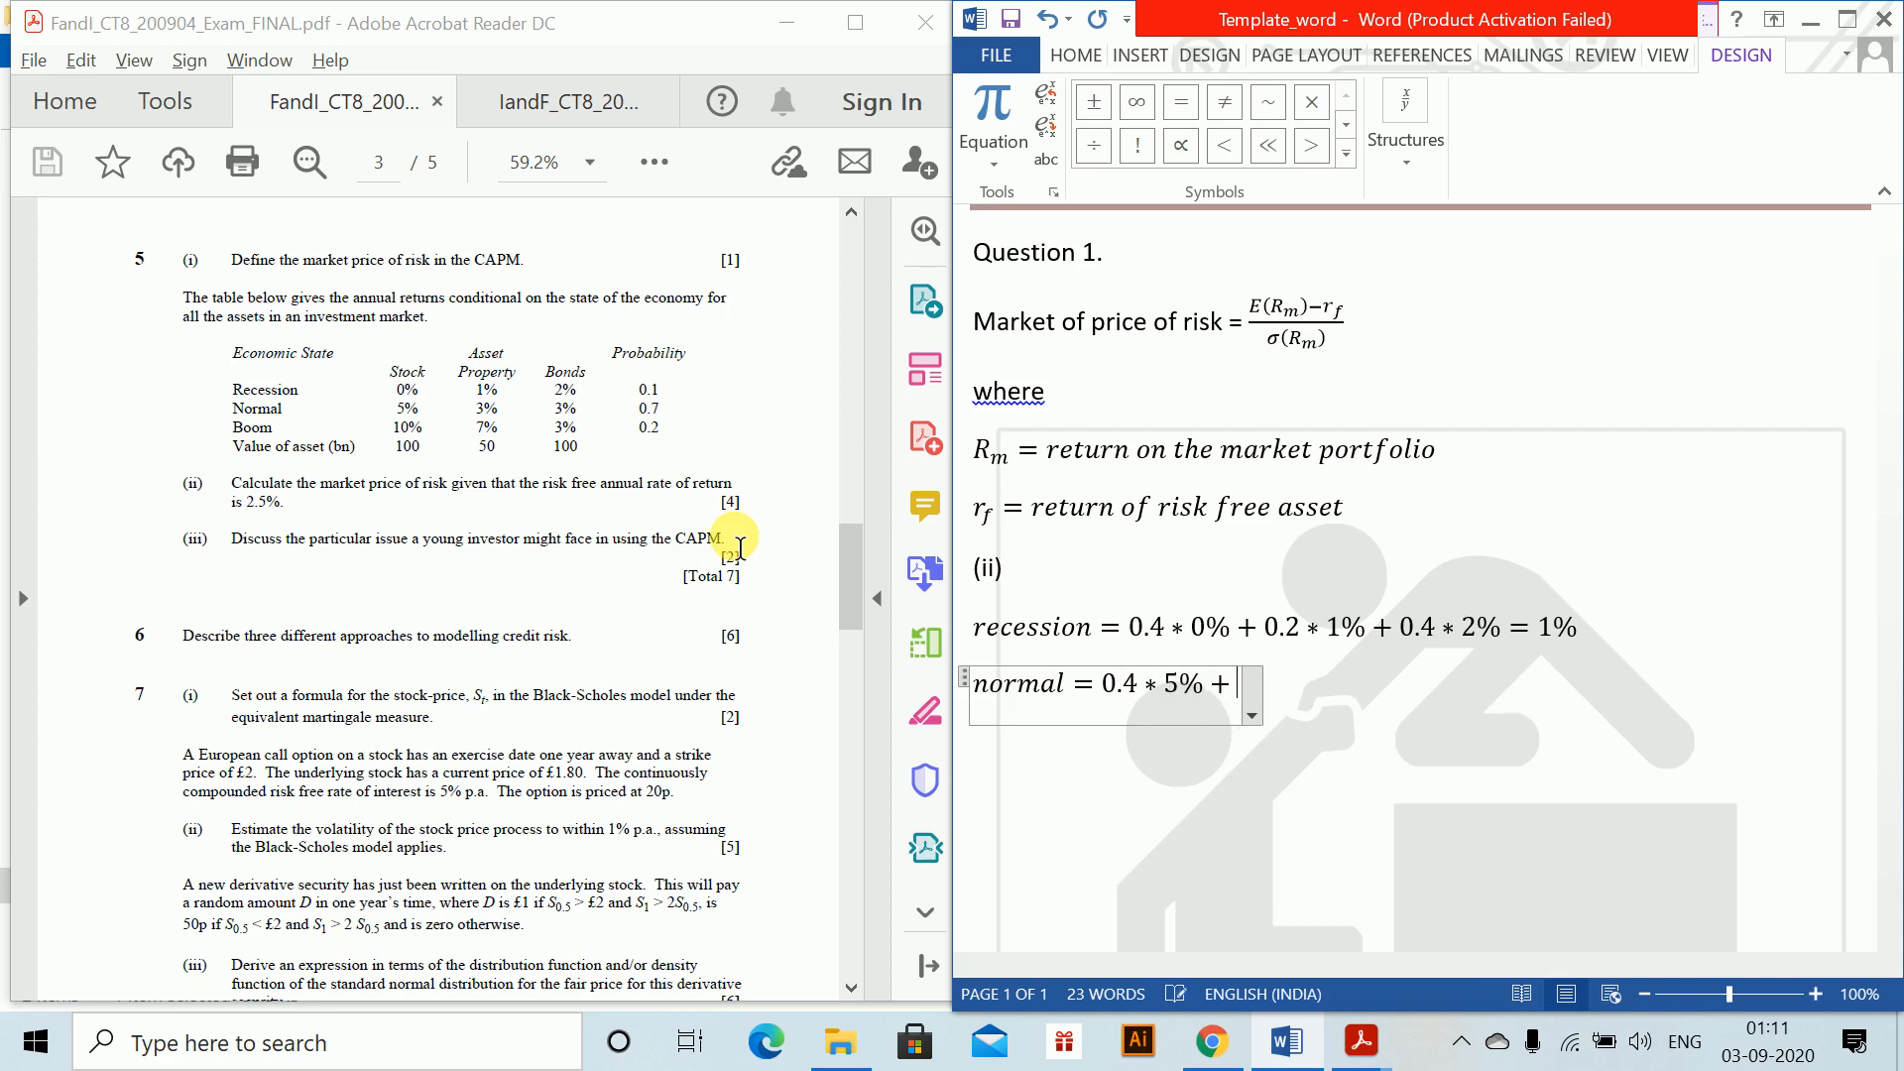
{"action": "type", "text": "0.2"}
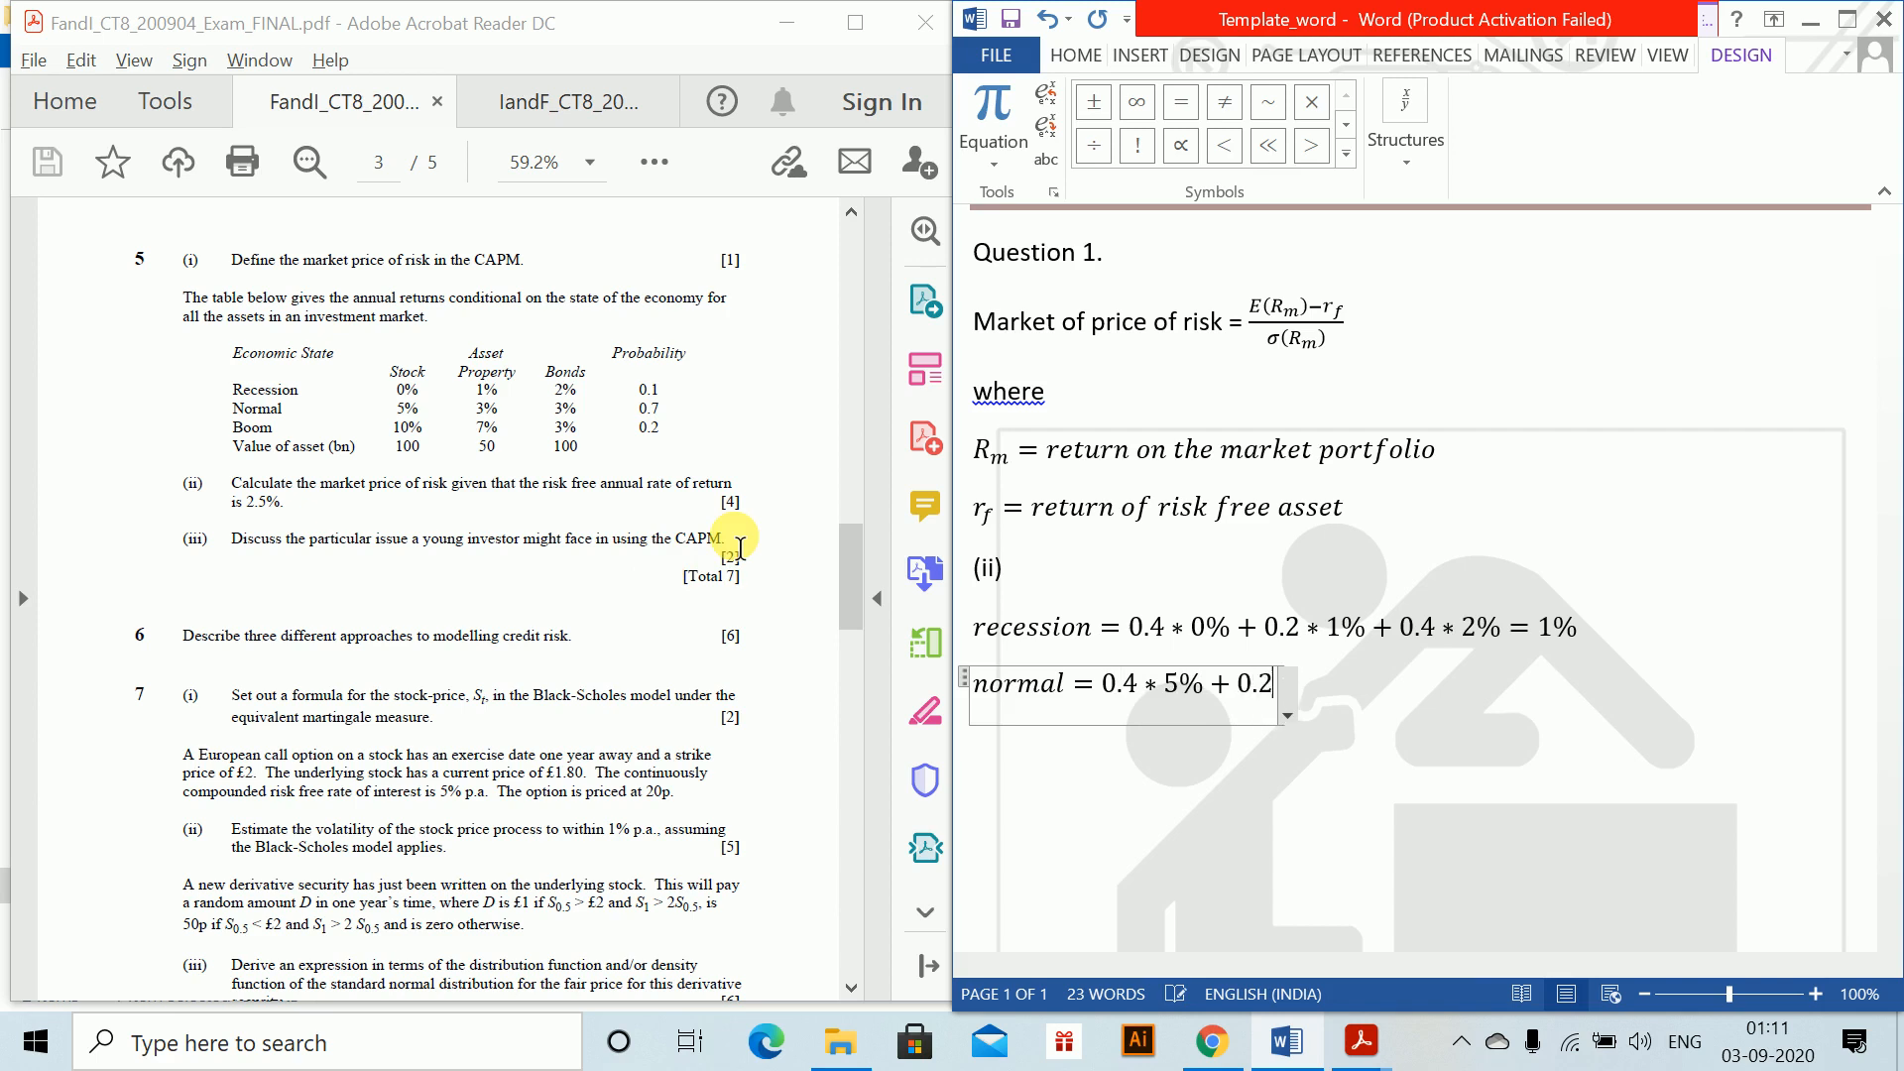
{"action": "type", "text": "*3"}
{"action": "type", "text": "%"}
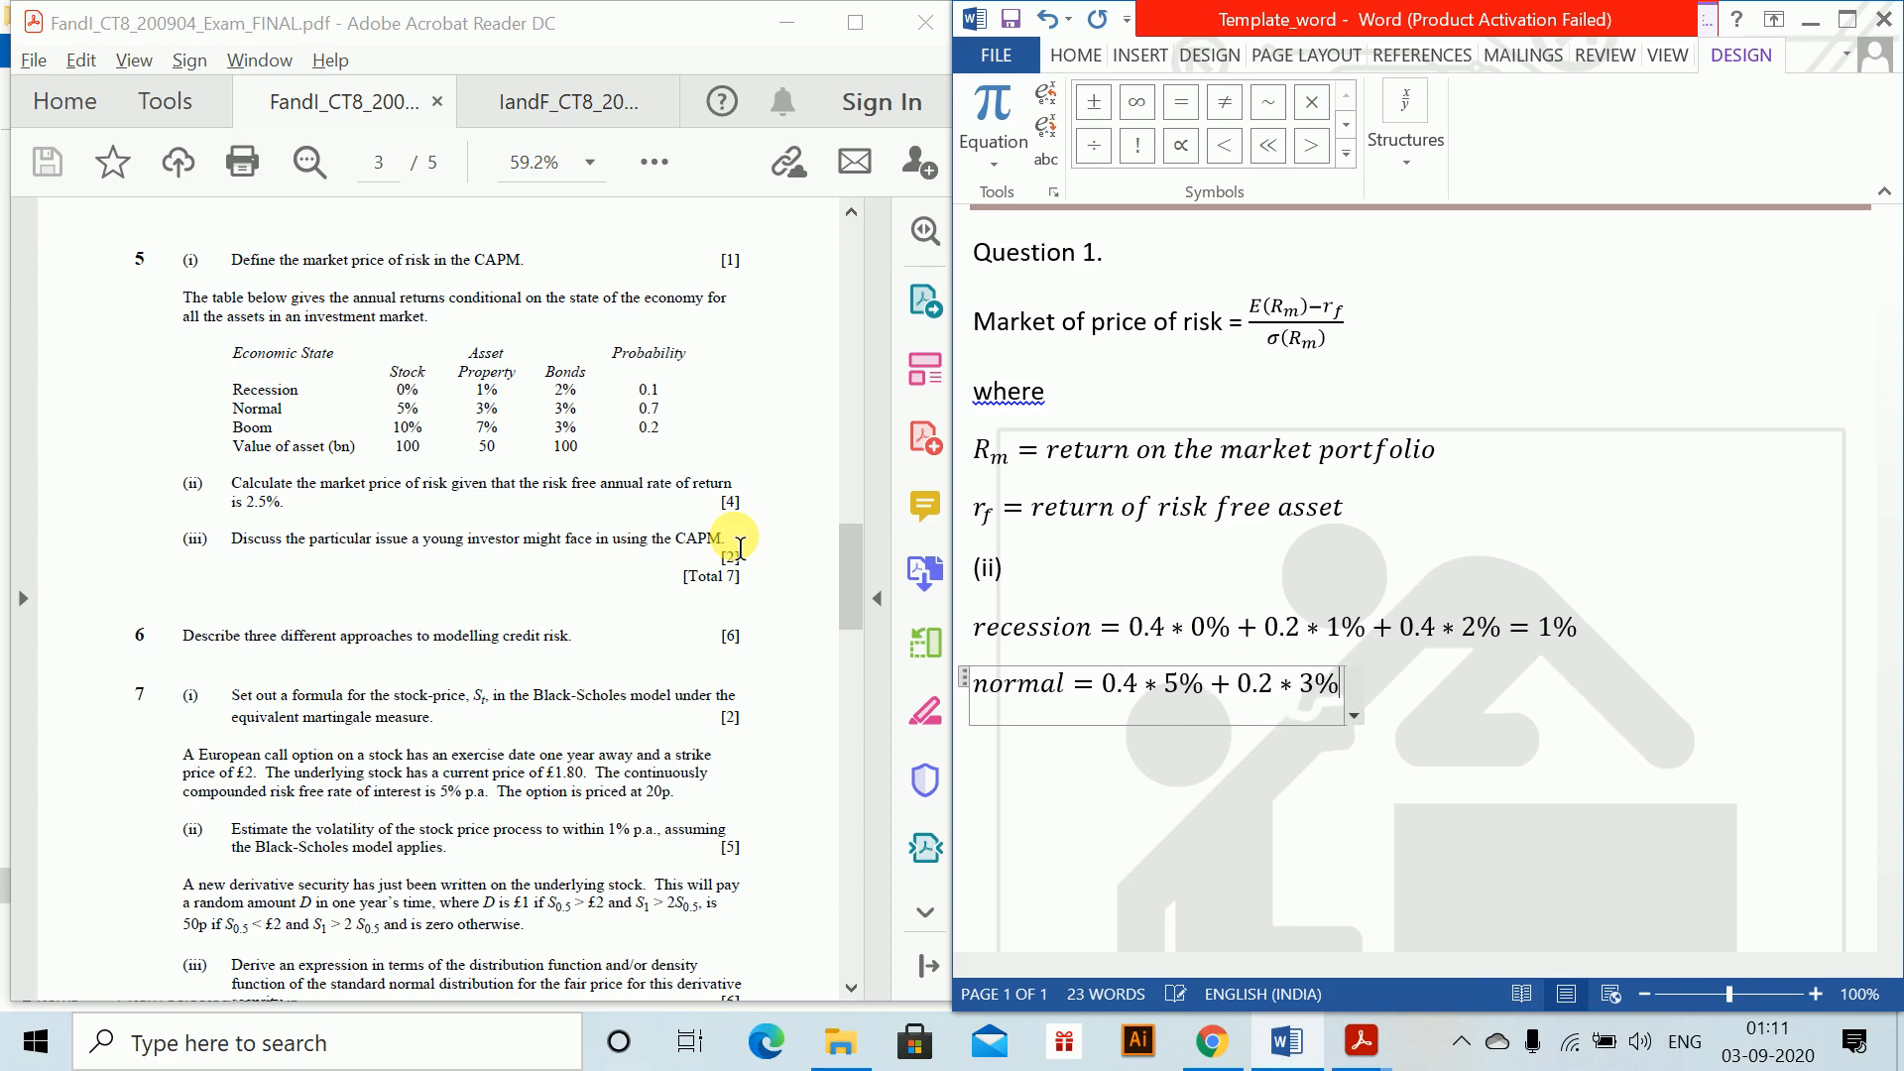
{"action": "type", "text": "+0.4"}
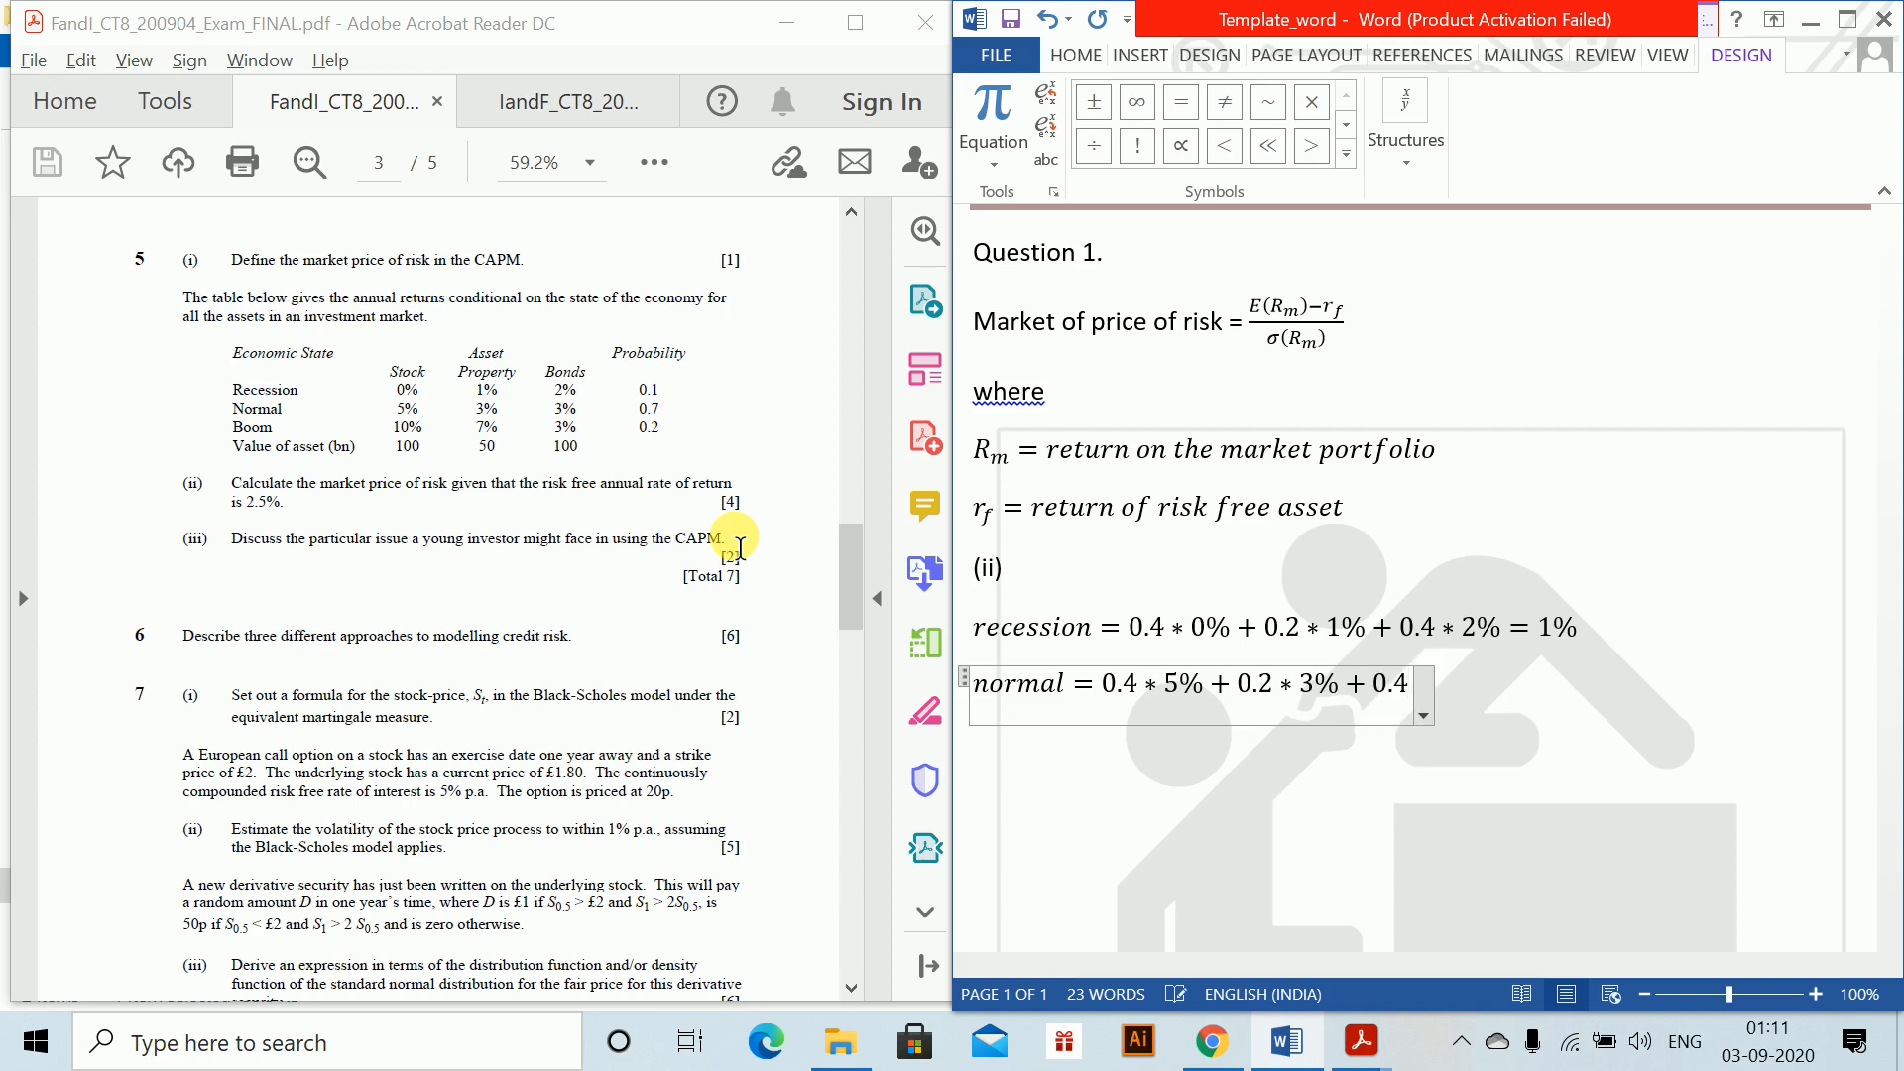
{"action": "type", "text": "*3"}
{"action": "type", "text": "%"}
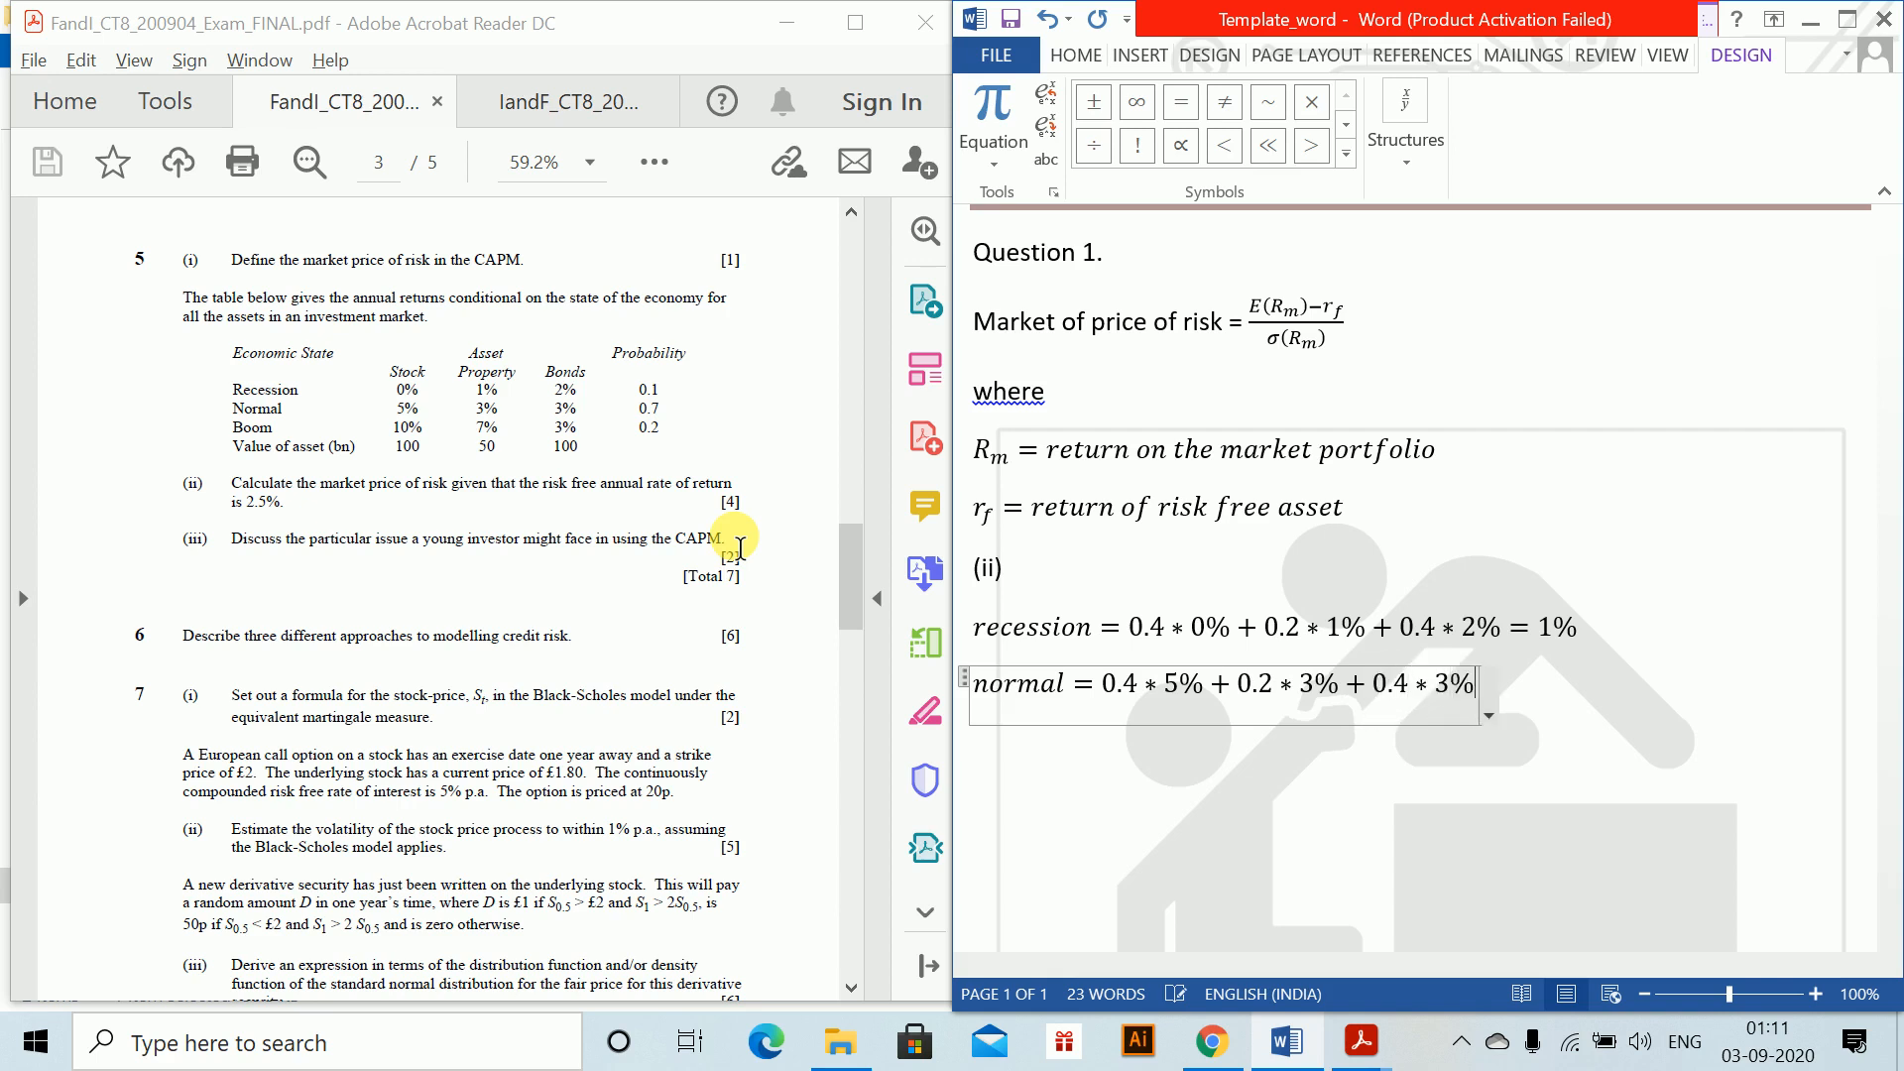
{"action": "type", "text": "="}
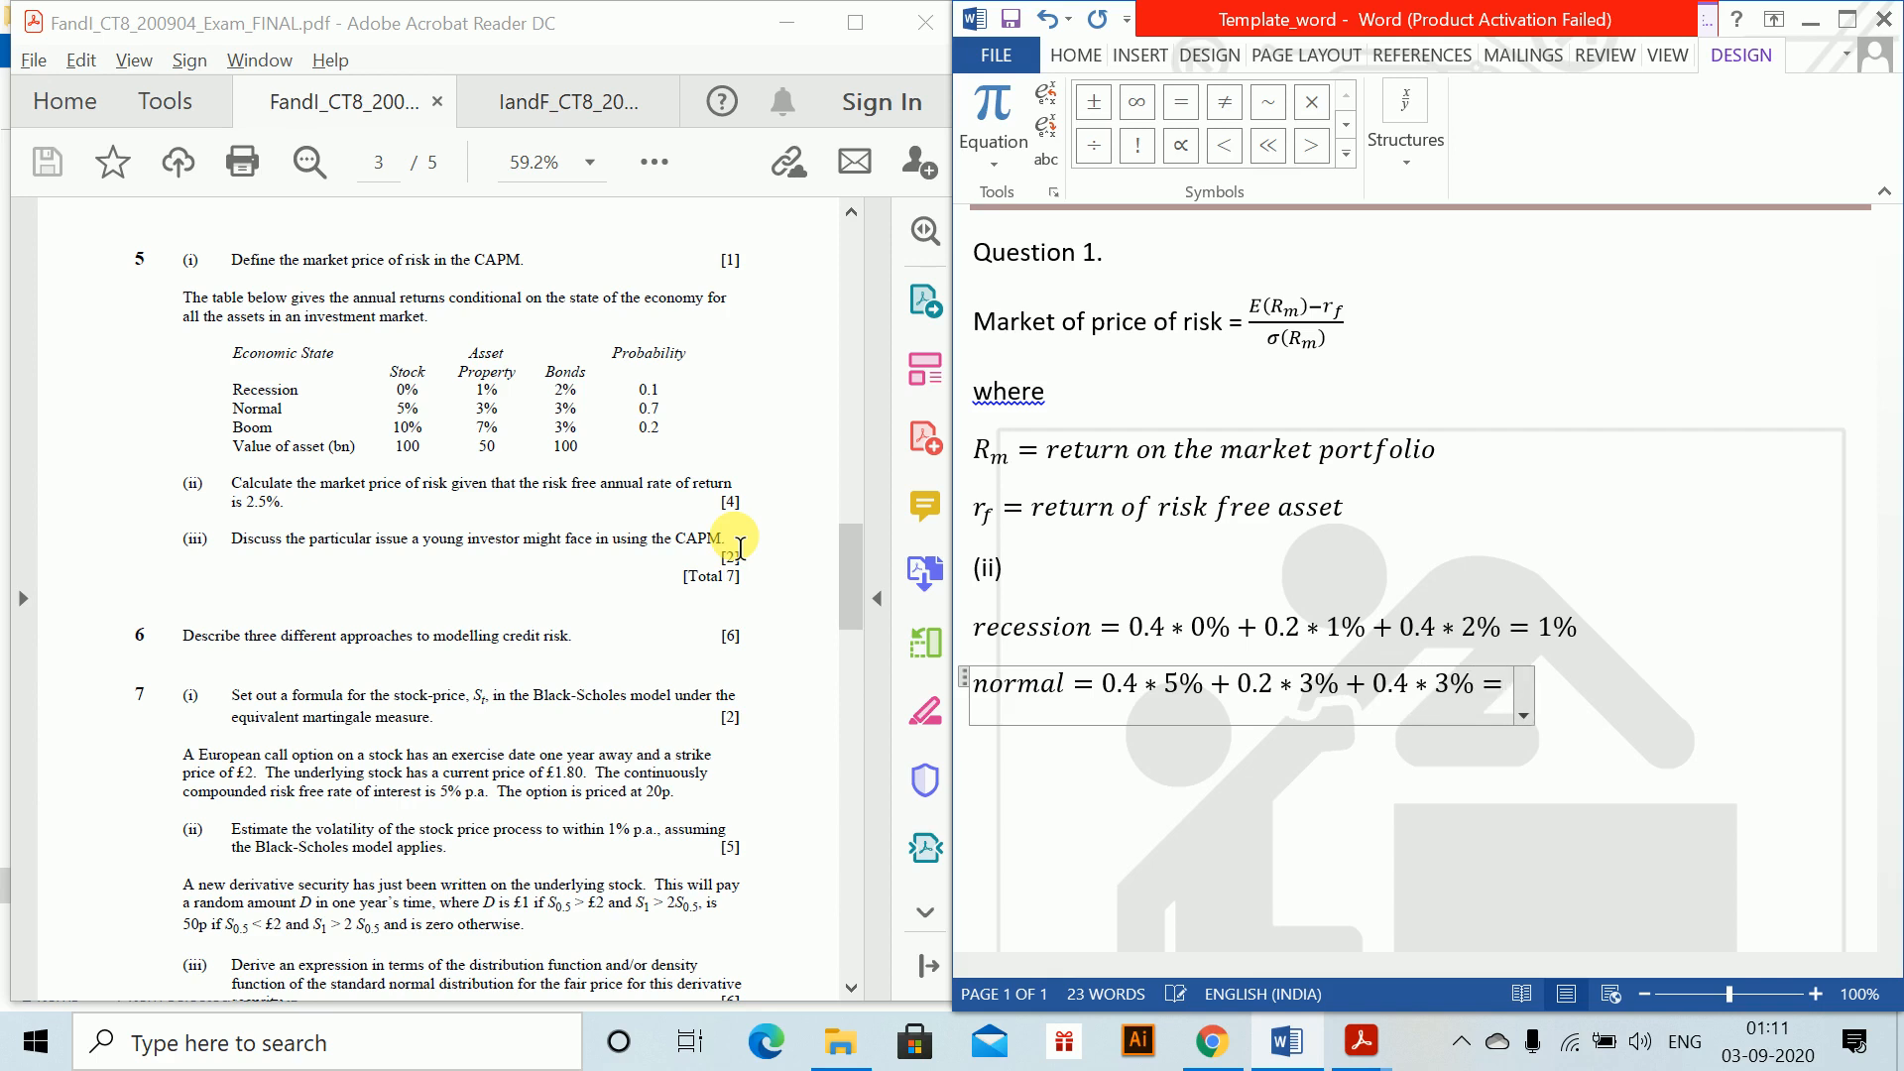
{"action": "type", "text": "3.8%"}
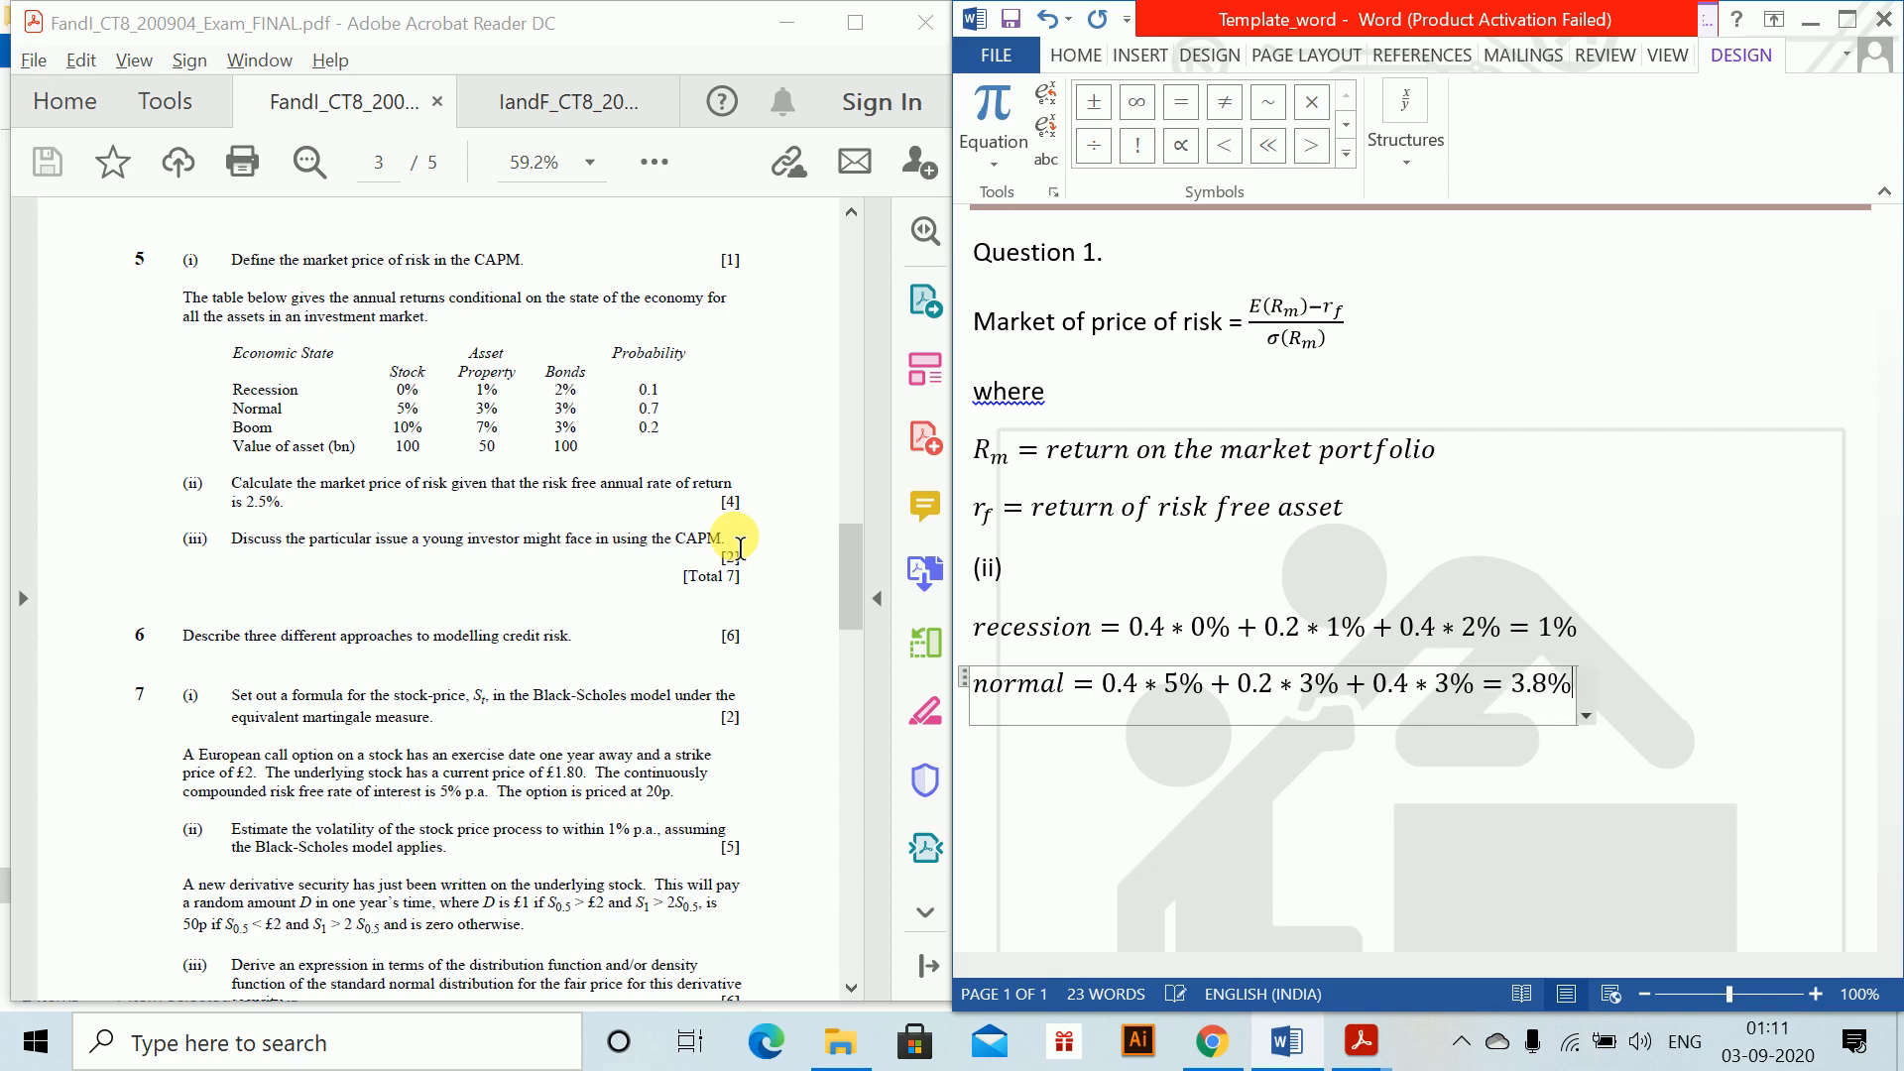
{"action": "key", "text": "Return"}
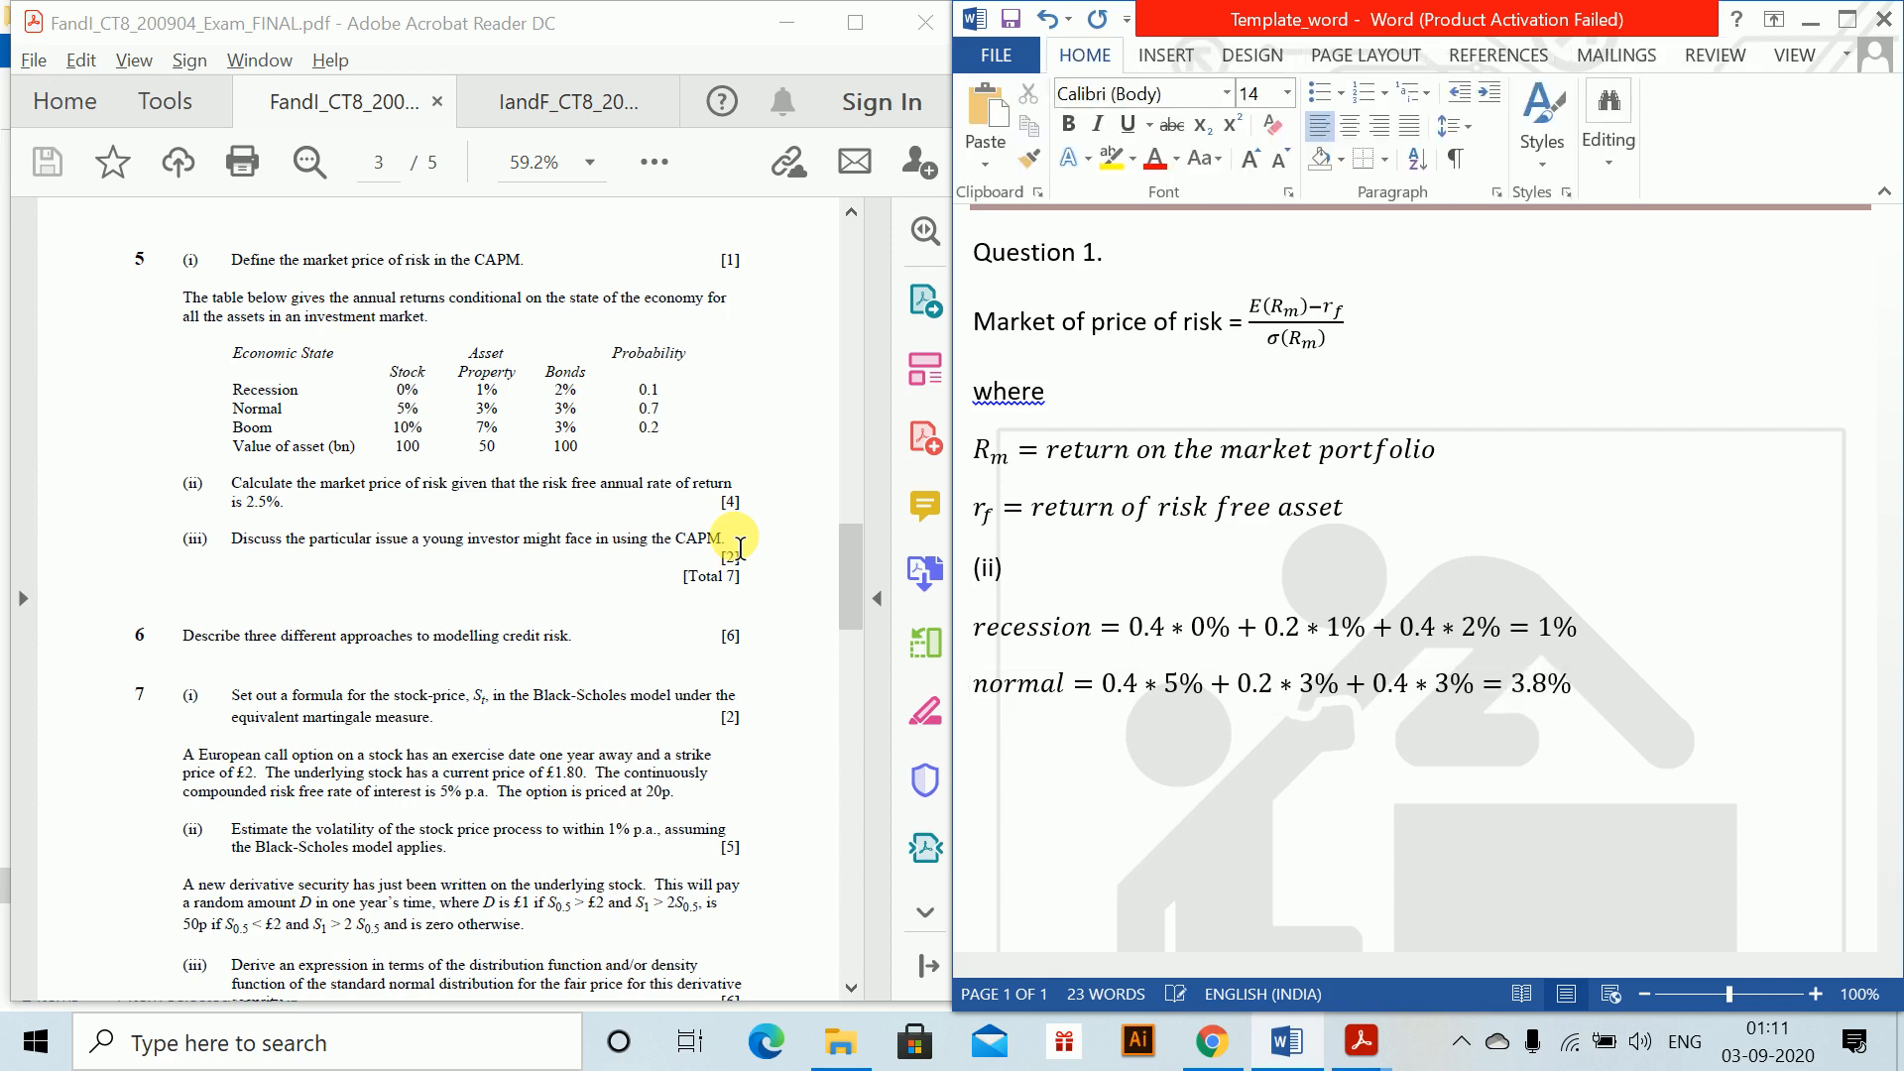
Insert the equation "boom = 0.4 * 10% + 0.2 * 7% + 0.4 * 3% = 6.6%" below the normal equation.
{"action": "key", "text": "alt+equal"}
{"action": "type", "text": "b"}
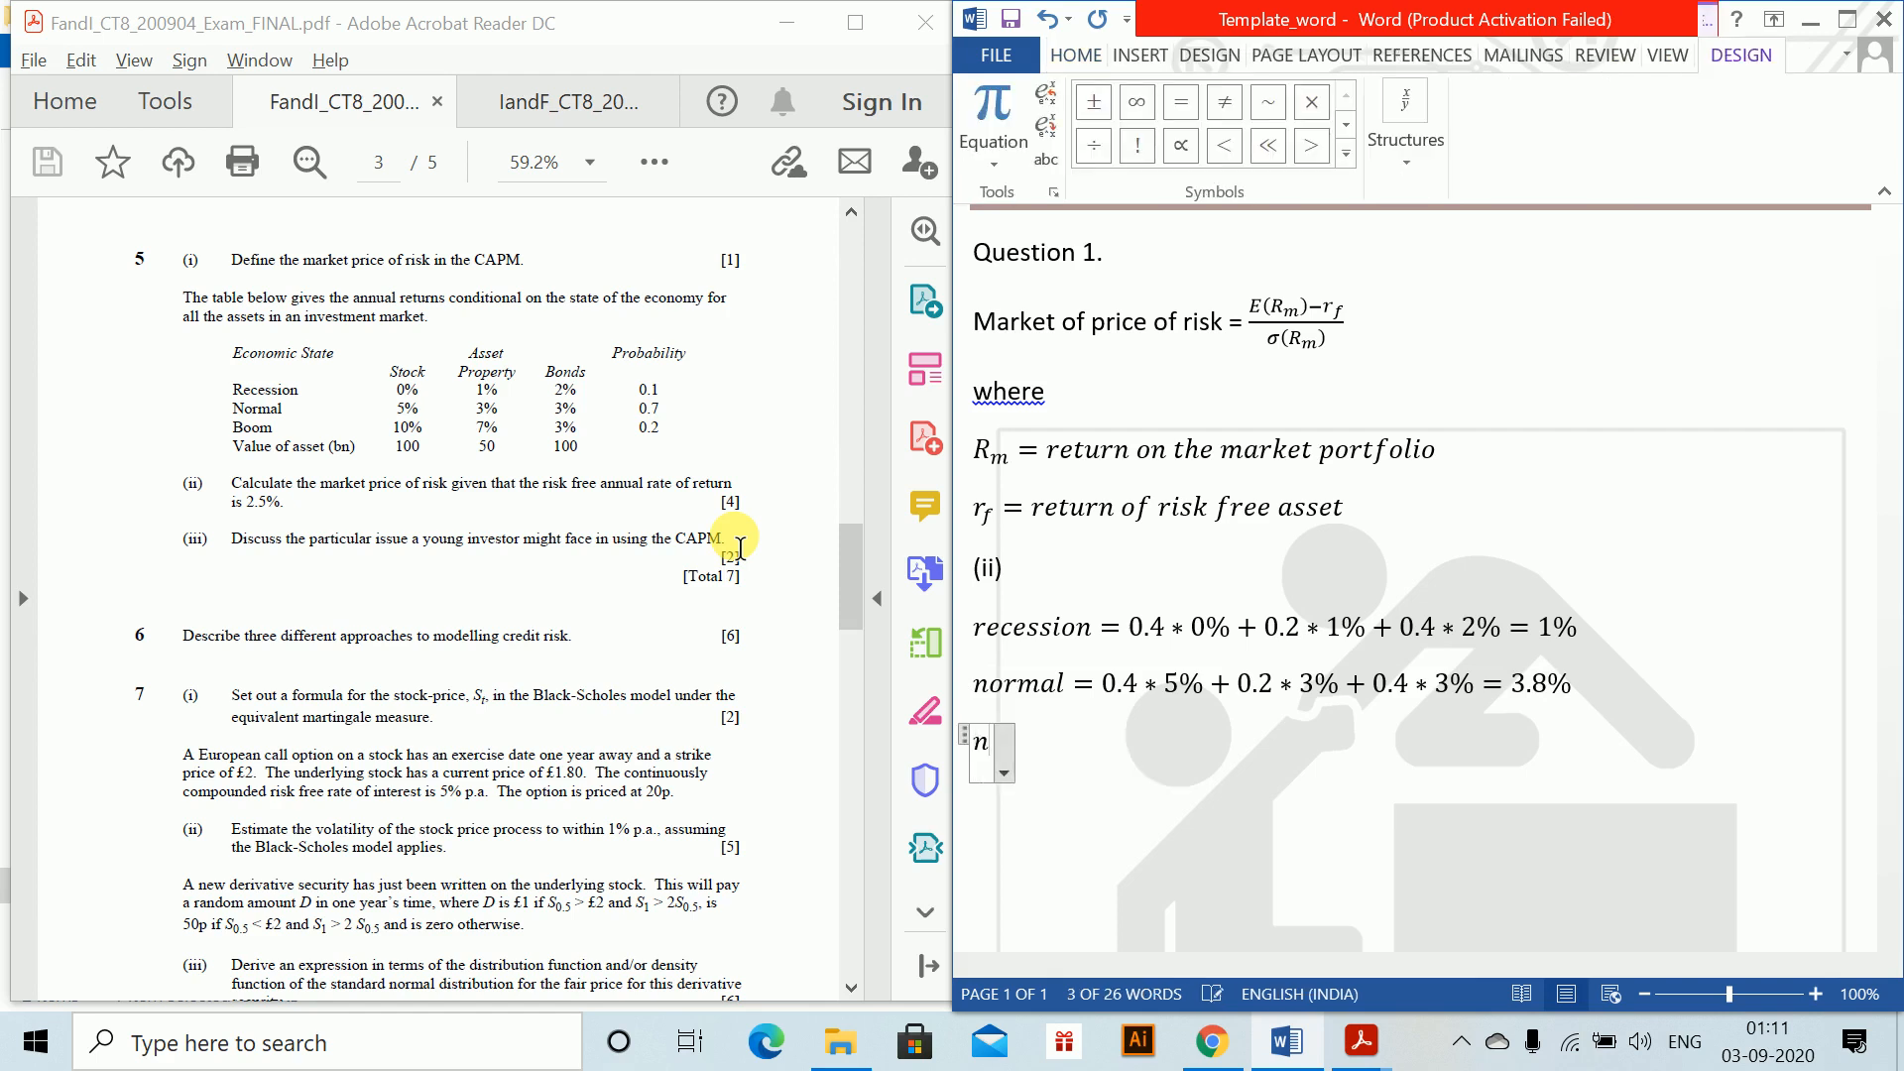
{"action": "key", "text": "BackSpace"}
{"action": "type", "text": "boom"}
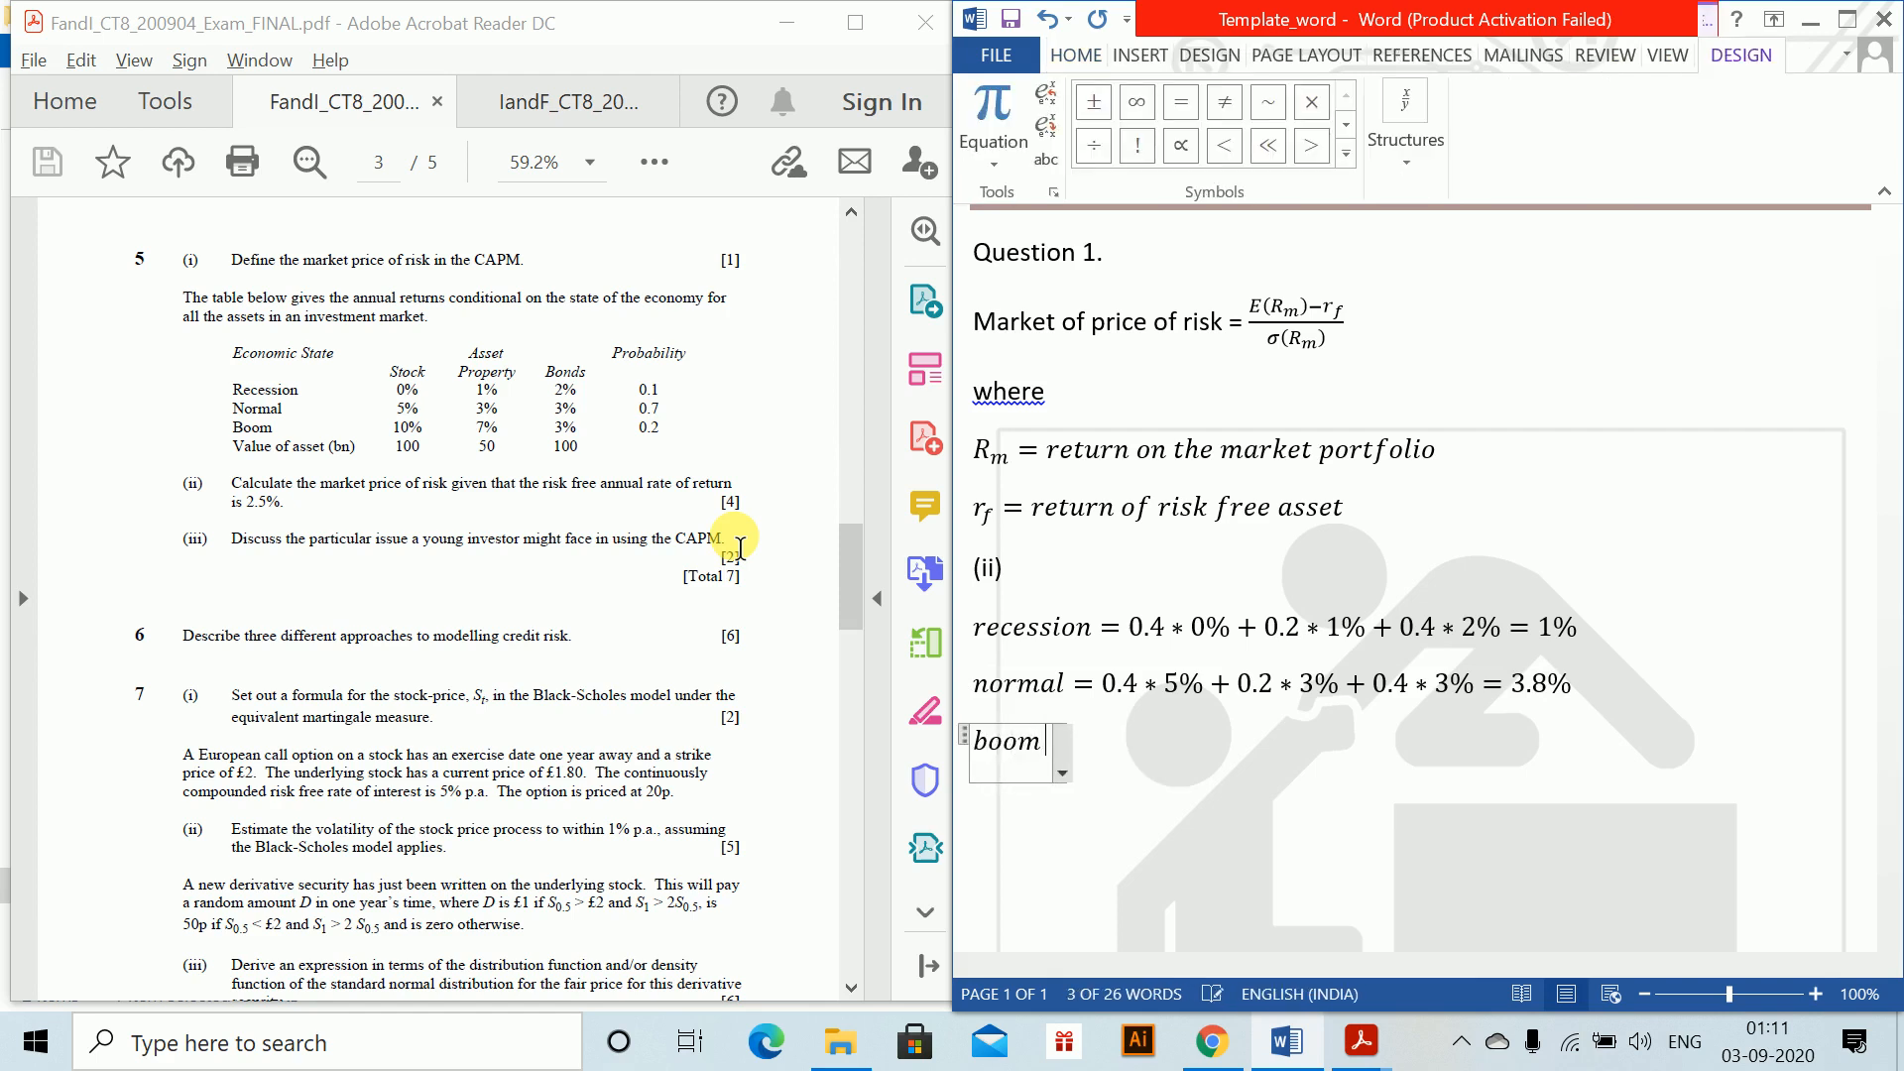
{"action": "type", "text": " =0"}
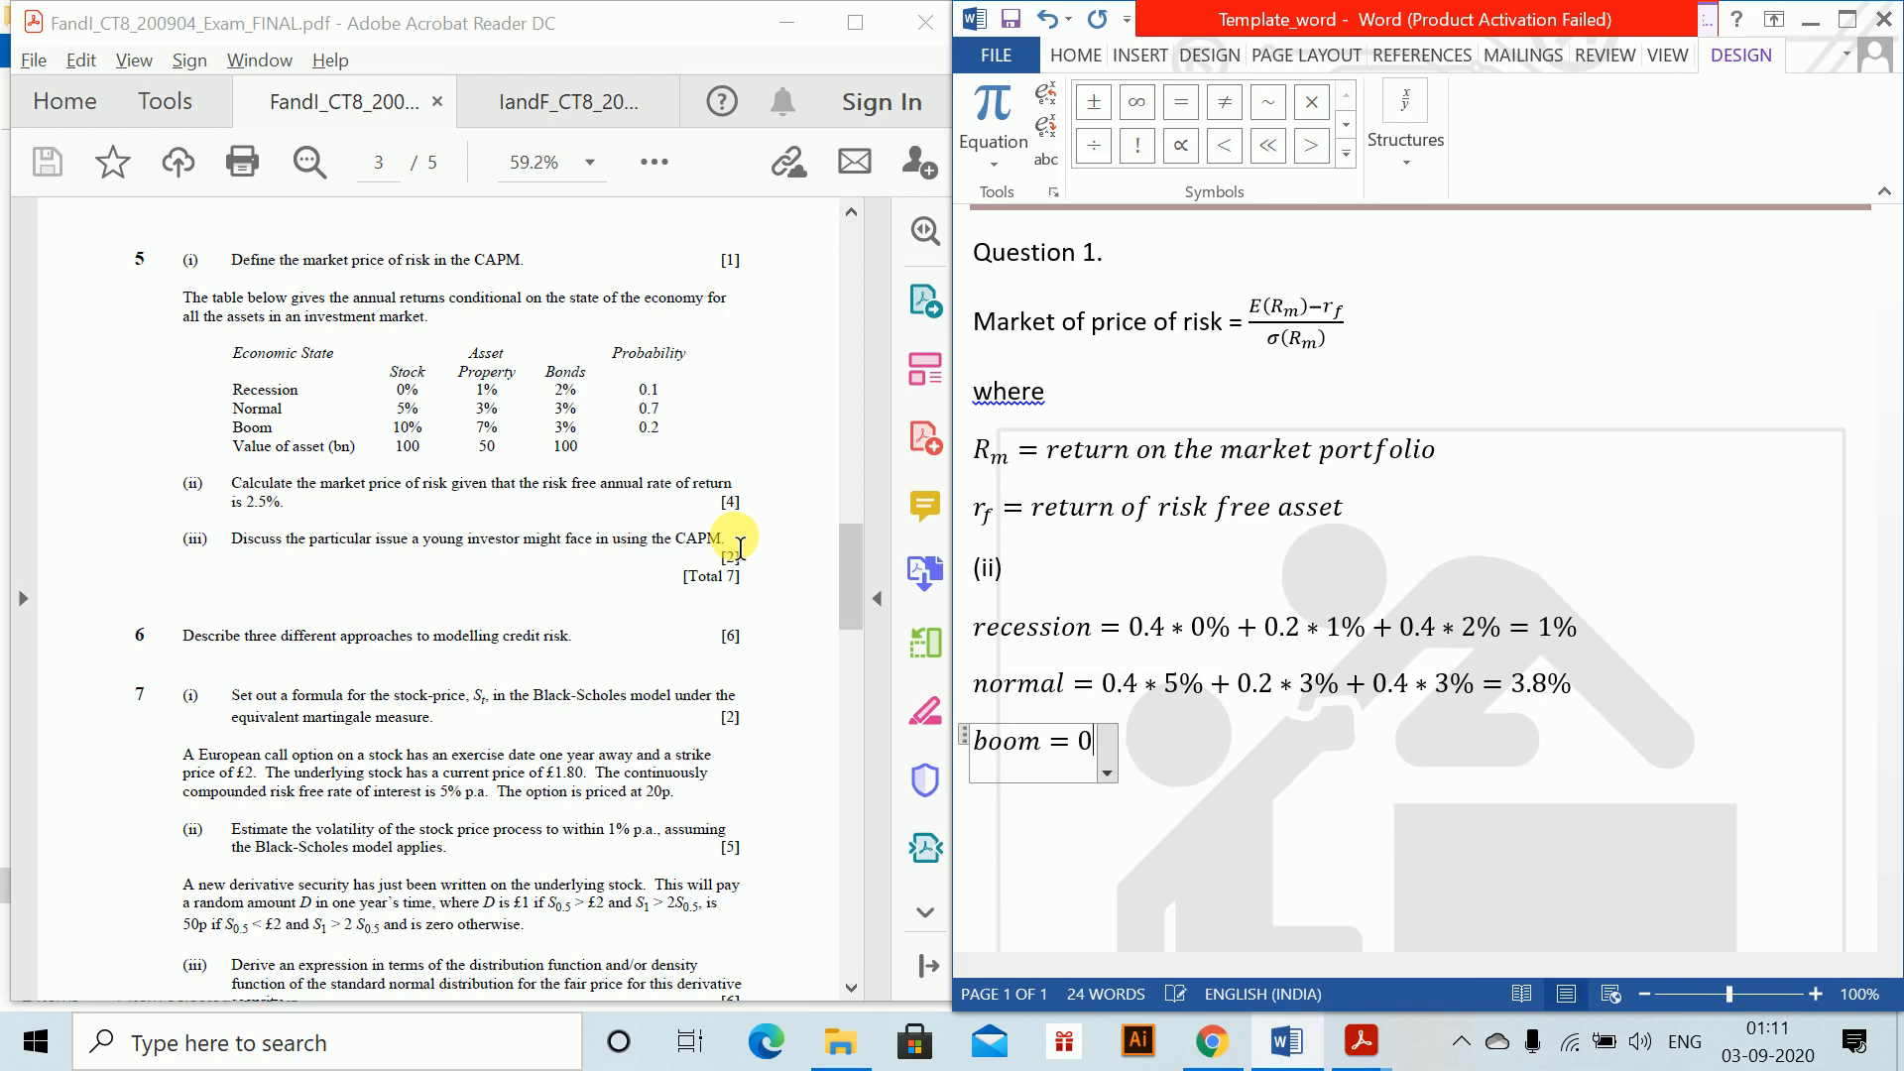
{"action": "type", "text": ".4*10% "}
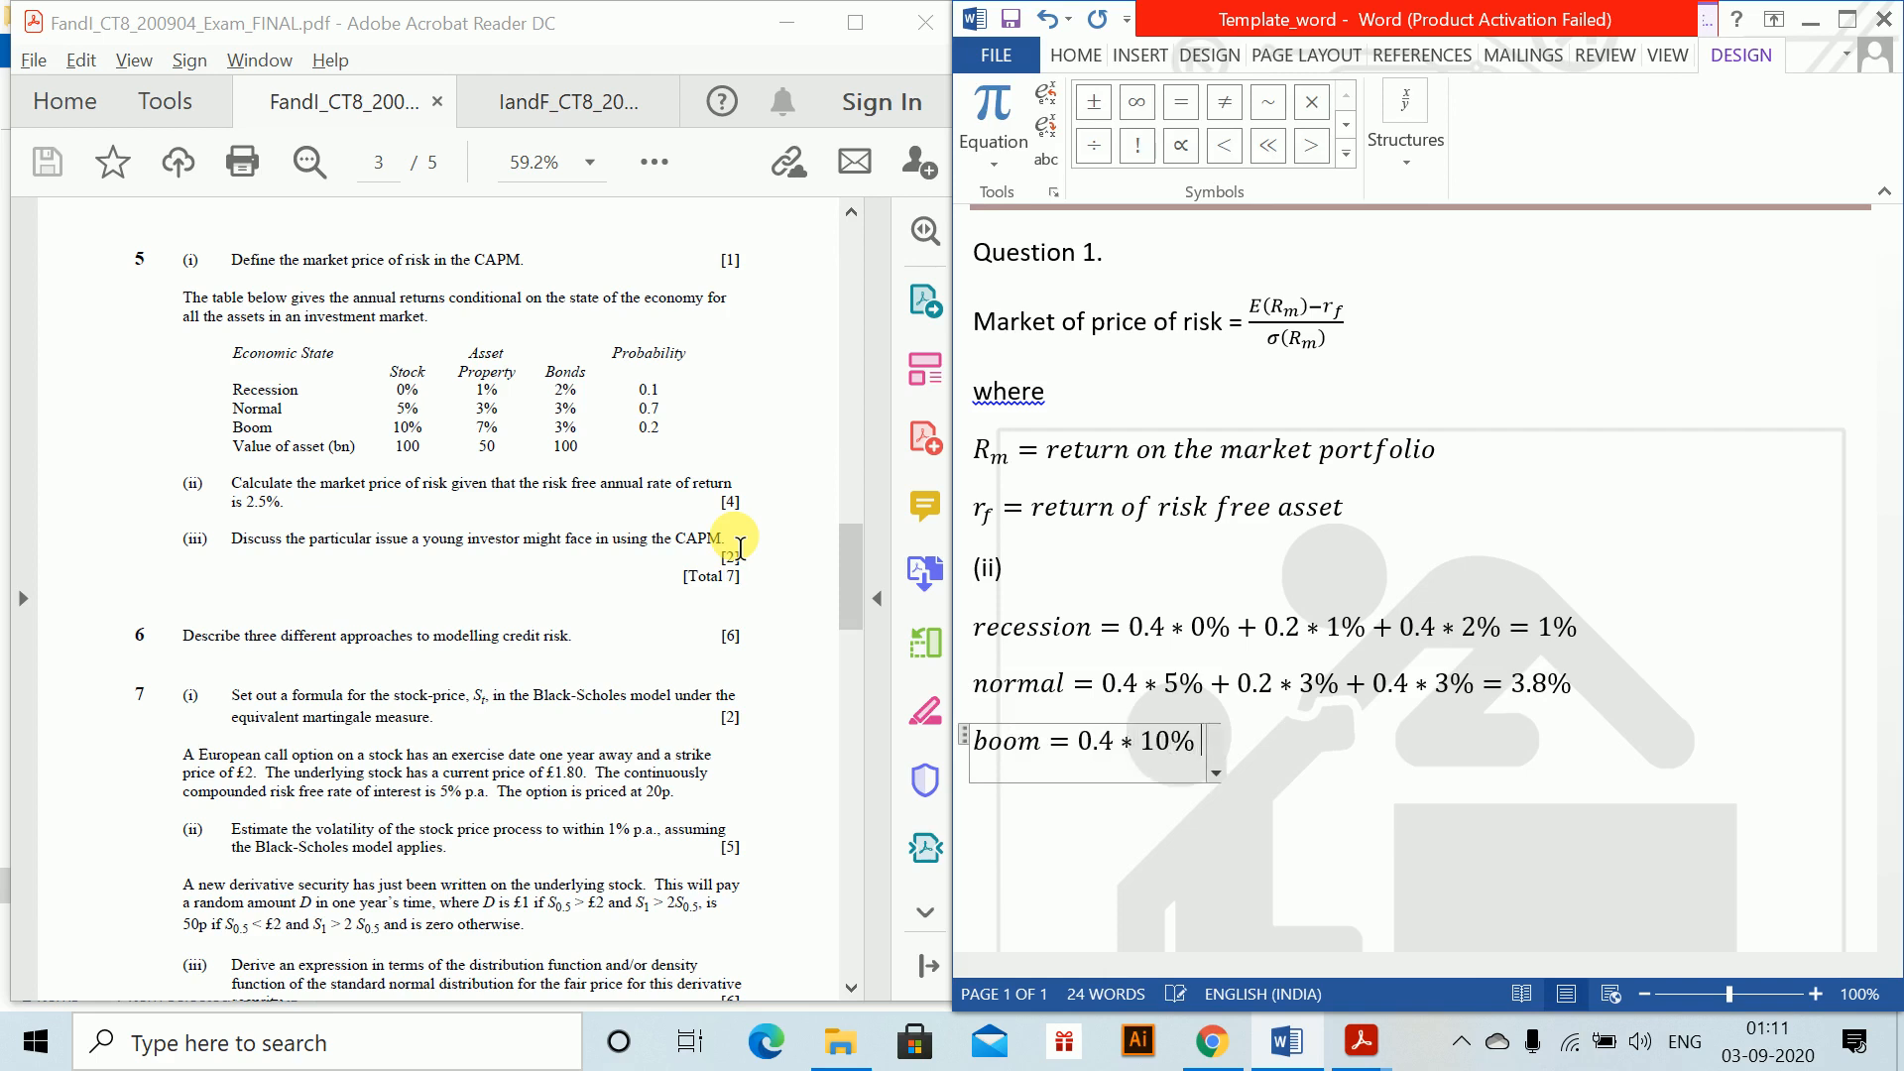
{"action": "type", "text": "+0.2*"}
{"action": "type", "text": "7%"}
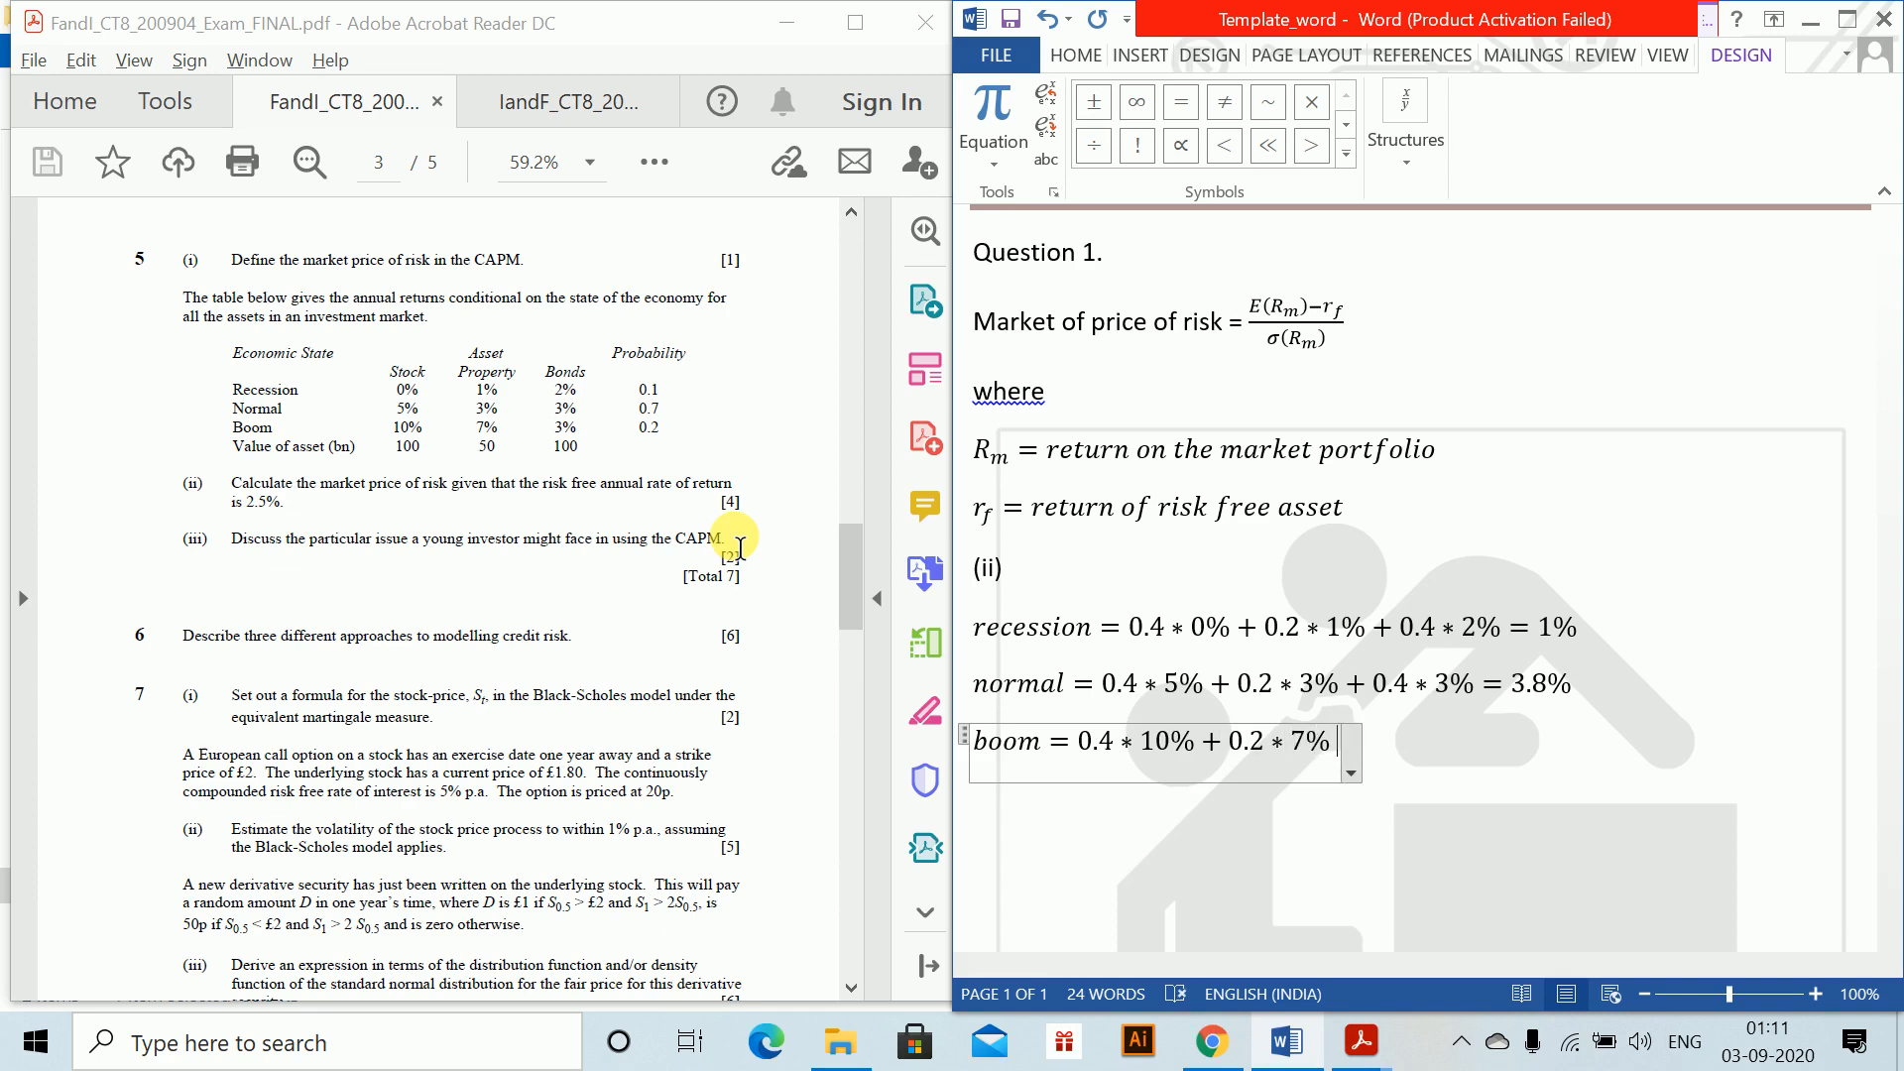
{"action": "type", "text": "+0.4*"}
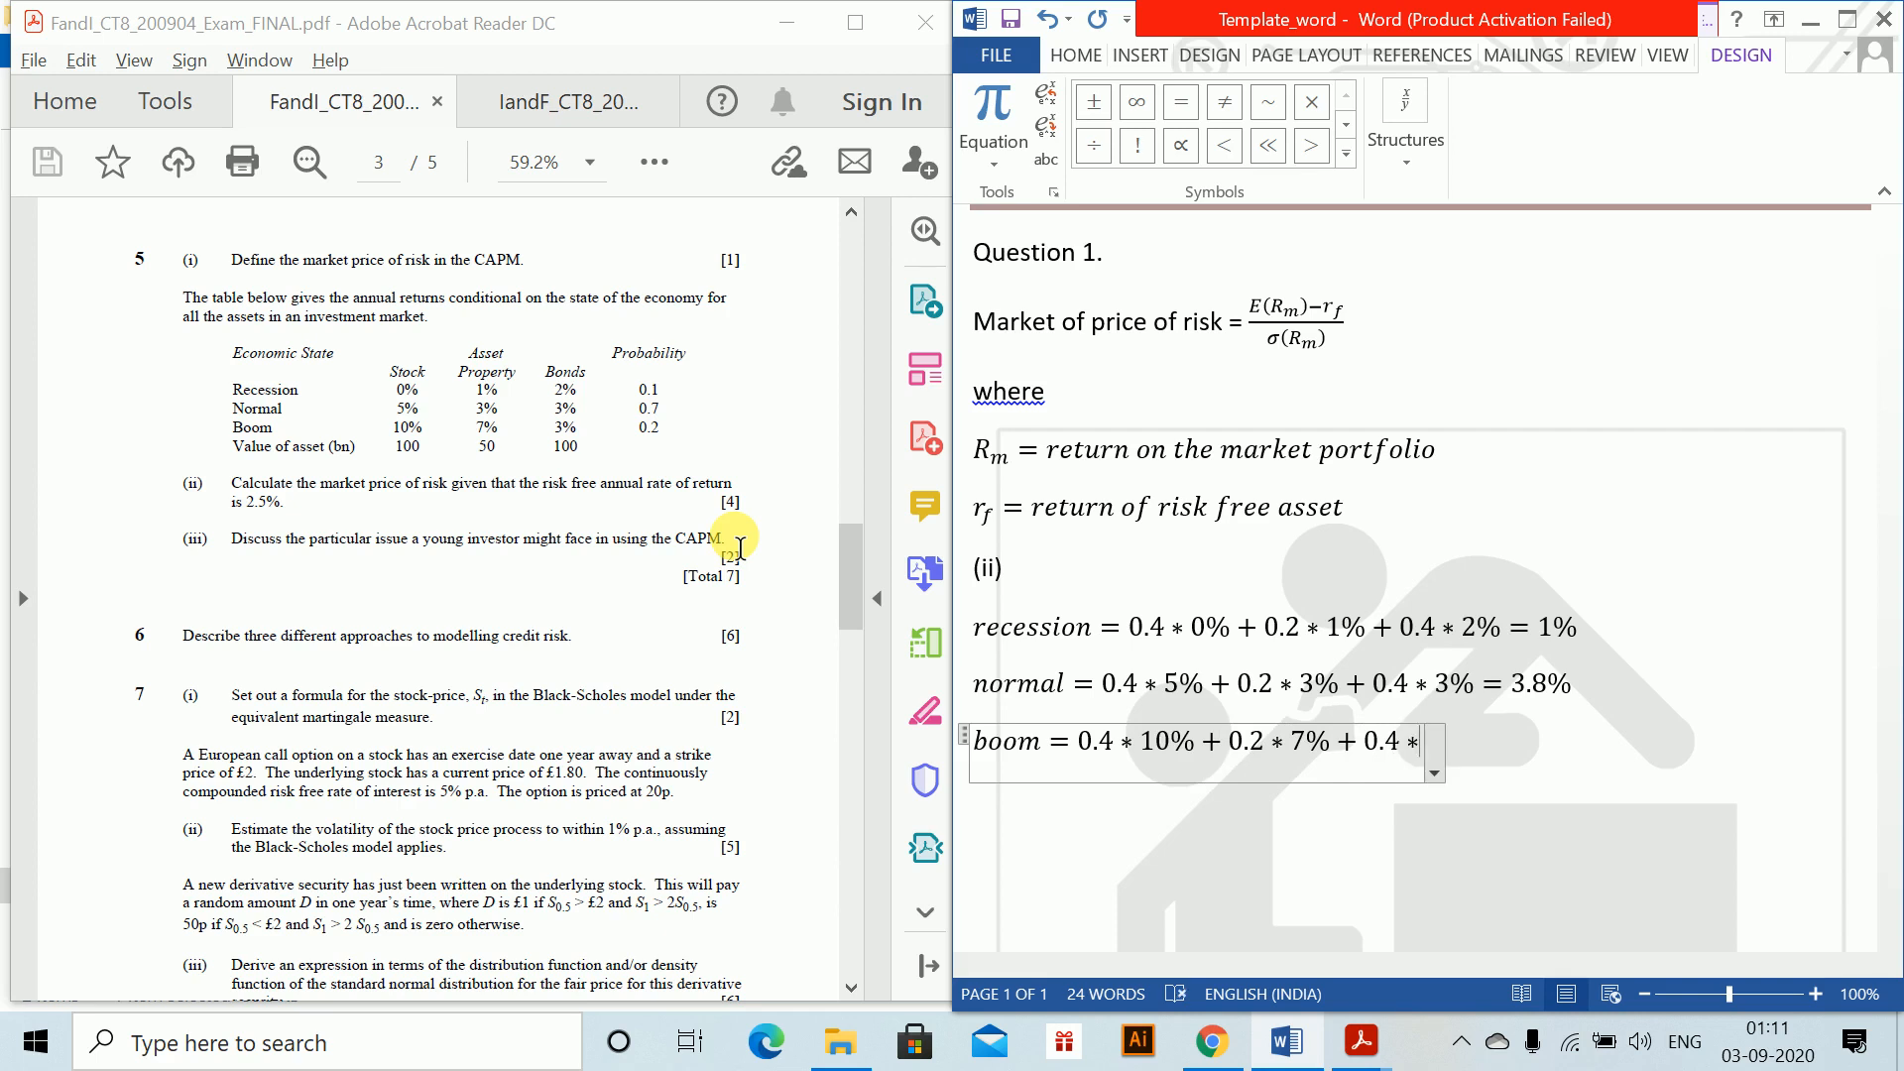
{"action": "type", "text": "3%="}
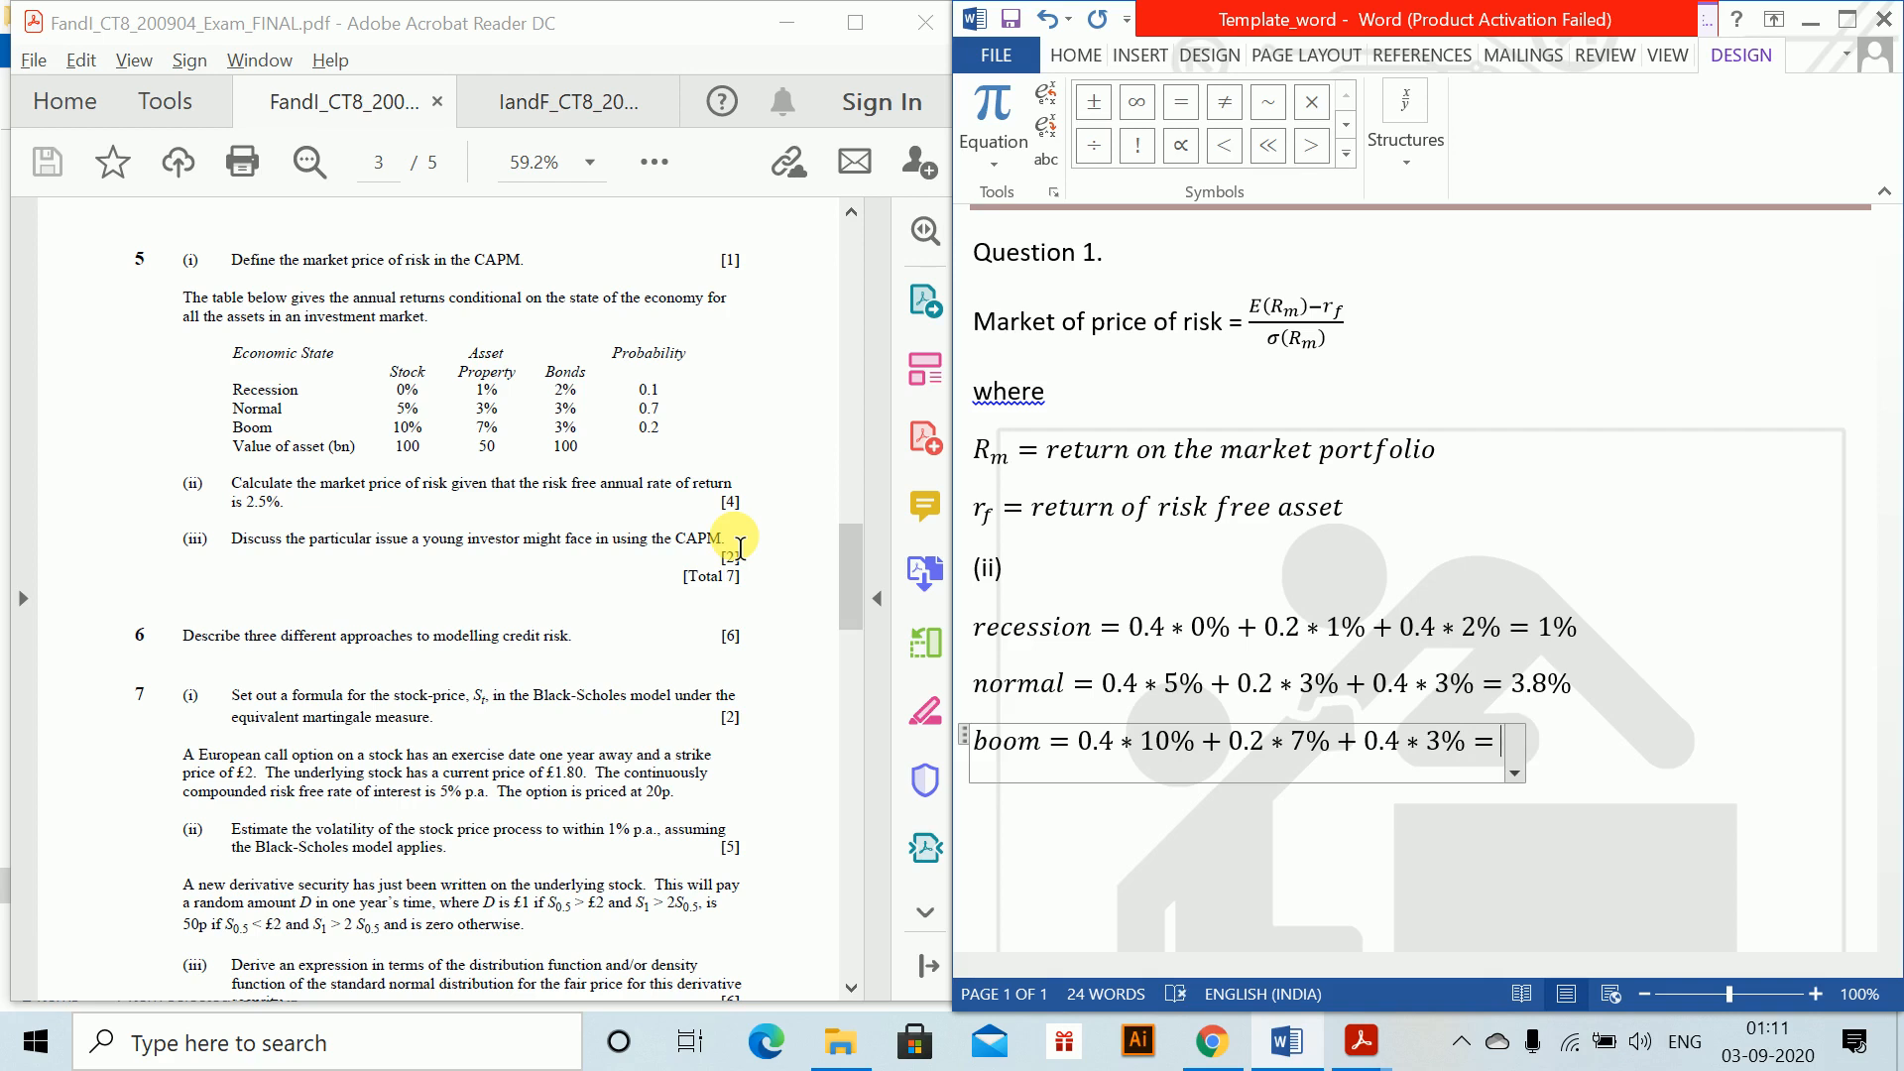
{"action": "type", "text": " 6.6%"}
{"action": "key", "text": "Return"}
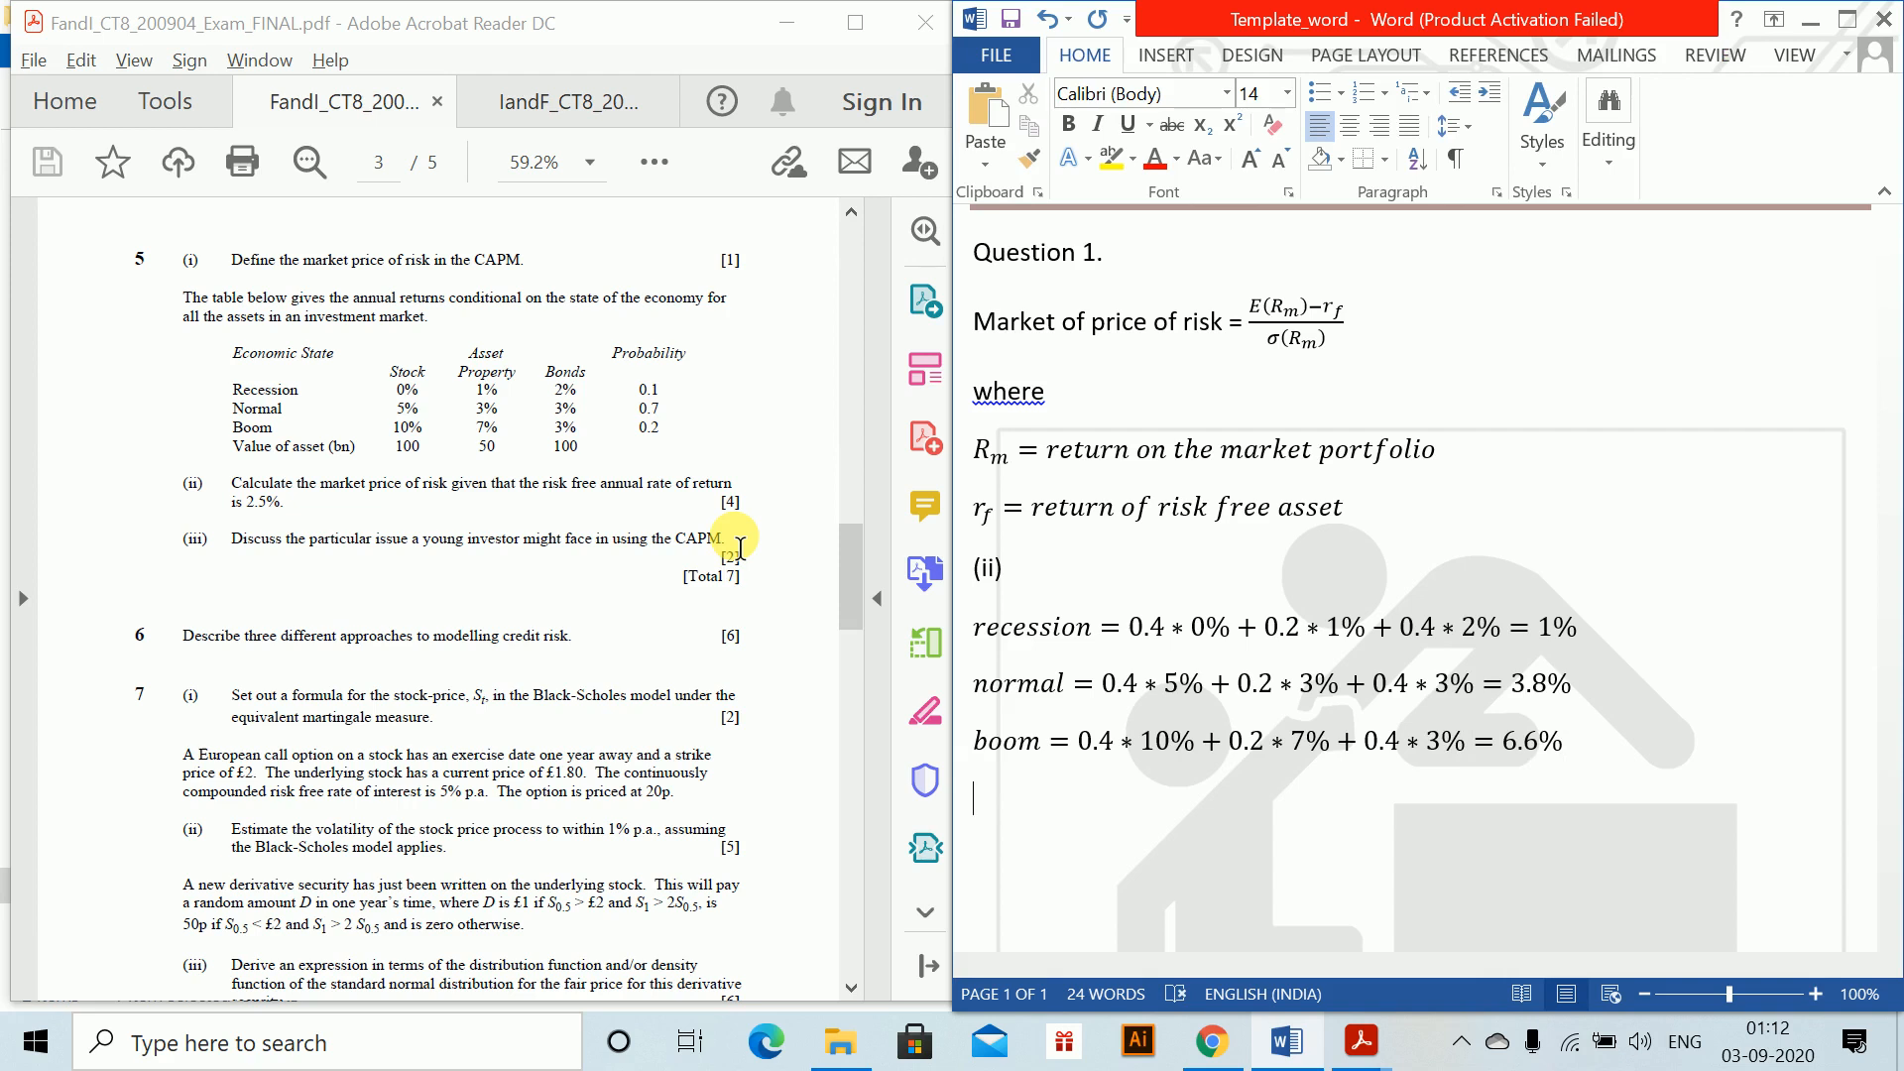
Add the text line "The market returns on portfolio:" between the (ii) label and the recession equation.
{"action": "key", "text": "Up"}
{"action": "key", "text": "Up"}
{"action": "key", "text": "Up"}
{"action": "key", "text": "Up"}
{"action": "key", "text": "Up"}
{"action": "key", "text": "Down"}
{"action": "key", "text": "Up"}
{"action": "key", "text": "Return"}
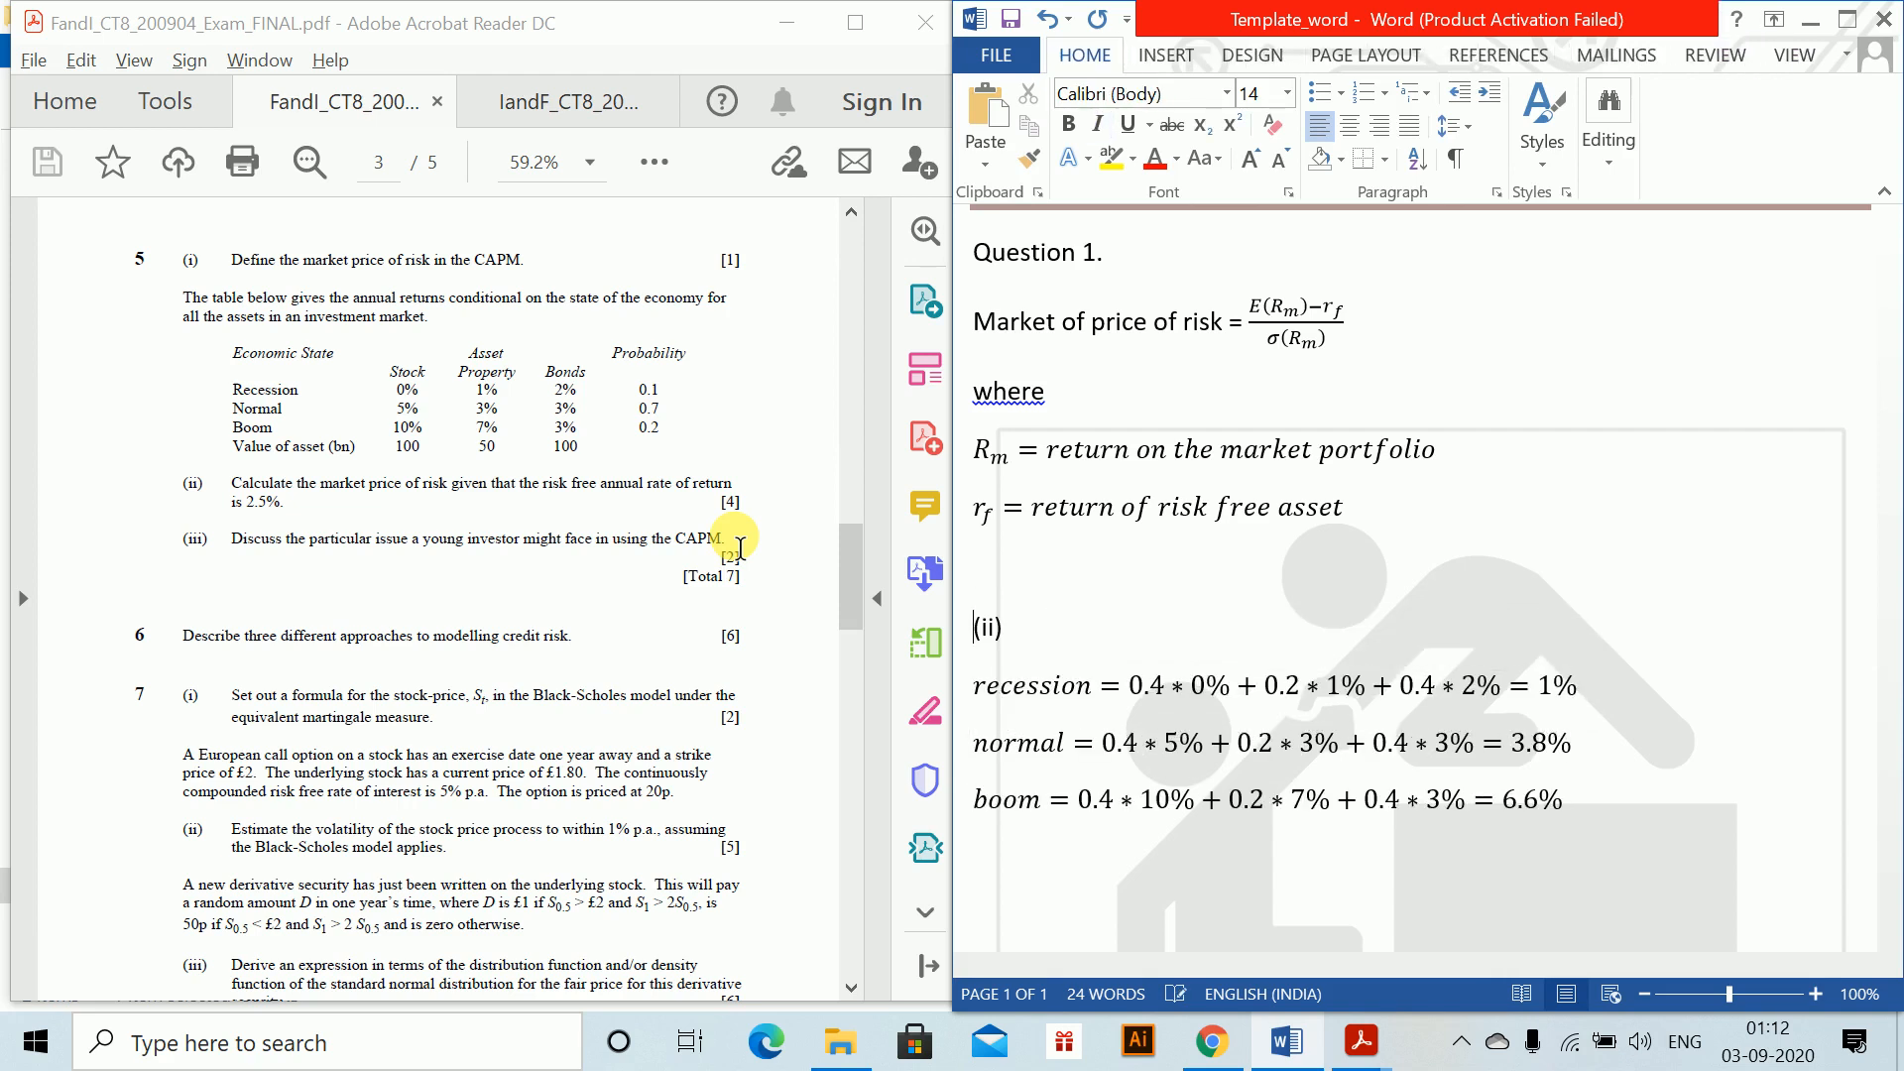
{"action": "key", "text": "BackSpace"}
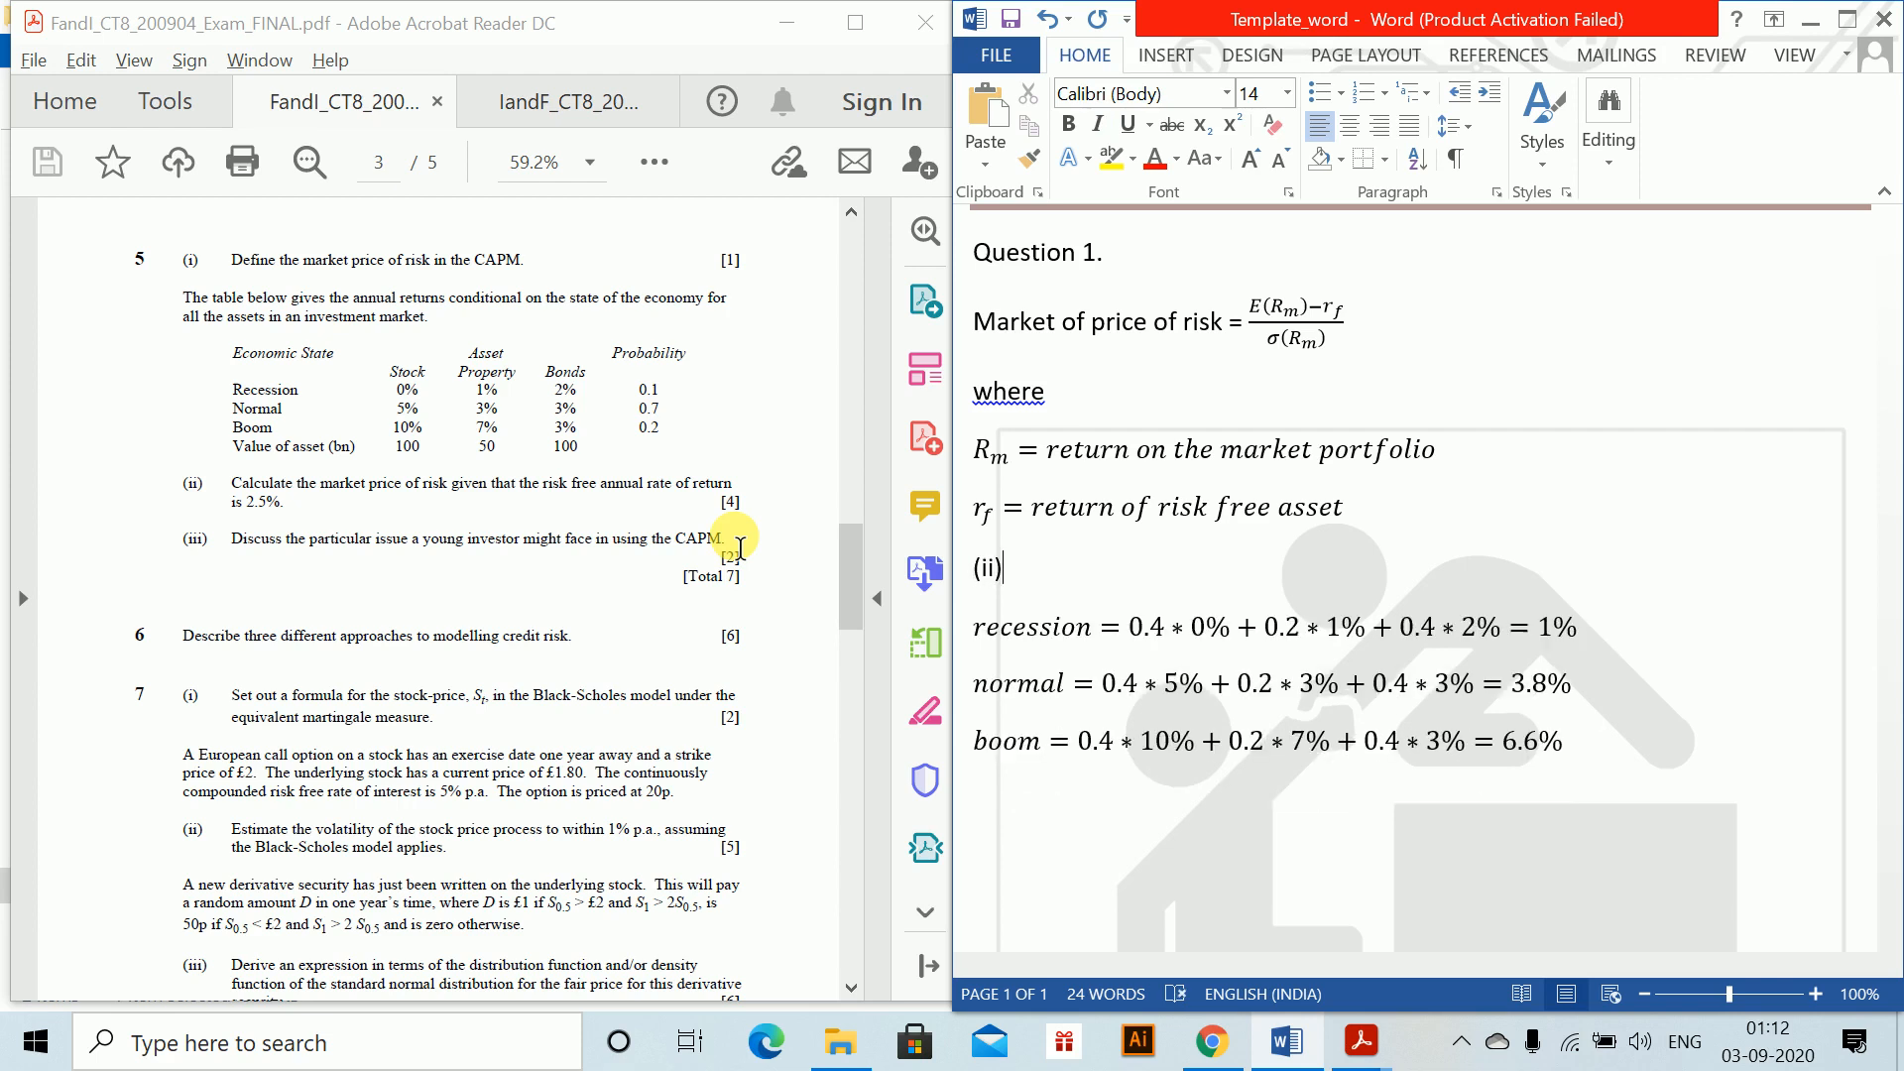
{"action": "key", "text": "Return"}
{"action": "type", "text": "The mark"}
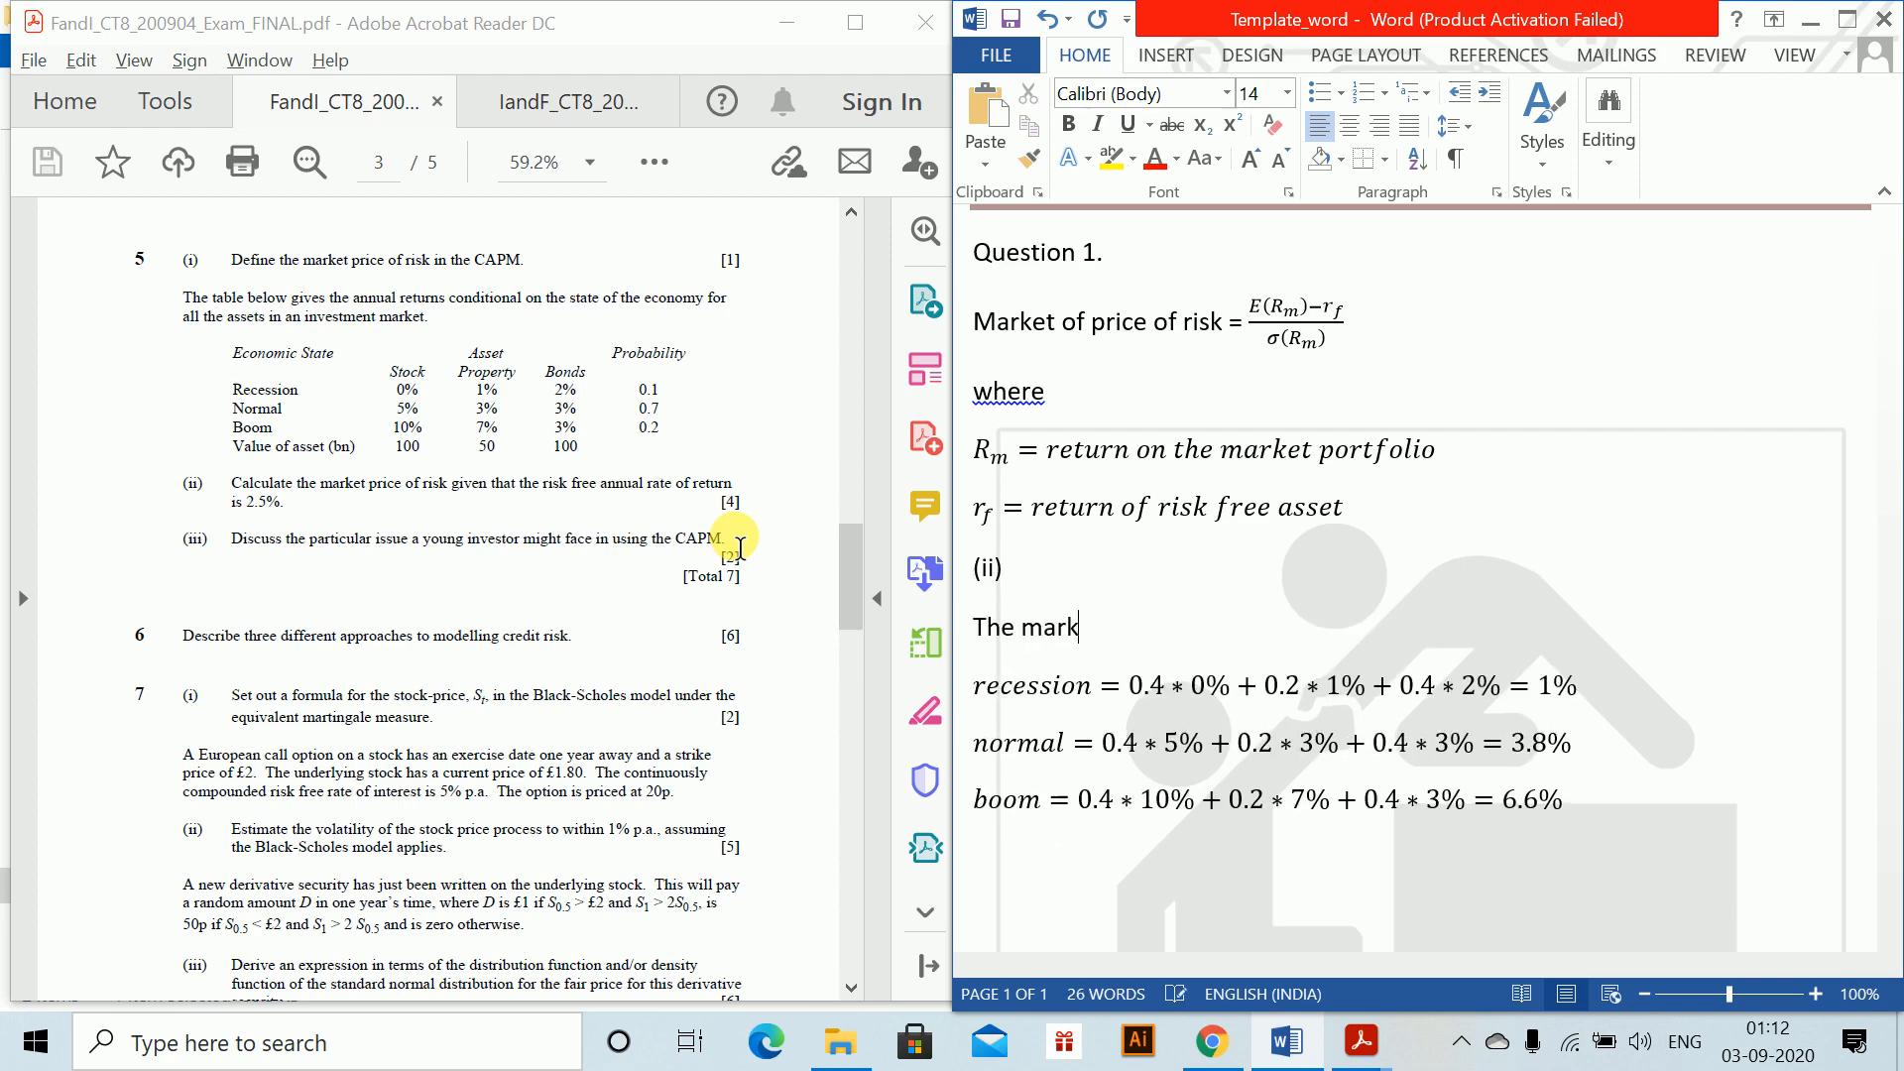
{"action": "type", "text": "et returns o"}
{"action": "key", "text": "BackSpace"}
{"action": "key", "text": "BackSpace"}
{"action": "type", "text": "on portfolio"}
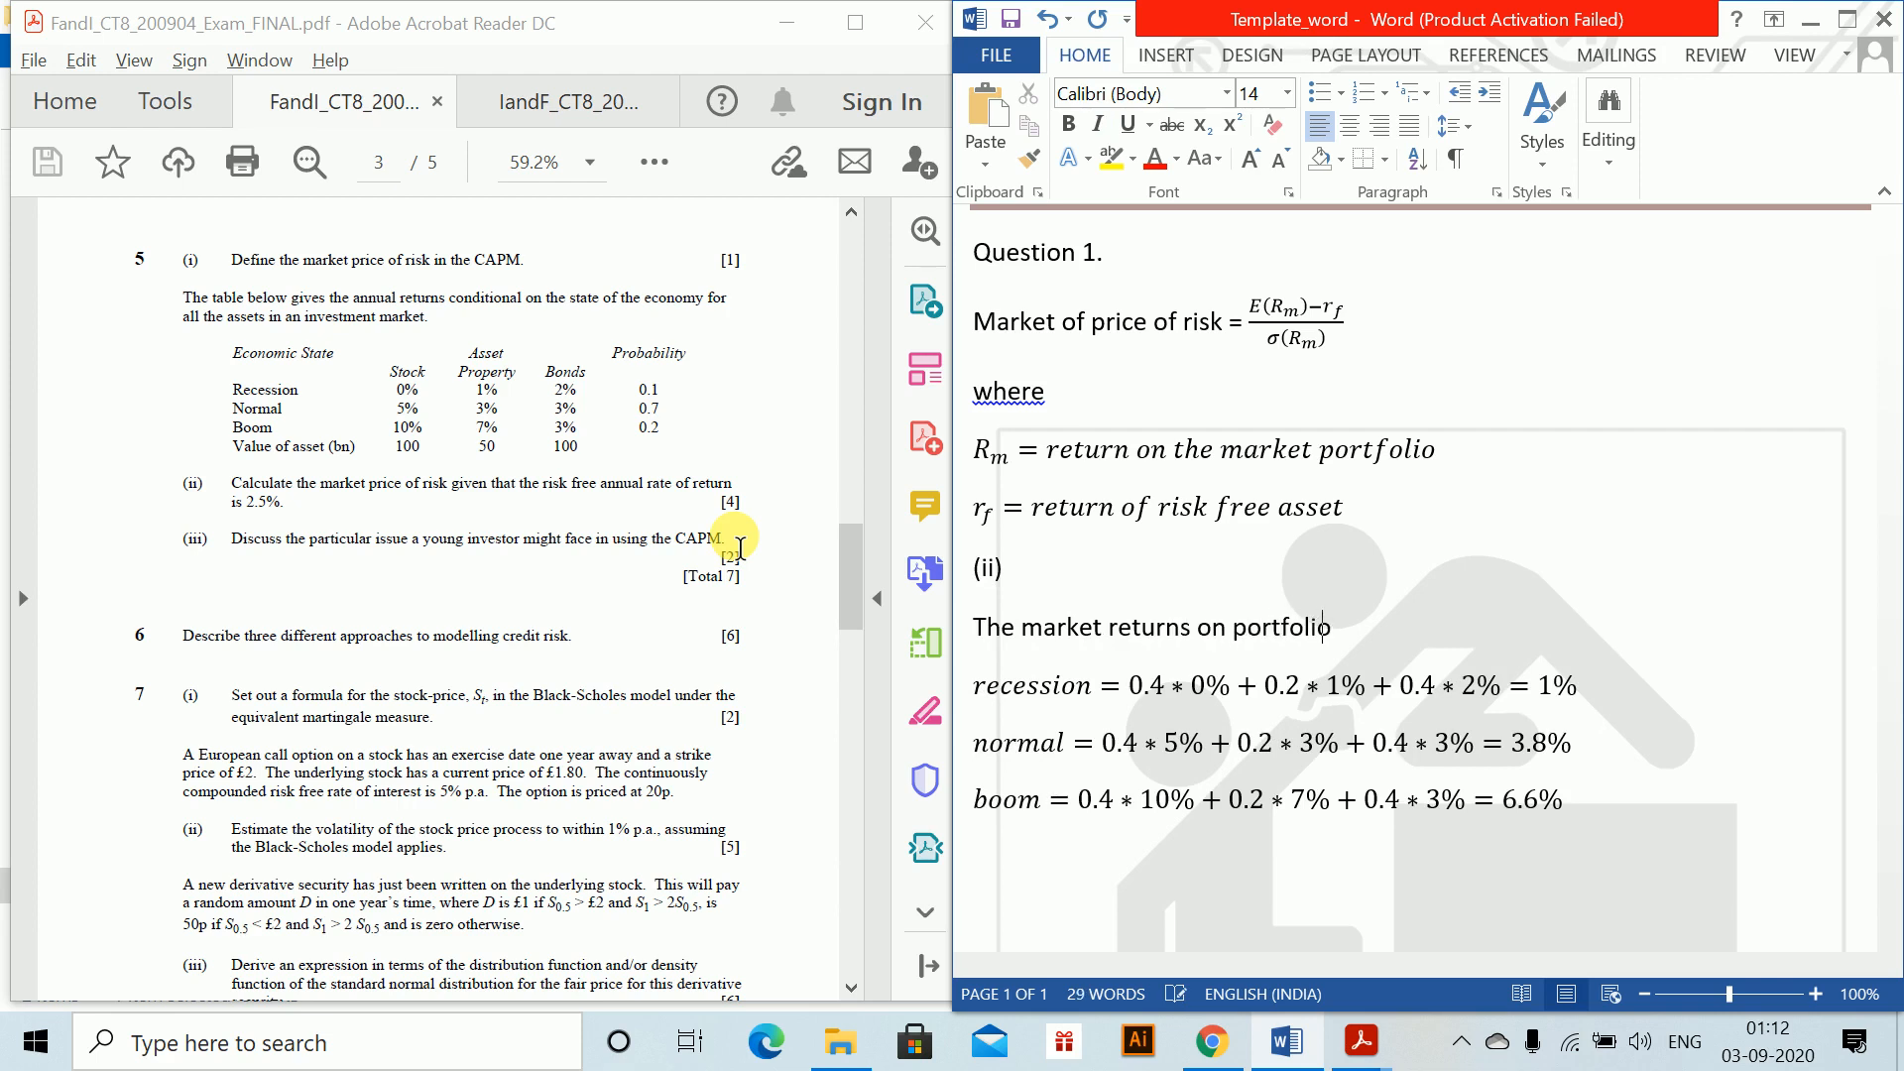
{"action": "type", "text": ":"}
Add the text line "The expected return" below the boom equation.
{"action": "key", "text": "Down"}
{"action": "key", "text": "Down"}
{"action": "key", "text": "Down"}
{"action": "key", "text": "Down"}
{"action": "key", "text": "Down"}
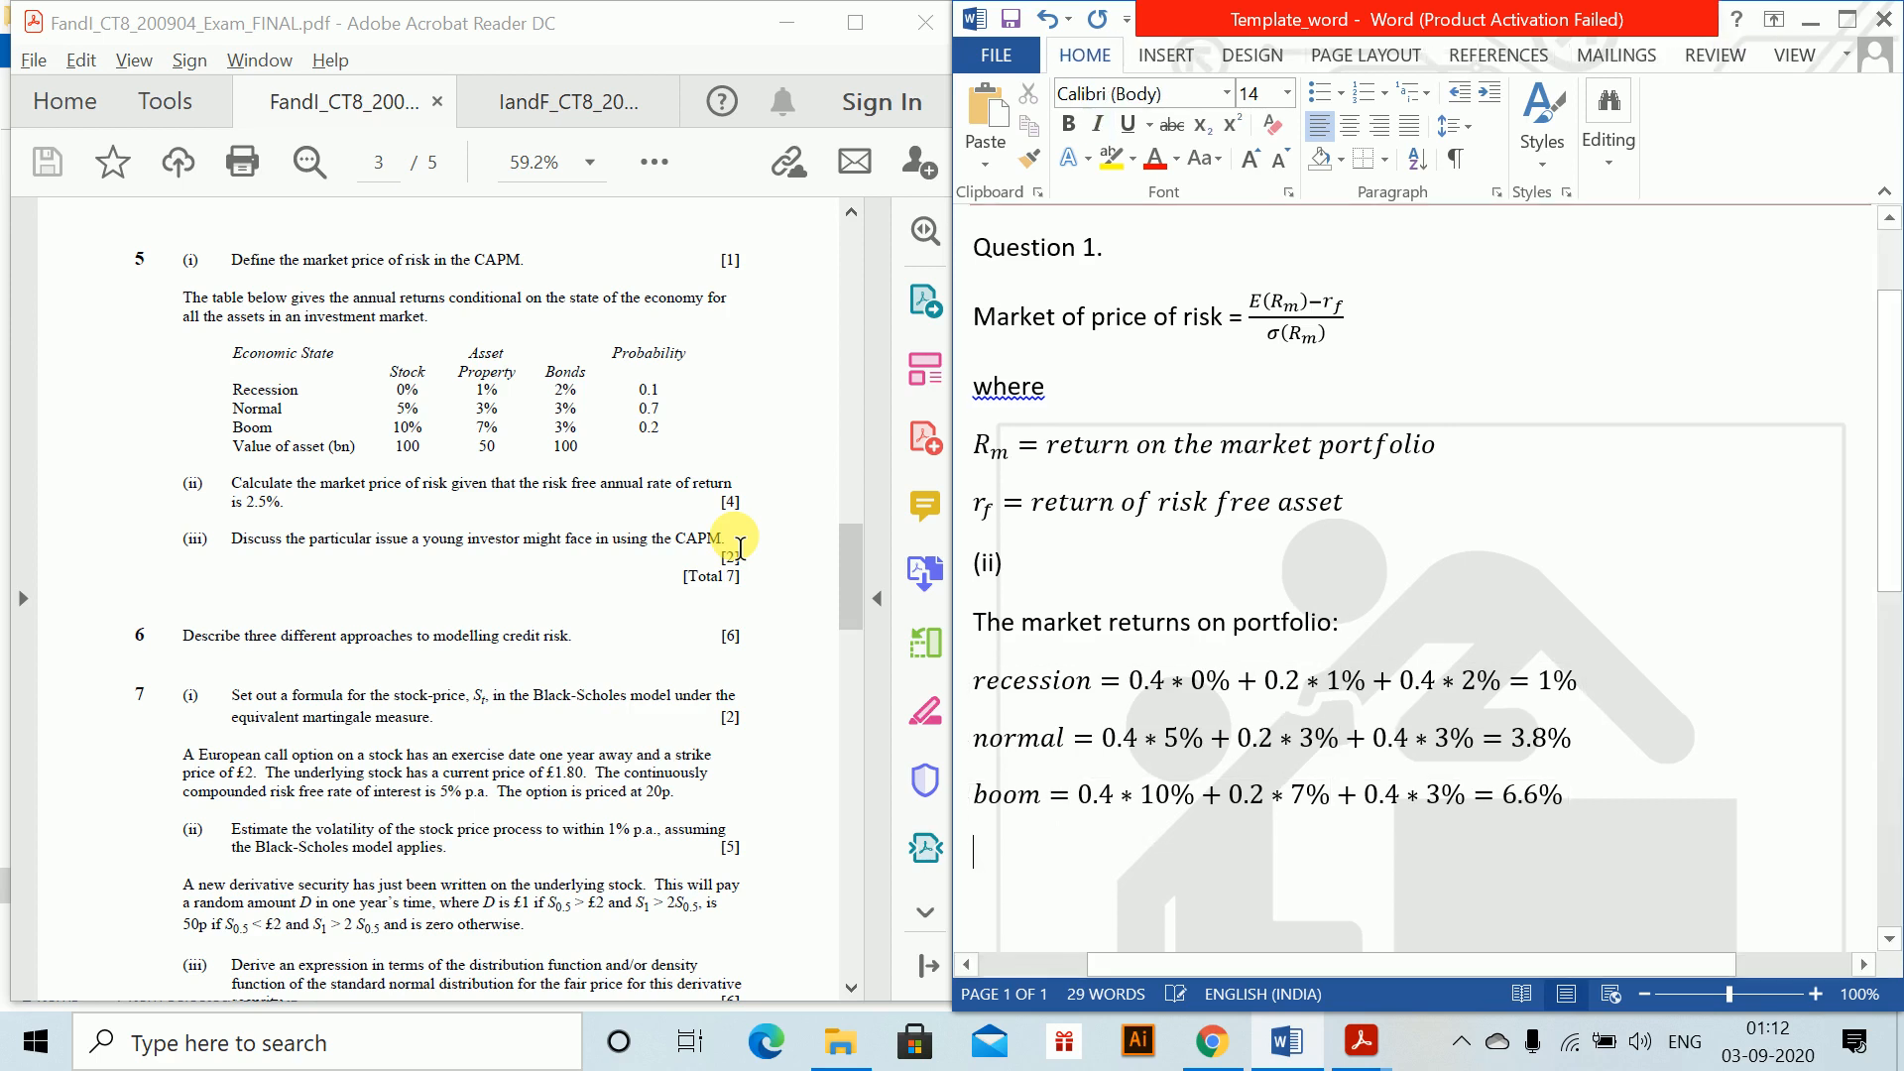
{"action": "type", "text": "The "}
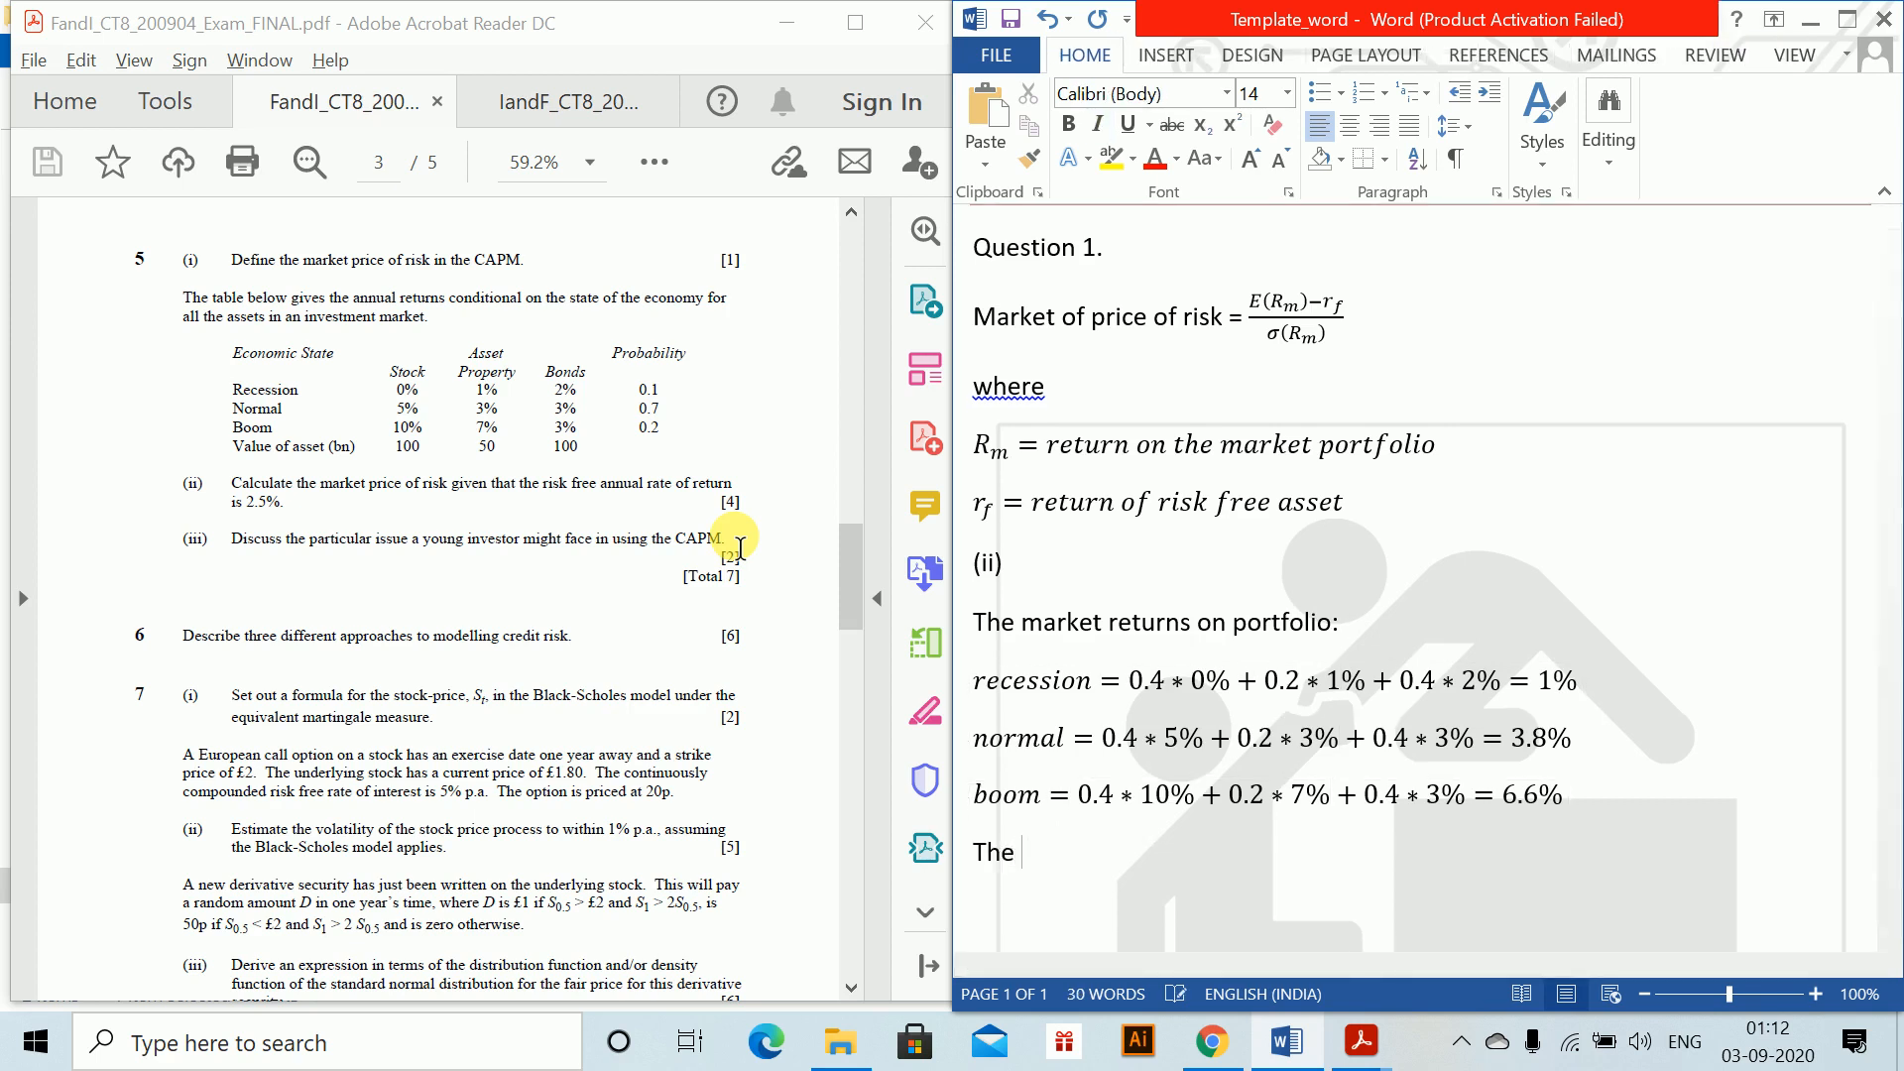
{"action": "type", "text": "expected return"}
Insert the equation "E(R_m) = 0.1 * 1% + 0.7 * 3.8% + 0.2 * 6.6% = 4.08%" below the line "The expected return".
{"action": "key", "text": "alt+equal"}
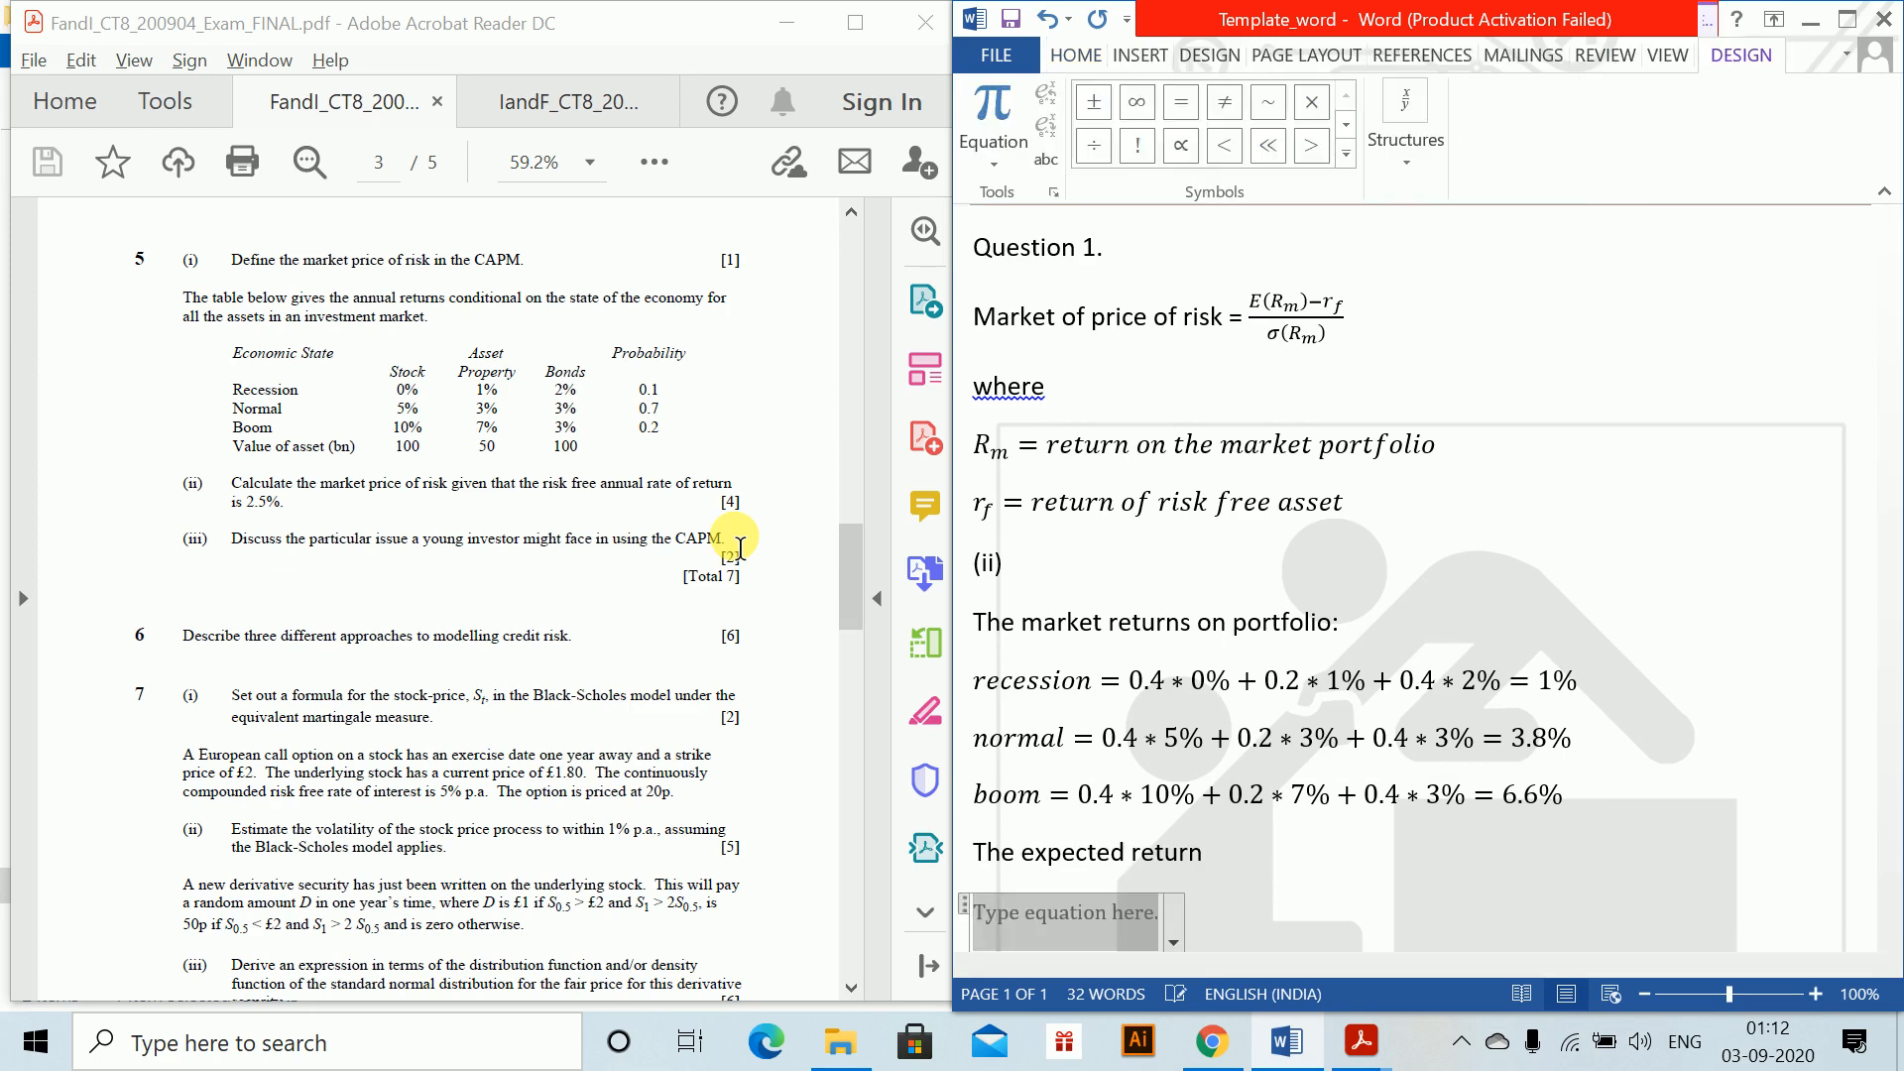
{"action": "type", "text": "E"}
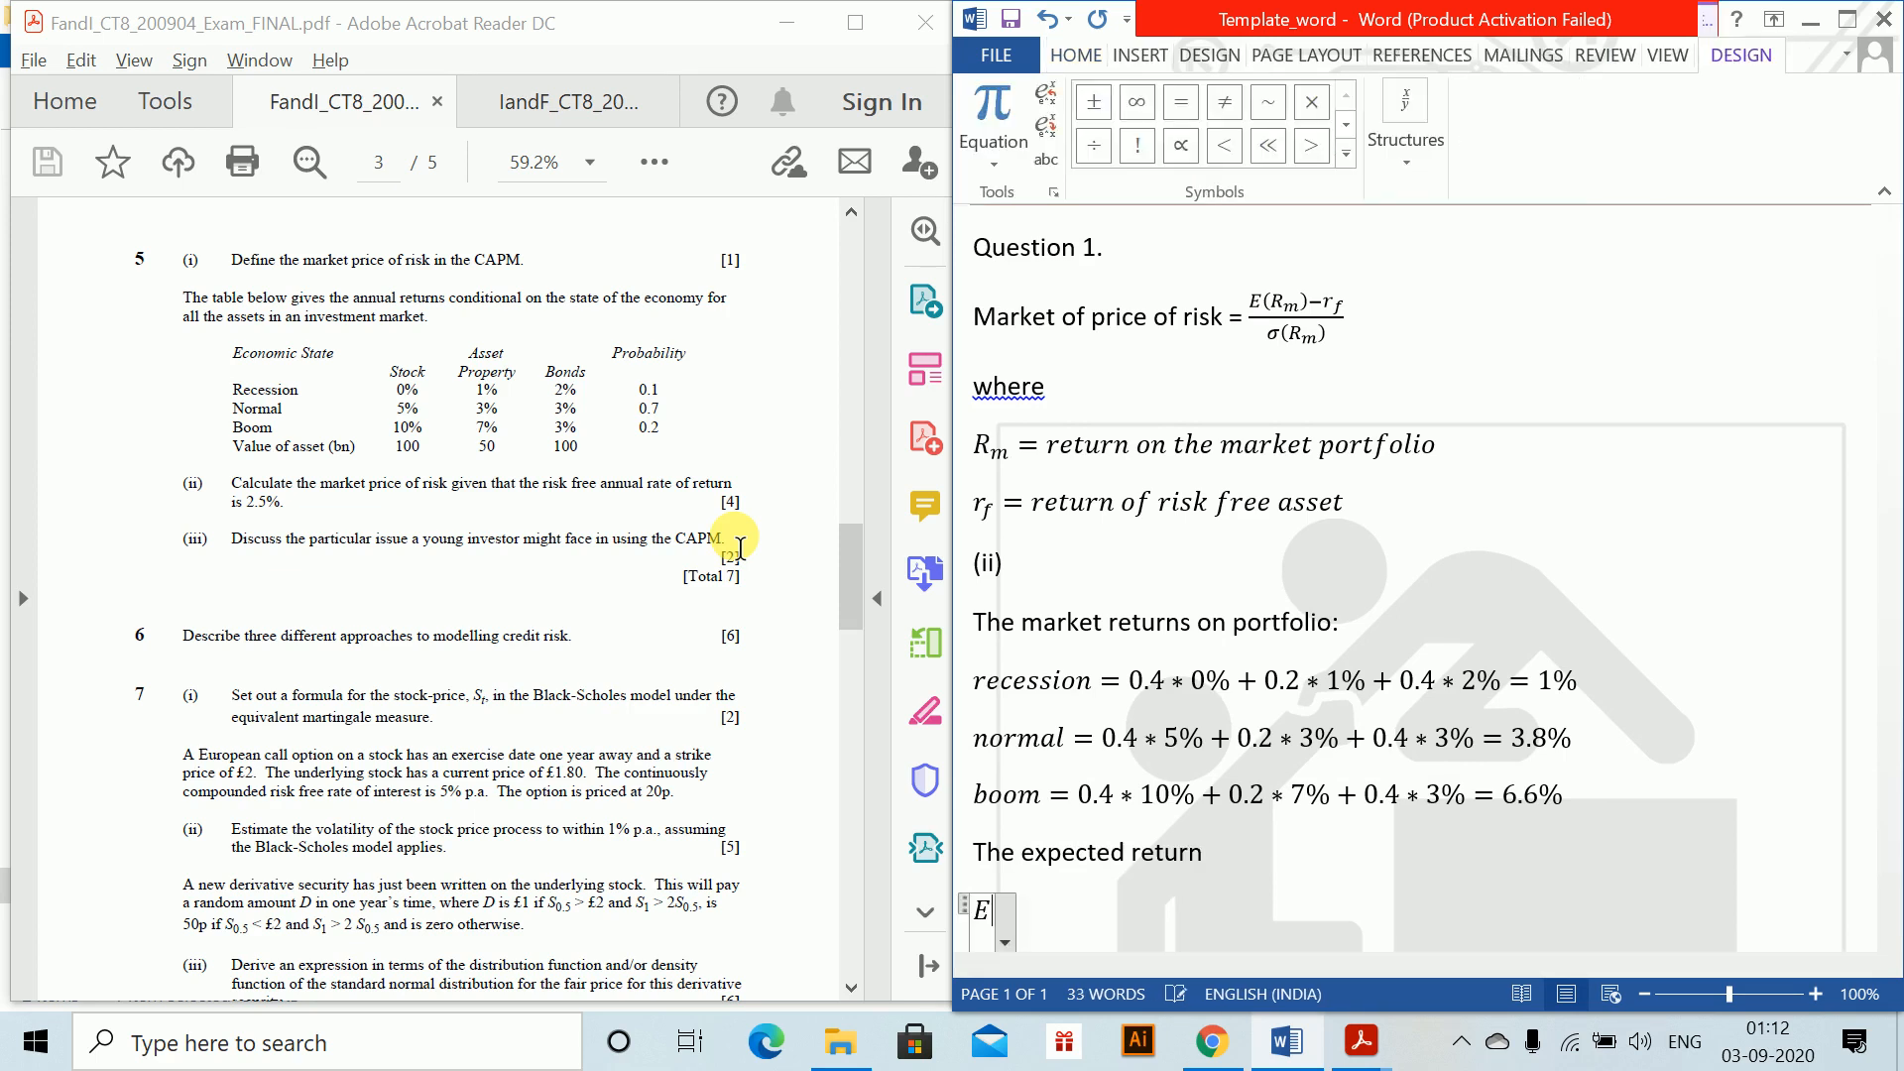
{"action": "type", "text": "(R_m"}
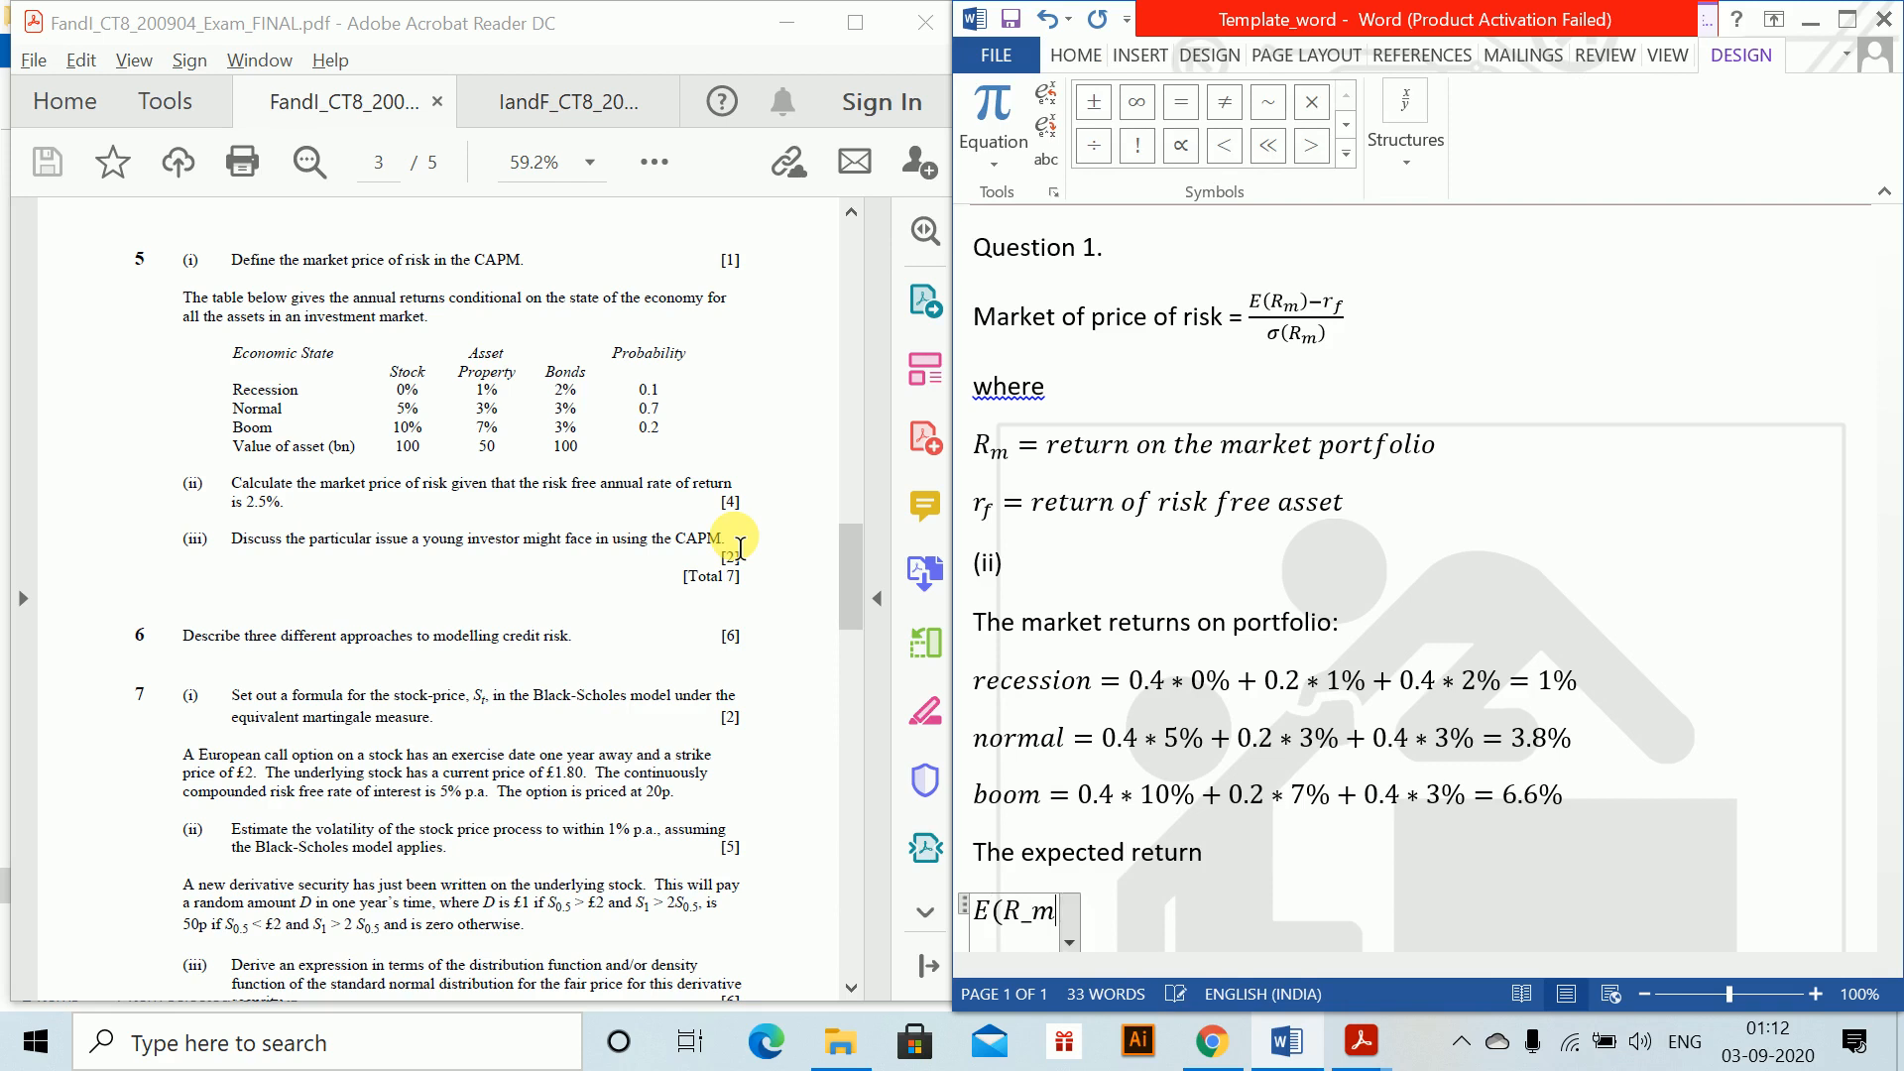
{"action": "type", "text": ")="}
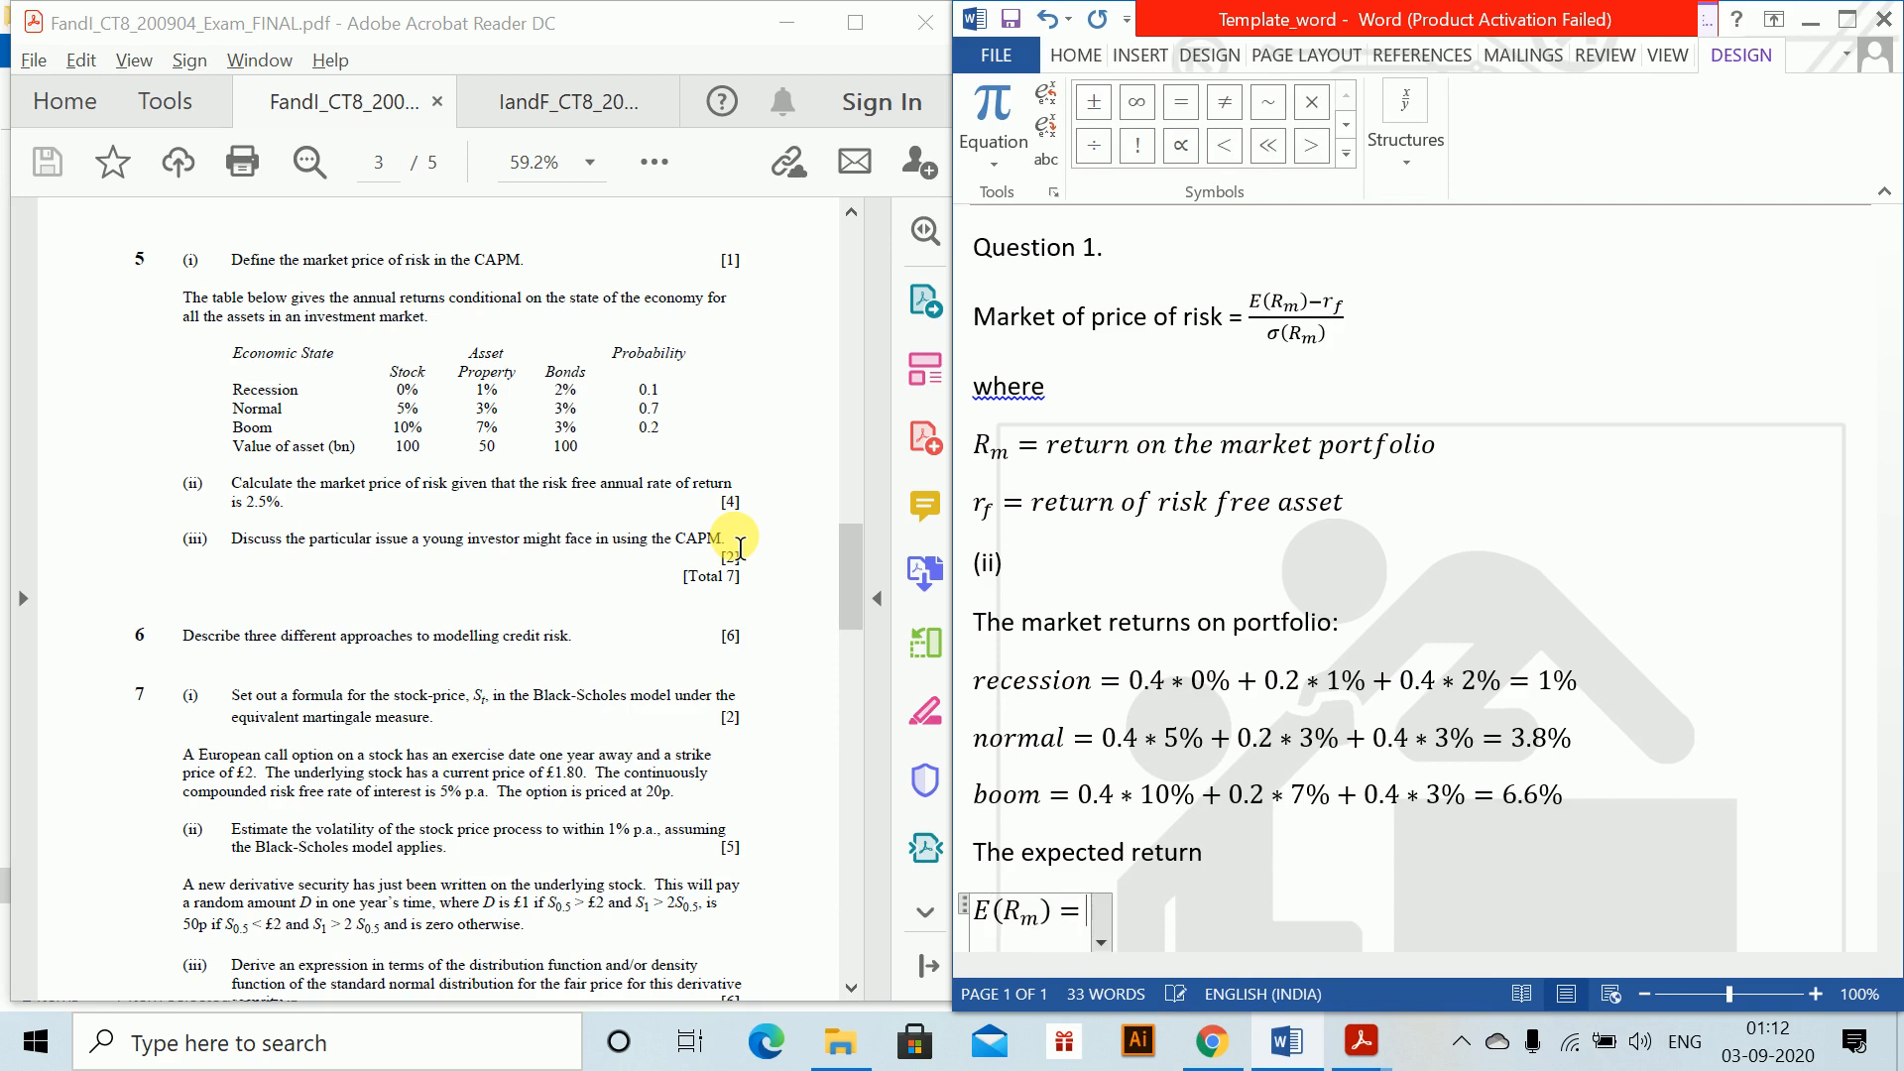
{"action": "type", "text": "0.1*"}
{"action": "key", "text": "BackSpace"}
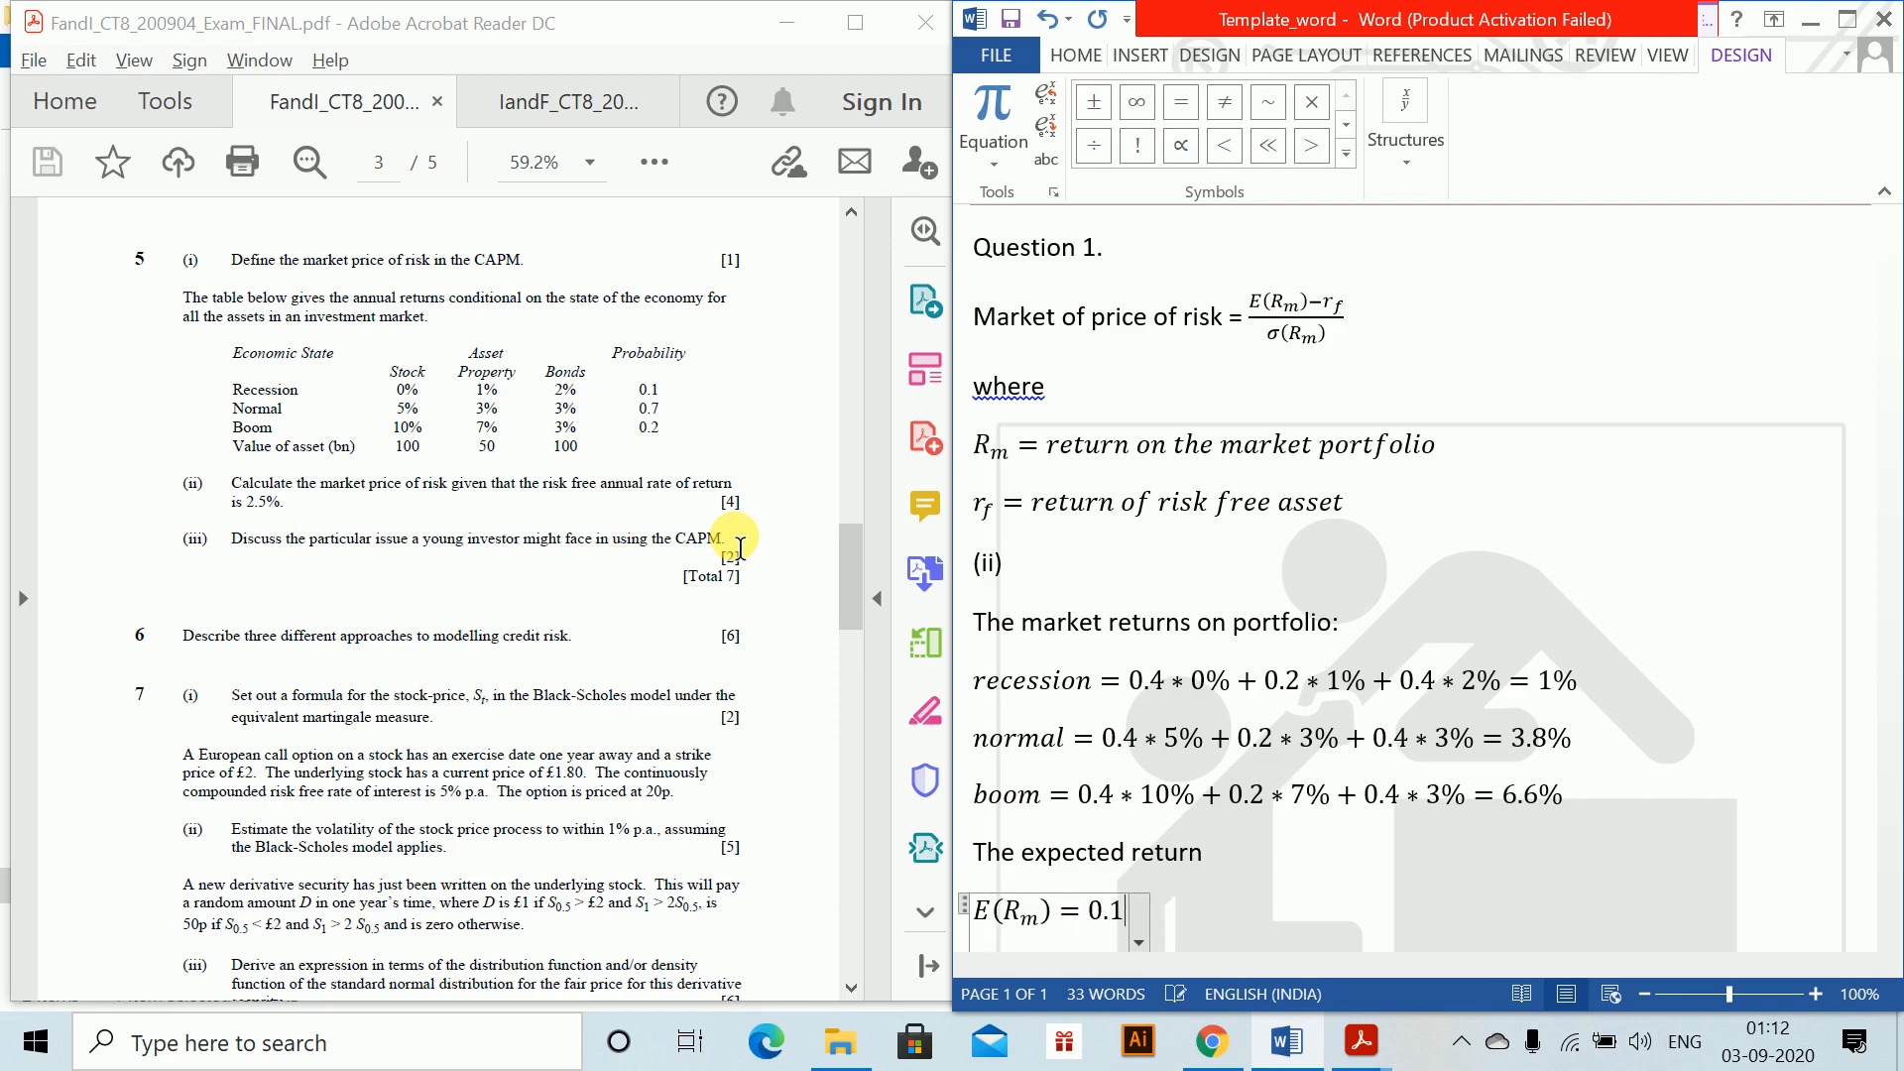
{"action": "type", "text": "8"}
{"action": "key", "text": "BackSpace"}
{"action": "type", "text": "*1%"}
{"action": "type", "text": "+0.7*"}
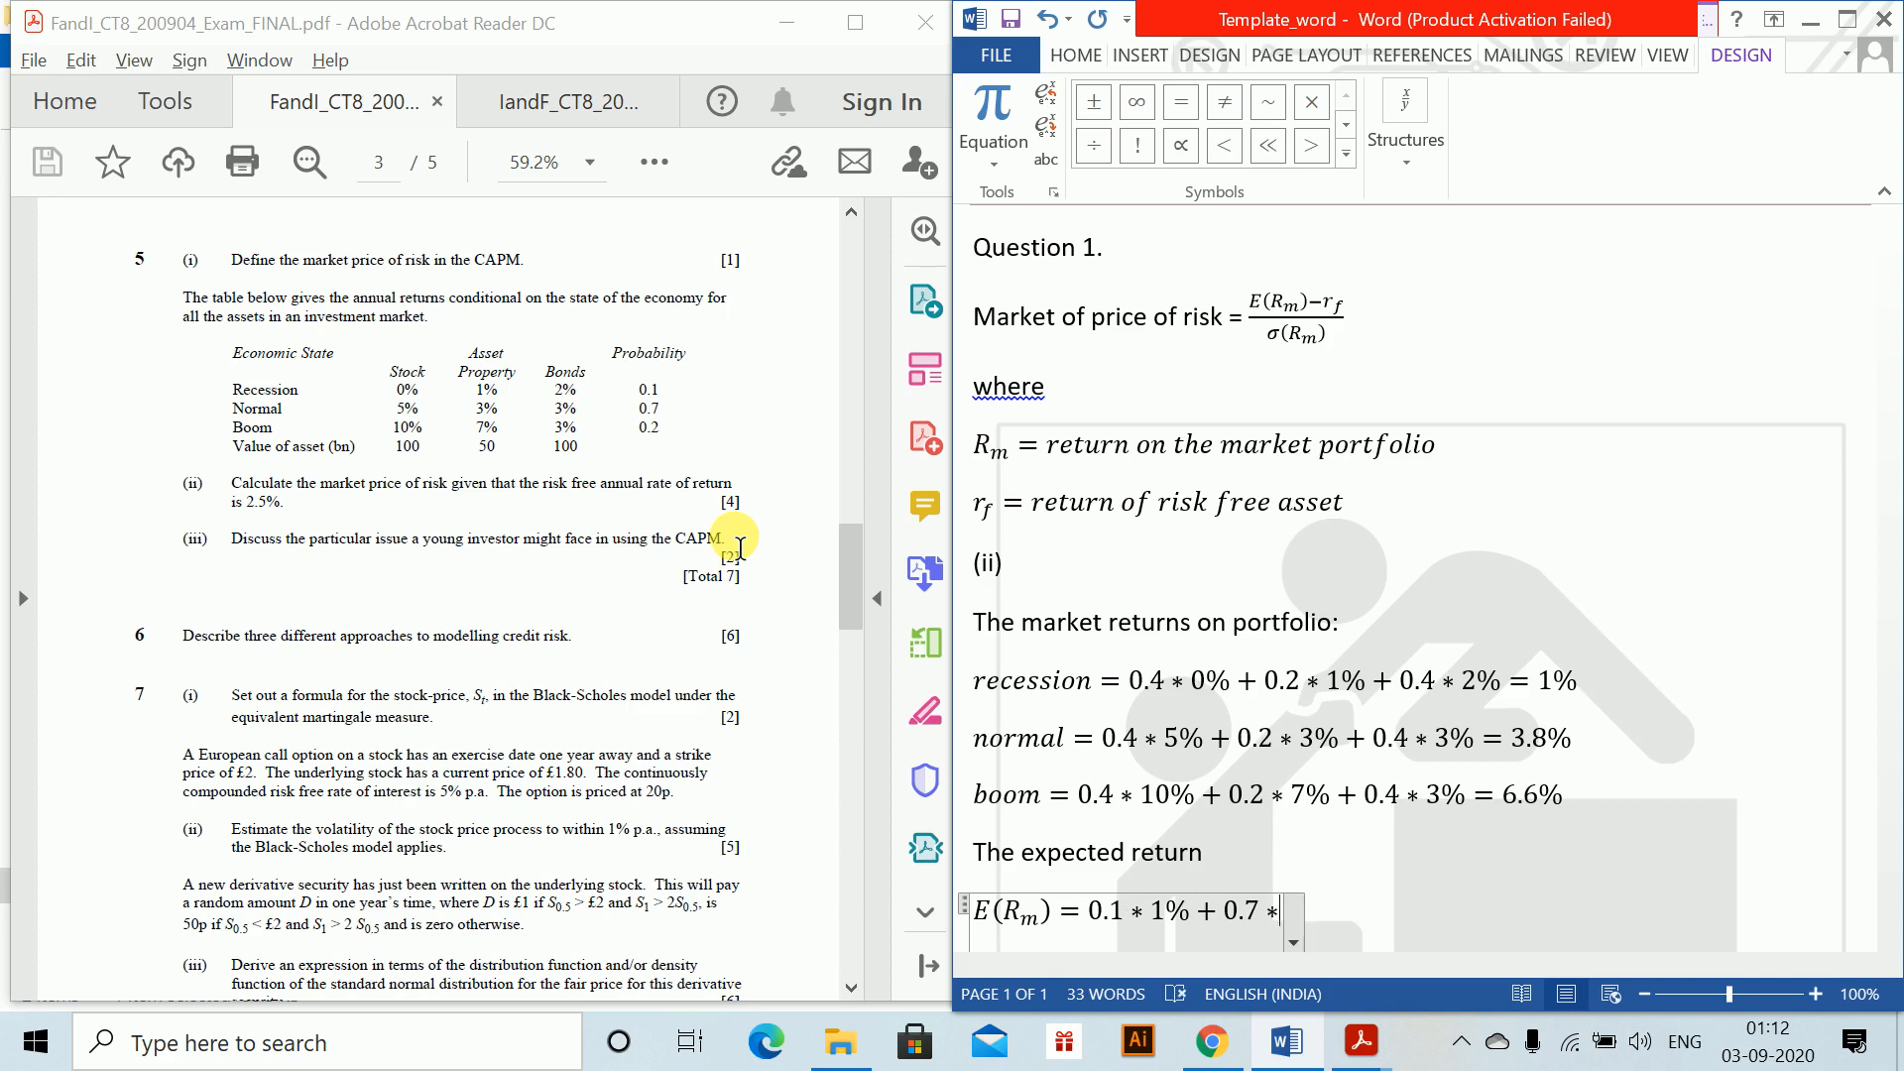
{"action": "type", "text": "3.8%+"}
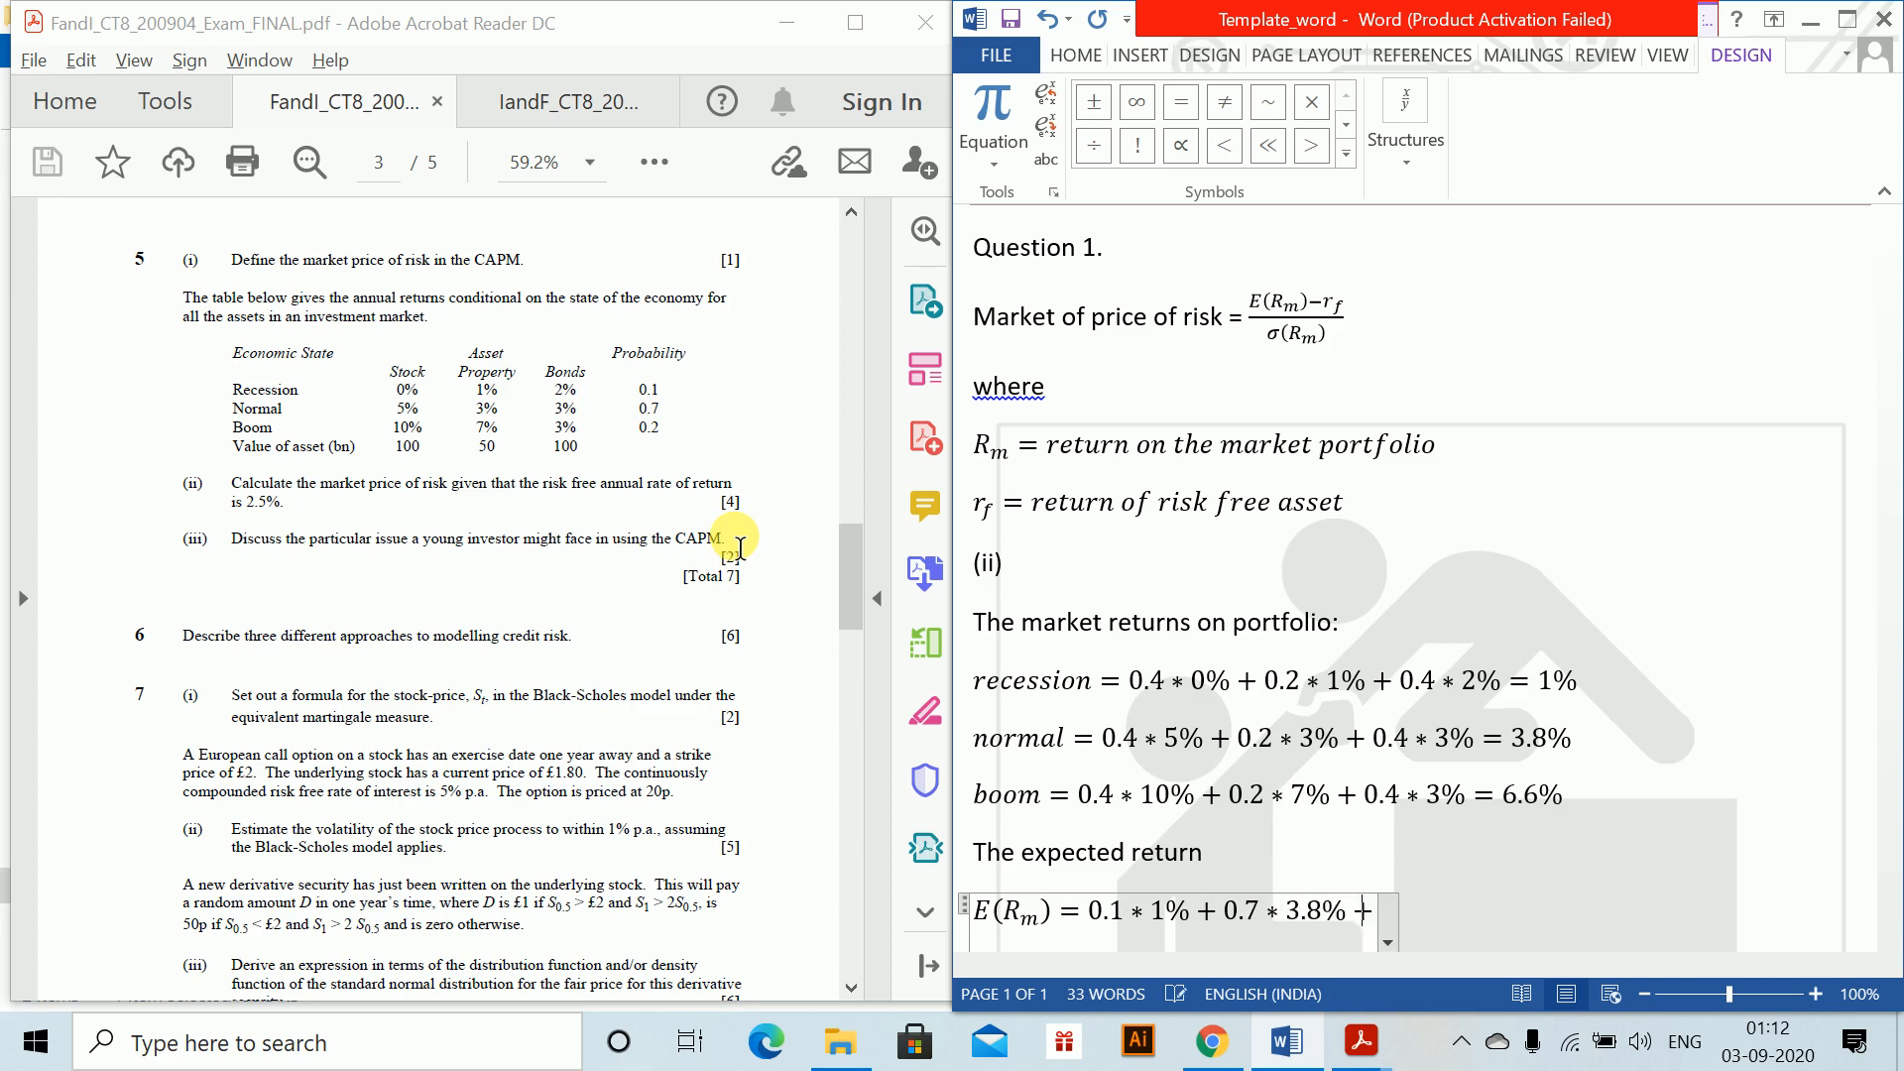
{"action": "type", "text": " 0.2*6."}
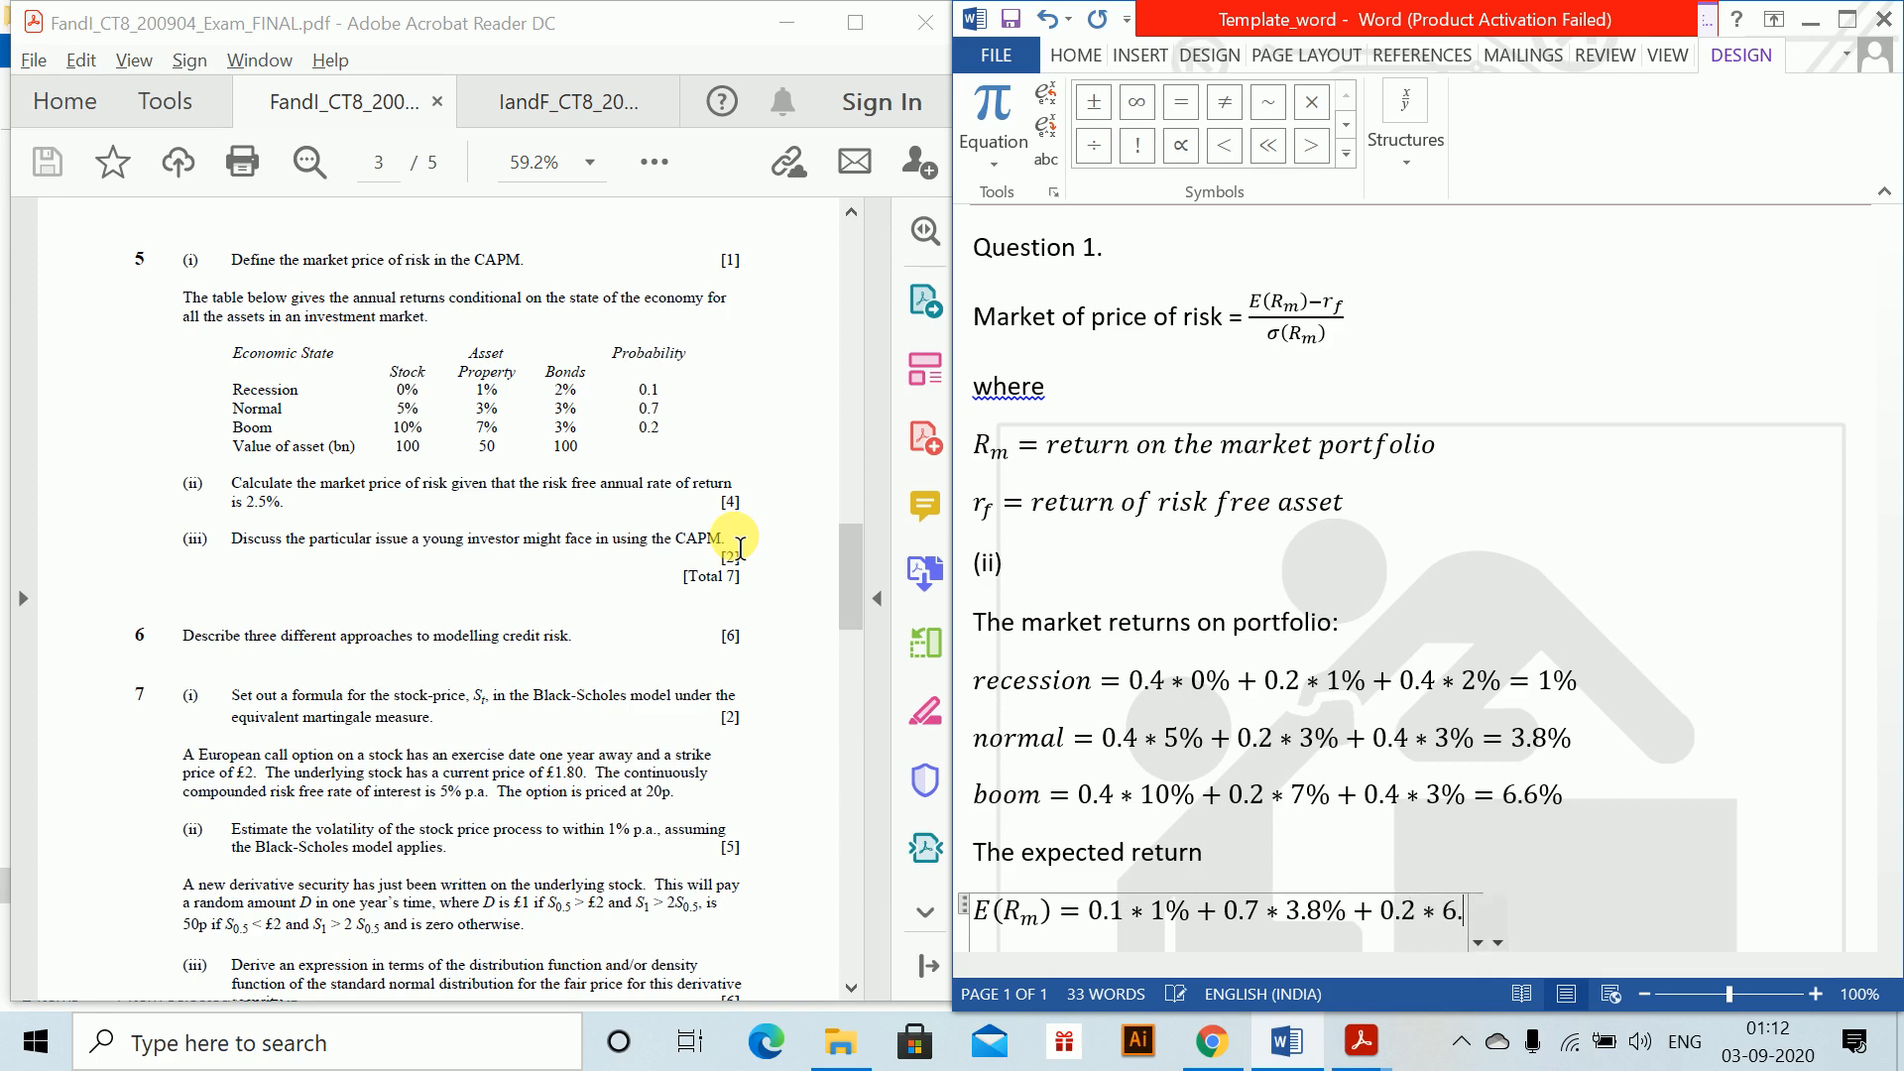
{"action": "key", "text": "BackSpace"}
{"action": "type", "text": "%"}
{"action": "key", "text": "BackSpace"}
{"action": "type", "text": ".6% = 4.08"}
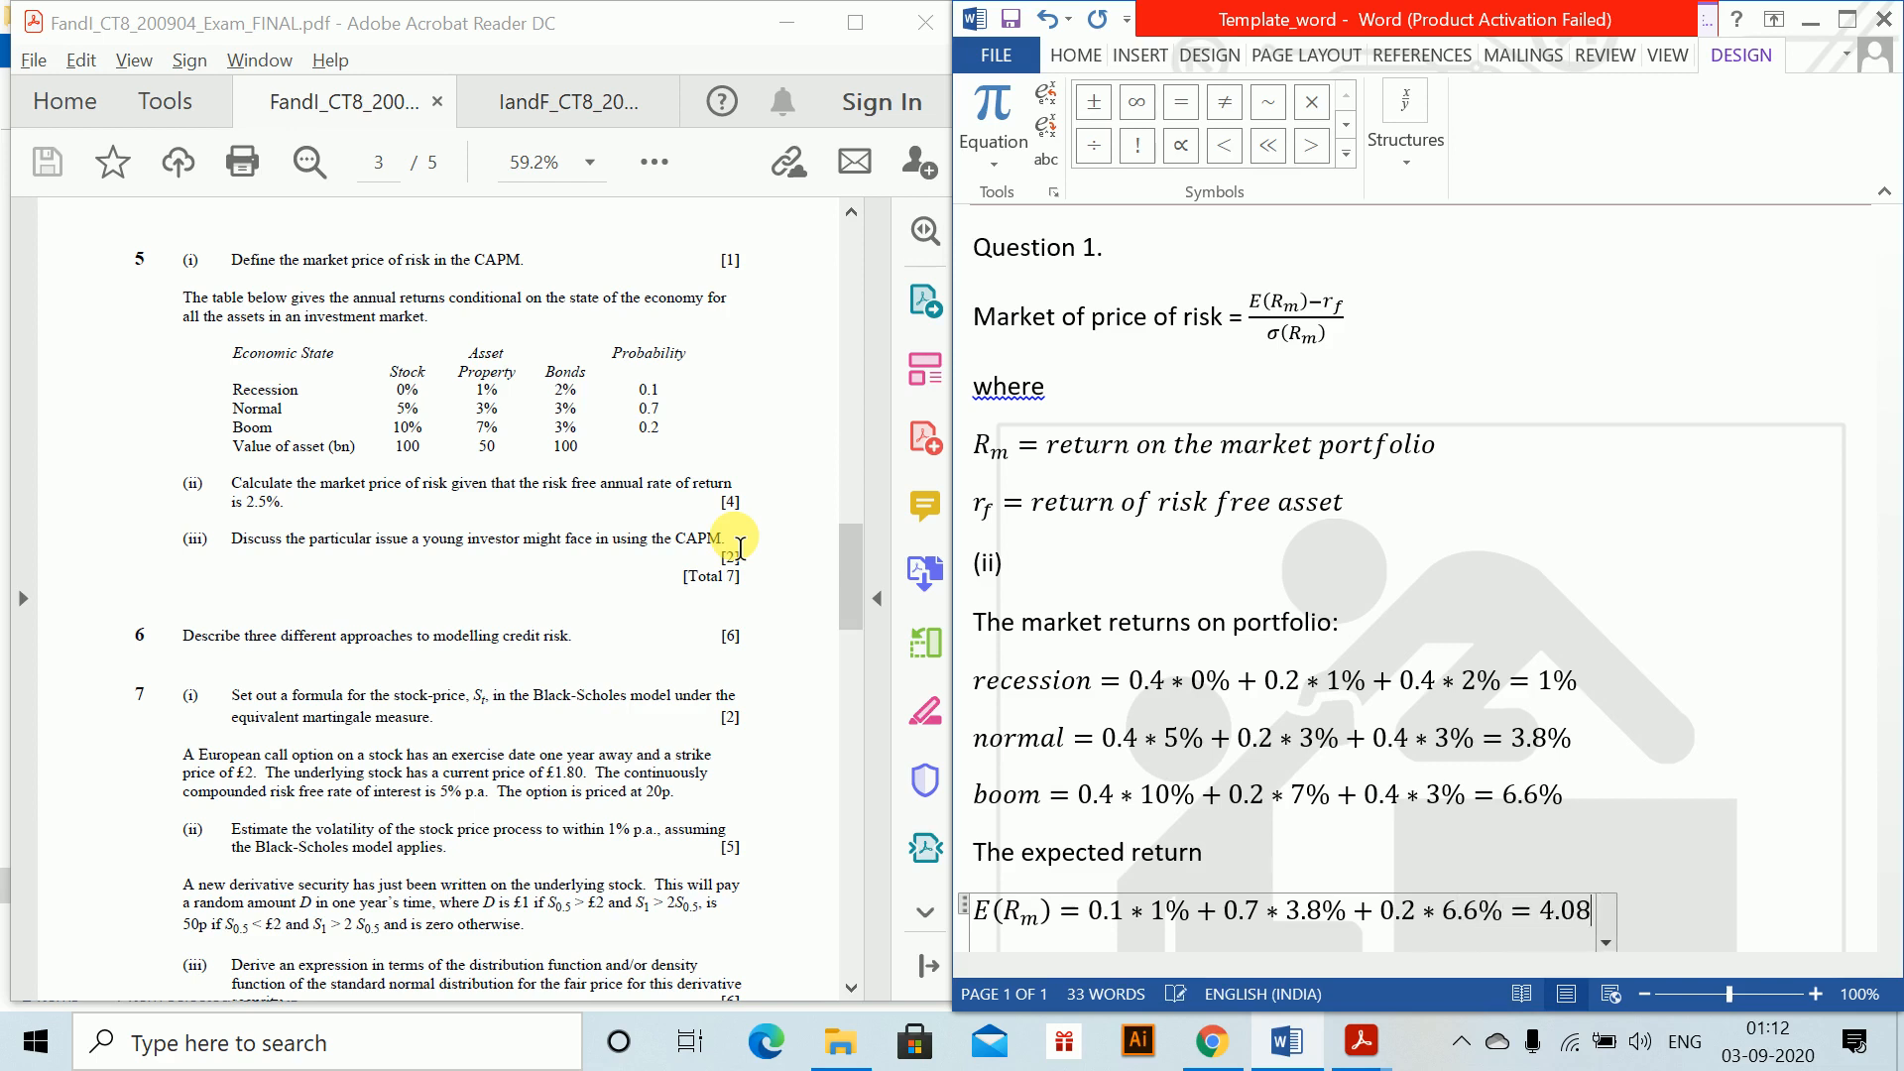
{"action": "type", "text": "%"}
{"action": "key", "text": "Return"}
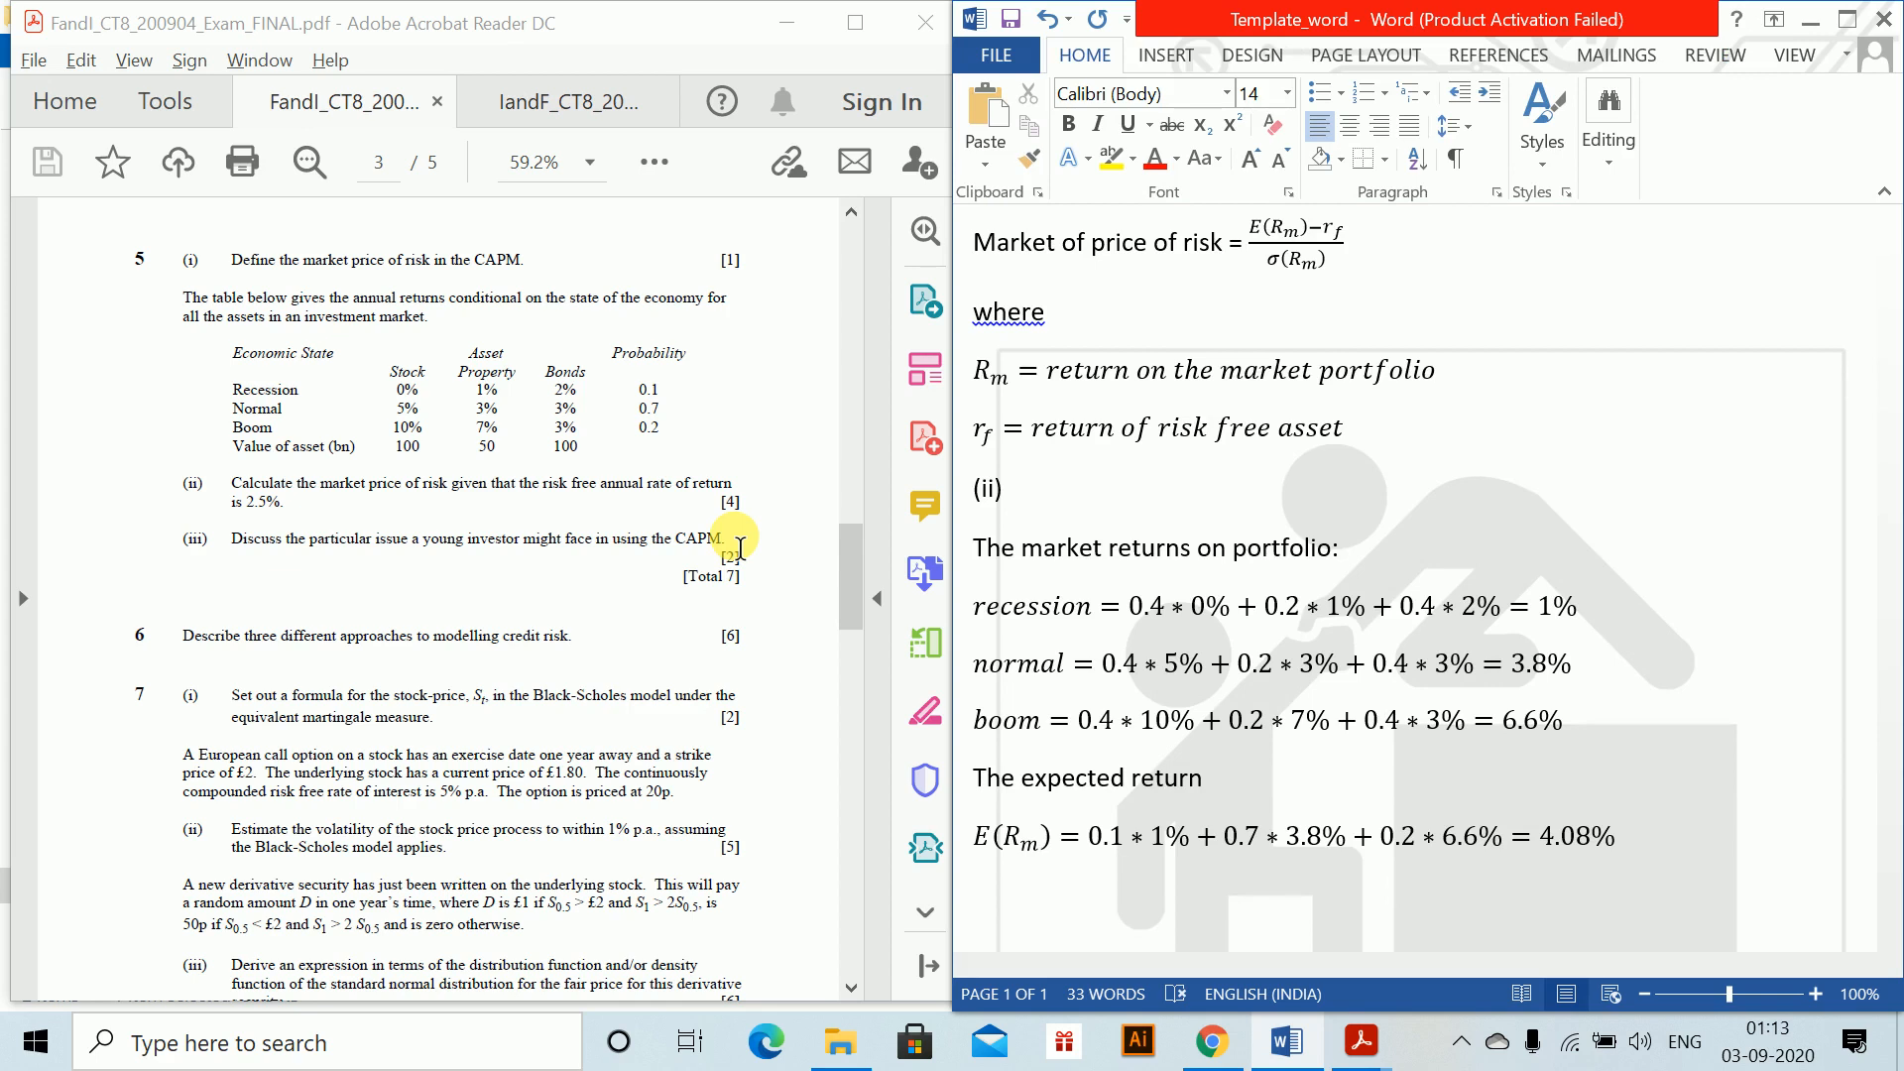
Start a "V(R_m) =" equation below the expected return equation and copy that equation's right-hand side into it.
{"action": "key", "text": "Return"}
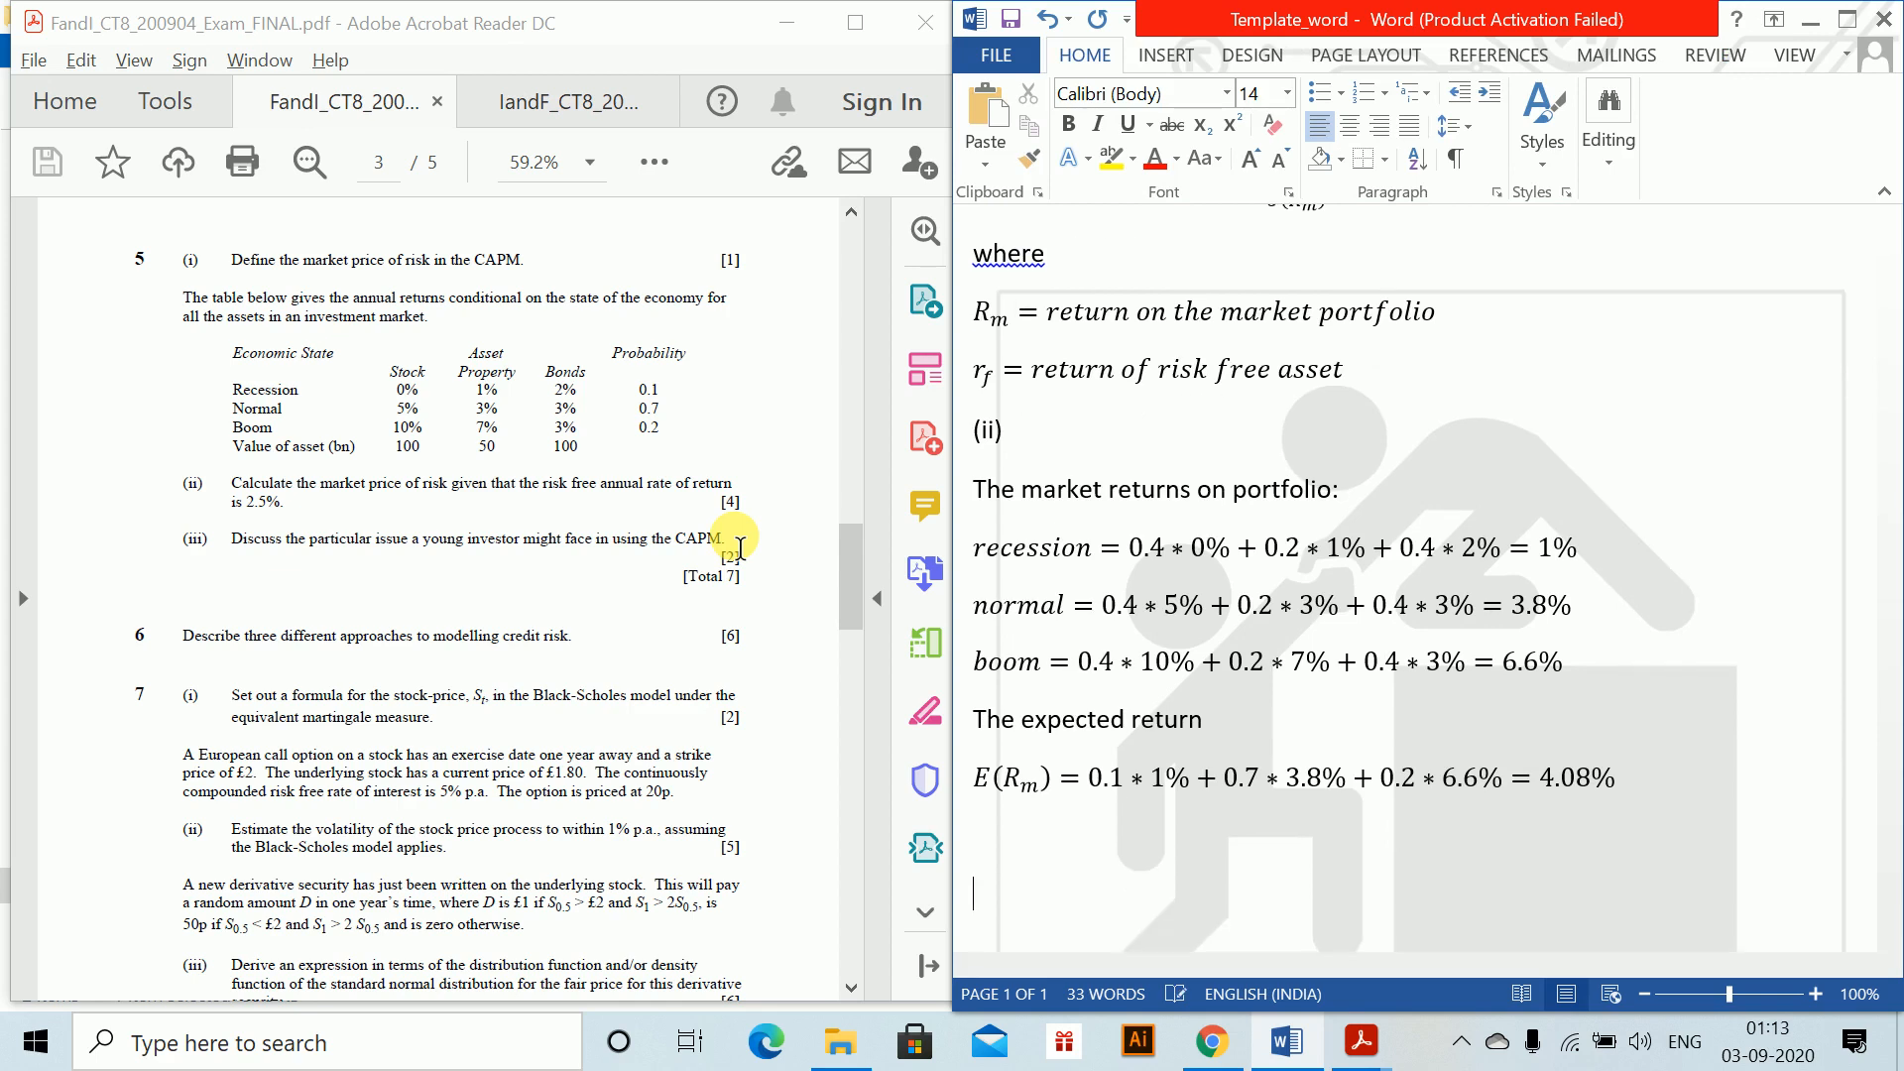
{"action": "key", "text": "alt+equal"}
{"action": "type", "text": "V(R"}
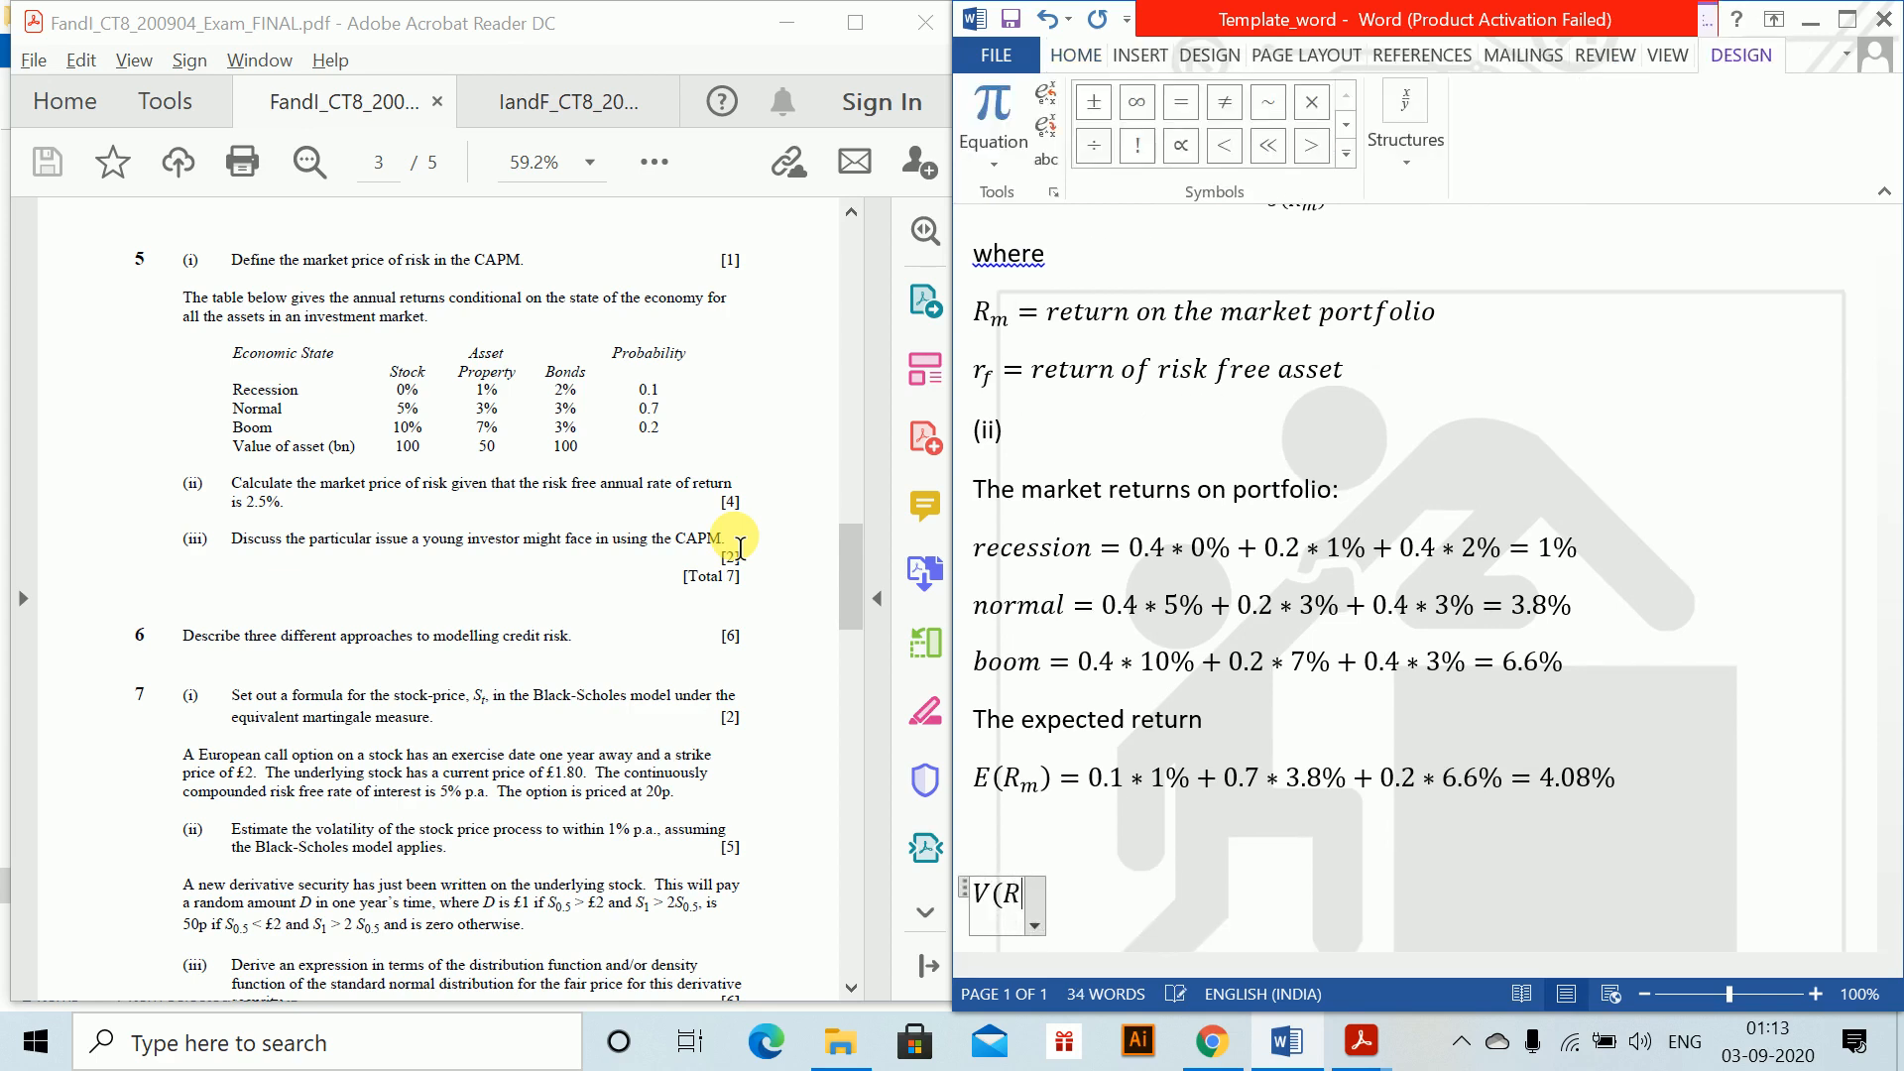
{"action": "type", "text": "_m)="}
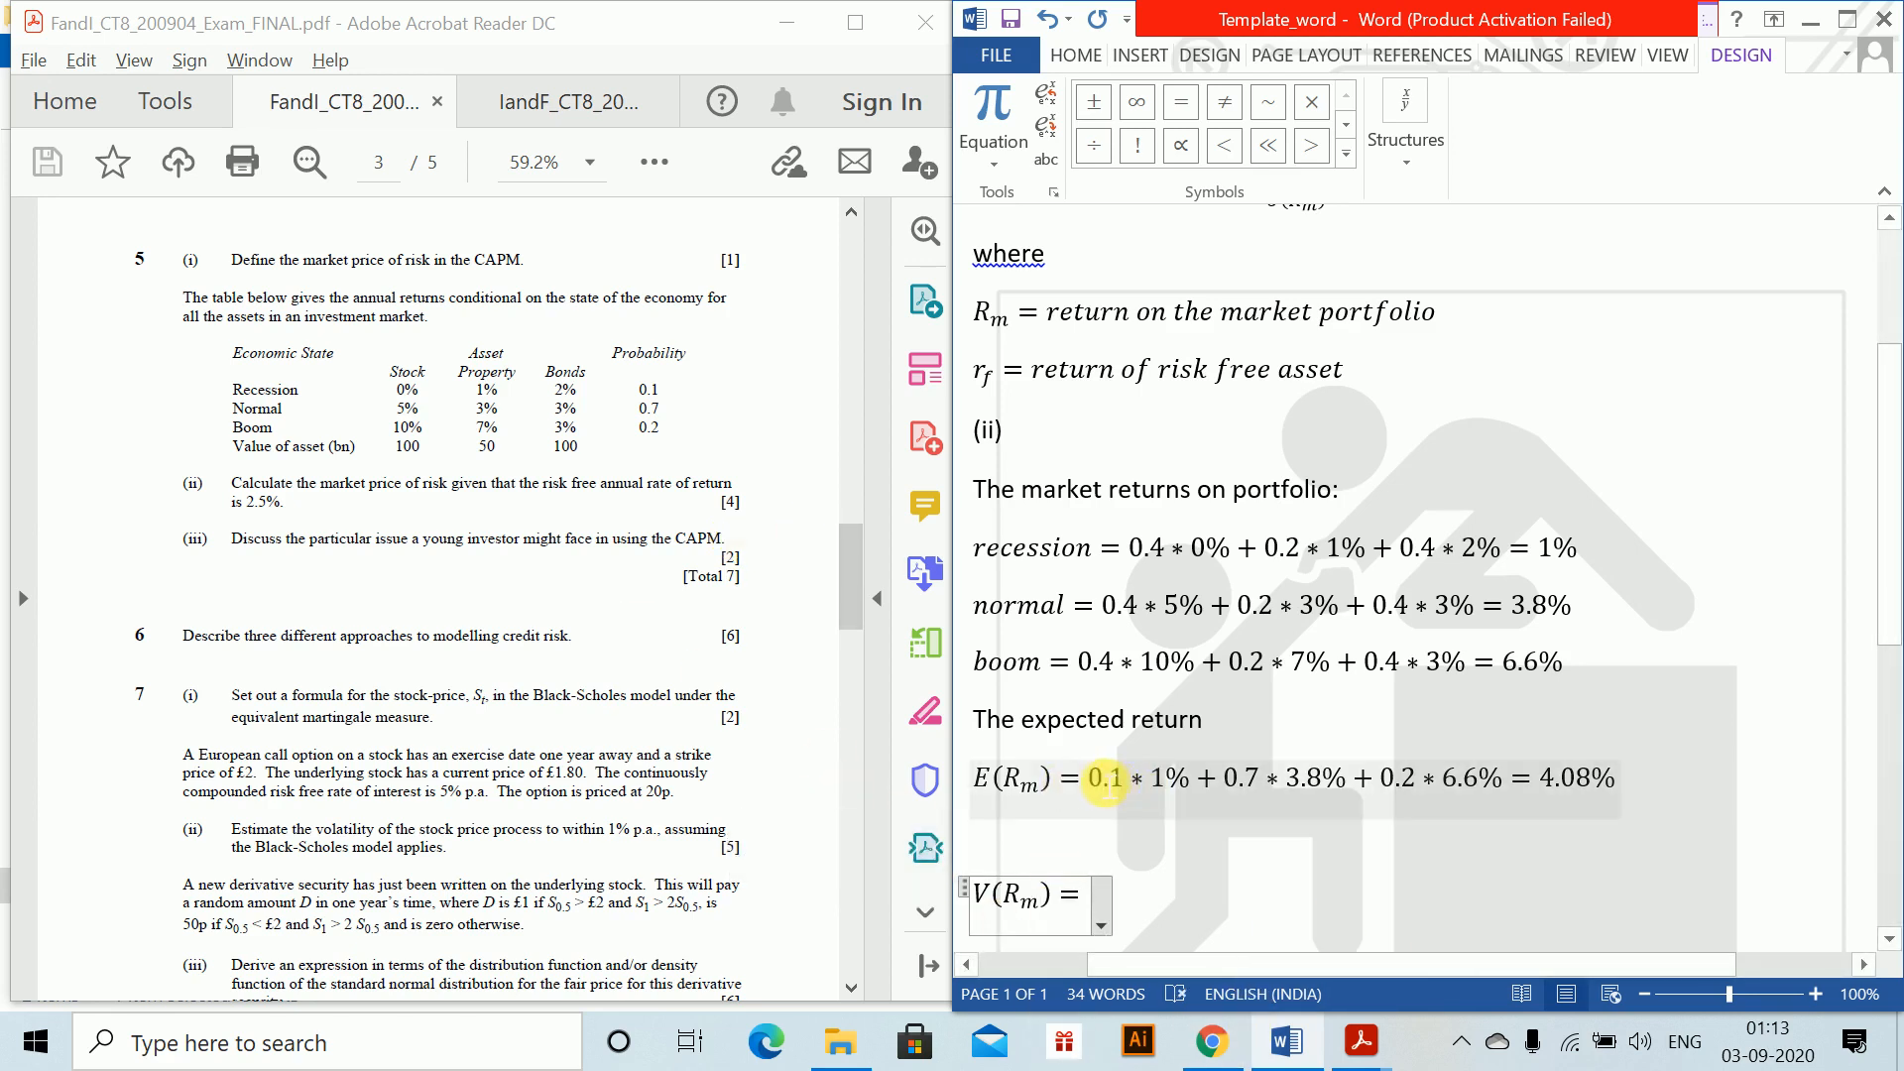
{"action": "left_click_drag", "start_coordinate": [1105, 783], "coordinate": [1634, 786]}
{"action": "key", "text": "ctrl+c"}
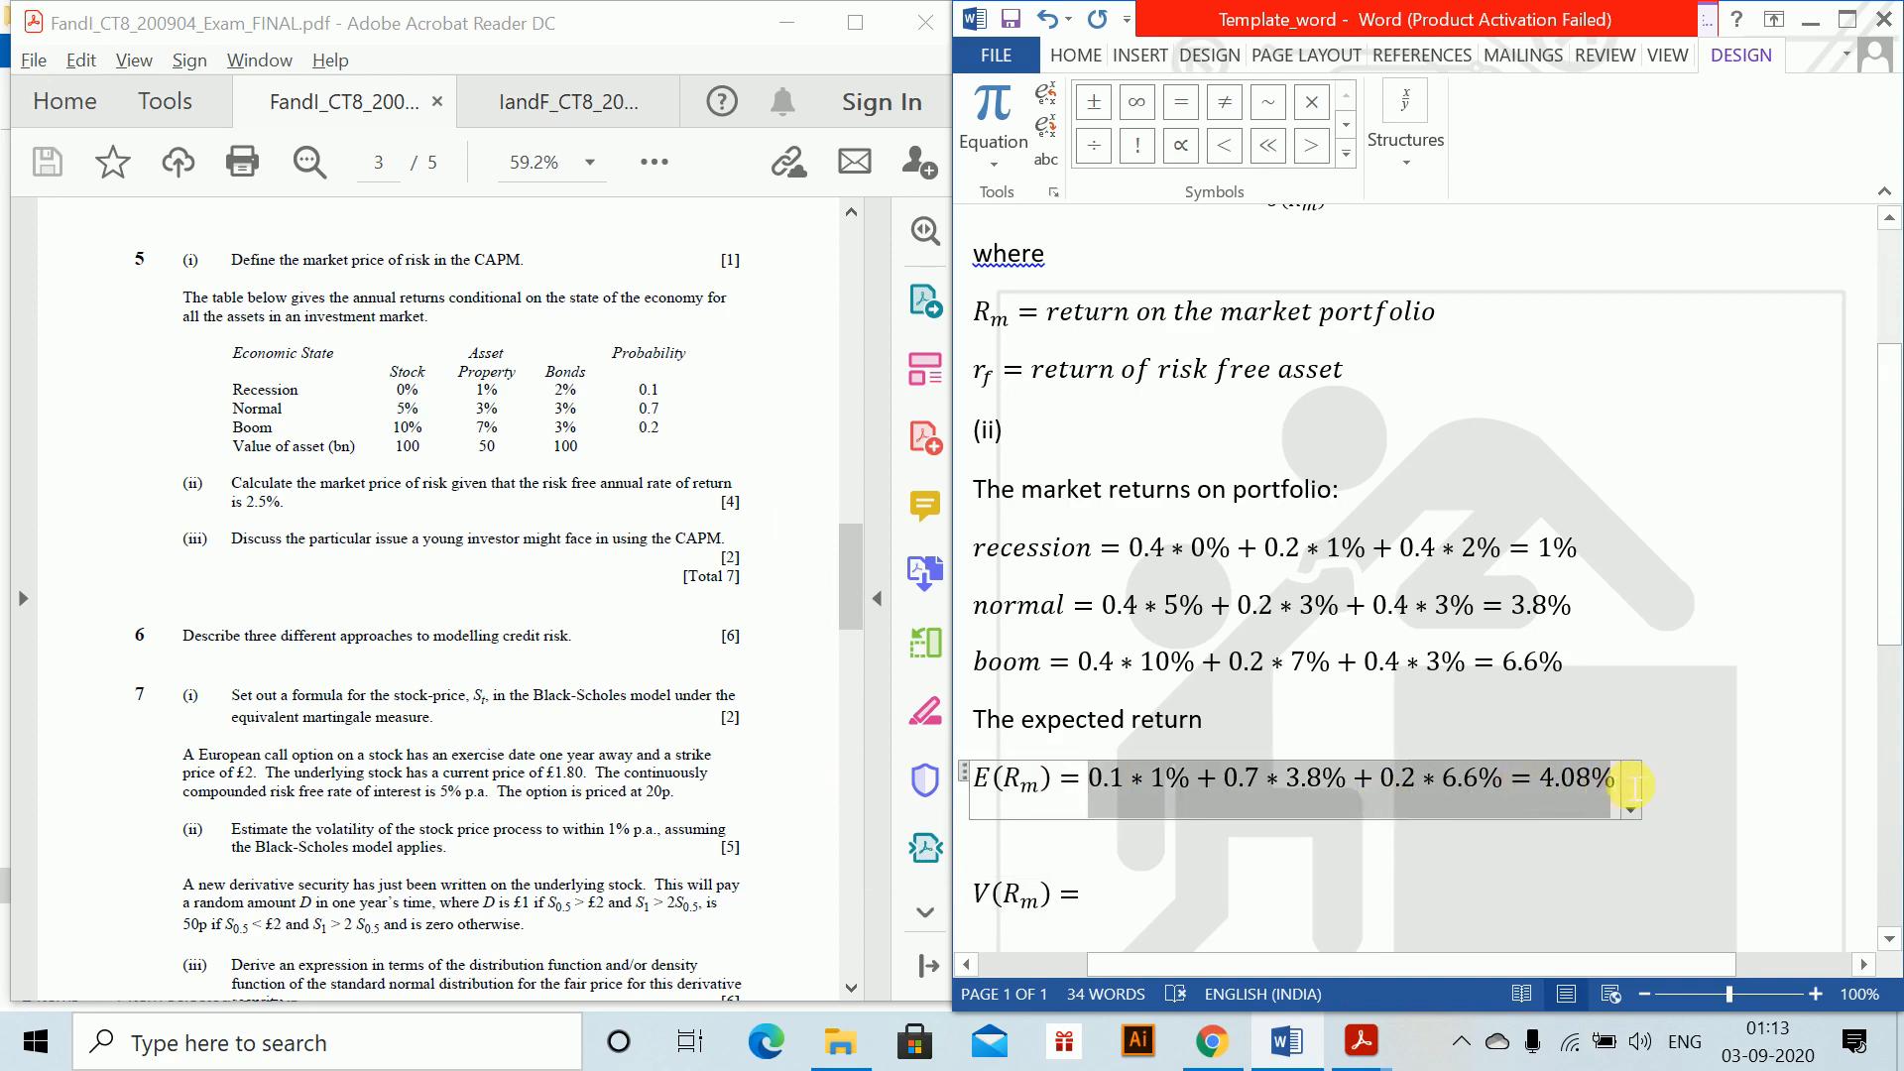
{"action": "left_click", "coordinate": [1166, 920]}
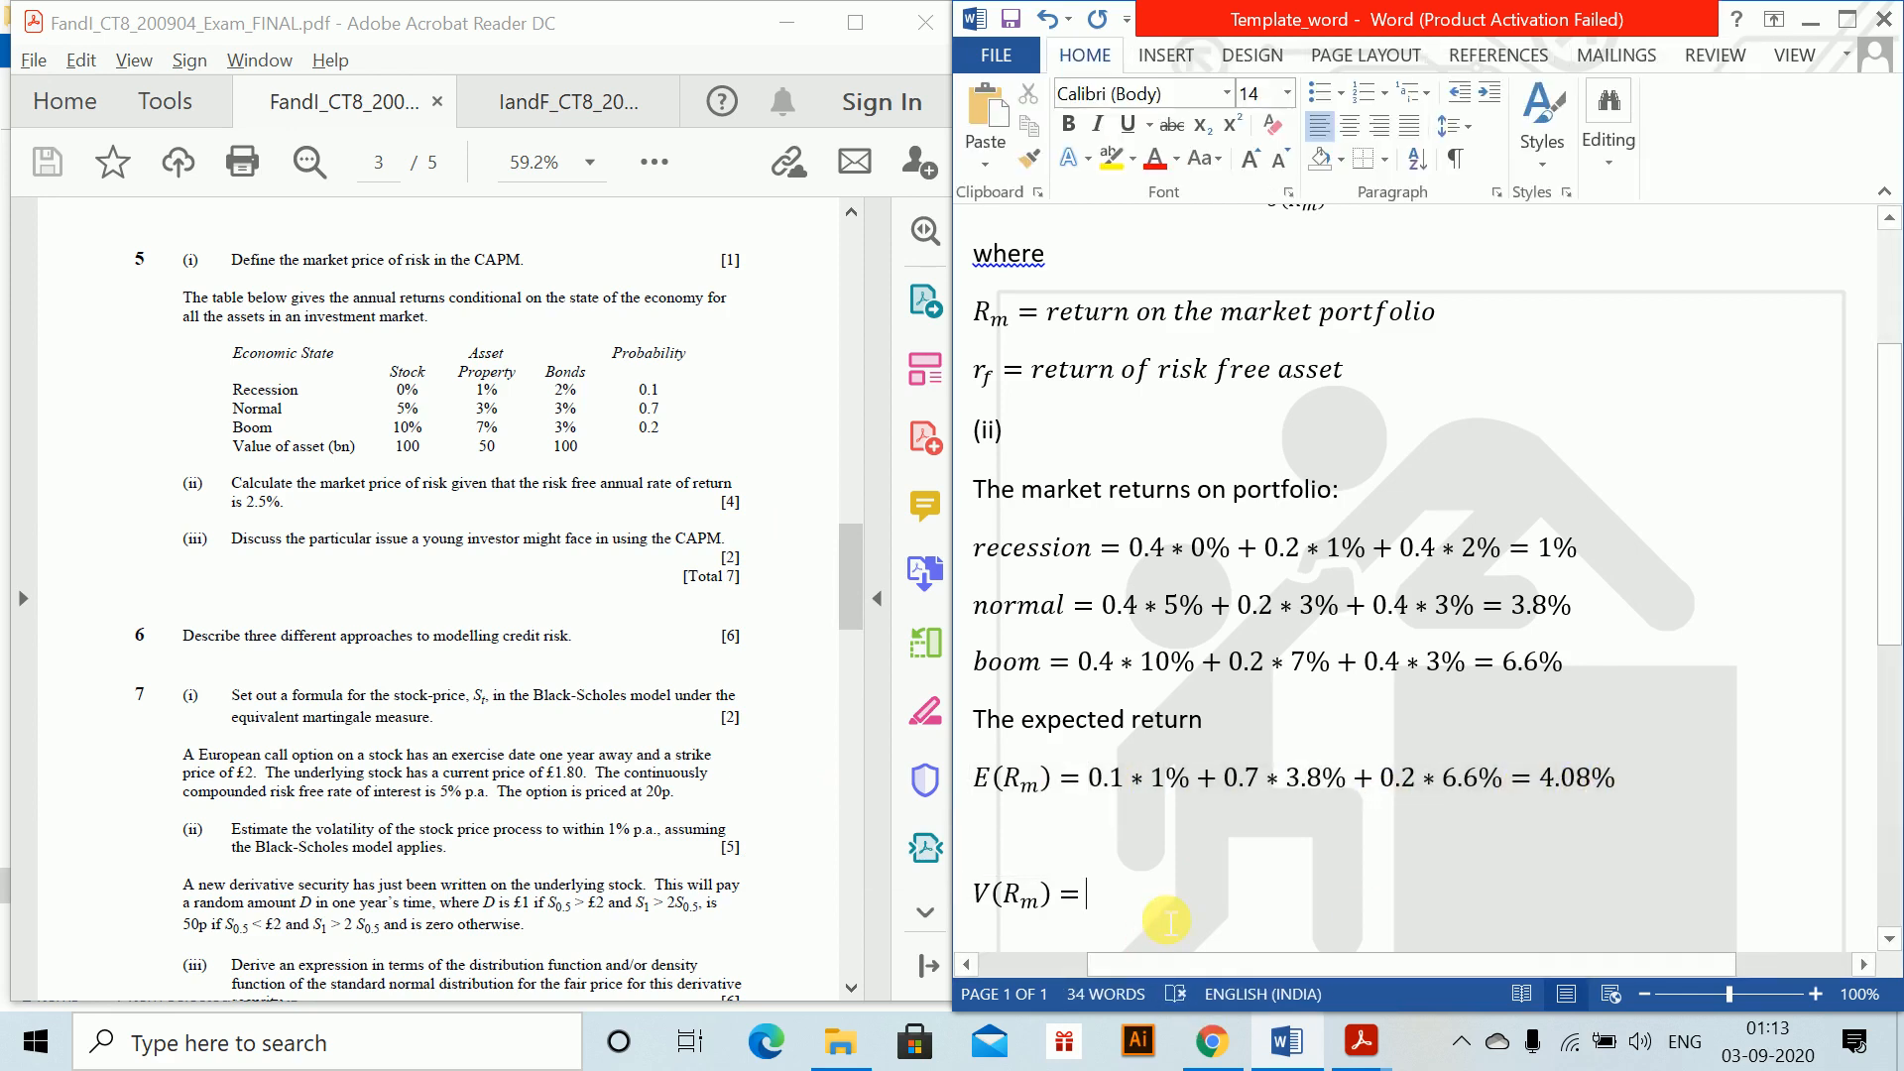
{"action": "key", "text": "ctrl+v"}
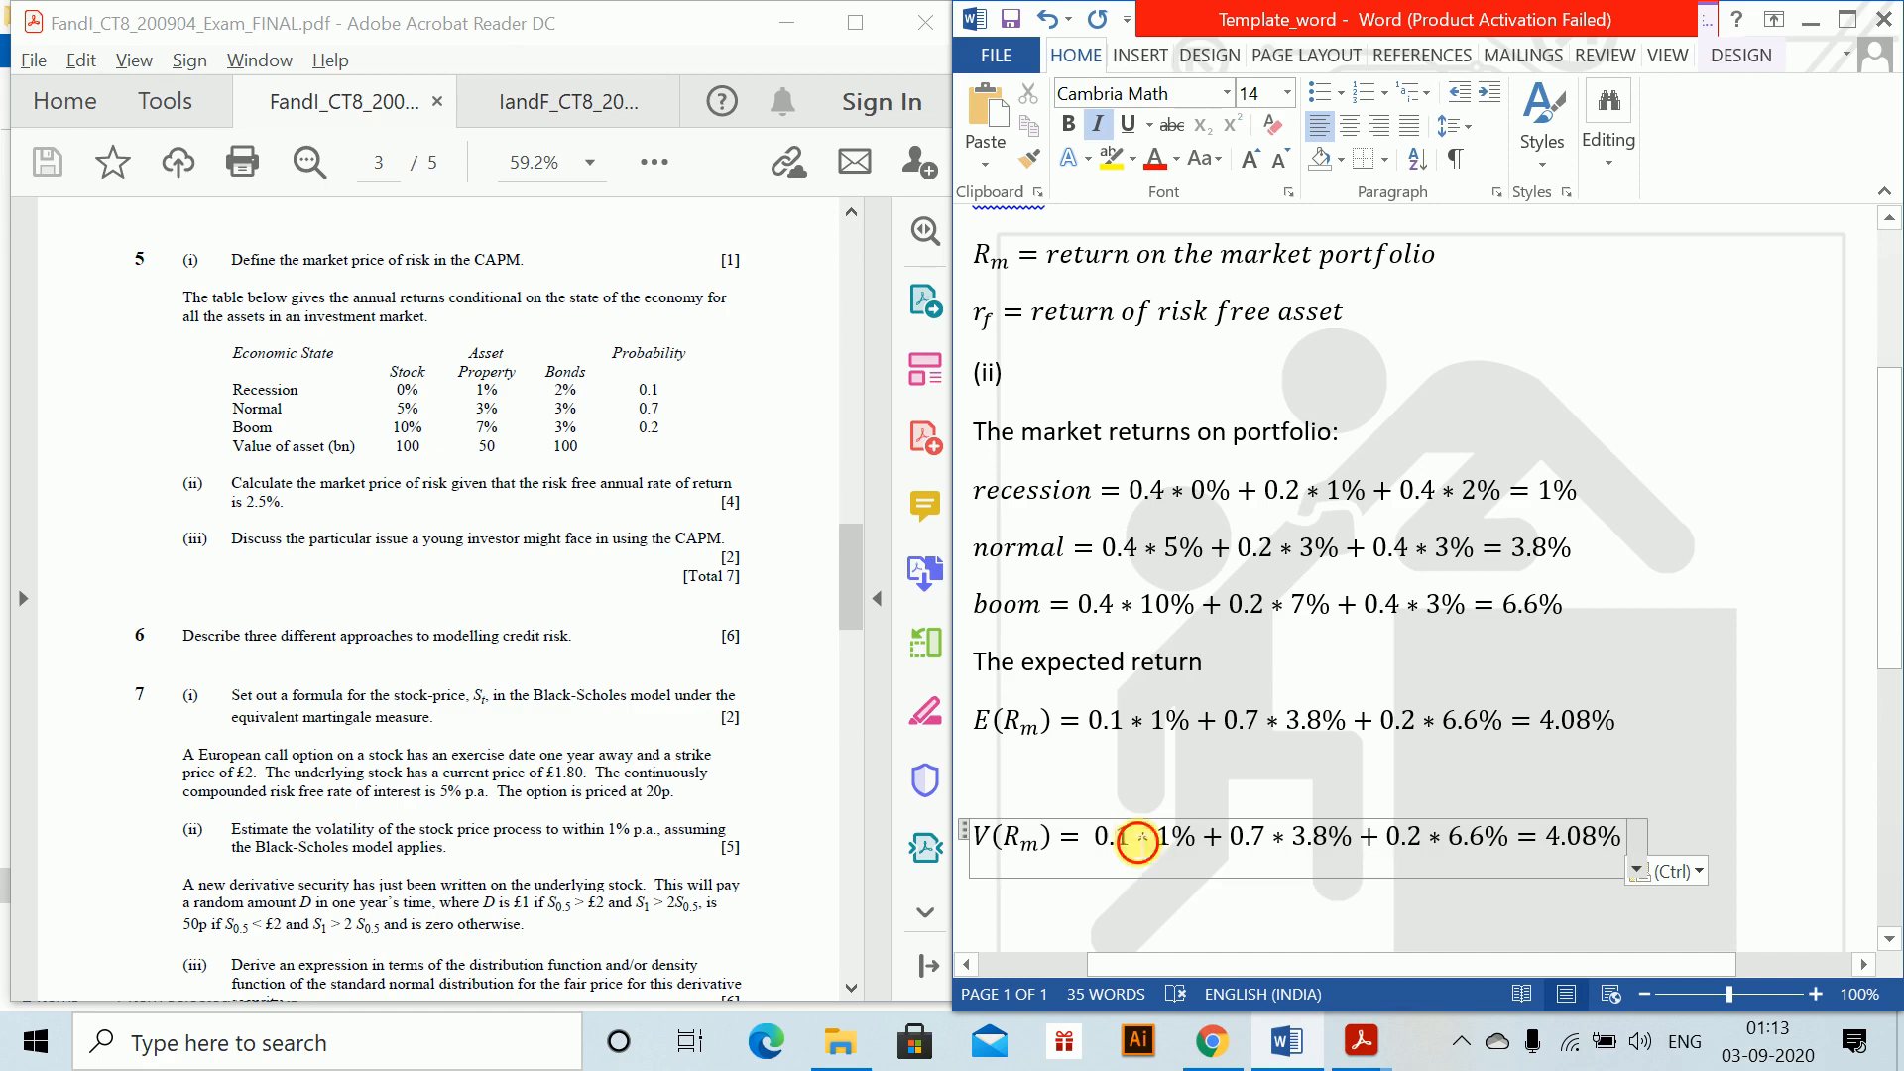
Enclose the 0.1 factor in the V(R_m) equation in parentheses.
{"action": "left_click", "coordinate": [1138, 842]}
{"action": "type", "text": ")"}
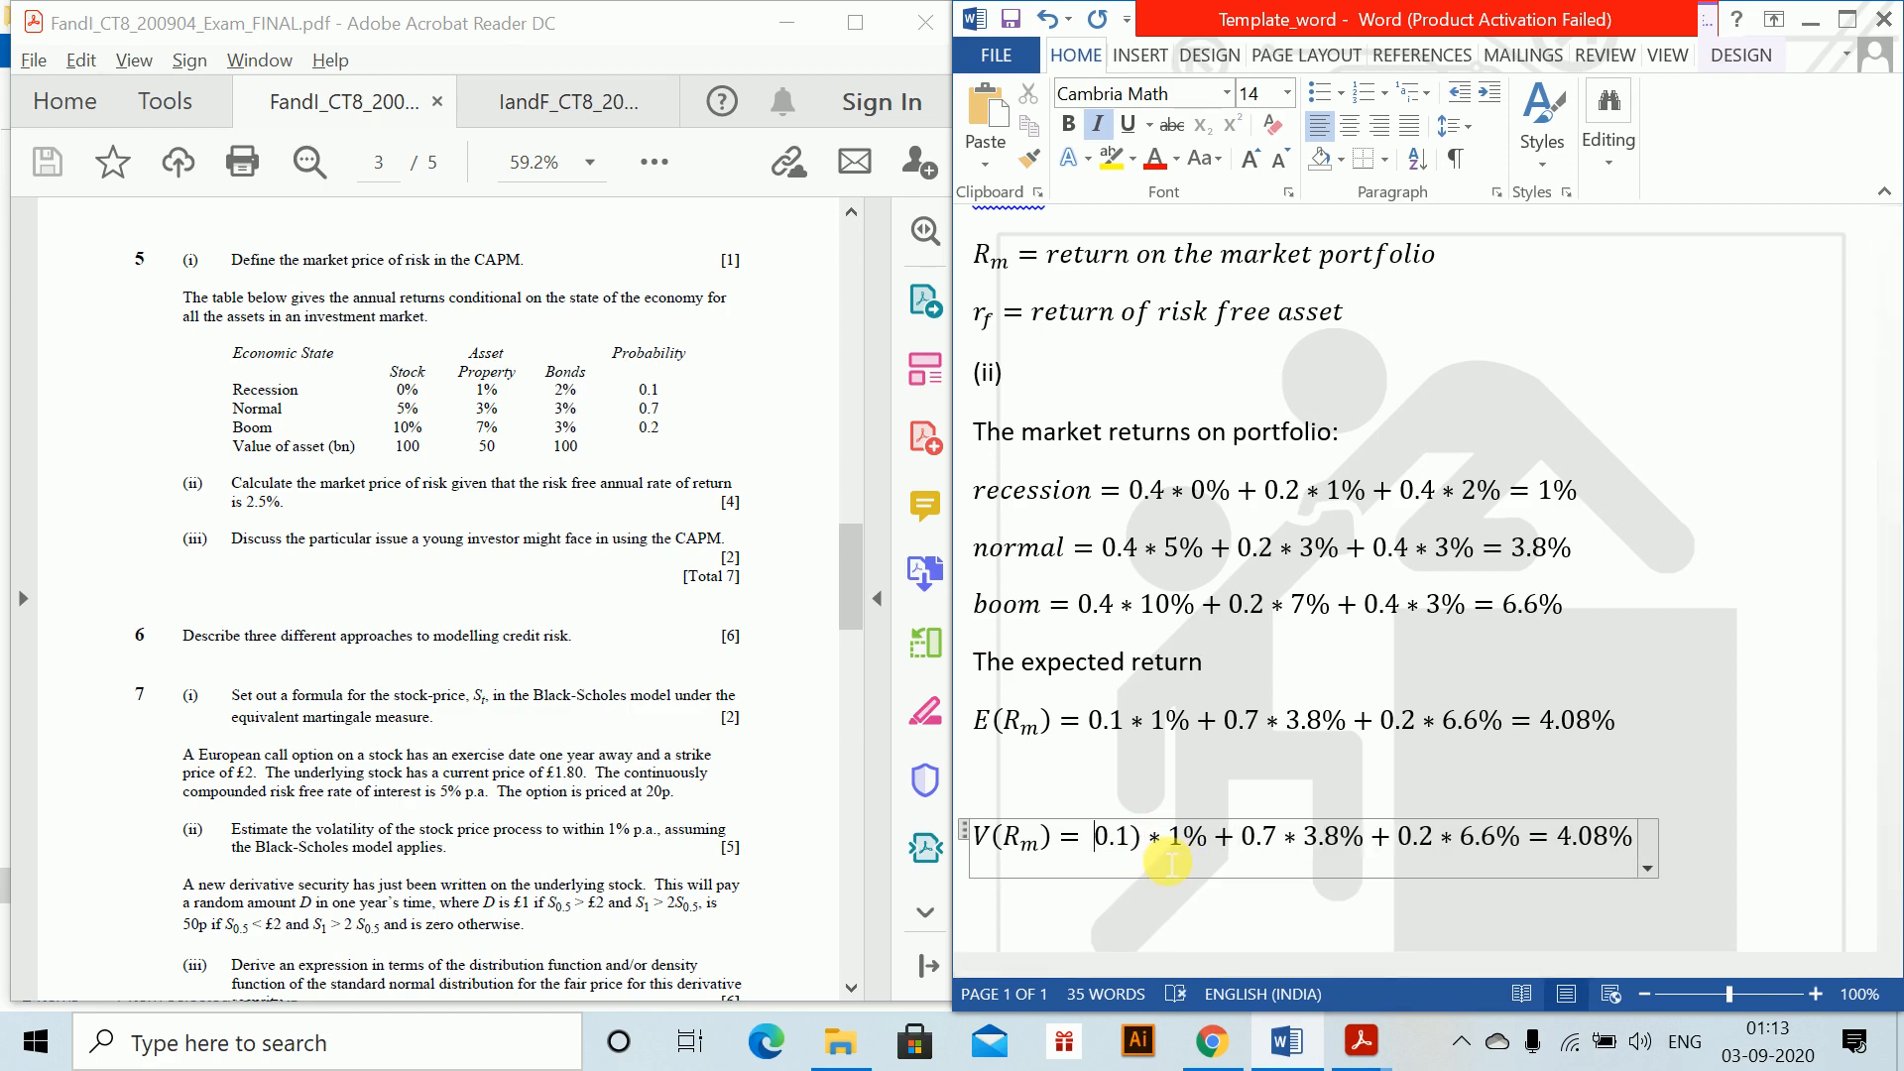
{"action": "key", "text": "Left"}
{"action": "key", "text": "Left"}
{"action": "key", "text": "Left"}
{"action": "key", "text": "Left"}
{"action": "type", "text": "("}
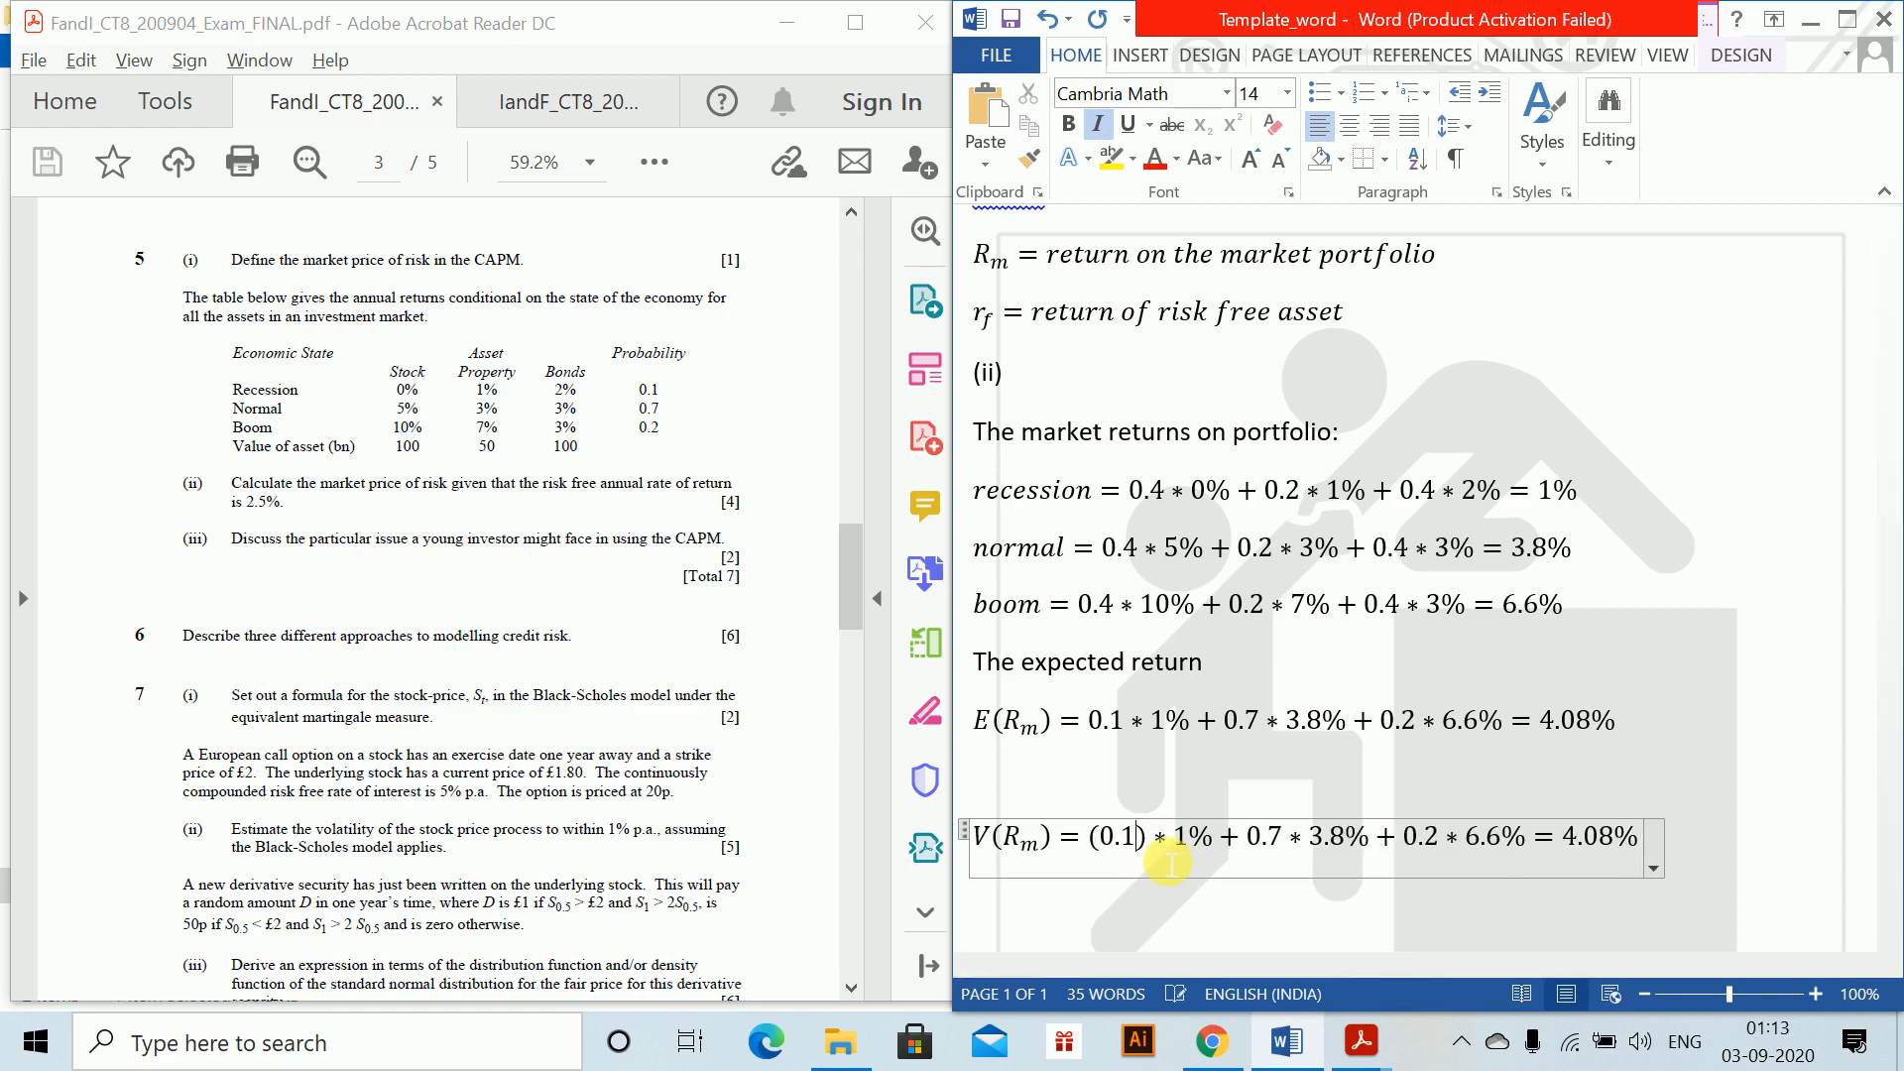
{"action": "type", "text": "^2"}
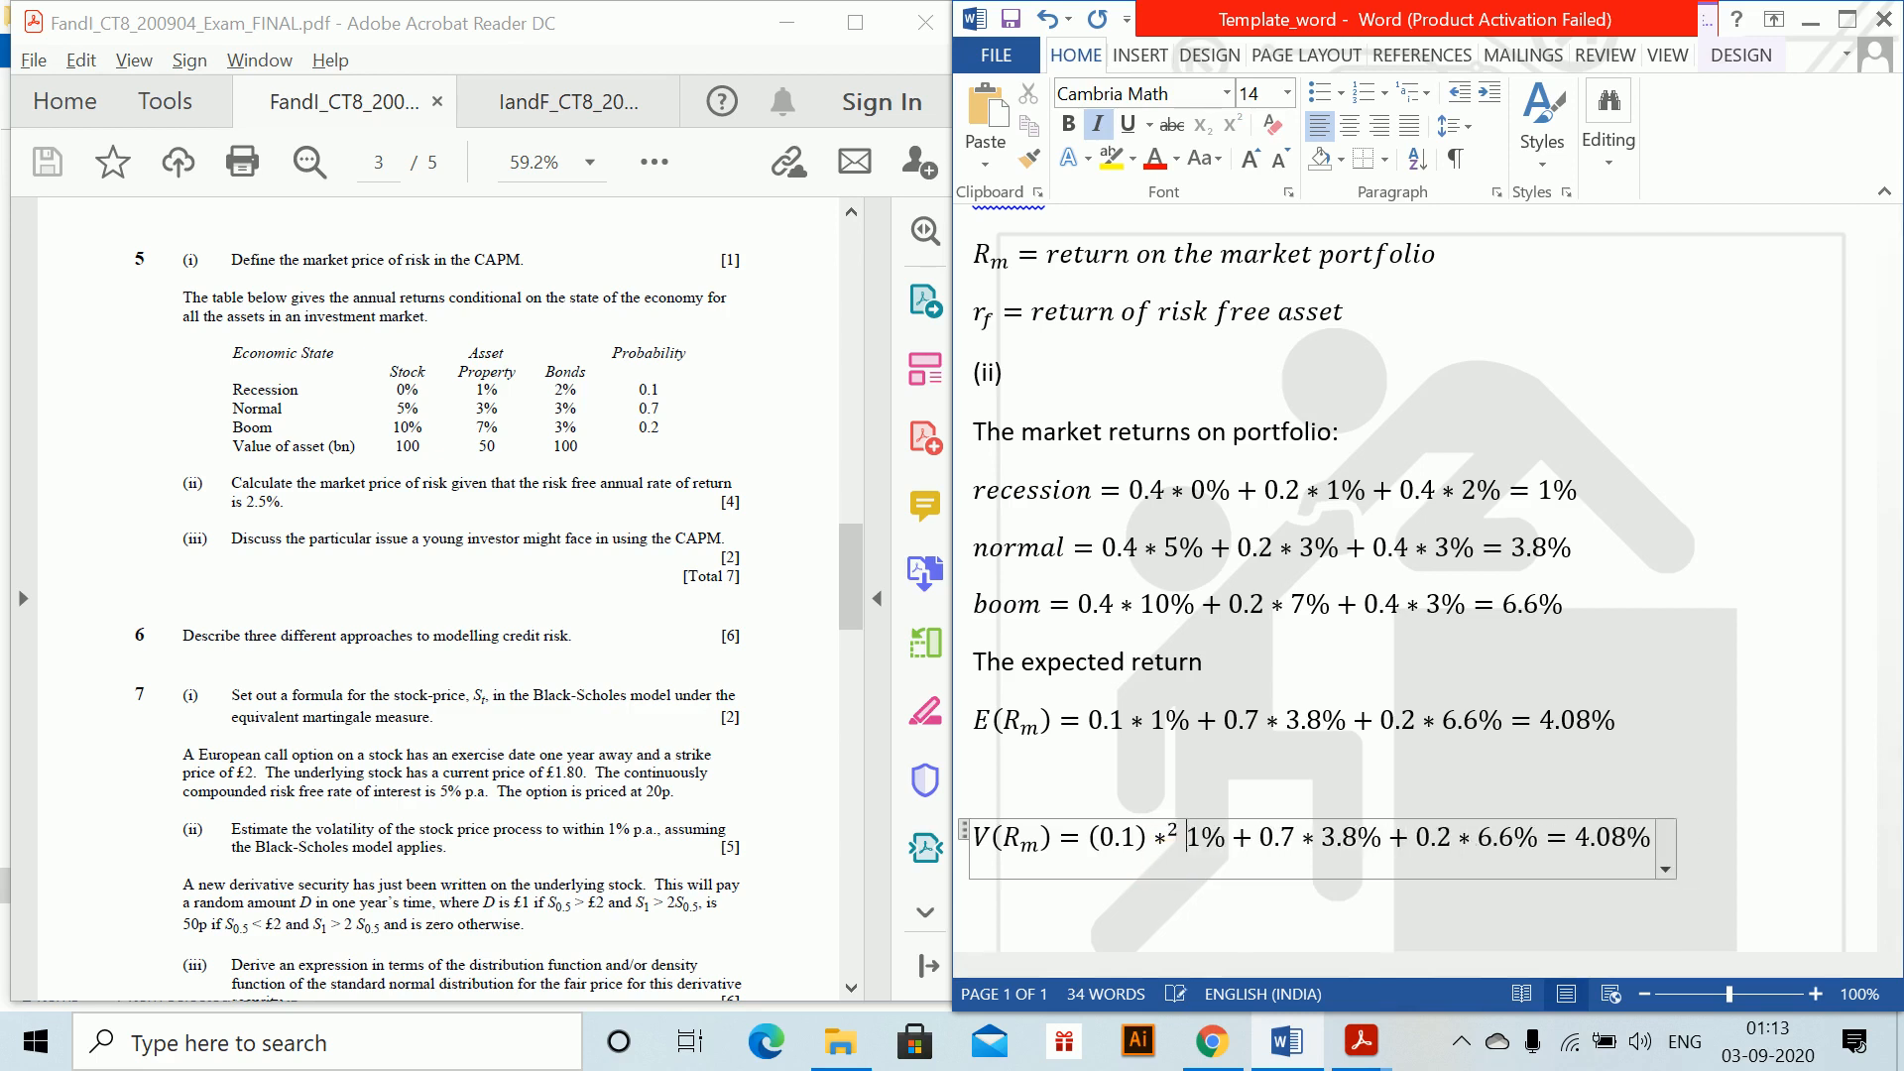
{"action": "key", "text": "ctrl+z"}
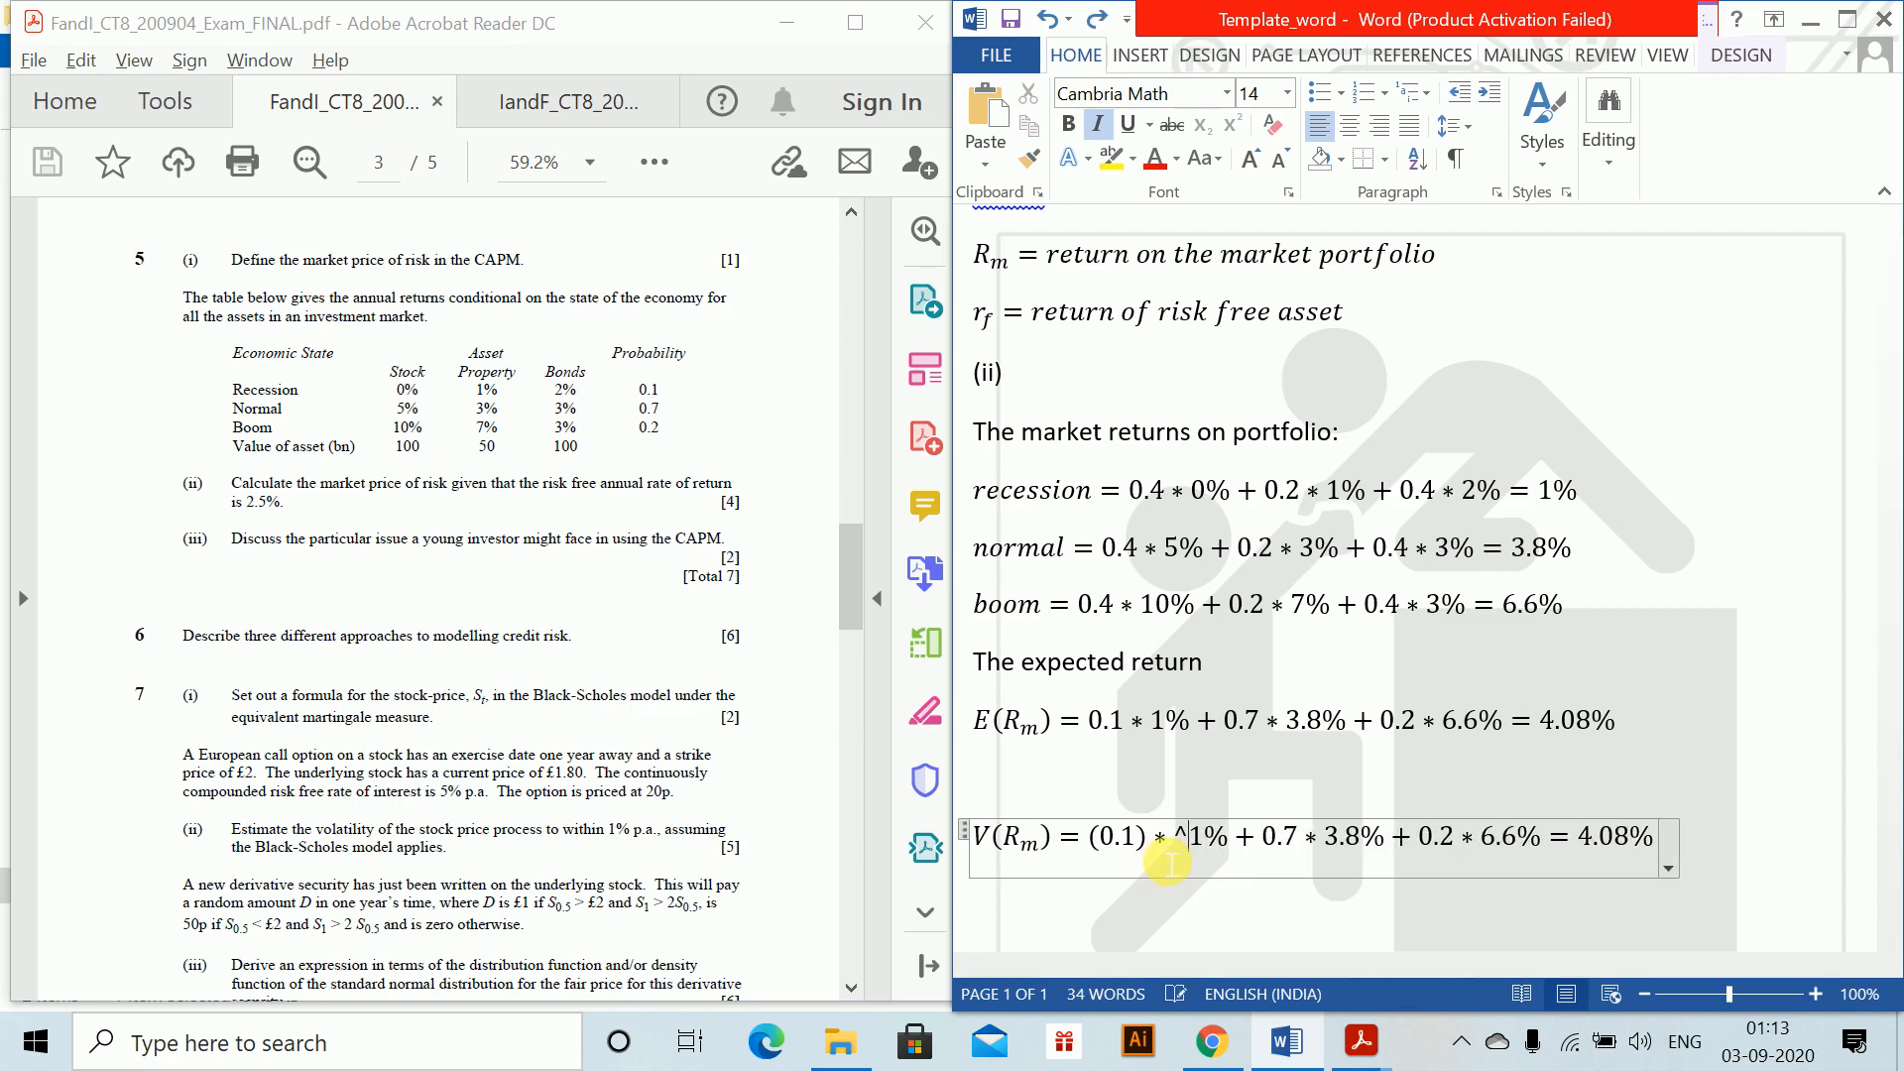
{"action": "key", "text": "BackSpace"}
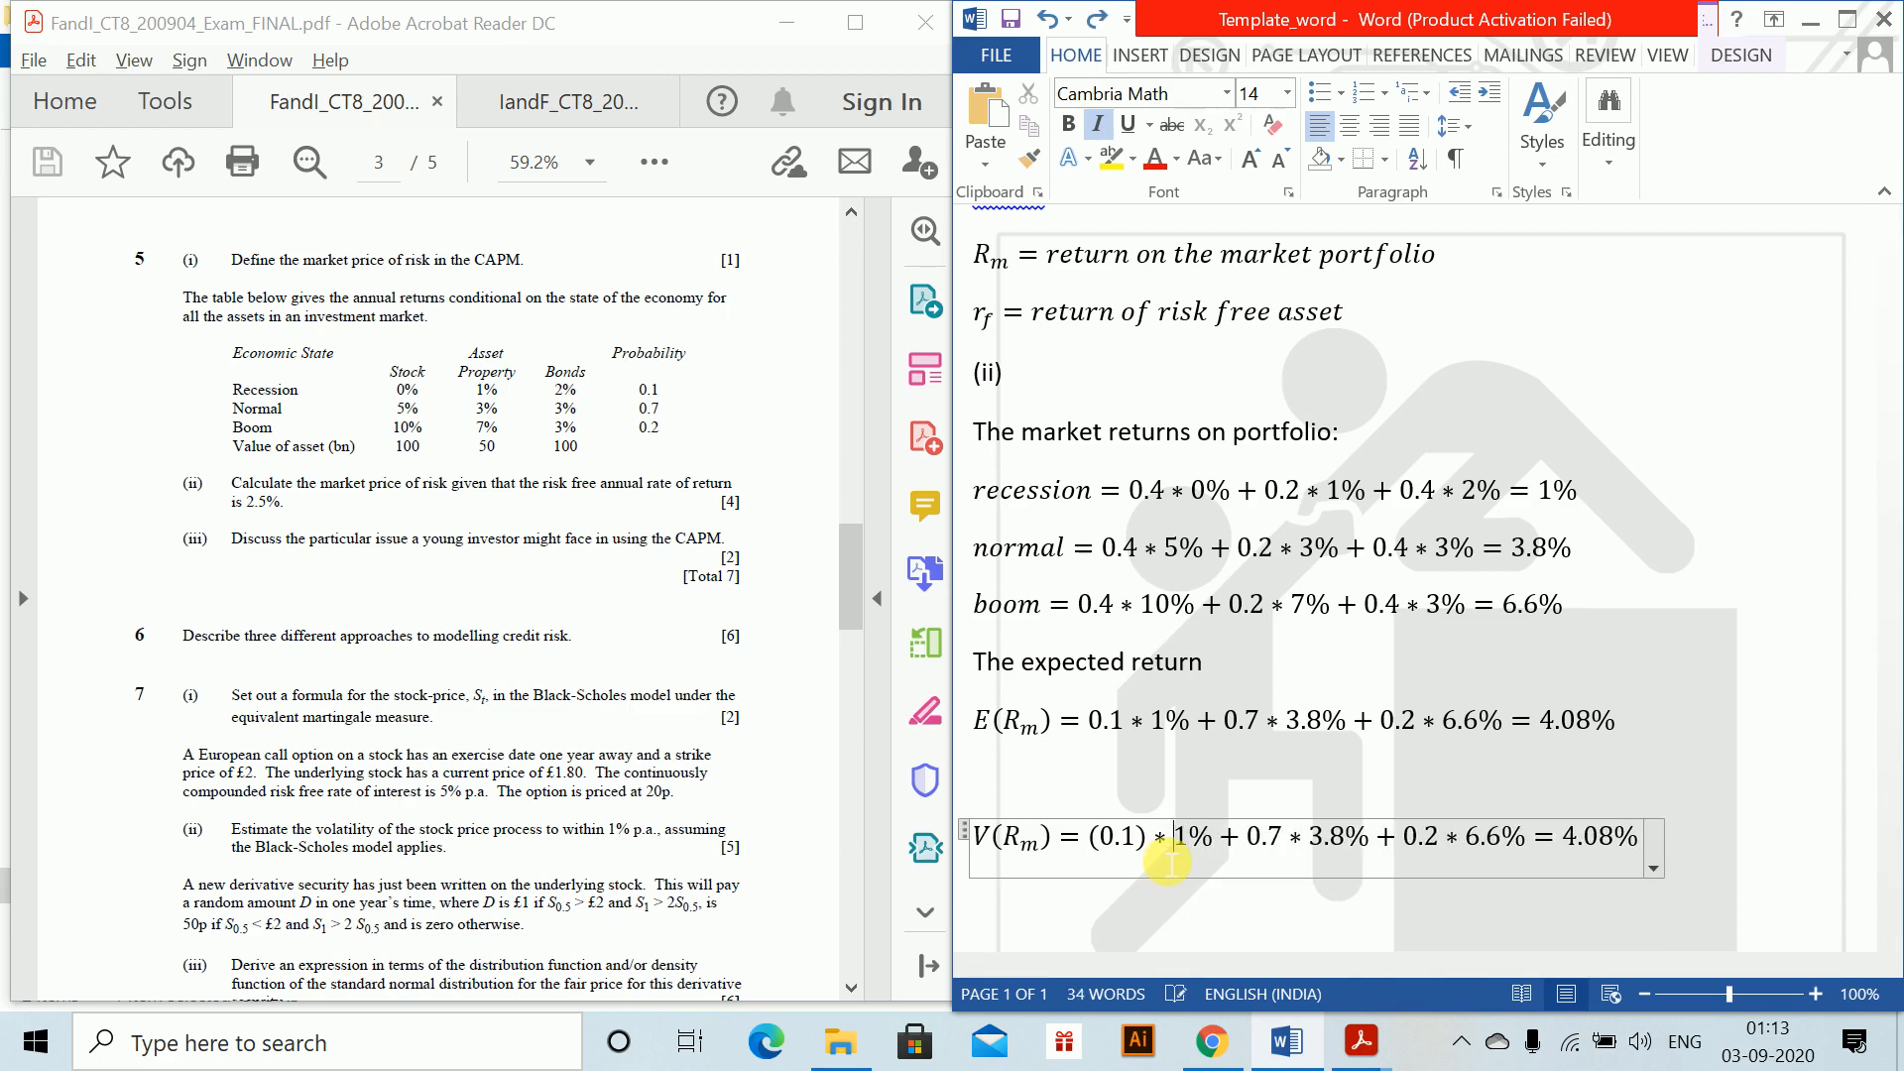
{"action": "key", "text": "ctrl+z"}
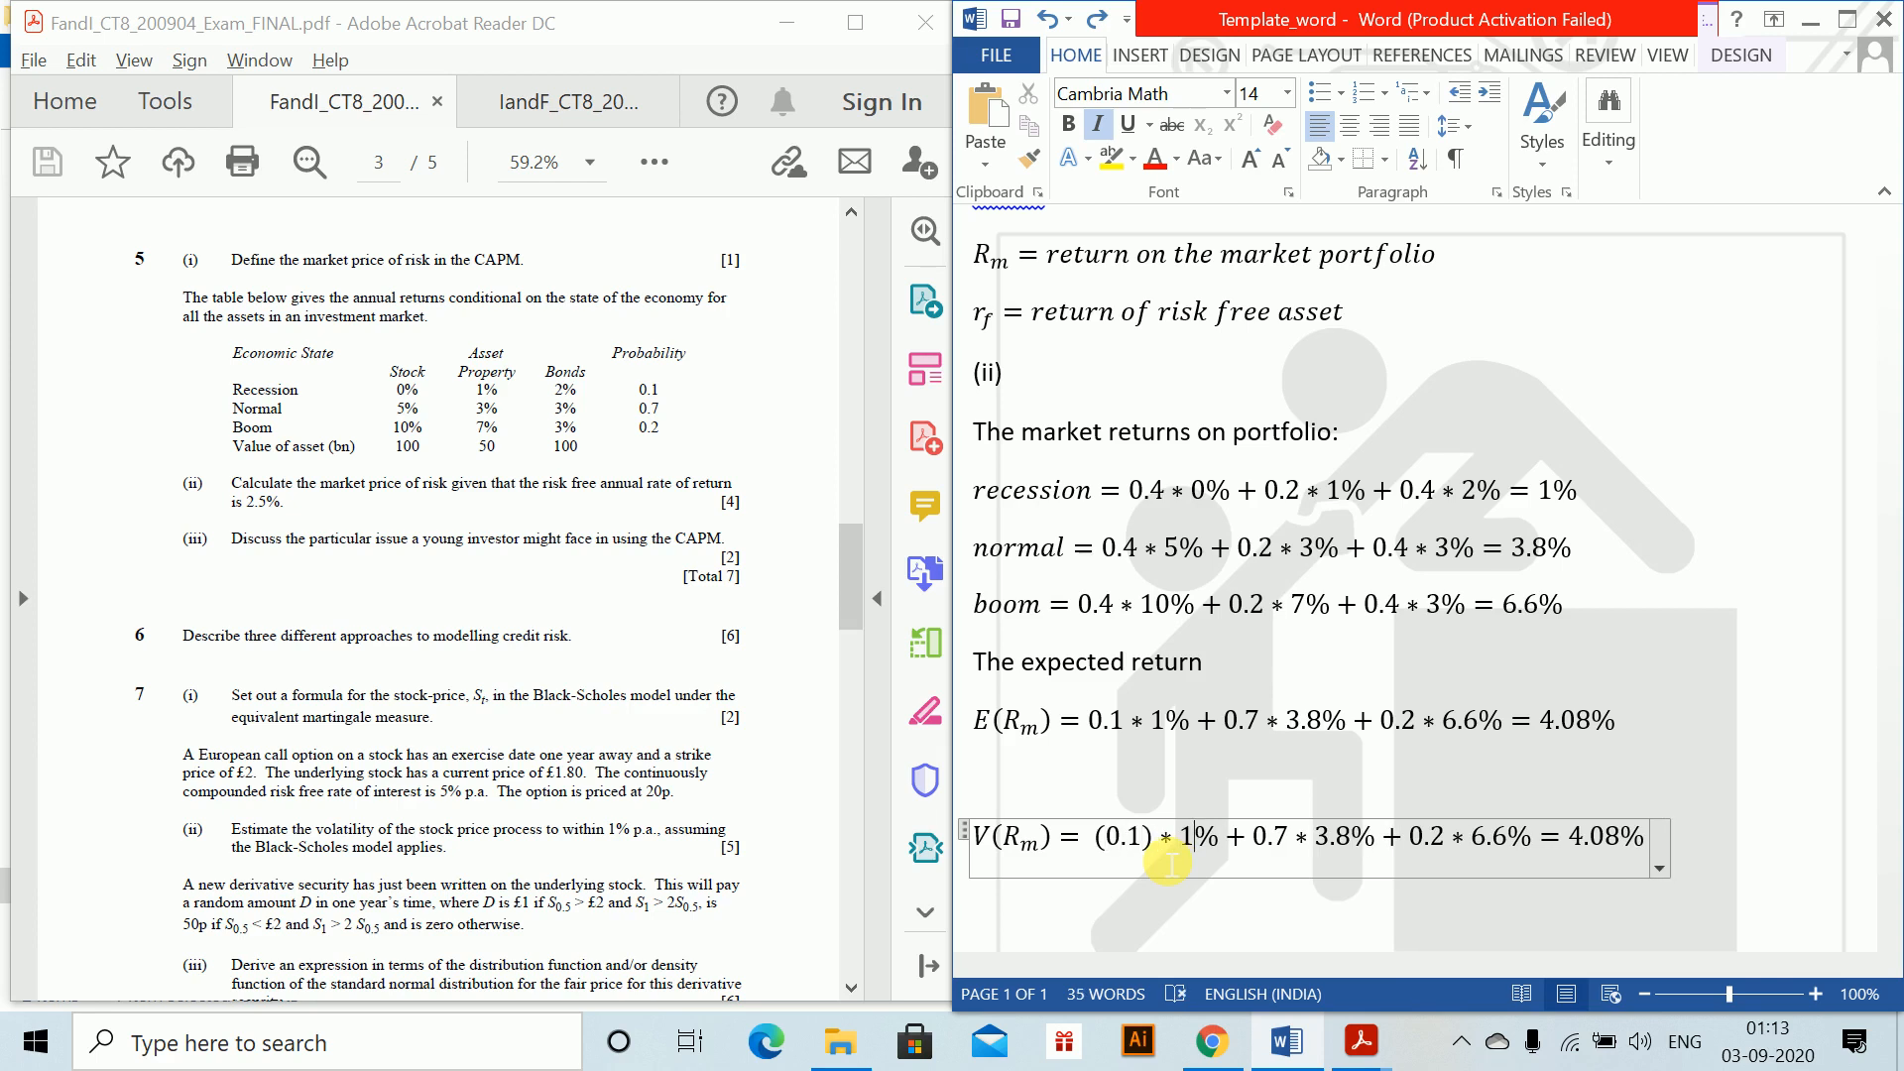
Put 1% and 3.8% in the V(R_m) equation in parentheses and raise each to the power 2.
{"action": "type", "text": "("}
{"action": "key", "text": "Right"}
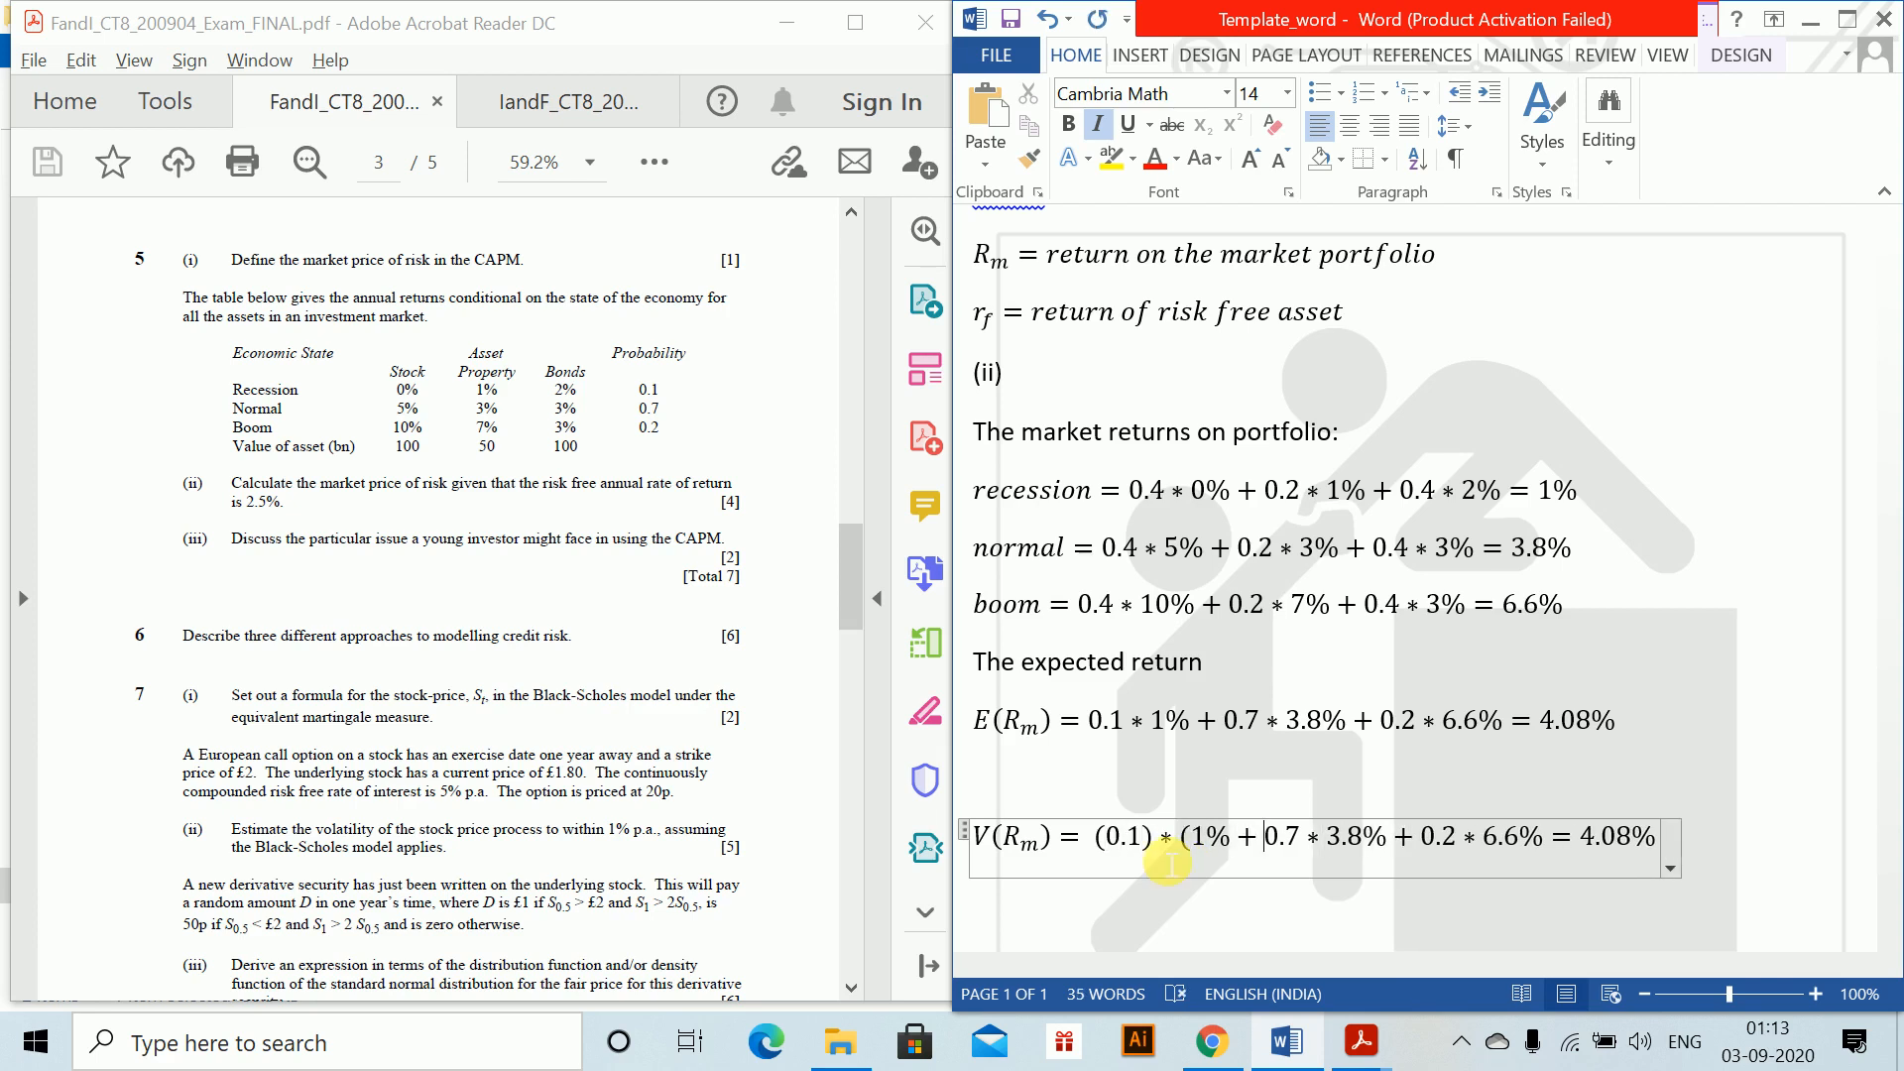
{"action": "type", "text": ")^2"}
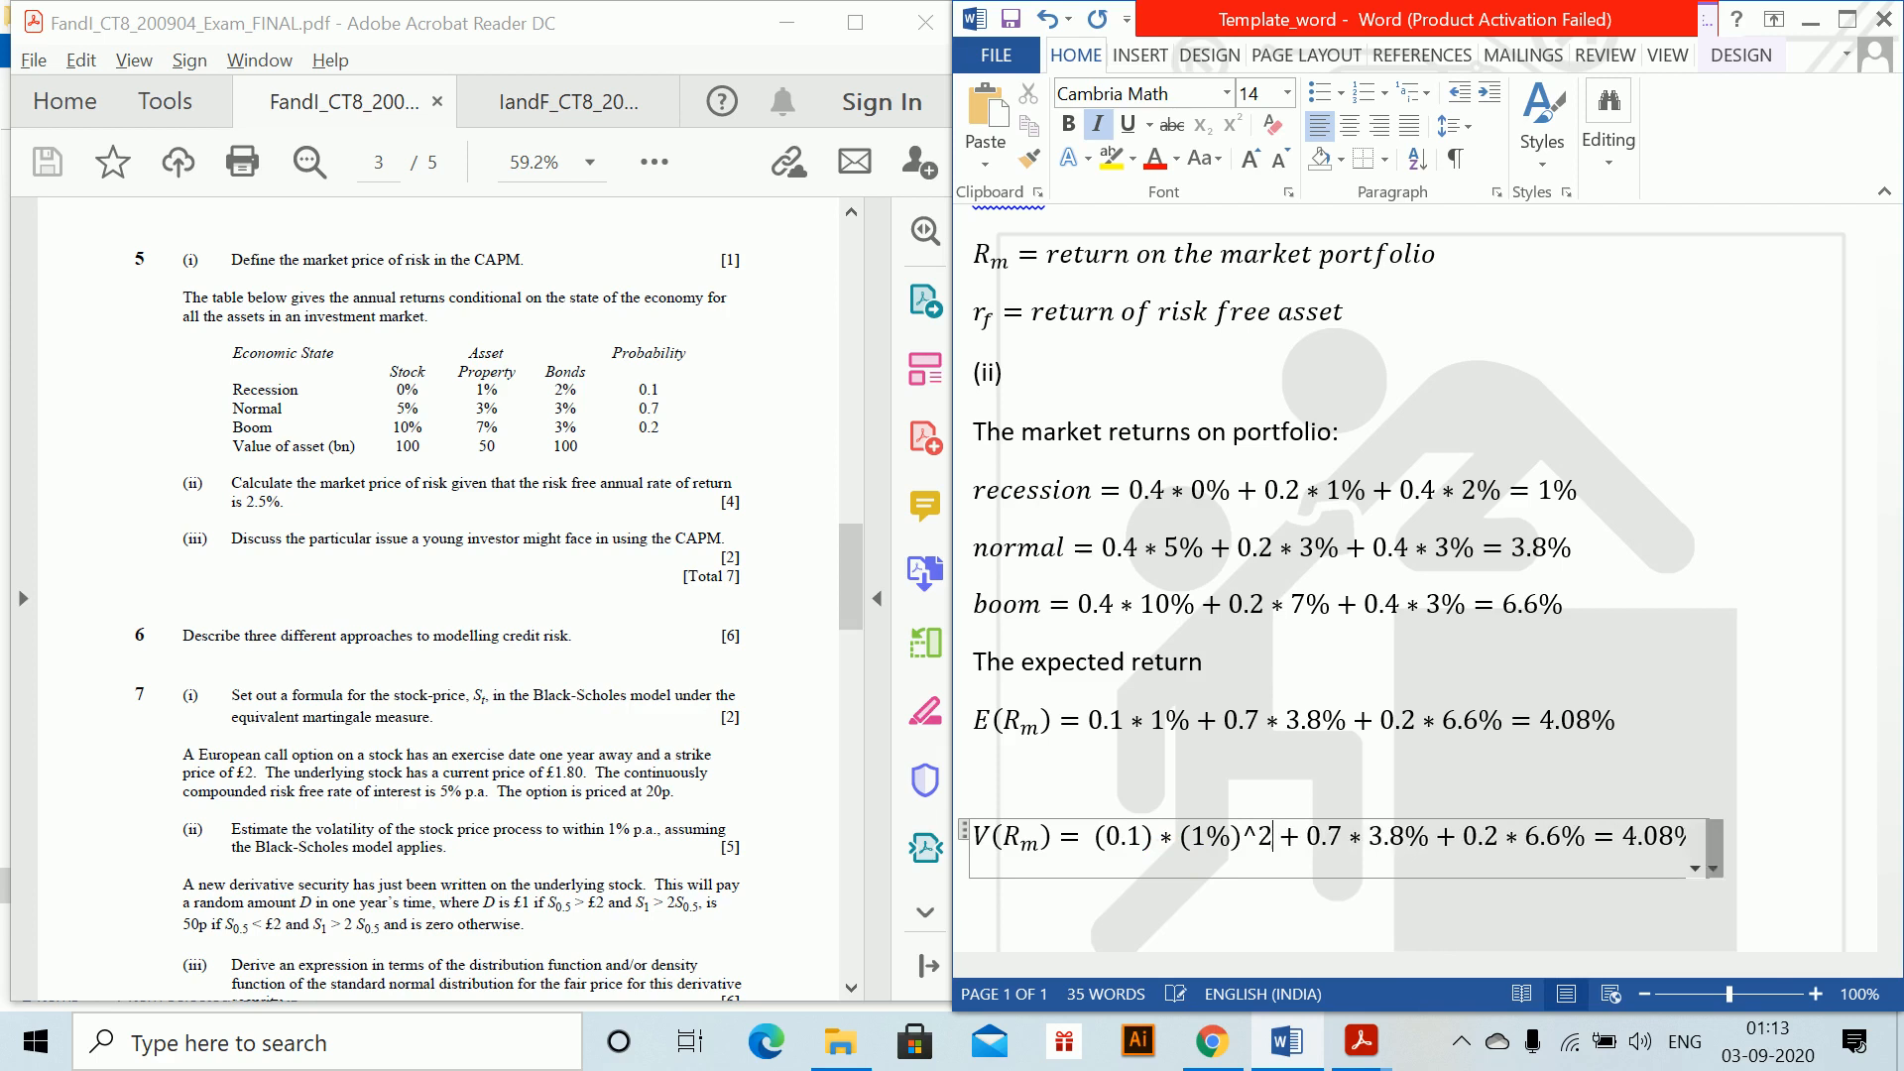
{"action": "key", "text": "Right"}
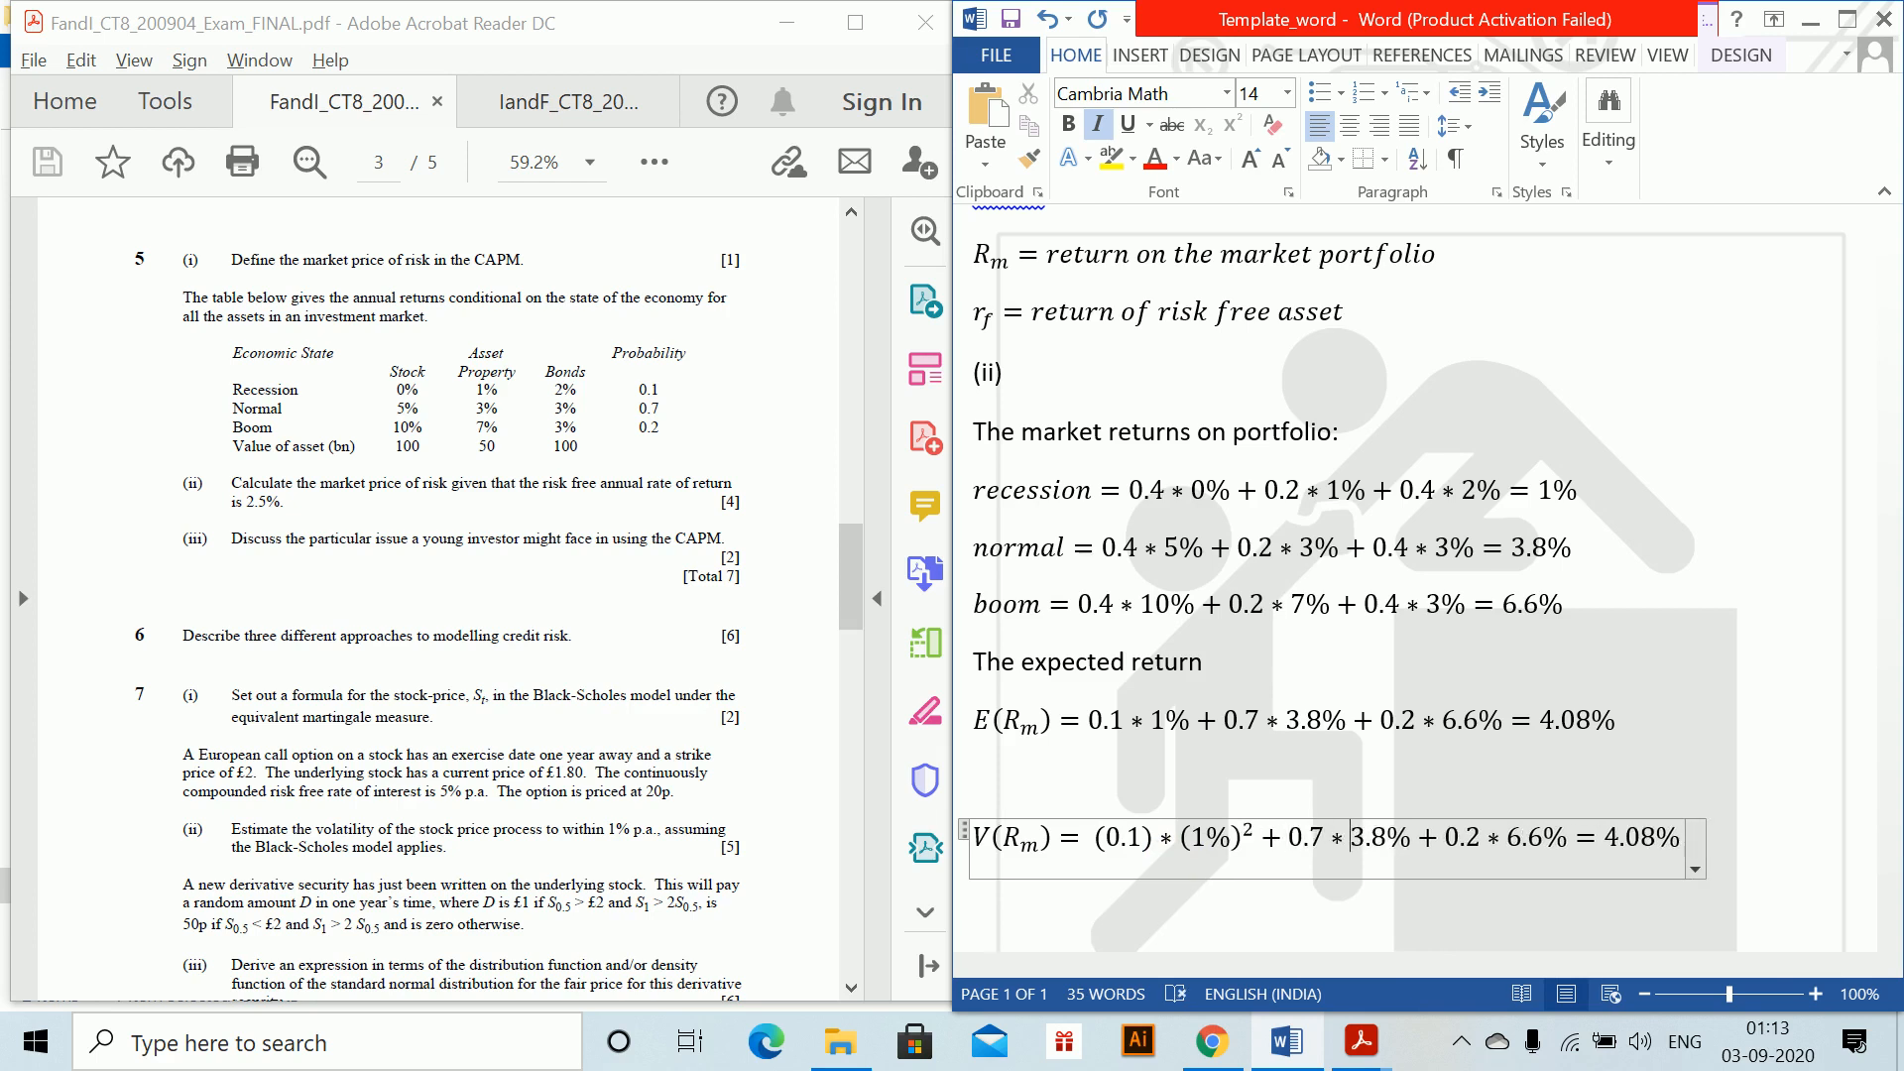
{"action": "type", "text": "("}
{"action": "key", "text": "Right"}
{"action": "type", "text": ")^2"}
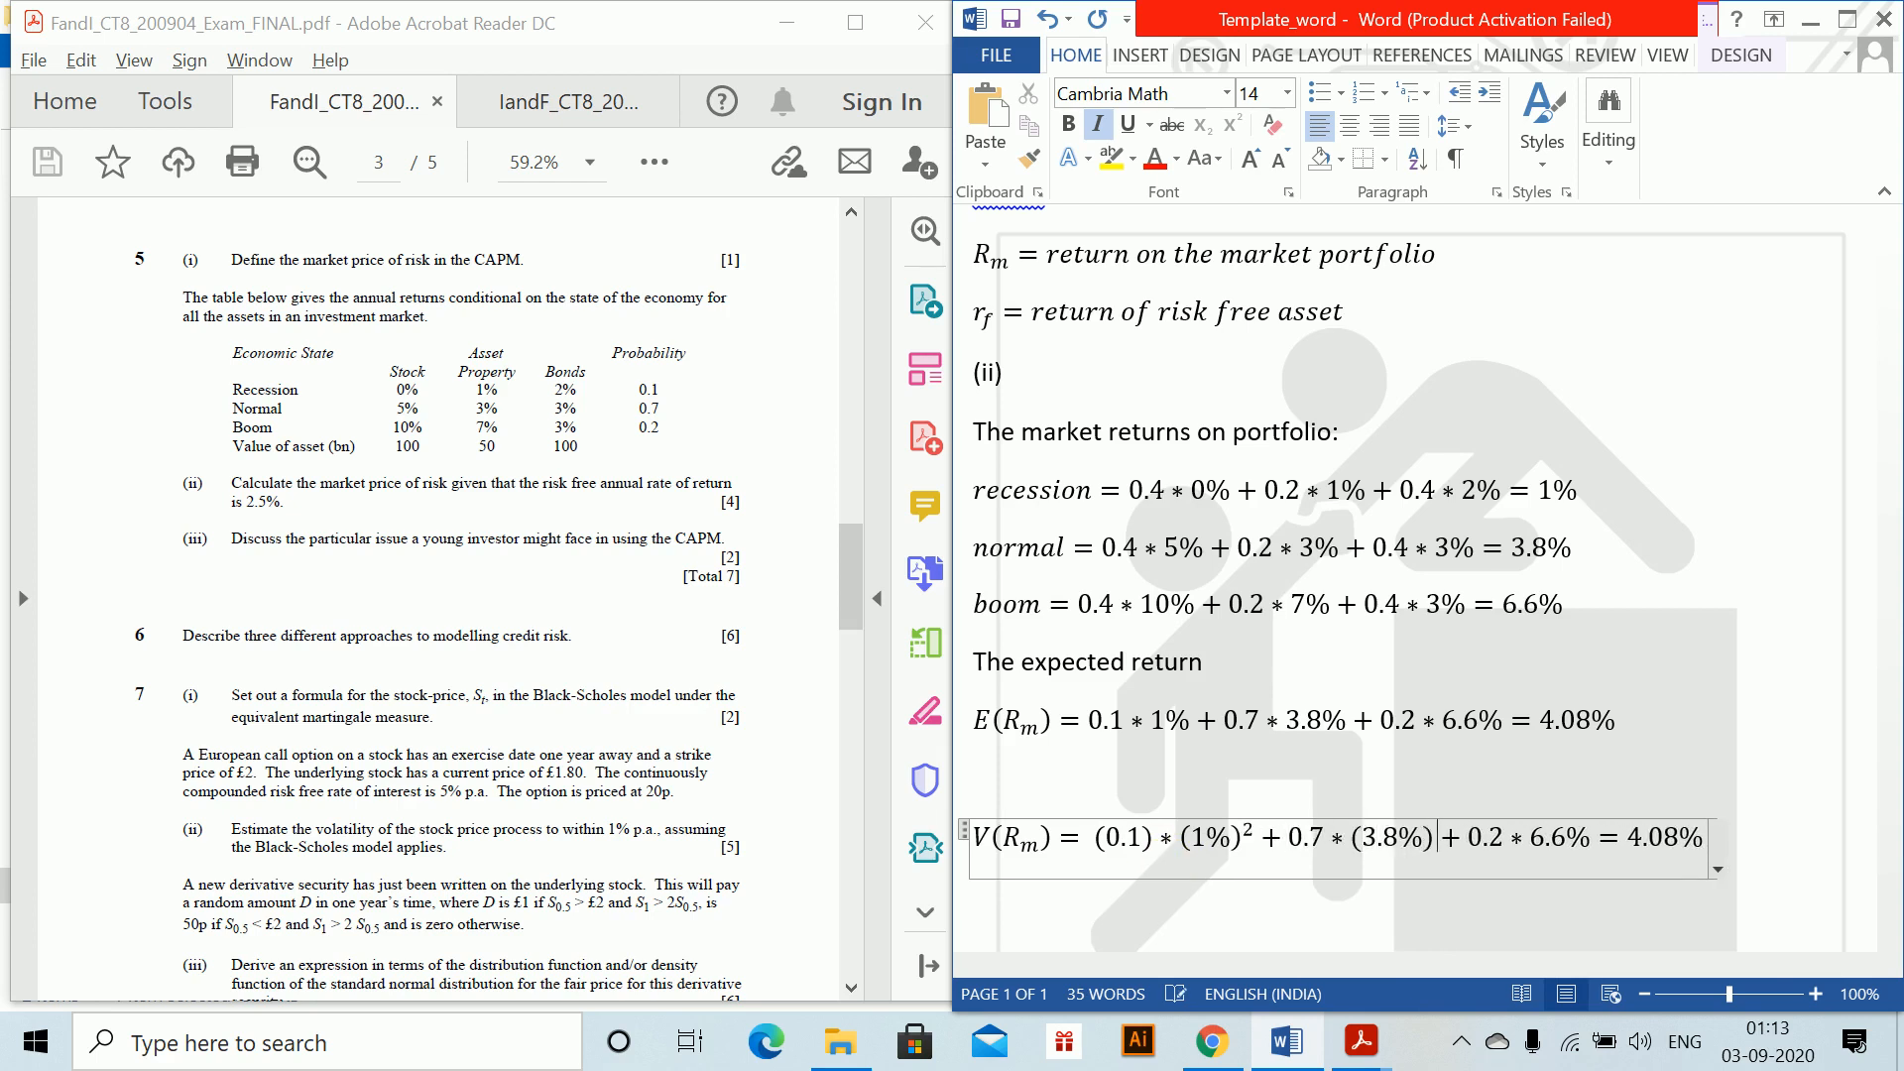
Put 6.6% in the V(R_m) equation in parentheses and square it.
{"action": "key", "text": "Right"}
{"action": "key", "text": "Right"}
{"action": "key", "text": "Right"}
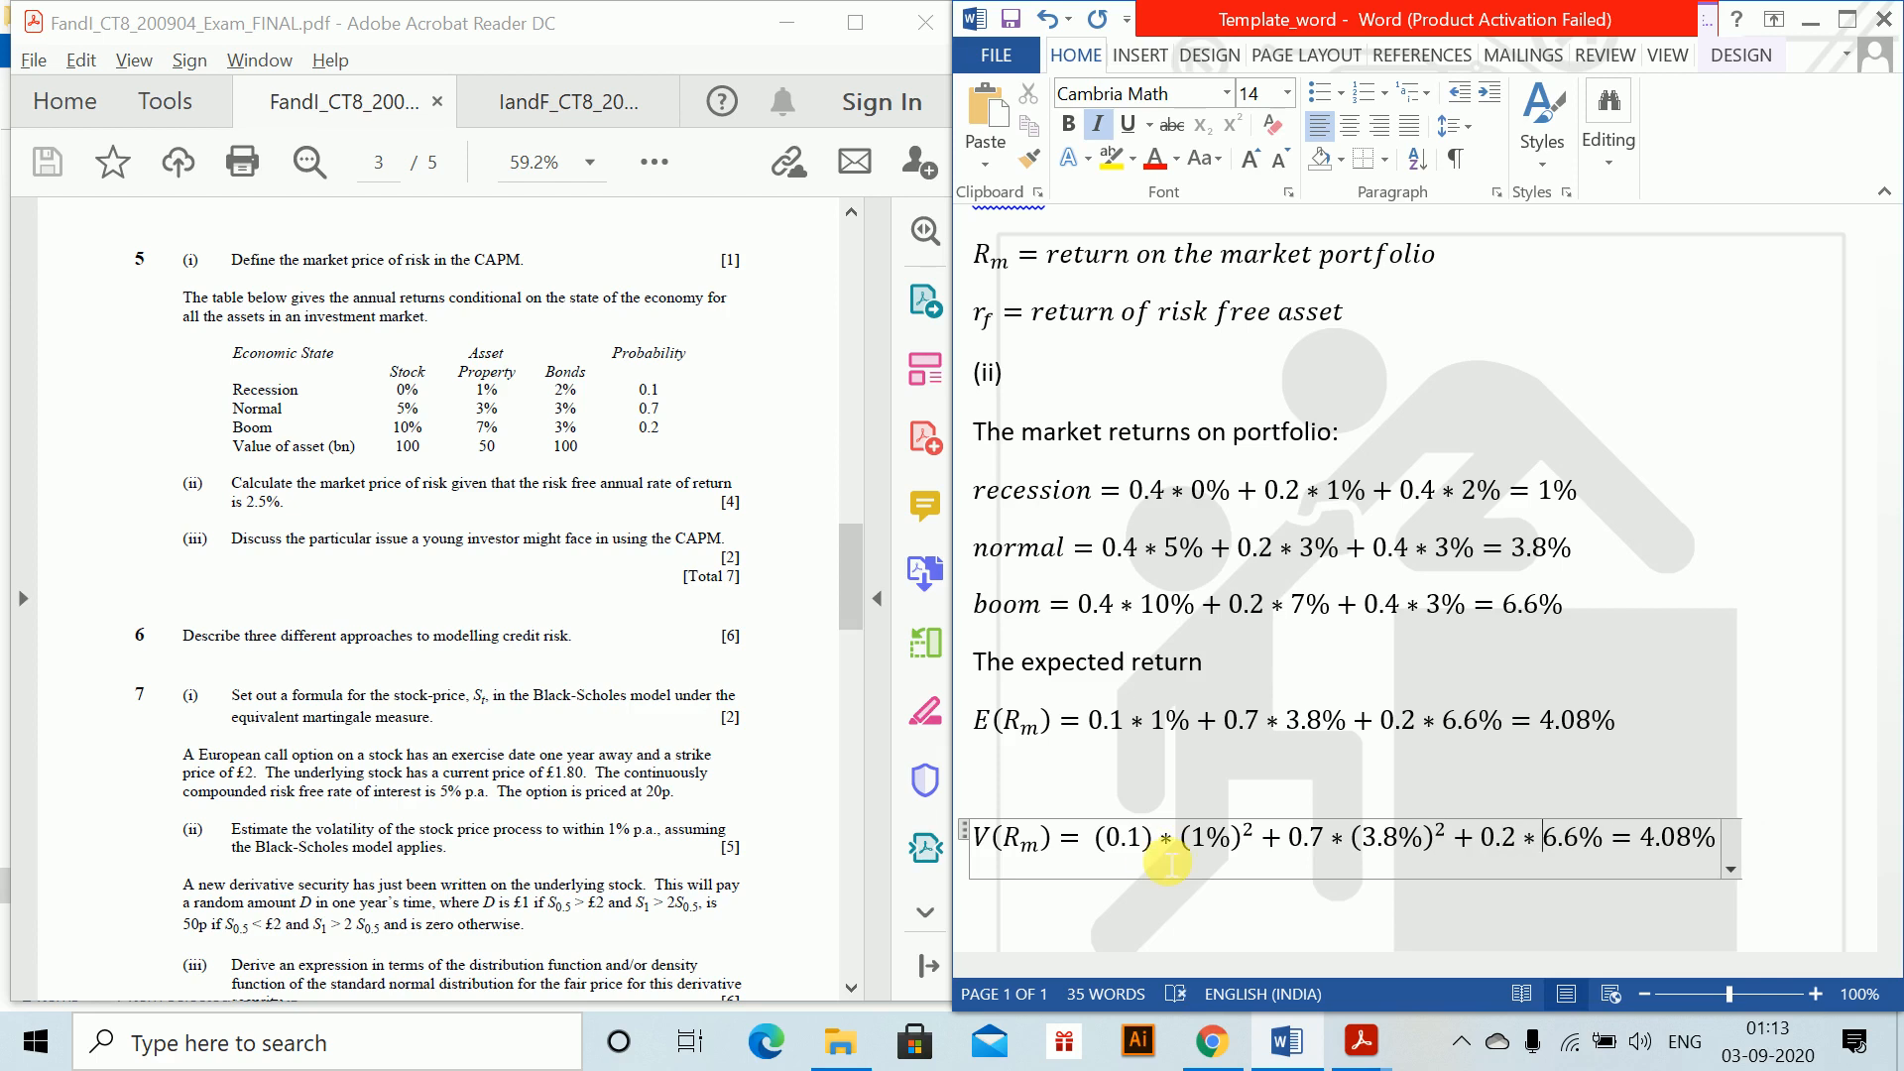
{"action": "type", "text": "("}
{"action": "key", "text": "Right"}
{"action": "key", "text": "Right"}
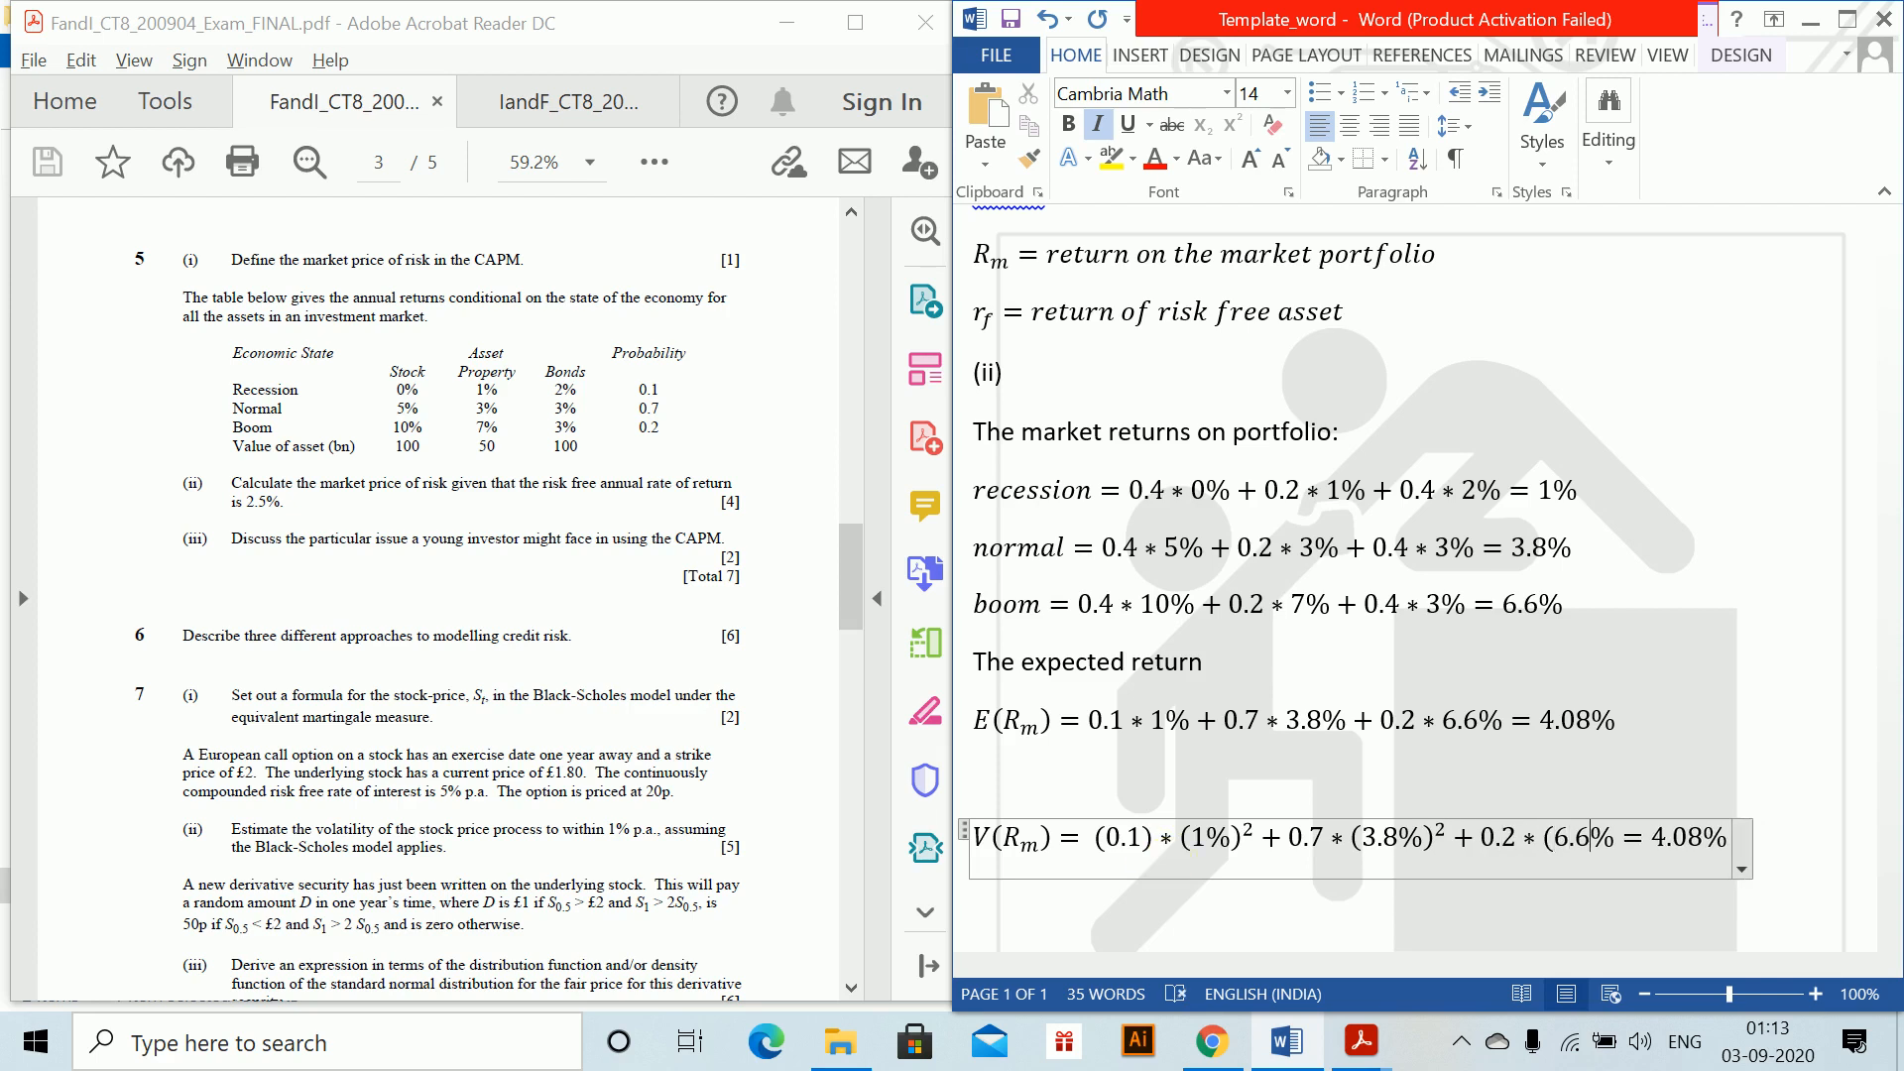
{"action": "type", "text": ")^2"}
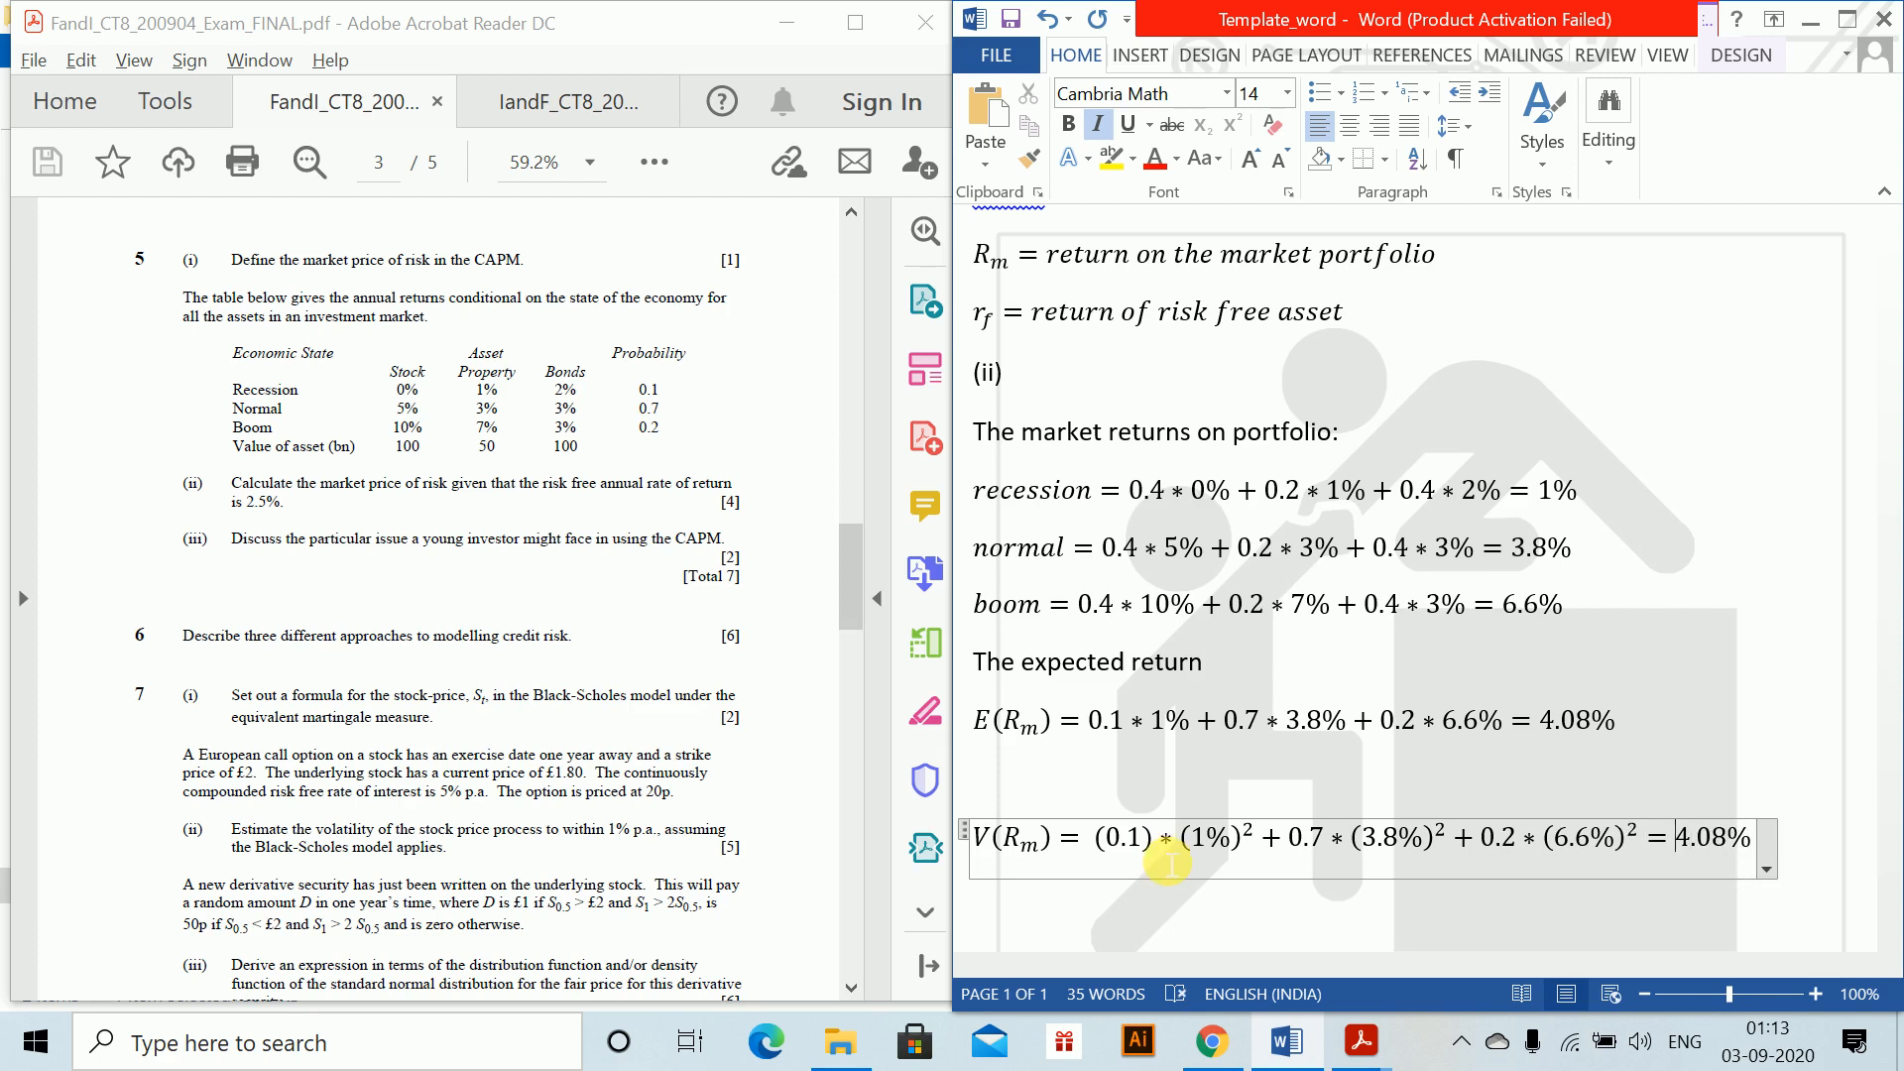
Replace the equals sign before 4.08% in the V(R_m) equation with a minus, and enclose 4.08% in parentheses, squared.
{"action": "key", "text": "BackSpace"}
{"action": "key", "text": "BackSpace"}
{"action": "key", "text": "Right"}
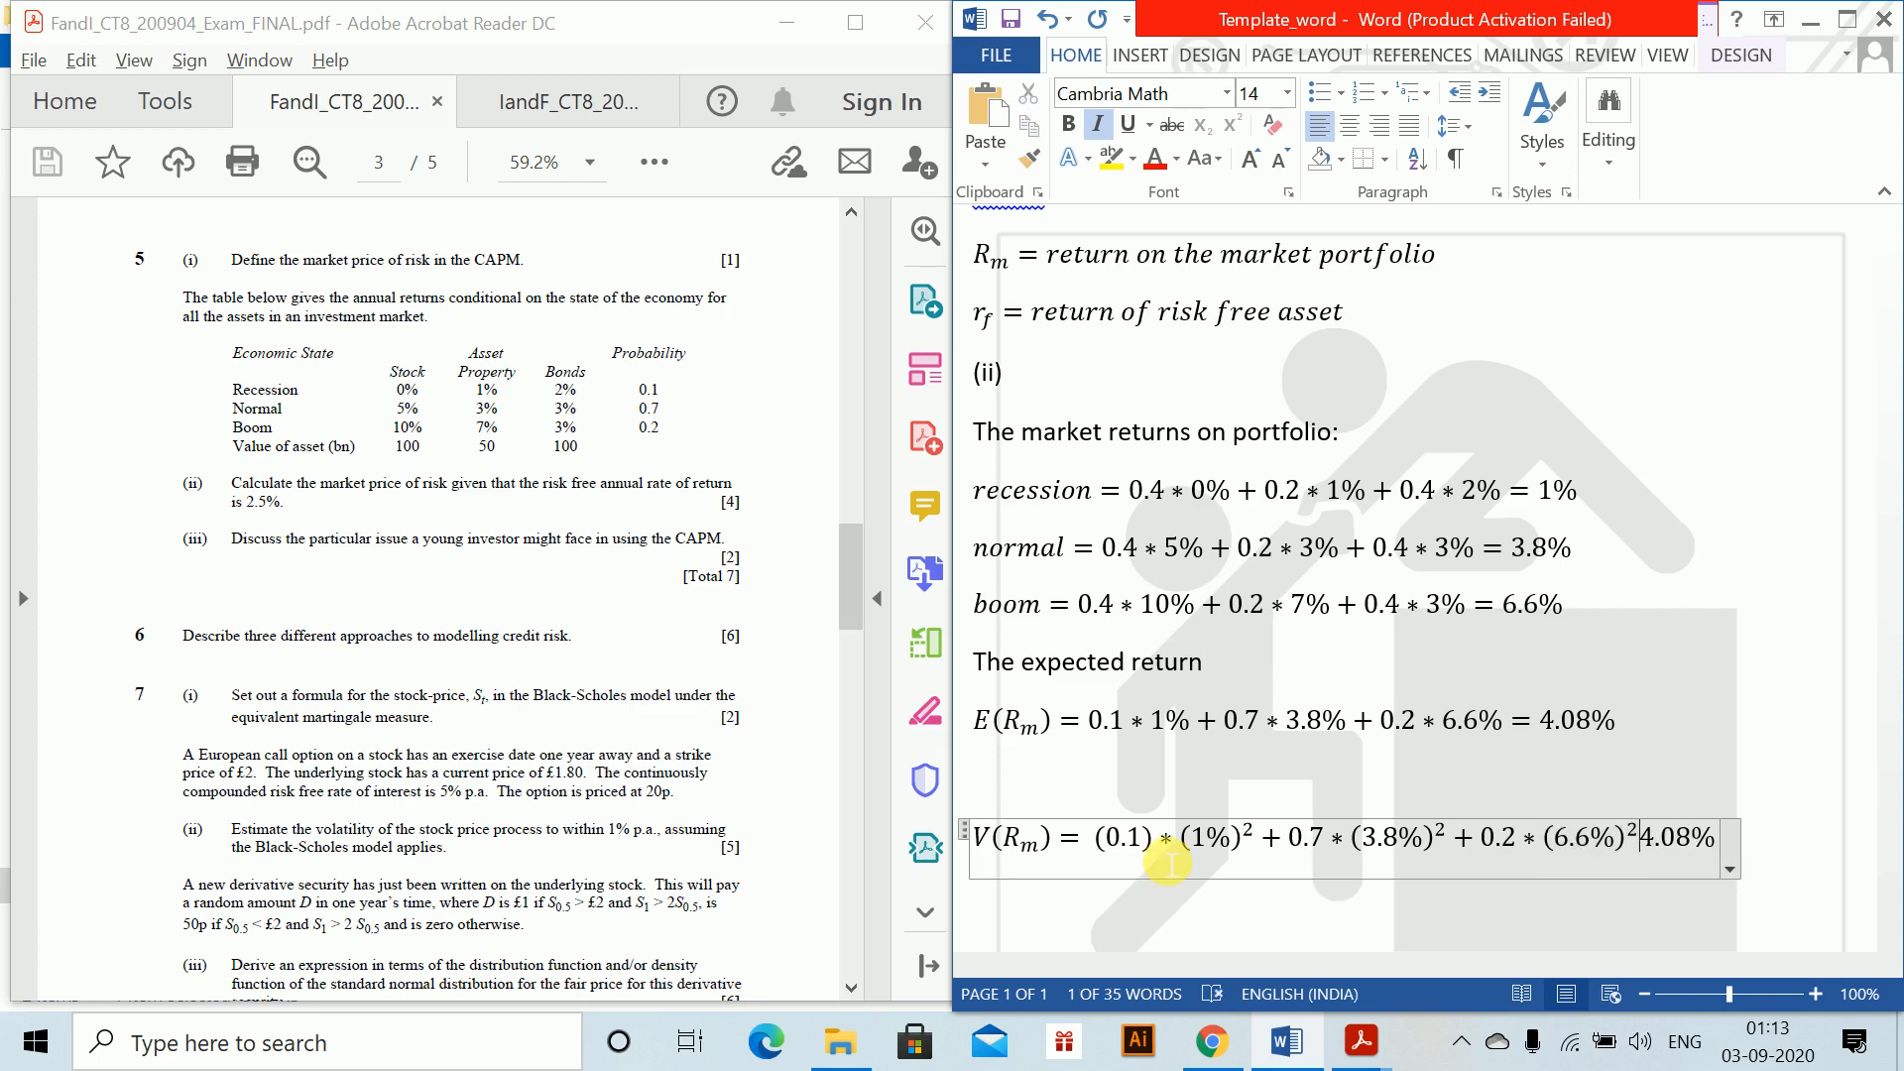
{"action": "type", "text": "-"}
{"action": "type", "text": "("}
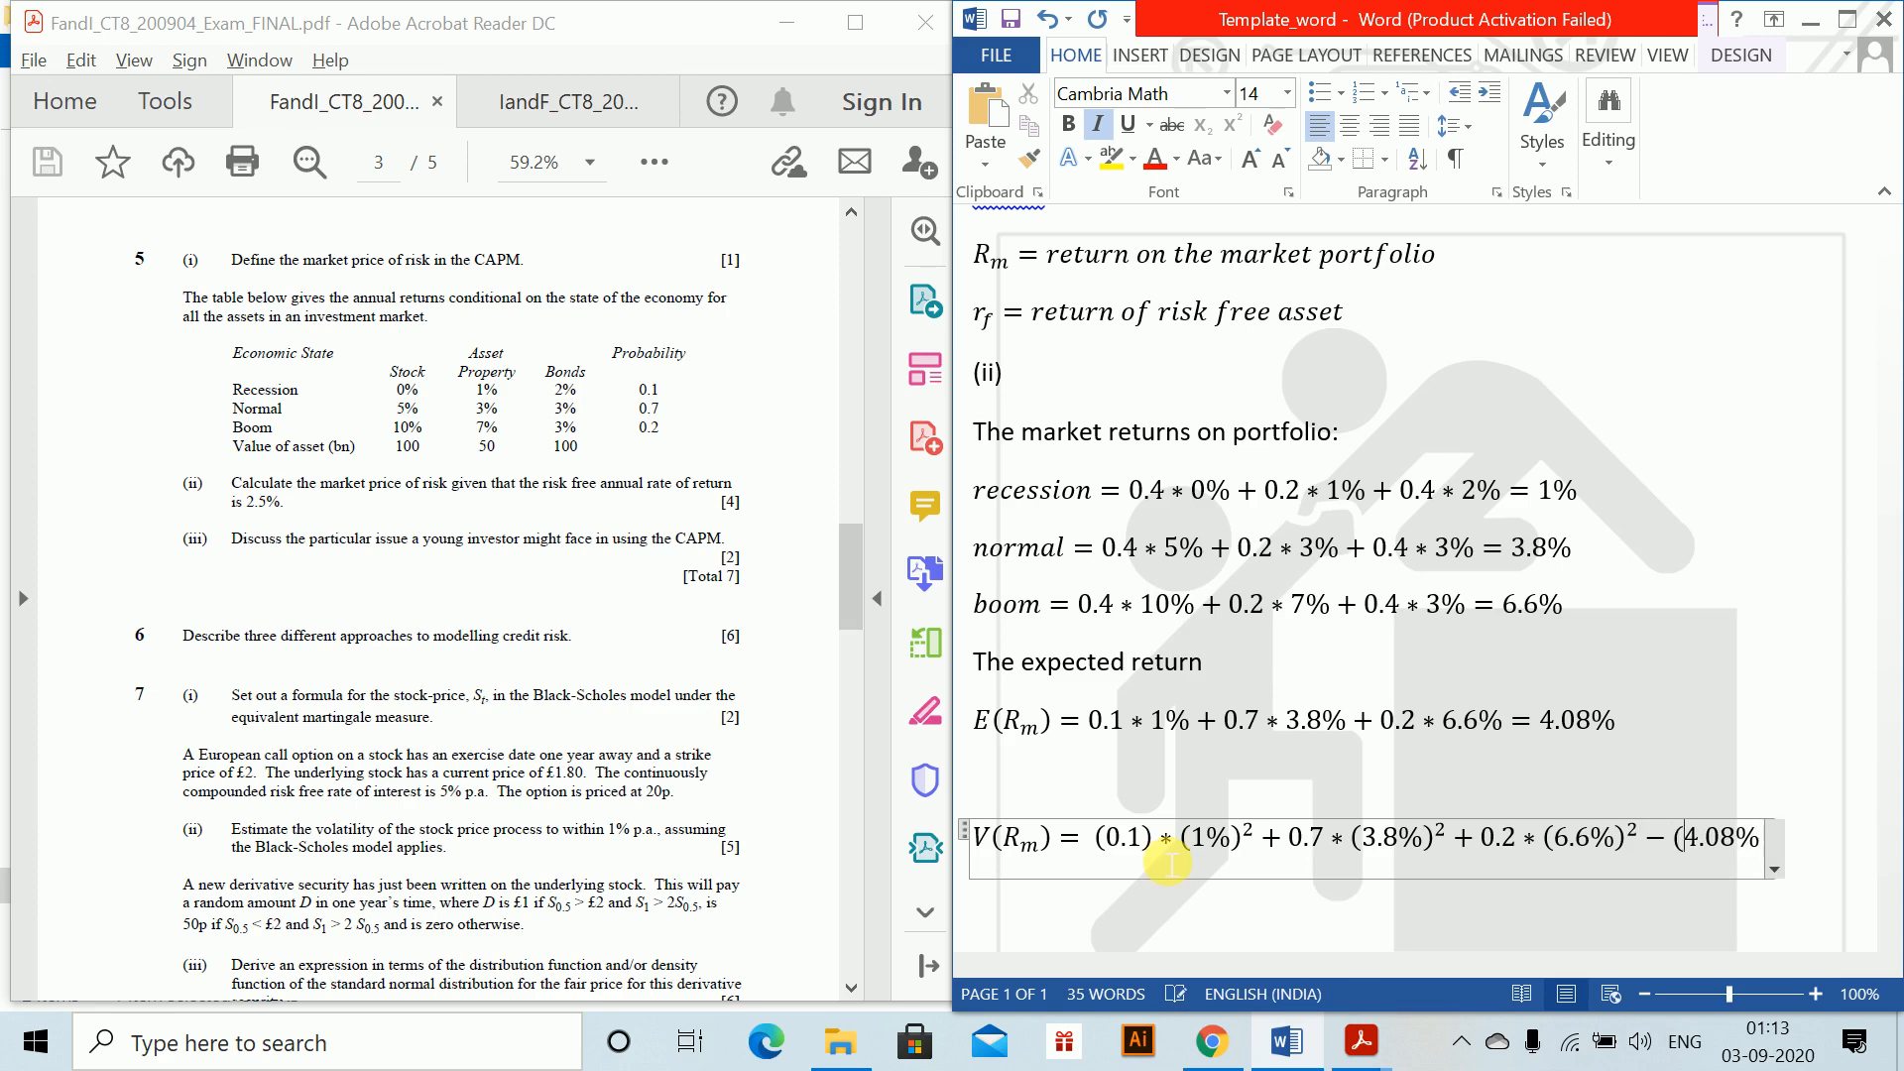
{"action": "key", "text": "Right"}
{"action": "key", "text": "Right"}
{"action": "type", "text": ")^2"}
{"action": "key", "text": "space"}
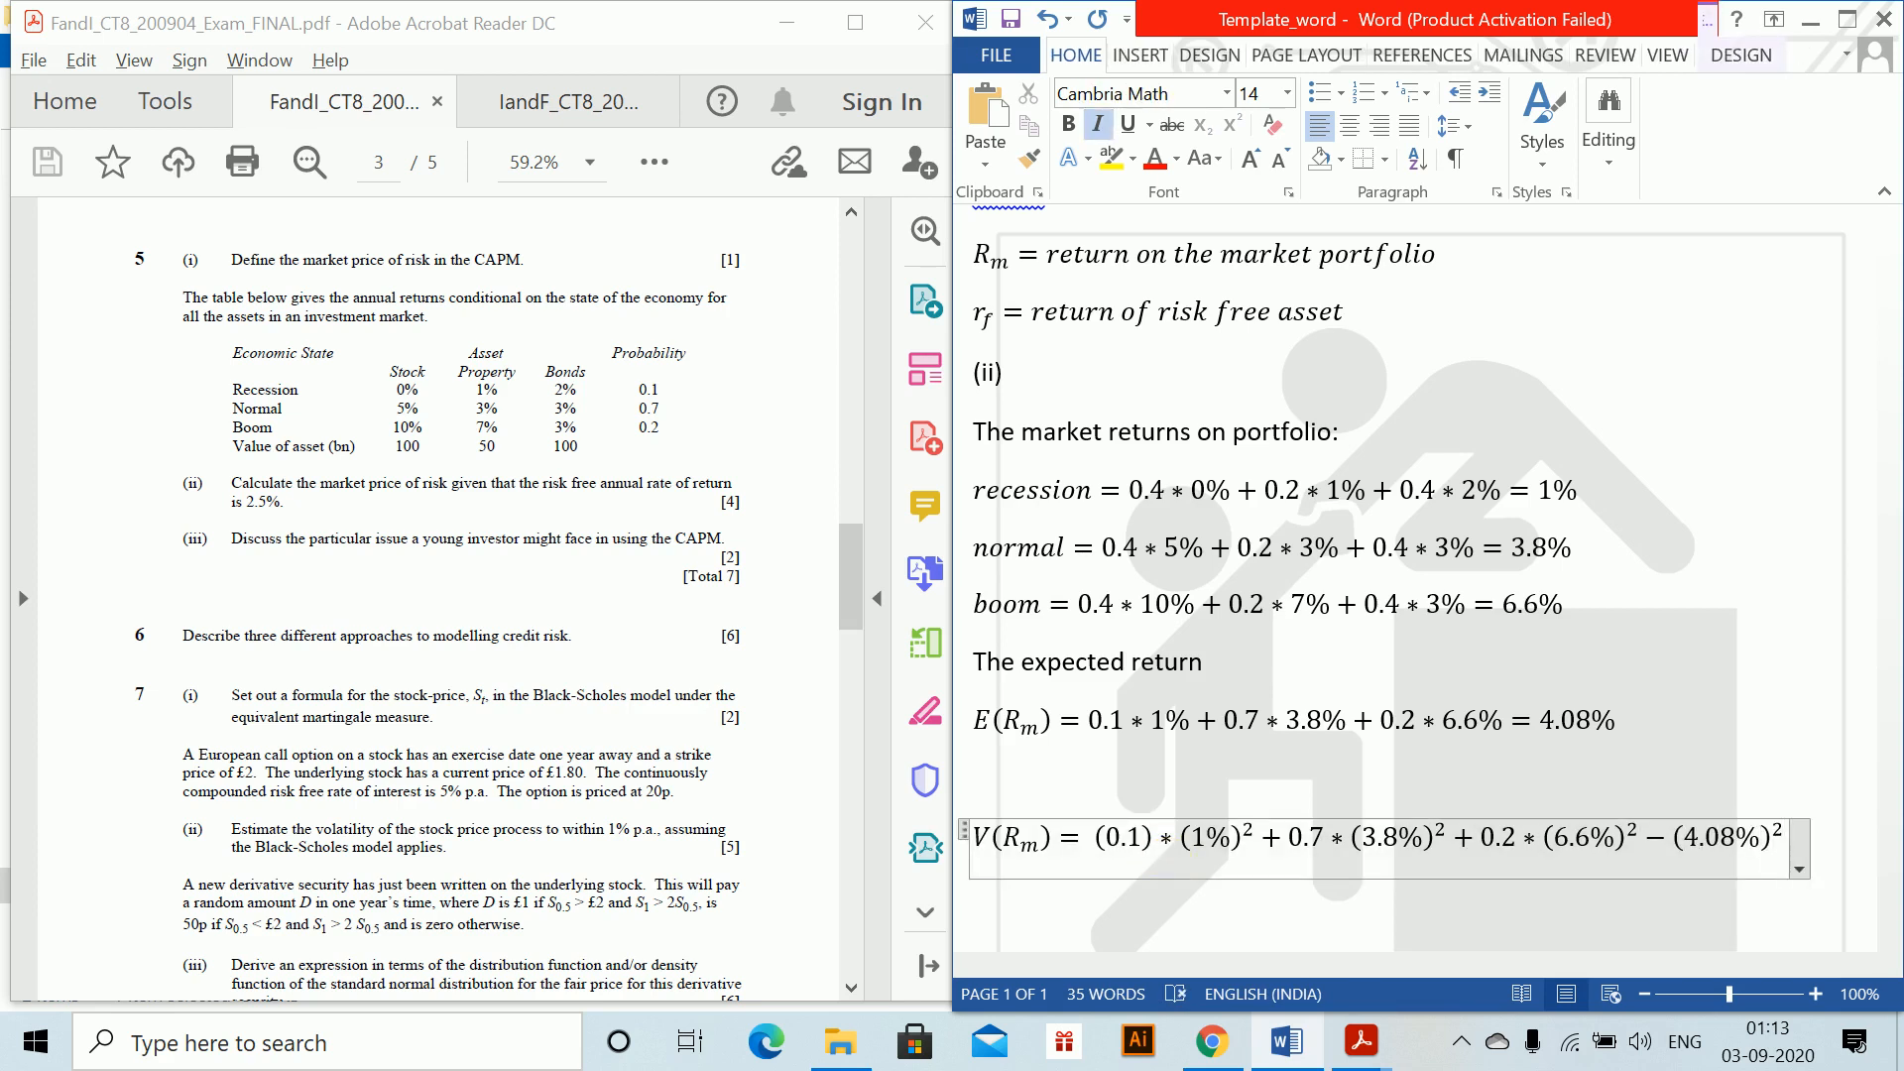
Insert an equation on the line below the V(R_m) equation reading = 2.2736%% = (1.50785%)².
{"action": "left_click", "coordinate": [1260, 873]}
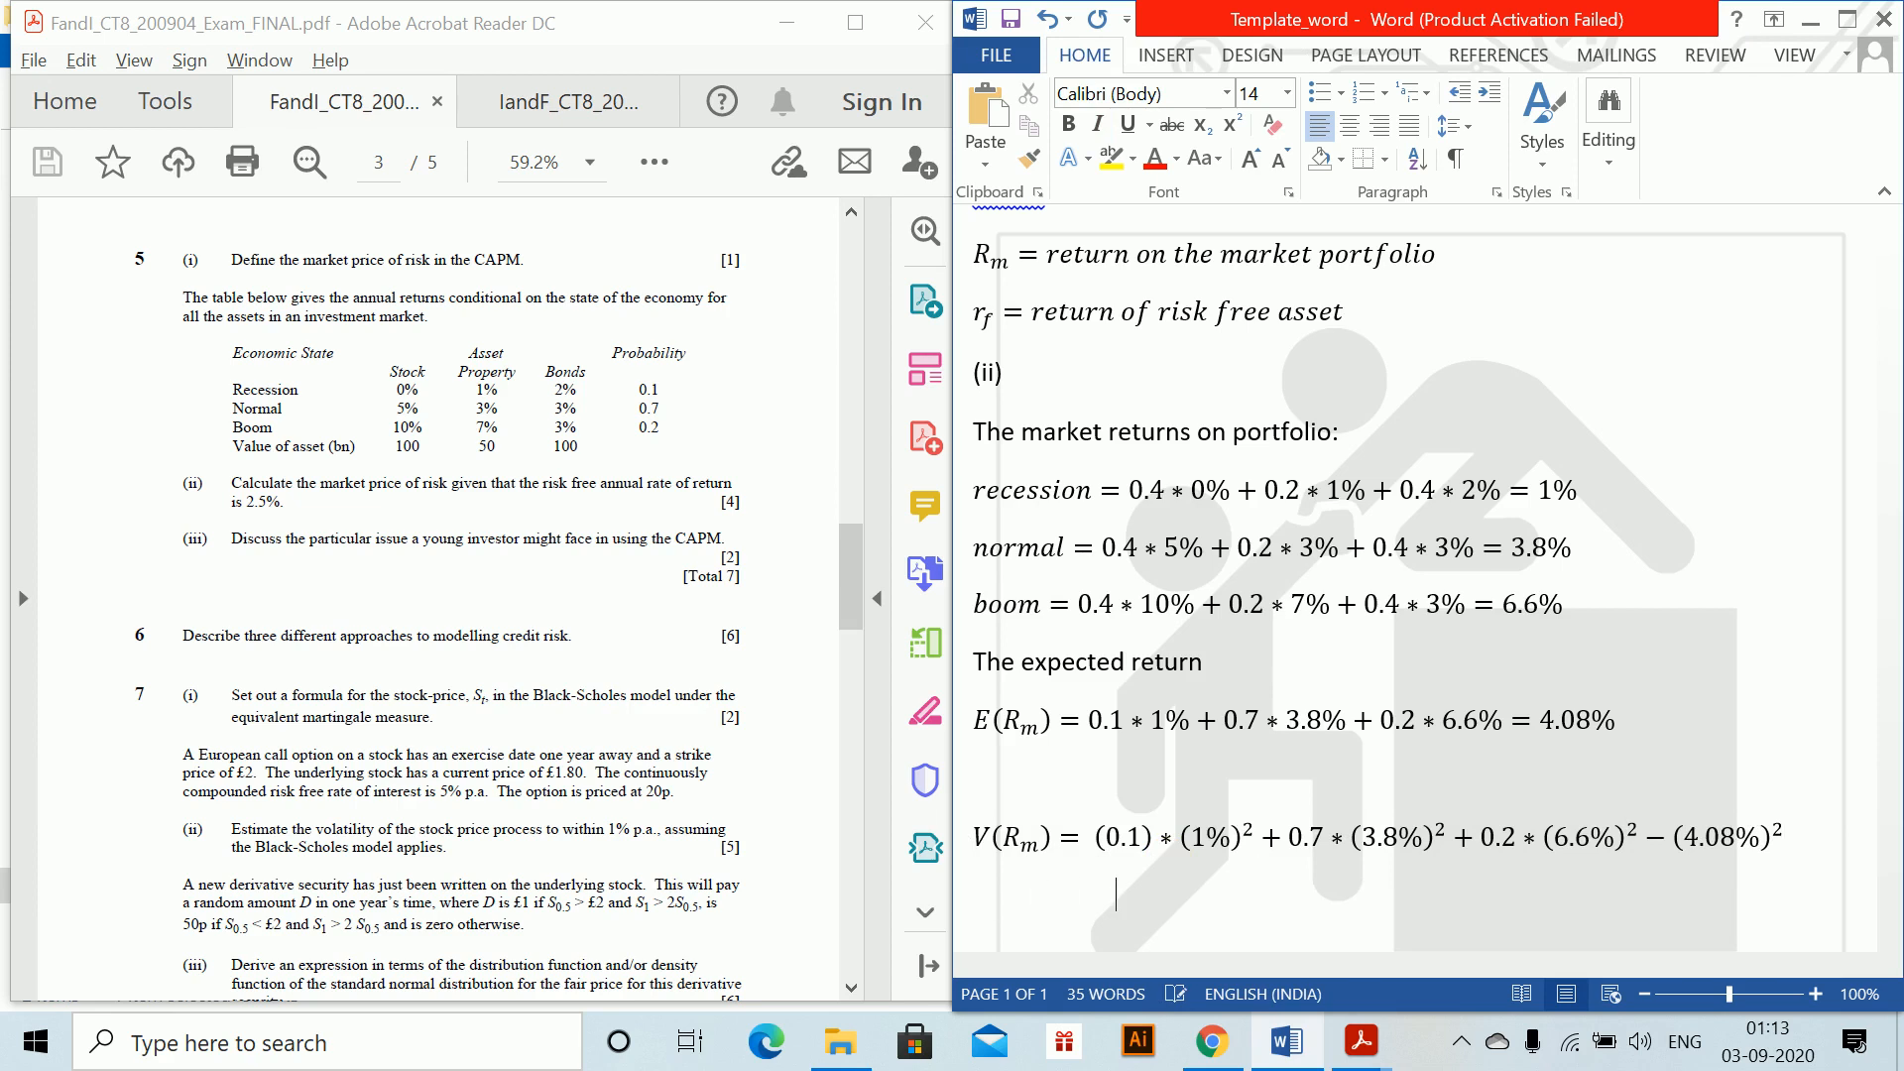
{"action": "key", "text": "alt+equal"}
{"action": "type", "text": "="}
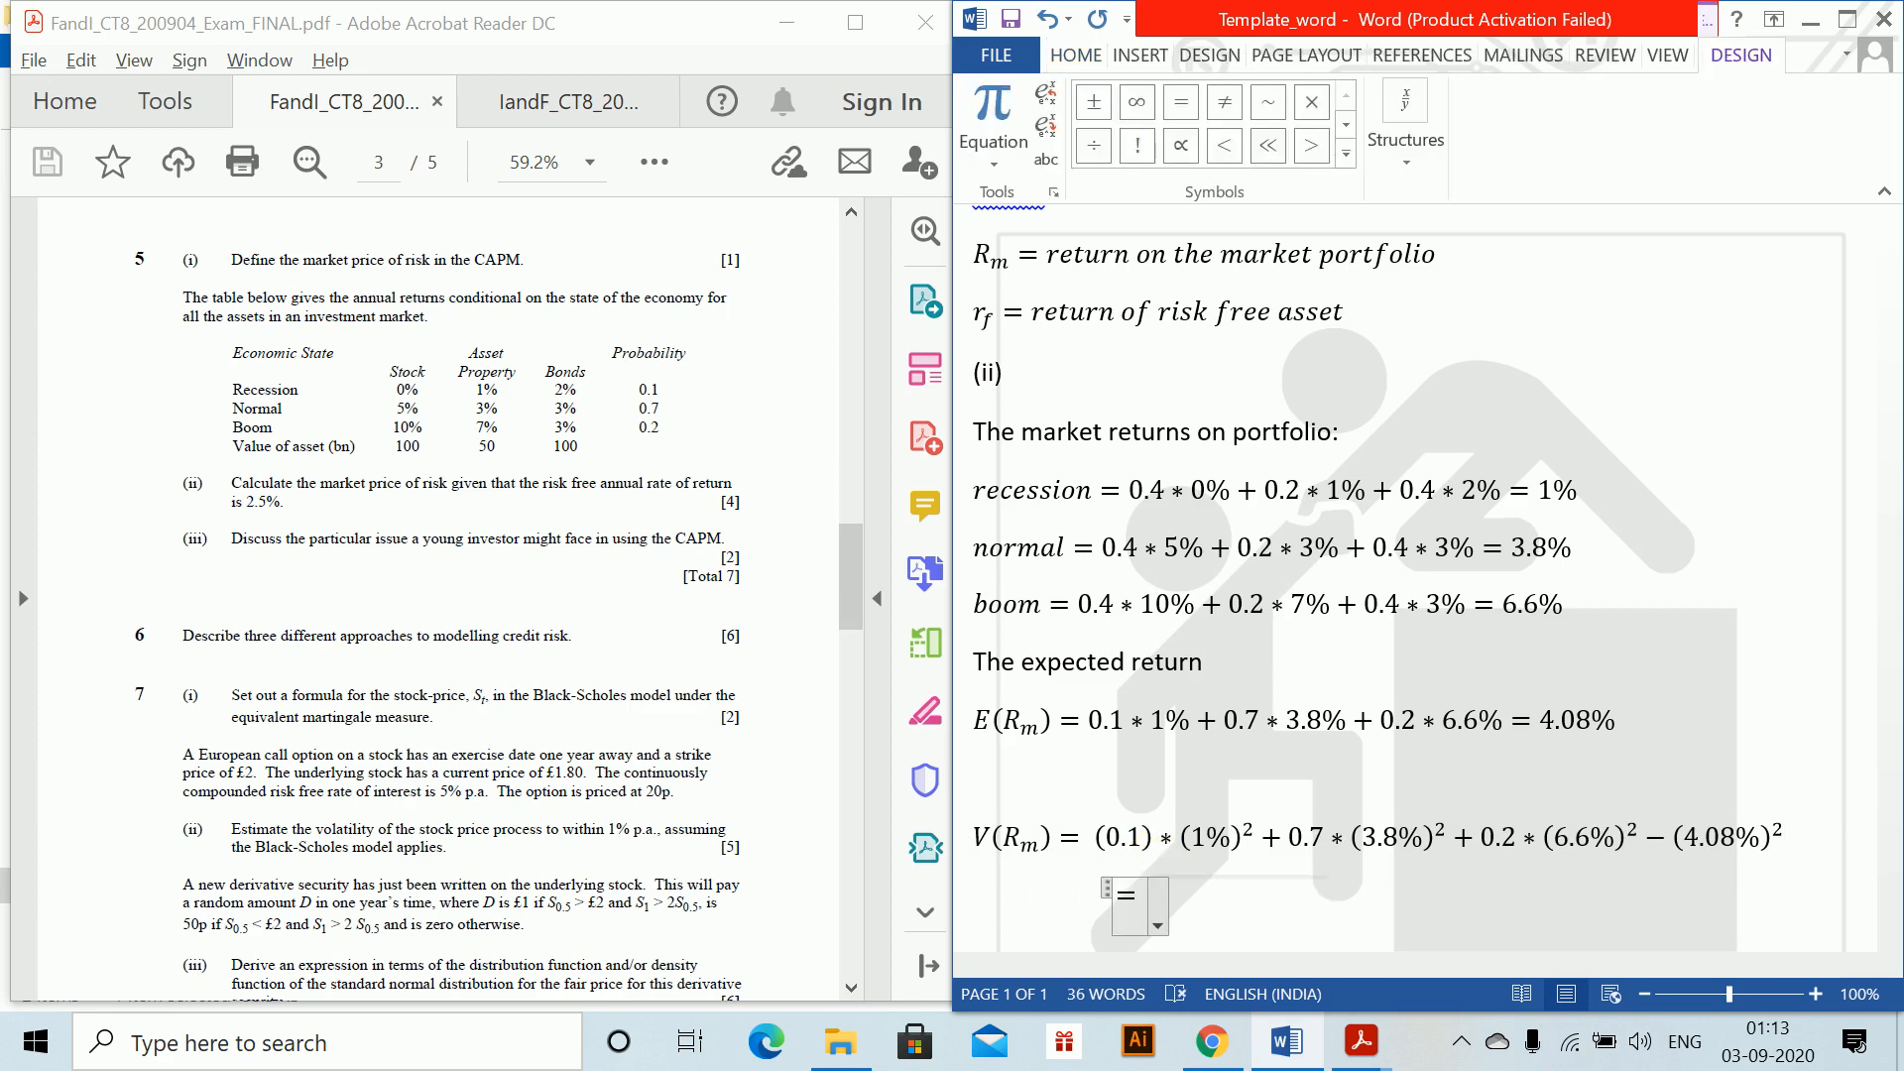
{"action": "type", "text": "2.2"}
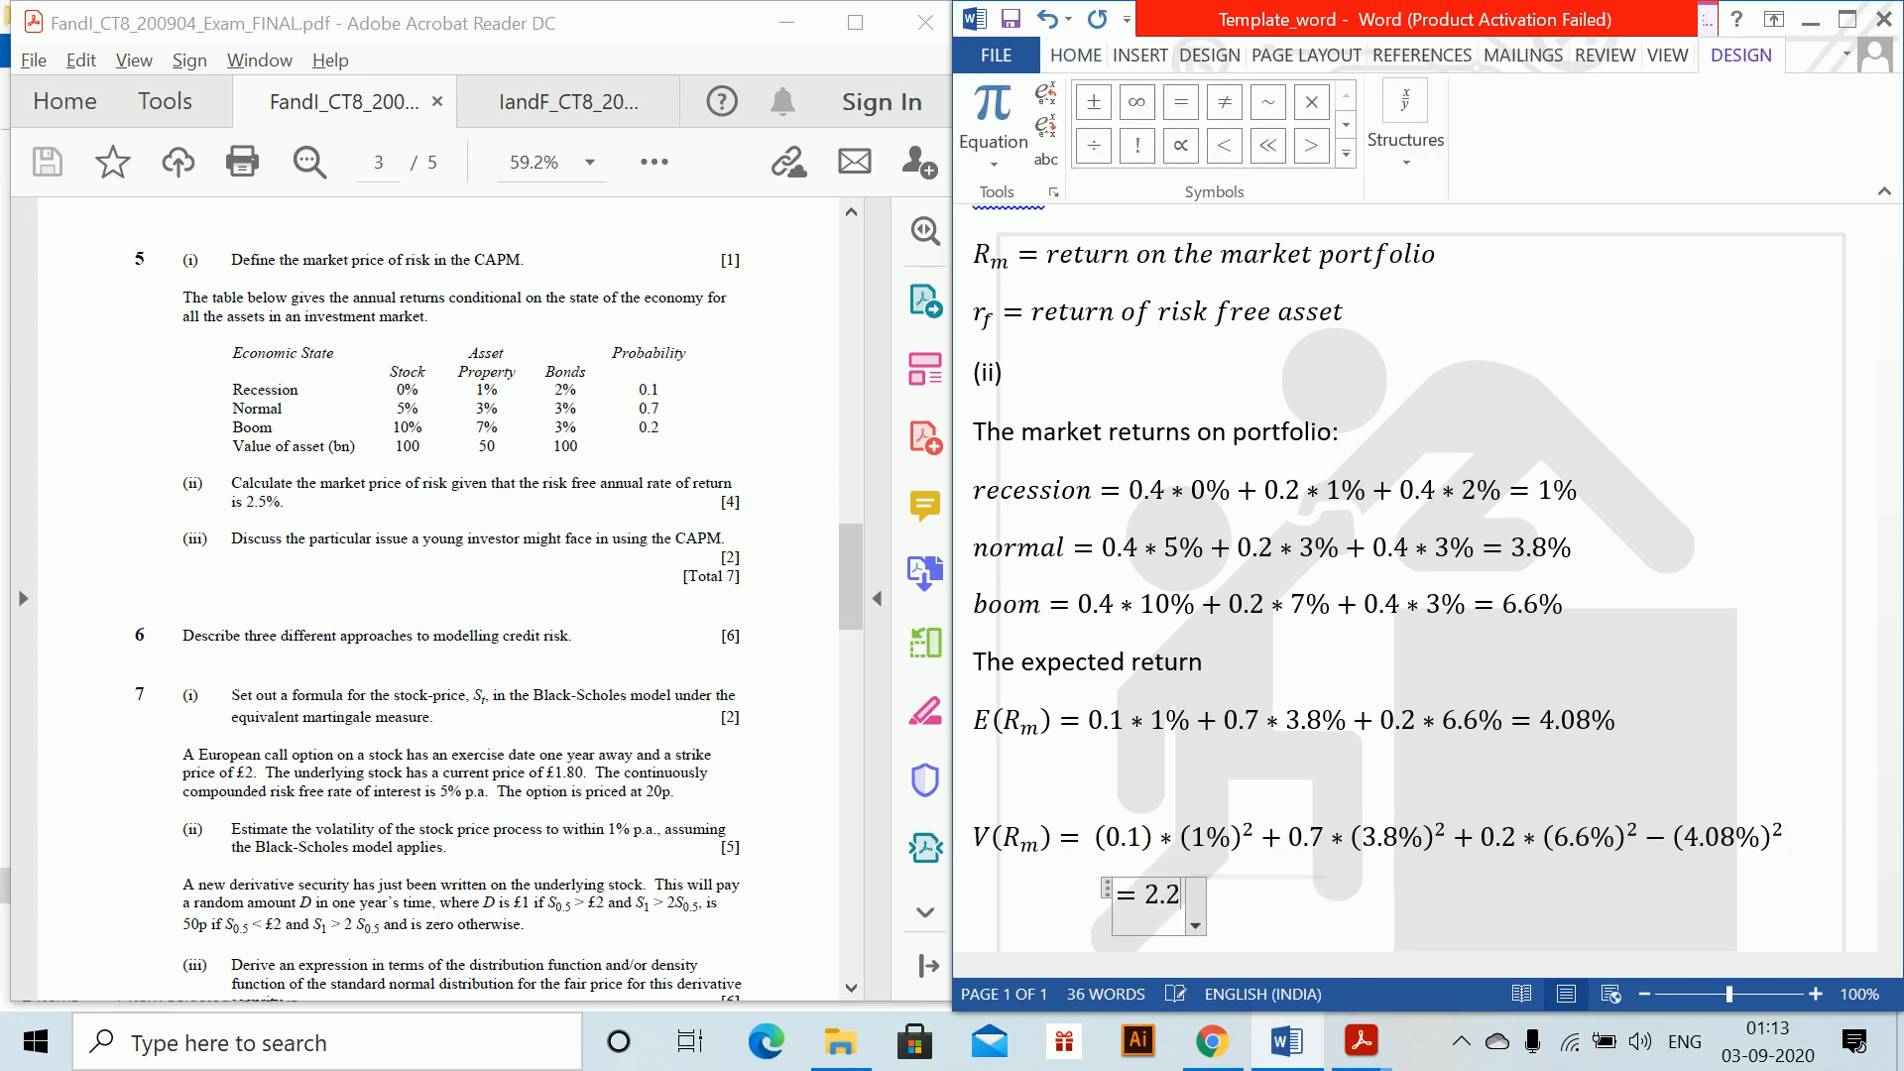
{"action": "type", "text": "7"}
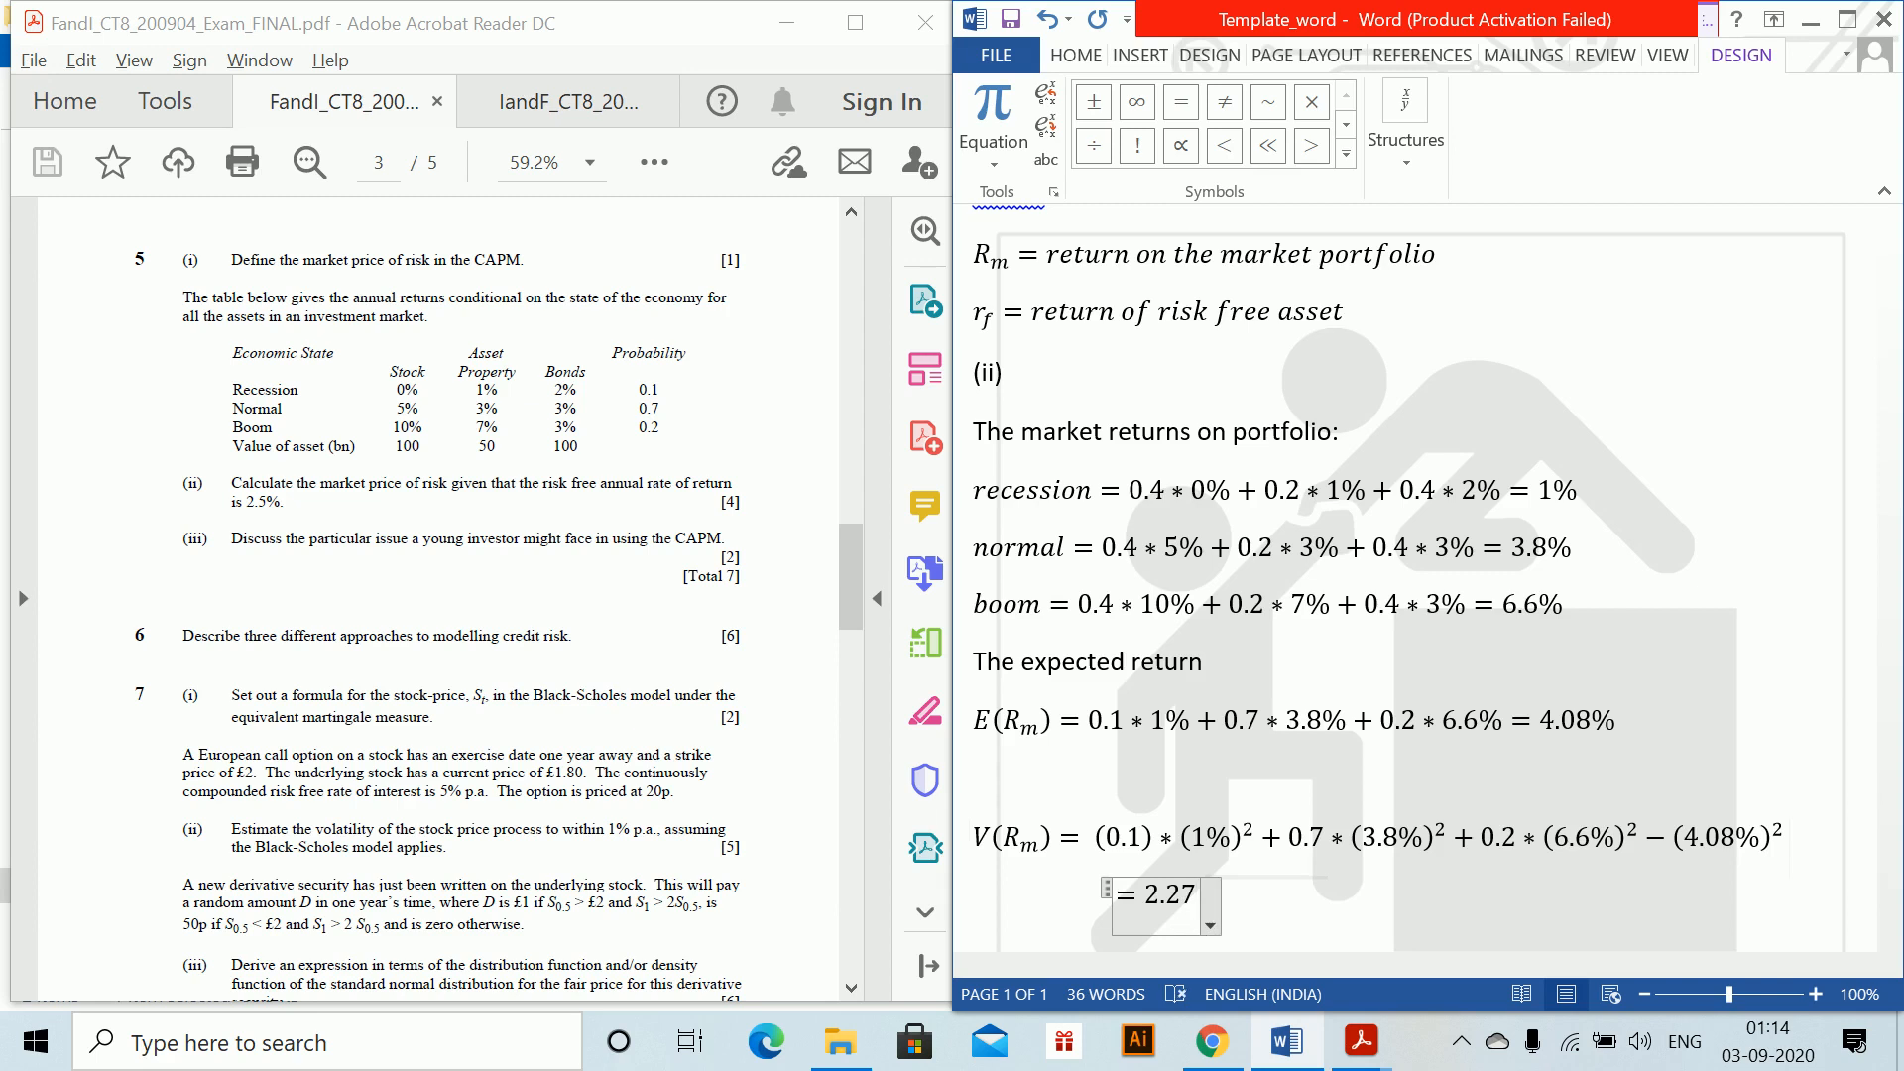
{"action": "type", "text": "36%%"}
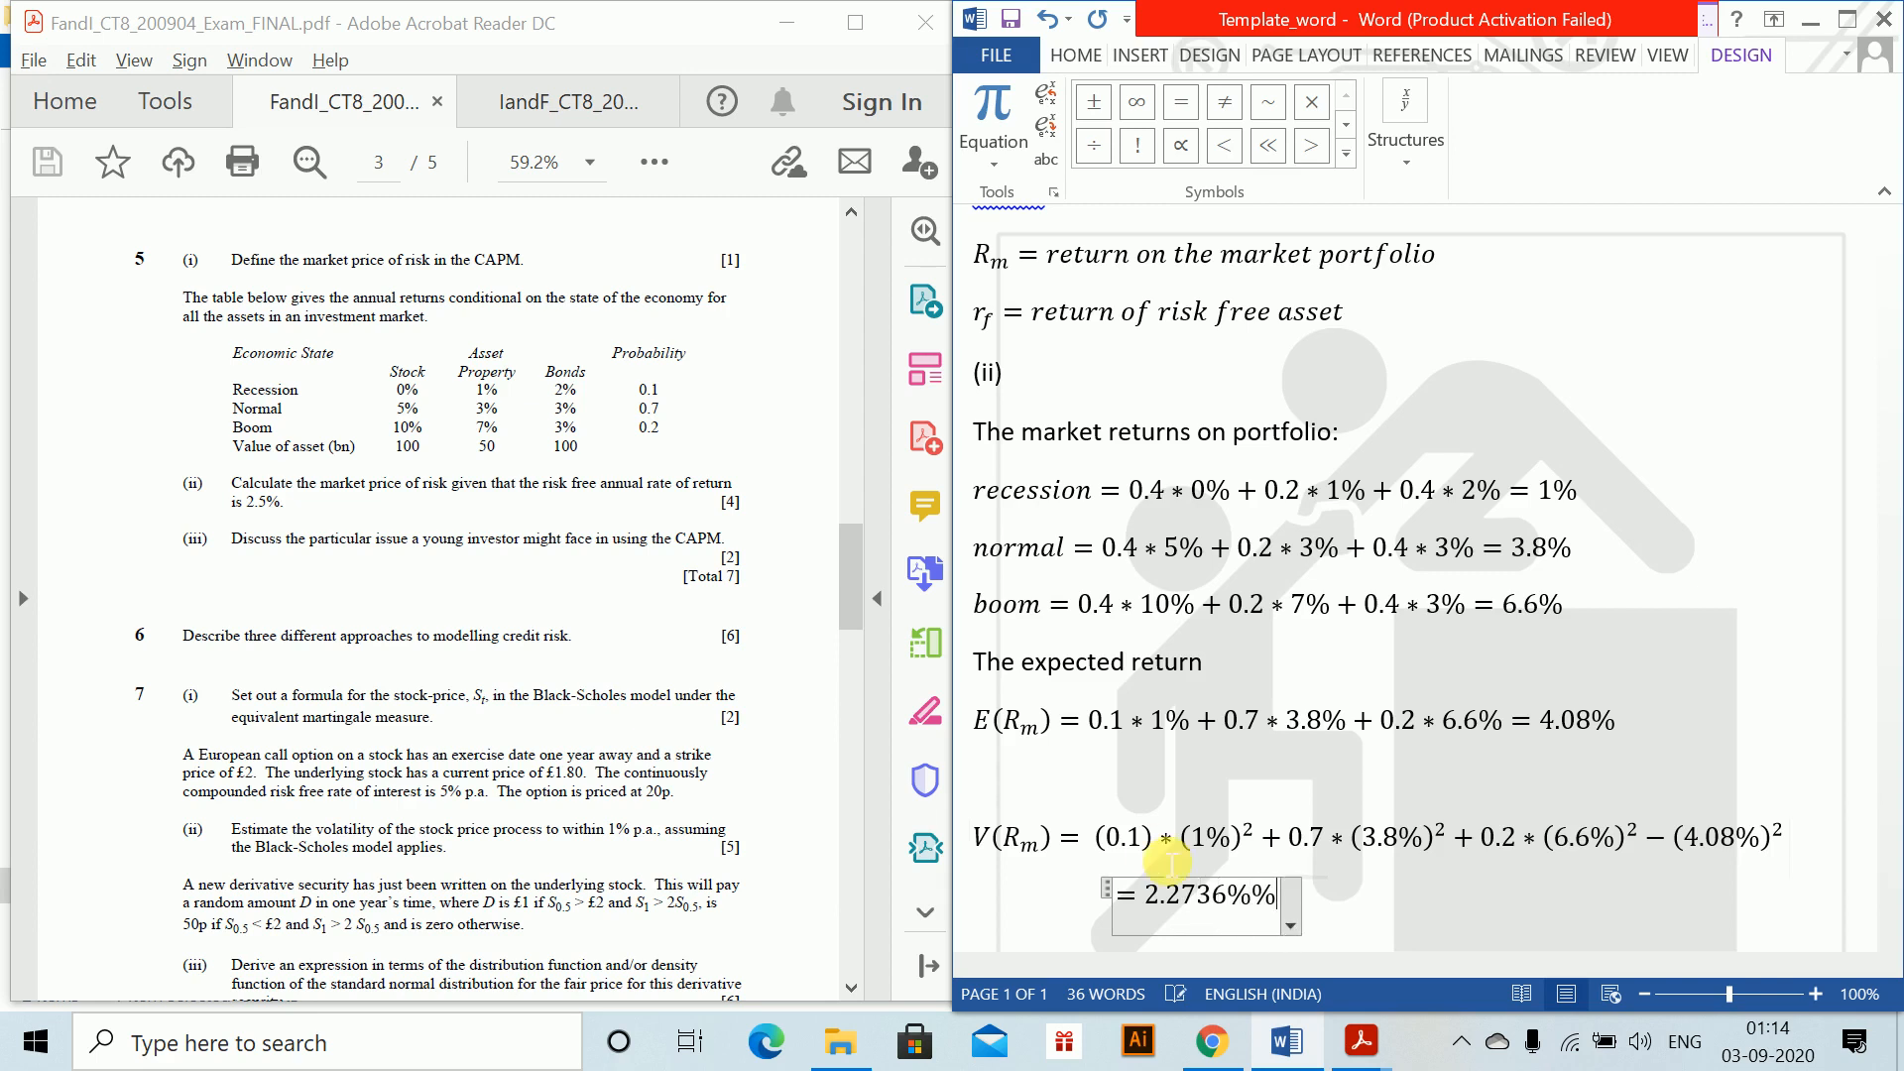
{"action": "type", "text": "="}
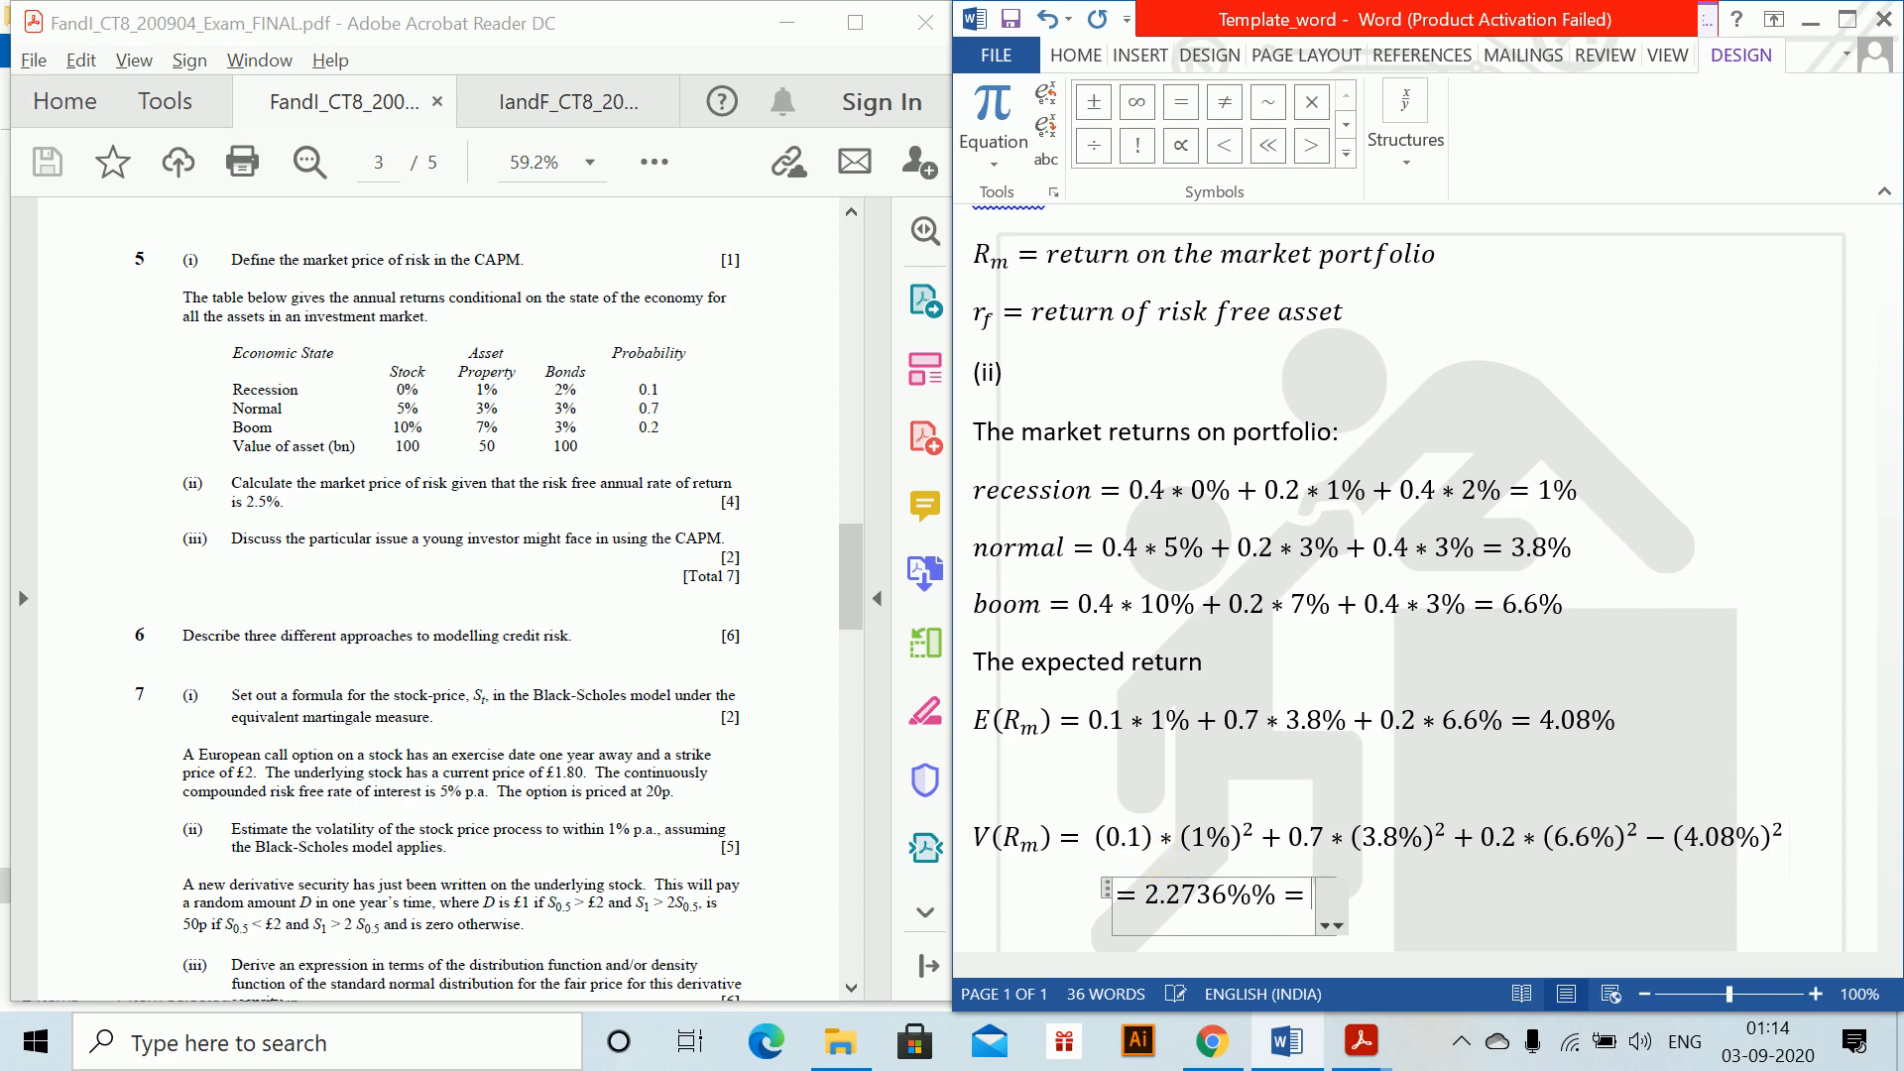
{"action": "type", "text": "(1.507"}
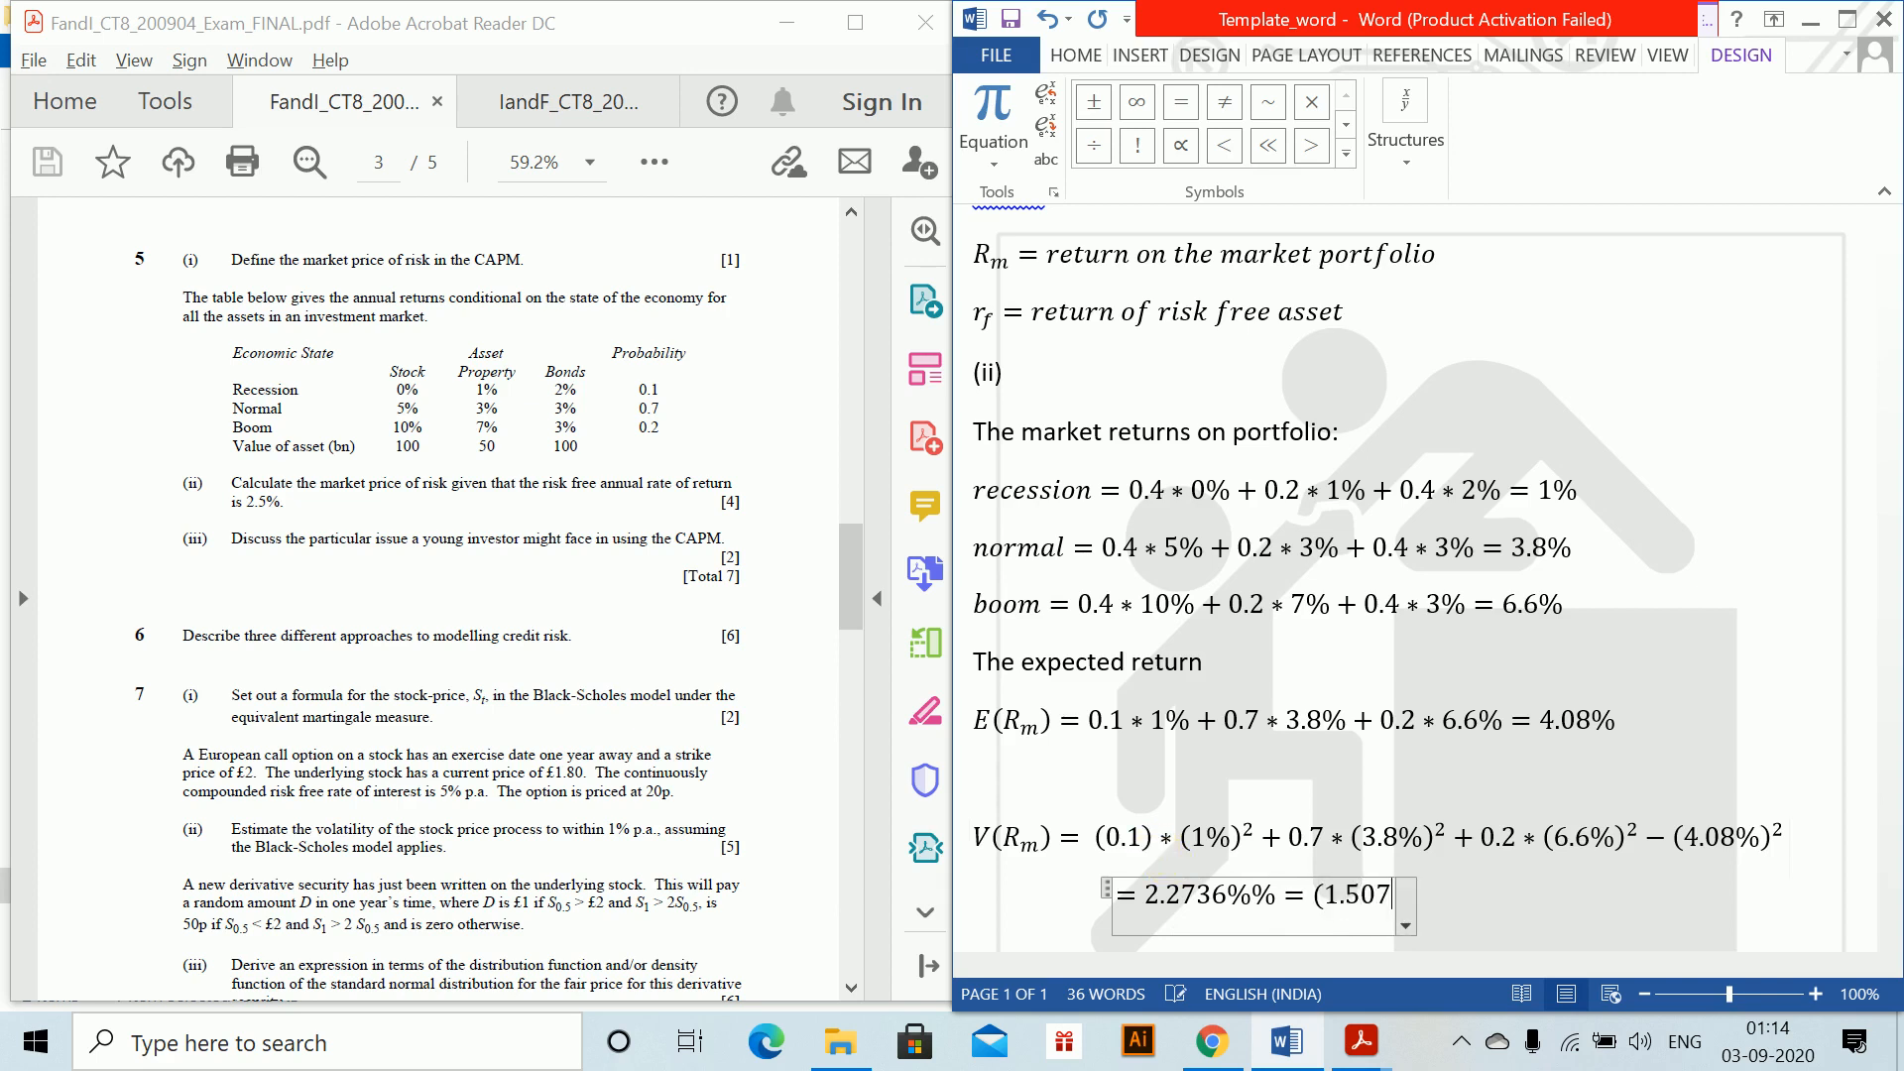
{"action": "type", "text": "85%)^2"}
{"action": "key", "text": "Right"}
Leave a blank line below the variance result and start a new equation with γ =.
{"action": "key", "text": "Return"}
{"action": "key", "text": "Tab"}
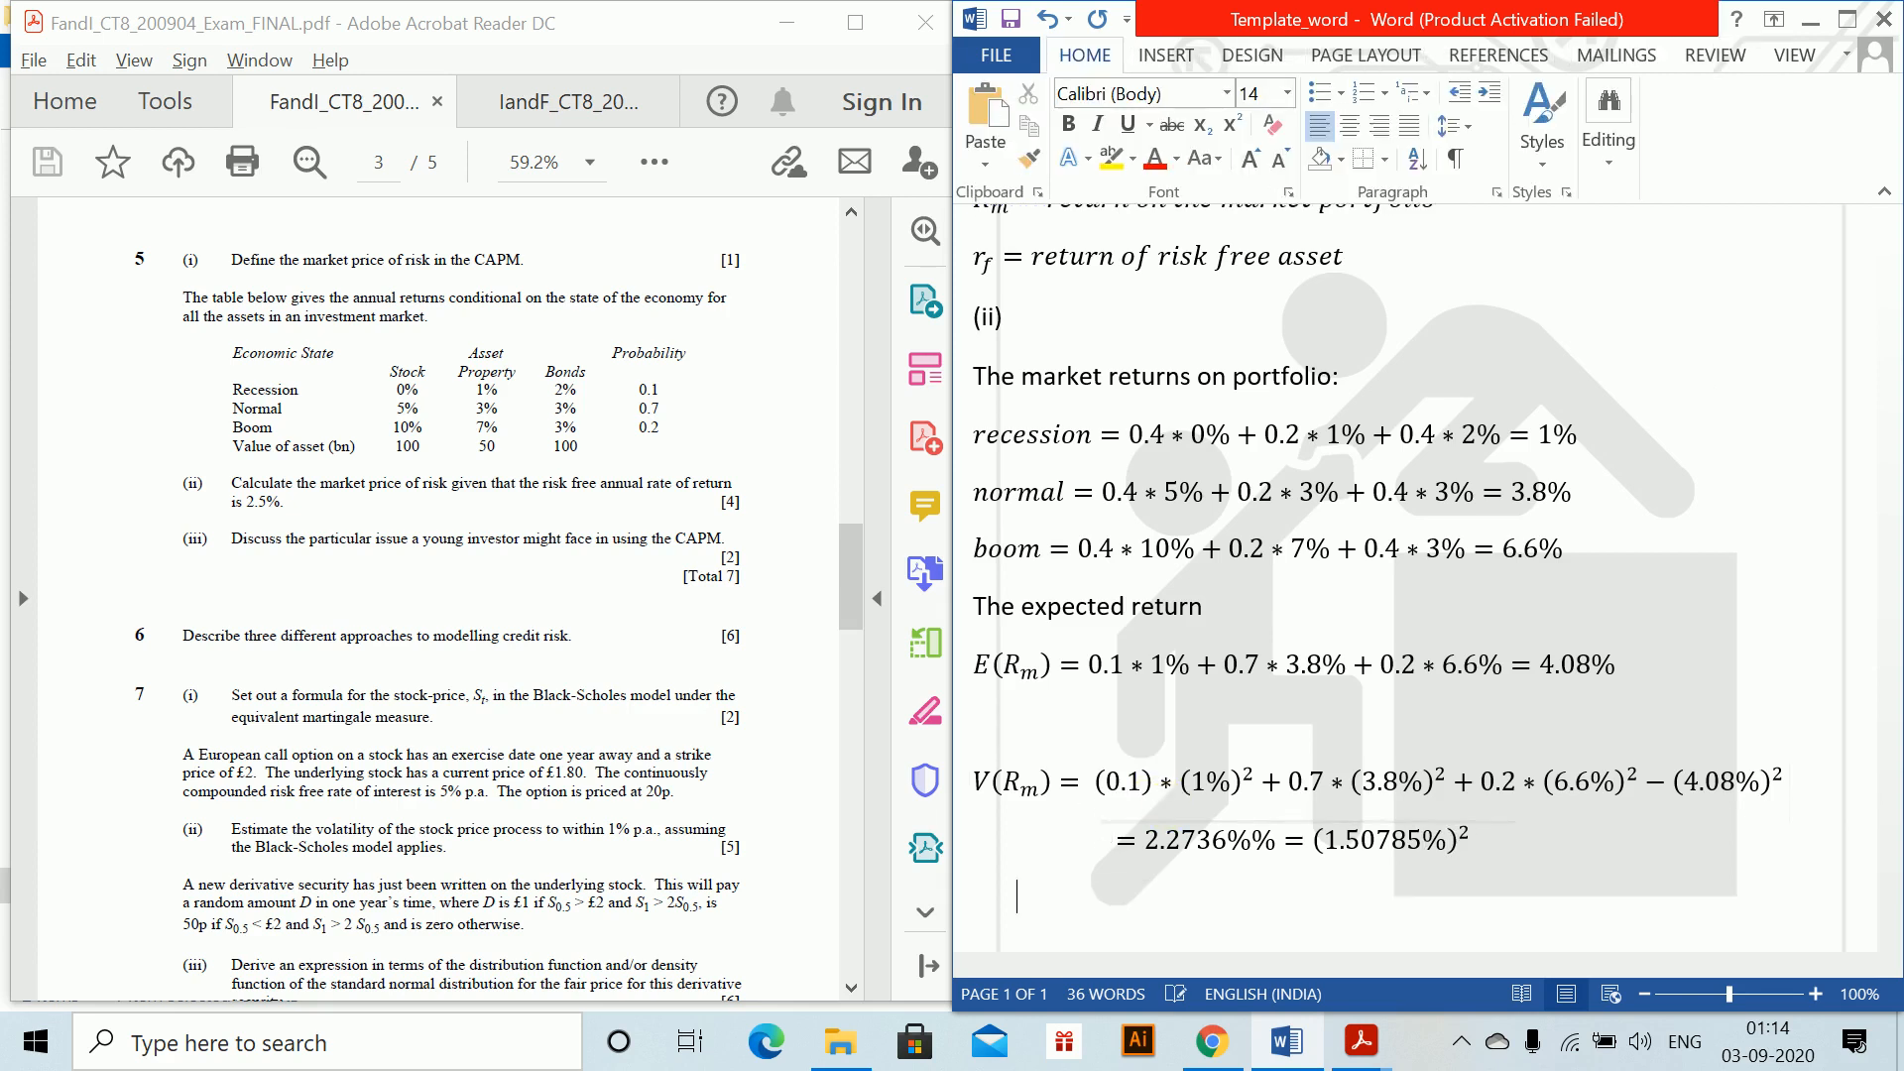
{"action": "key", "text": "Return"}
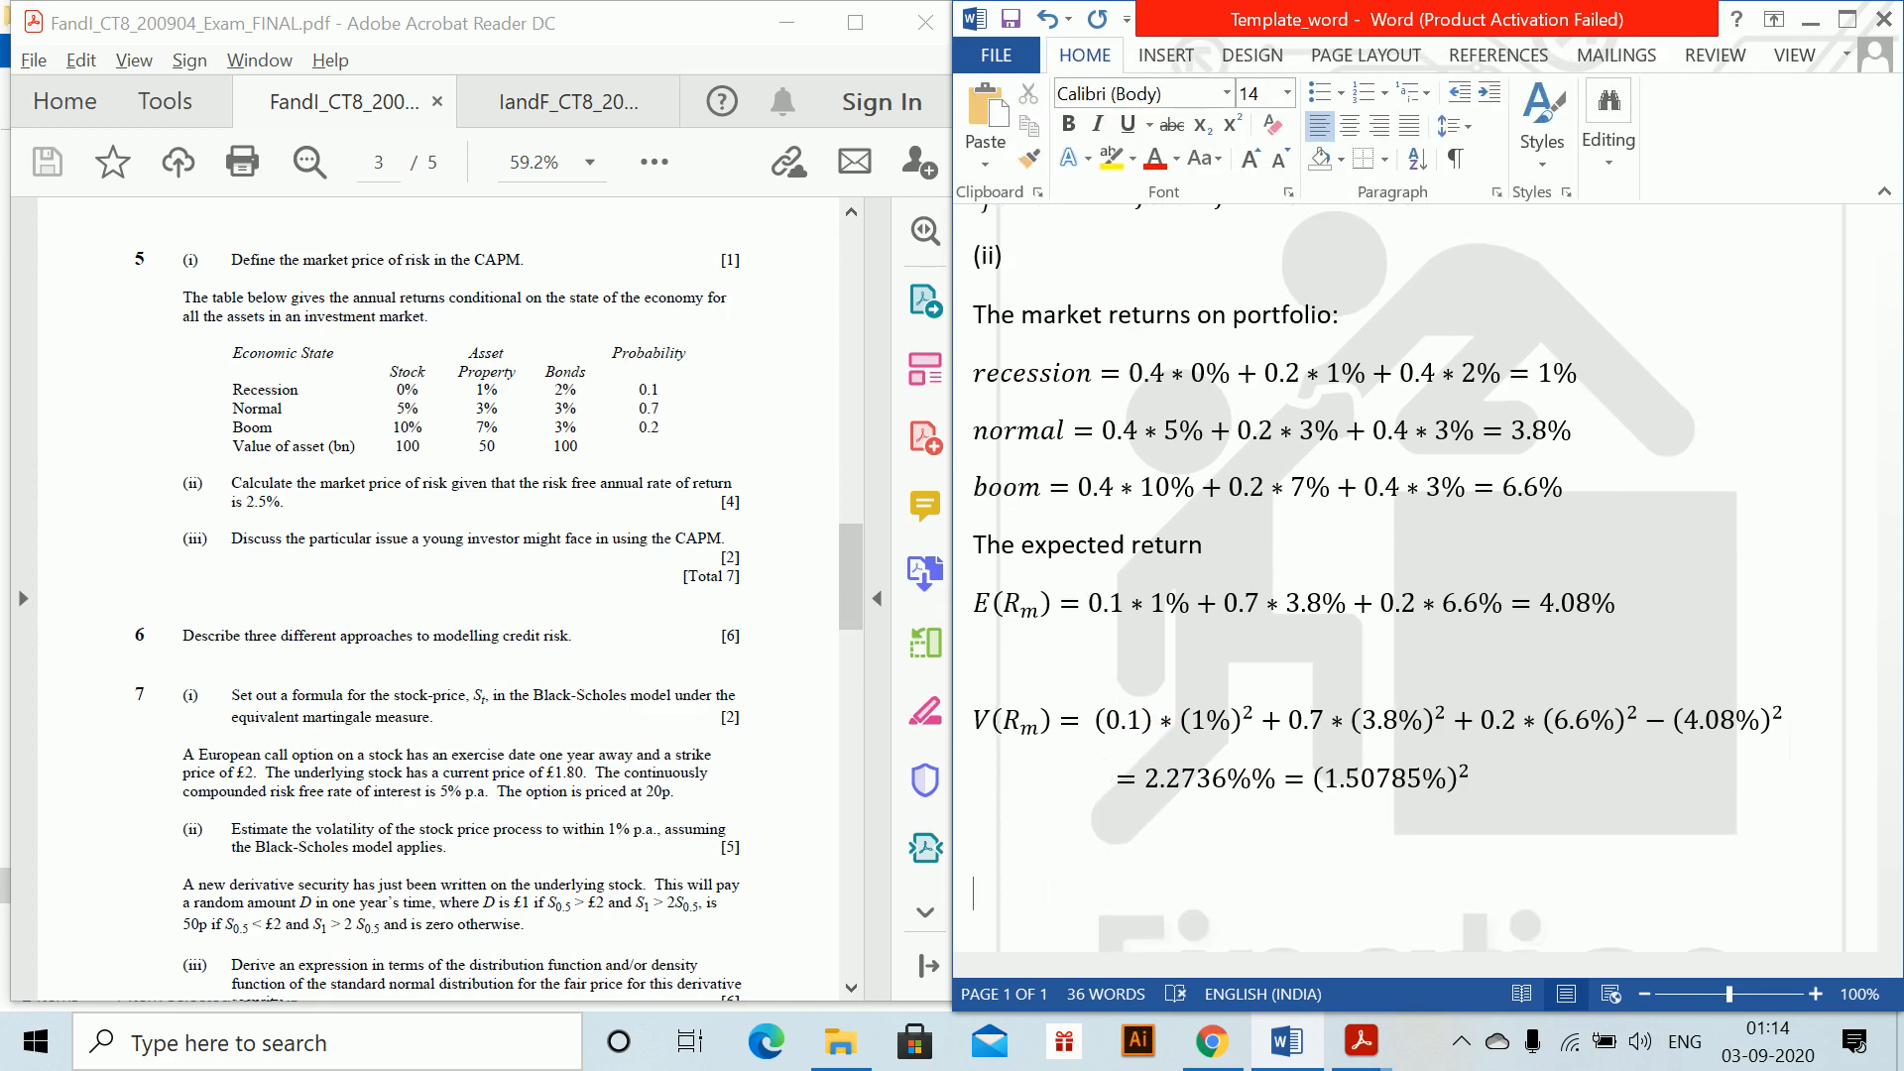
{"action": "key", "text": "alt+equal"}
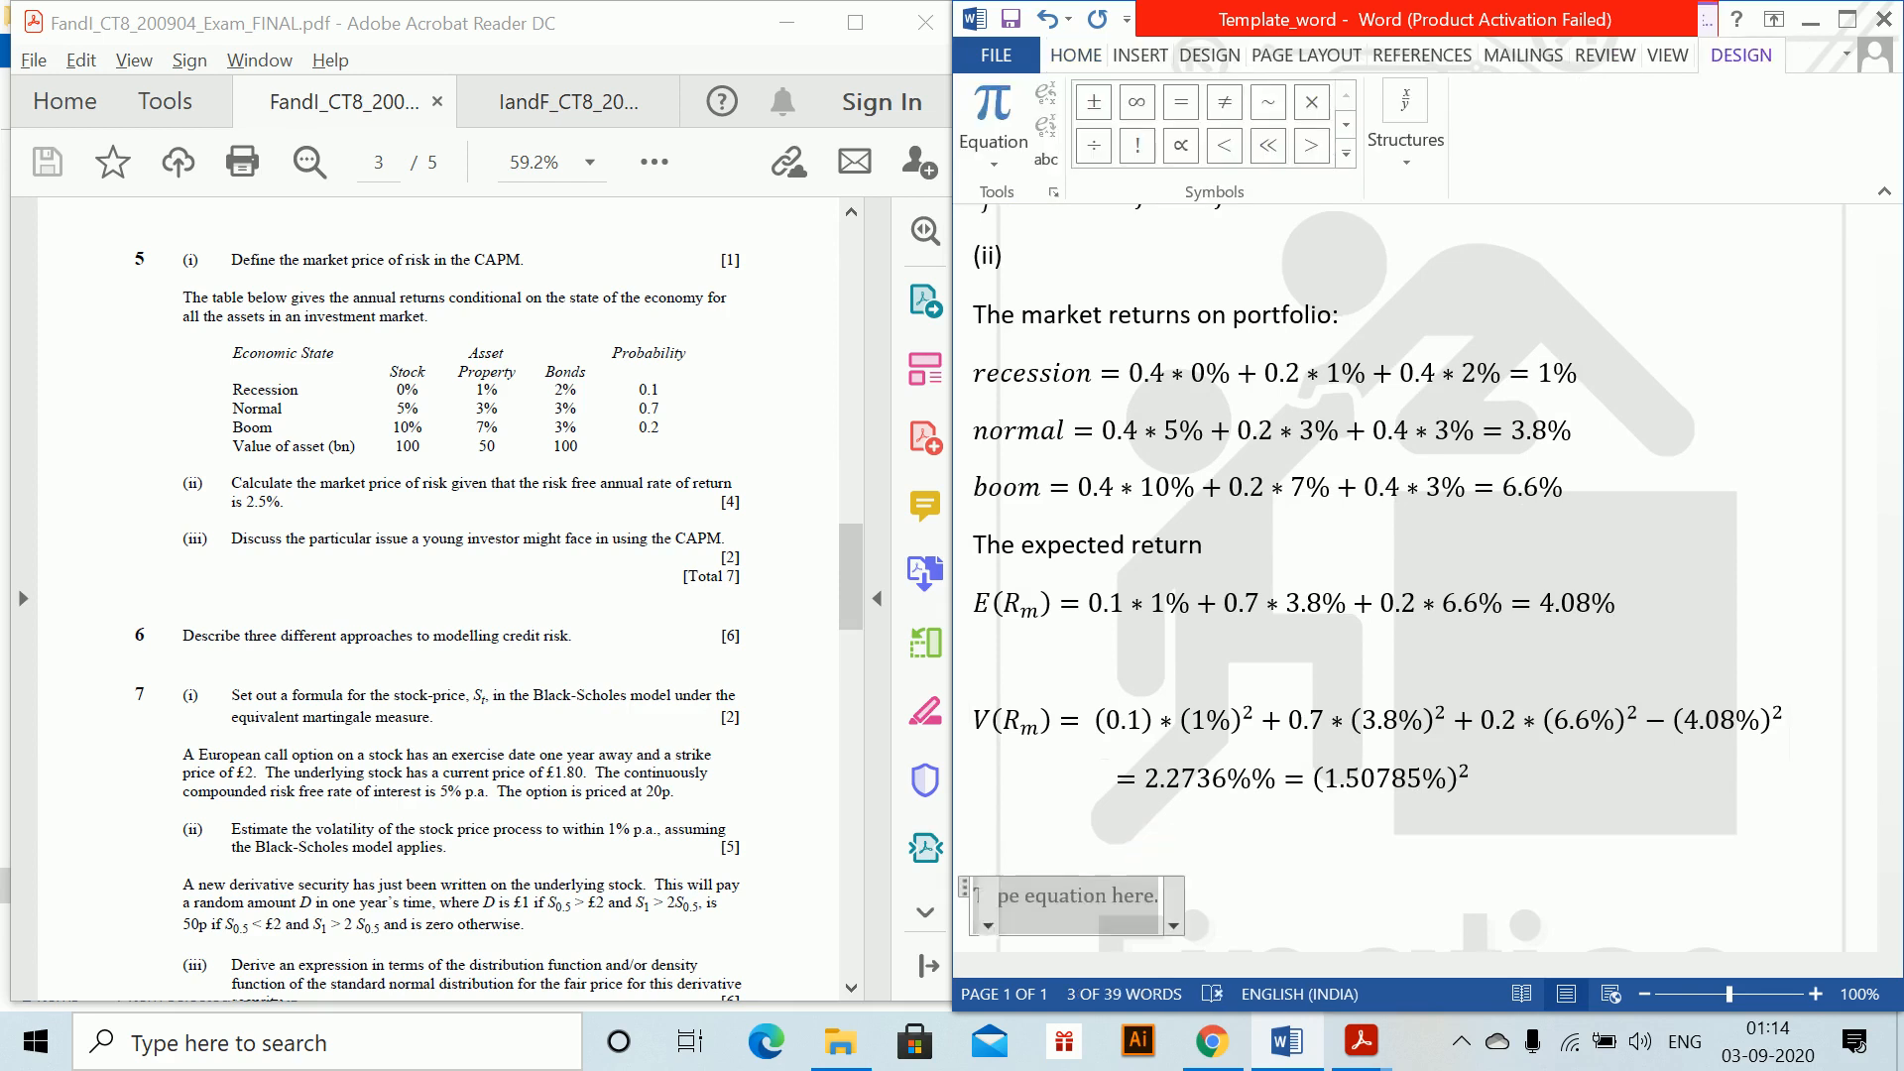
{"action": "type", "text": "\\agmma"}
{"action": "key", "text": "BackSpace"}
{"action": "key", "text": "BackSpace"}
{"action": "key", "text": "BackSpace"}
{"action": "key", "text": "BackSpace"}
{"action": "key", "text": "BackSpace"}
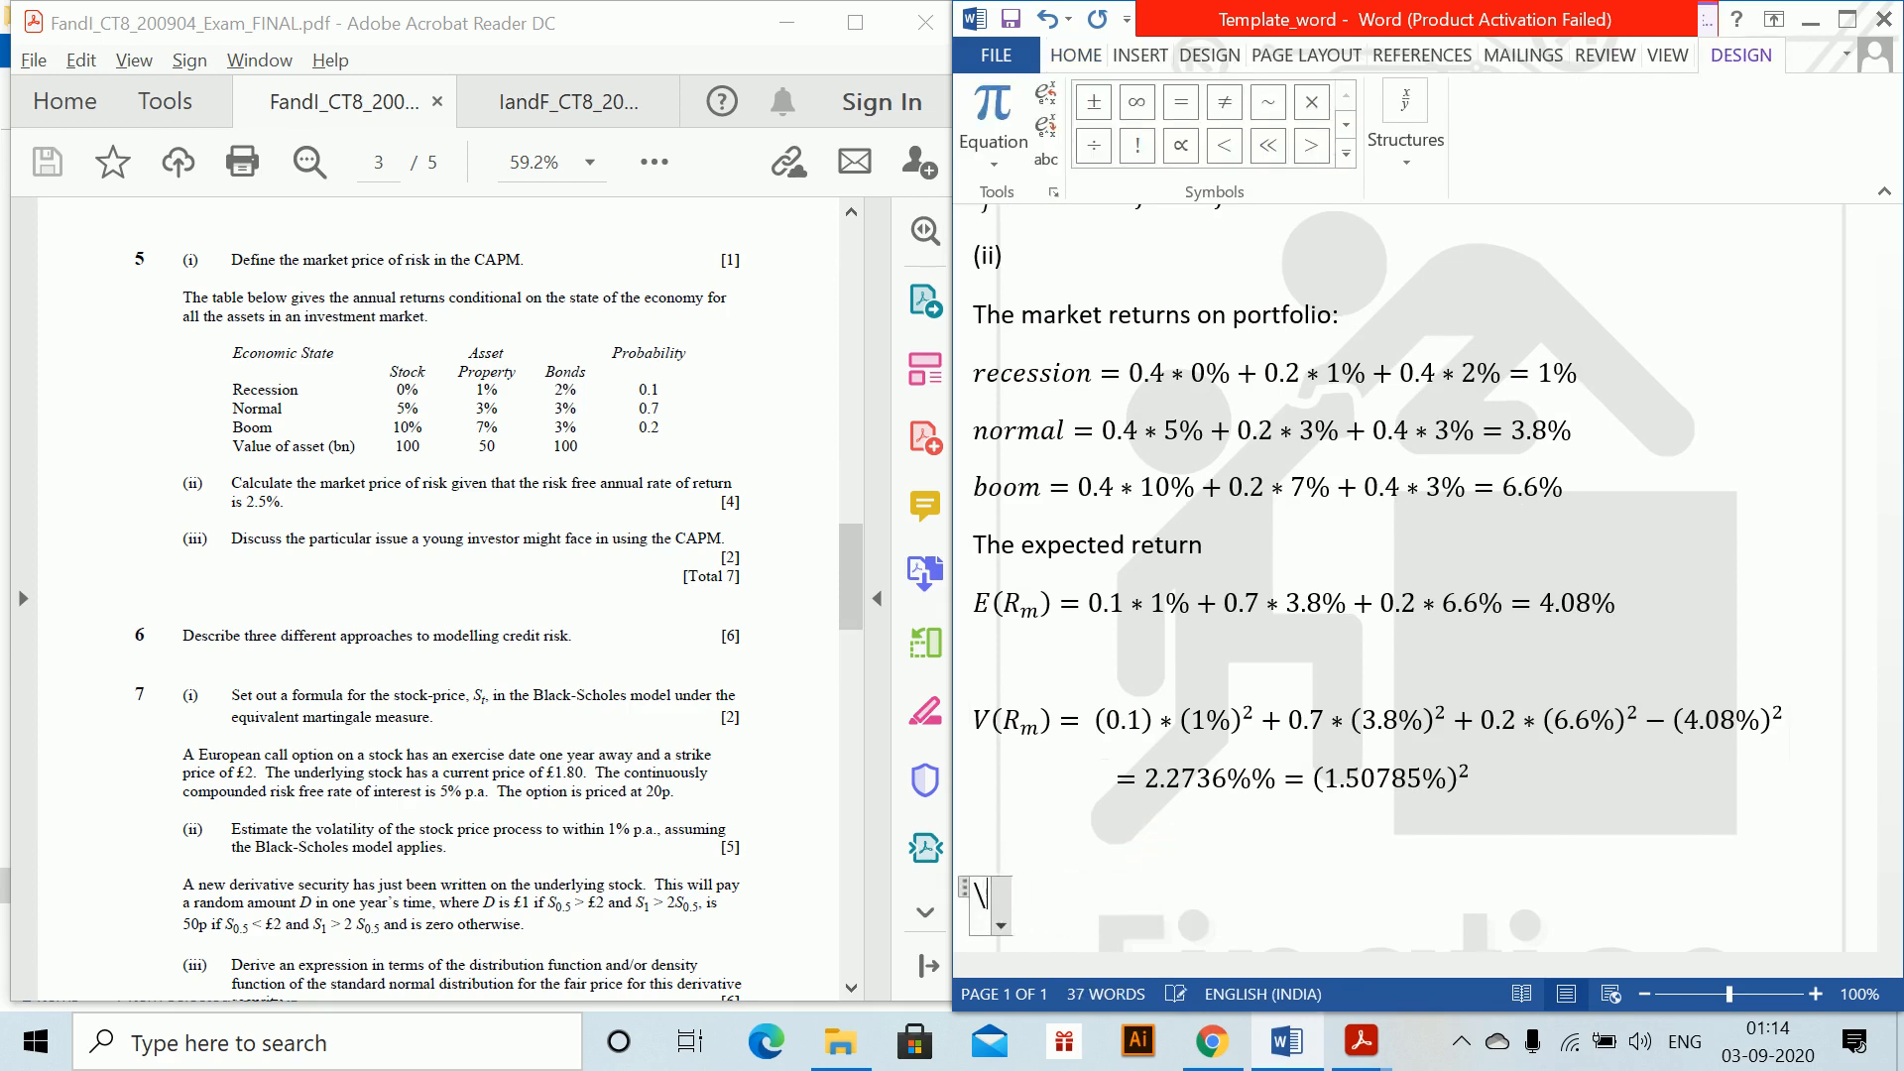
{"action": "type", "text": "gamma ="}
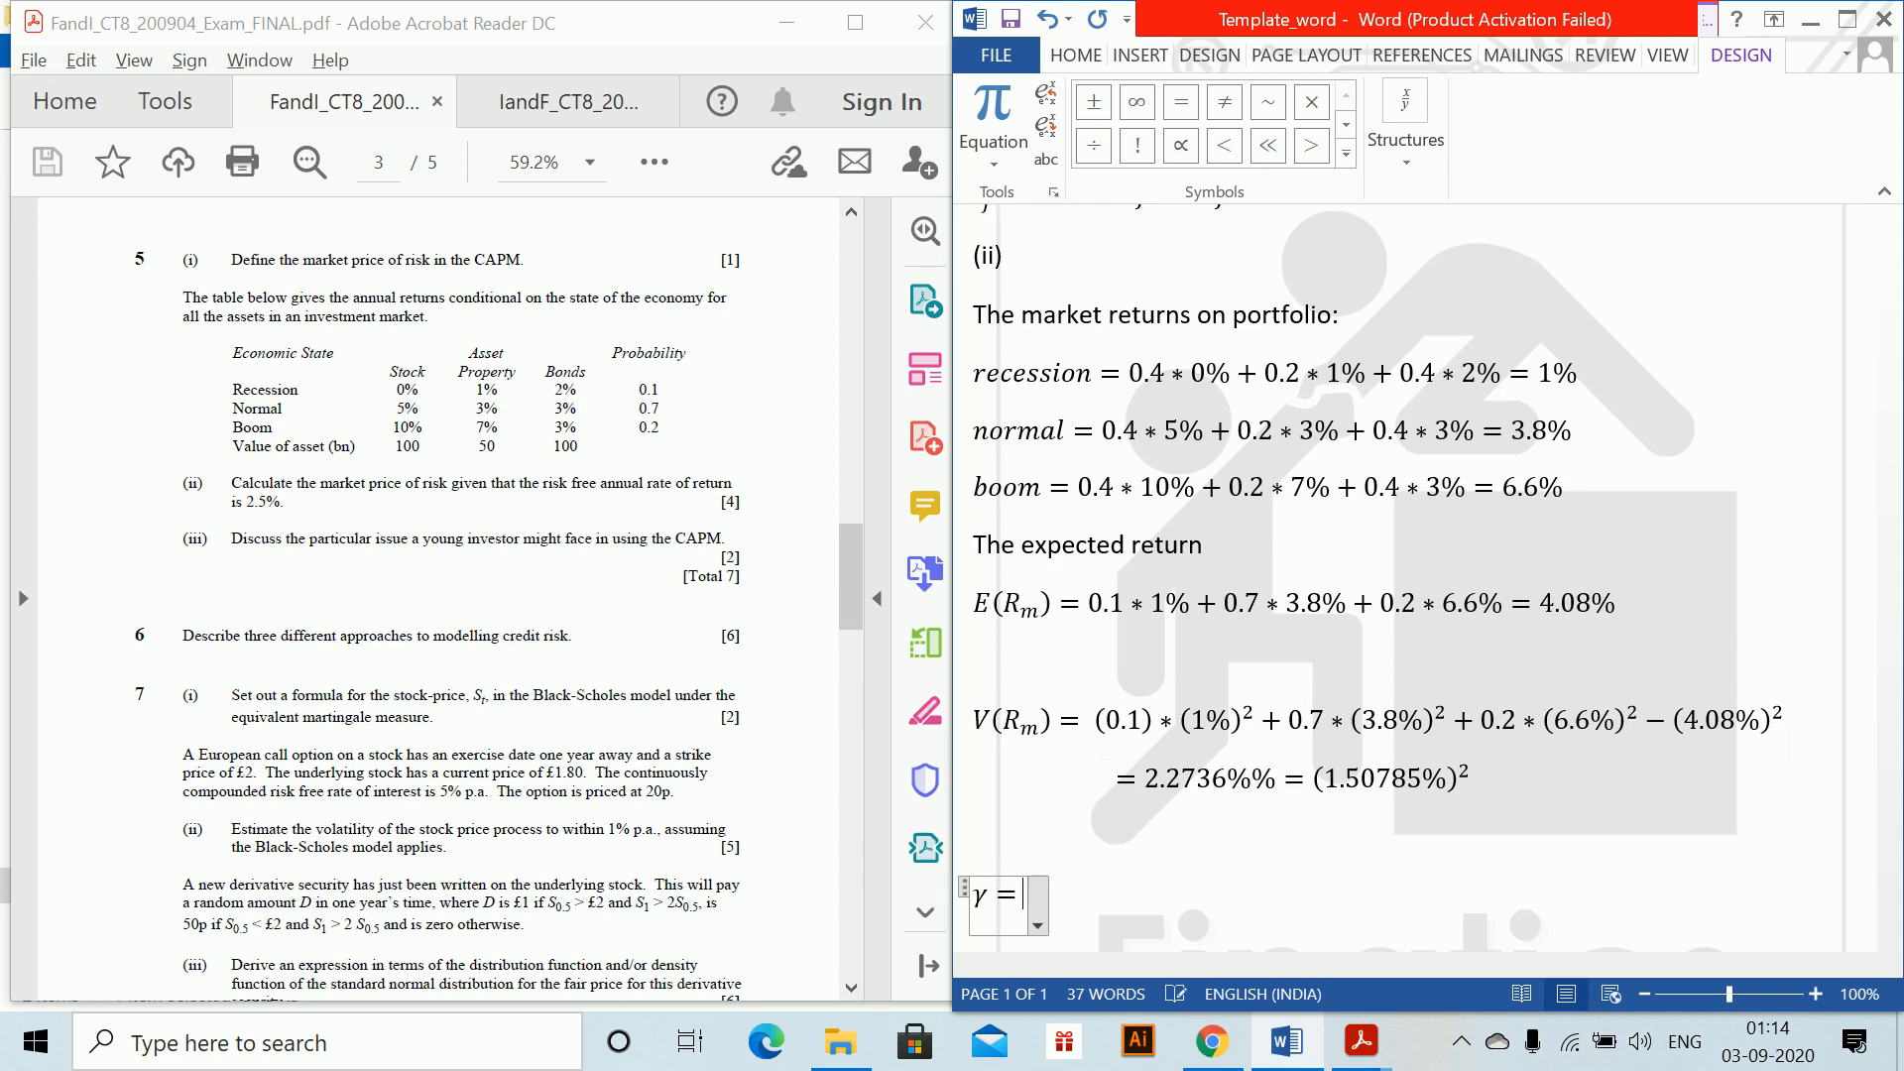
Complete the γ equation with the fraction 4.08 − 2.5 over 1.50784, equal to 1.0479, and add empty lines below it.
{"action": "type", "text": "(4.08"}
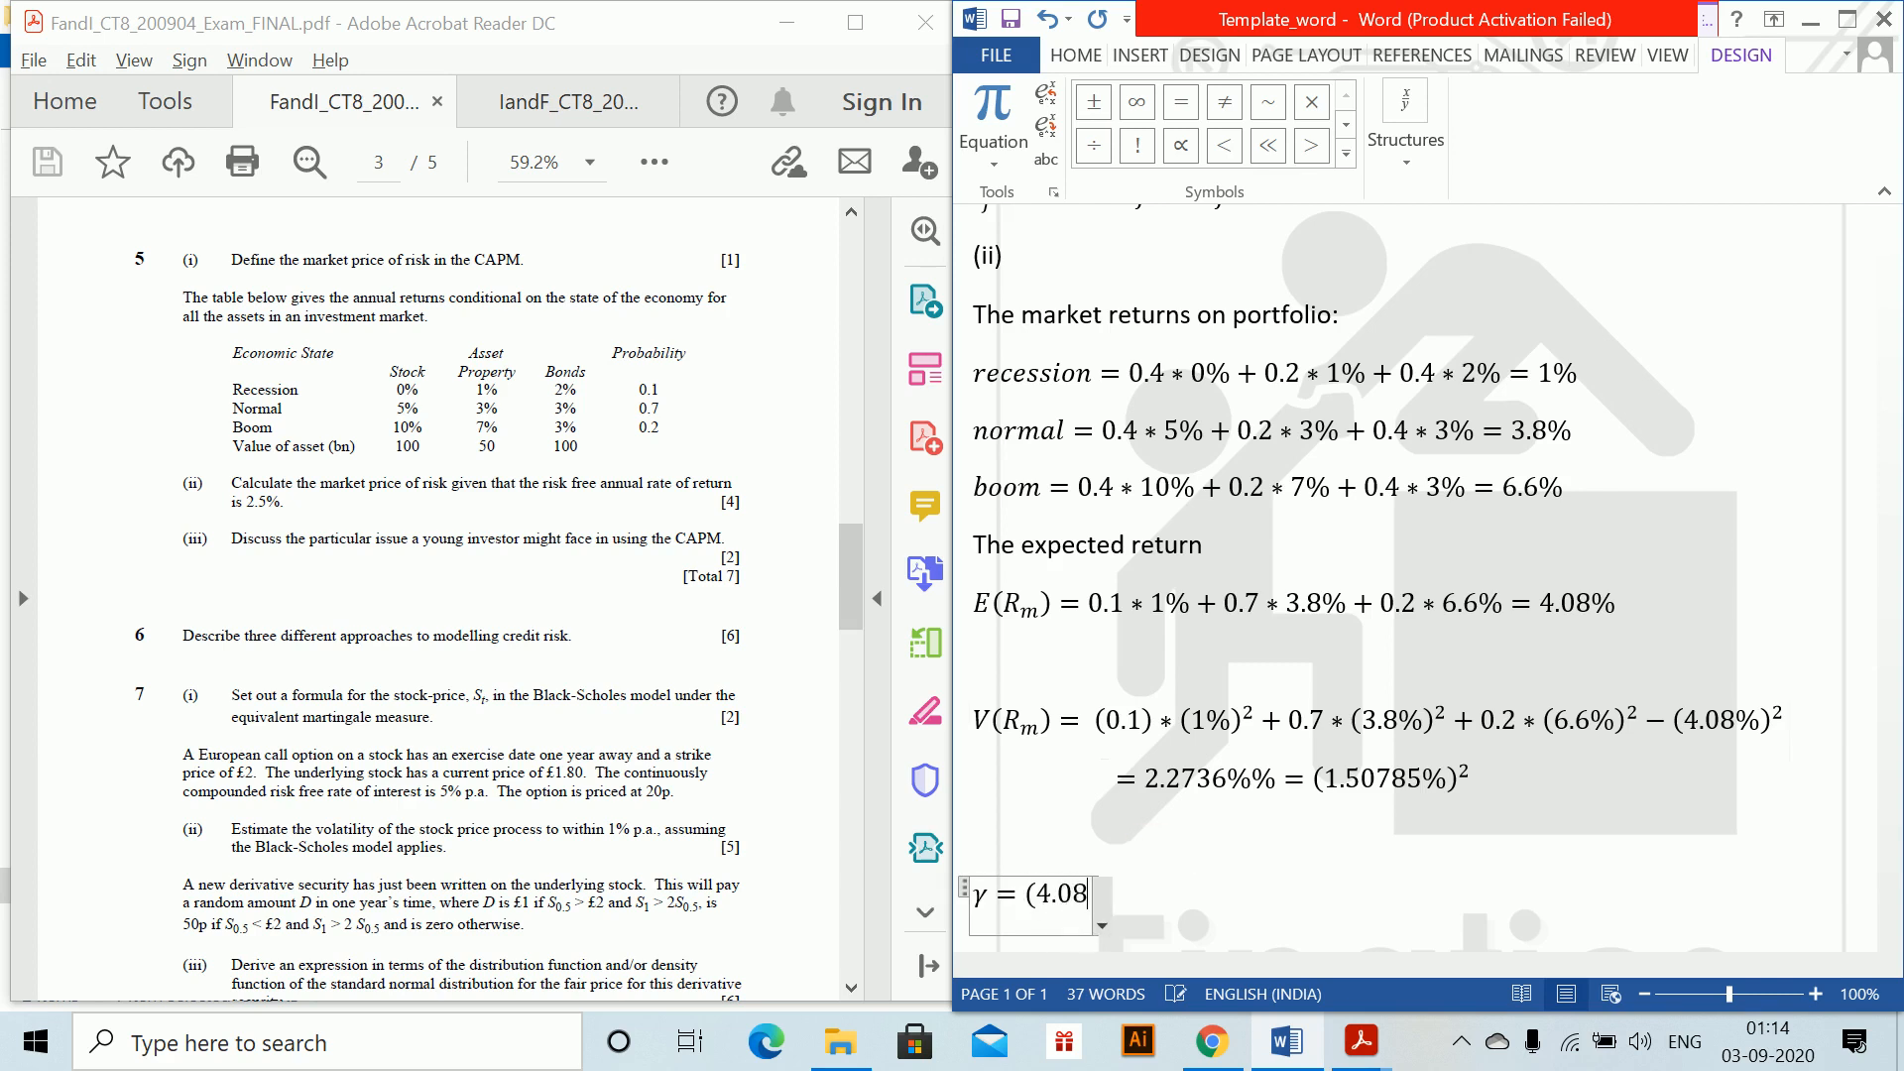
{"action": "type", "text": "-2."}
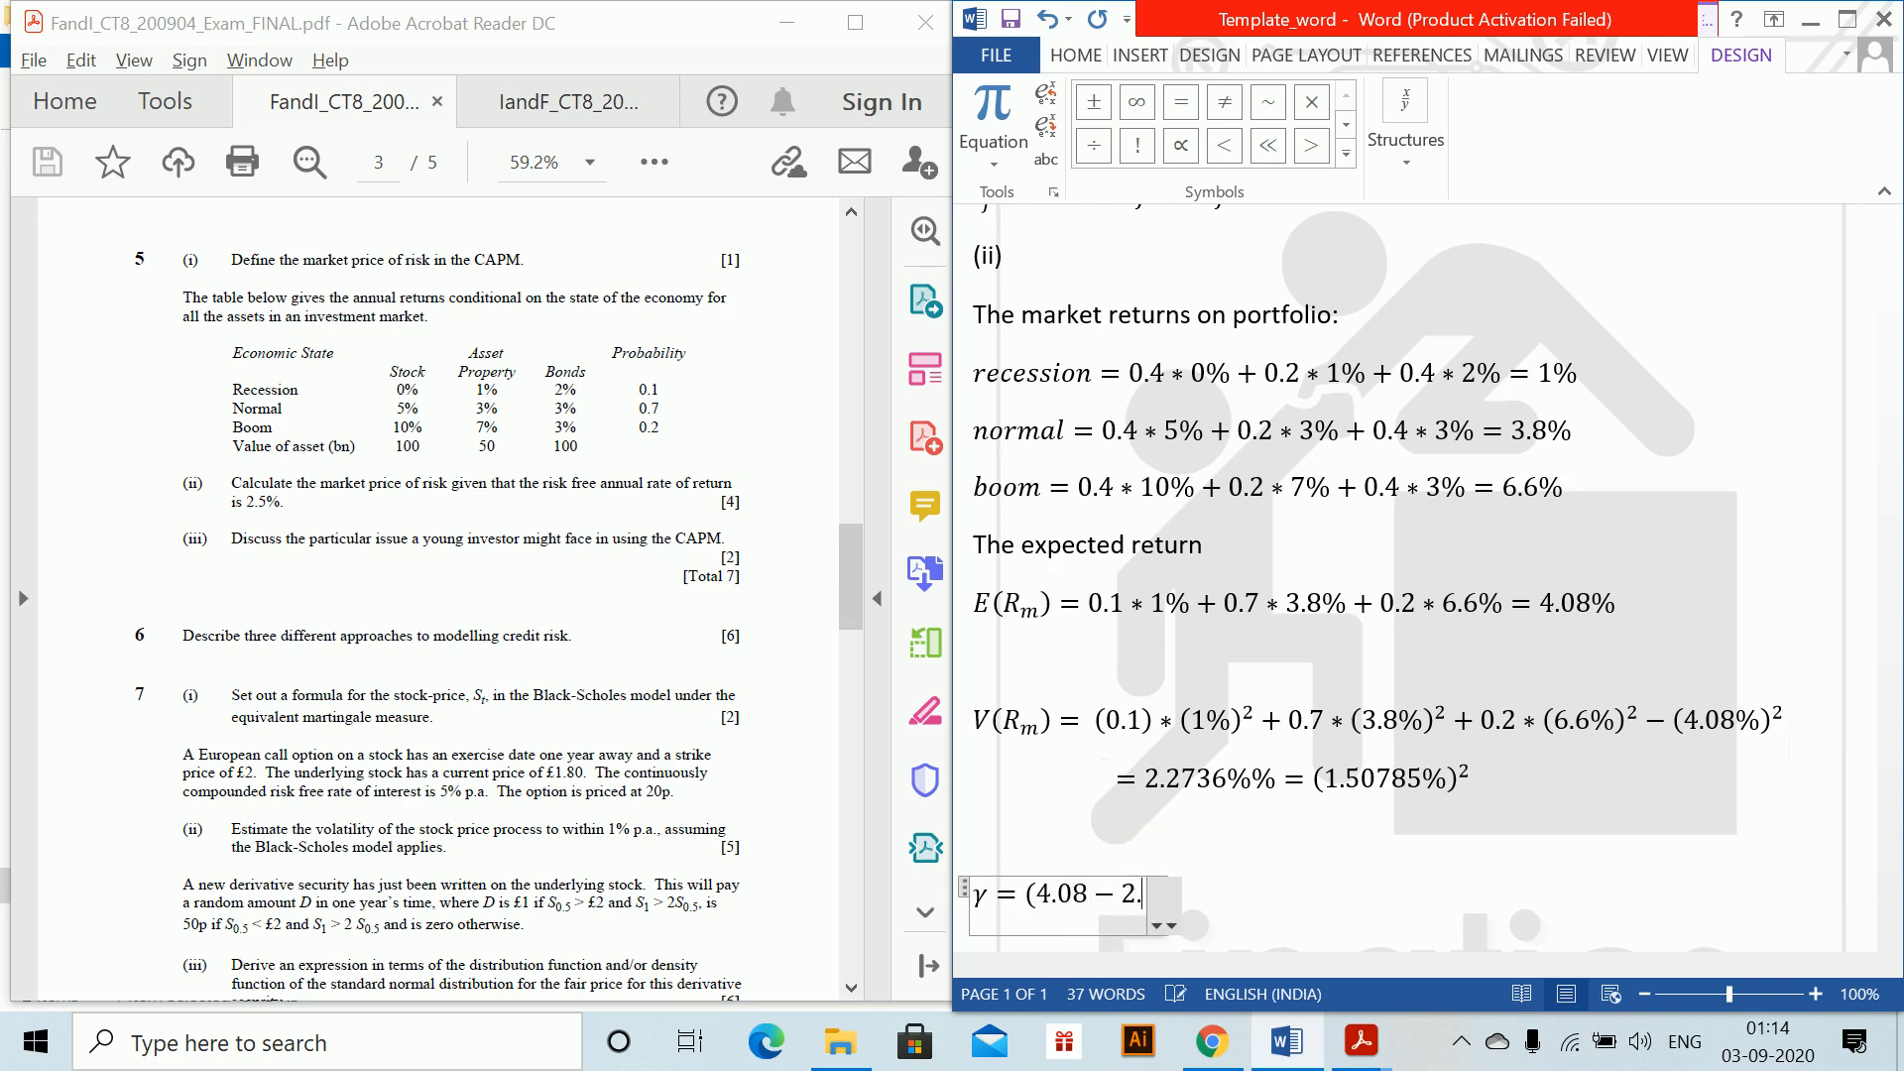
{"action": "type", "text": "5)/1.507"}
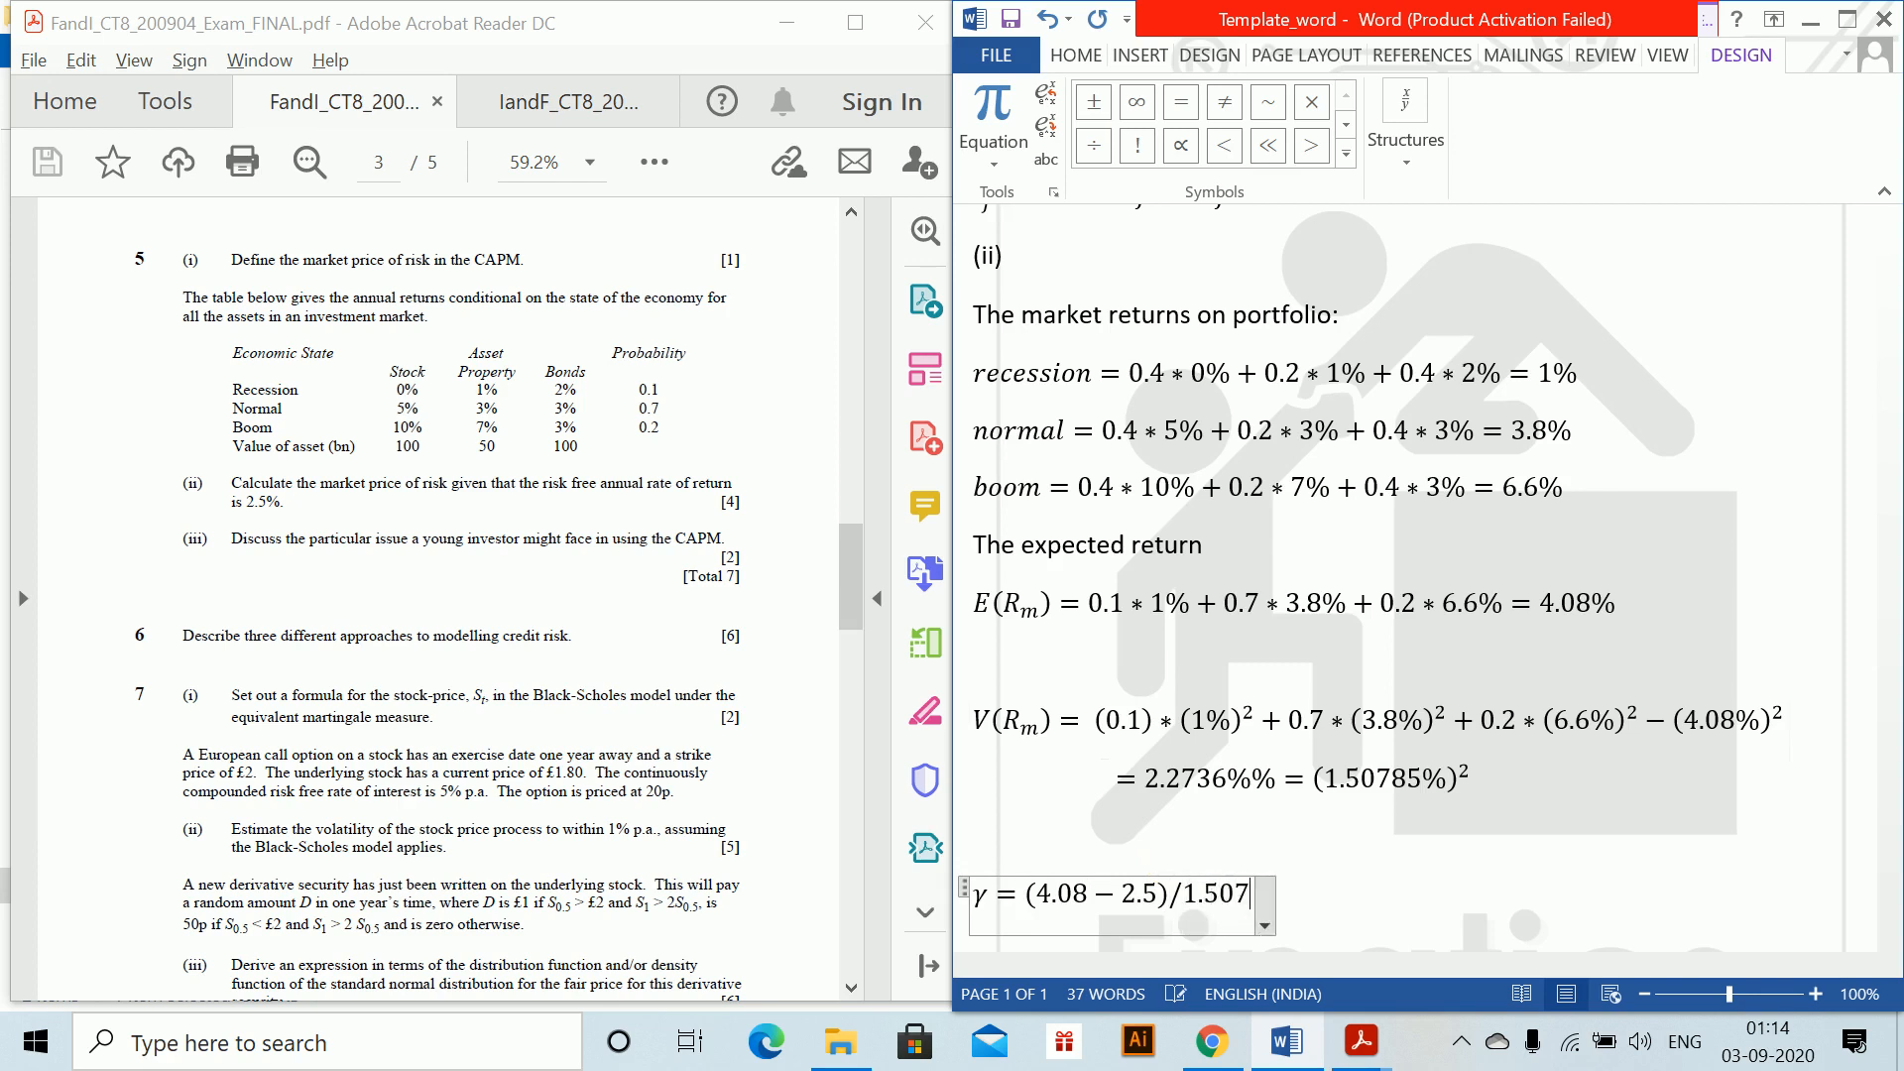
{"action": "type", "text": "84 = "}
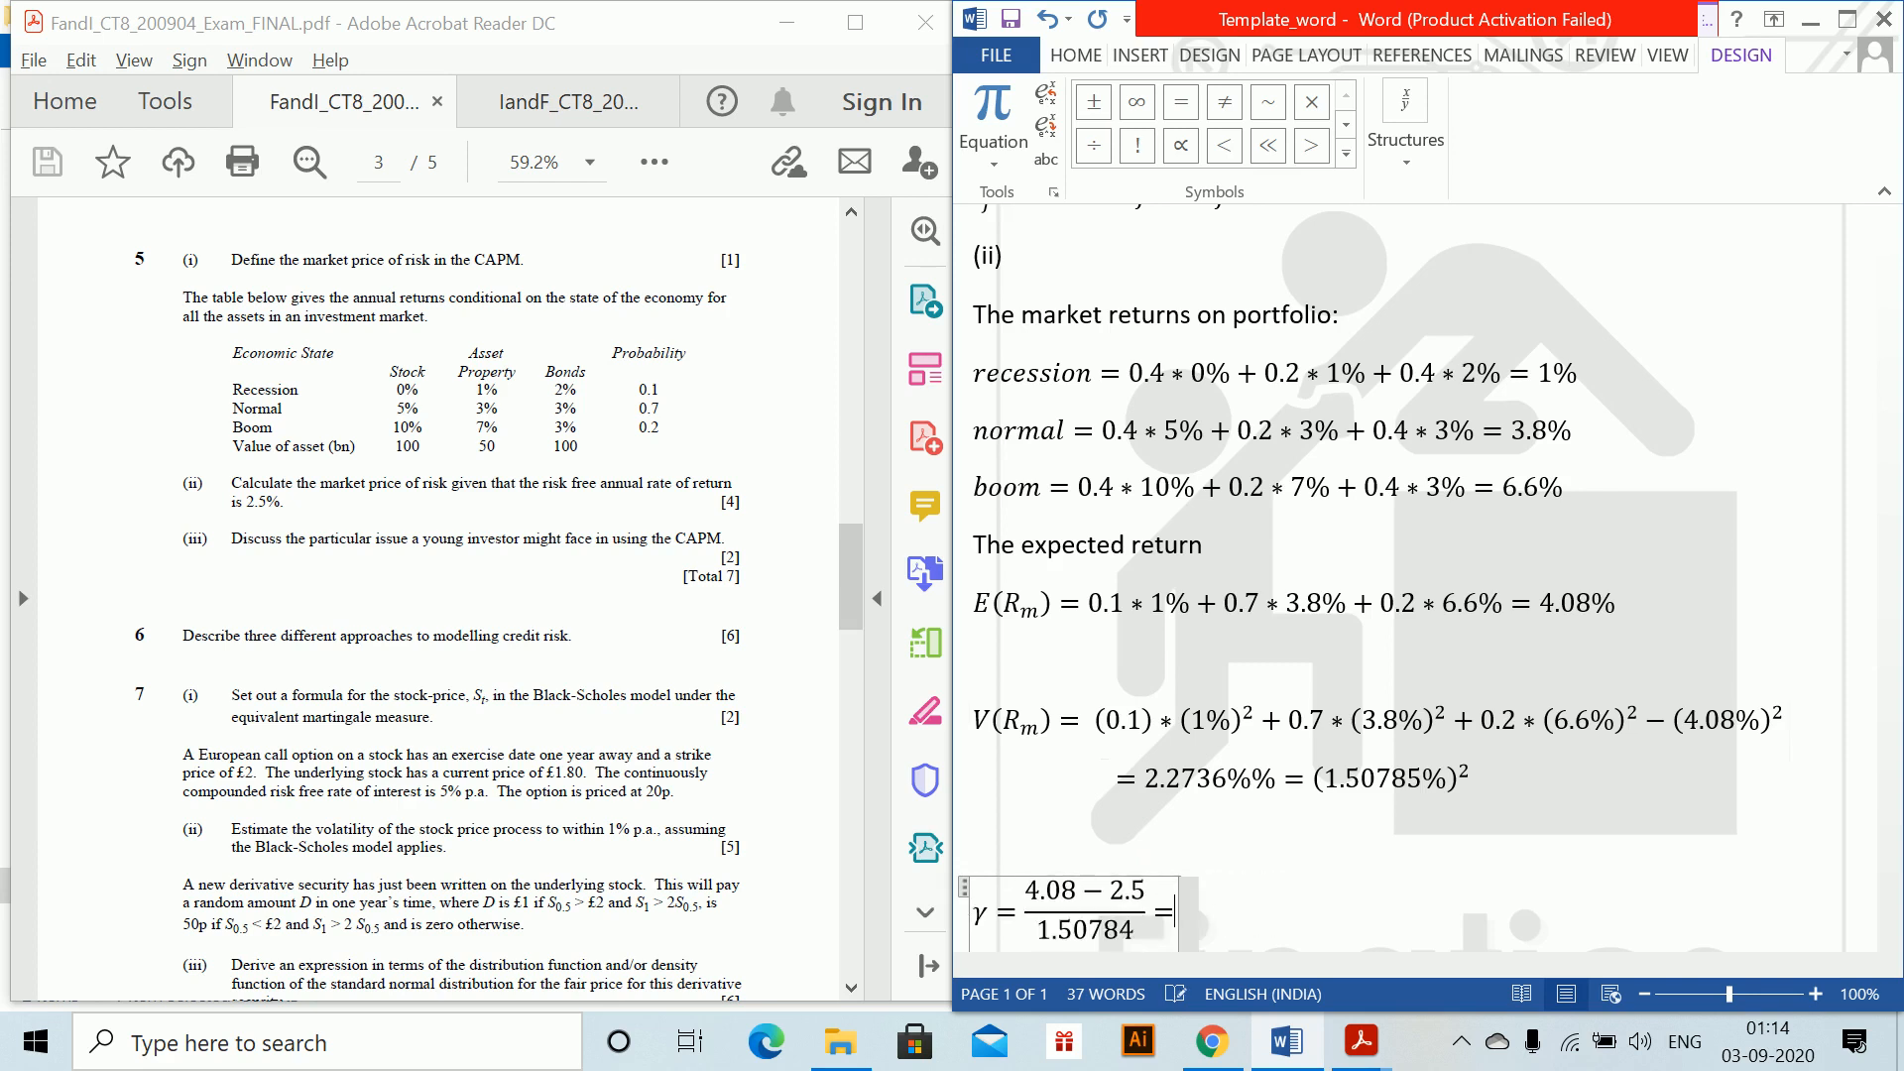
{"action": "type", "text": "1.0"}
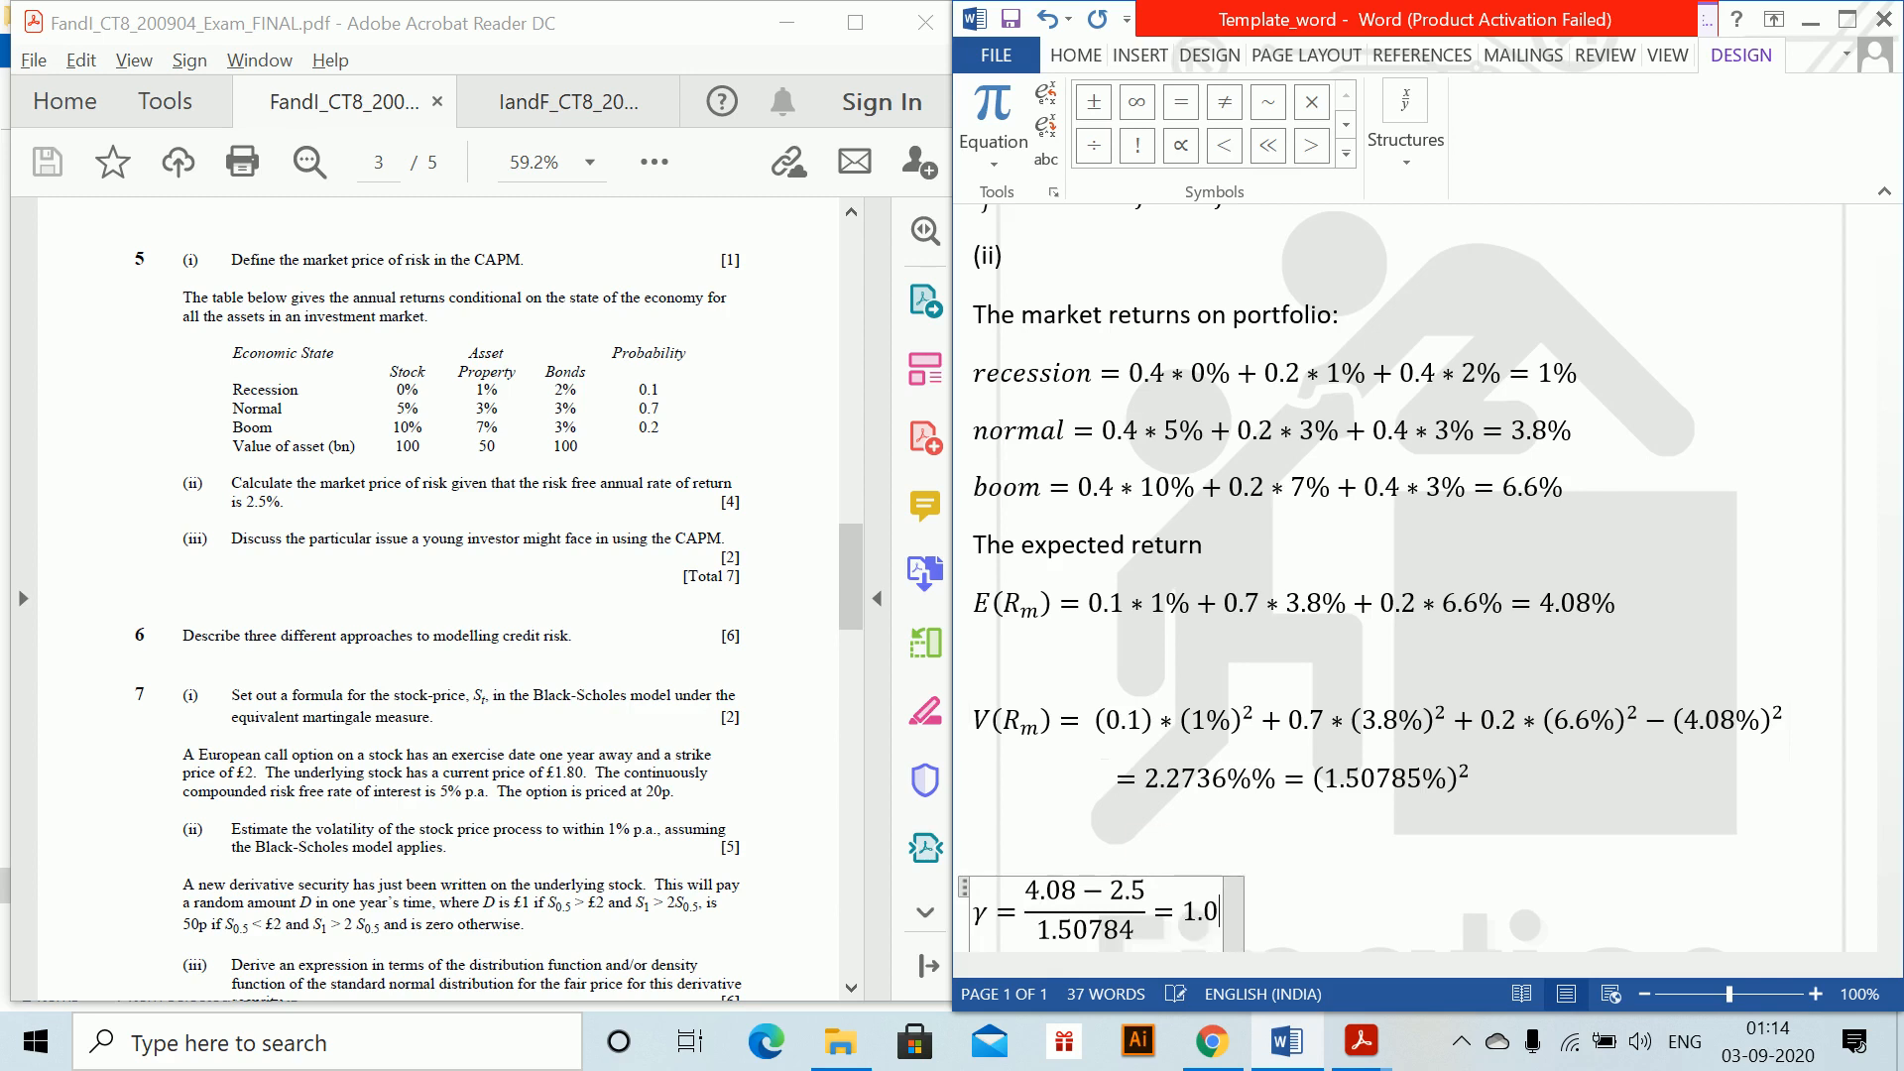
{"action": "type", "text": "479"}
{"action": "key", "text": "Right"}
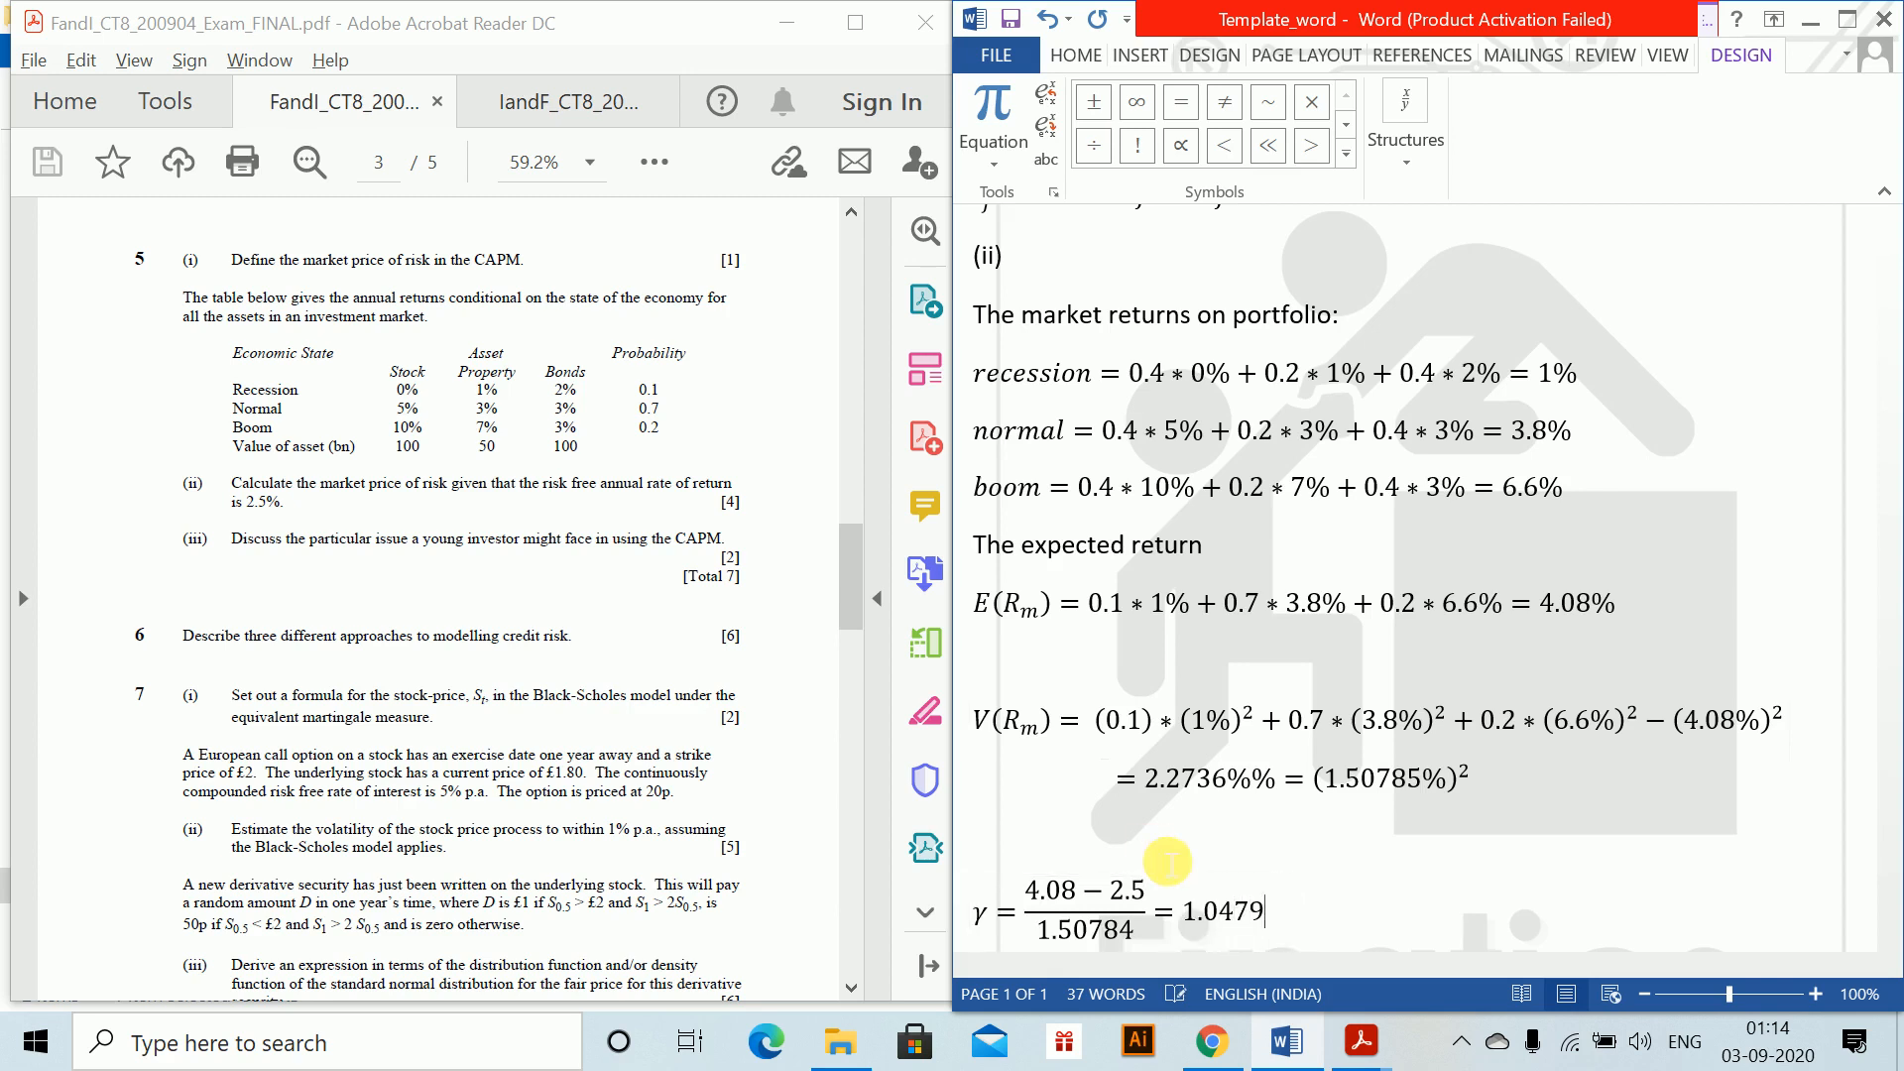
{"action": "key", "text": "Return"}
{"action": "key", "text": "Return"}
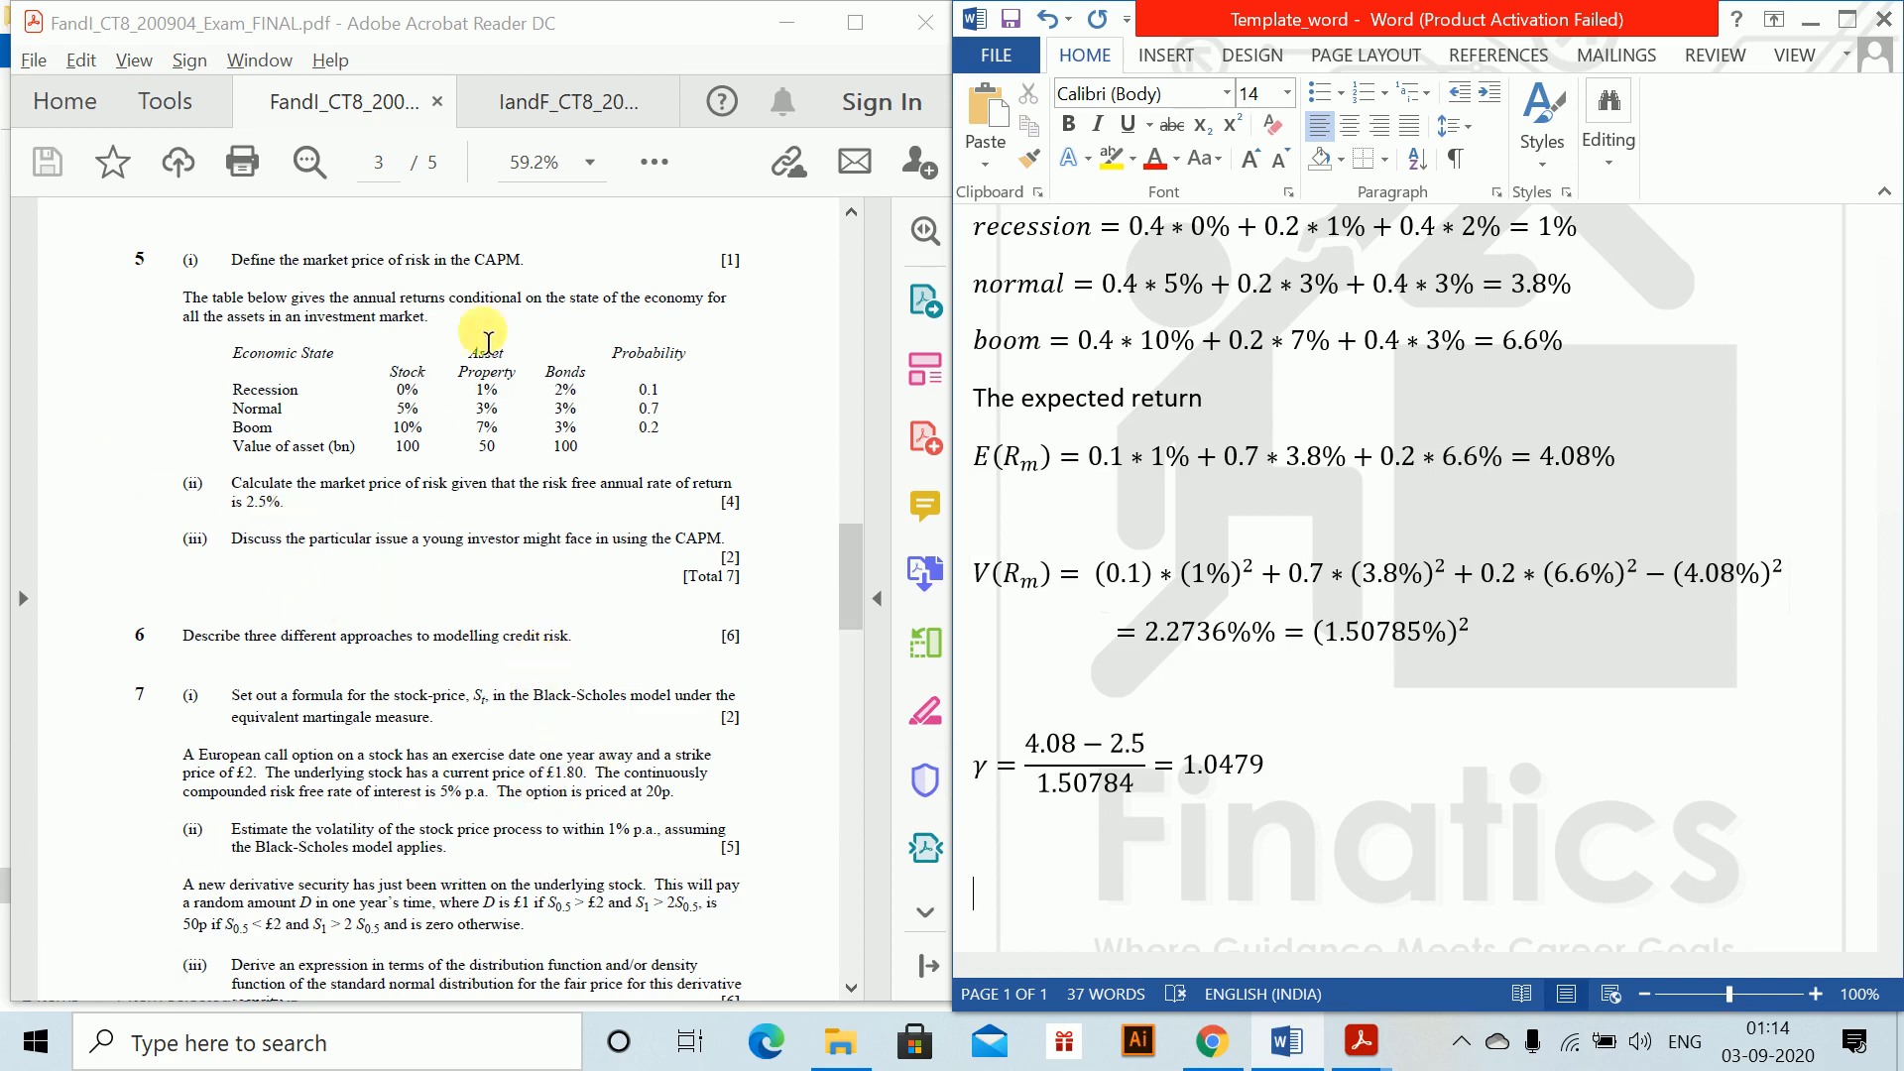
Switch to the IandF_CT8_201104 exam PDF in Acrobat Reader and view question 3 on the three risky securities.
{"action": "left_click", "coordinate": [561, 130]}
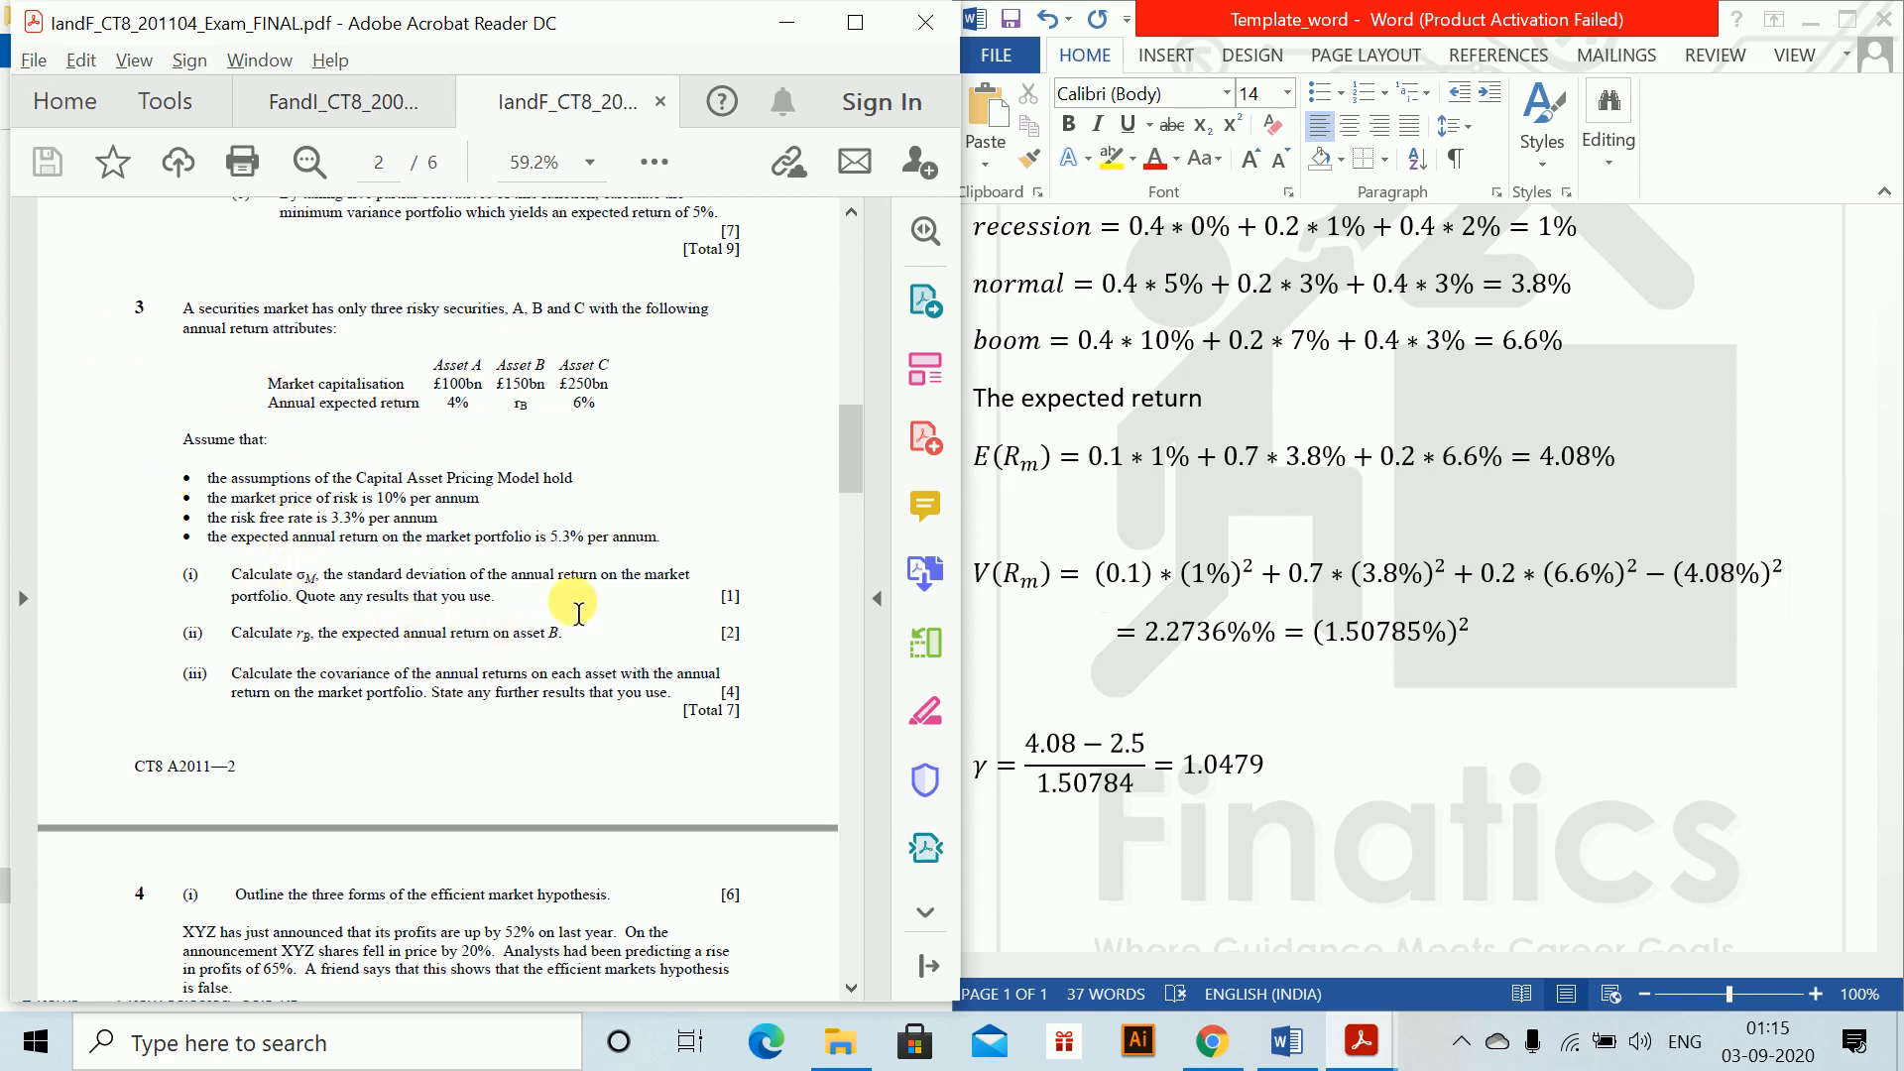
{"action": "scroll", "coordinate": [600, 610], "scroll_direction": "down", "scroll_amount": 1}
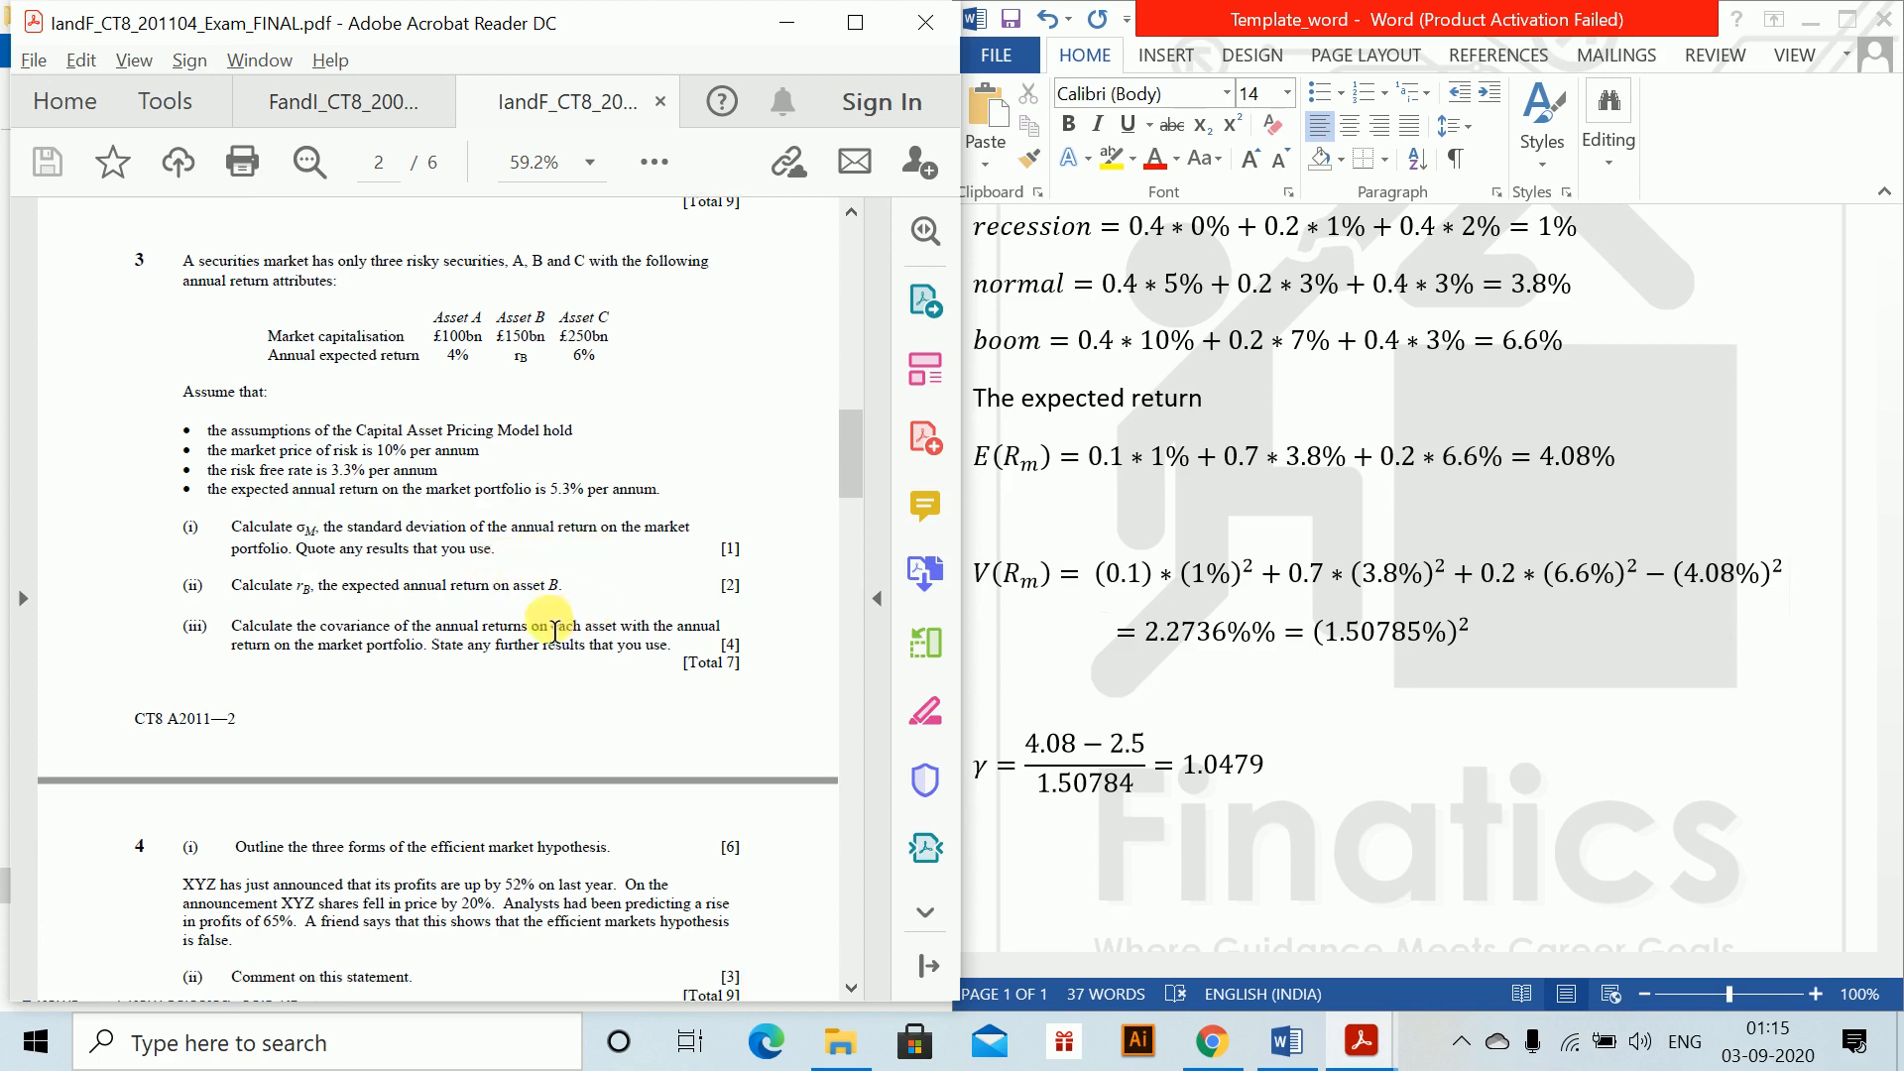
{"action": "scroll", "coordinate": [556, 625], "scroll_direction": "down", "scroll_amount": 1}
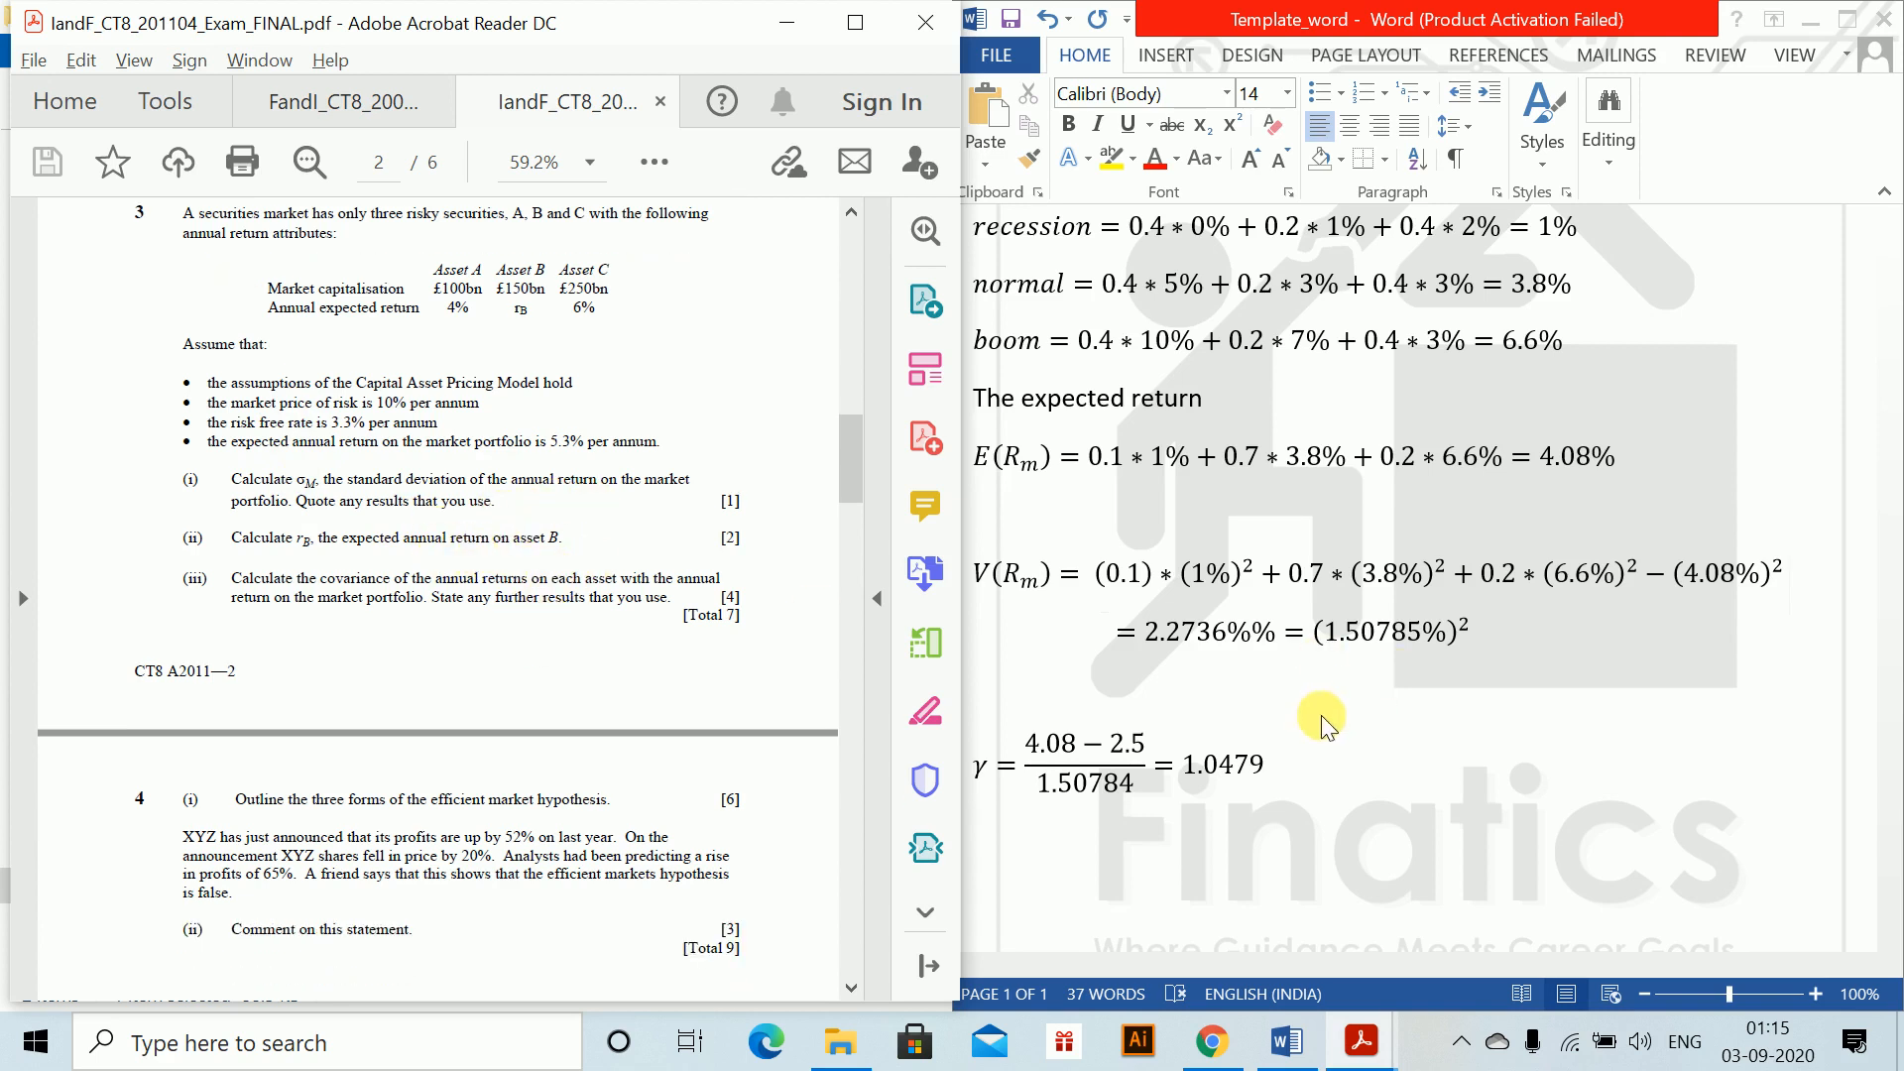
Return to the Word document and start a new page with the heading "Question 2.".
{"action": "left_click", "coordinate": [1264, 843]}
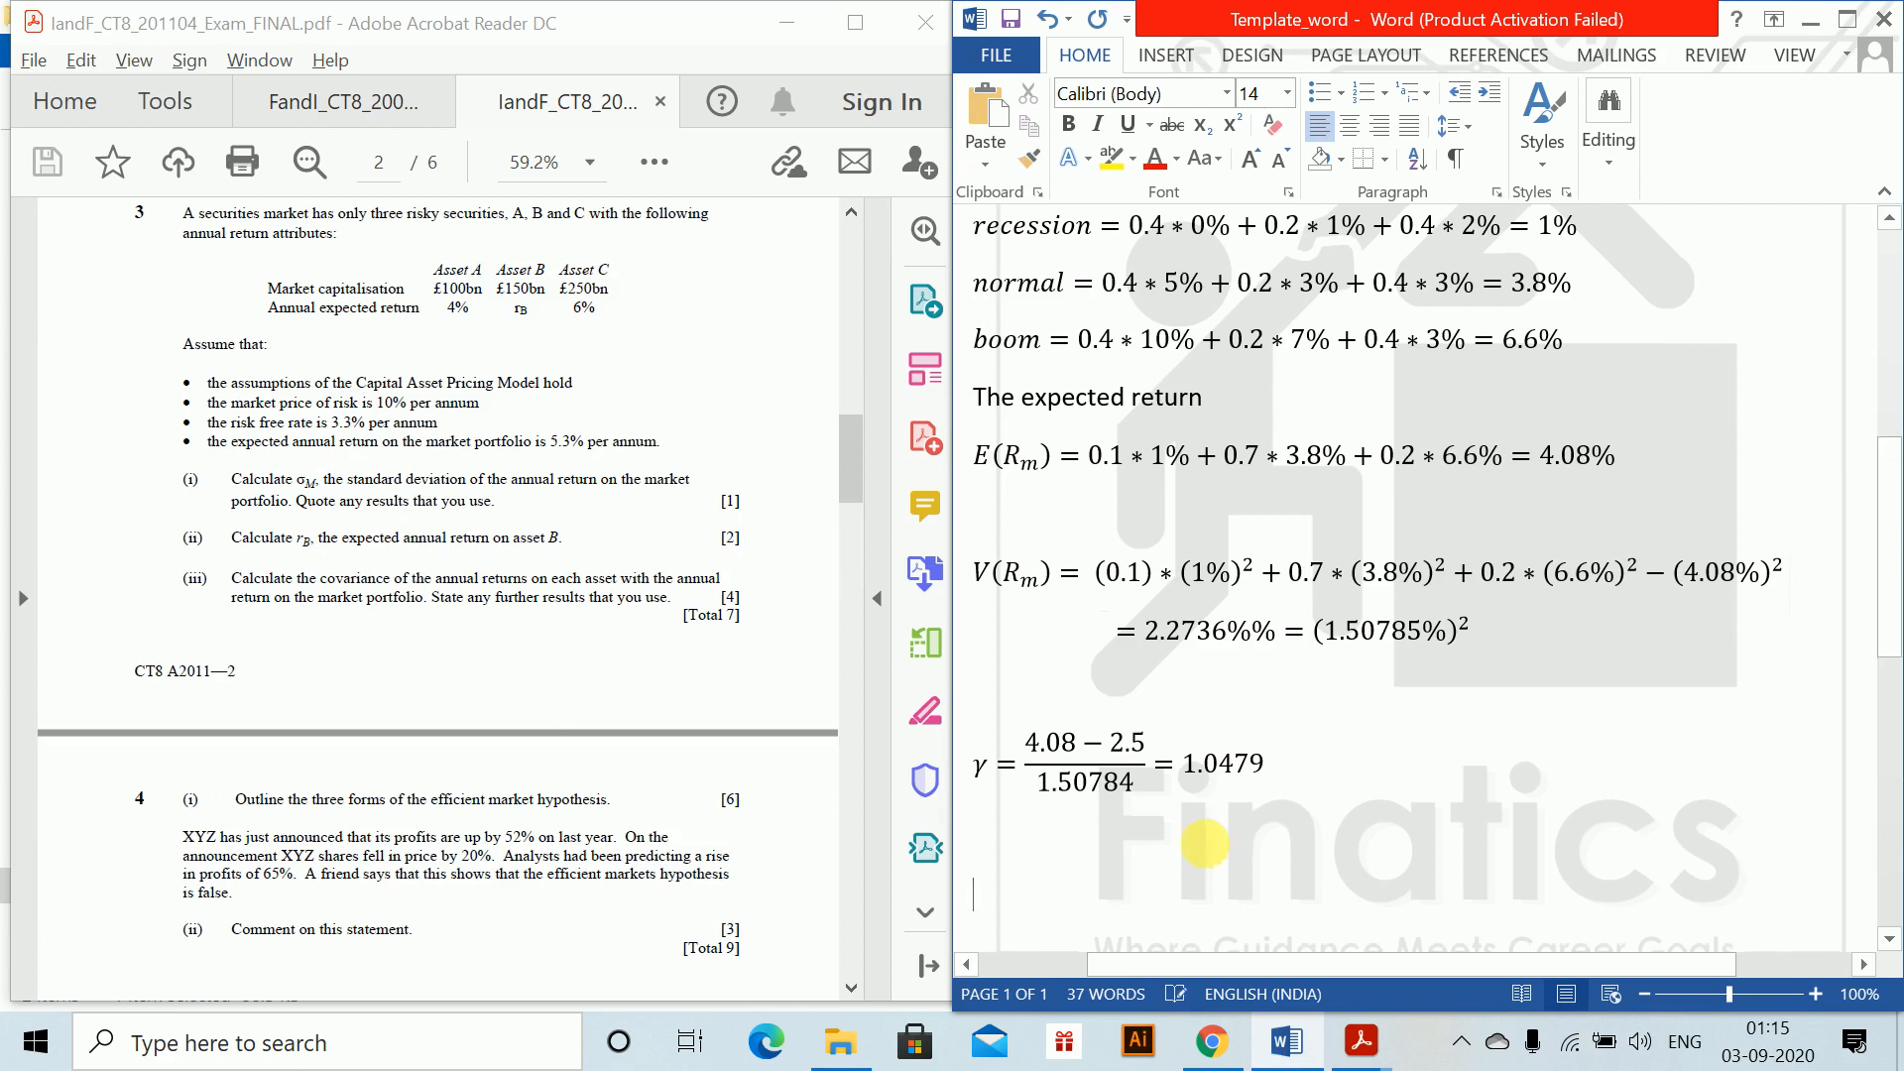
{"action": "key", "text": "ctrl+Return"}
{"action": "type", "text": "Question 2."}
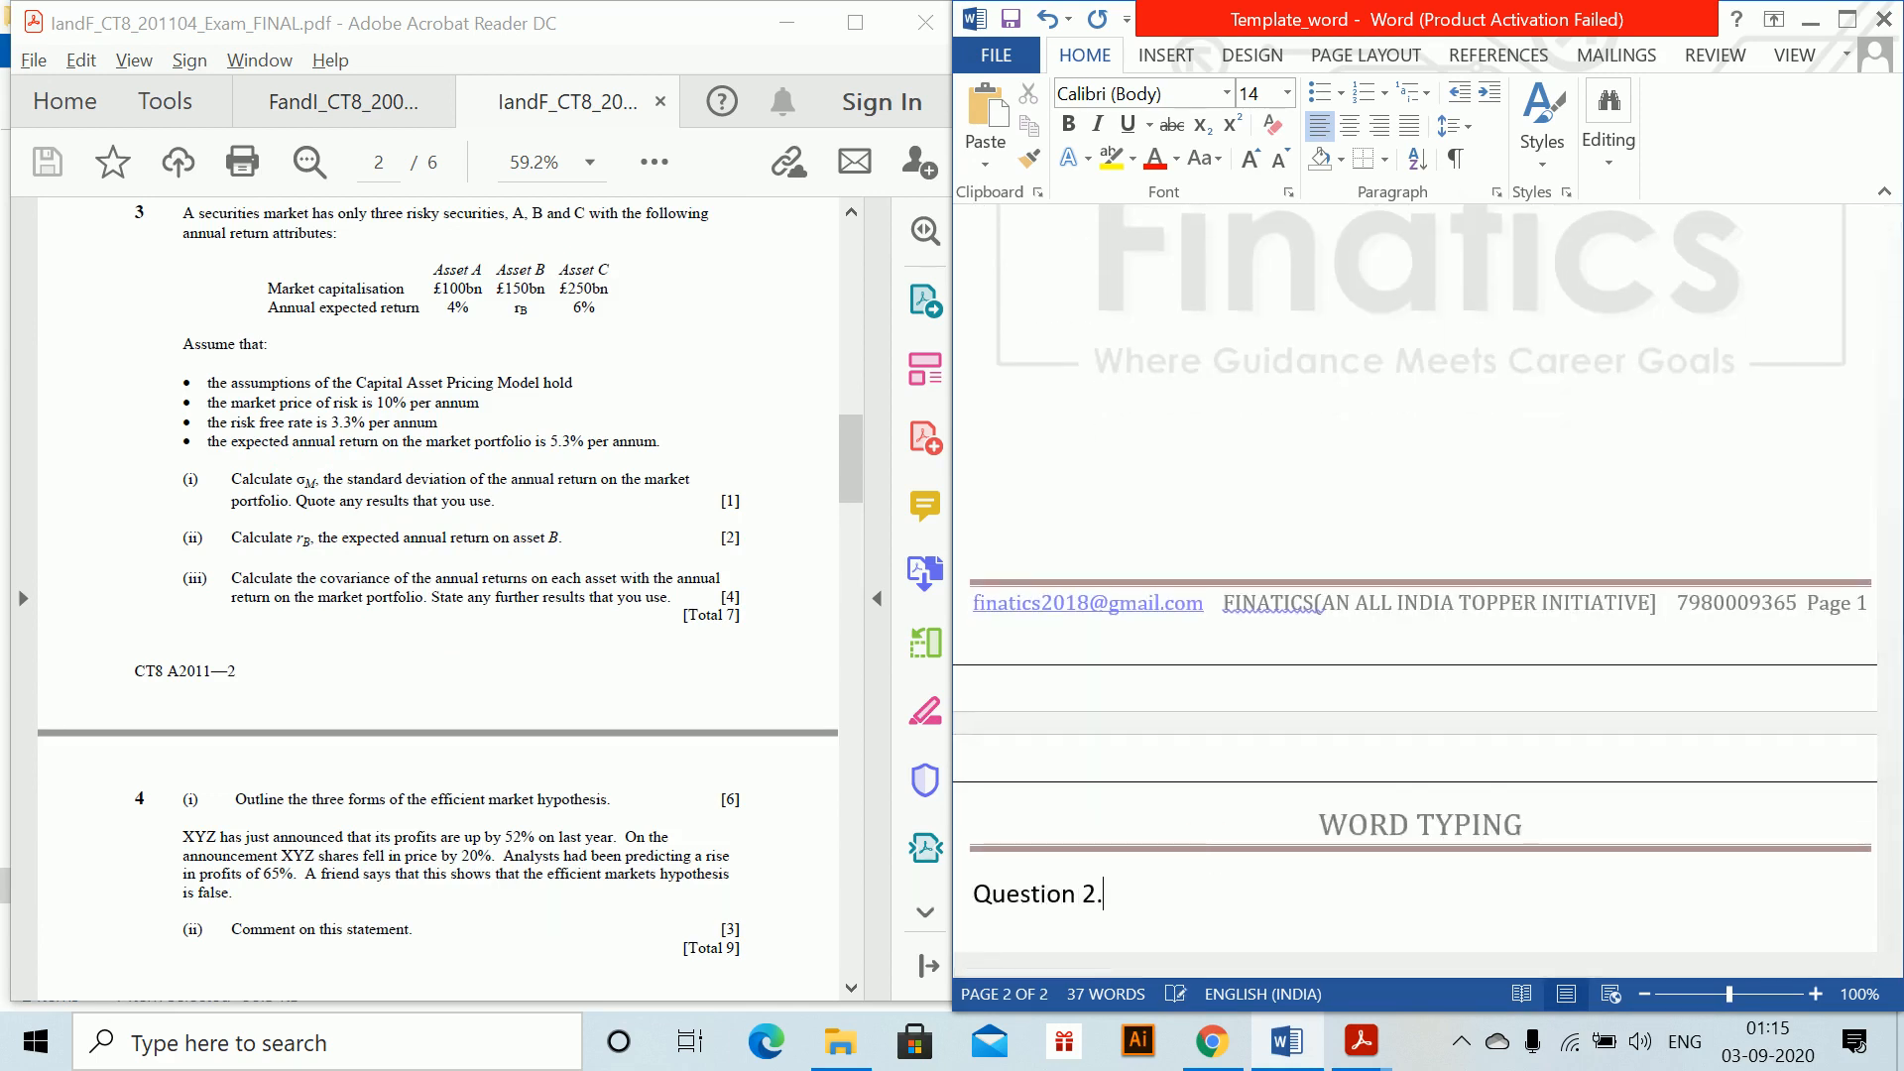
{"action": "key", "text": "Return"}
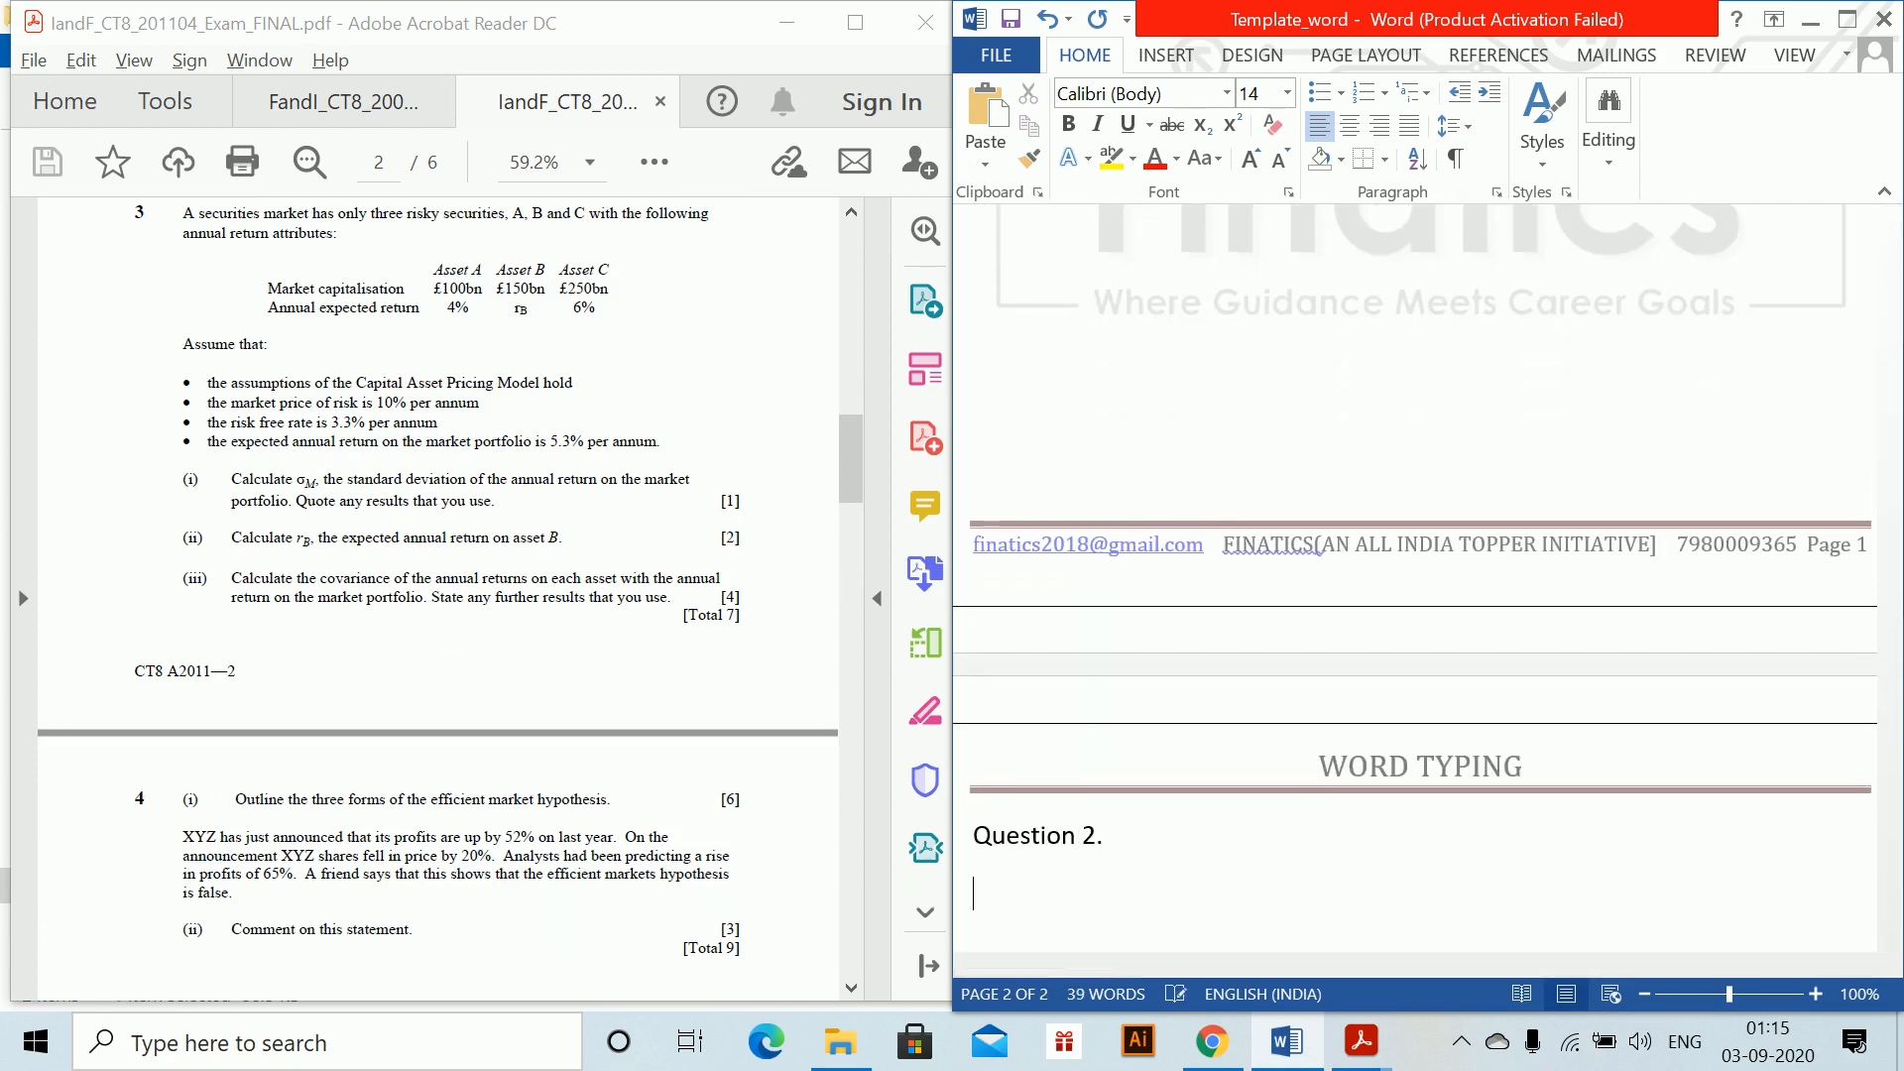
Insert an equation below the Question 2 heading that sets 10 equal to (E_M − r)/σ, with M as a subscript.
{"action": "scroll", "coordinate": [1713, 778], "scroll_direction": "down", "scroll_amount": 6}
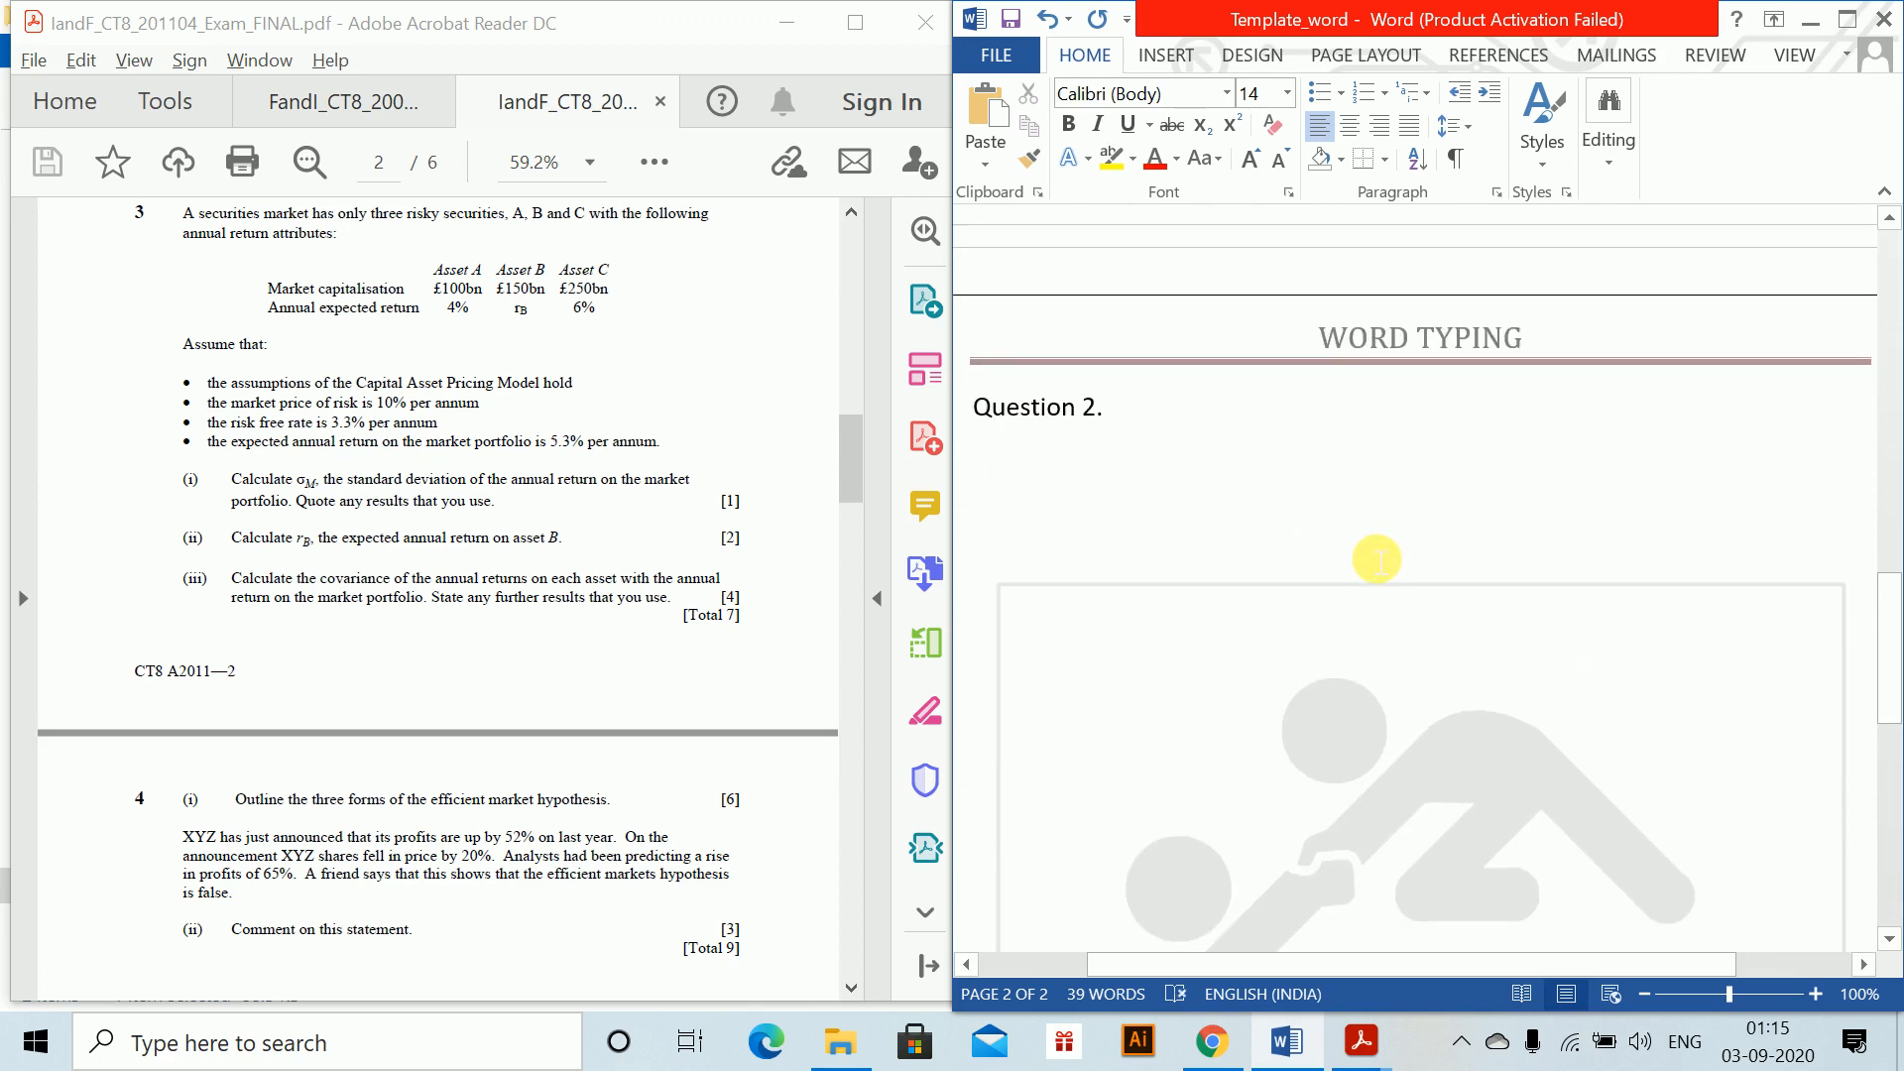
{"action": "key", "text": "alt+equal"}
{"action": "type", "text": "1"}
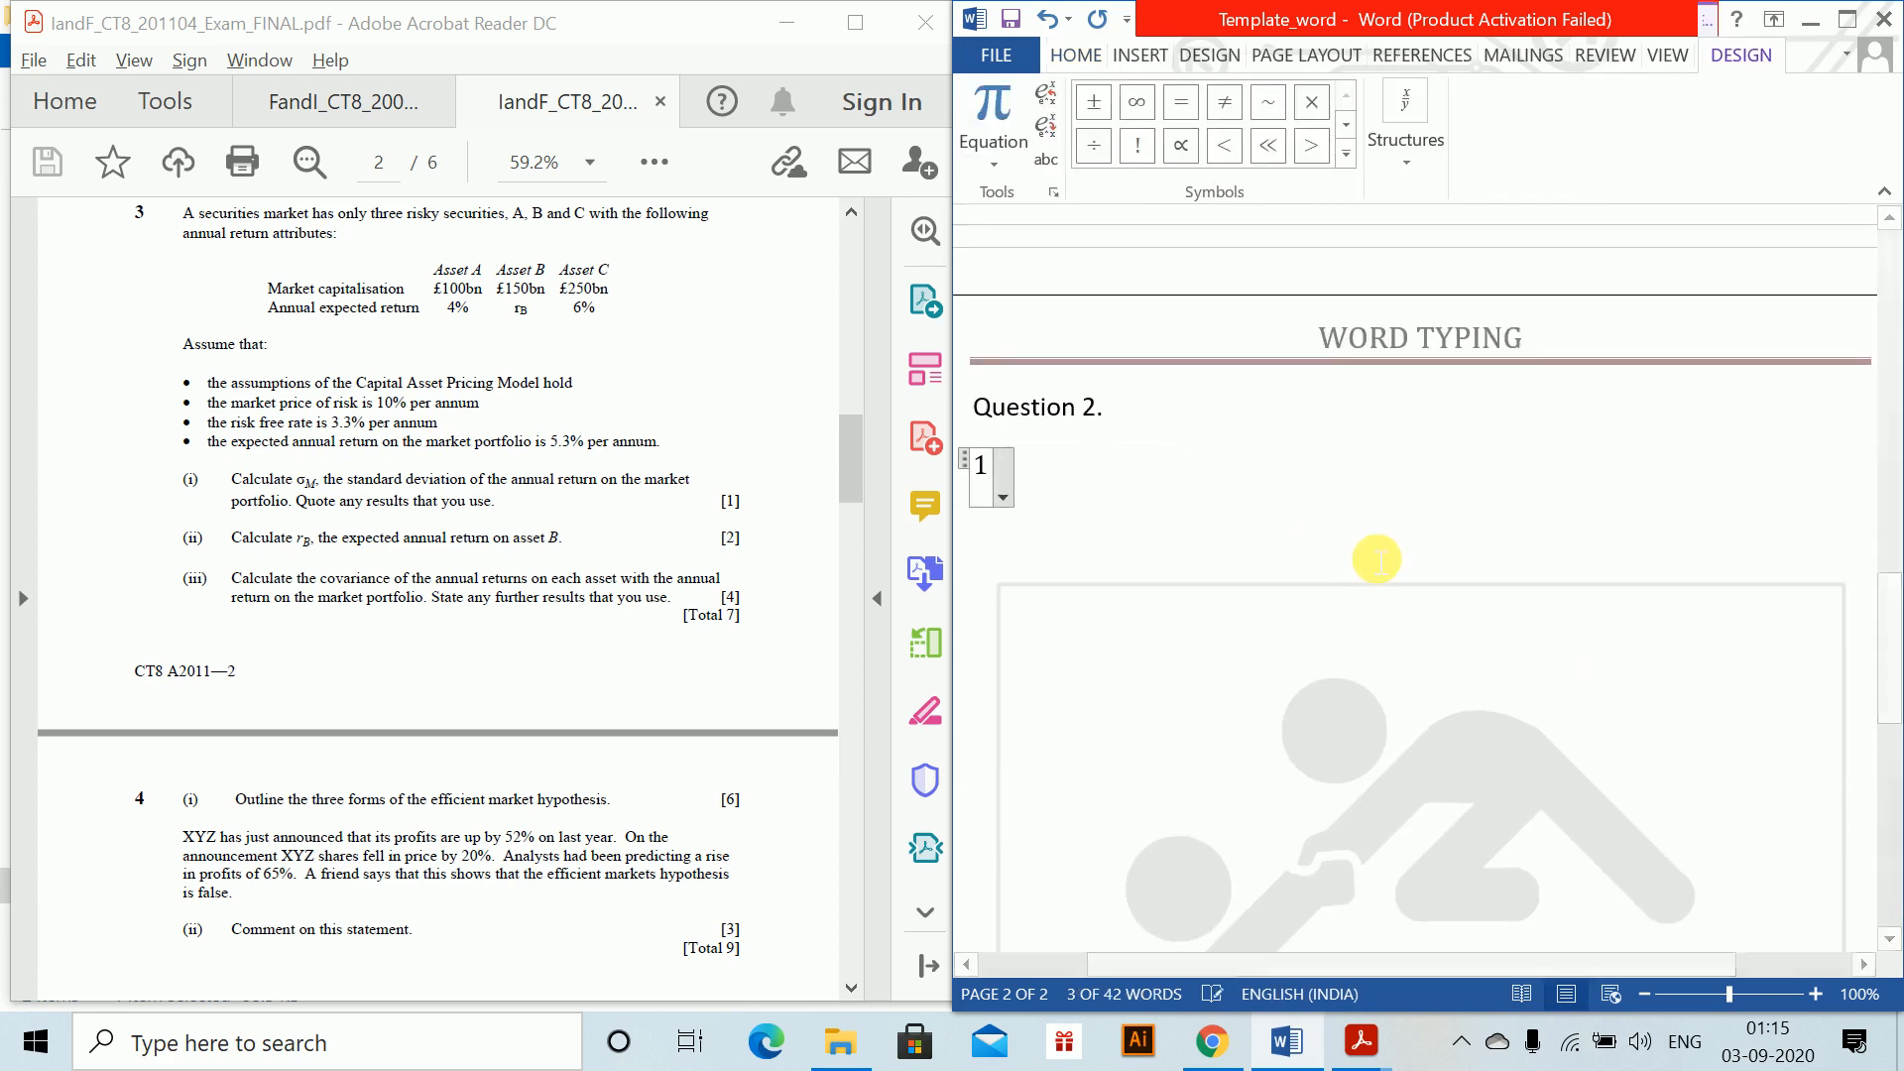
{"action": "type", "text": "0=E_M-r"}
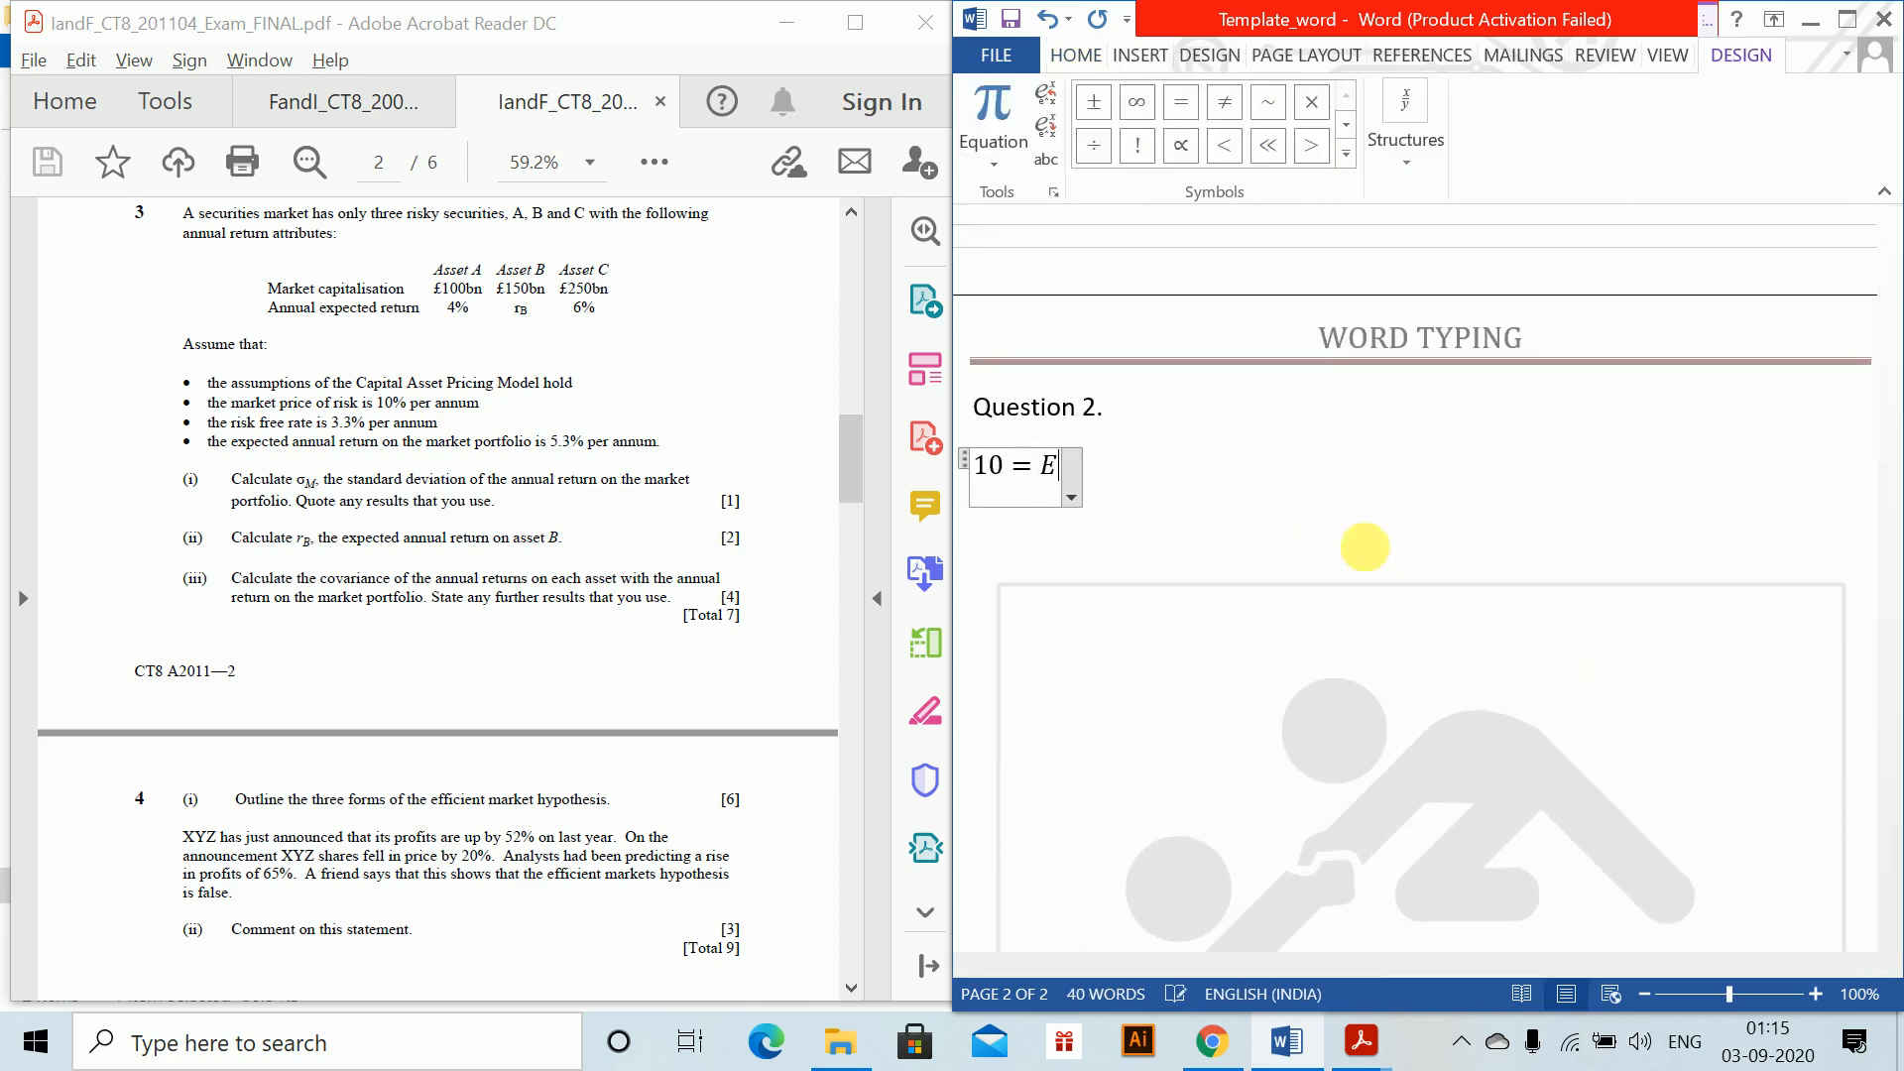
{"action": "type", "text": ")"}
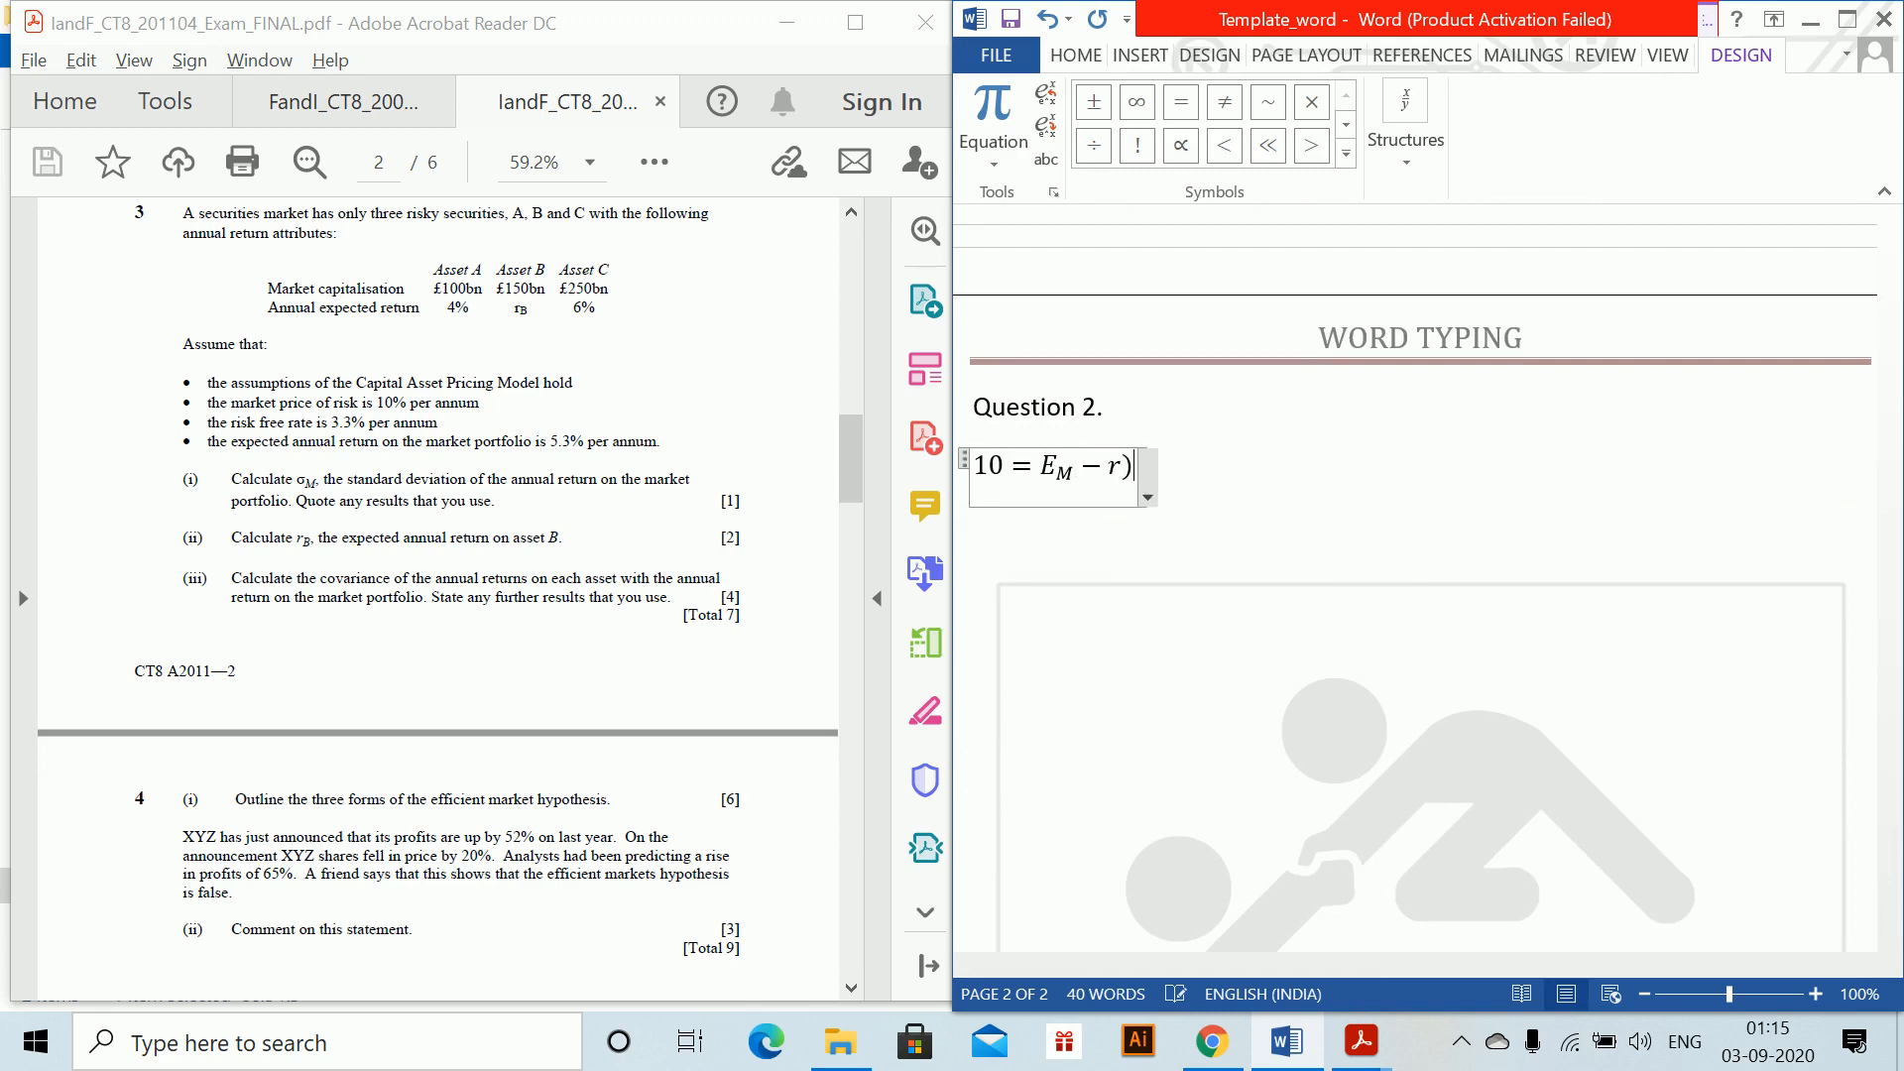
{"action": "key", "text": "Left"}
{"action": "key", "text": "Left"}
{"action": "key", "text": "Left"}
{"action": "type", "text": "("}
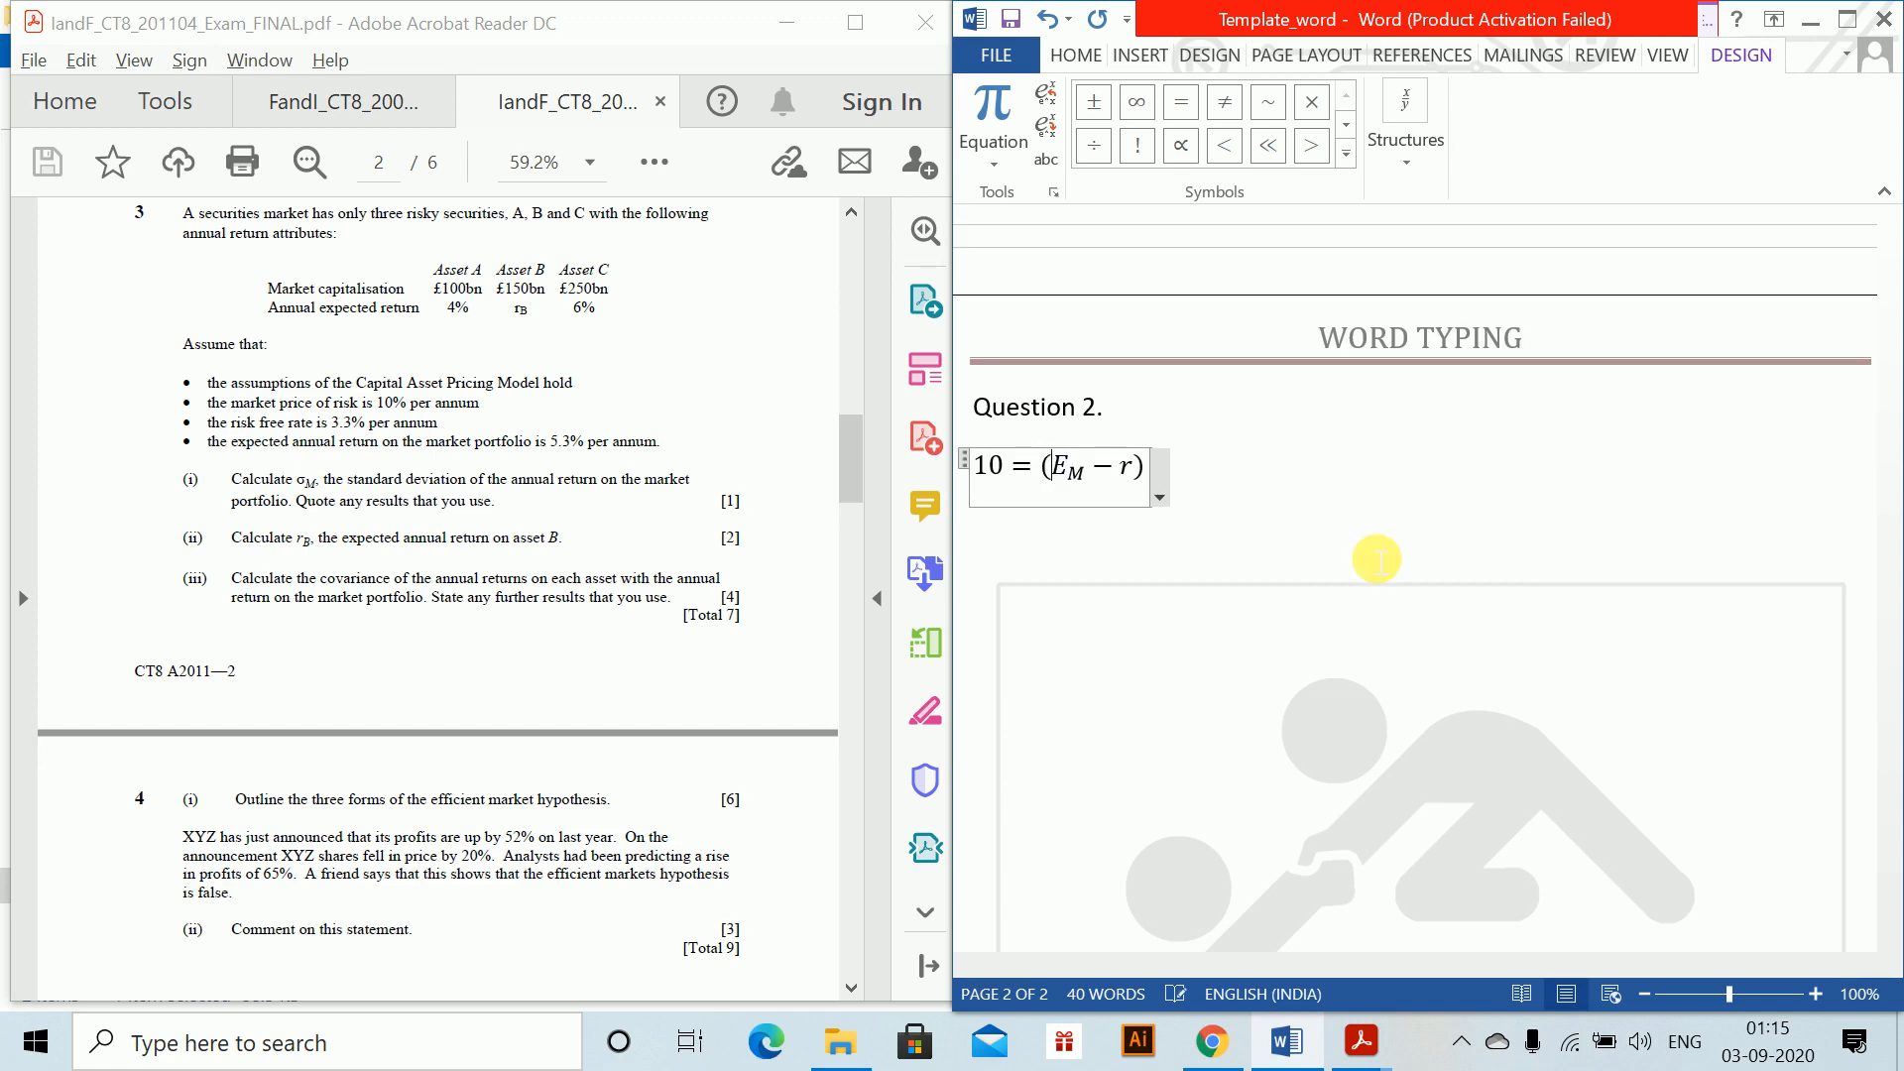
{"action": "key", "text": "End"}
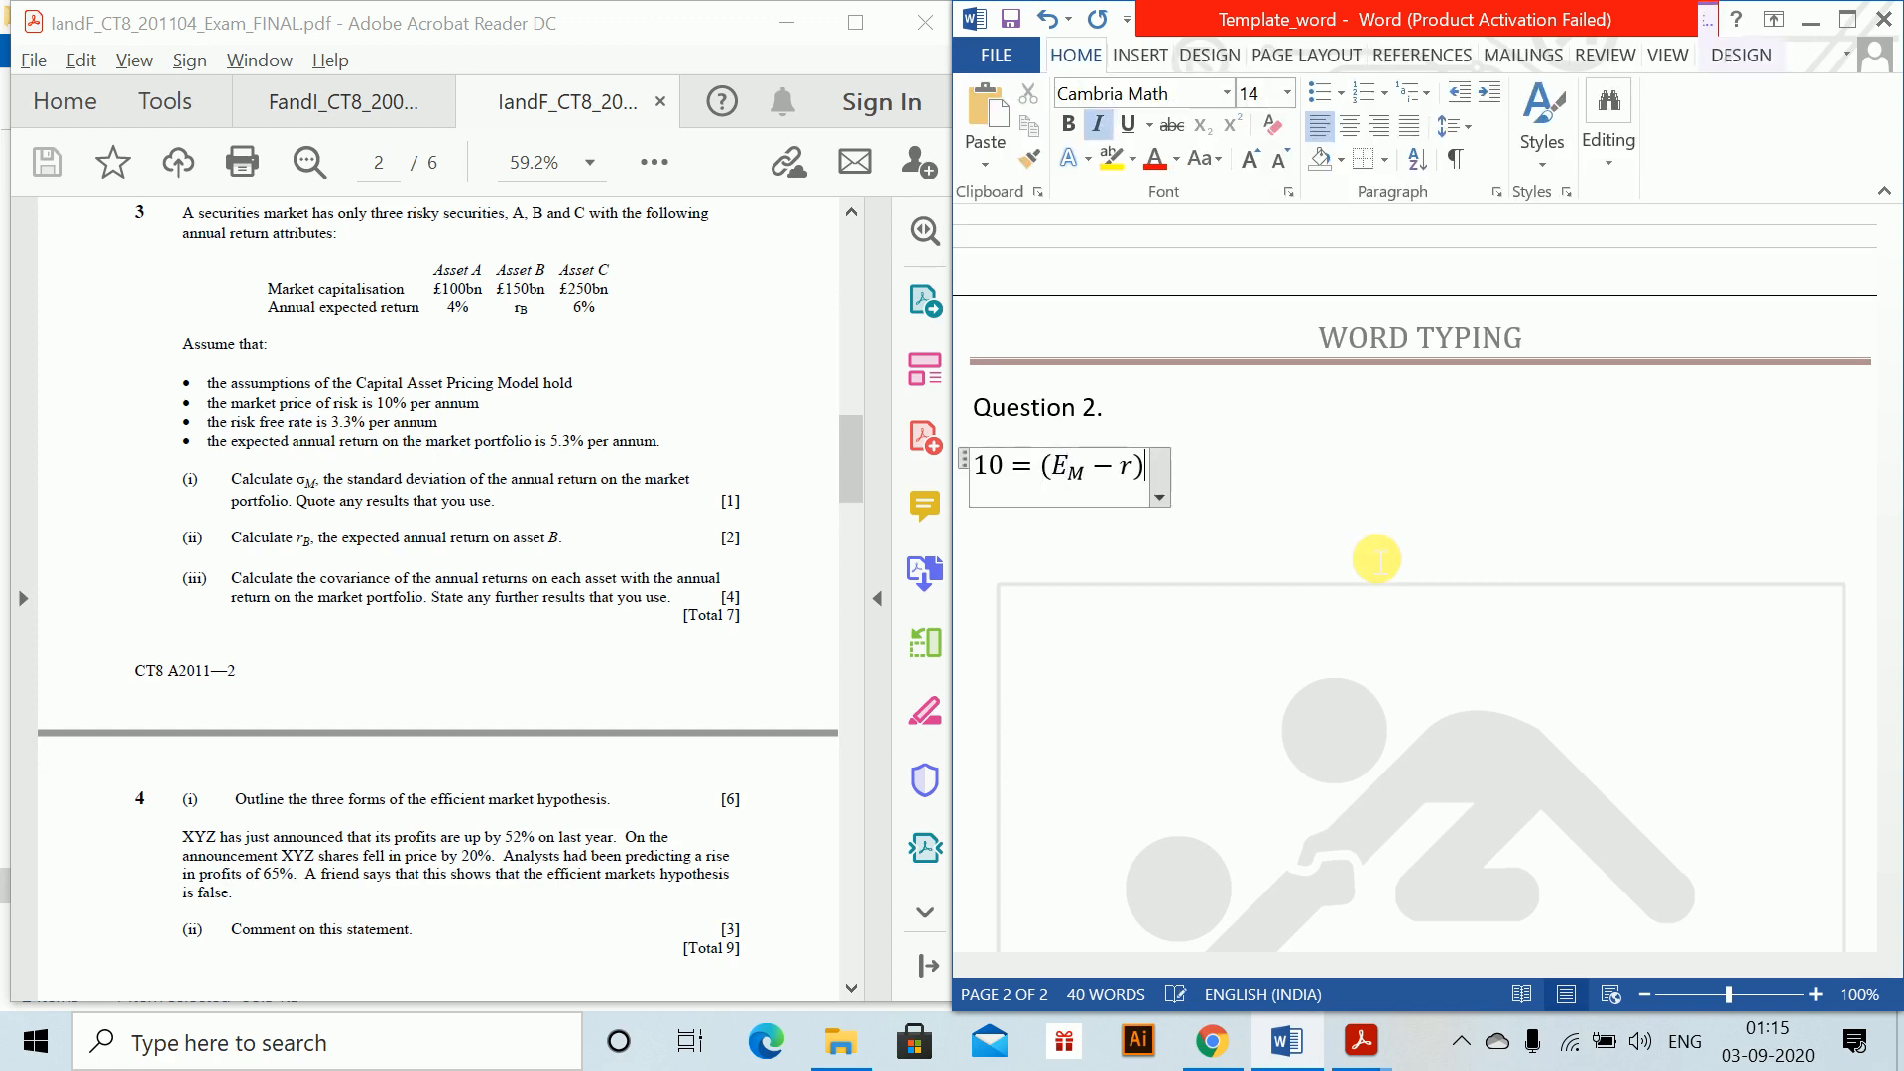
{"action": "type", "text": "/\\sigma "}
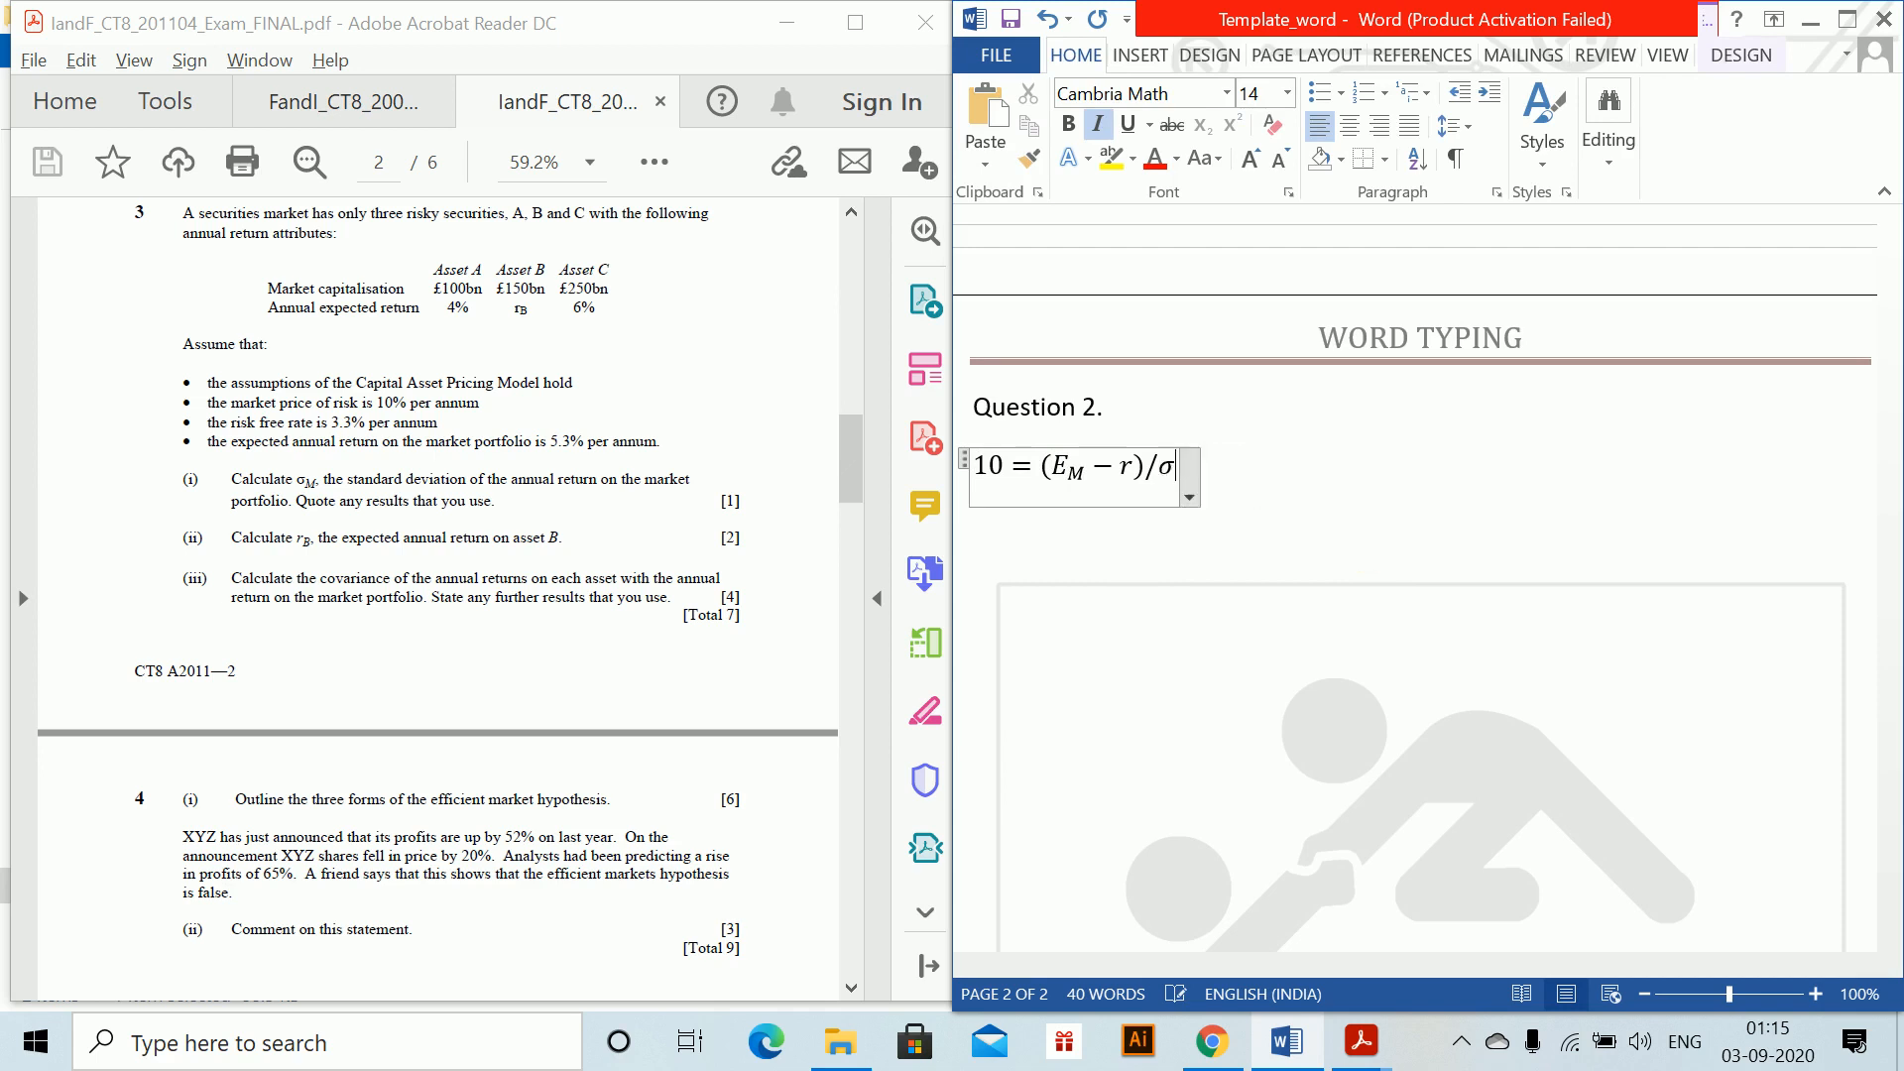
Extend the Question 2 equation with an equals sign and the fraction (5.3 − 3.3) over σ_M, with M as a subscript.
{"action": "type", "text": "="}
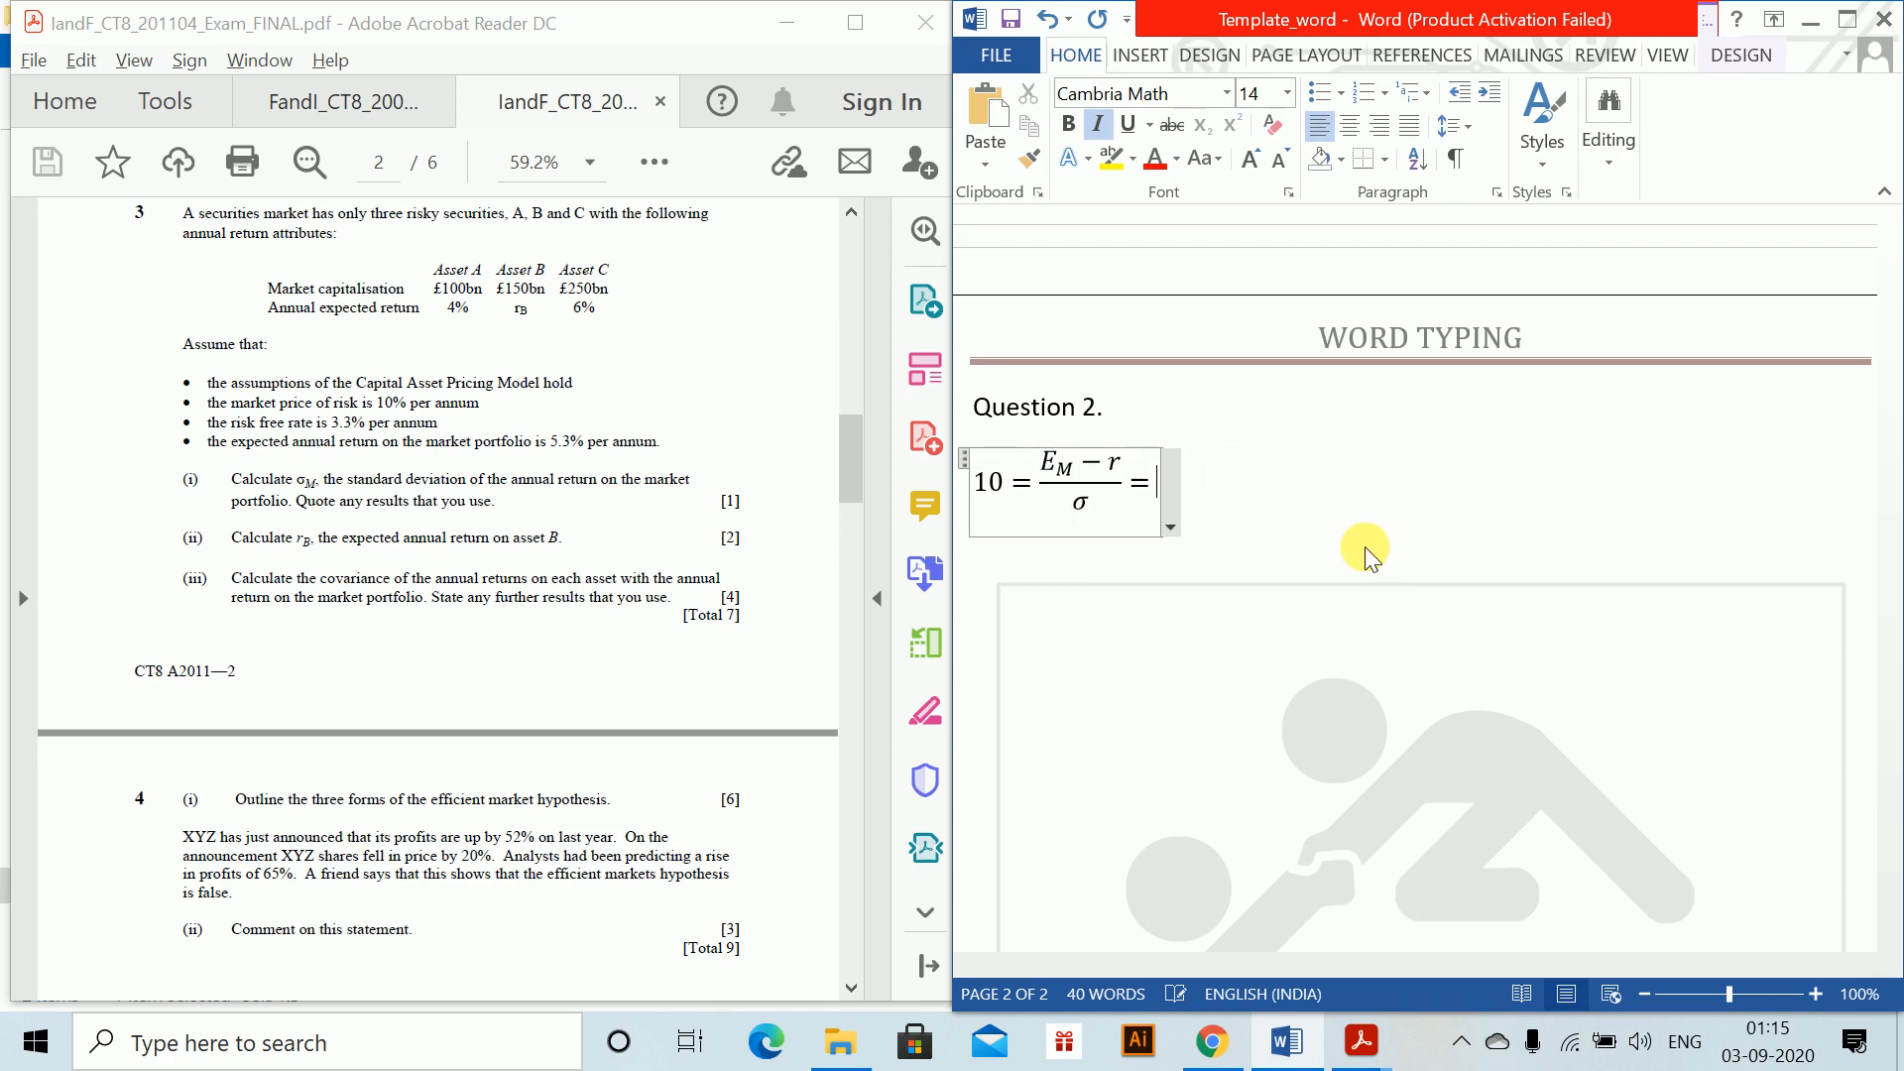
{"action": "type", "text": "("}
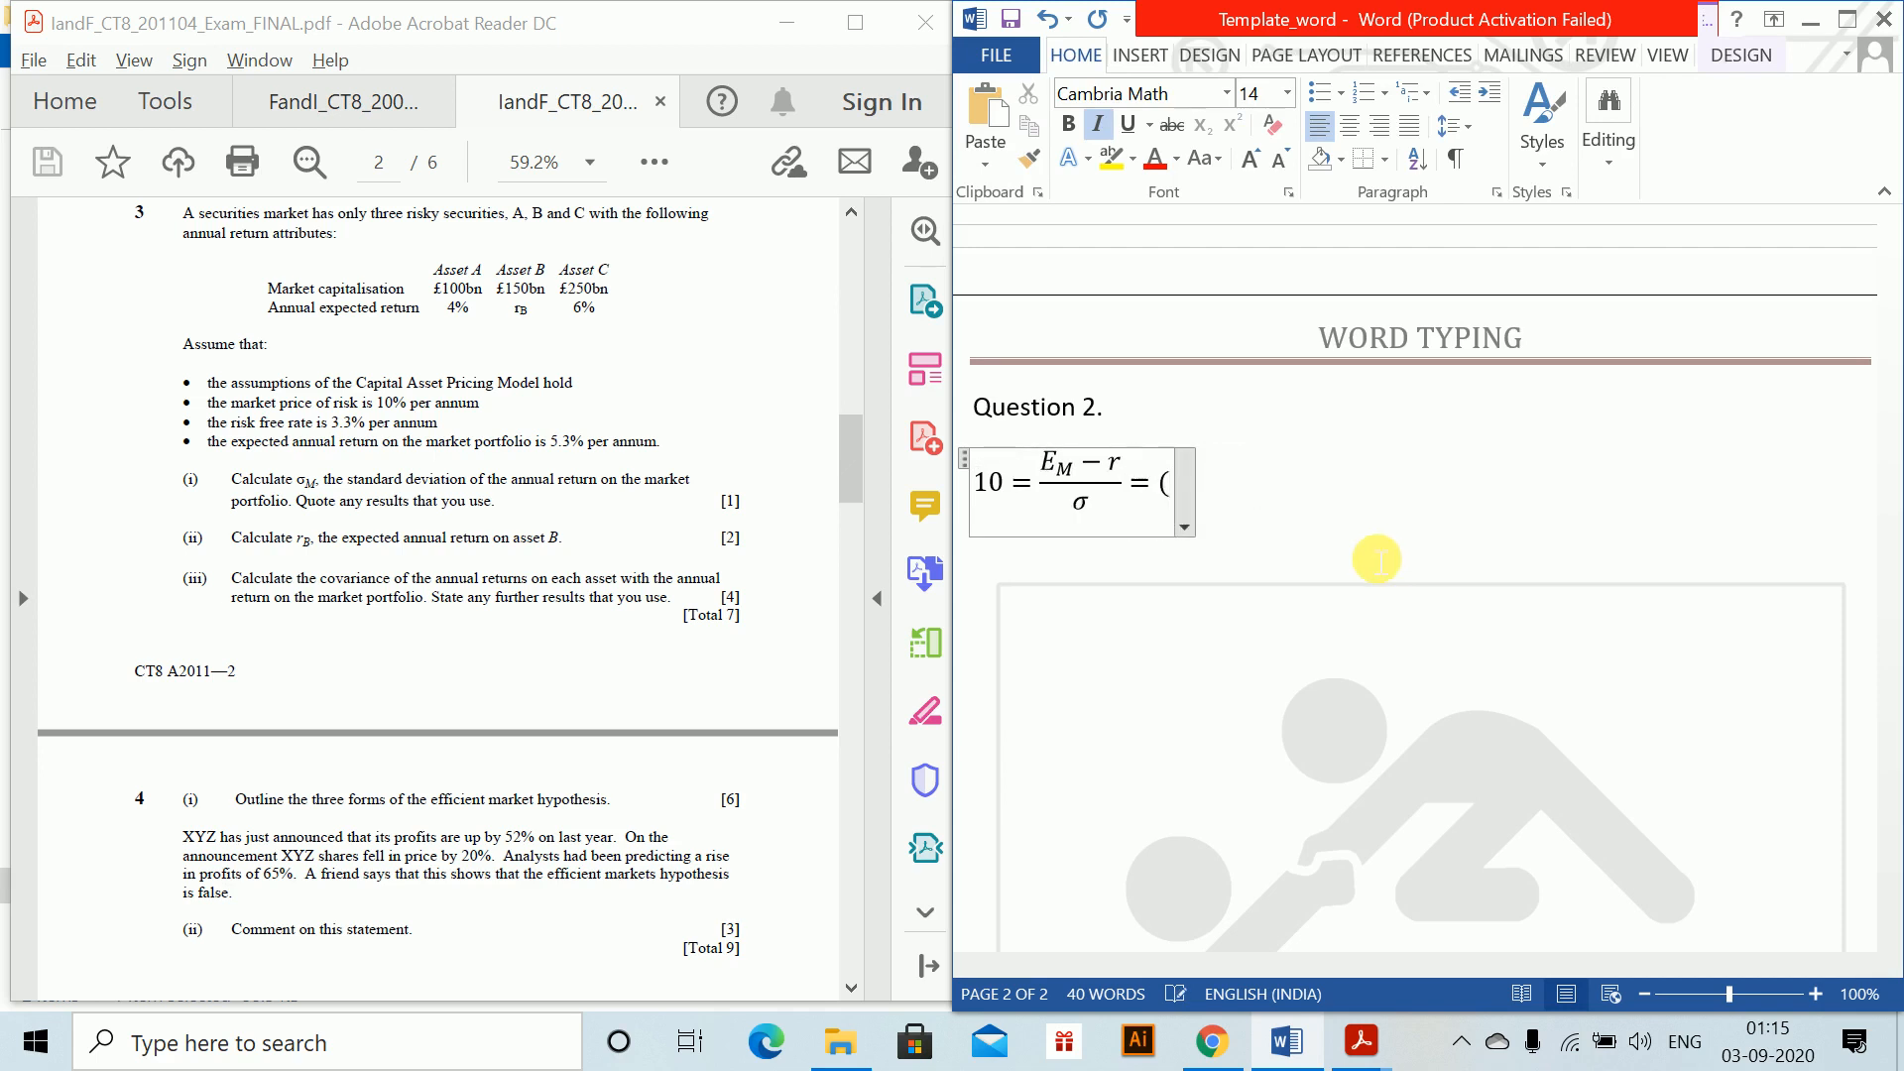
{"action": "type", "text": "5.3-"}
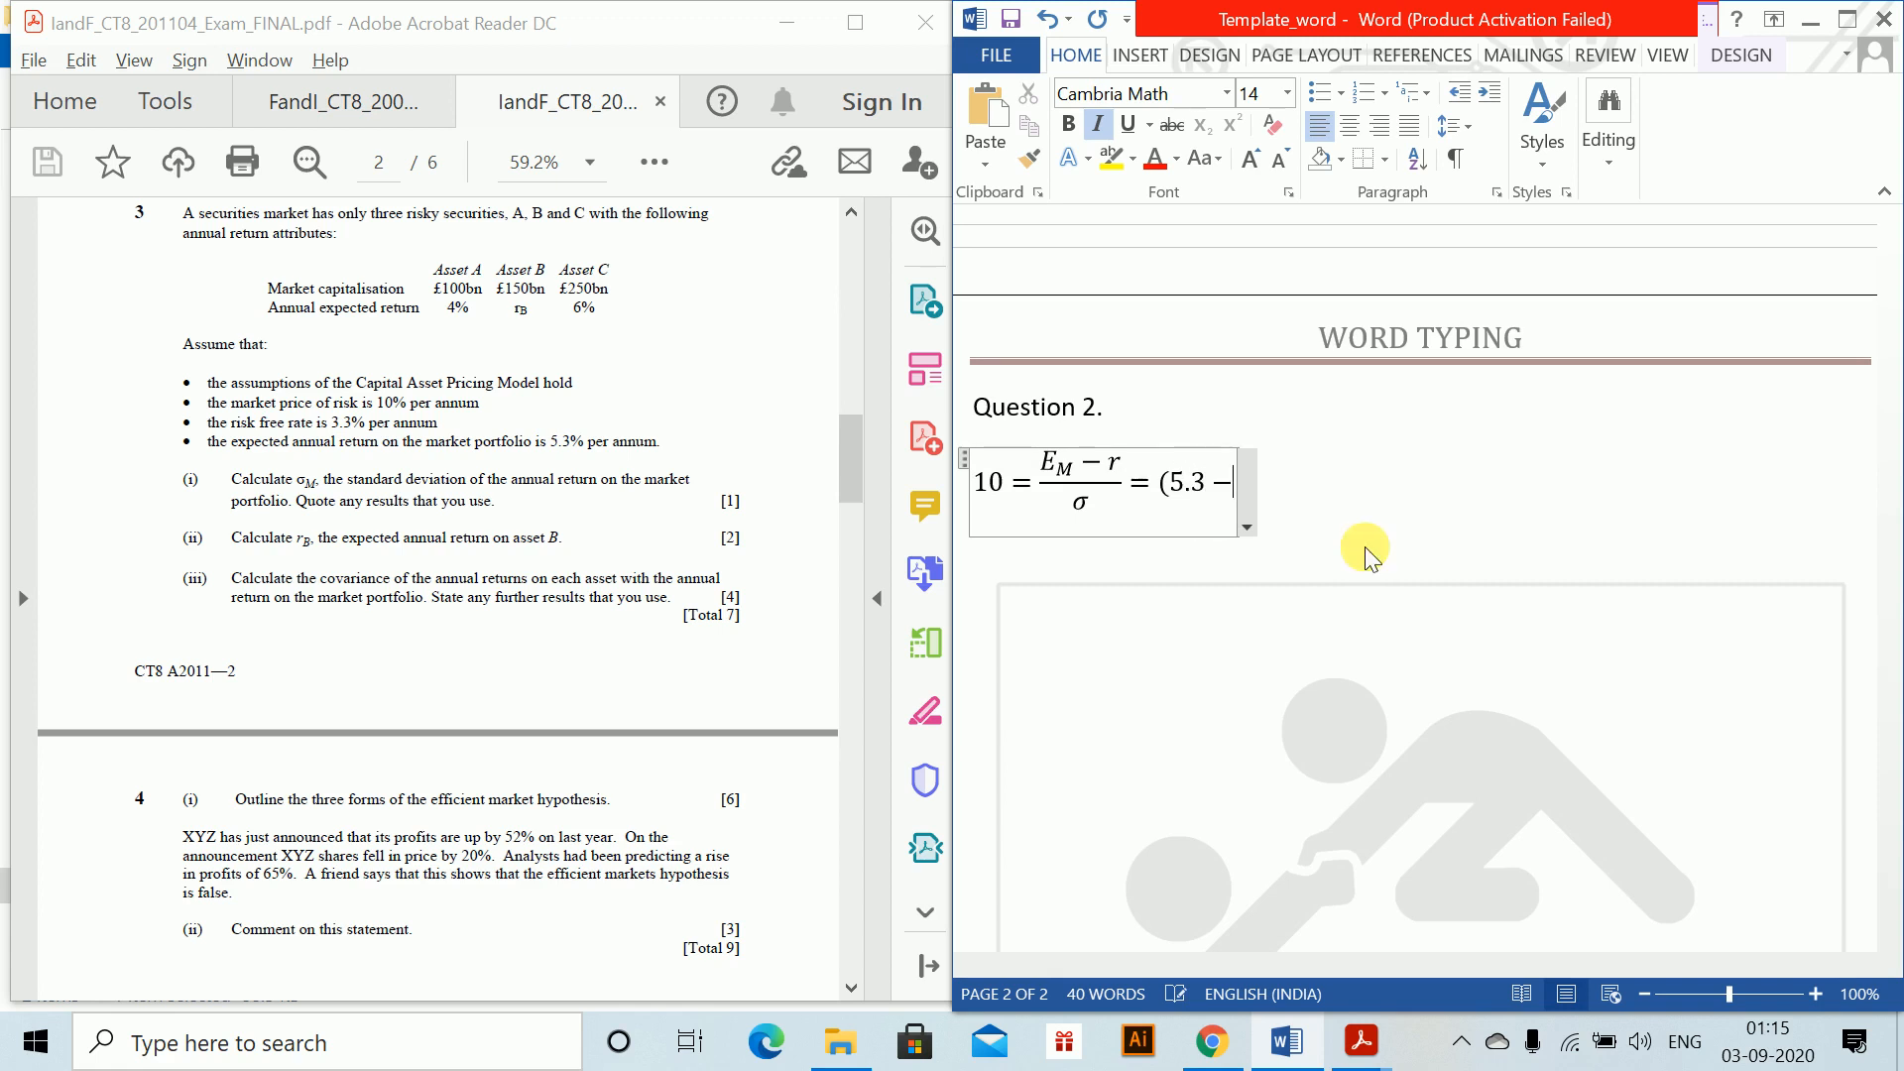
{"action": "type", "text": "3.3)"}
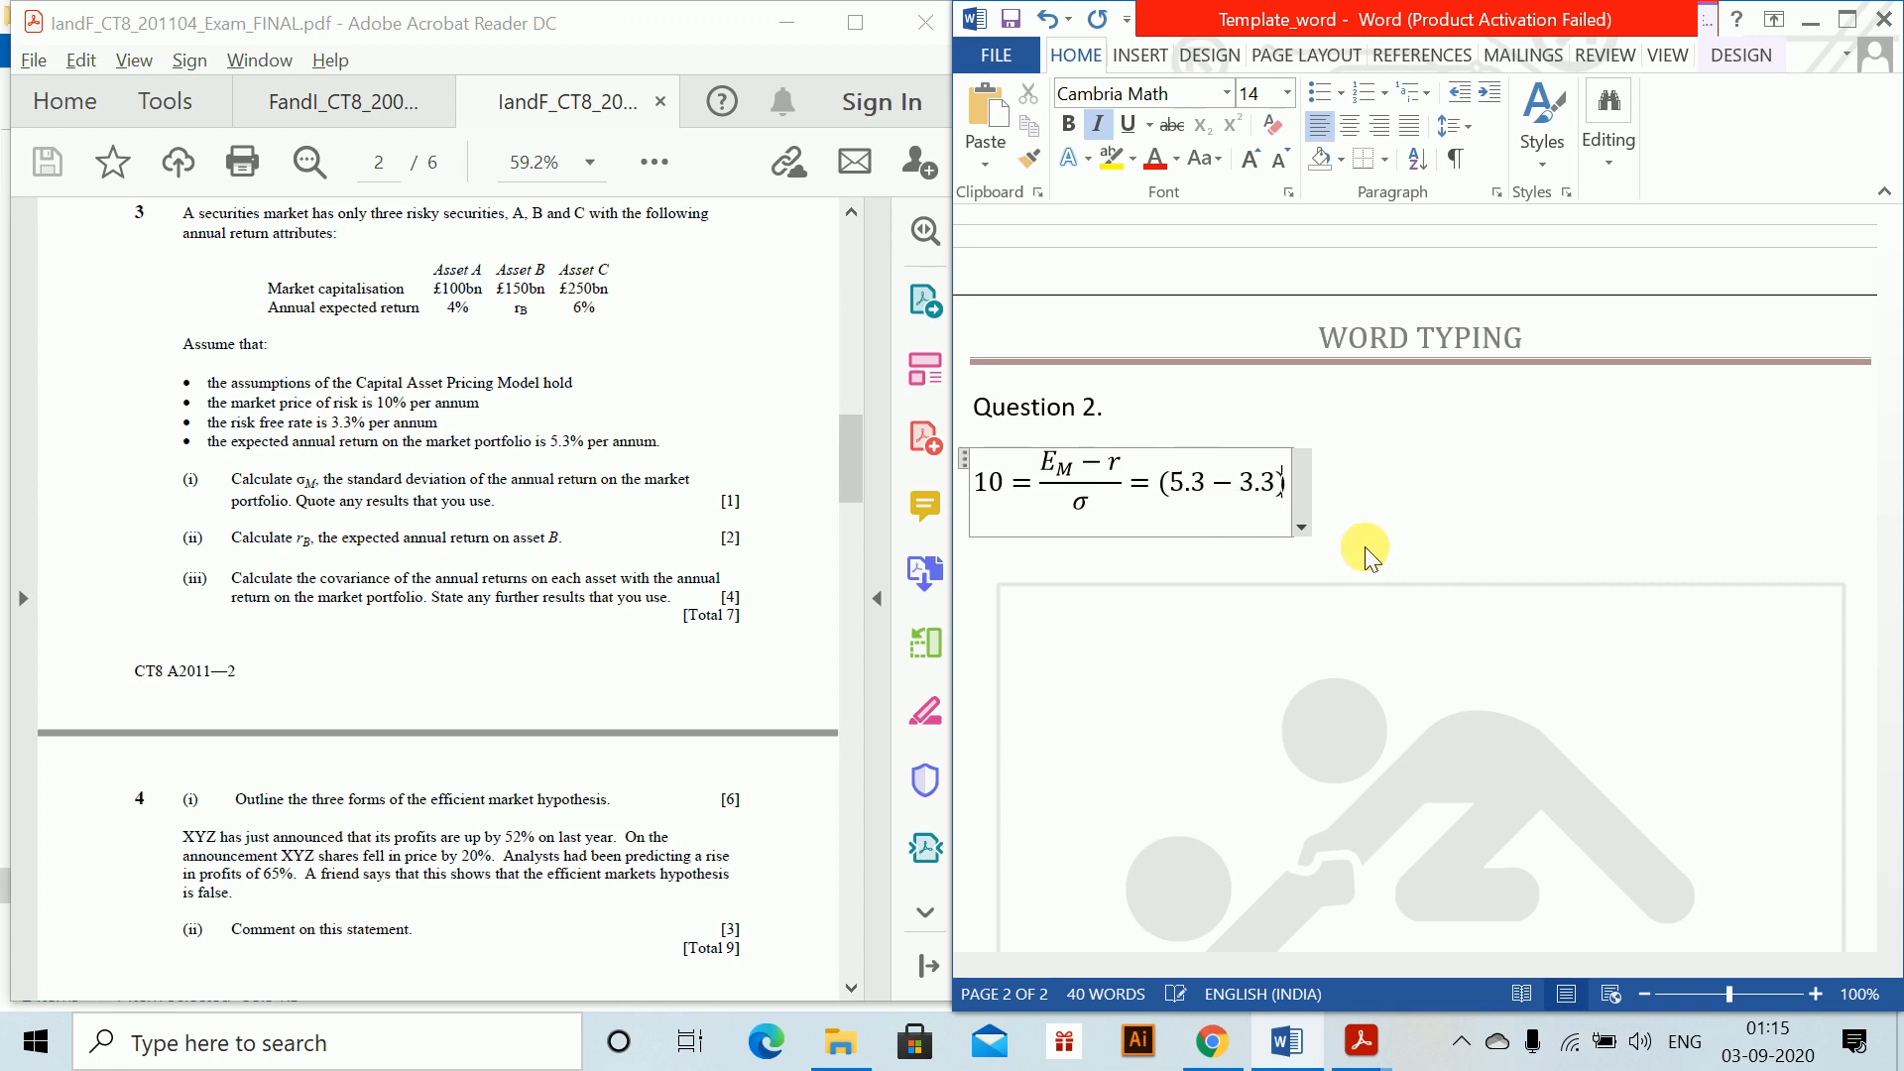
{"action": "type", "text": "\\sigm"}
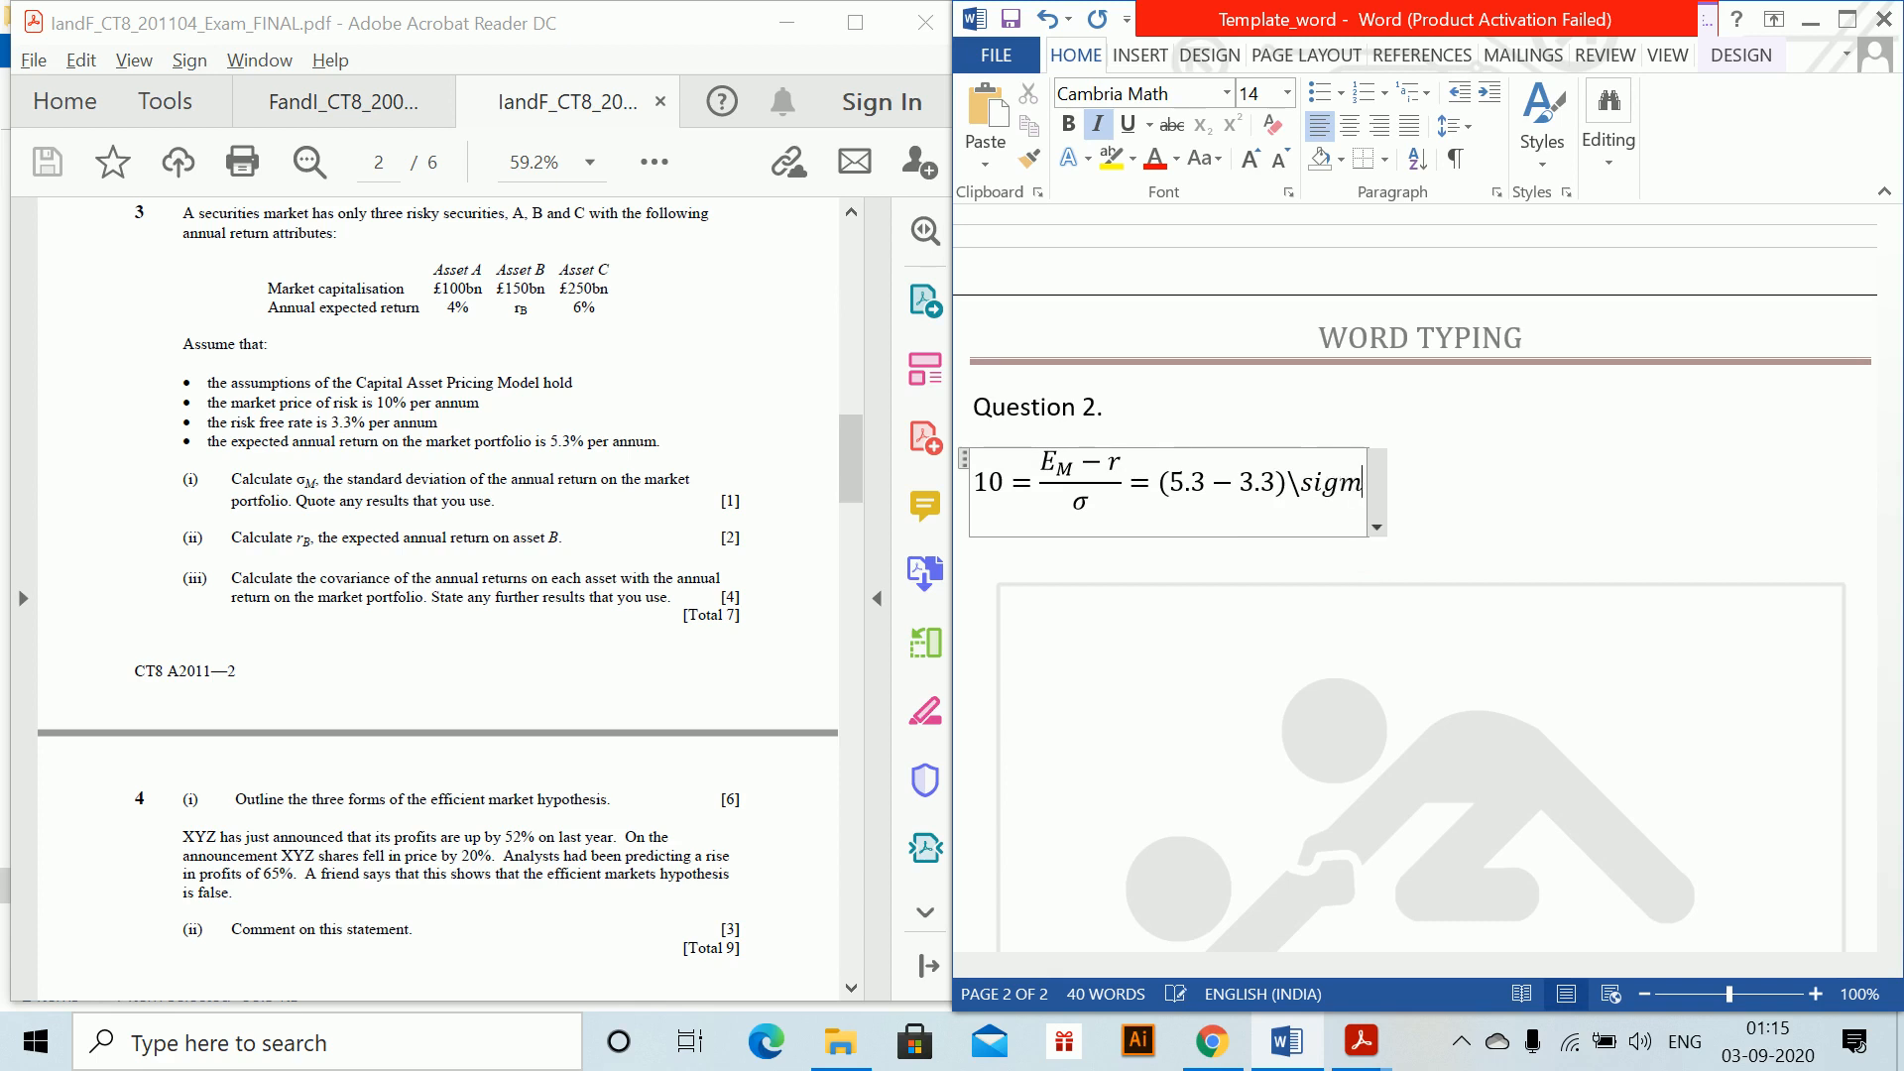
{"action": "type", "text": "a _M"}
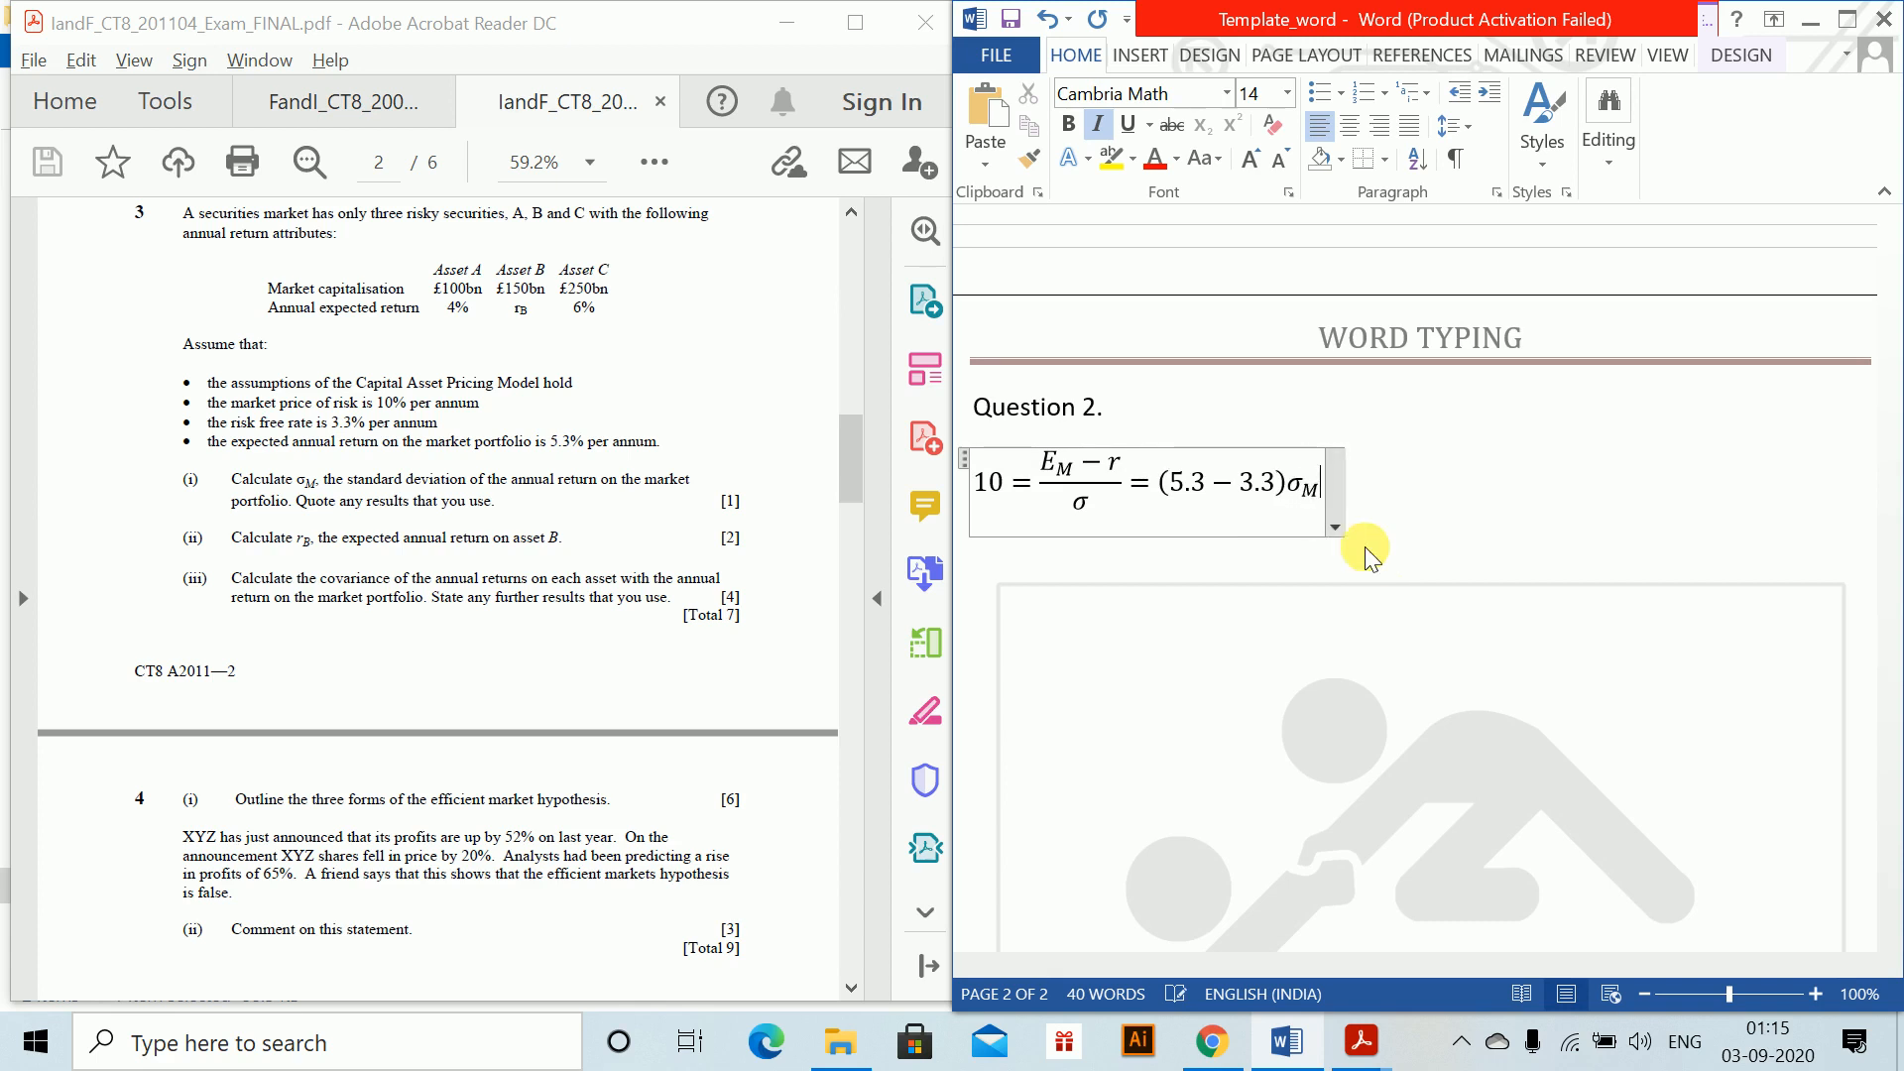
{"action": "key", "text": "Left"}
{"action": "type", "text": "/"}
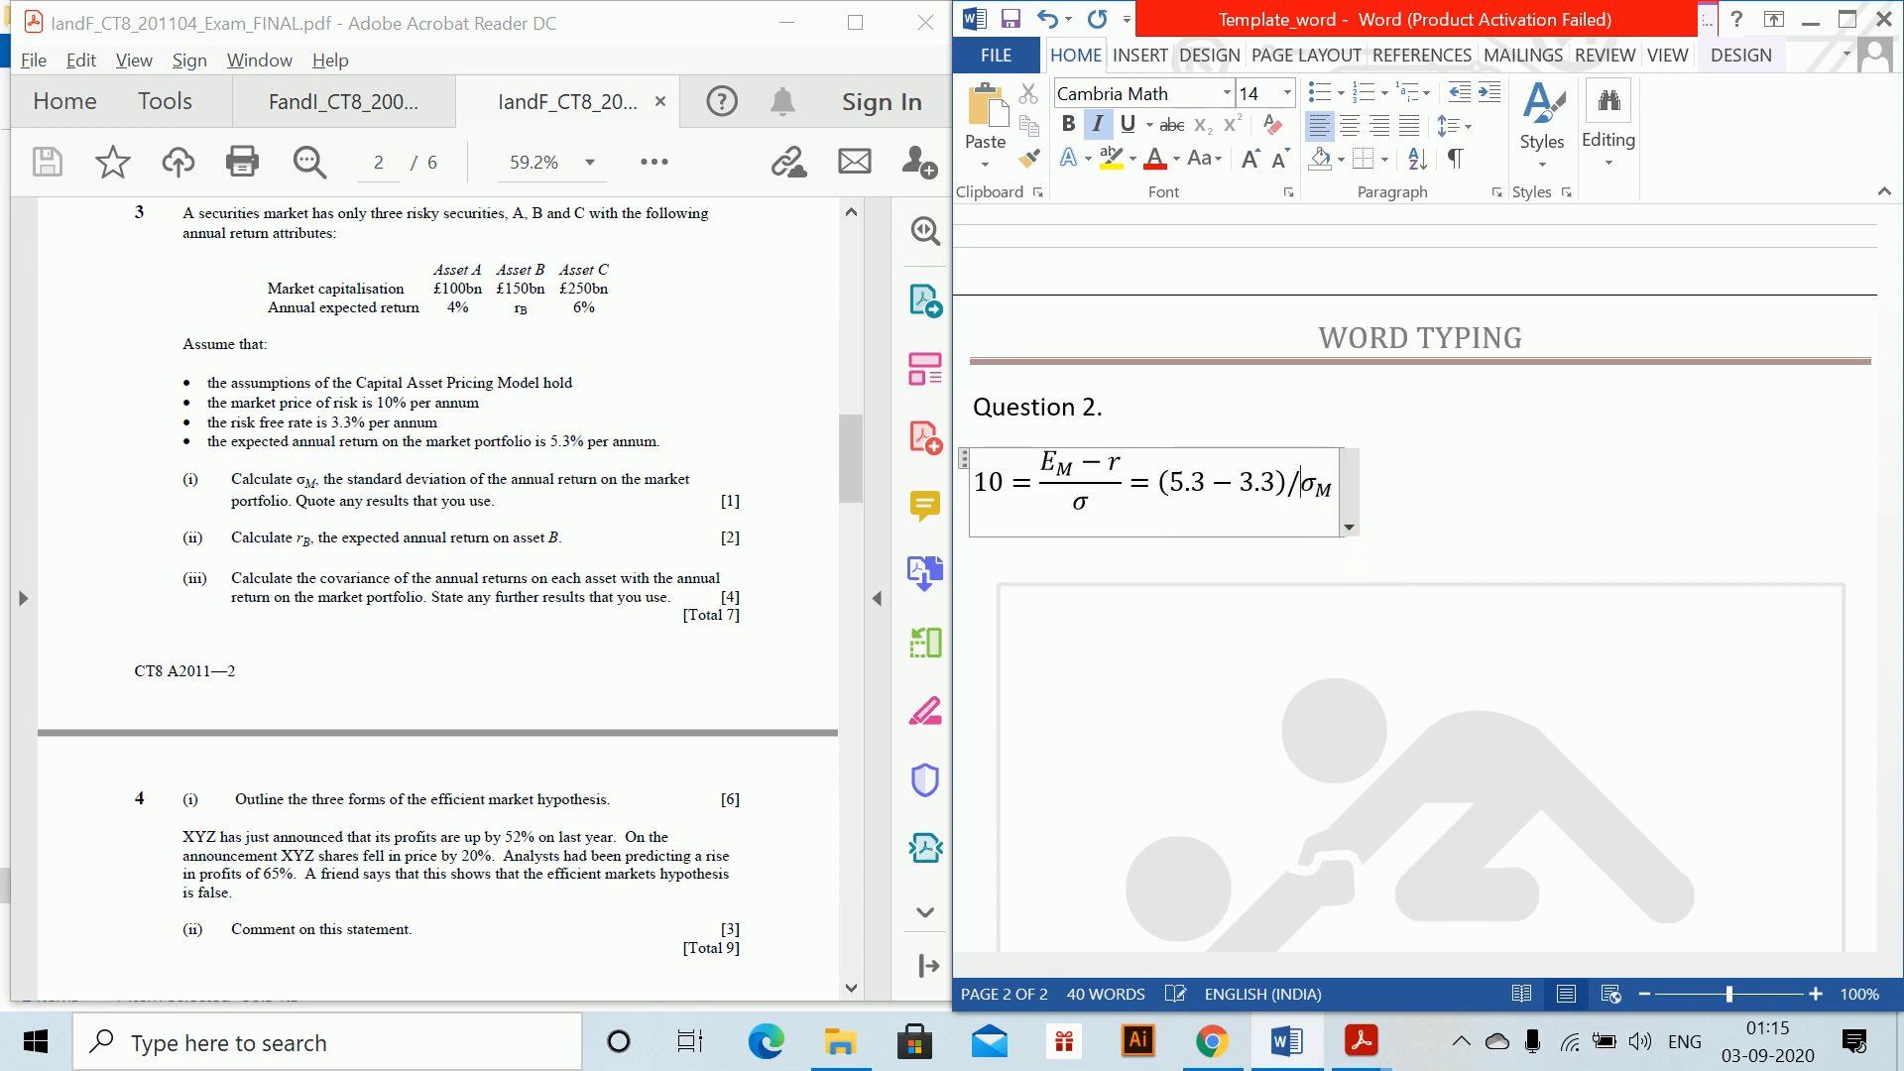
{"action": "key", "text": "End"}
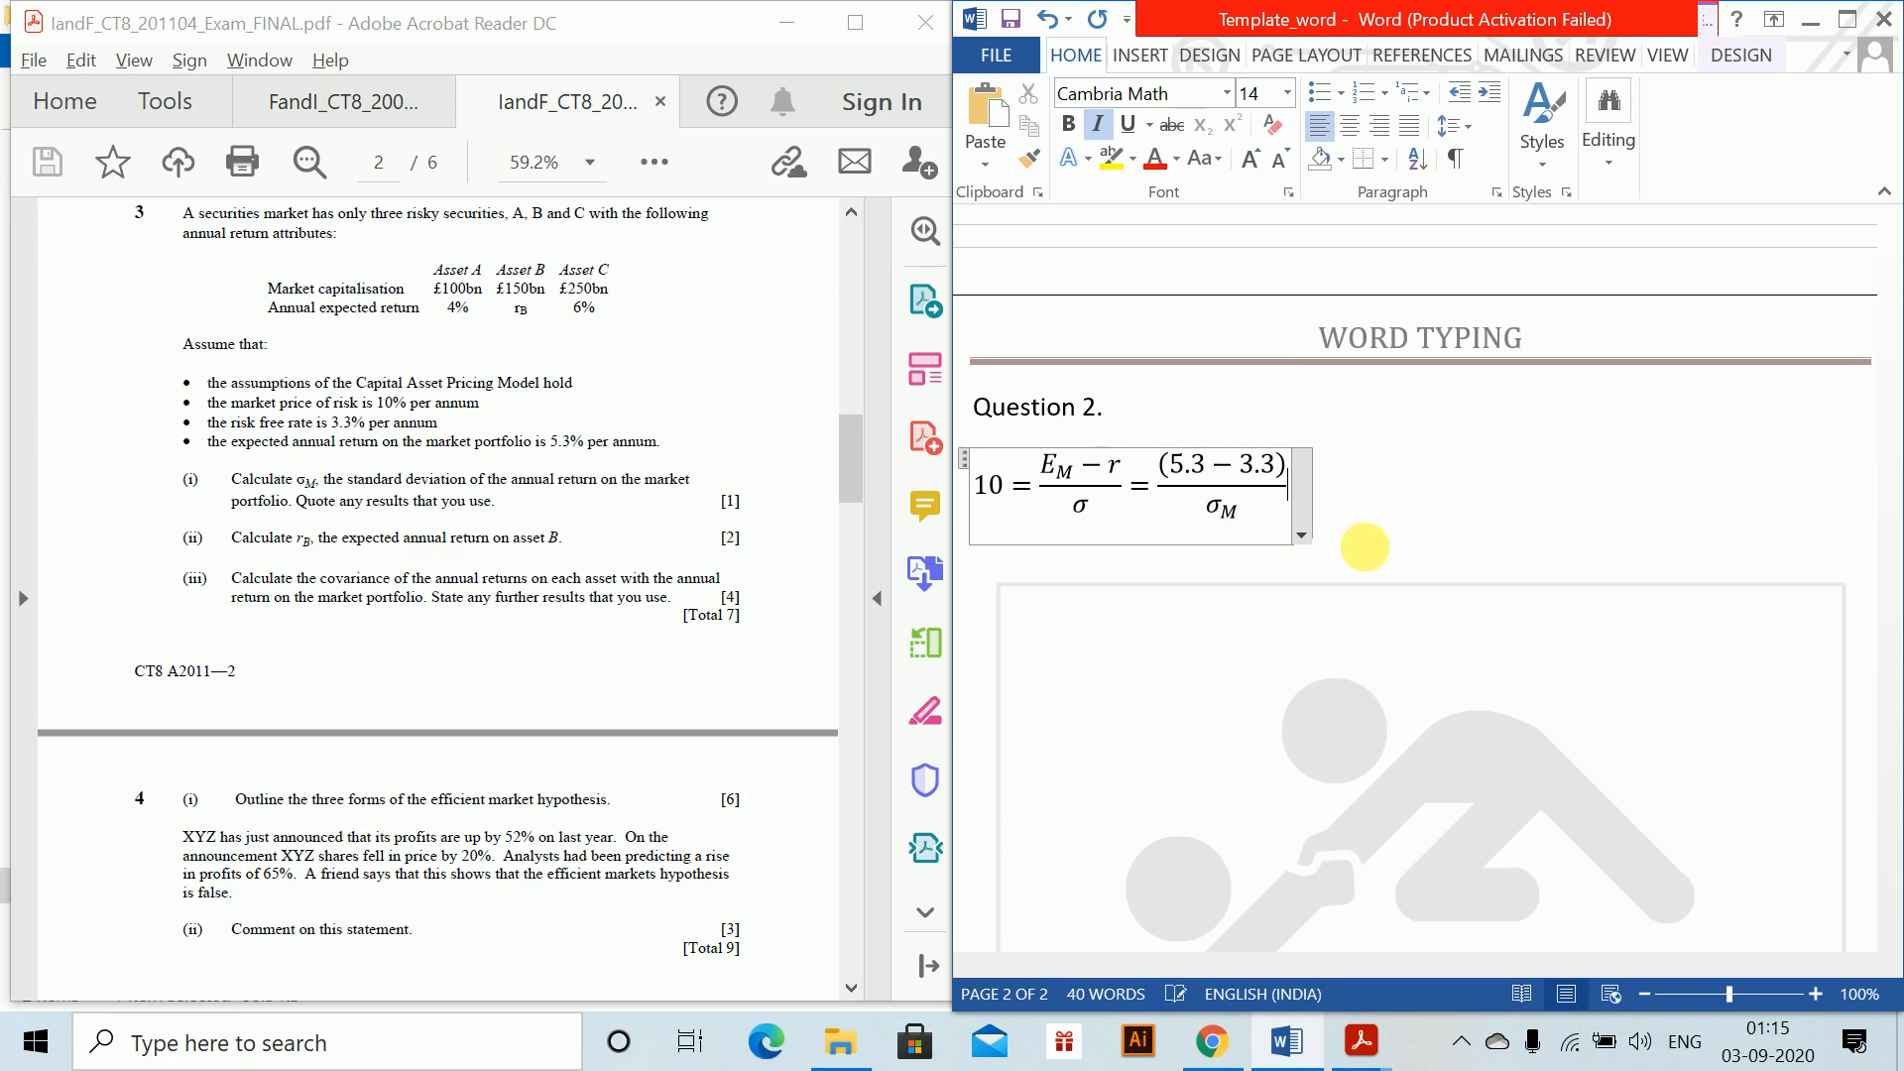
Append "=> σ_M =" after the (5.3 − 3.3)/σ_M fraction in the Question 2 equation.
{"action": "type", "text": "="}
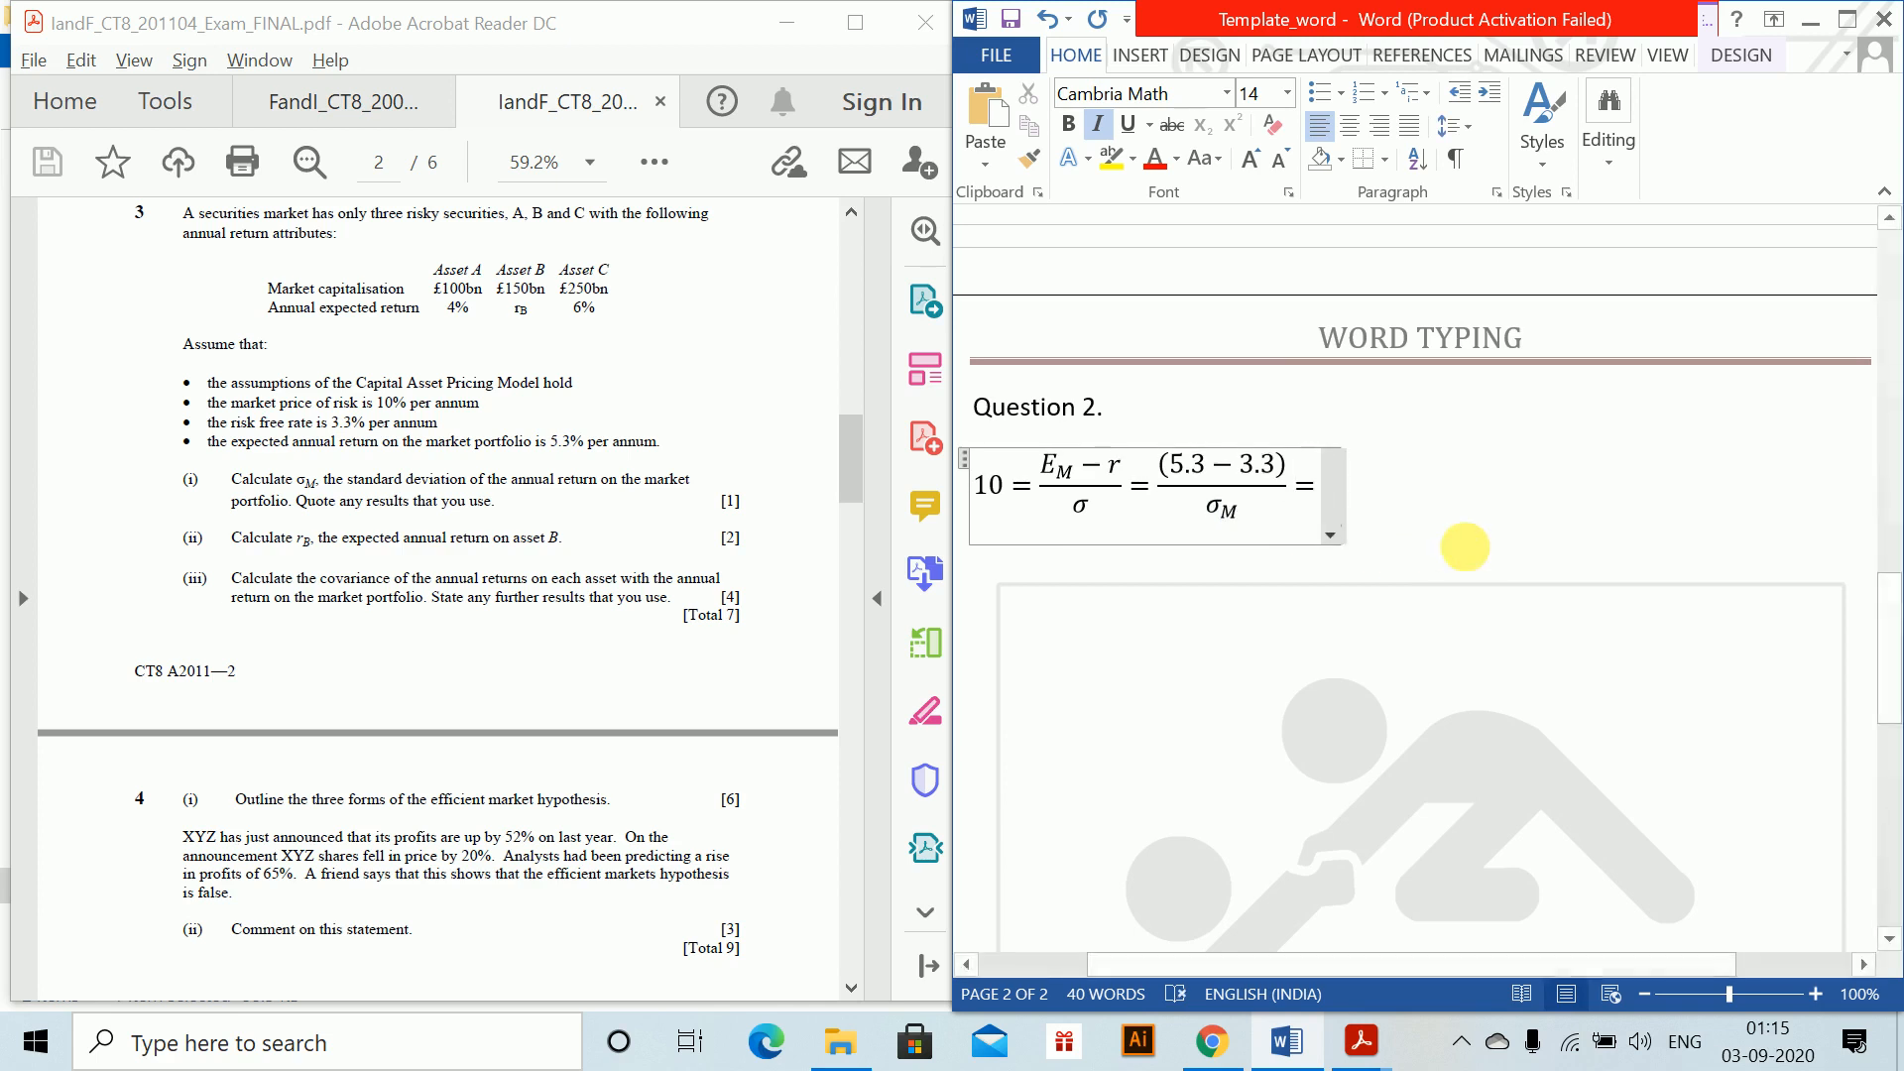
{"action": "type", "text": "\\sigm"}
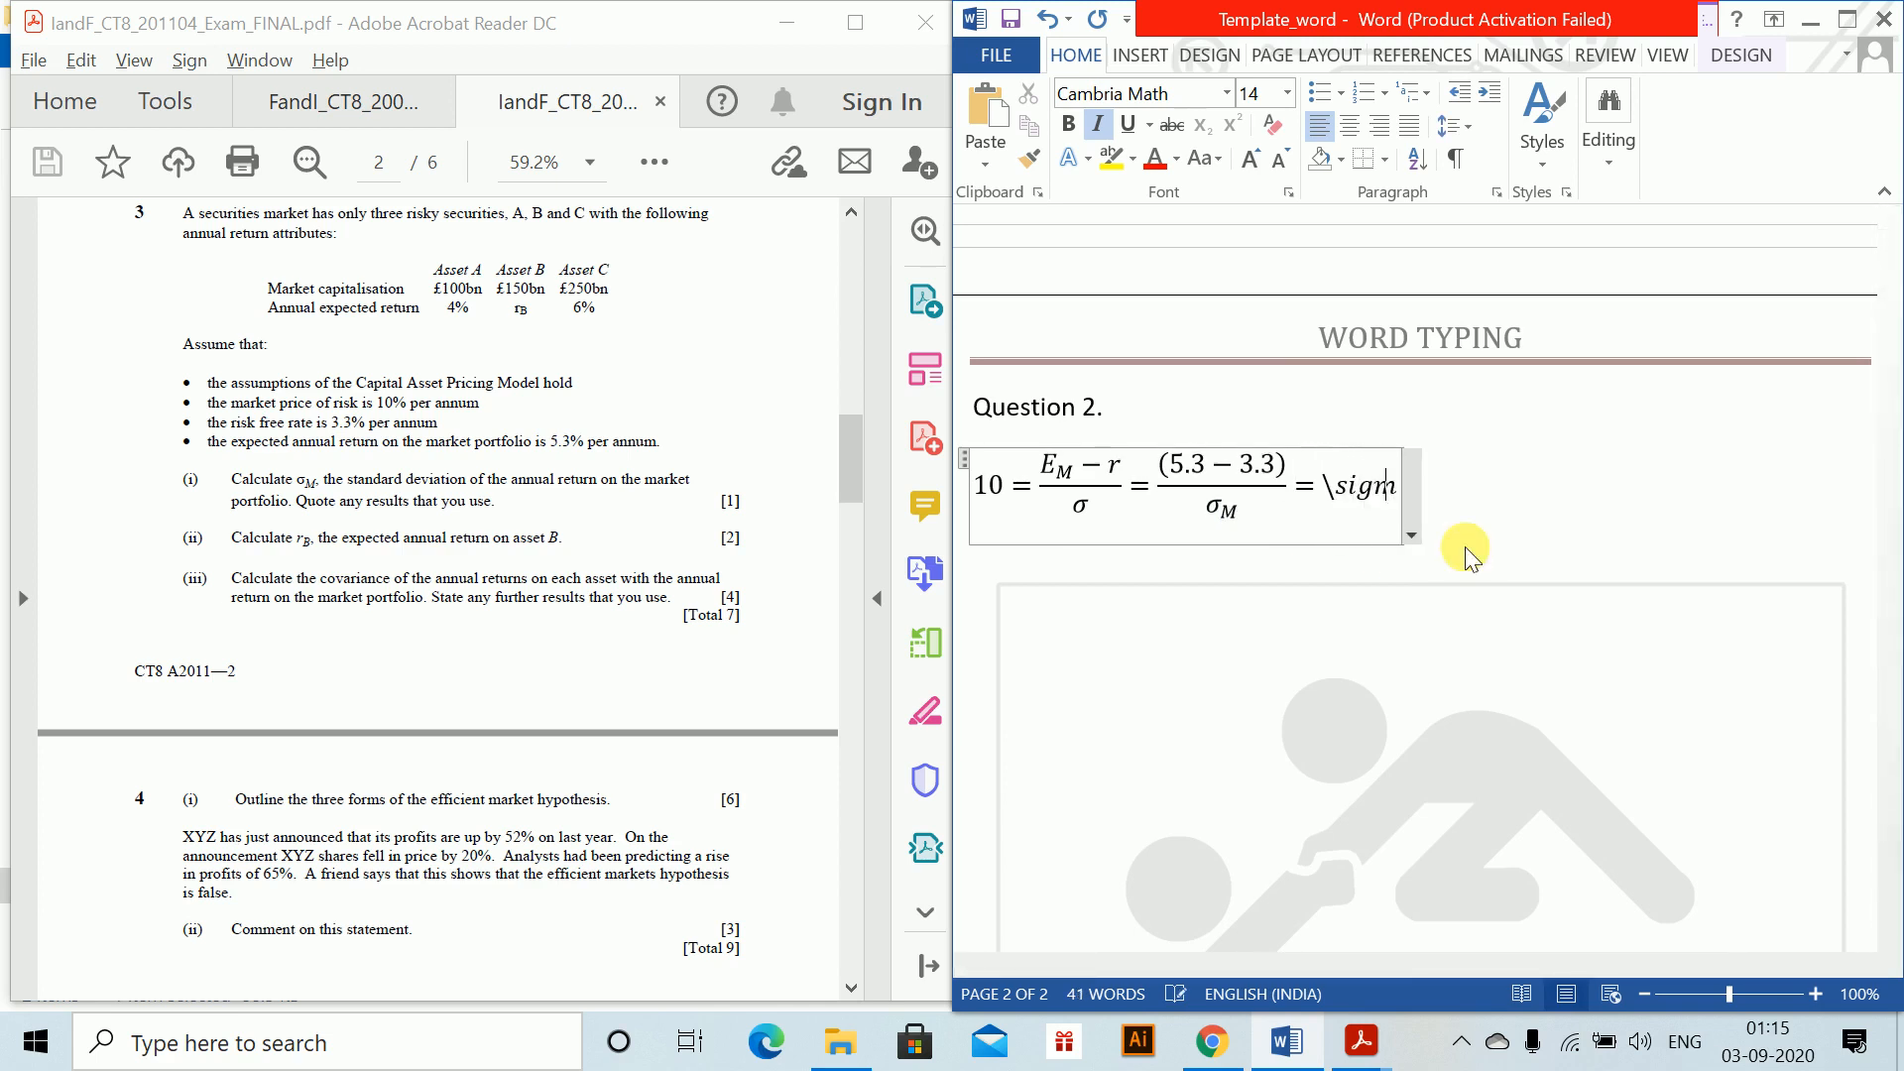
{"action": "type", "text": "a _M "}
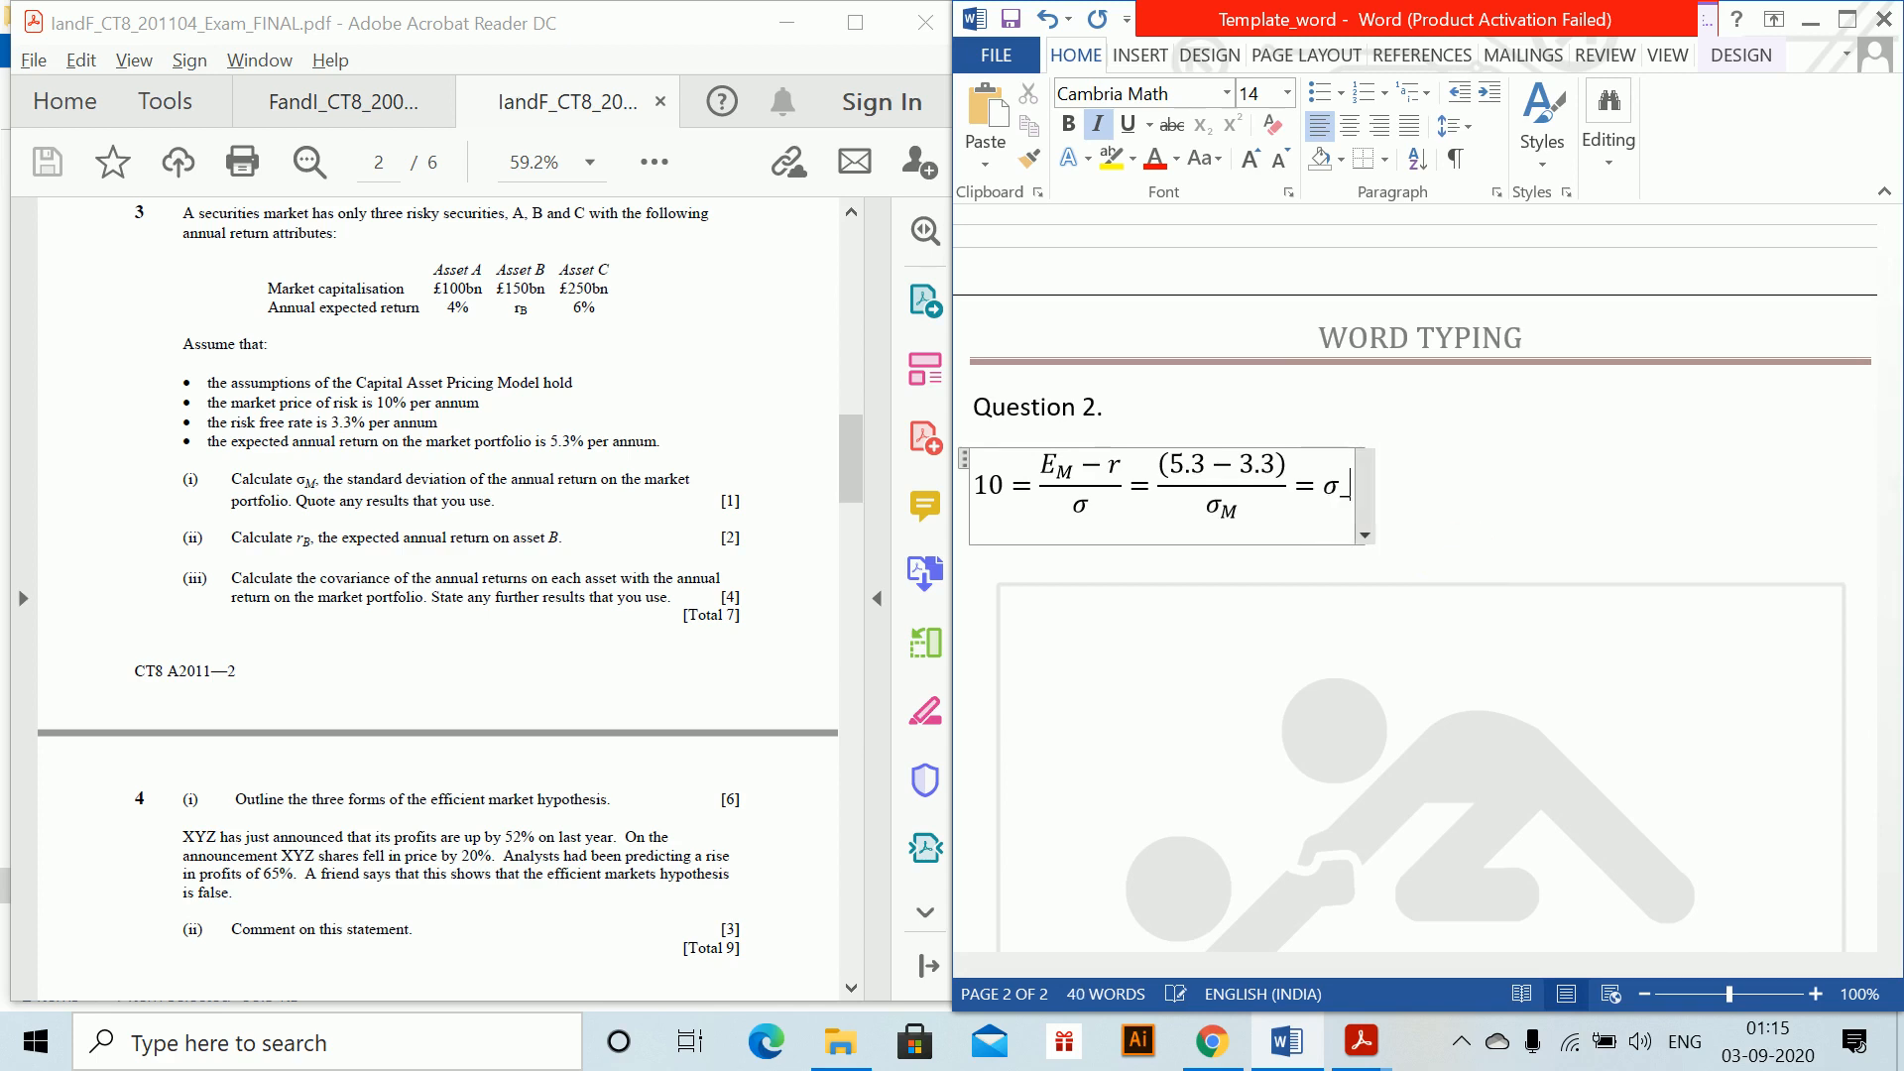
{"action": "type", "text": "="}
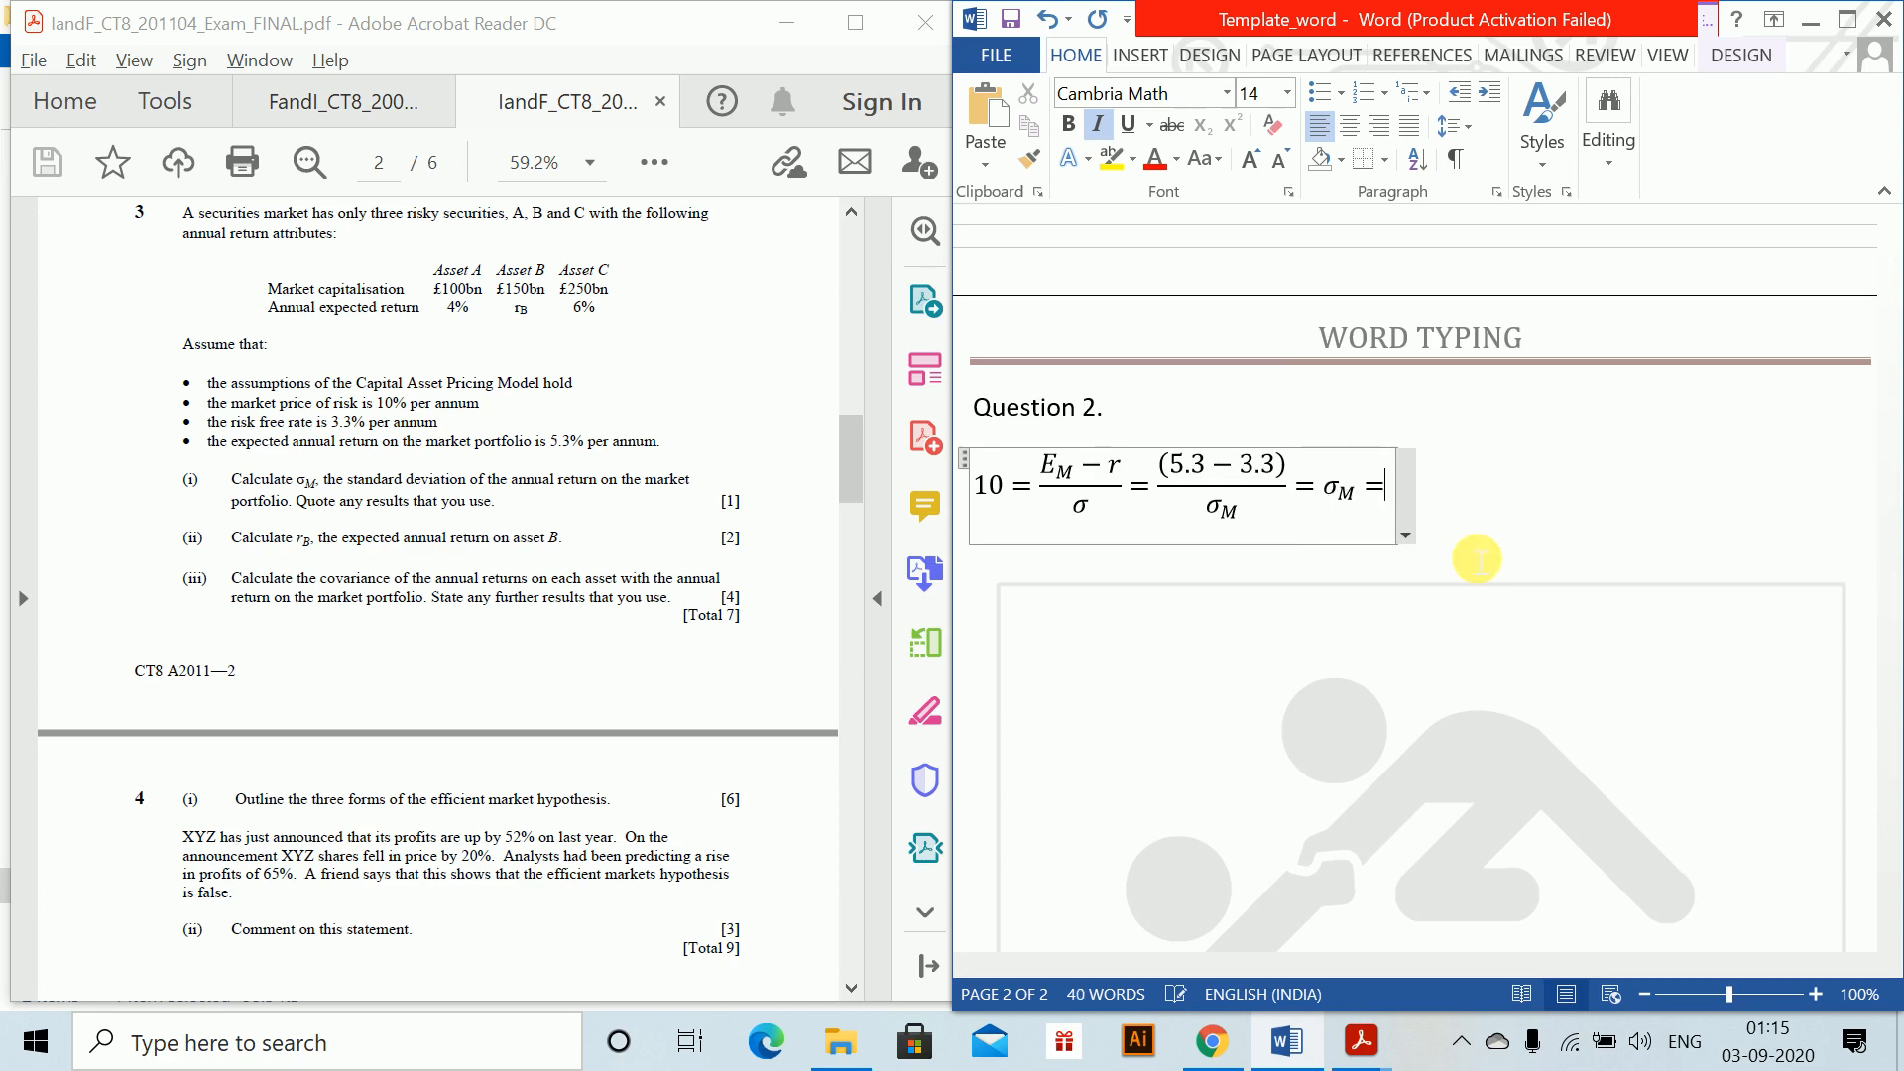
{"action": "key", "text": "Left"}
{"action": "key", "text": "Left"}
{"action": "key", "text": "Left"}
{"action": "type", "text": ">"}
{"action": "key", "text": "Right"}
{"action": "key", "text": "Right"}
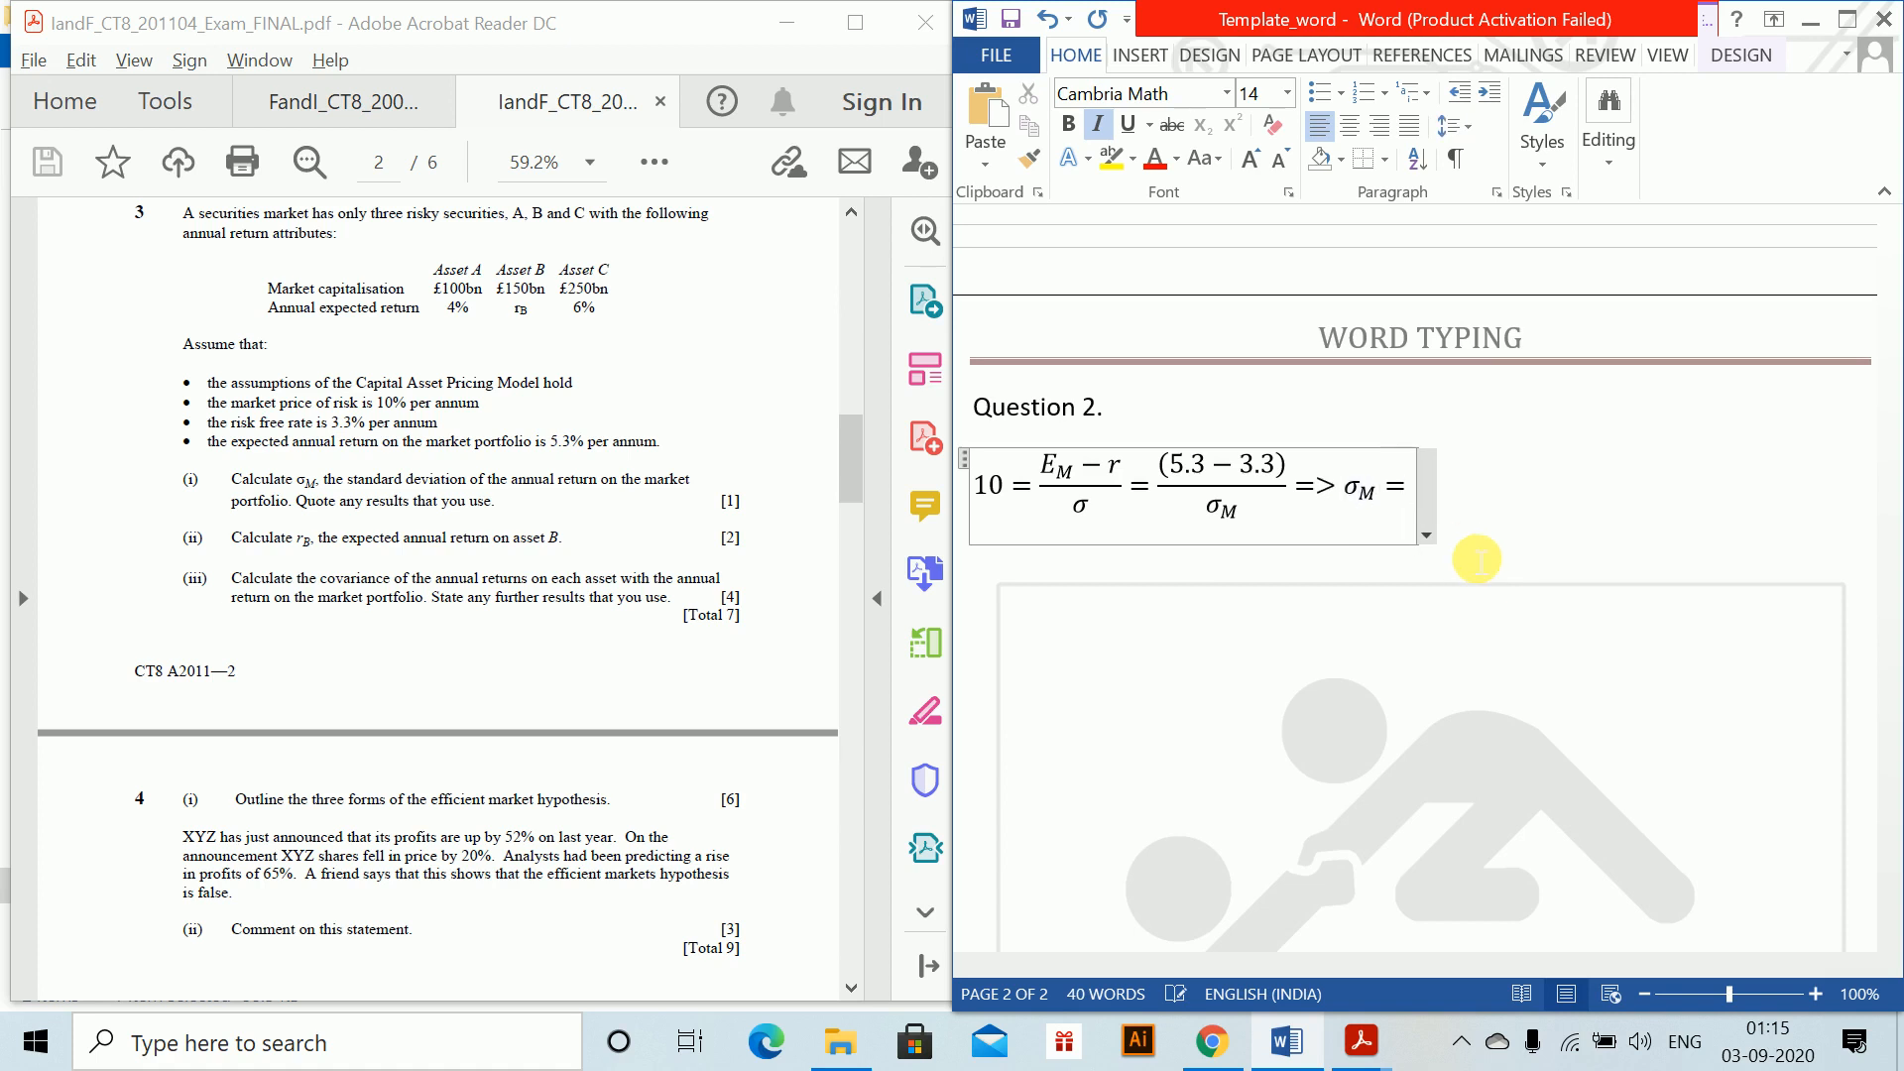
Complete the σ_M equation with "0.2 or 20%" and leave the equation for the line below.
{"action": "type", "text": "0.2"}
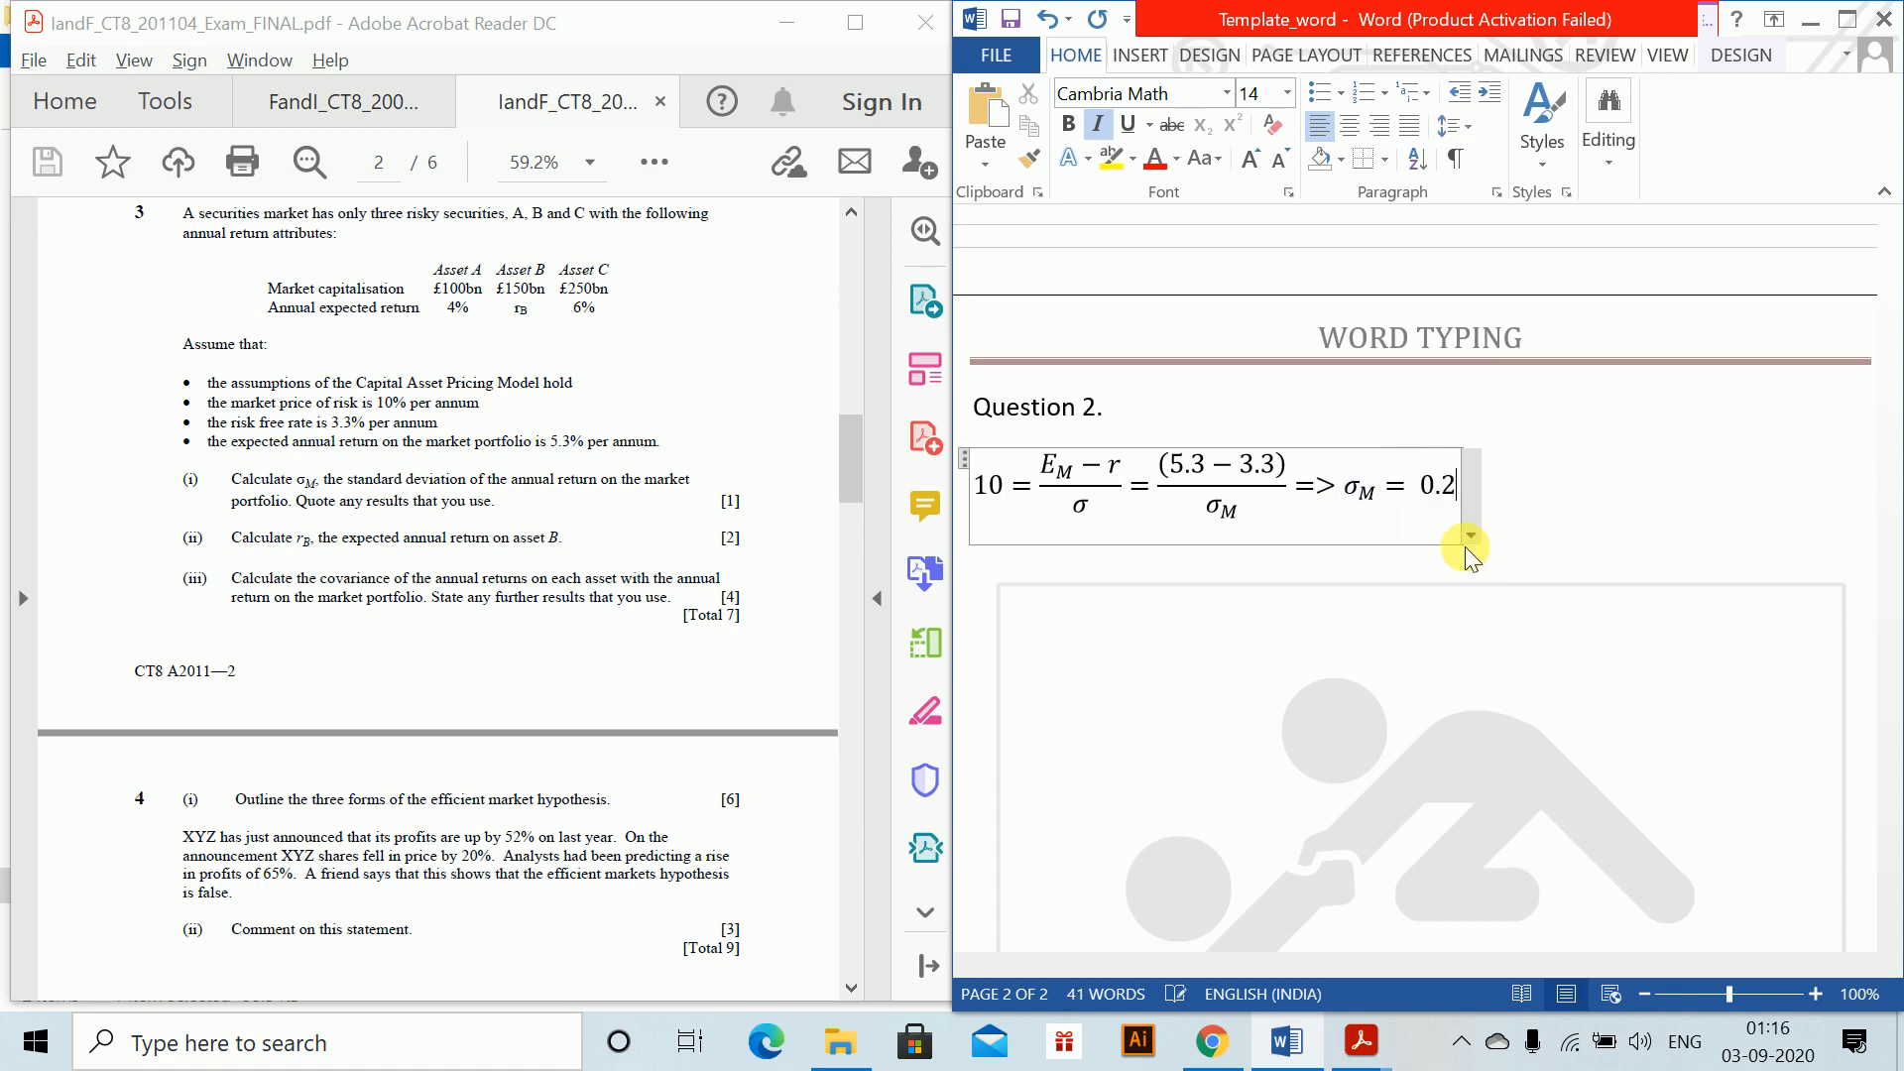
{"action": "type", "text": " or 20"}
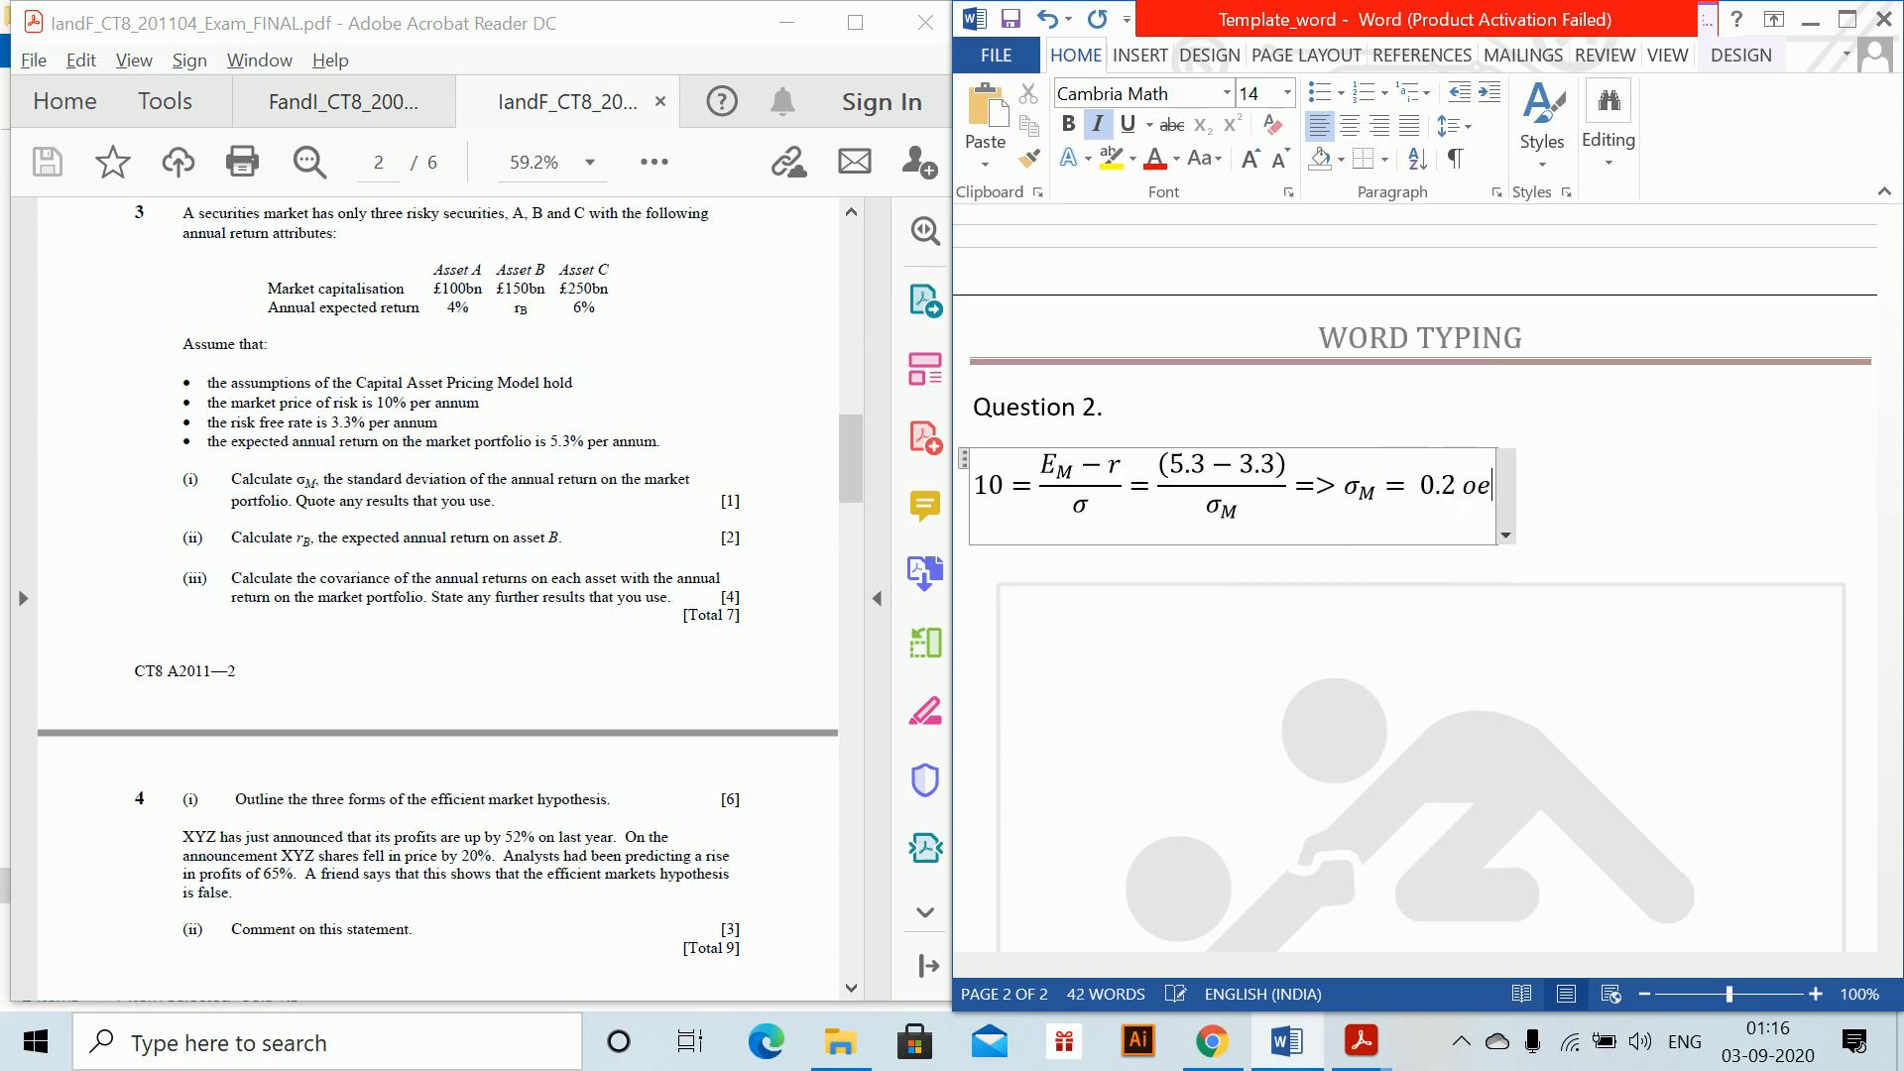
{"action": "type", "text": "%"}
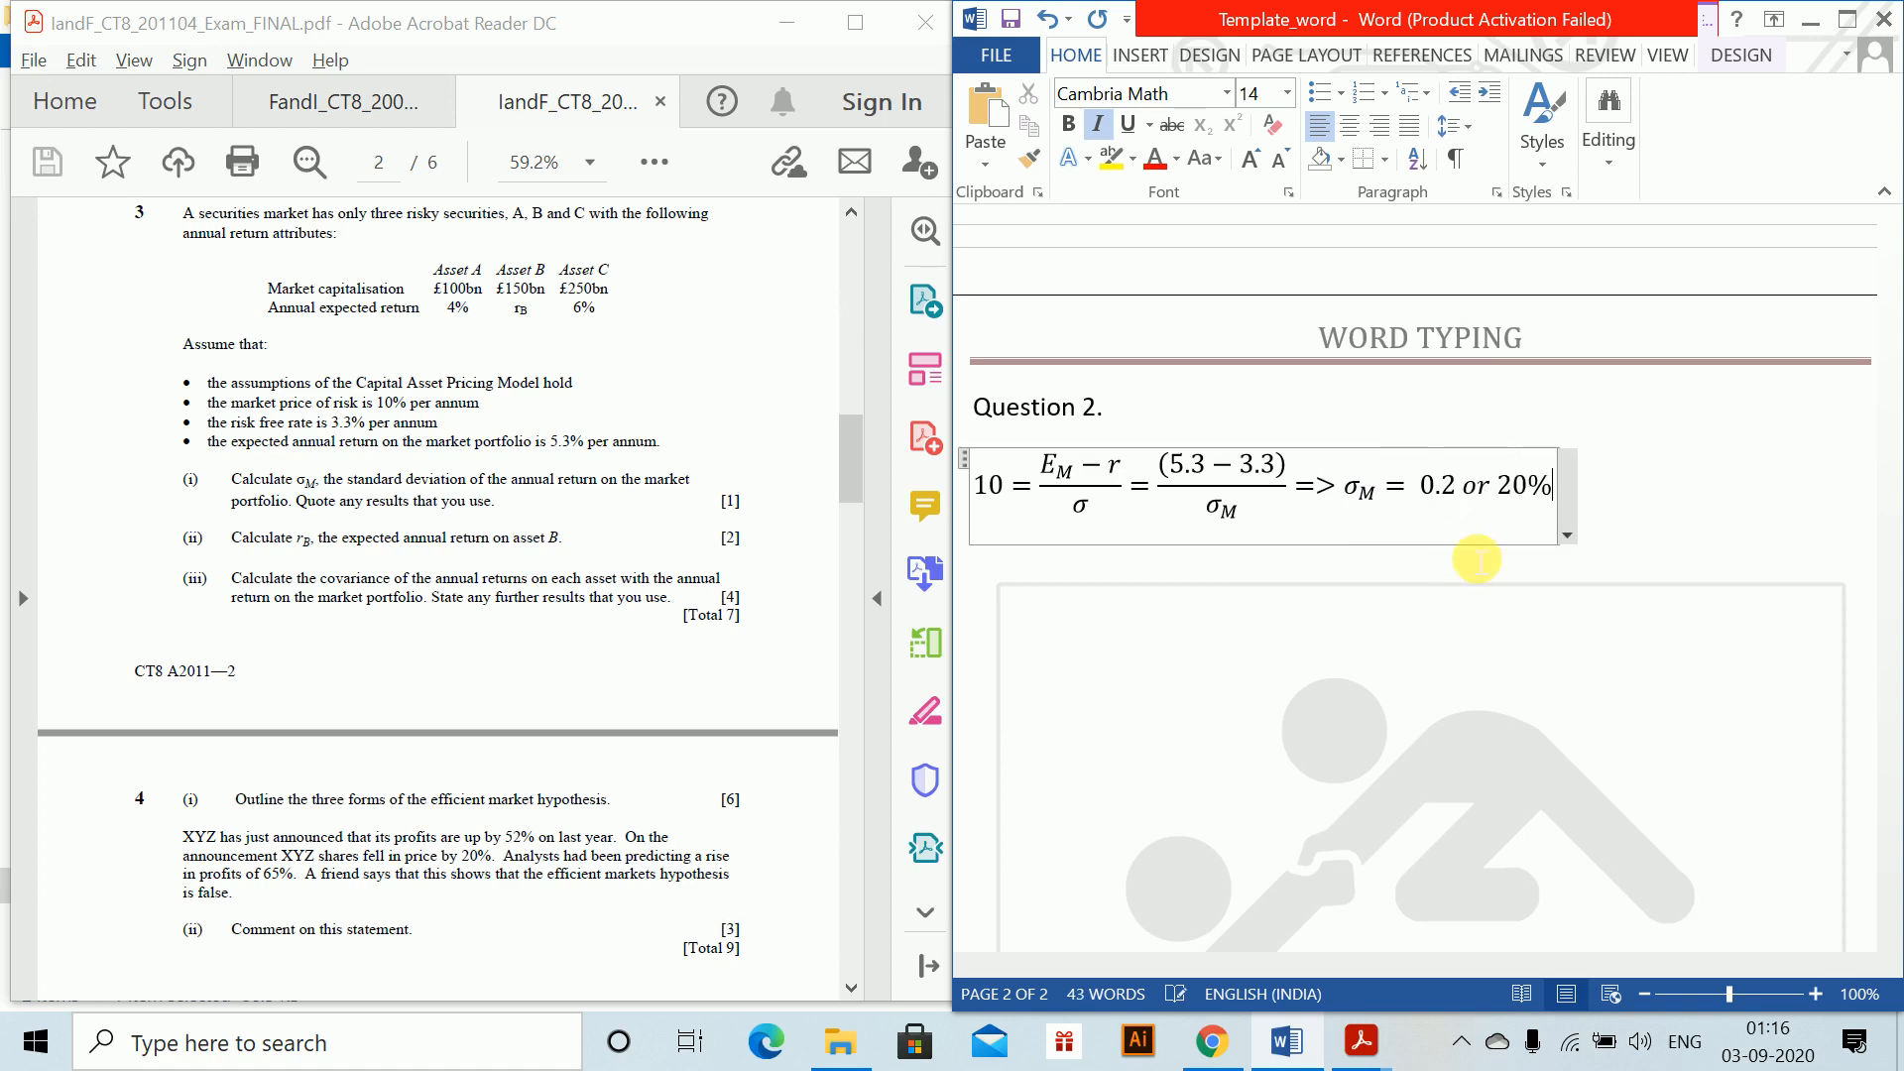
{"action": "left_click", "coordinate": [1473, 557]}
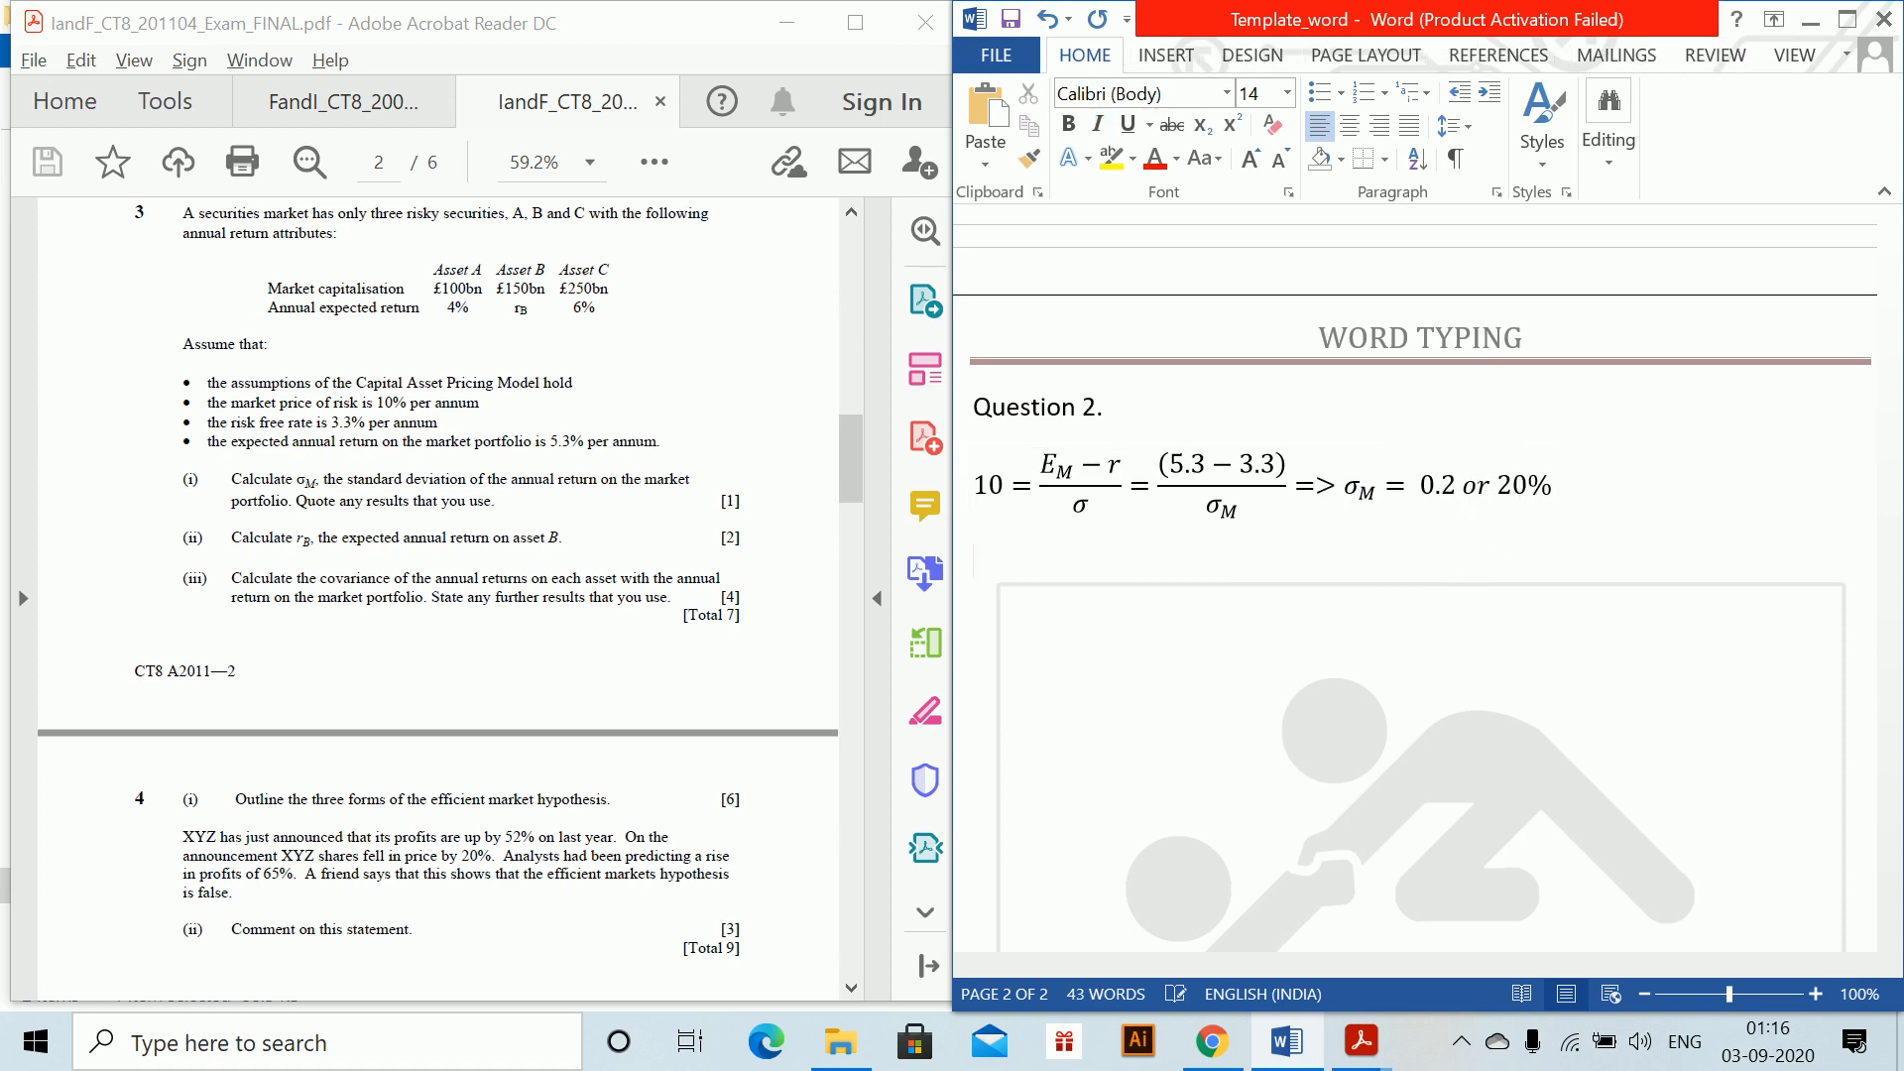
Add the part label "(ii)" and begin a new equation on the line below it with "E_M =".
{"action": "type", "text": "(ii)"}
{"action": "key", "text": "Return"}
{"action": "key", "text": "alt+equal"}
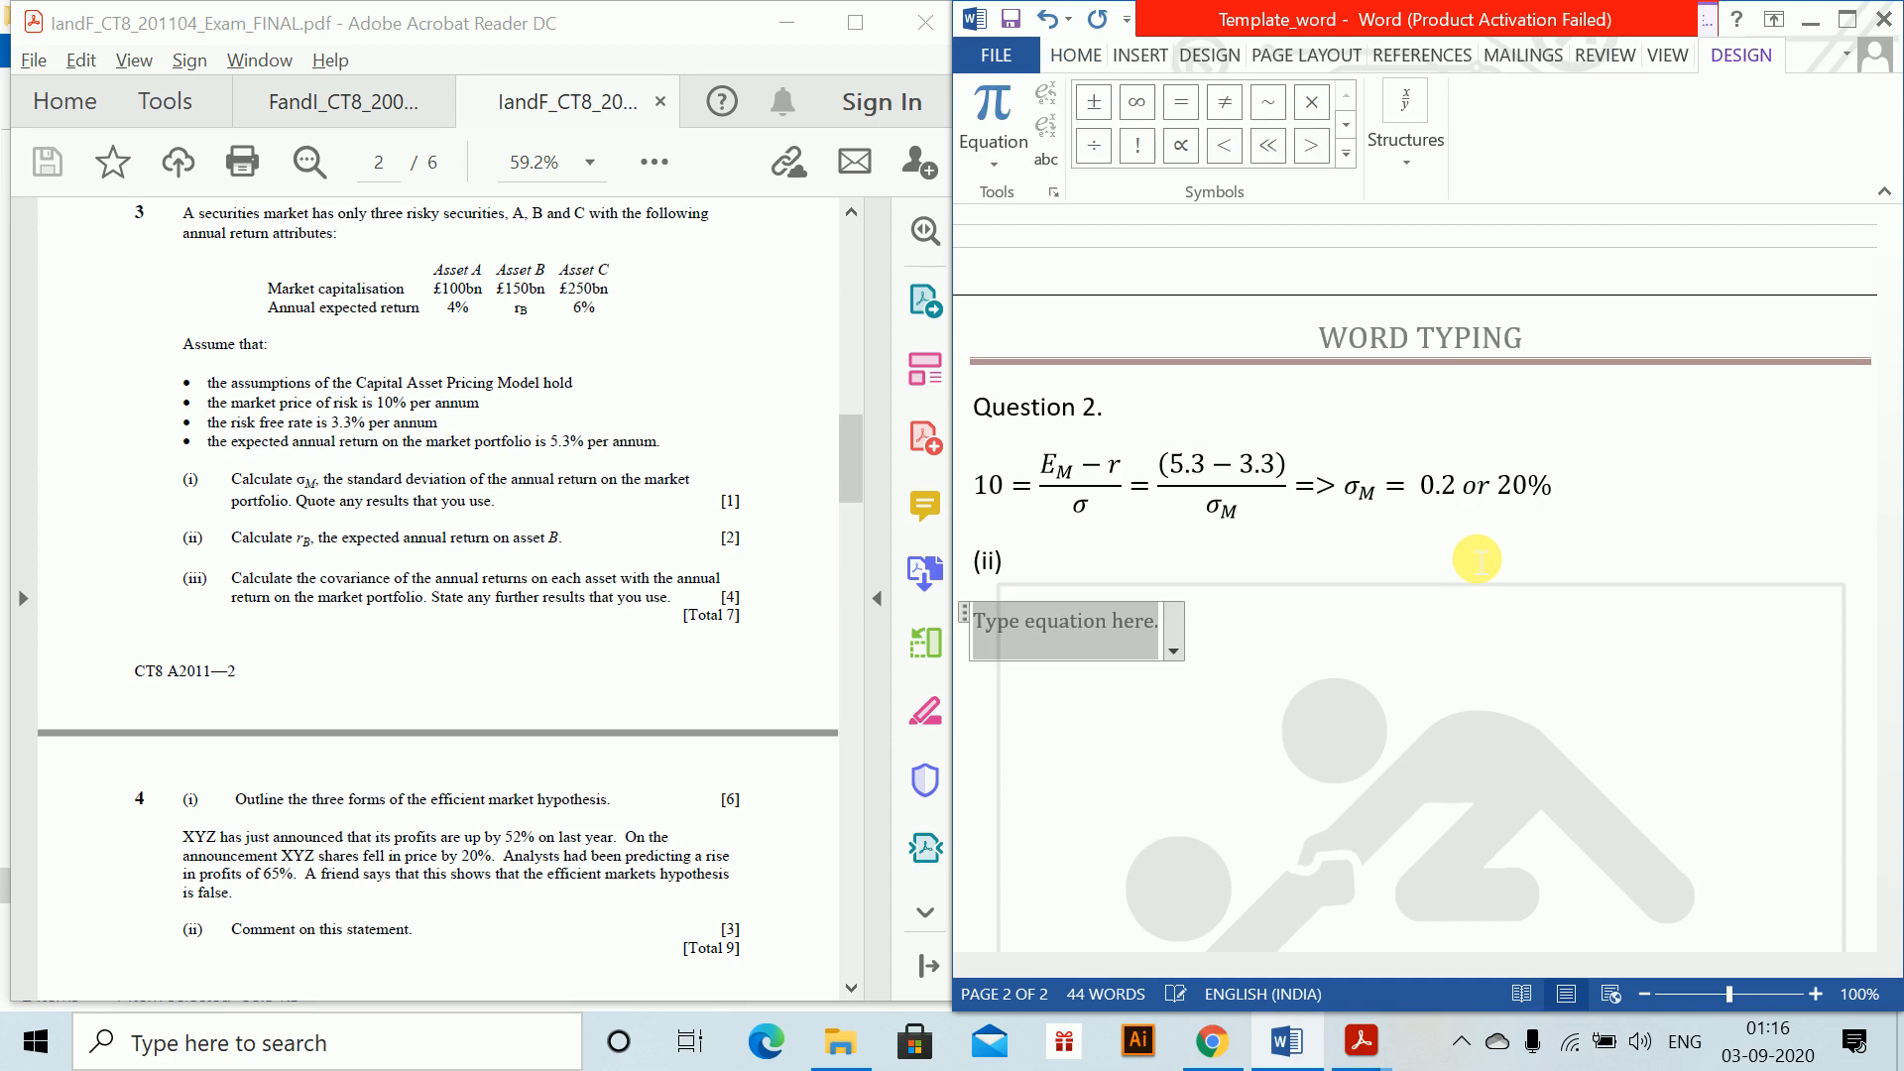
{"action": "type", "text": "E_M = "}
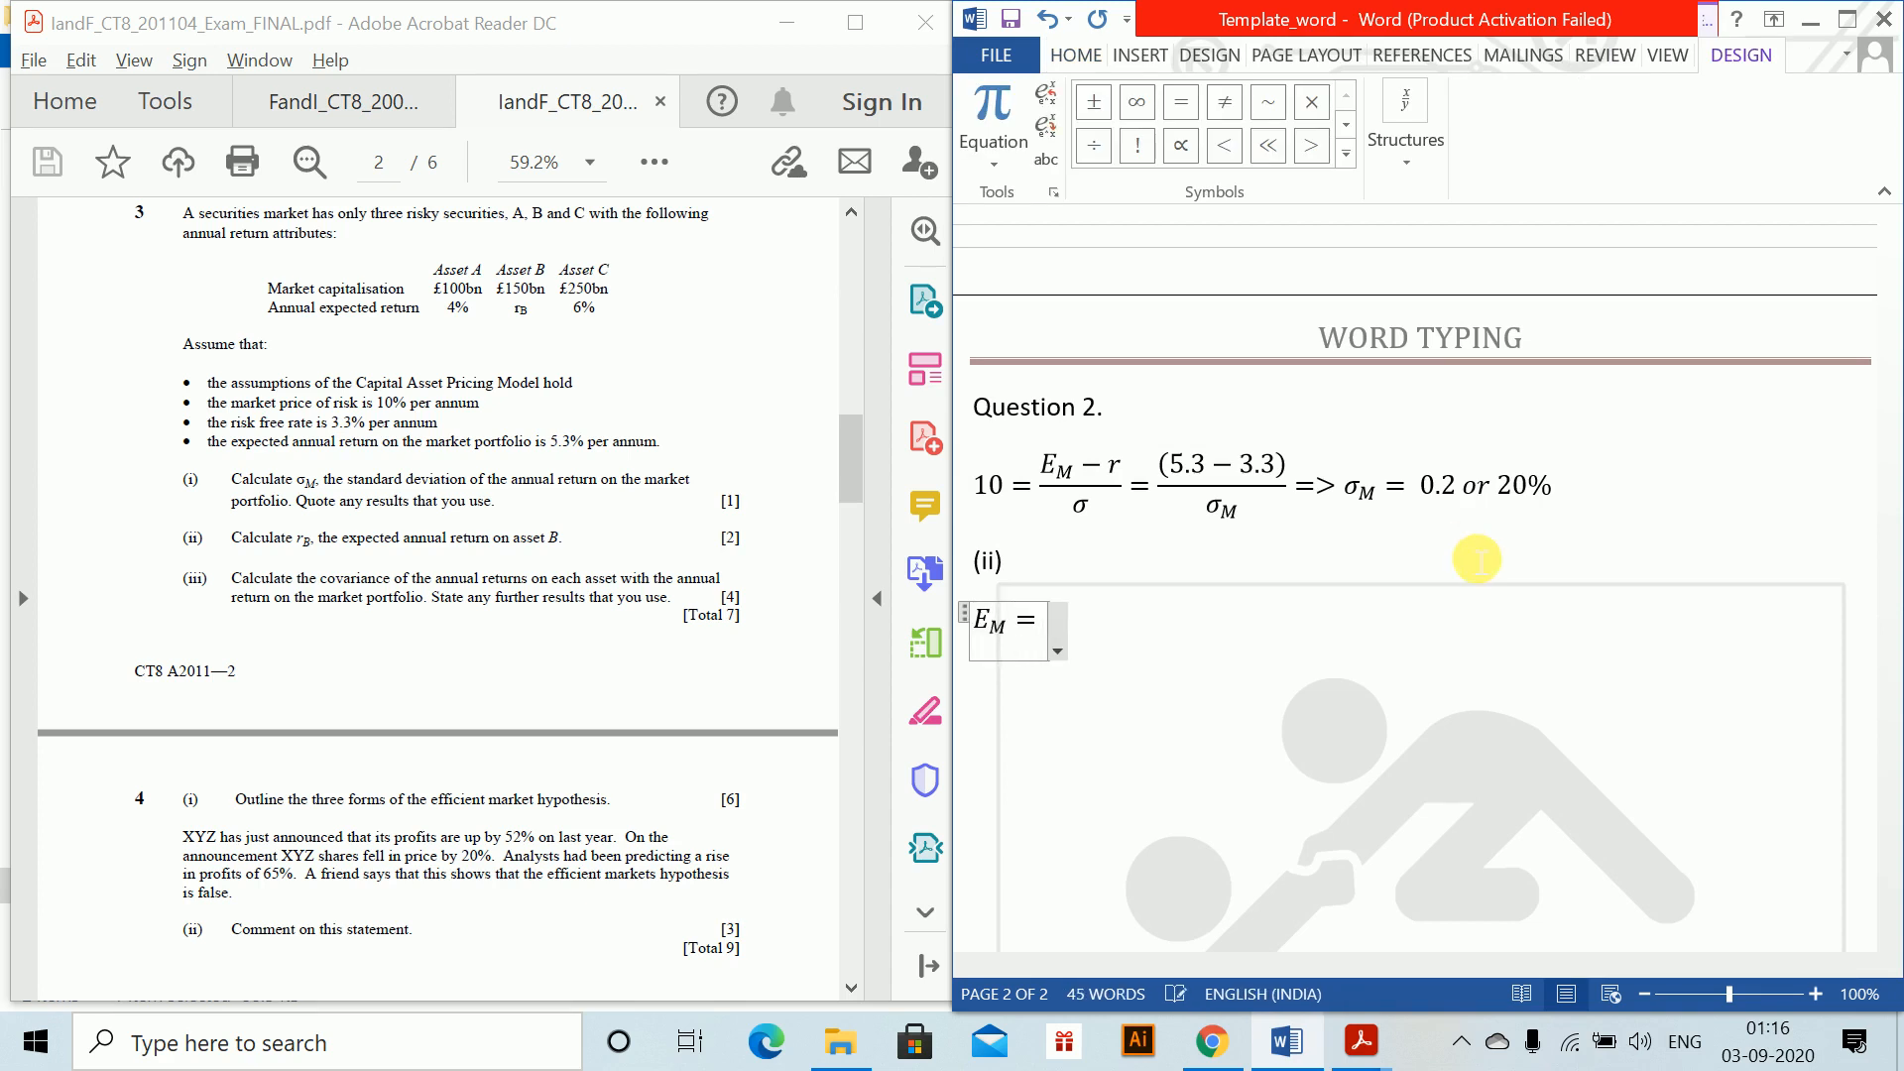
Enter the asset A term in the part (ii) equation: the fraction MC_A over MC_M, multiplied by E_A, followed by a plus sign.
{"action": "type", "text": "(MC"}
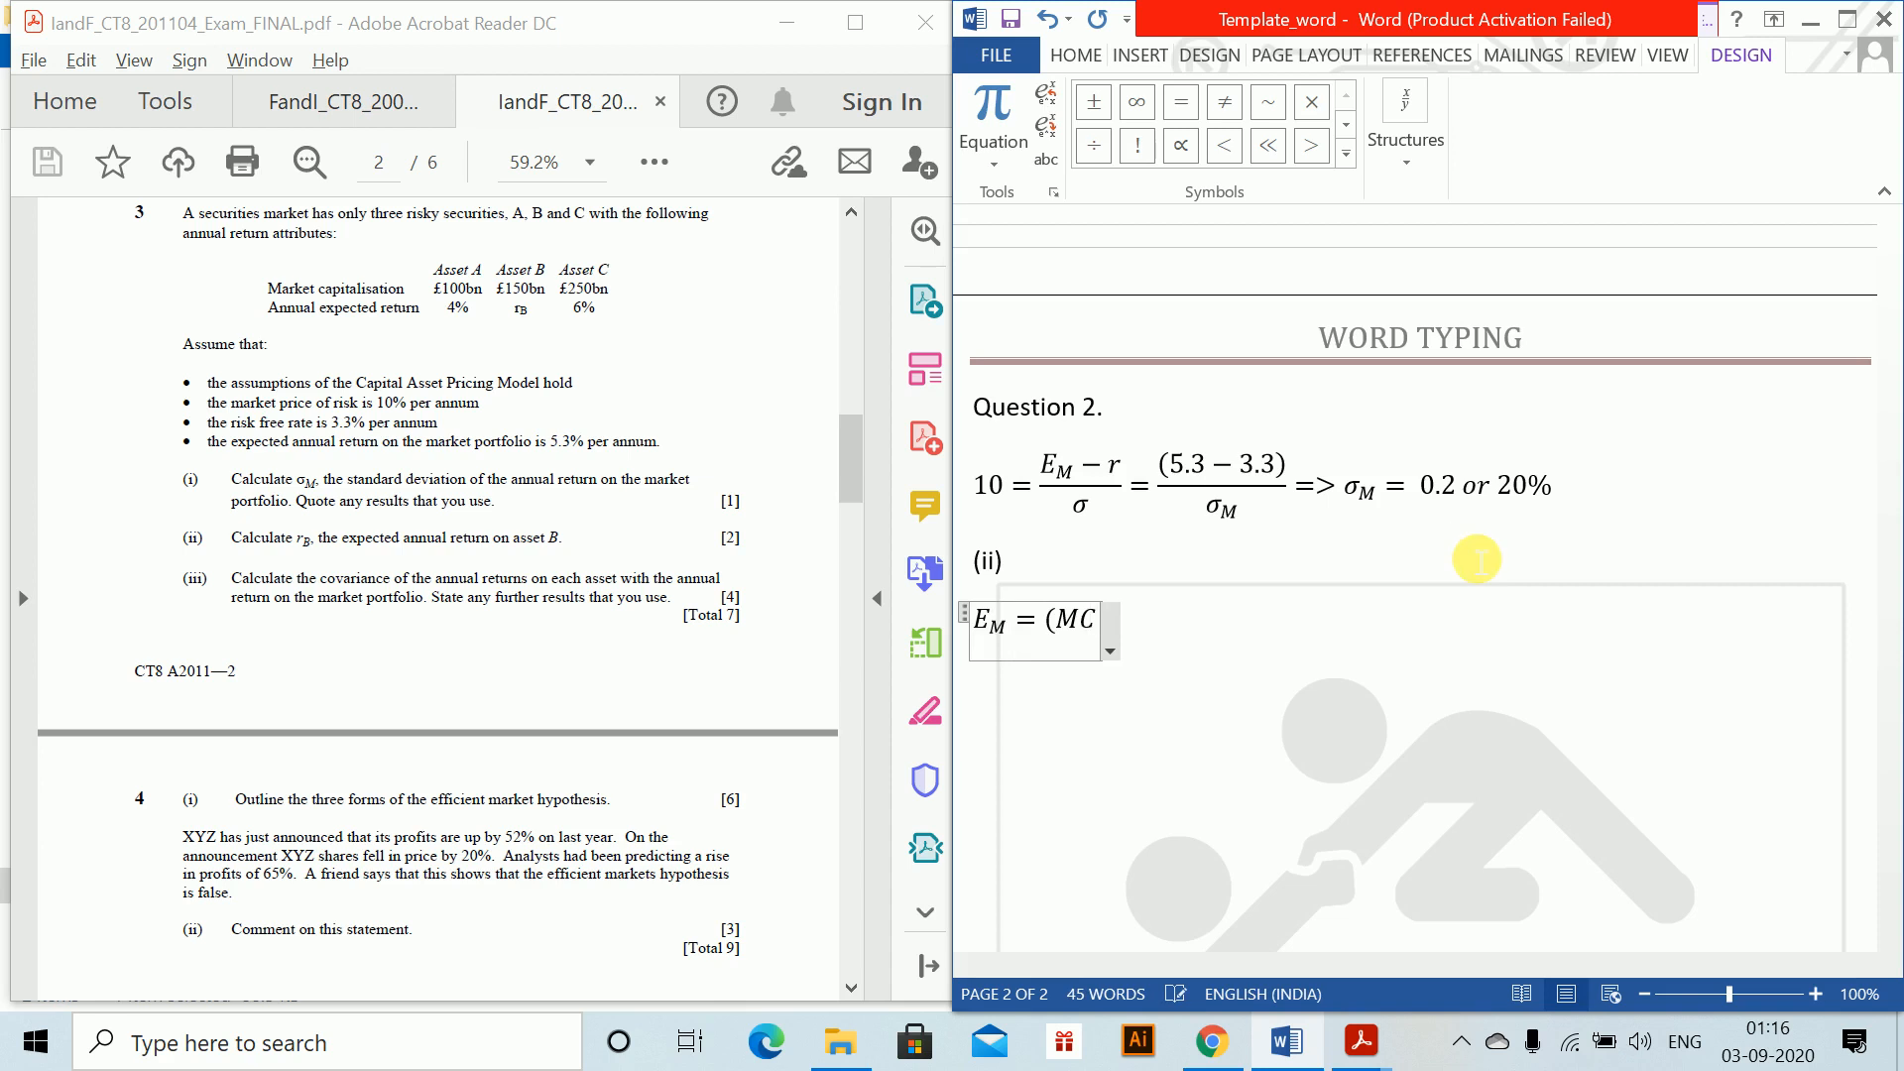
{"action": "type", "text": "_A)"}
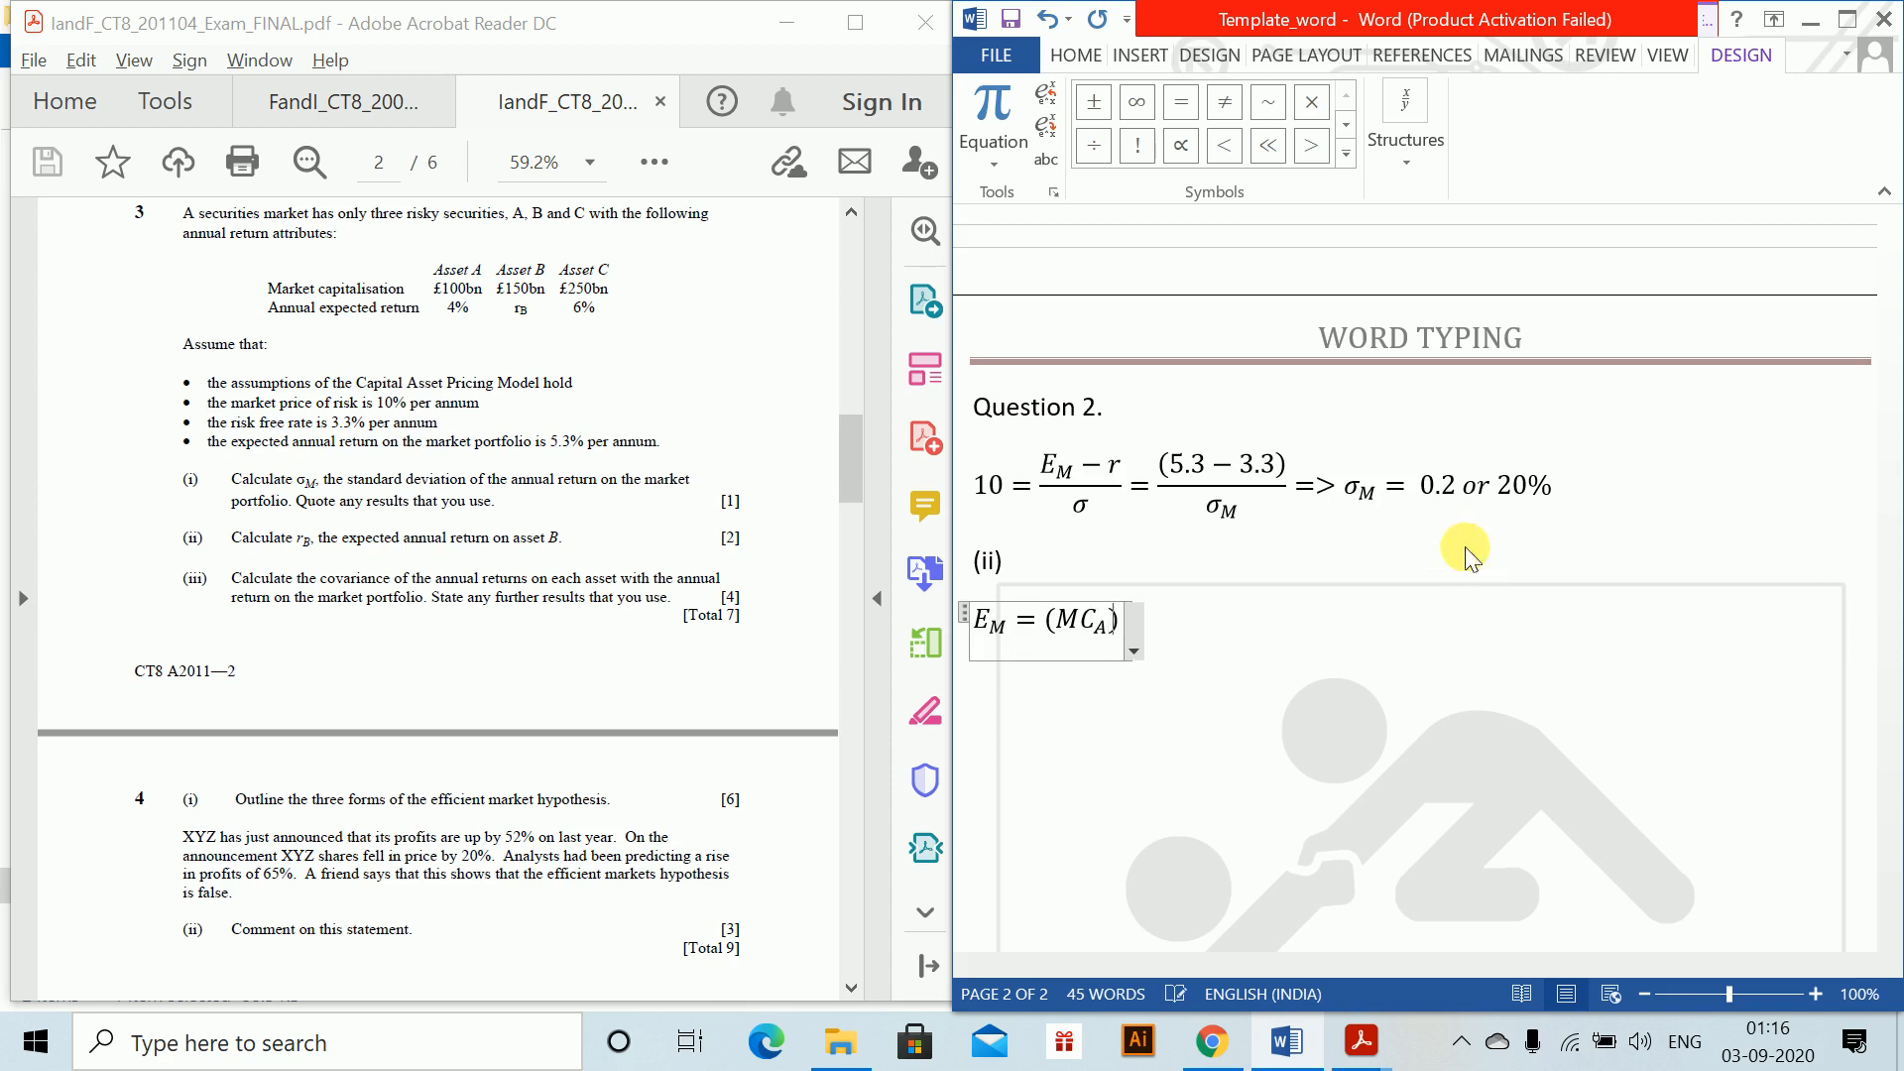
{"action": "type", "text": "/(M"}
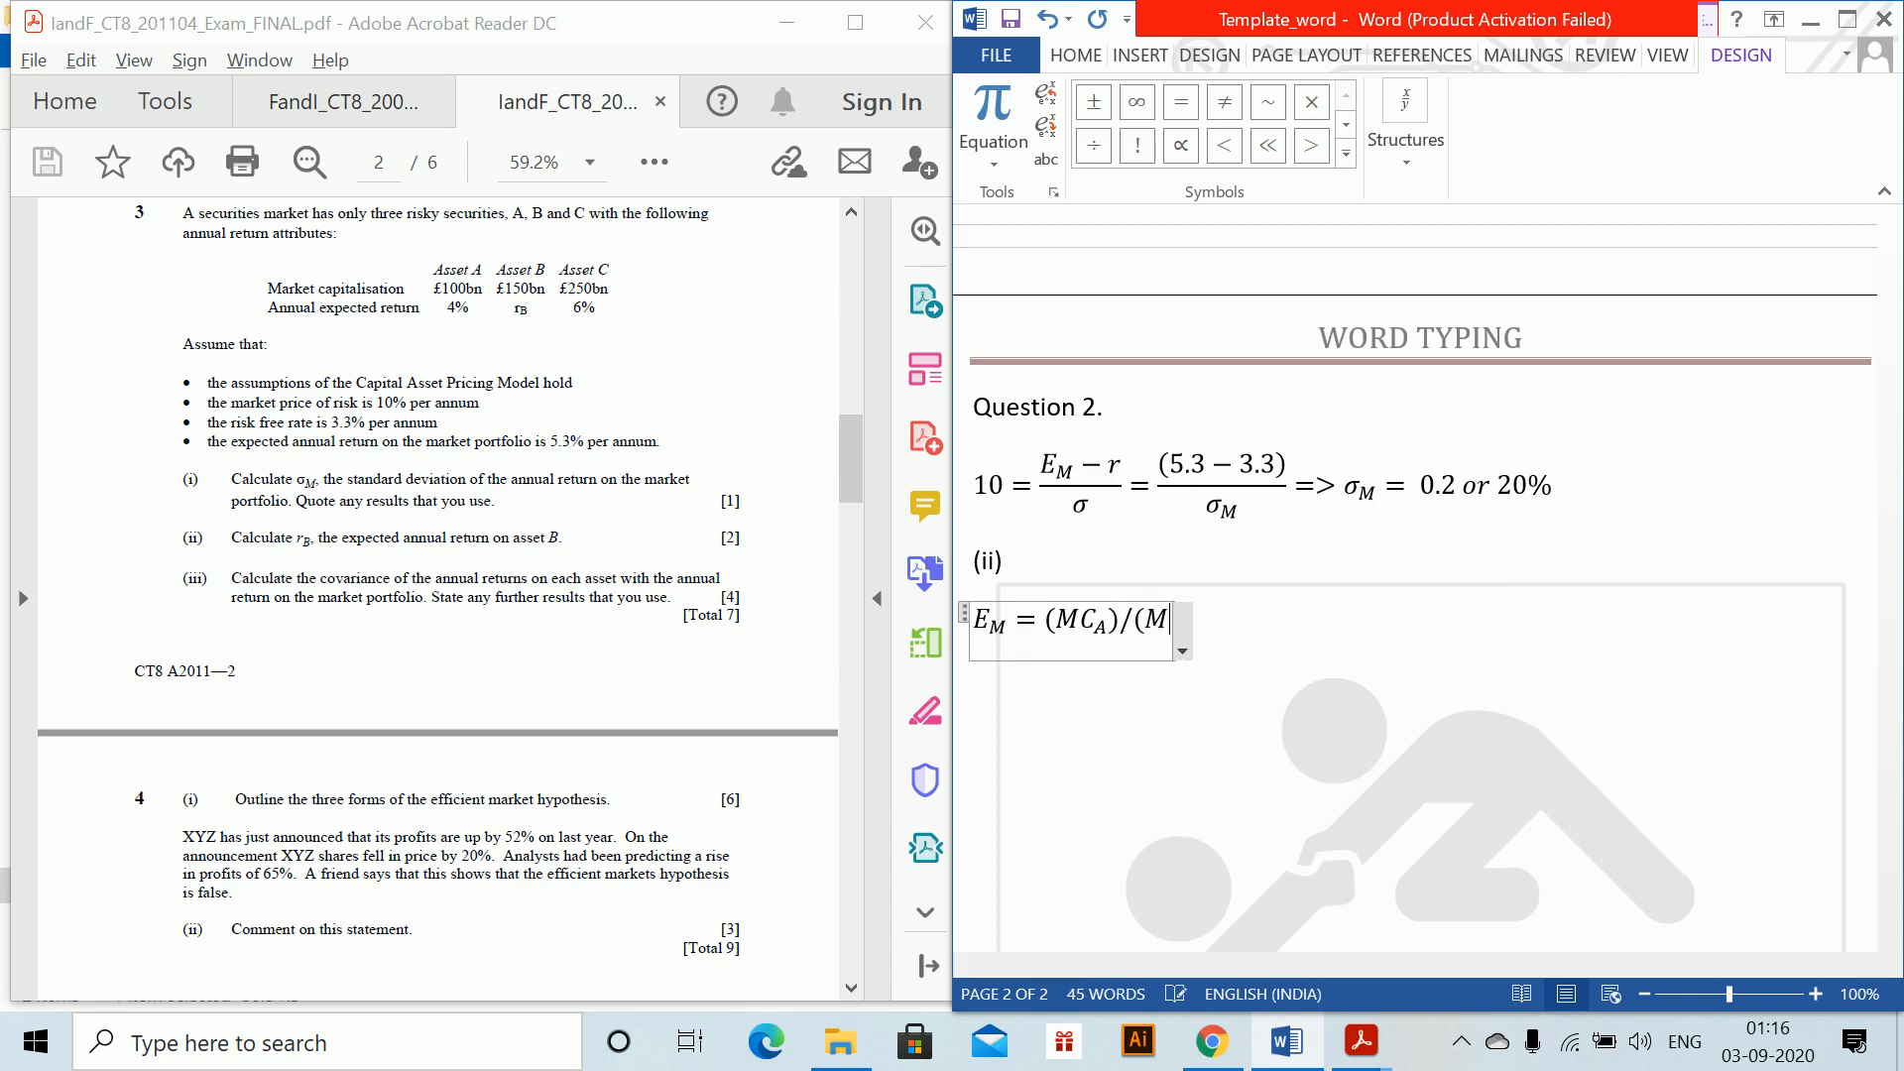
{"action": "type", "text": "C_B"}
{"action": "key", "text": "BackSpace"}
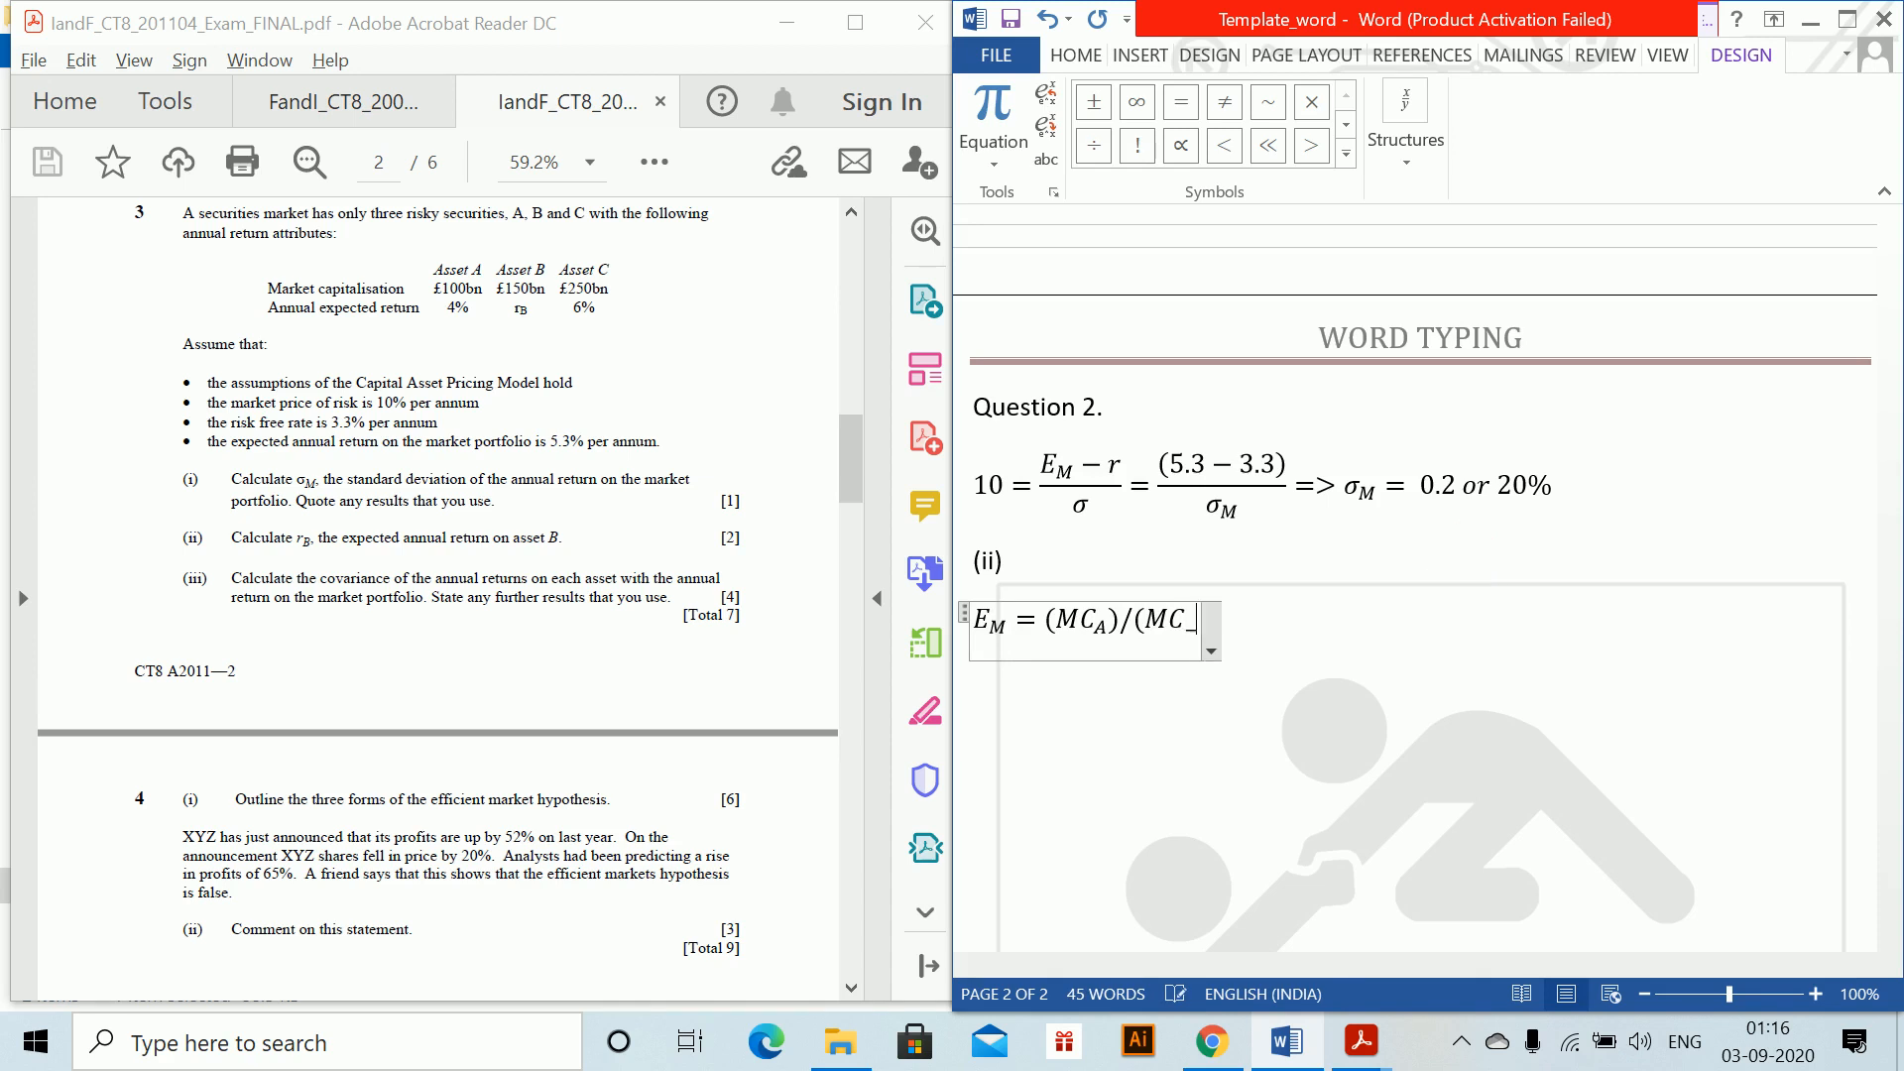
{"action": "type", "text": "M)"}
{"action": "key", "text": "space"}
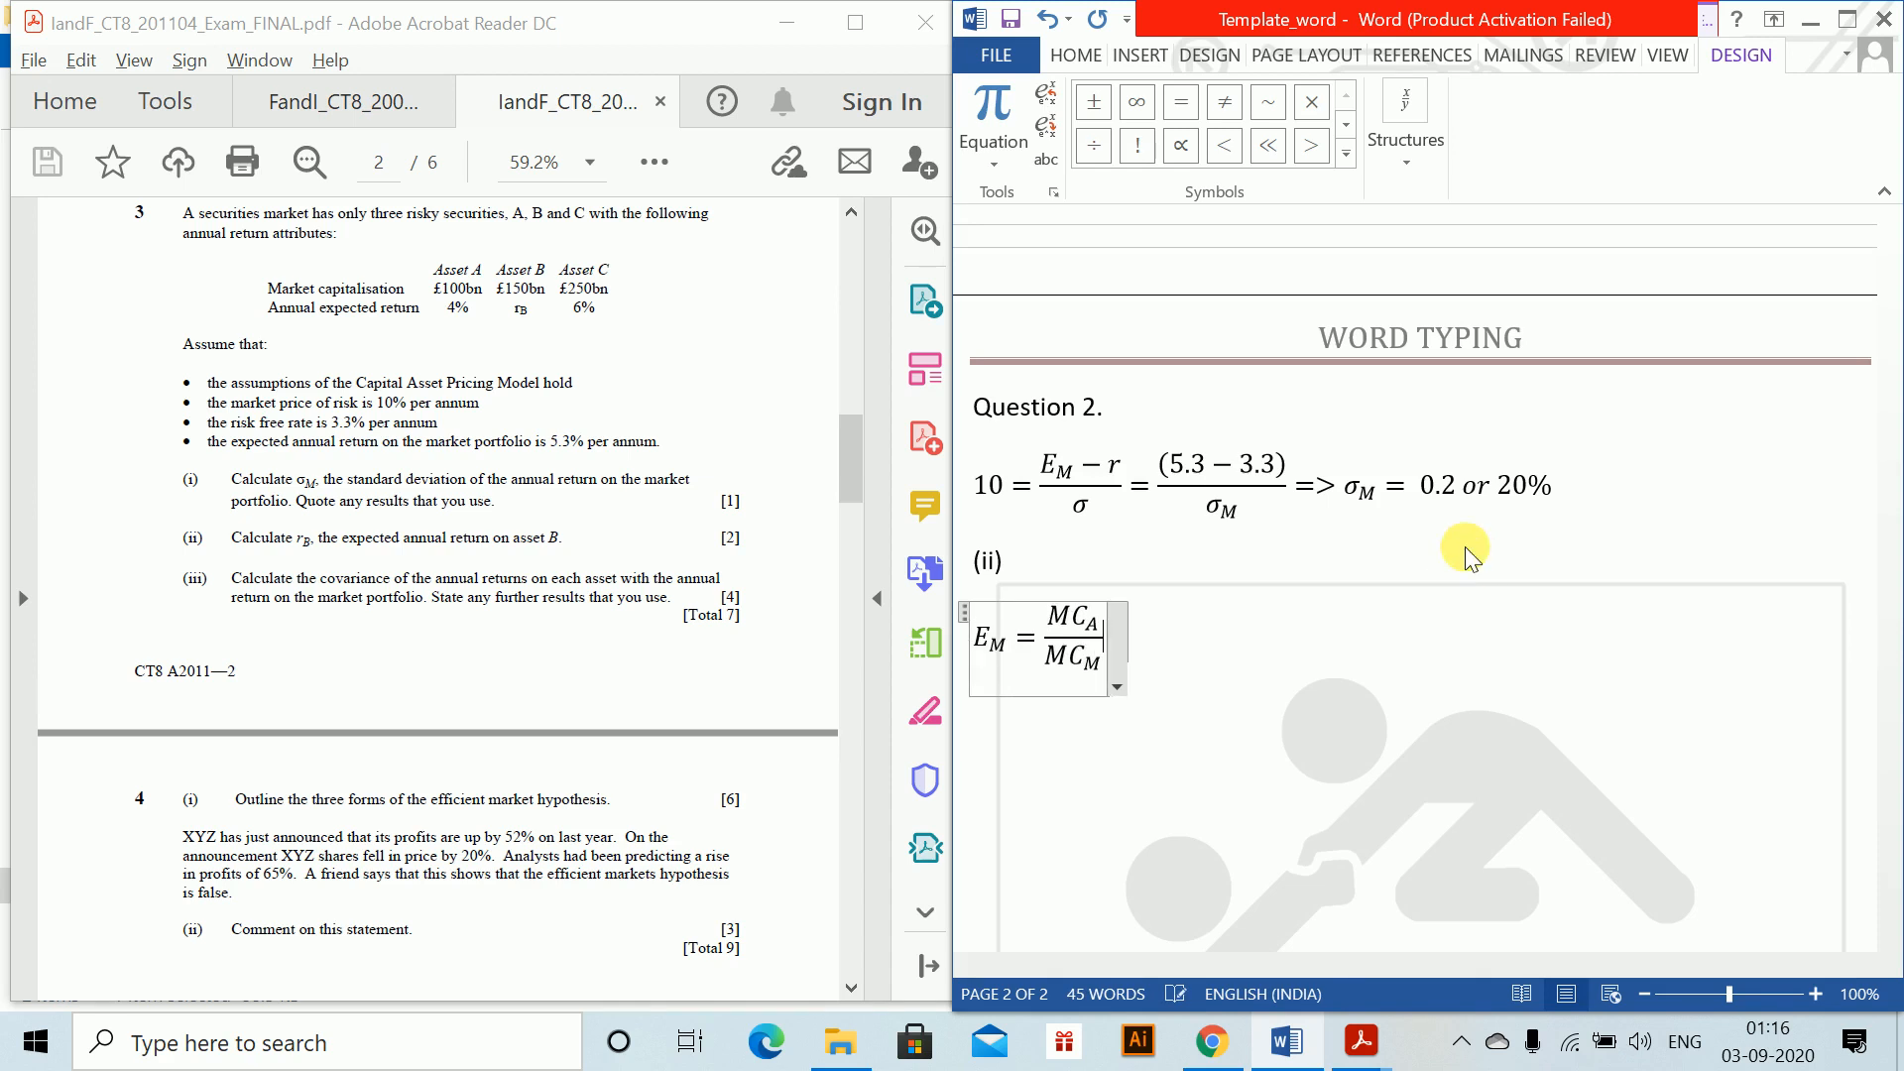
{"action": "type", "text": "E"}
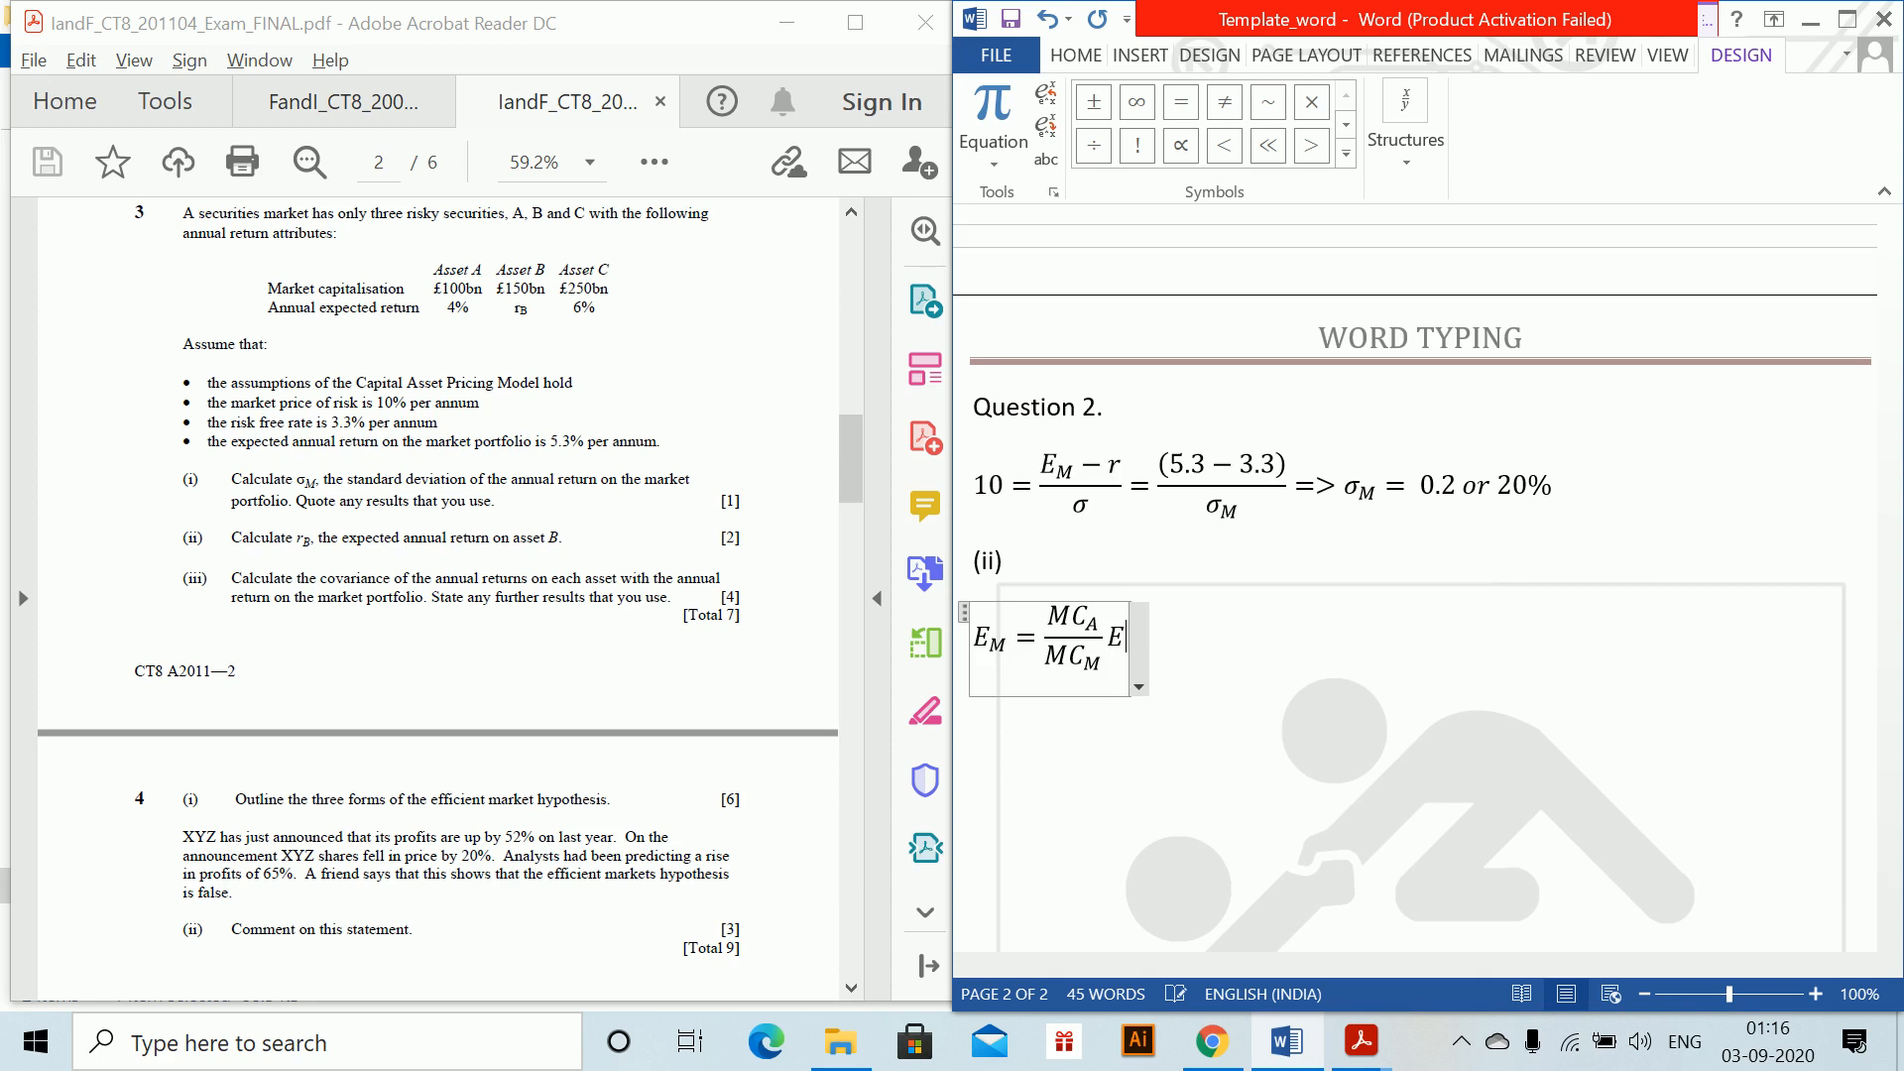
{"action": "type", "text": "_A +"}
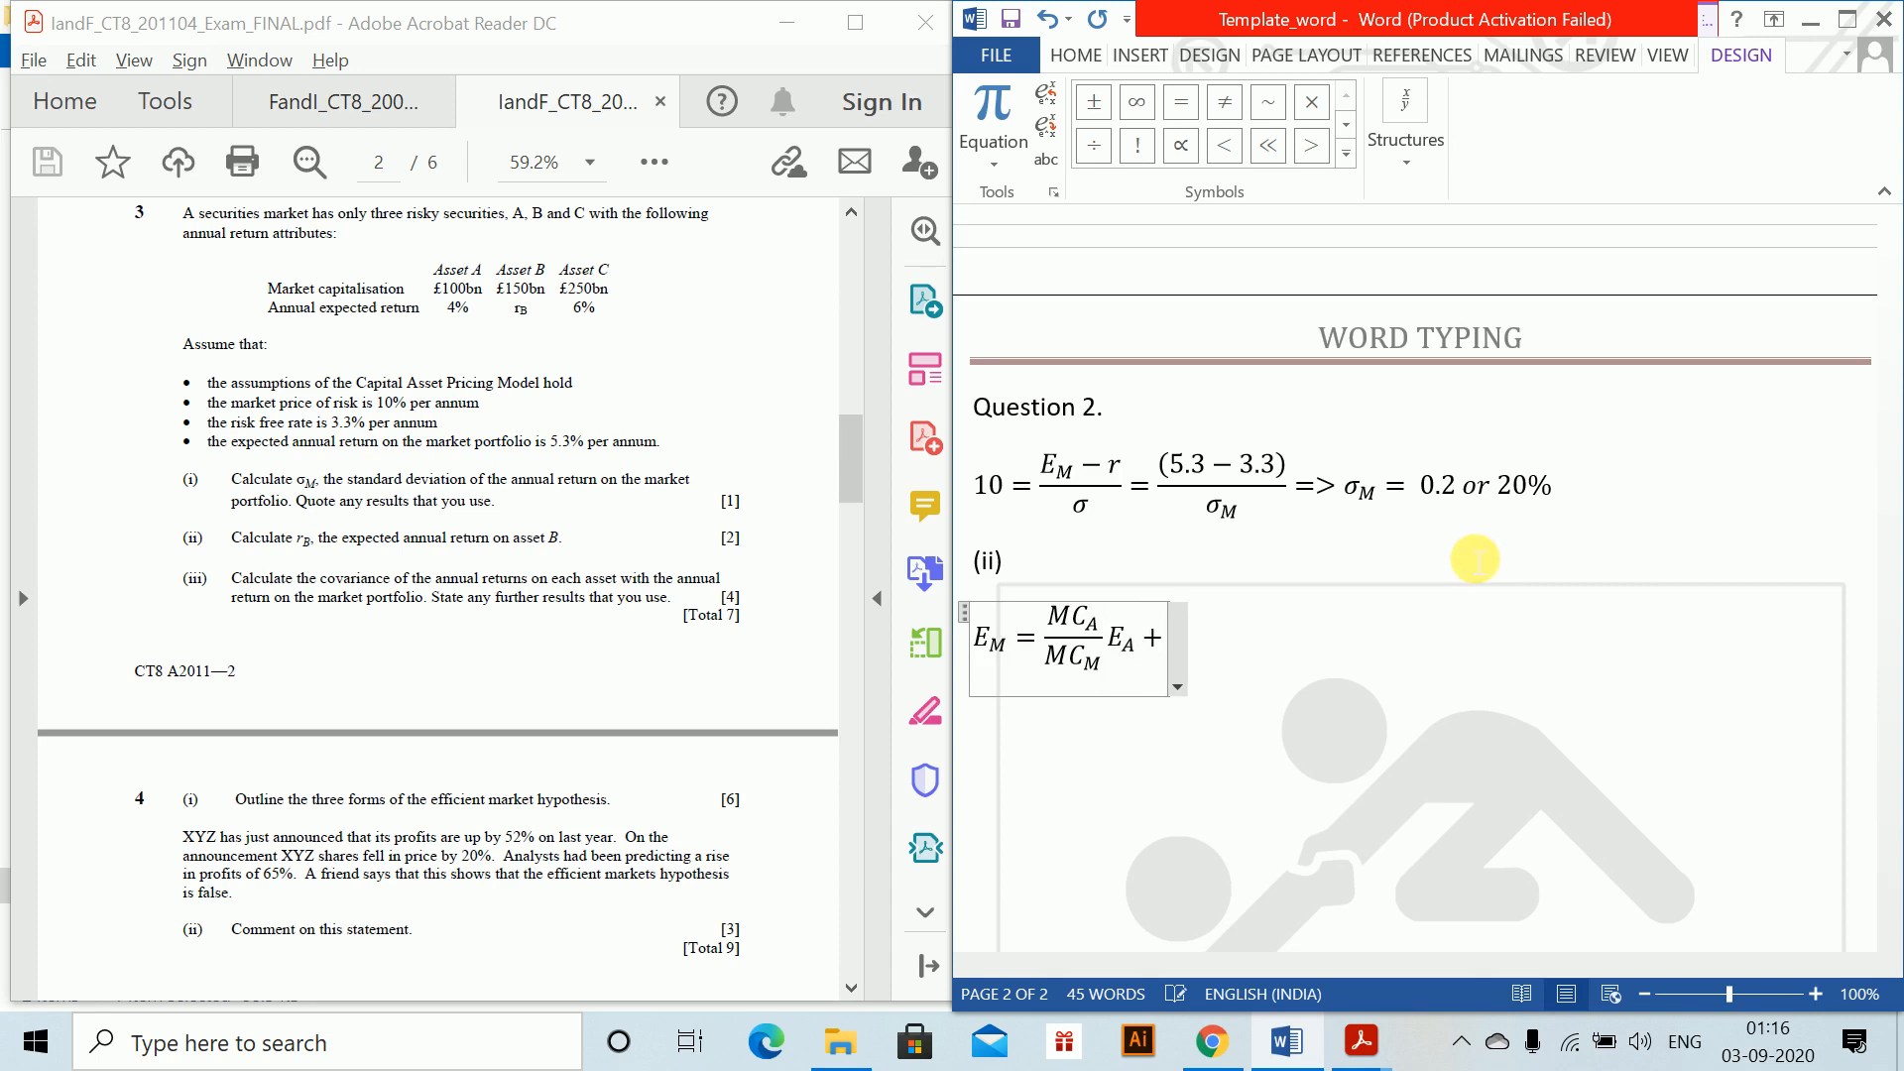
Duplicate the asset A term after the plus sign and change its subscripts to make it (MC_B/MC_M)E_B.
{"action": "left_click_drag", "start_coordinate": [1041, 614], "coordinate": [1118, 640]}
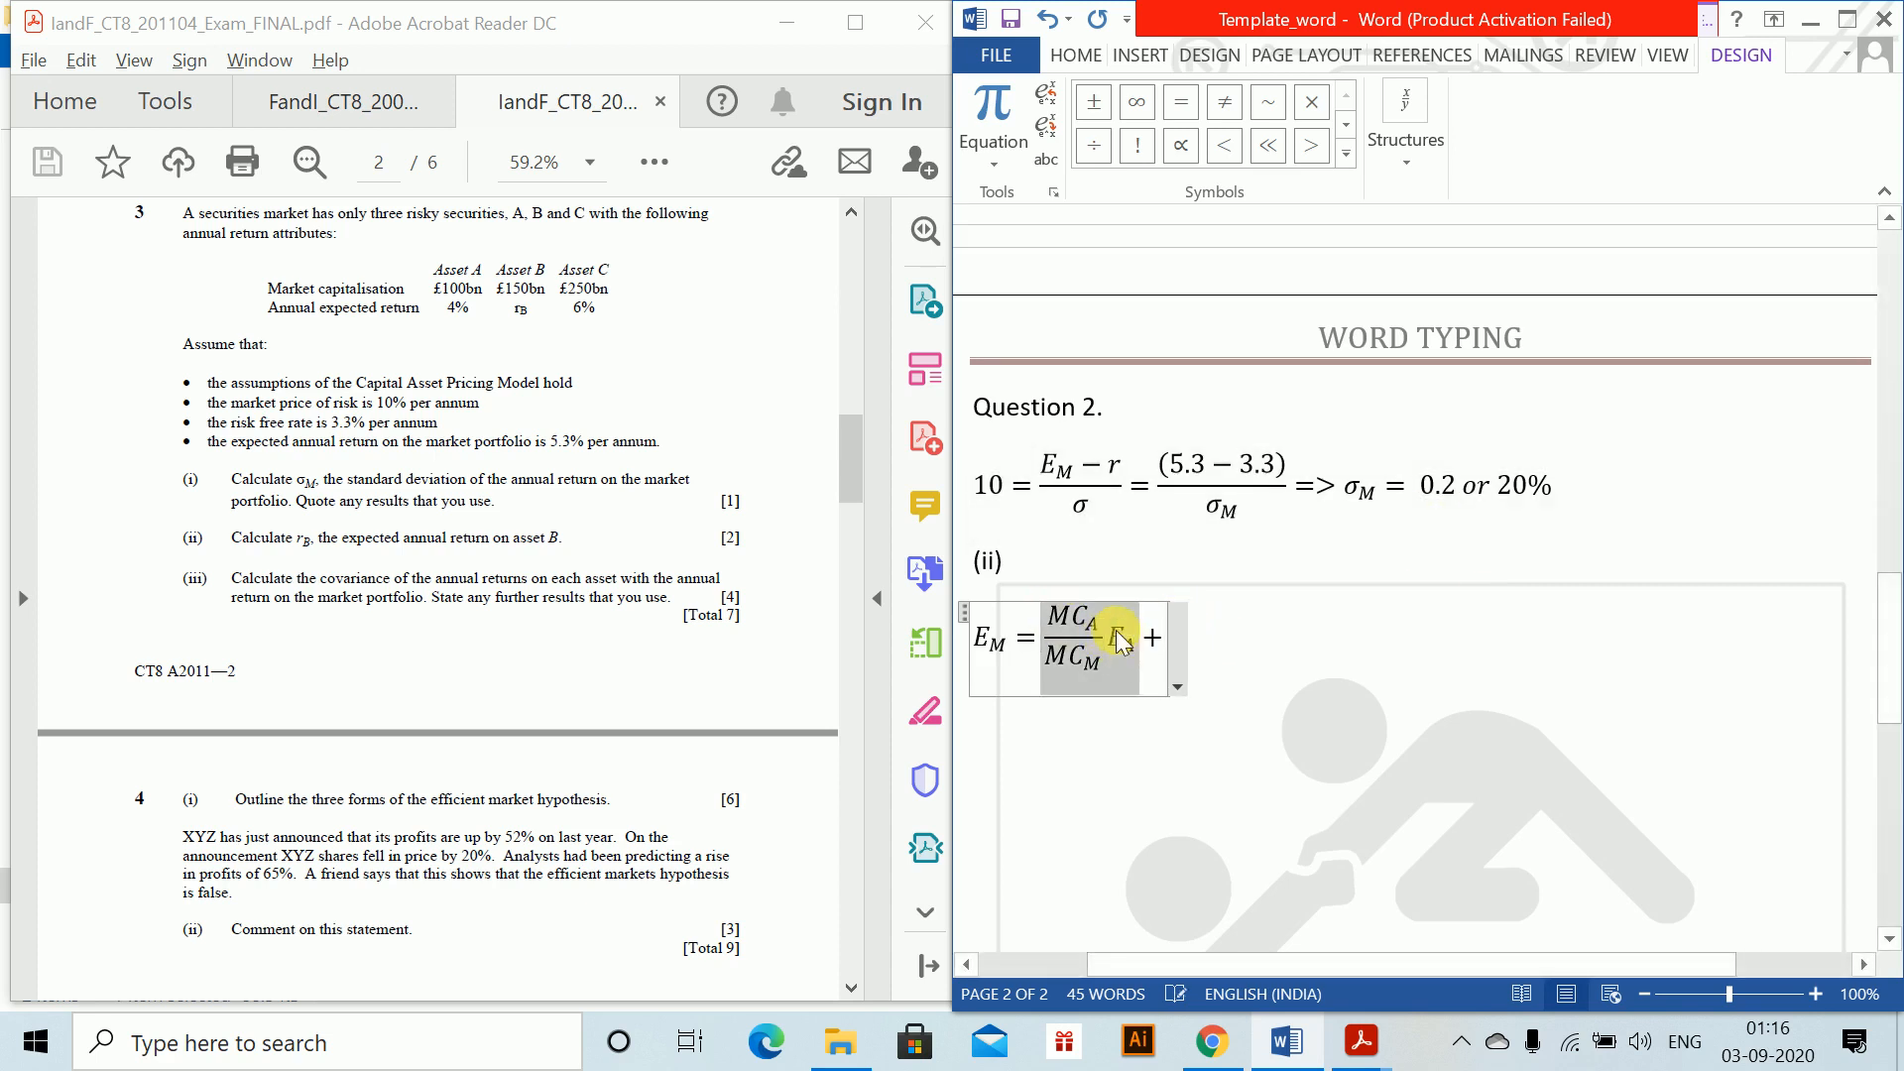
{"action": "key", "text": "ctrl+c"}
{"action": "left_click", "coordinate": [1160, 637]}
{"action": "key", "text": "ctrl+v"}
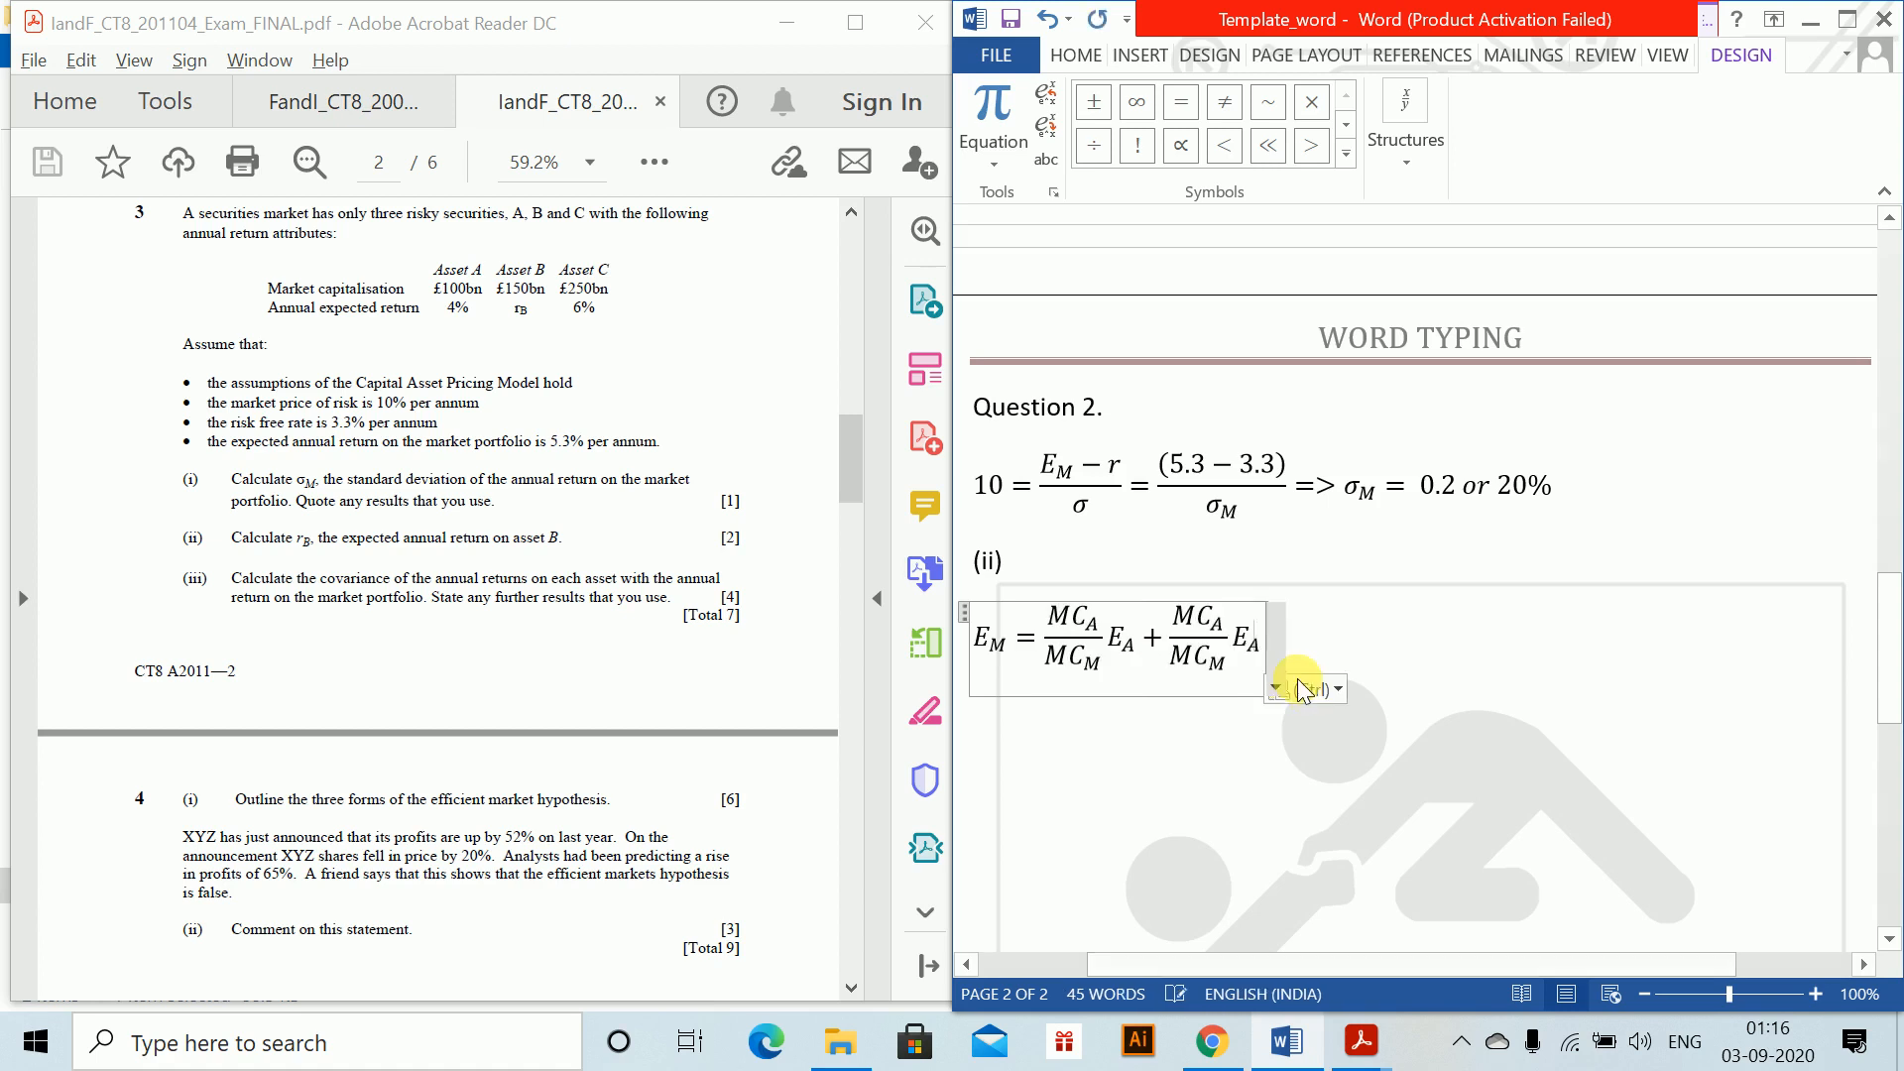
{"action": "double_click", "coordinate": [1212, 622]}
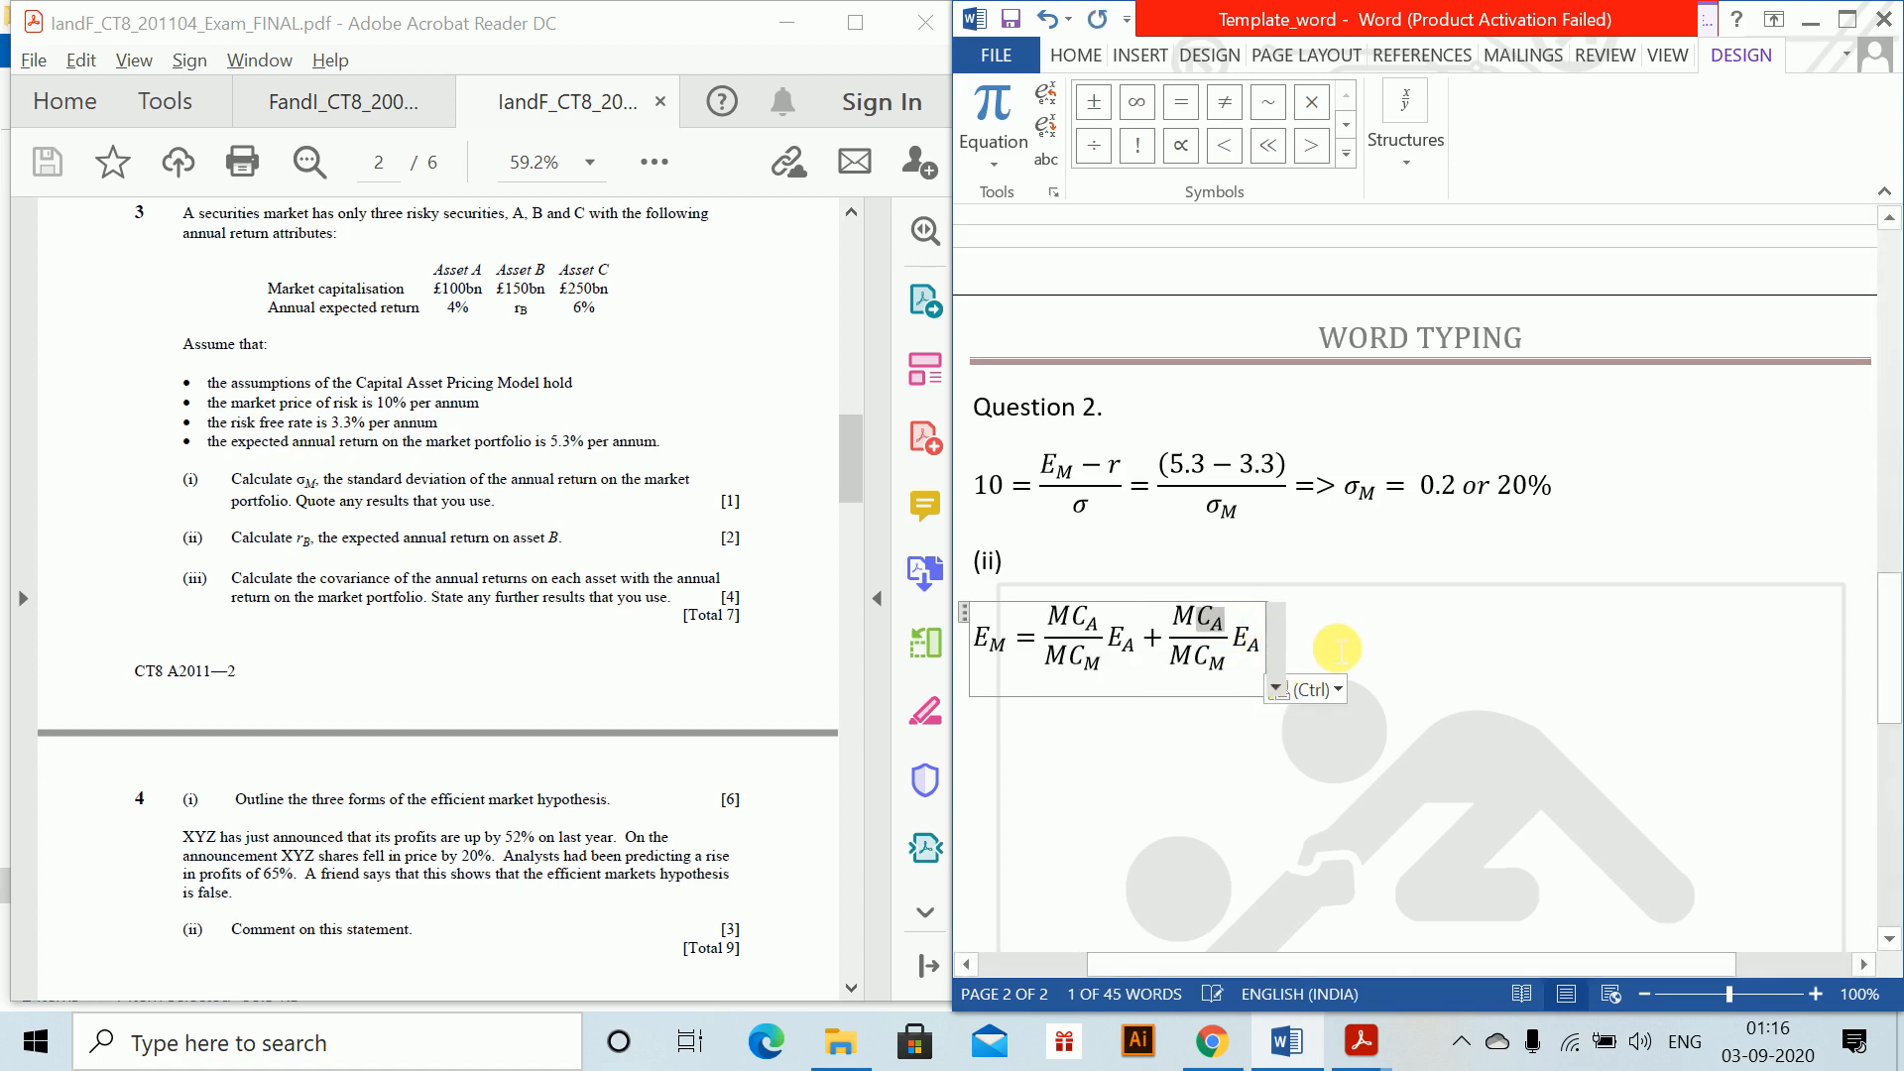
{"action": "type", "text": "B"}
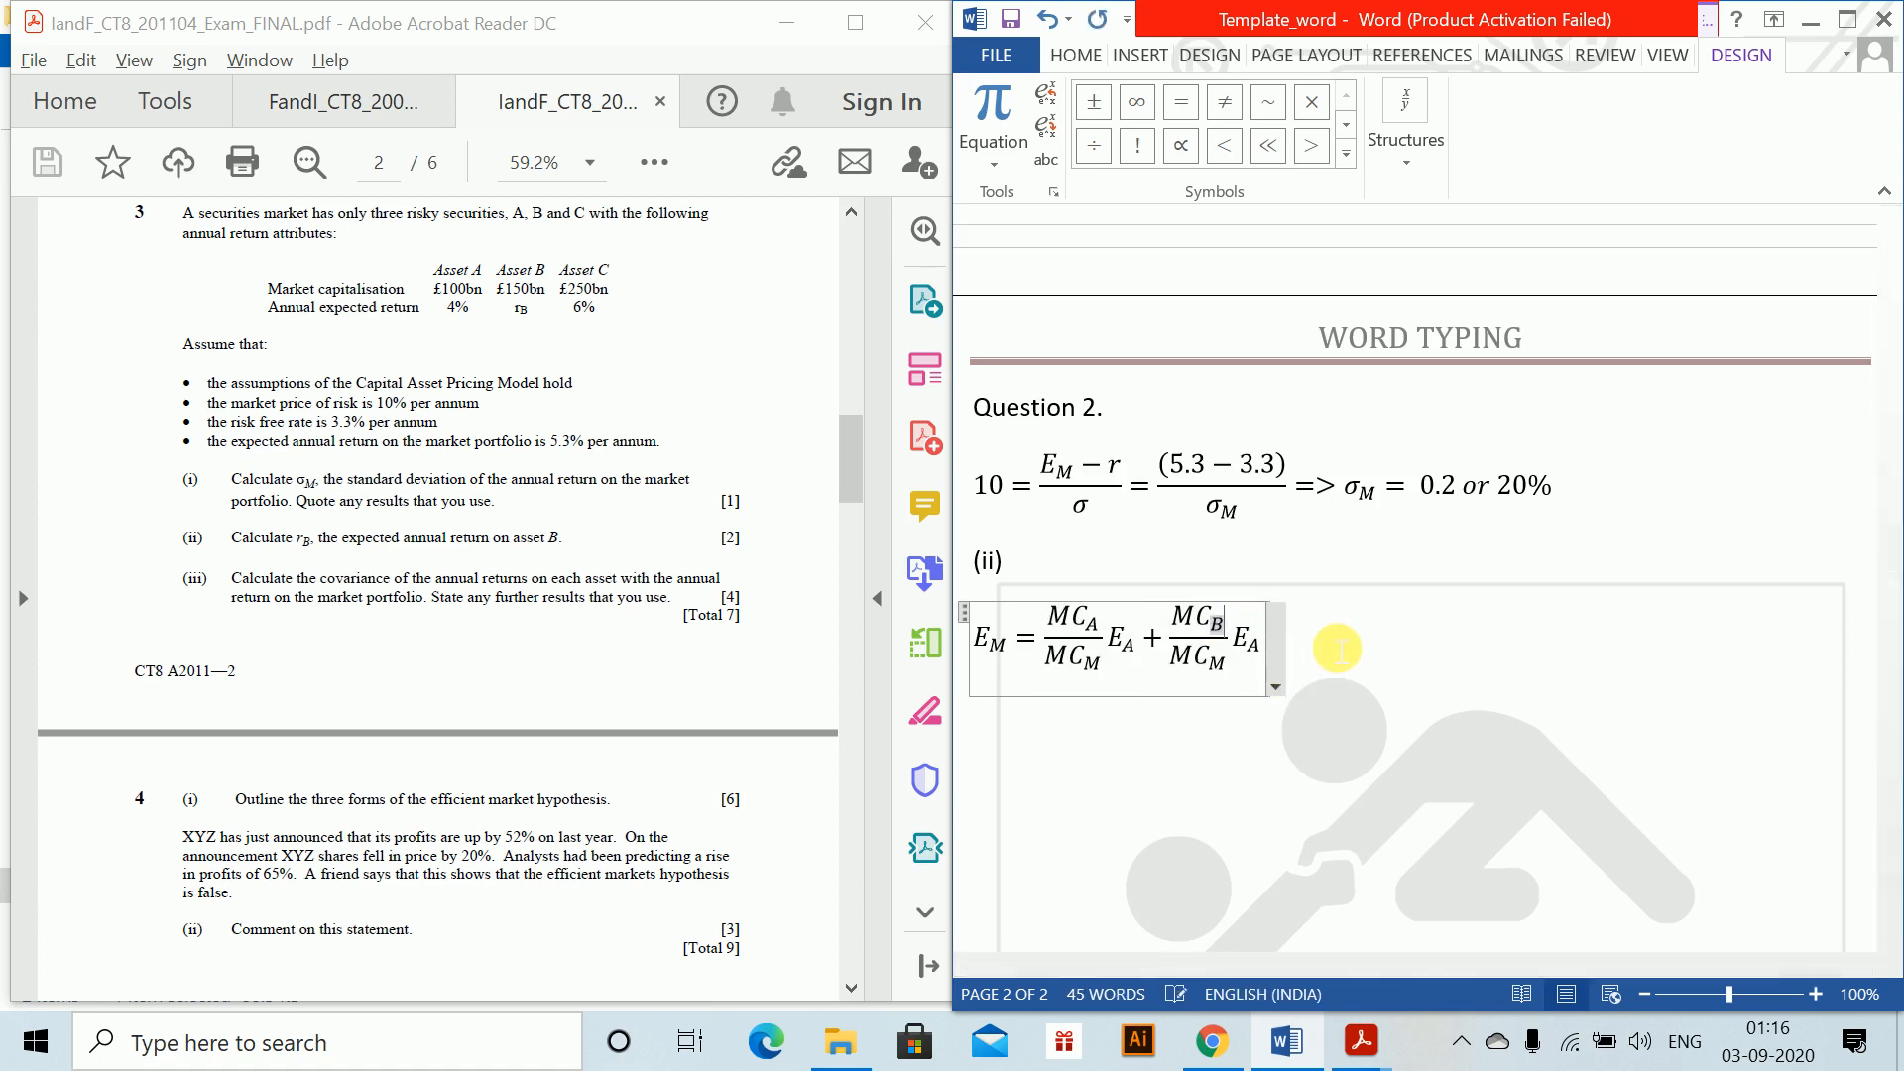
{"action": "key", "text": "Down"}
{"action": "key", "text": "BackSpace"}
{"action": "type", "text": "B "}
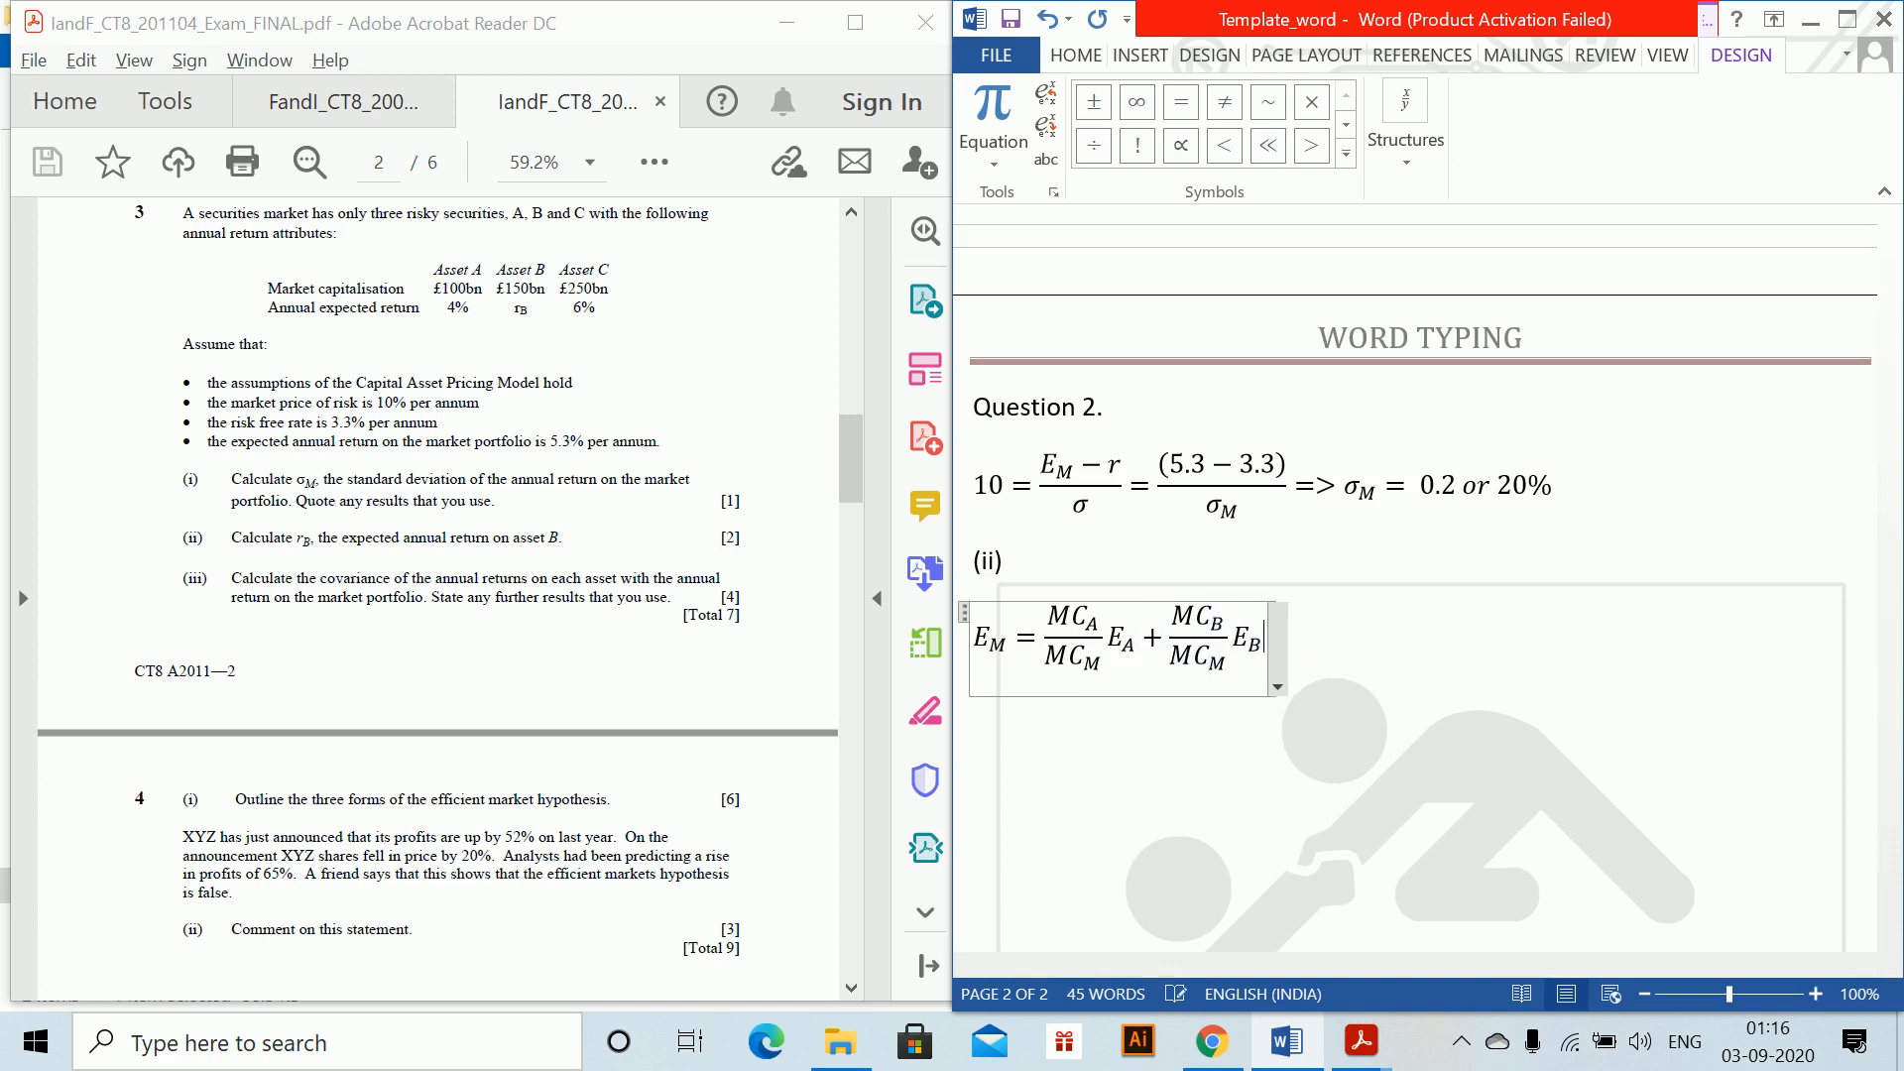
Add a plus sign and another copy of the asset A term, changing its subscripts to make it (MC_C/MC_M)E_C.
{"action": "type", "text": "+"}
{"action": "key", "text": "ctrl+v"}
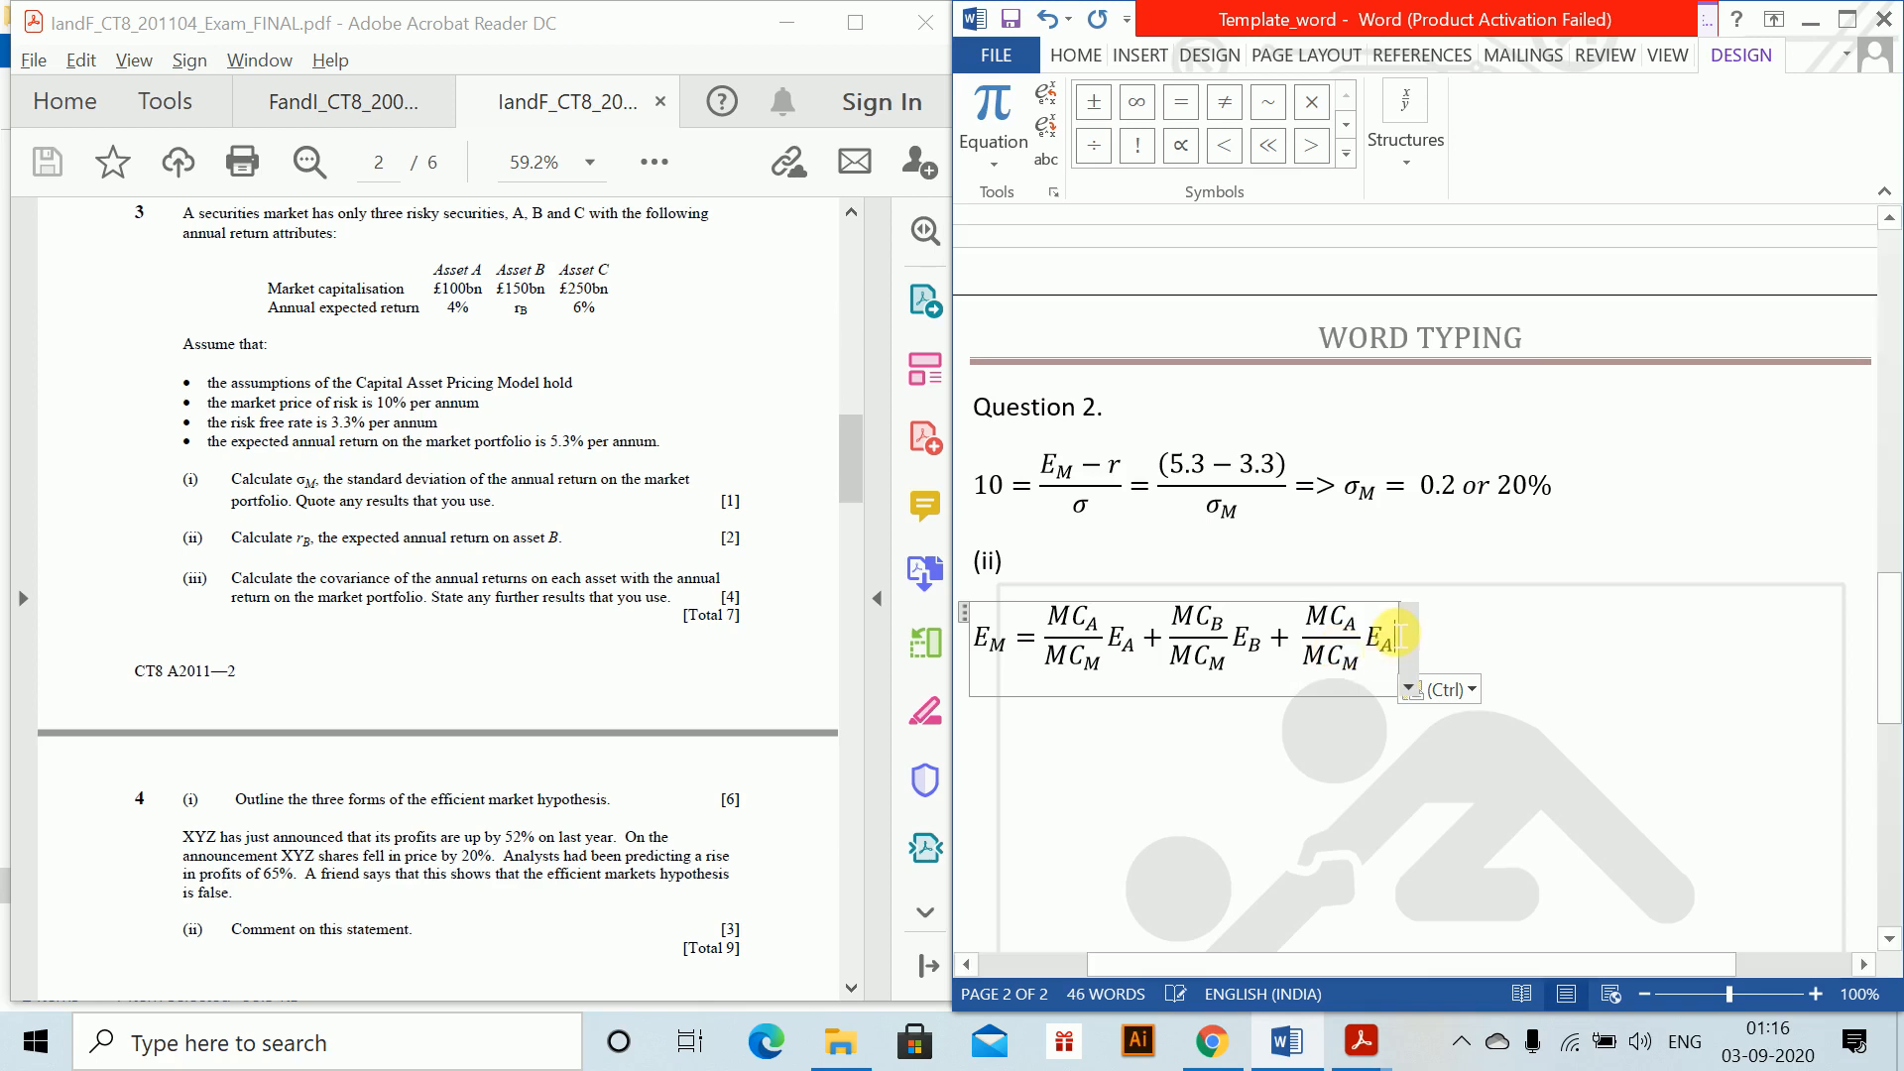
{"action": "left_click", "coordinate": [1360, 629]}
{"action": "key", "text": "BackSpace"}
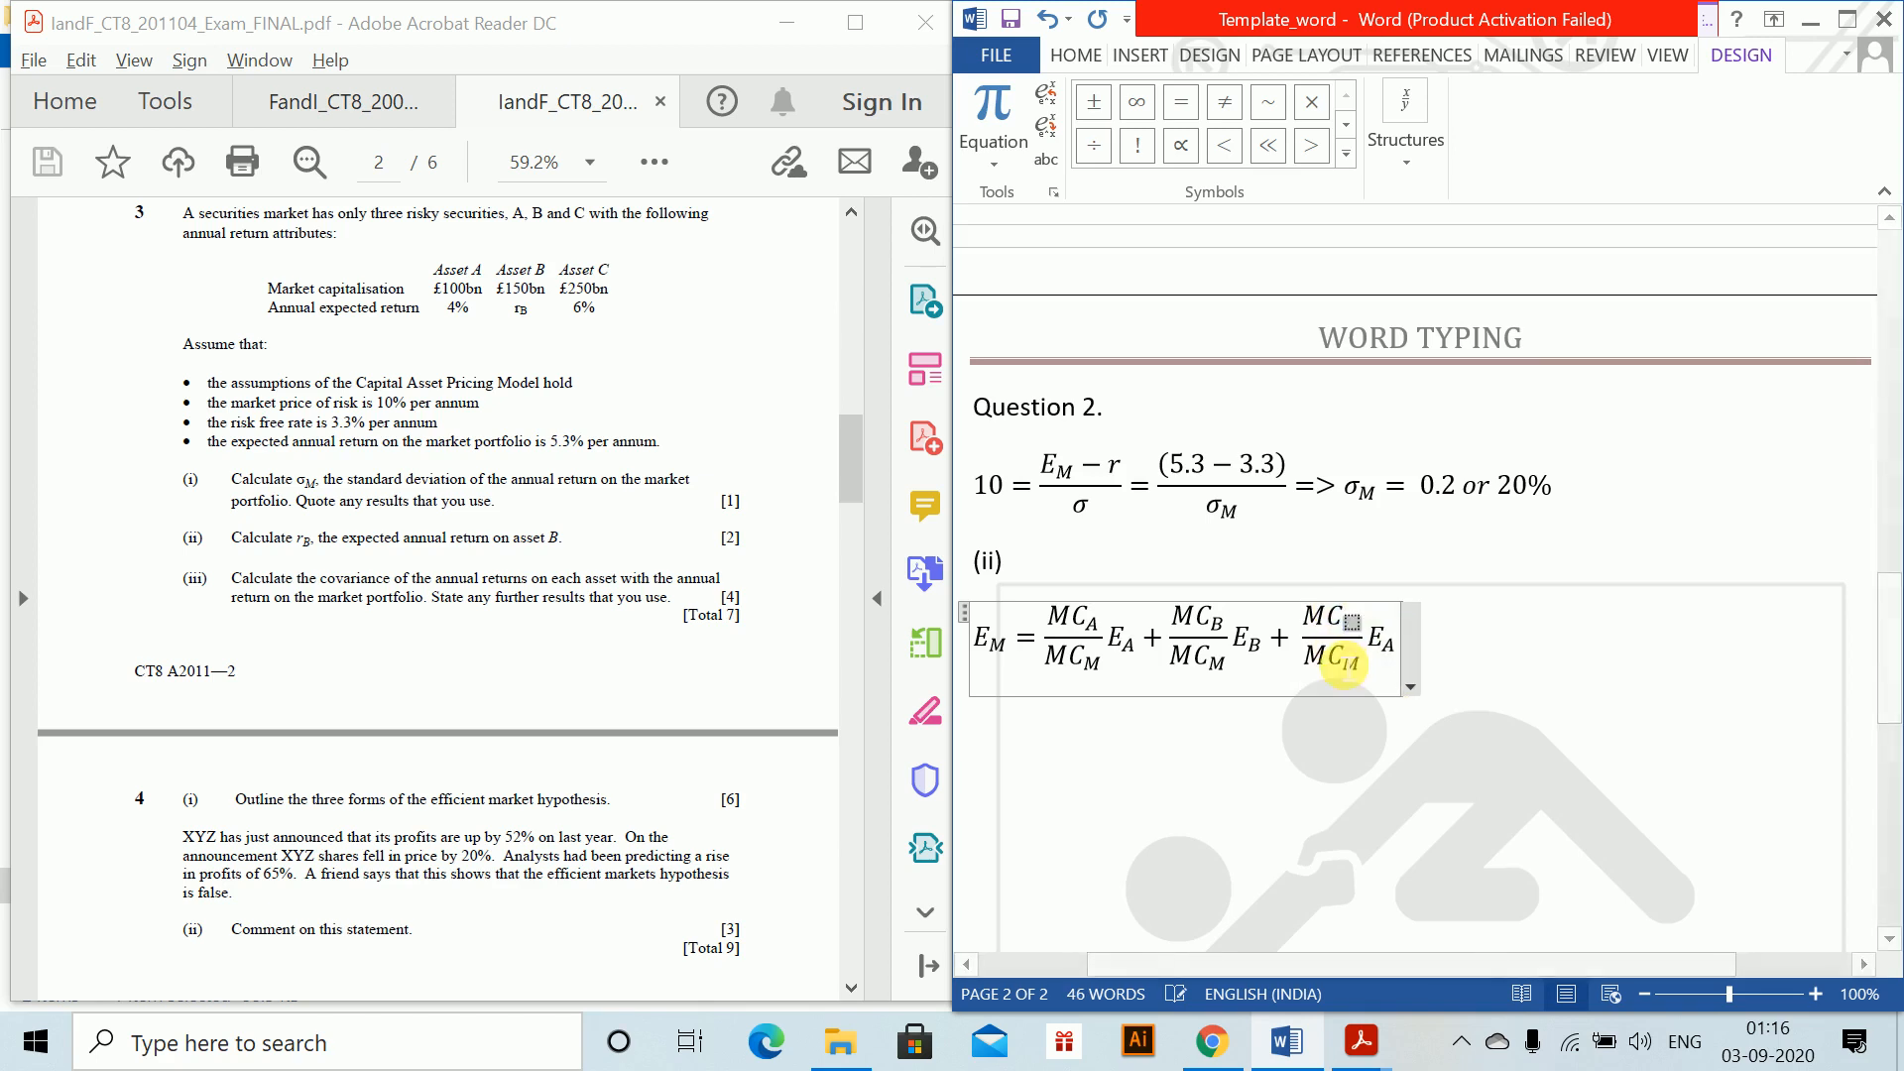
{"action": "type", "text": "C"}
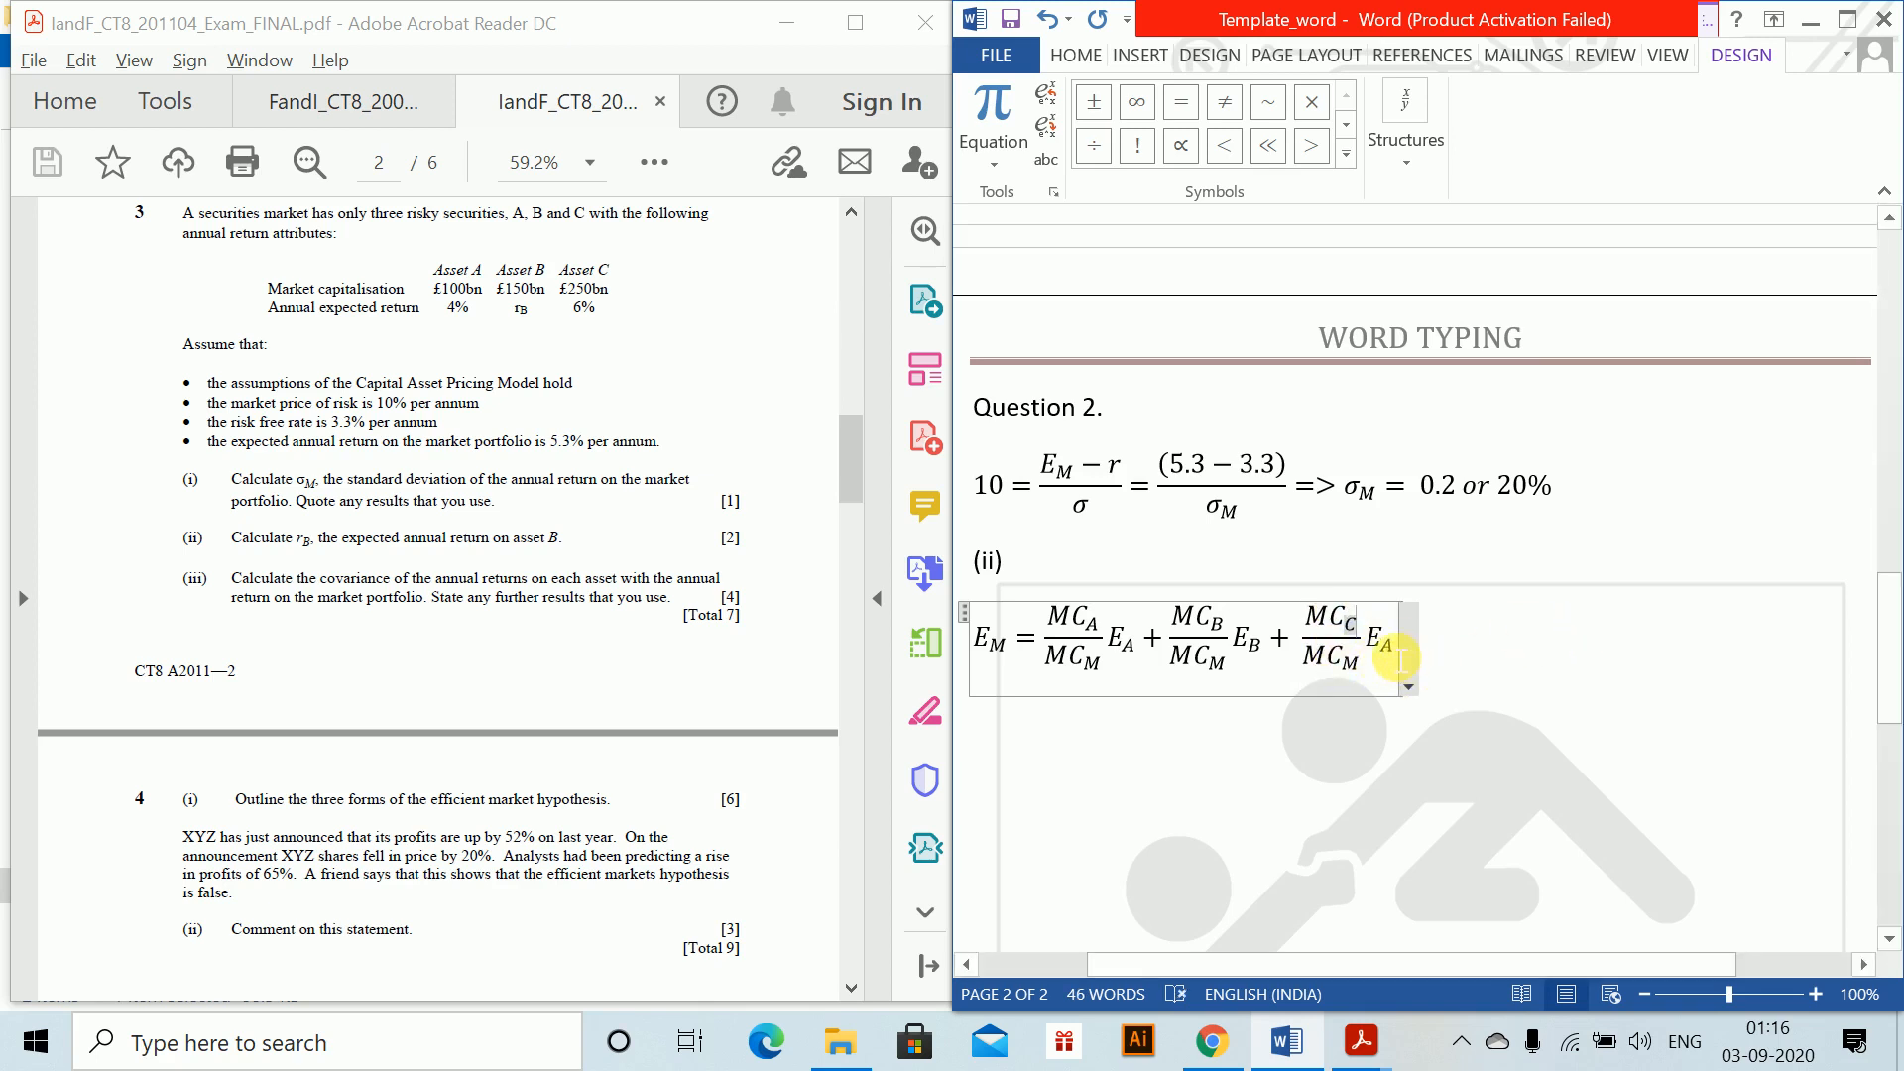
{"action": "left_click", "coordinate": [1400, 658]}
{"action": "key", "text": "BackSpace"}
{"action": "type", "text": "C"}
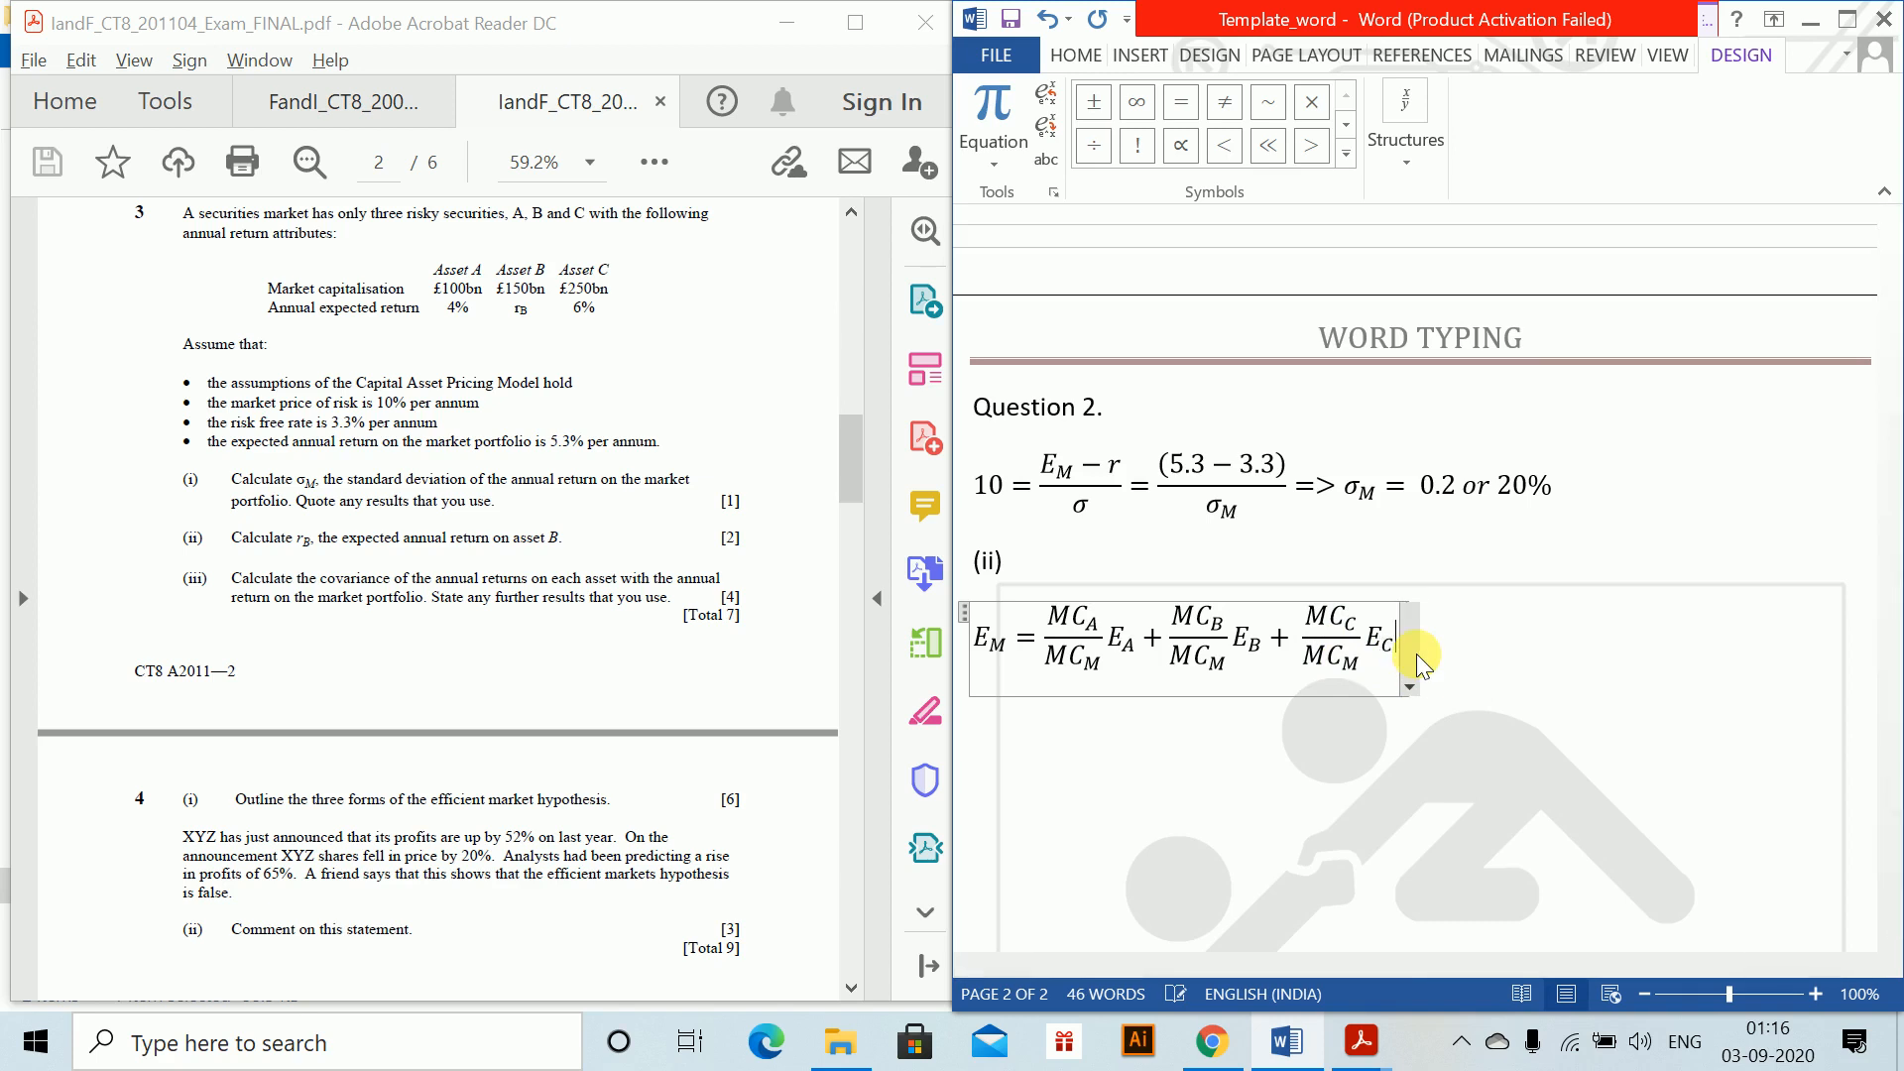
Begin a new left-aligned equation below the E_M formula with "= 5.3 =", the fraction 100/500 multiplied by 4, and a plus sign.
{"action": "left_click", "coordinate": [1423, 662]}
{"action": "key", "text": "Return"}
{"action": "key", "text": "alt+equal"}
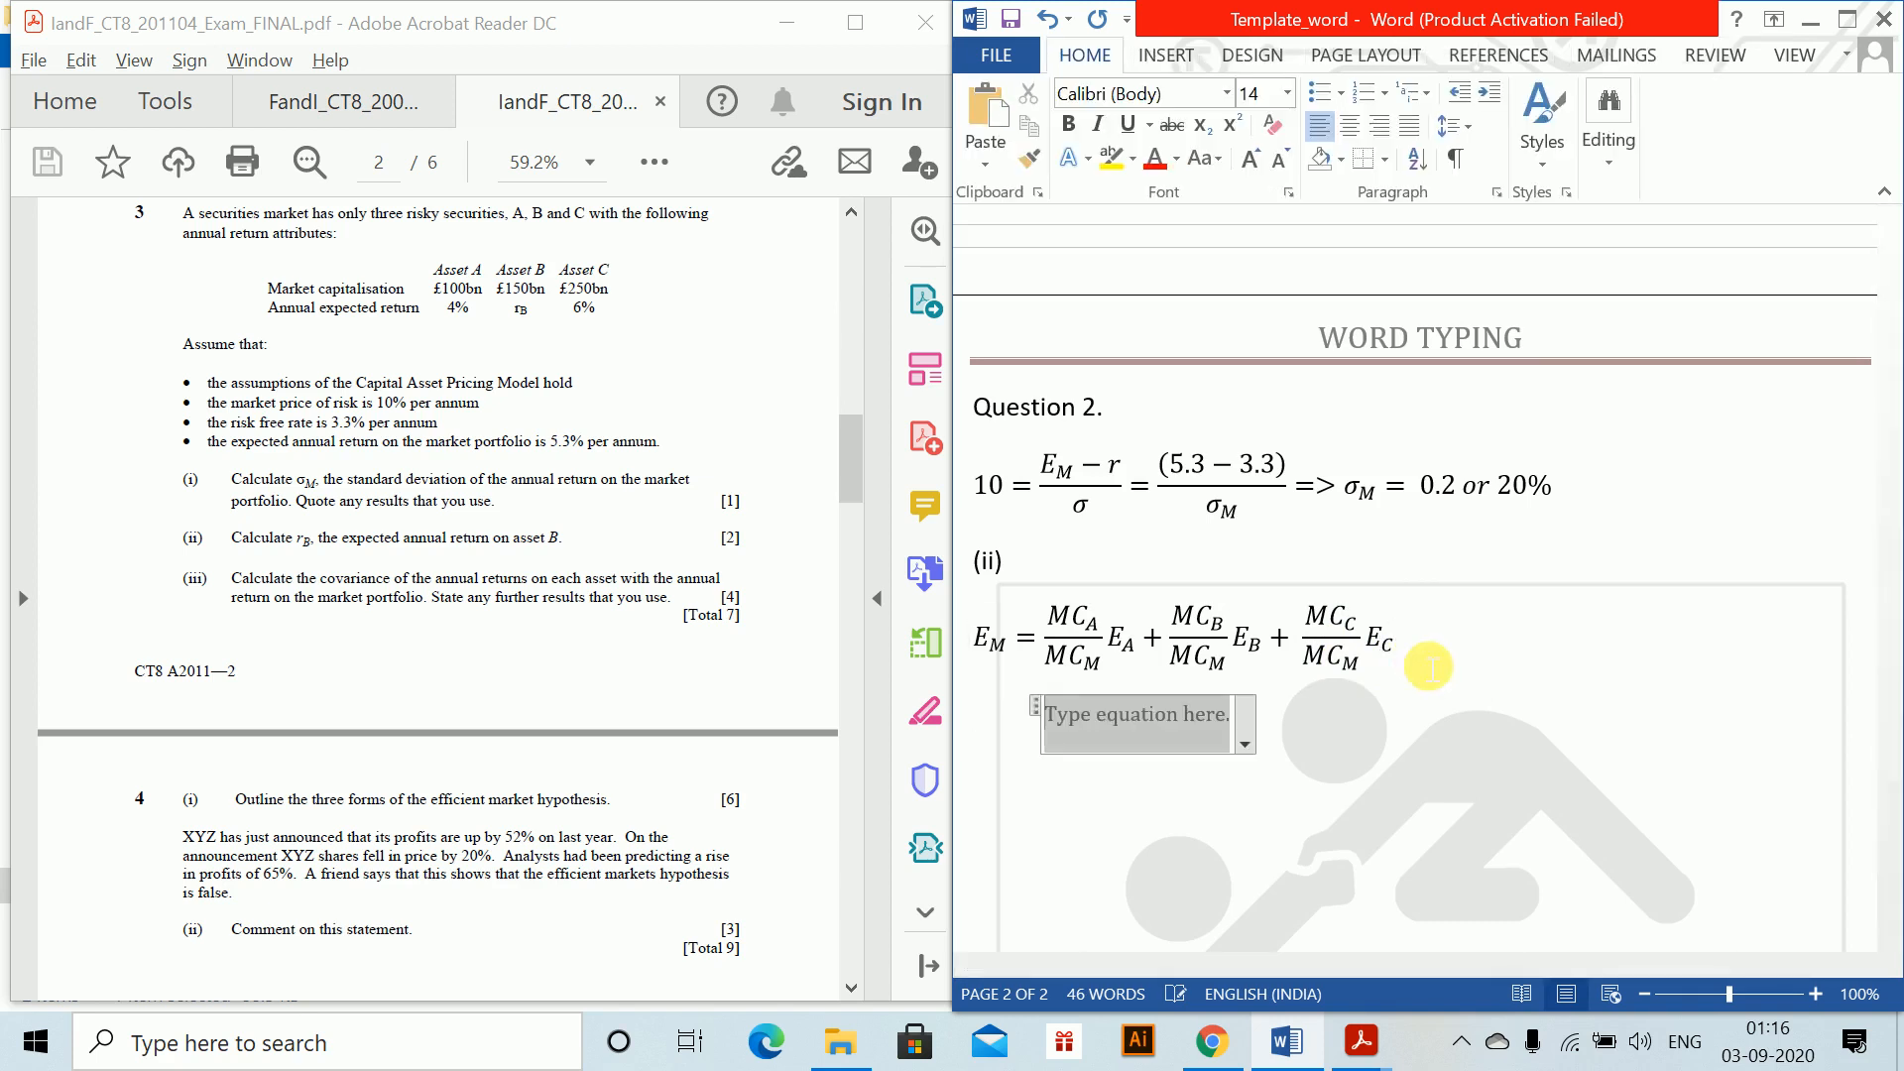
{"action": "type", "text": "="}
{"action": "key", "text": "BackSpace"}
{"action": "key", "text": "BackSpace"}
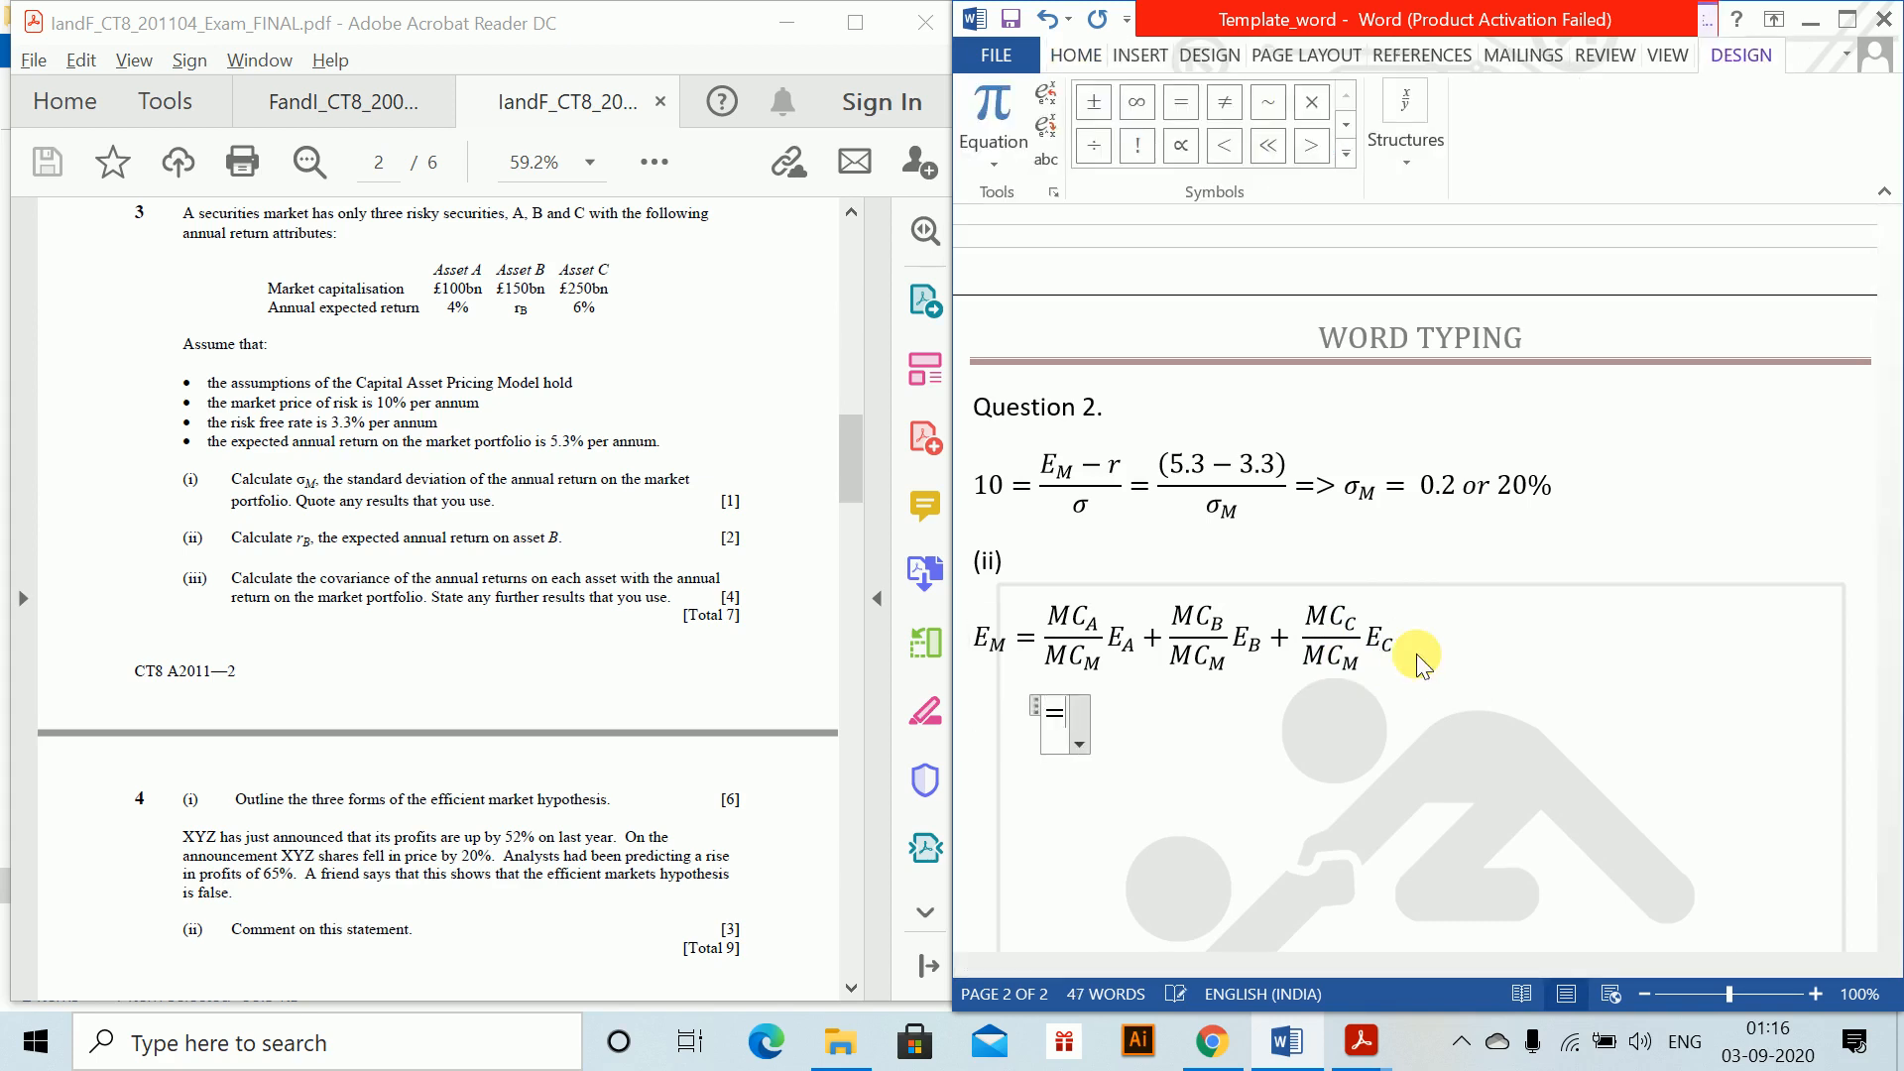
{"action": "key", "text": "alt+equal"}
{"action": "type", "text": "= 5"}
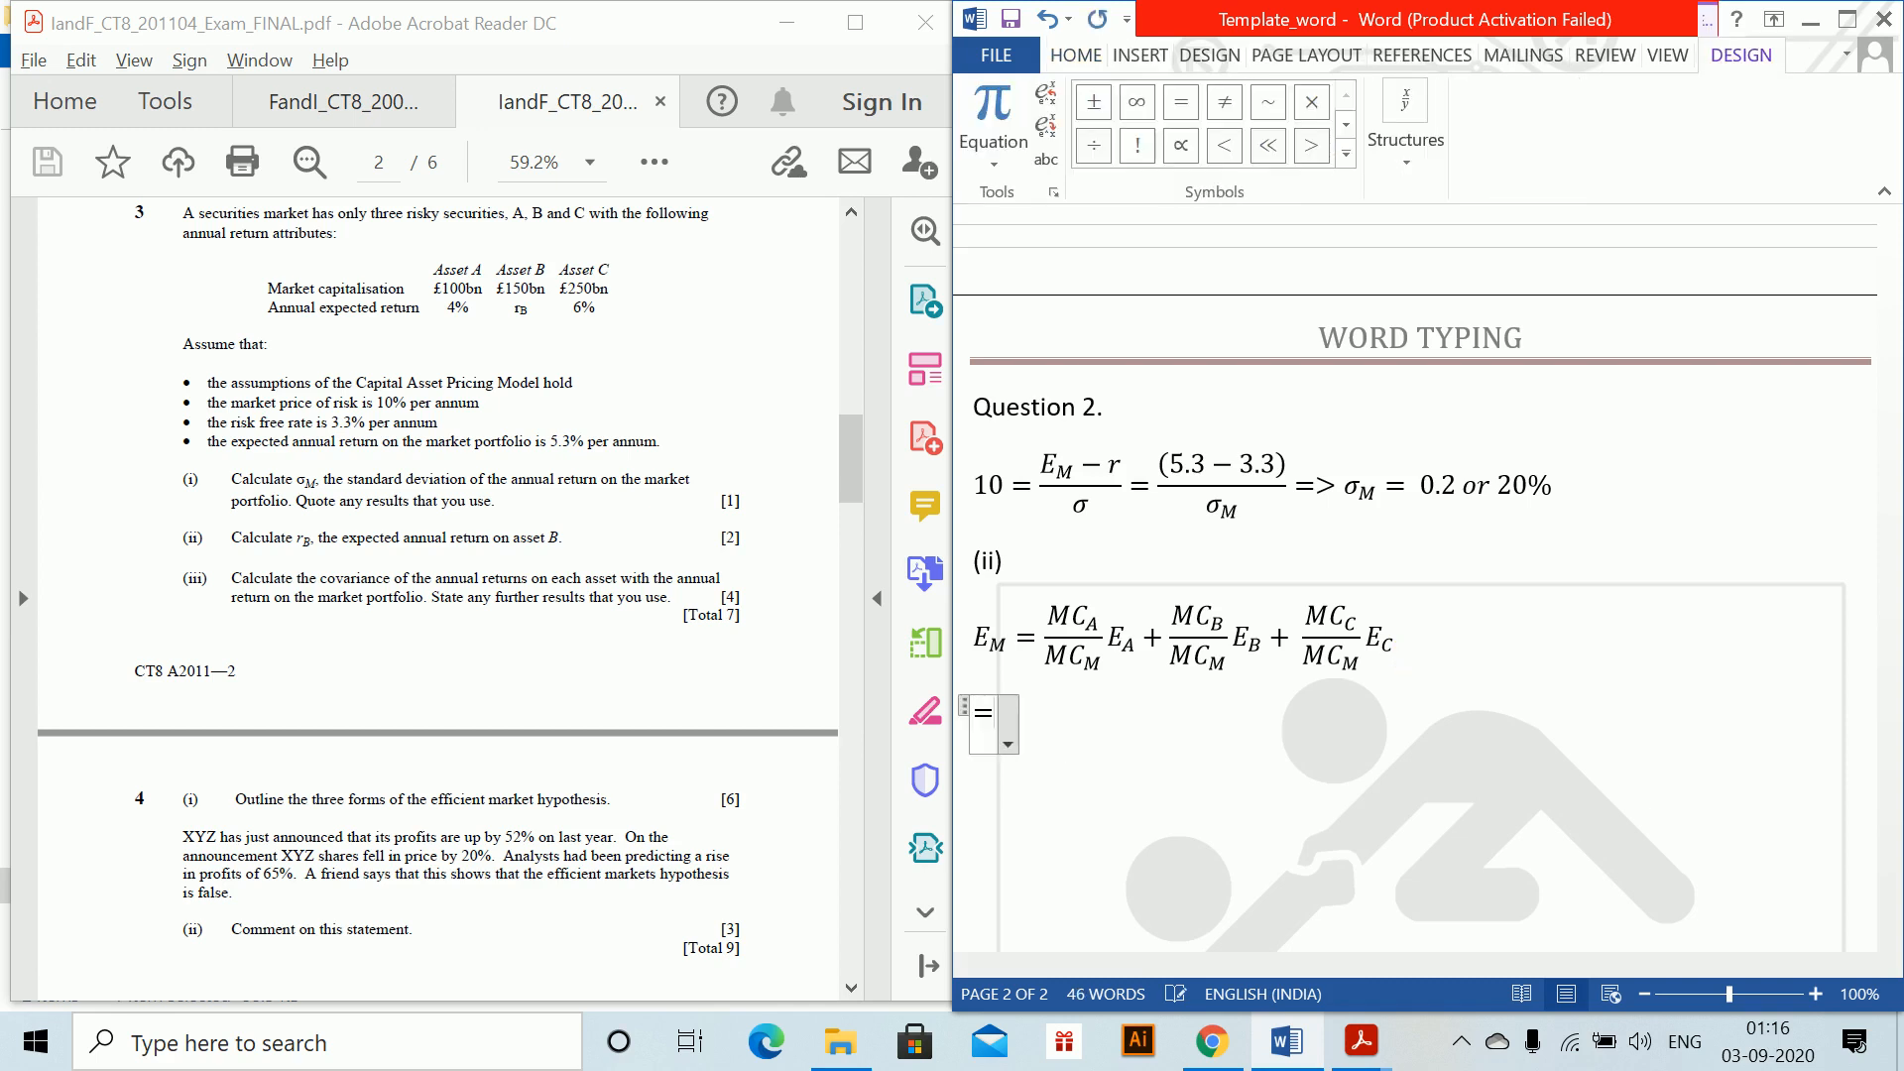
{"action": "type", "text": ".3"}
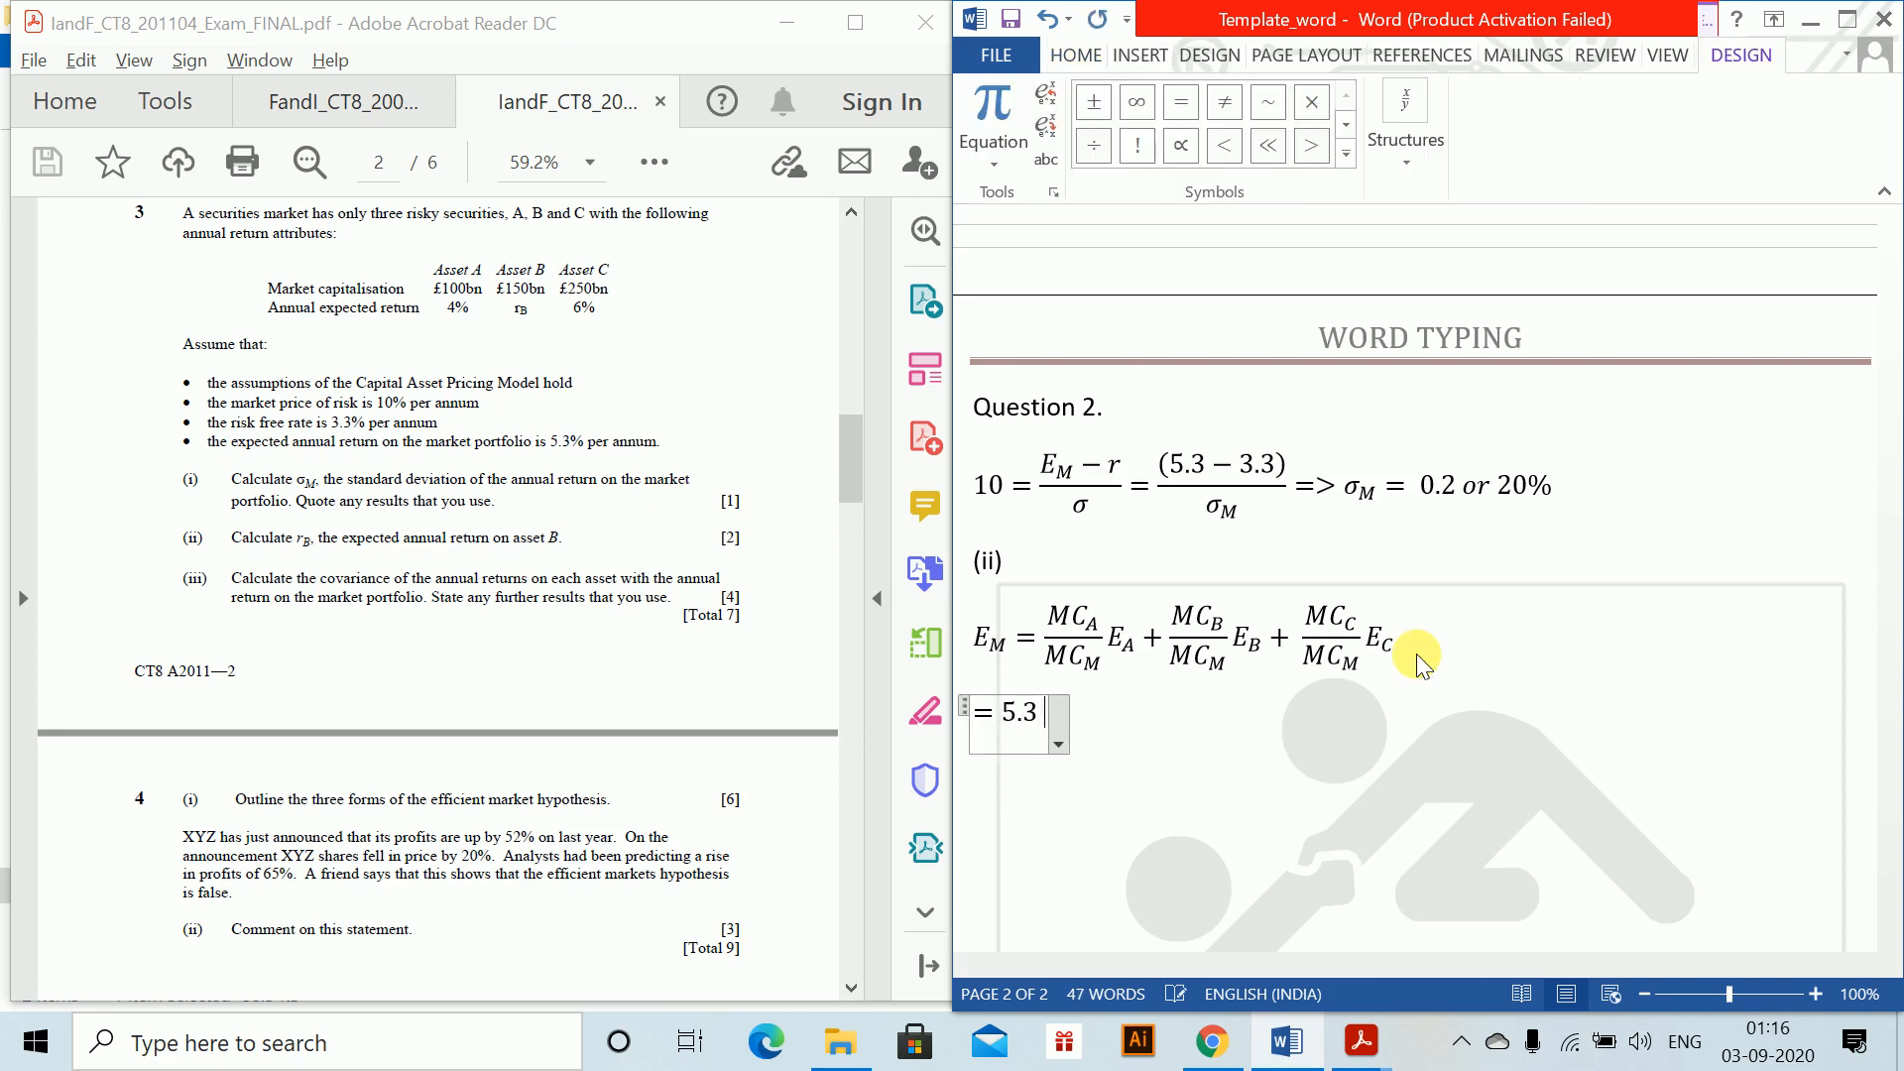
{"action": "type", "text": " = 100/500"}
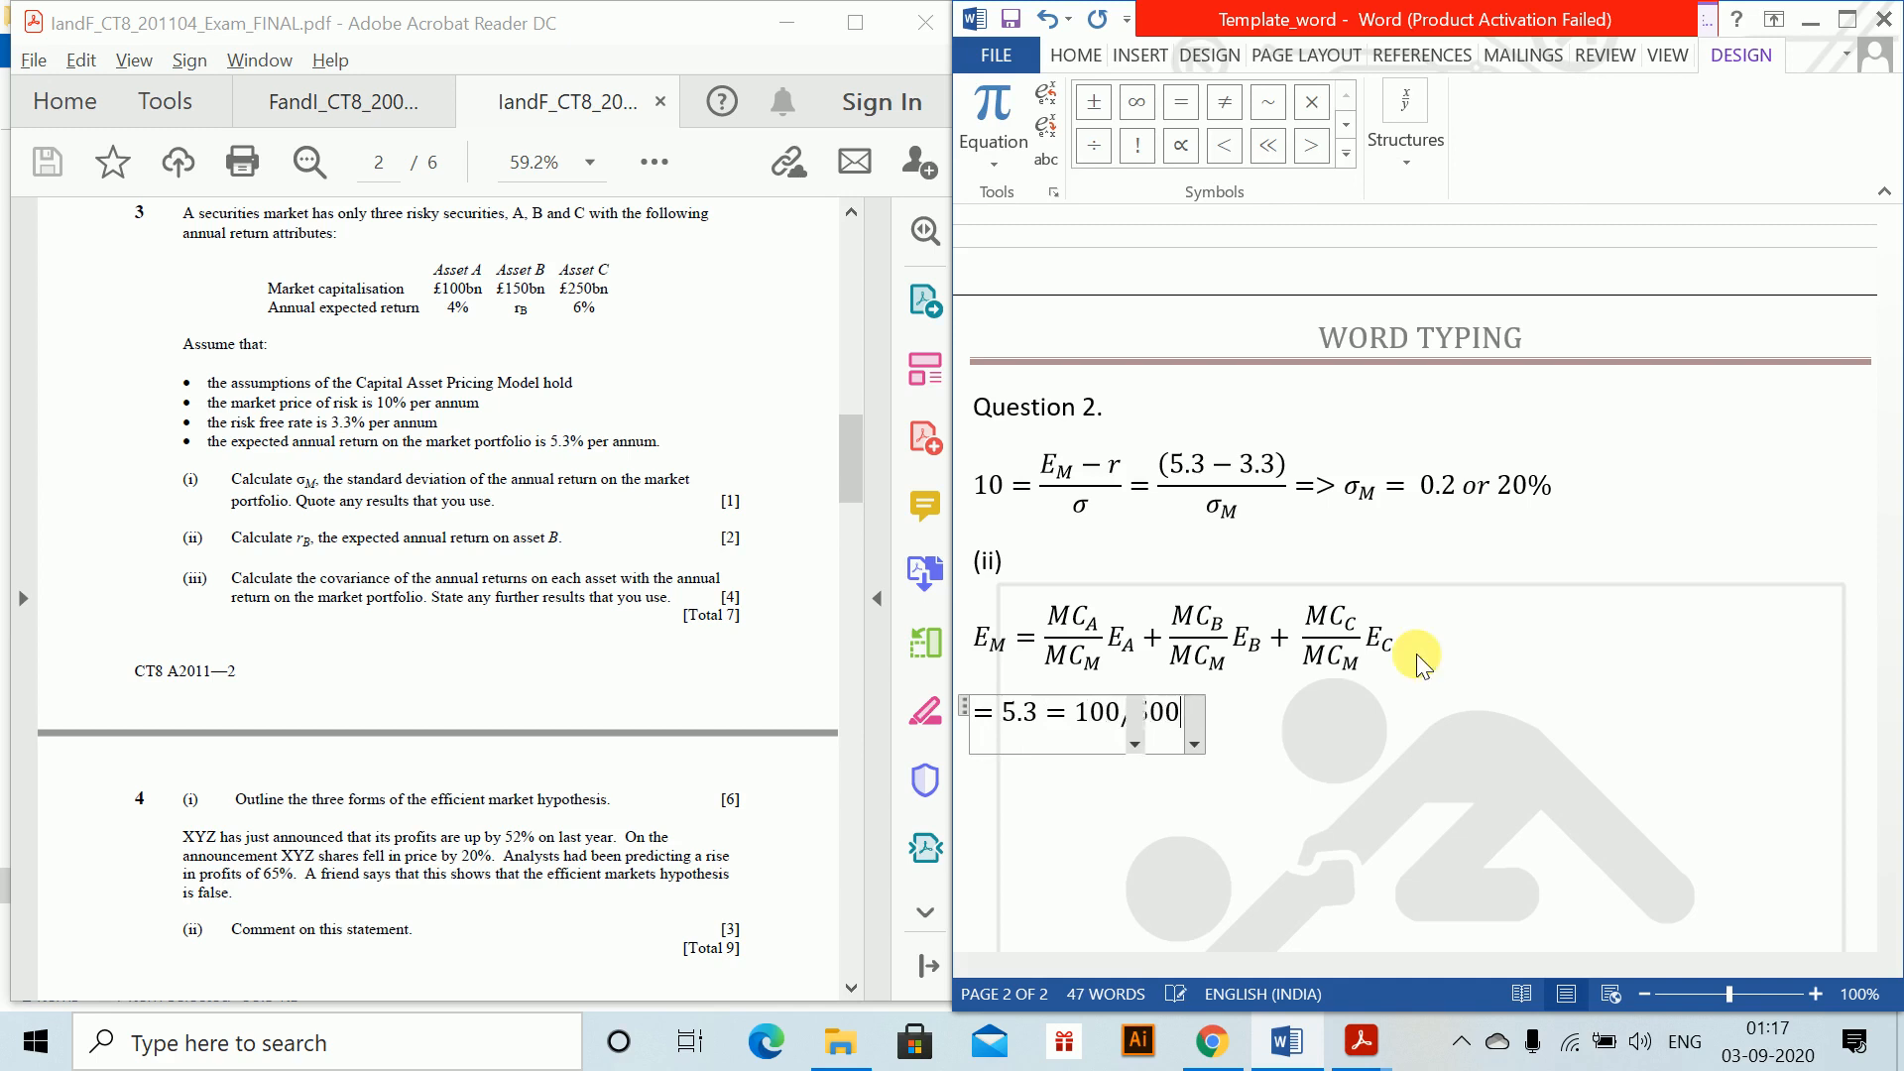
{"action": "key", "text": "space"}
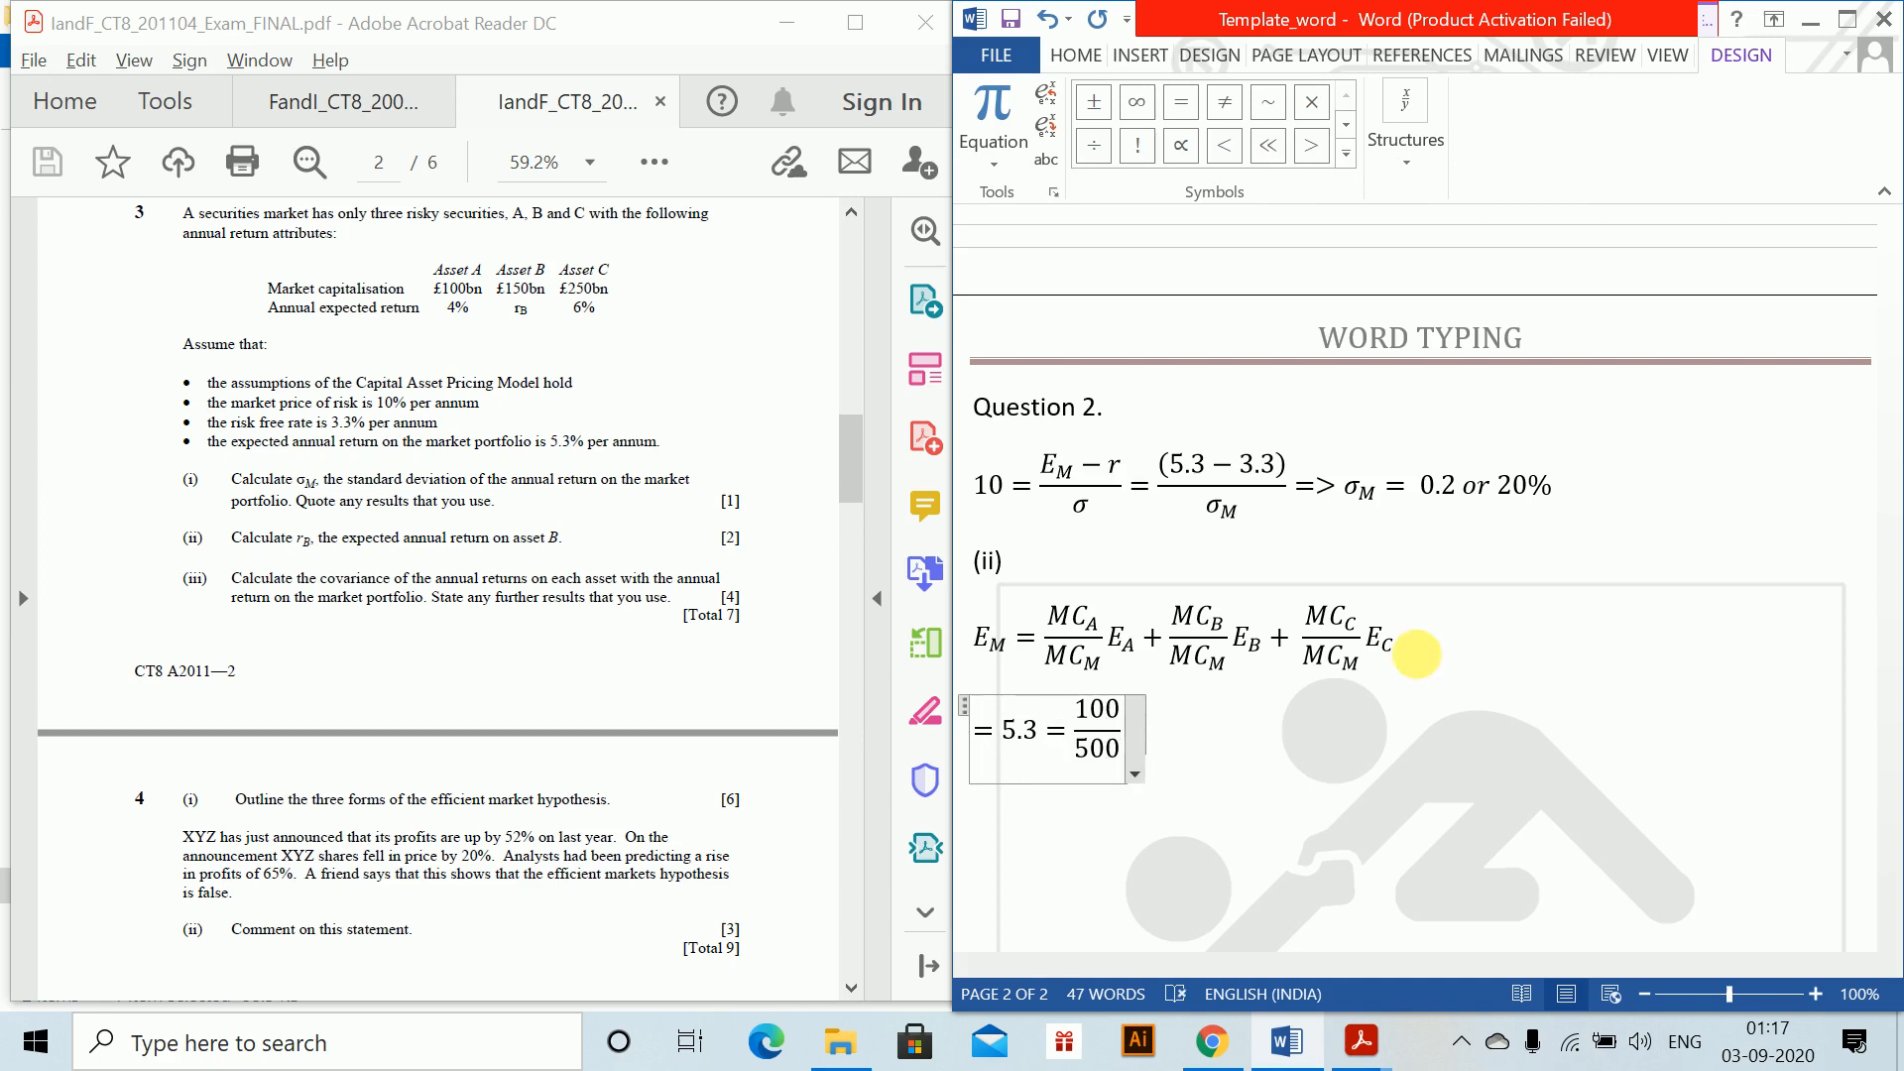
{"action": "type", "text": "4 + "}
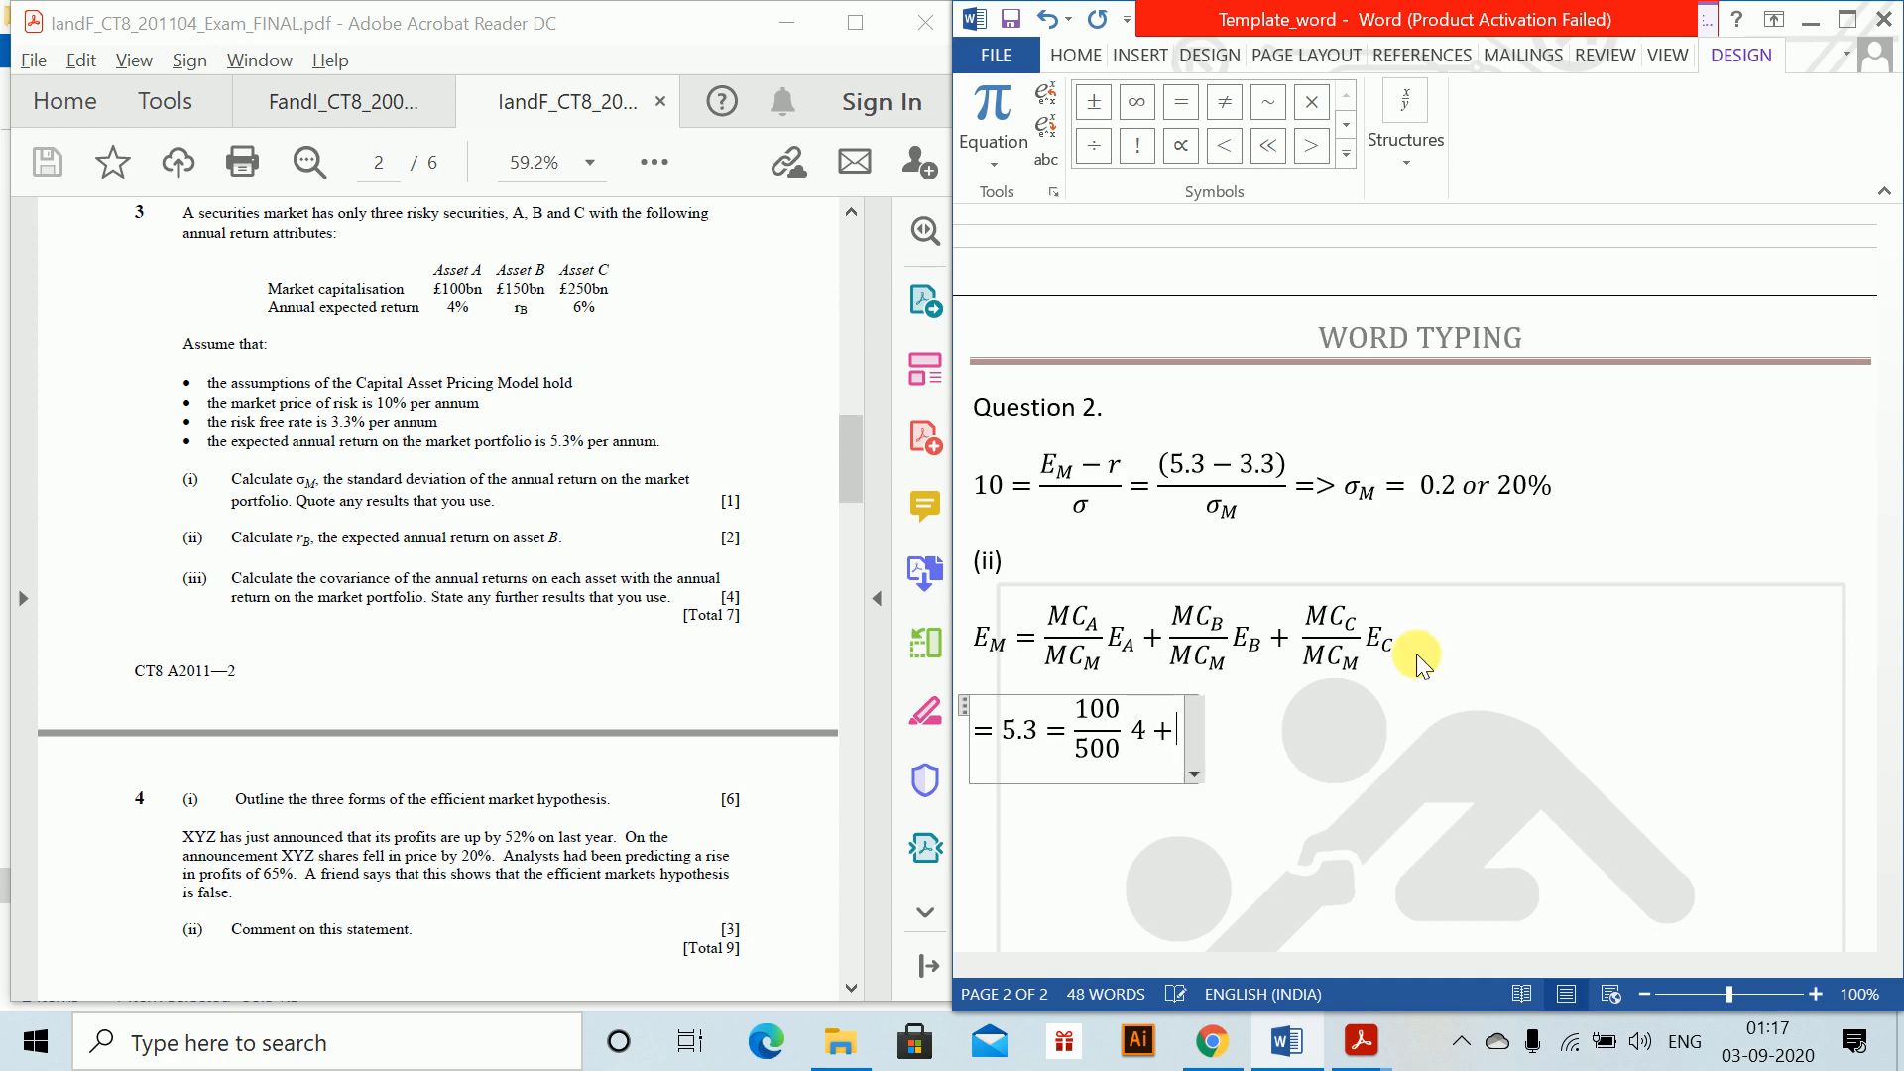
Complete the substituted equation with the fraction 150/500 times E_B, plus the fraction 250/500 times 6.
{"action": "type", "text": "15"}
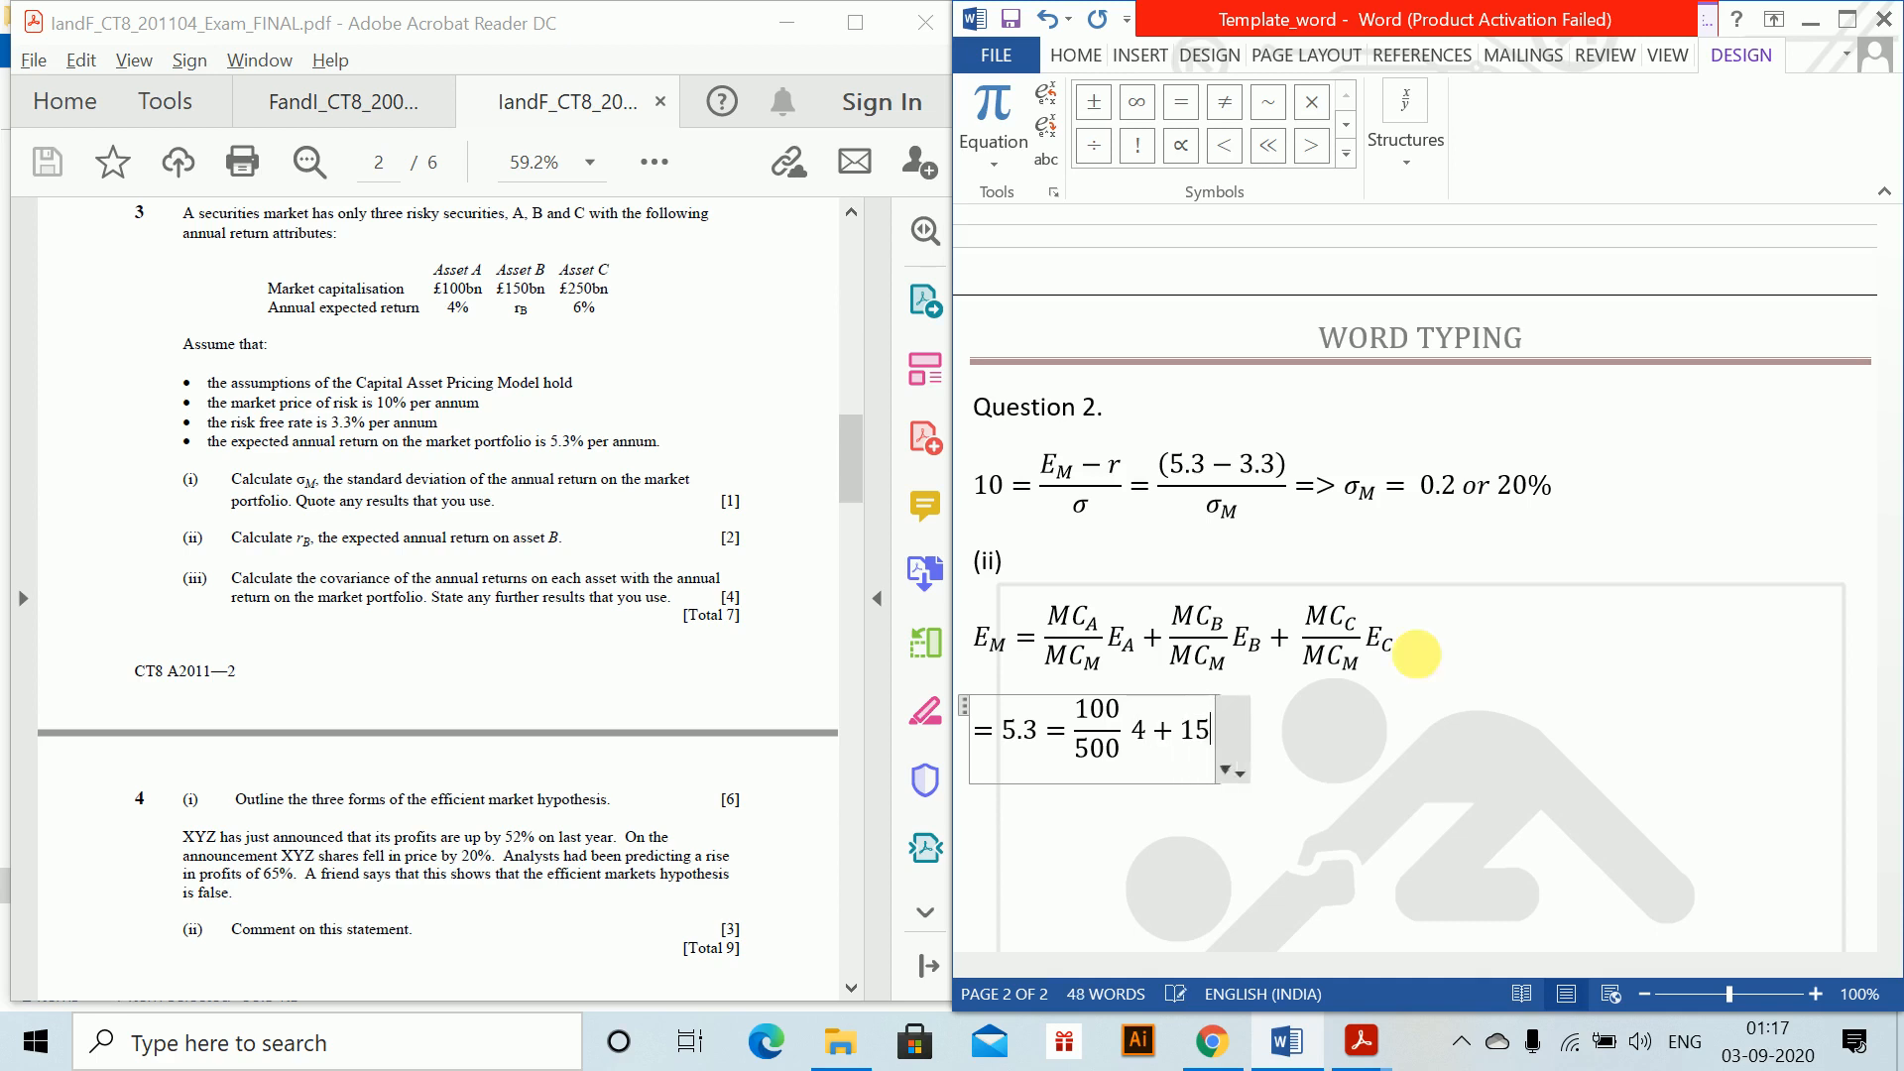
{"action": "type", "text": "0/500 "}
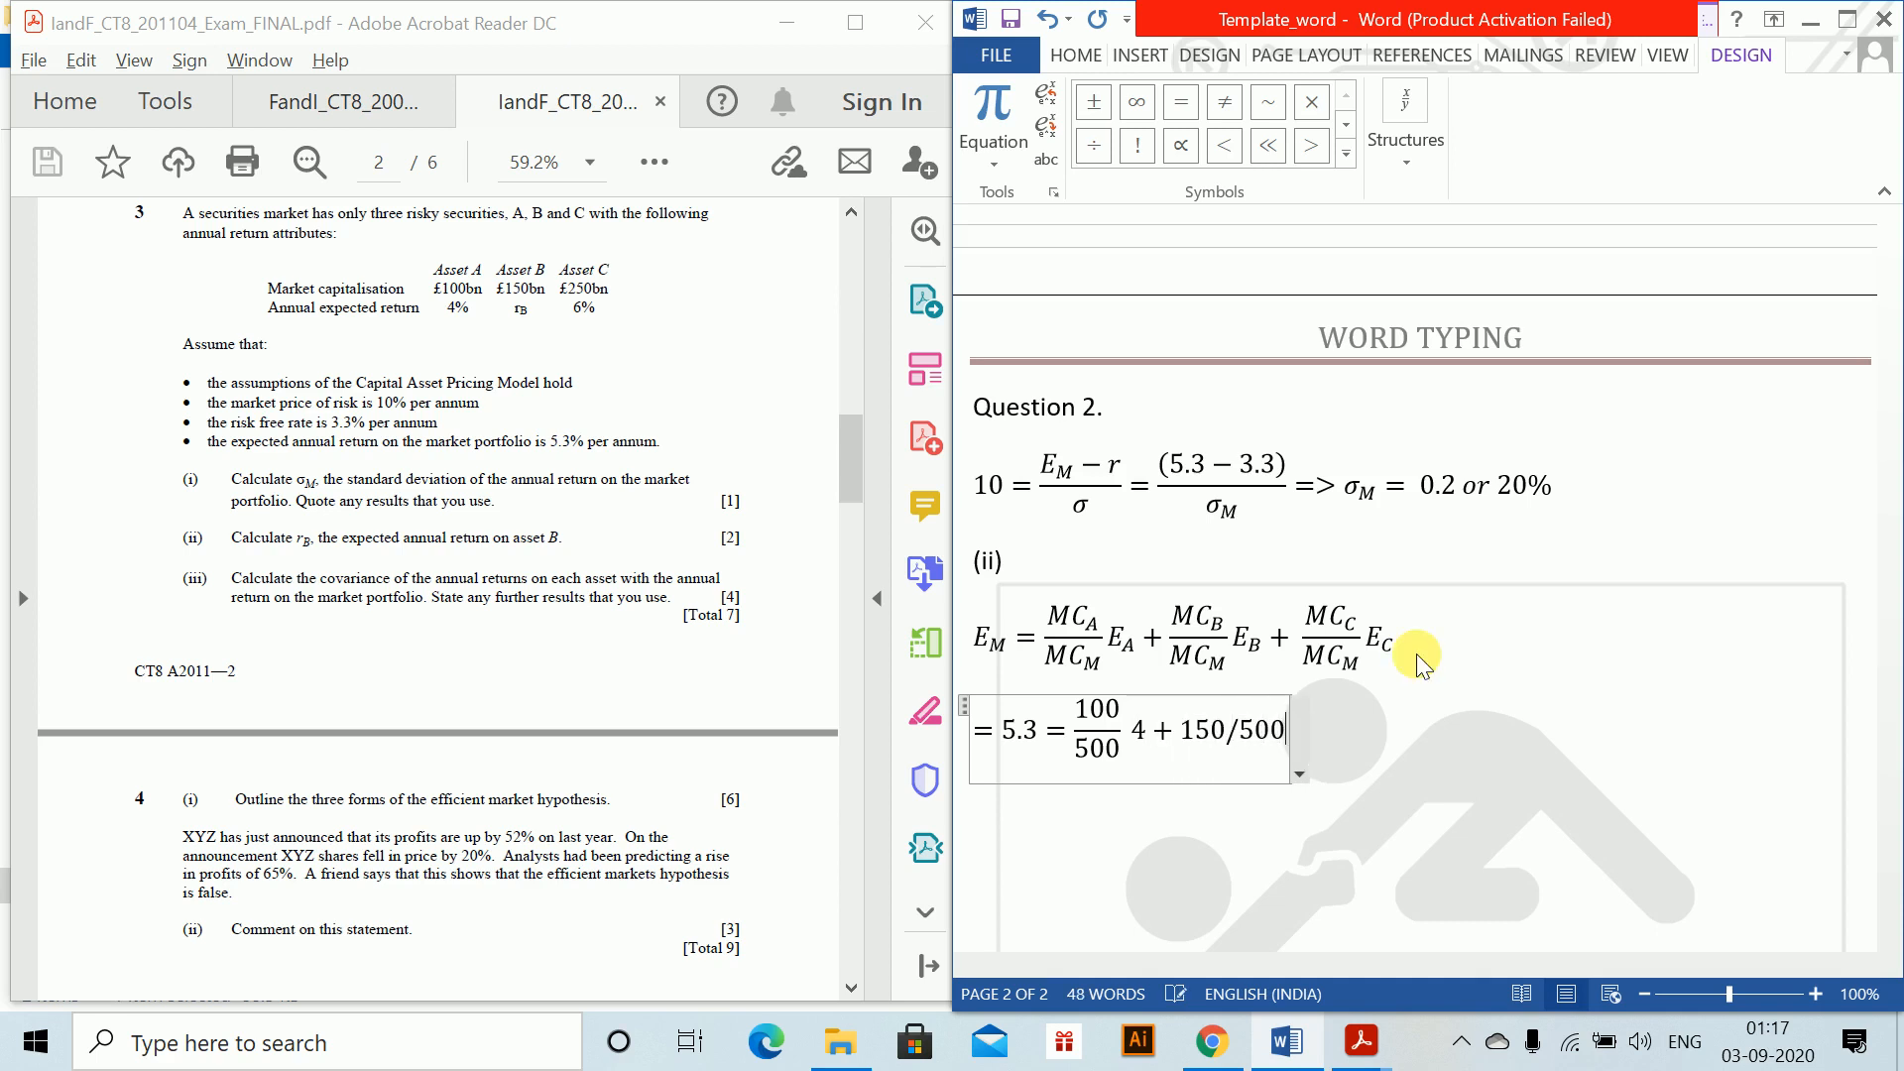
{"action": "type", "text": "E"}
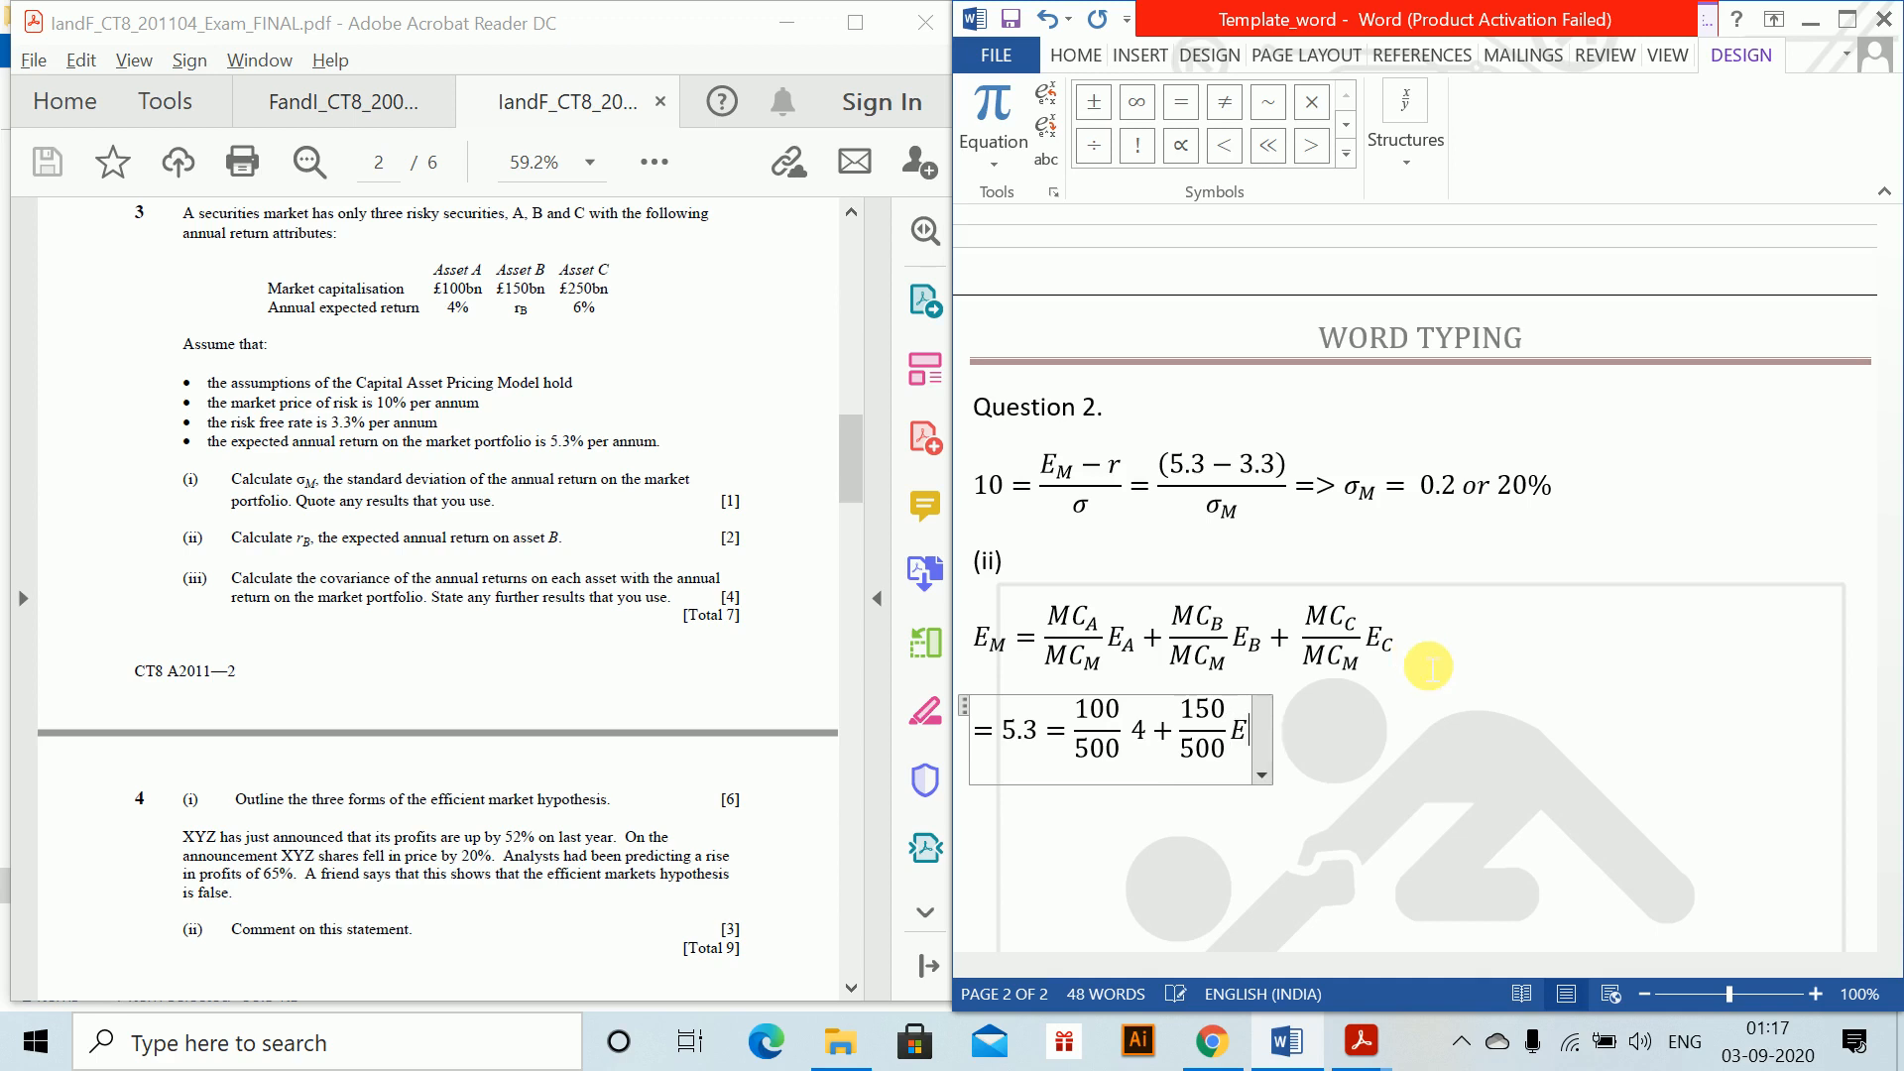
{"action": "type", "text": "_B + "}
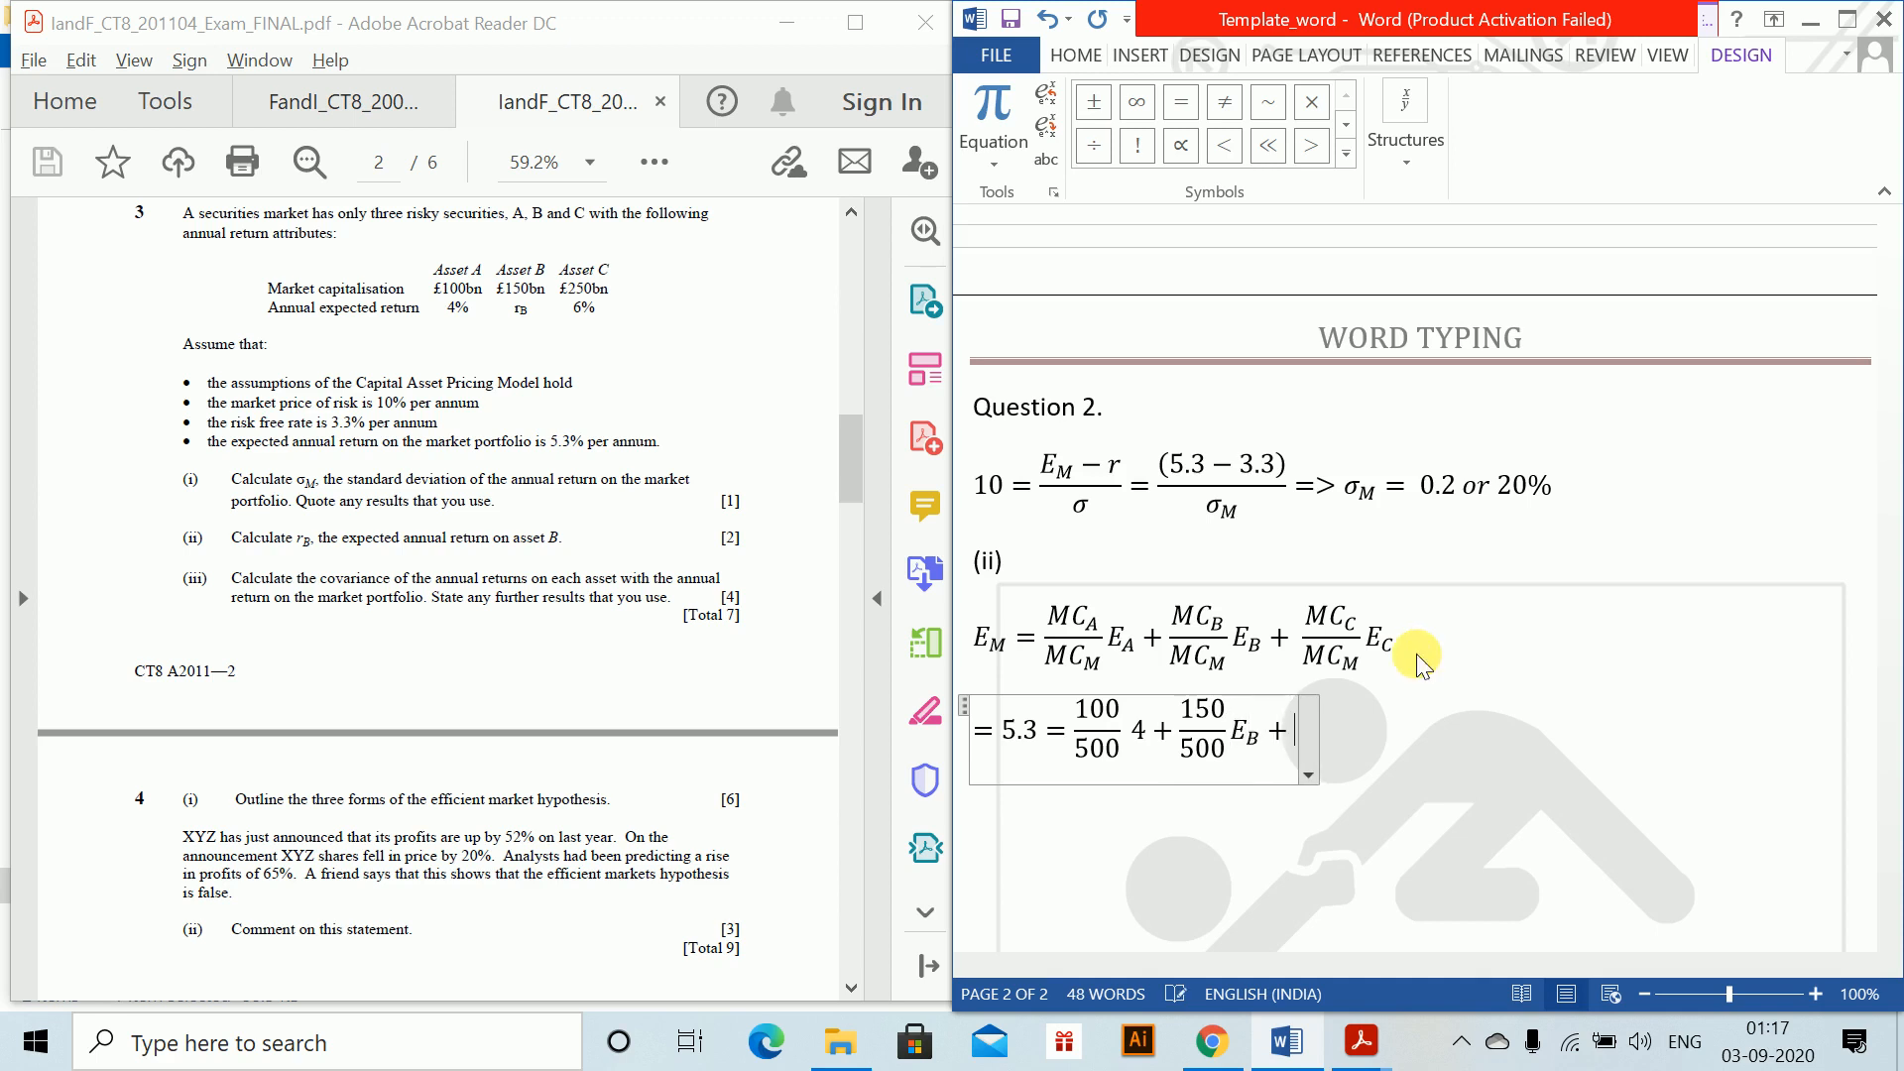
{"action": "type", "text": "250/"}
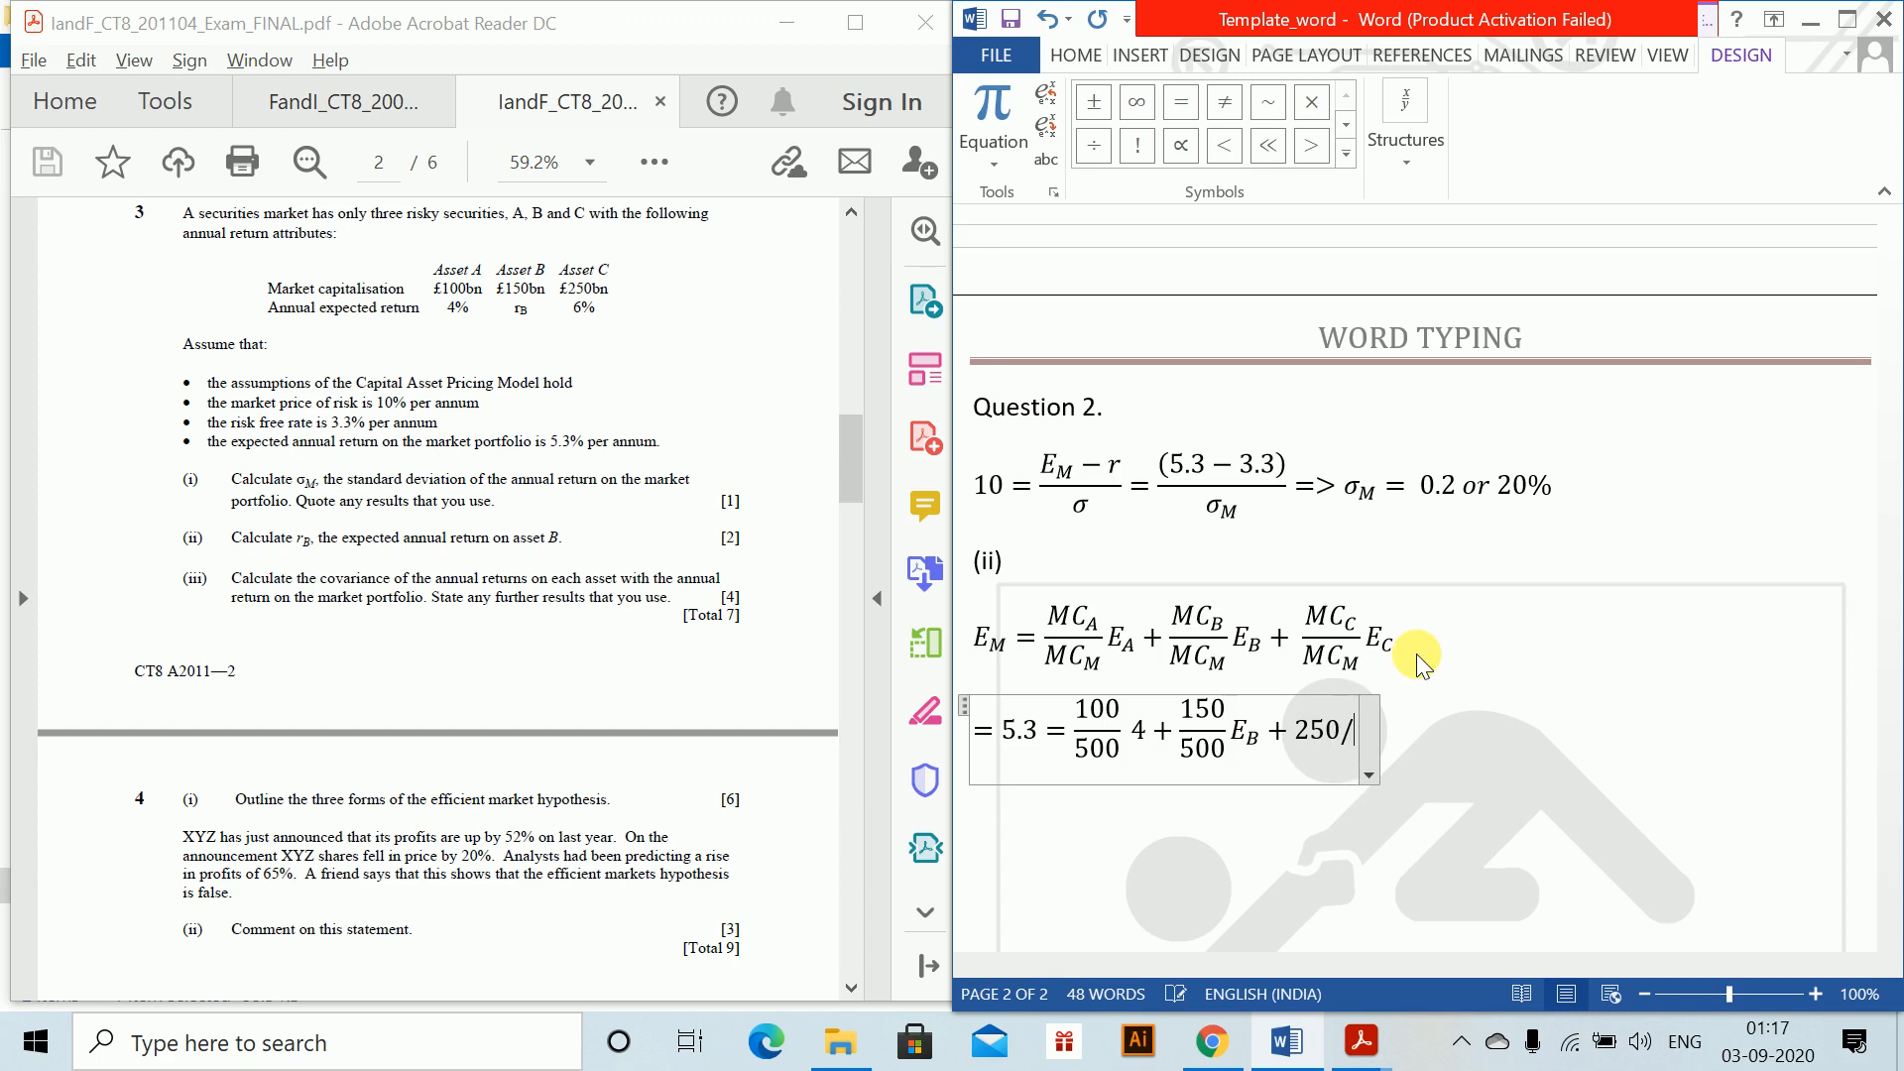
{"action": "type", "text": "500 "}
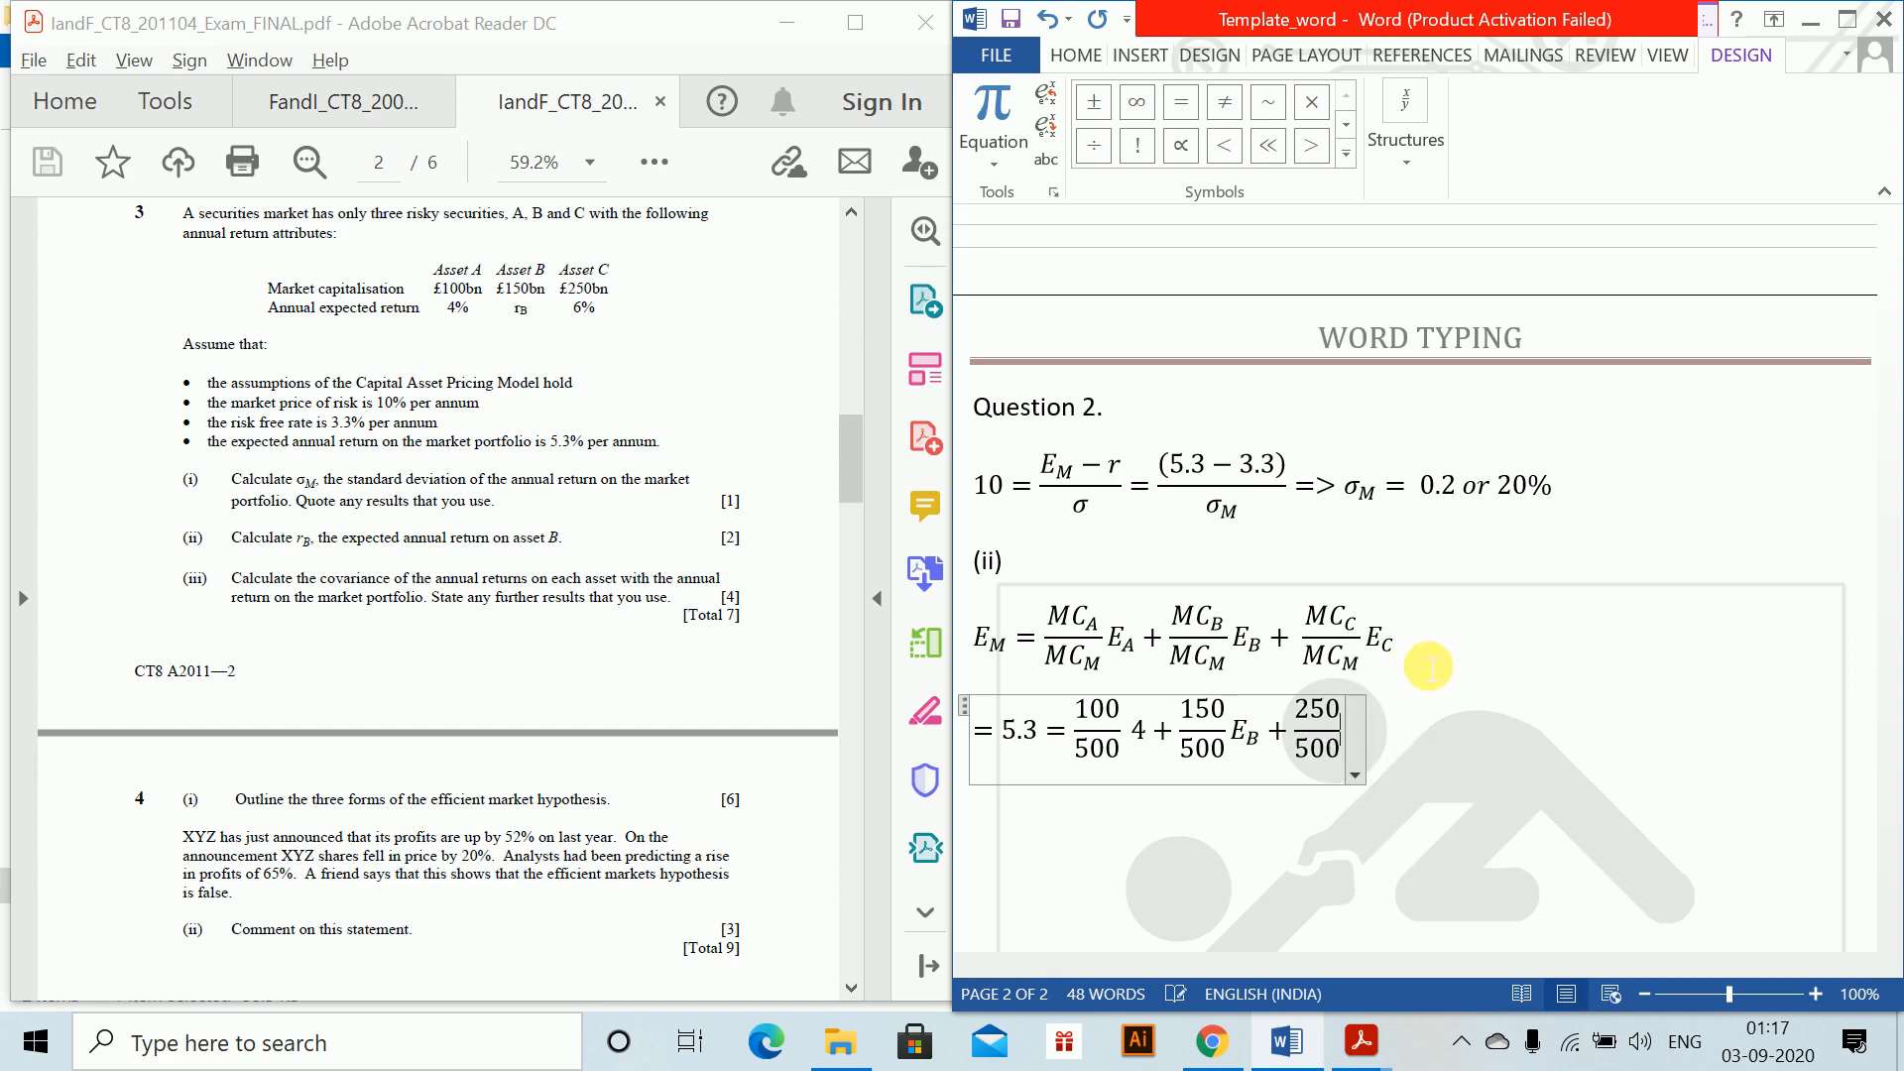
{"action": "type", "text": "6"}
{"action": "key", "text": "Return"}
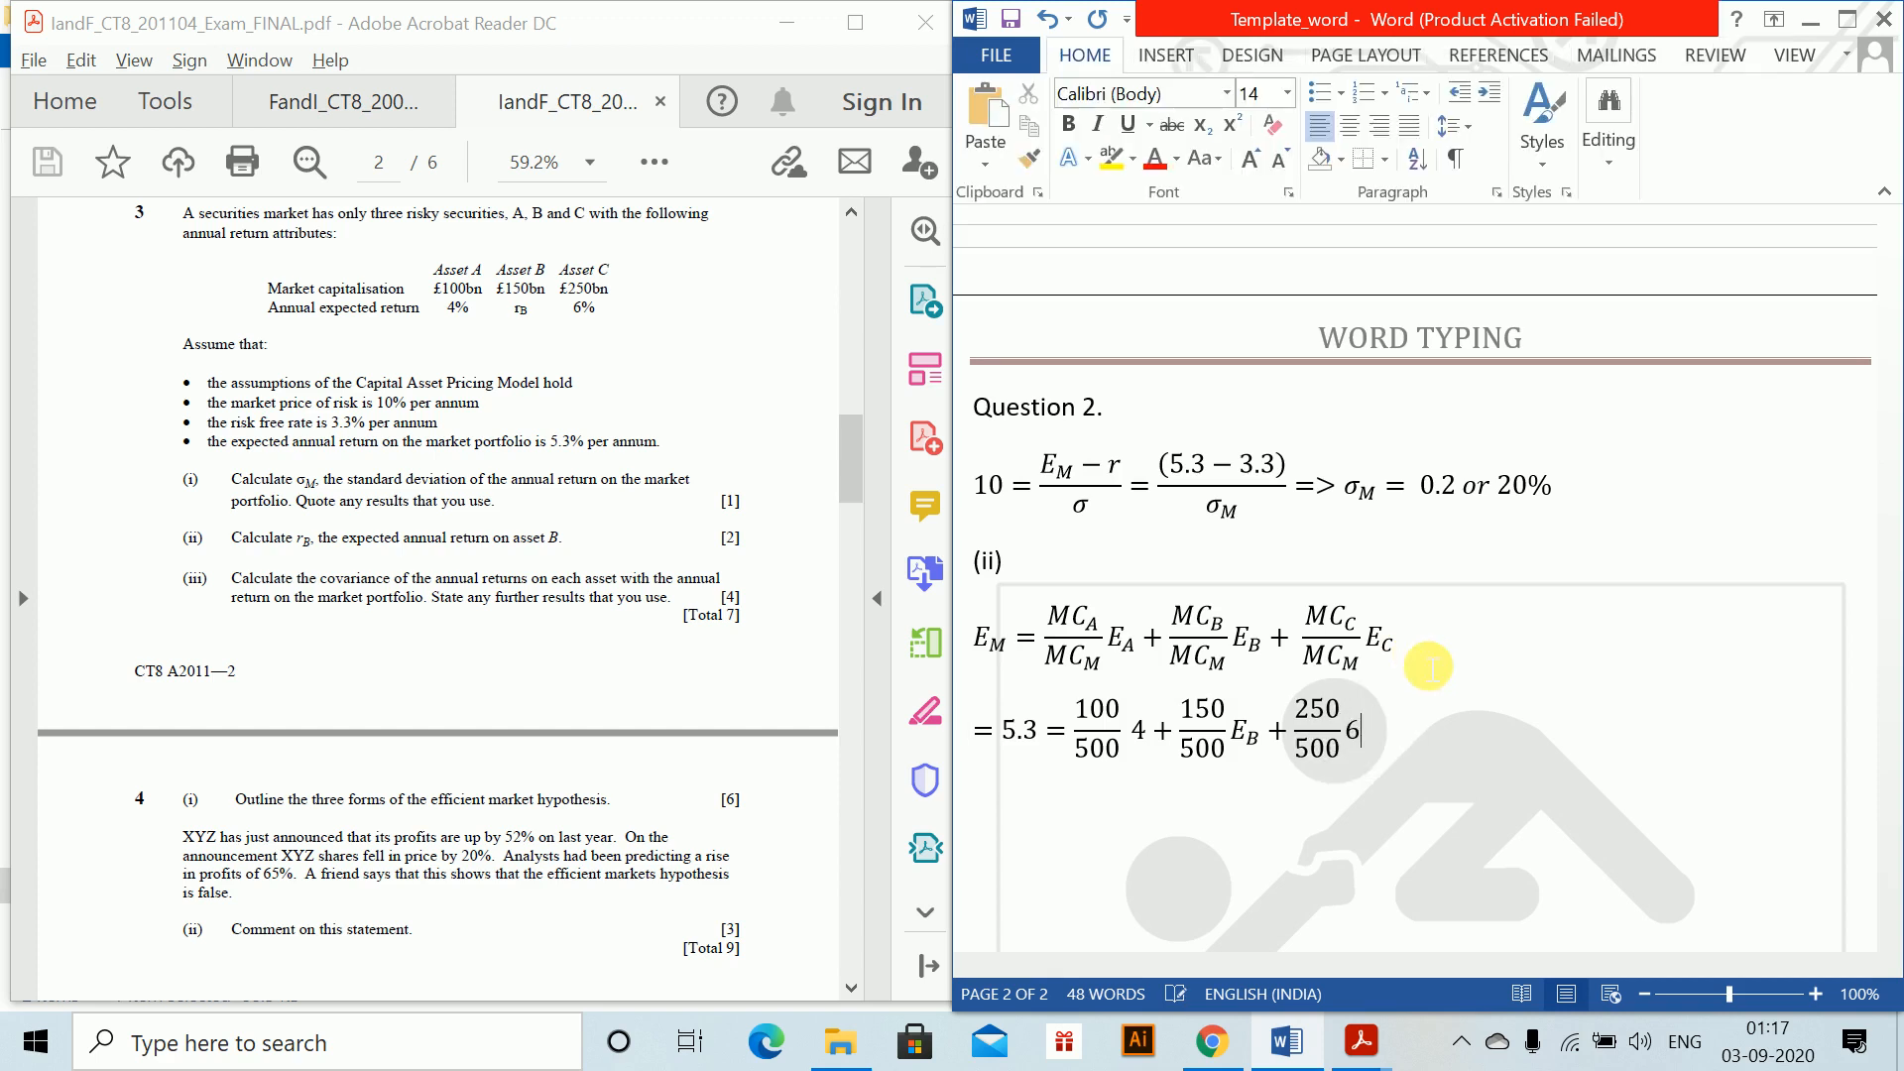
Add a new equation stating asset B's expected return as r_b = E_B = 5%.
{"action": "key", "text": "alt+equal"}
{"action": "type", "text": "="}
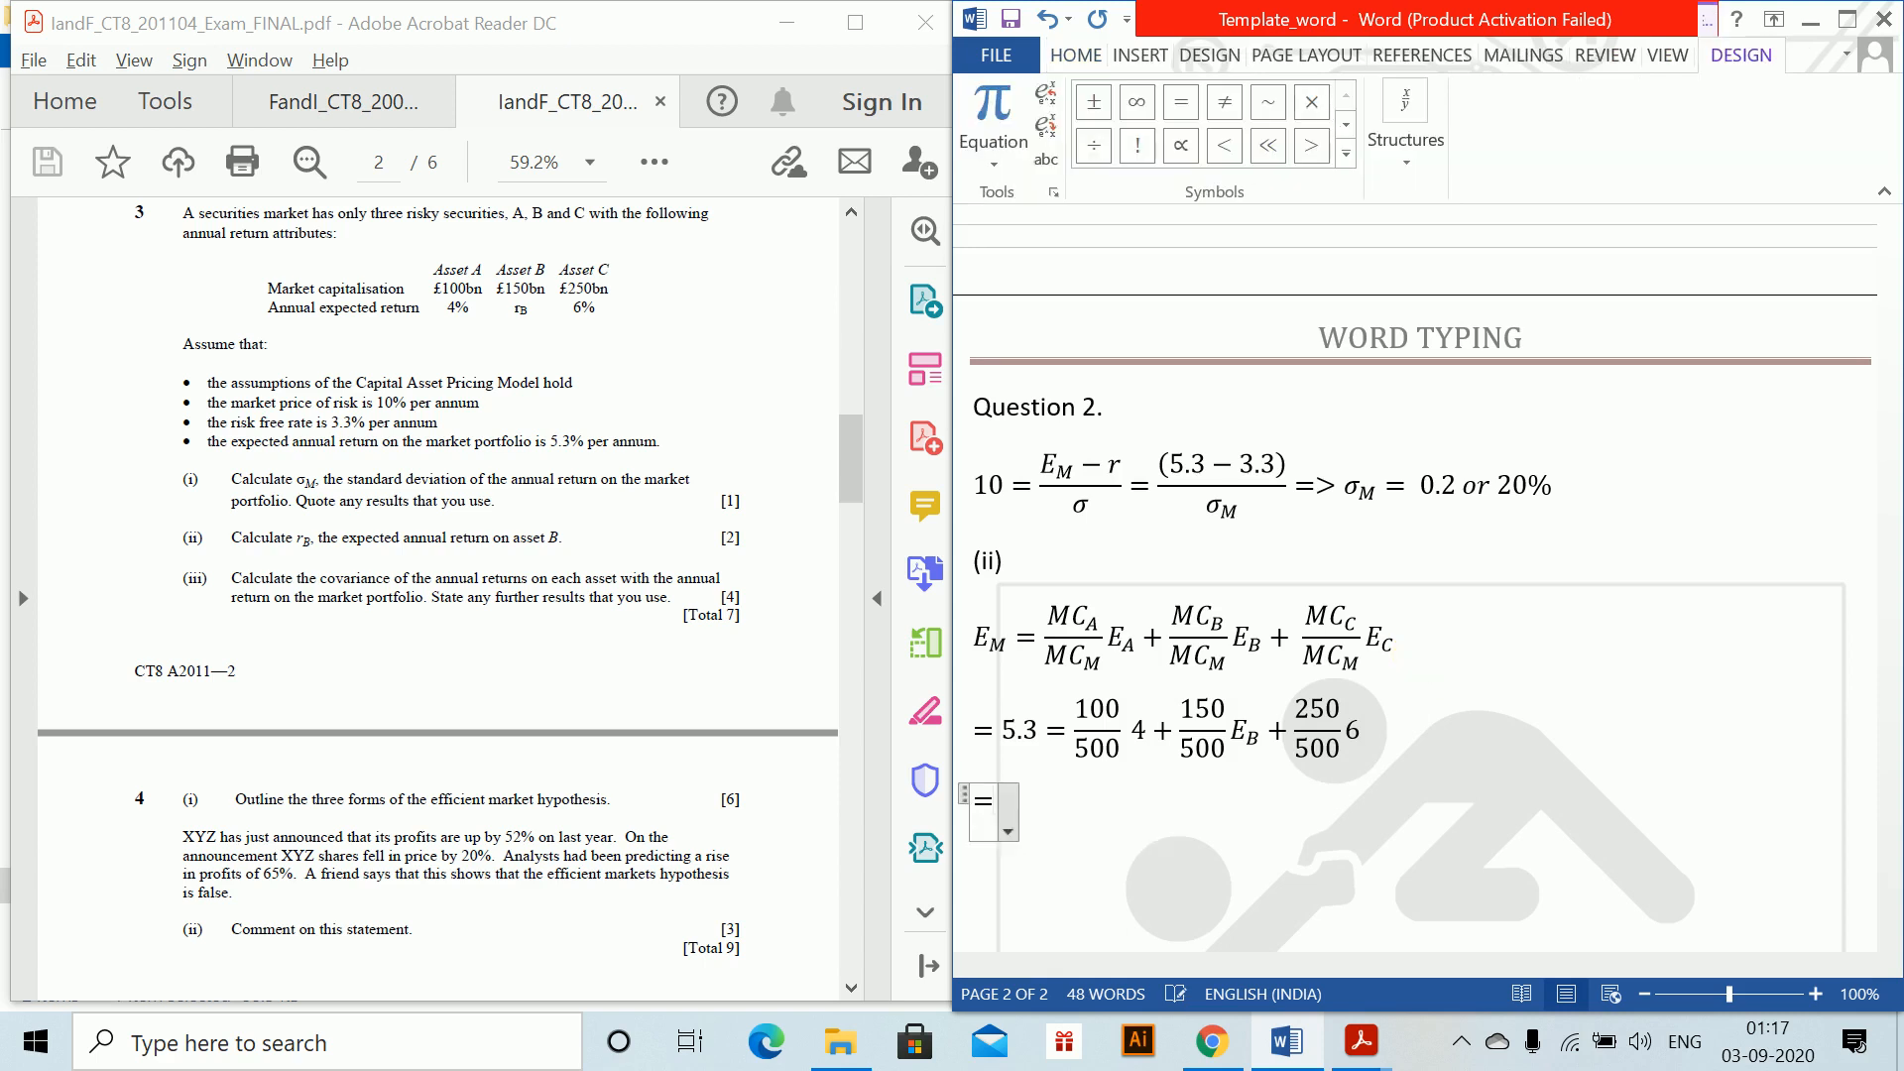
{"action": "key", "text": "BackSpace"}
{"action": "type", "text": "r"}
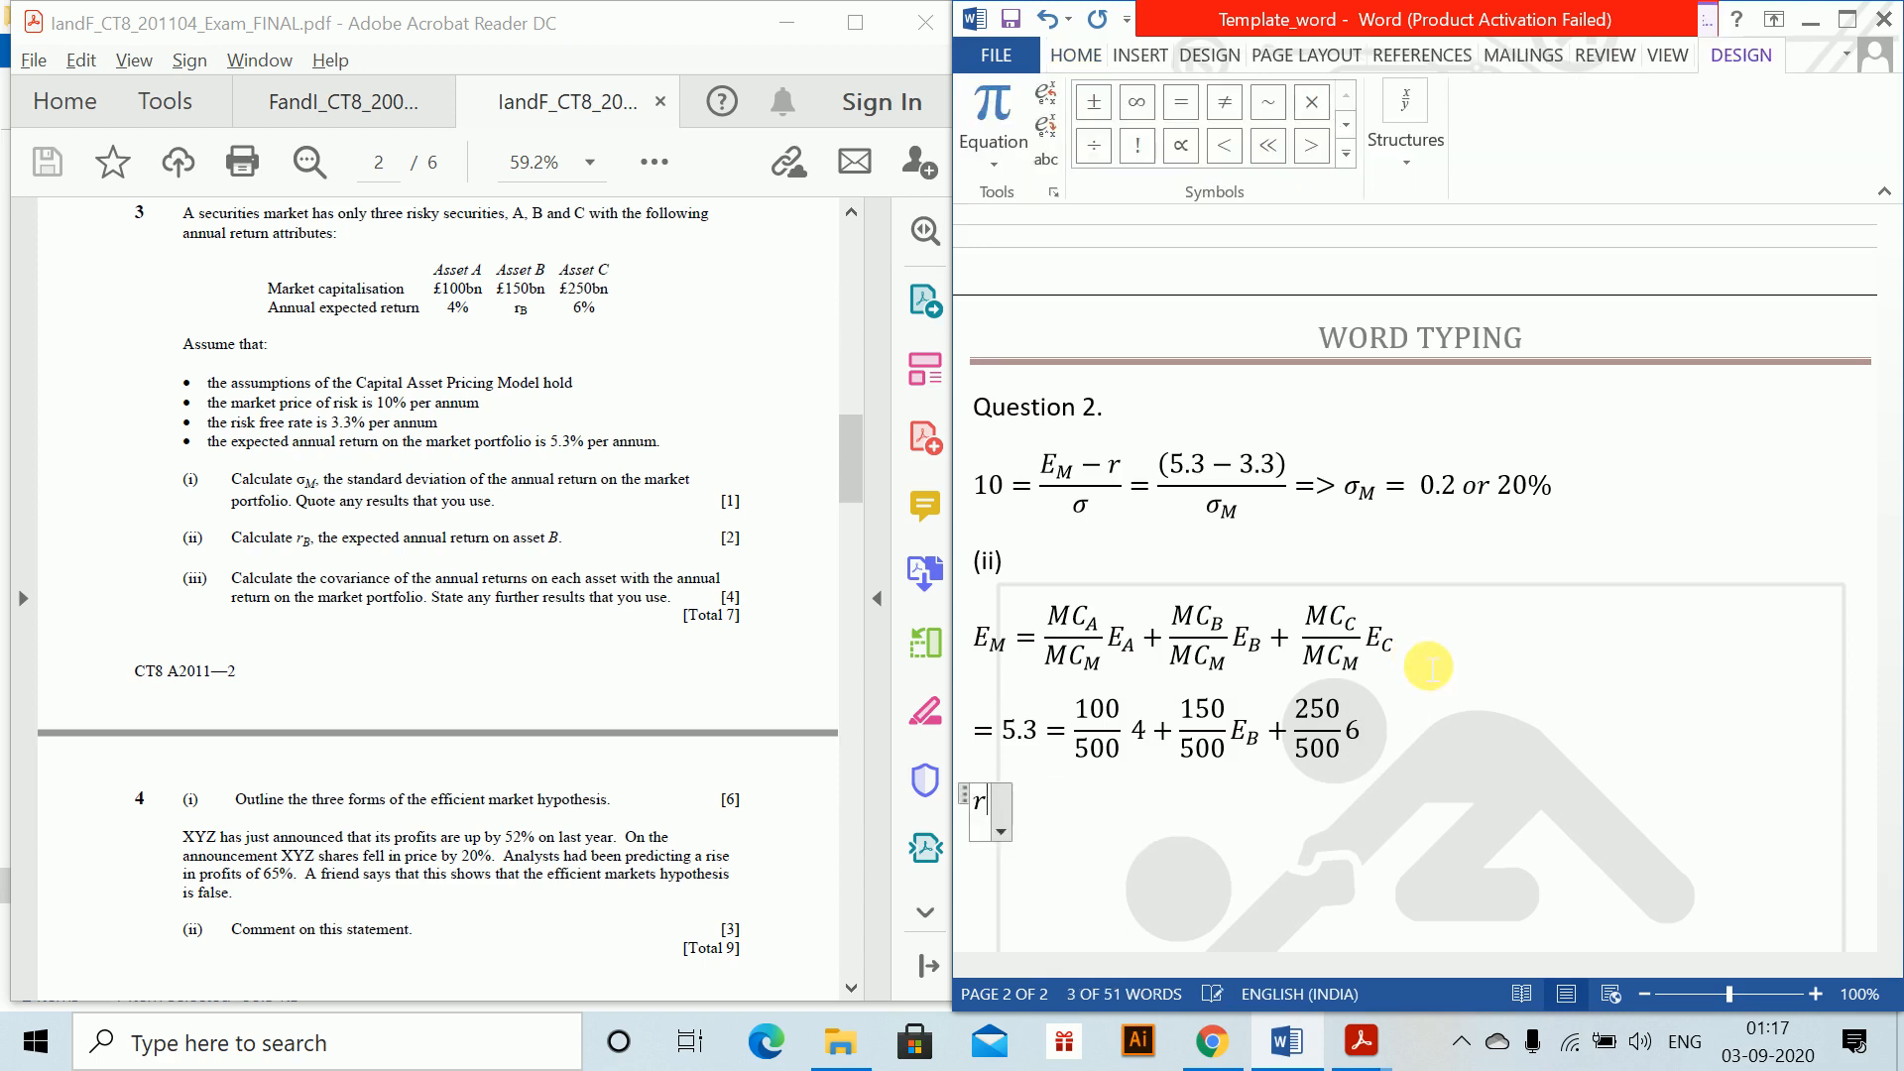
{"action": "type", "text": "_b = "}
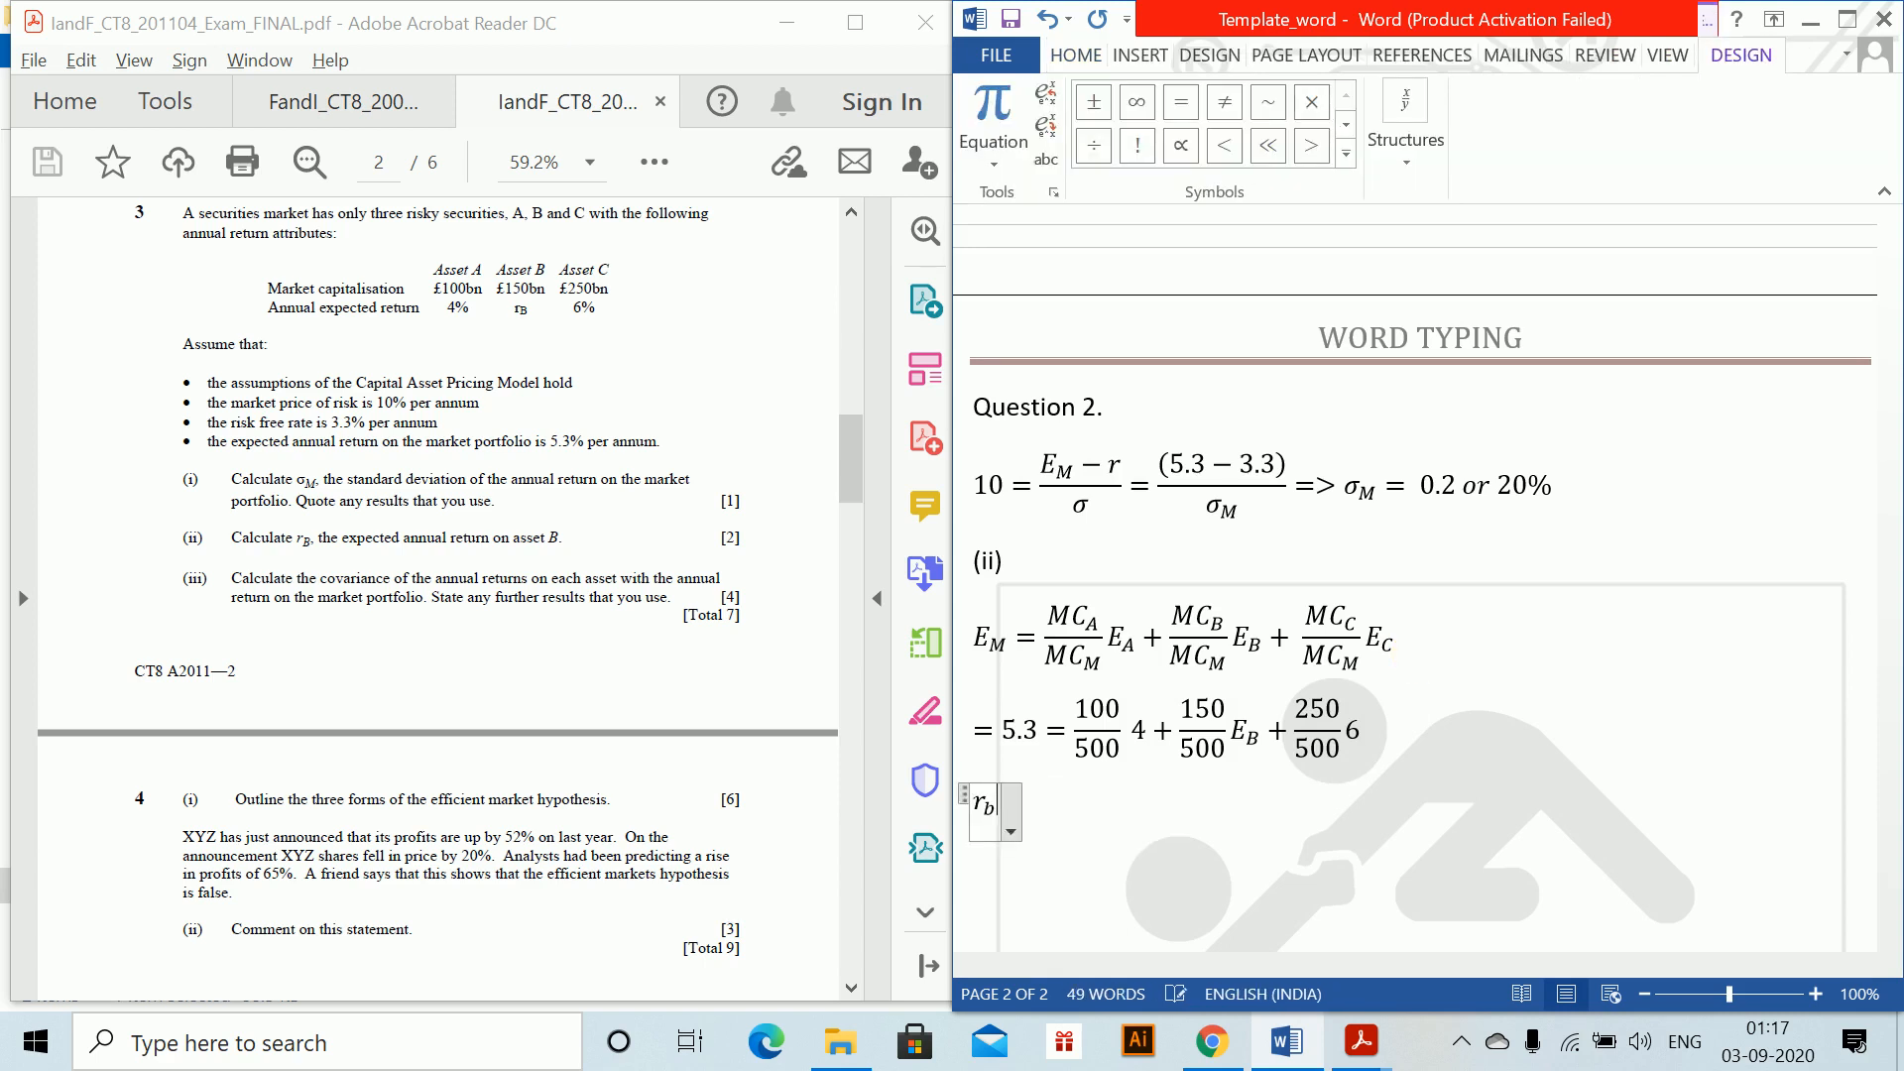
{"action": "type", "text": "E"}
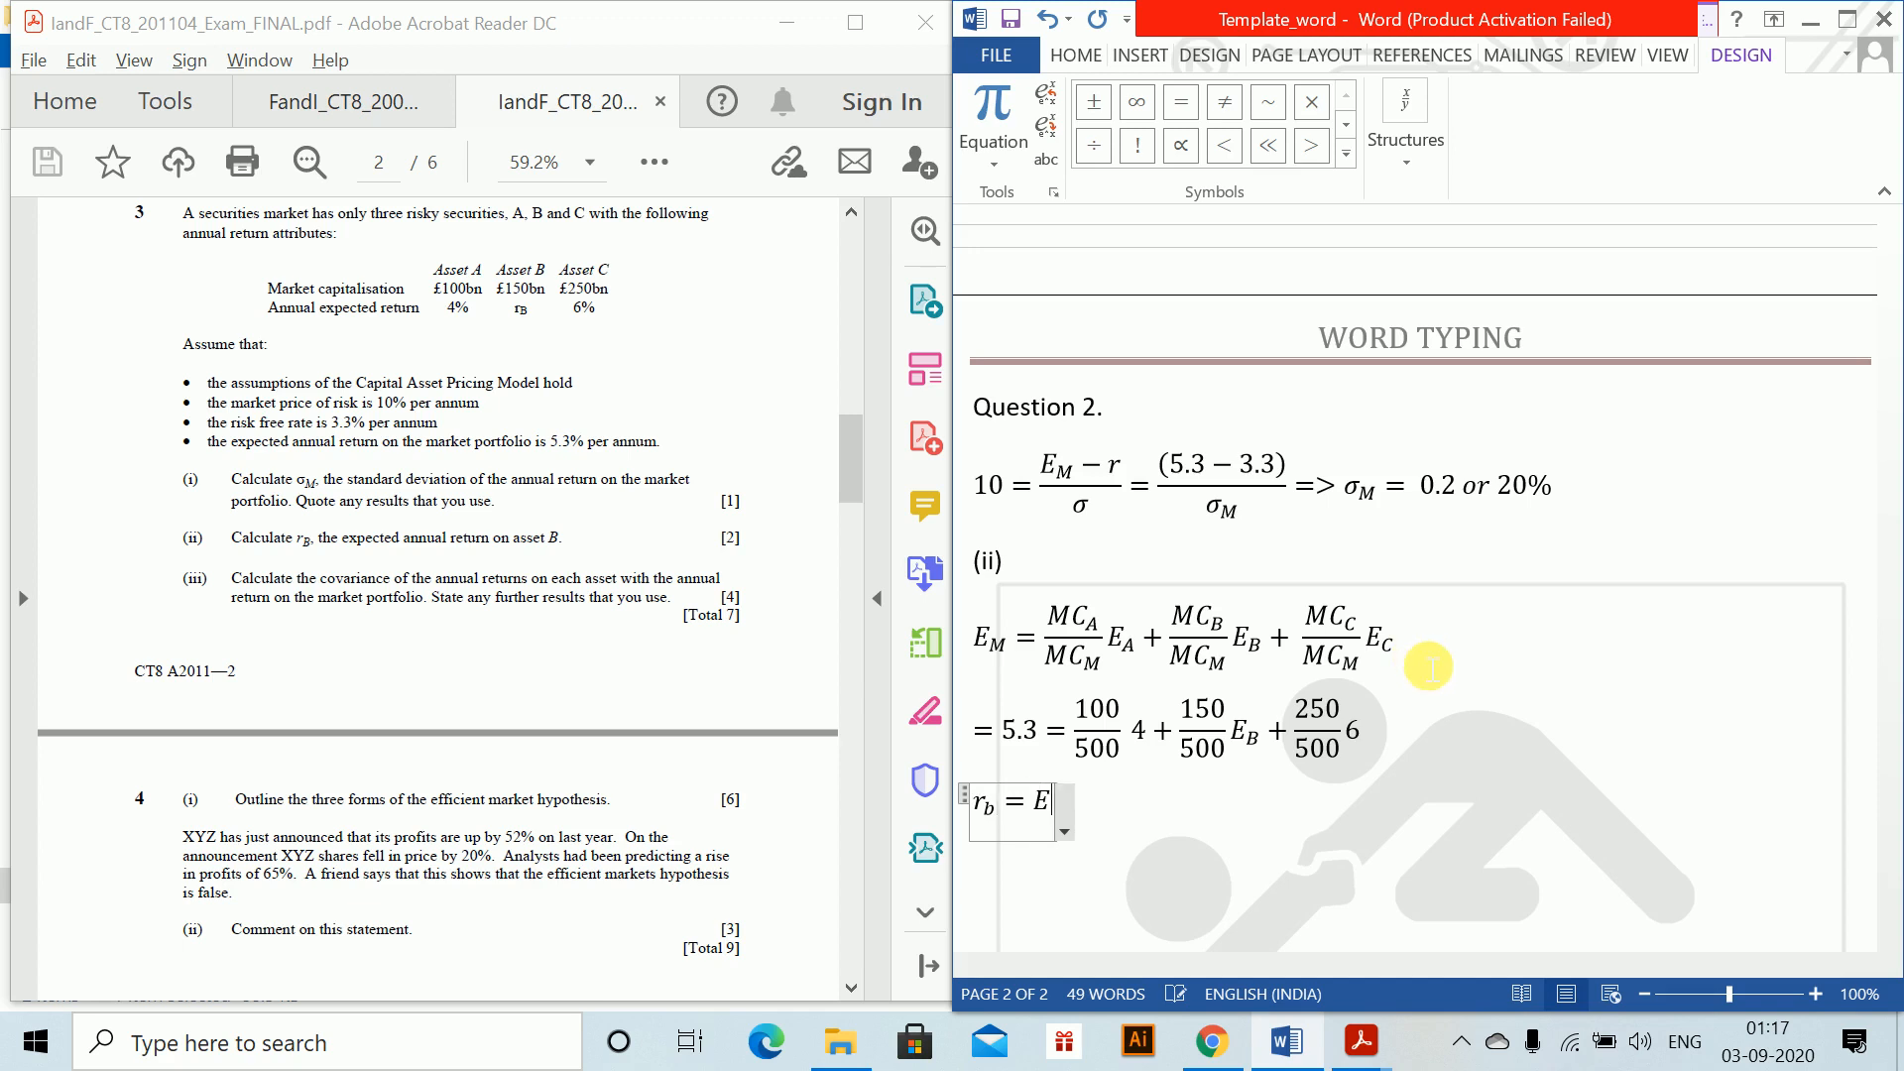
{"action": "type", "text": "_B = "}
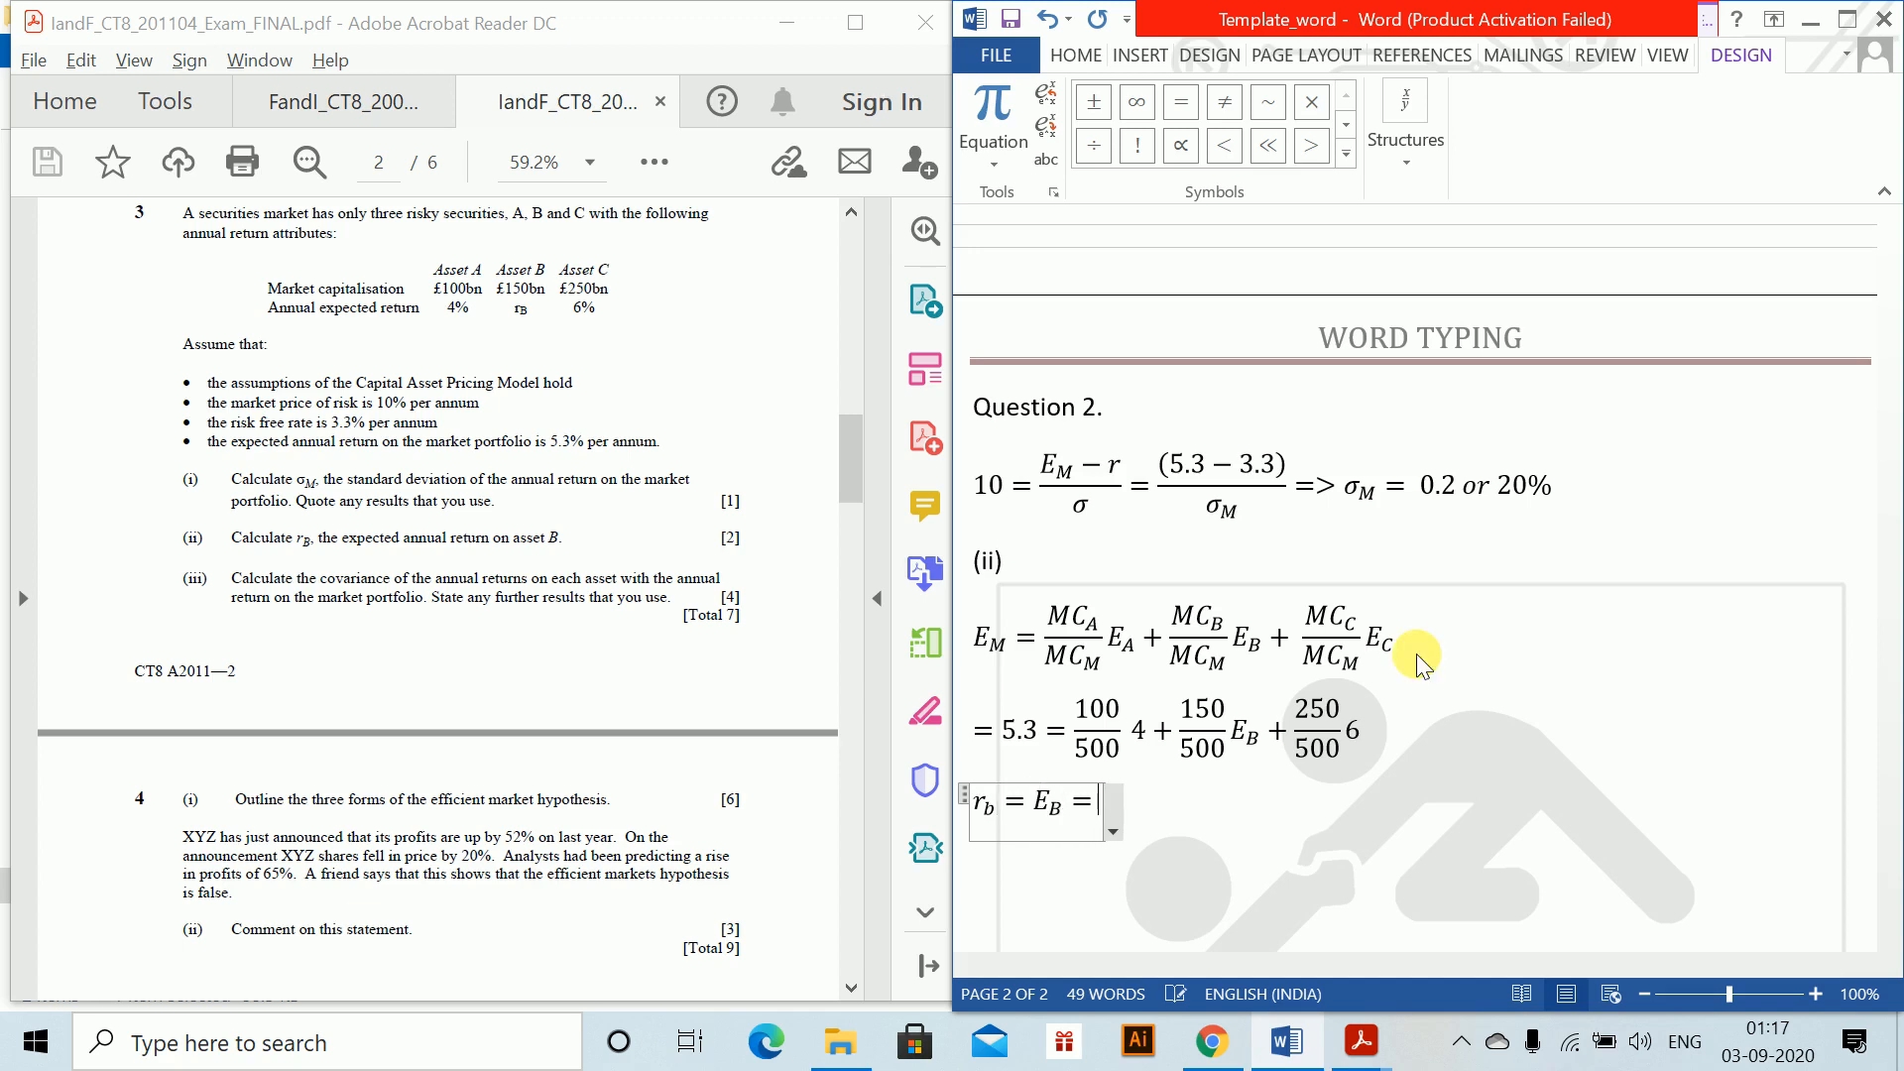
{"action": "type", "text": "5%"}
{"action": "key", "text": "Return"}
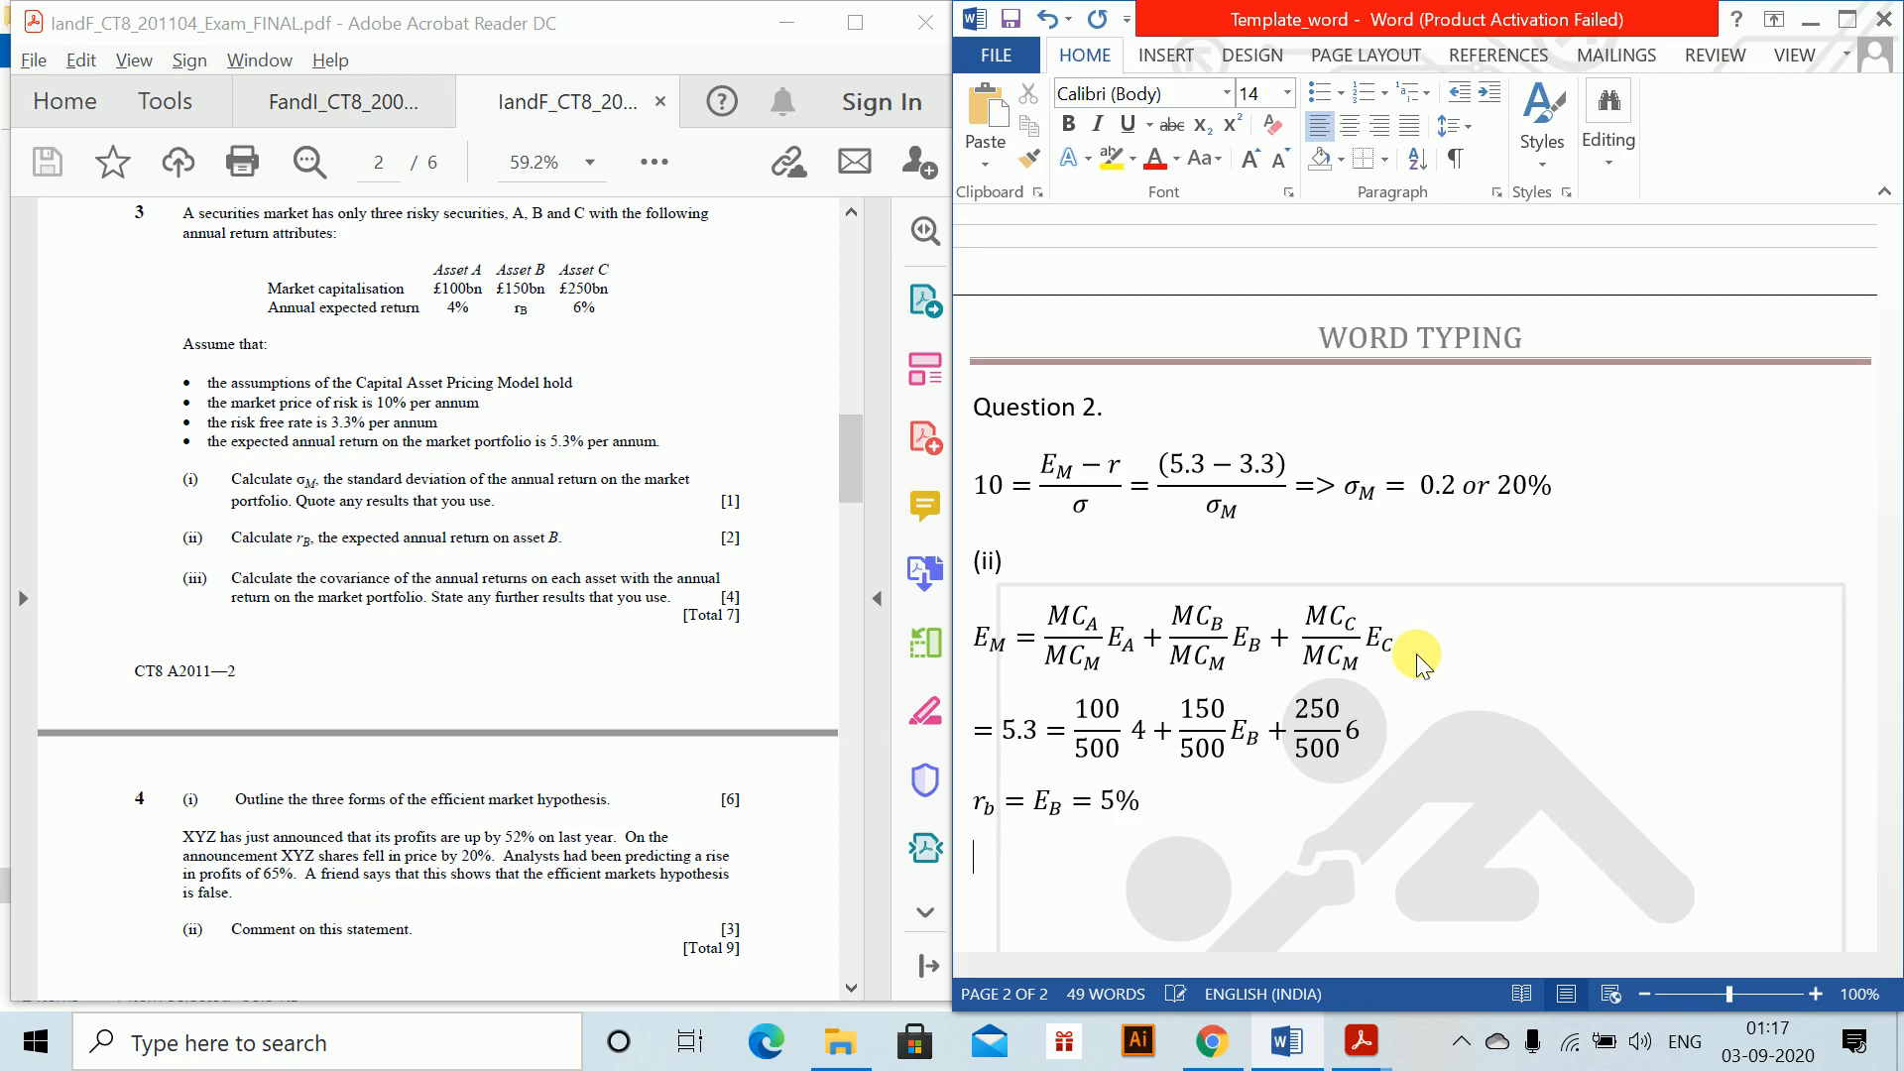
Add the part label "(iii)" after a blank line and write "The security market line" below it.
{"action": "key", "text": "Return"}
{"action": "type", "text": "(iii)"}
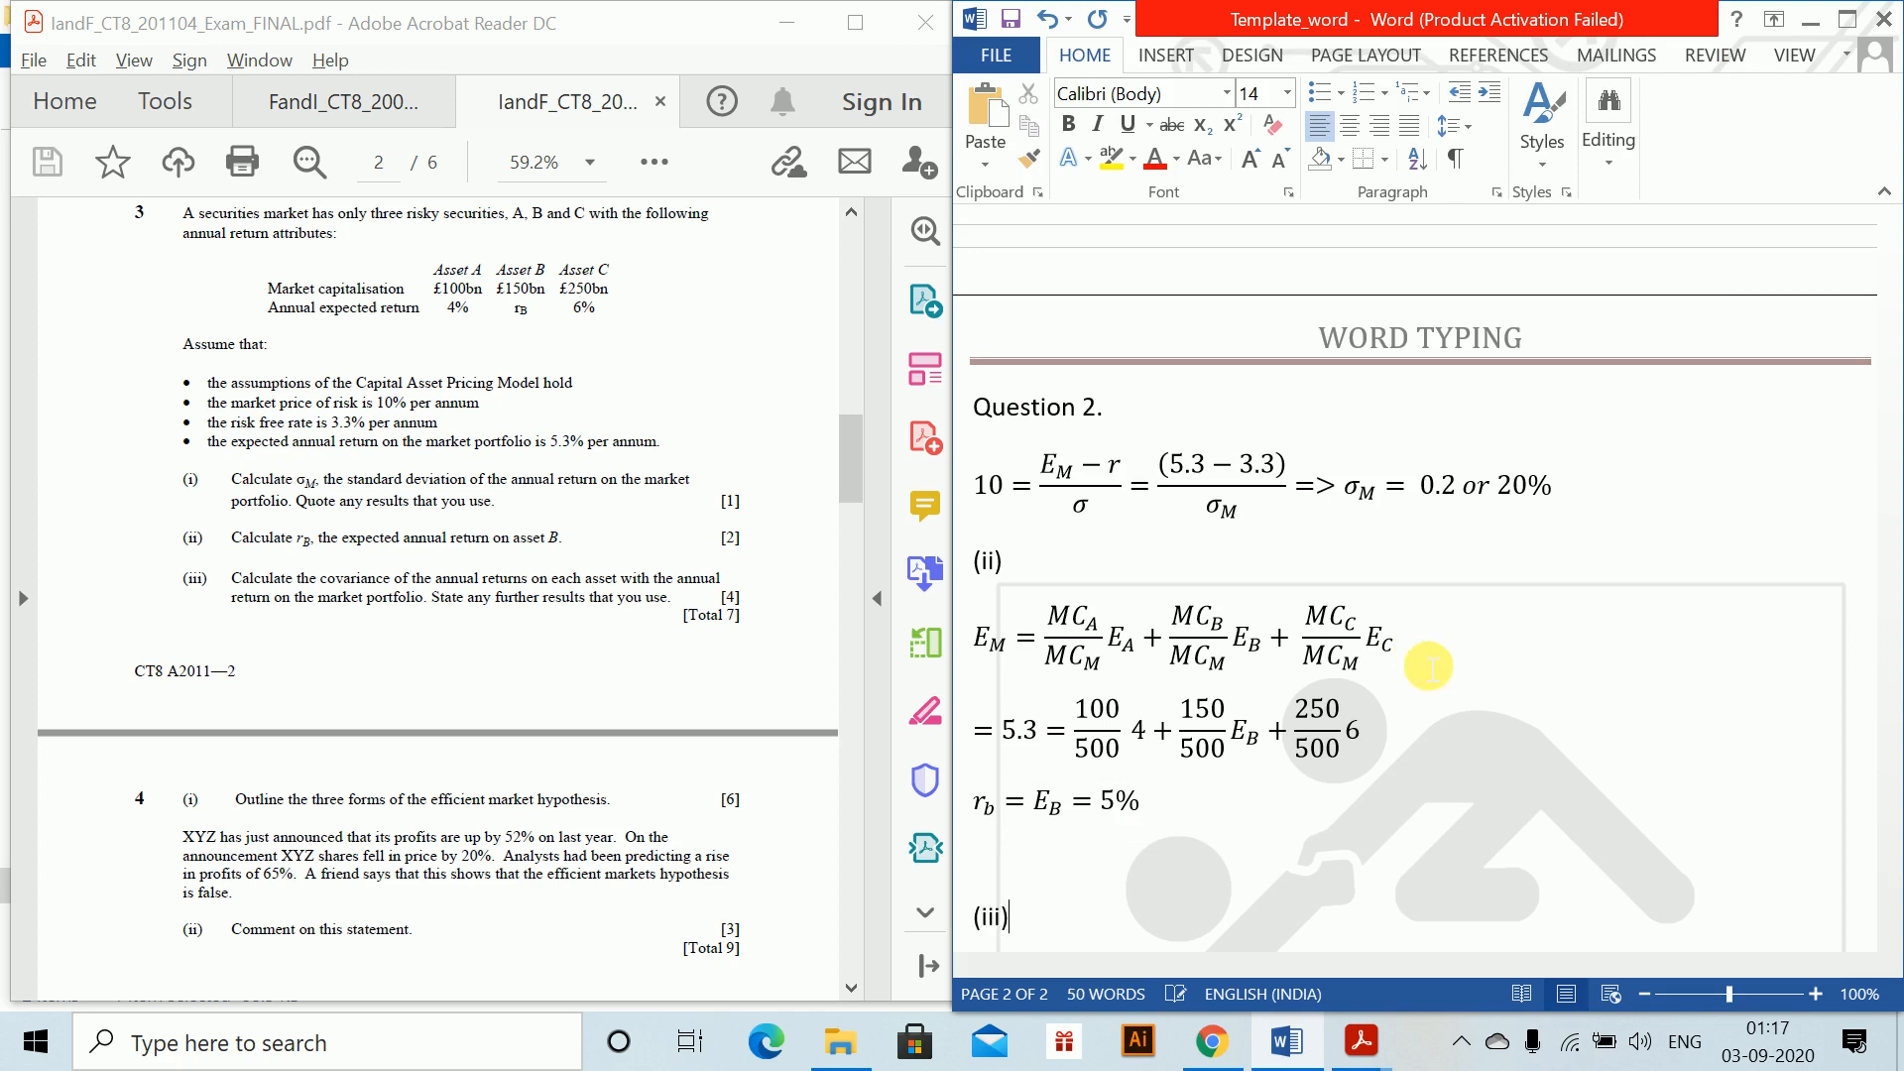
{"action": "key", "text": "Return"}
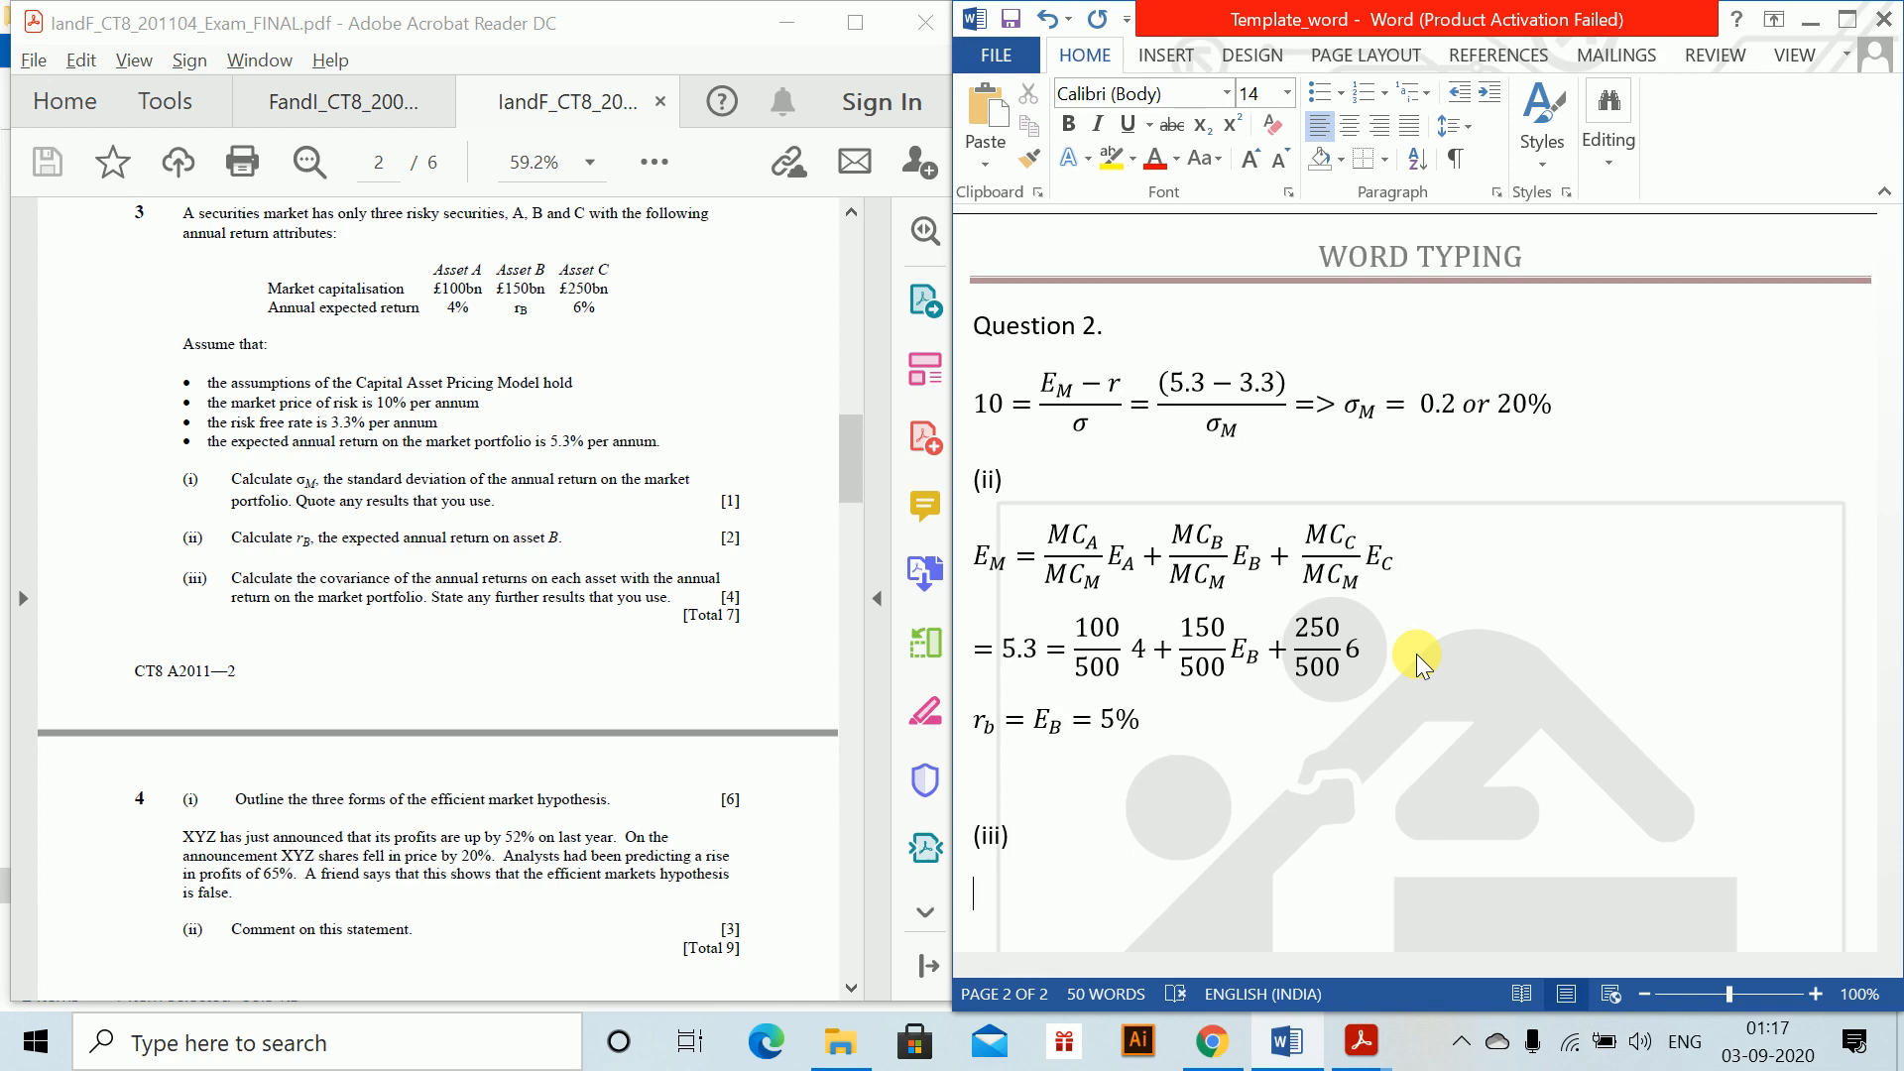
{"action": "type", "text": "The security market line"}
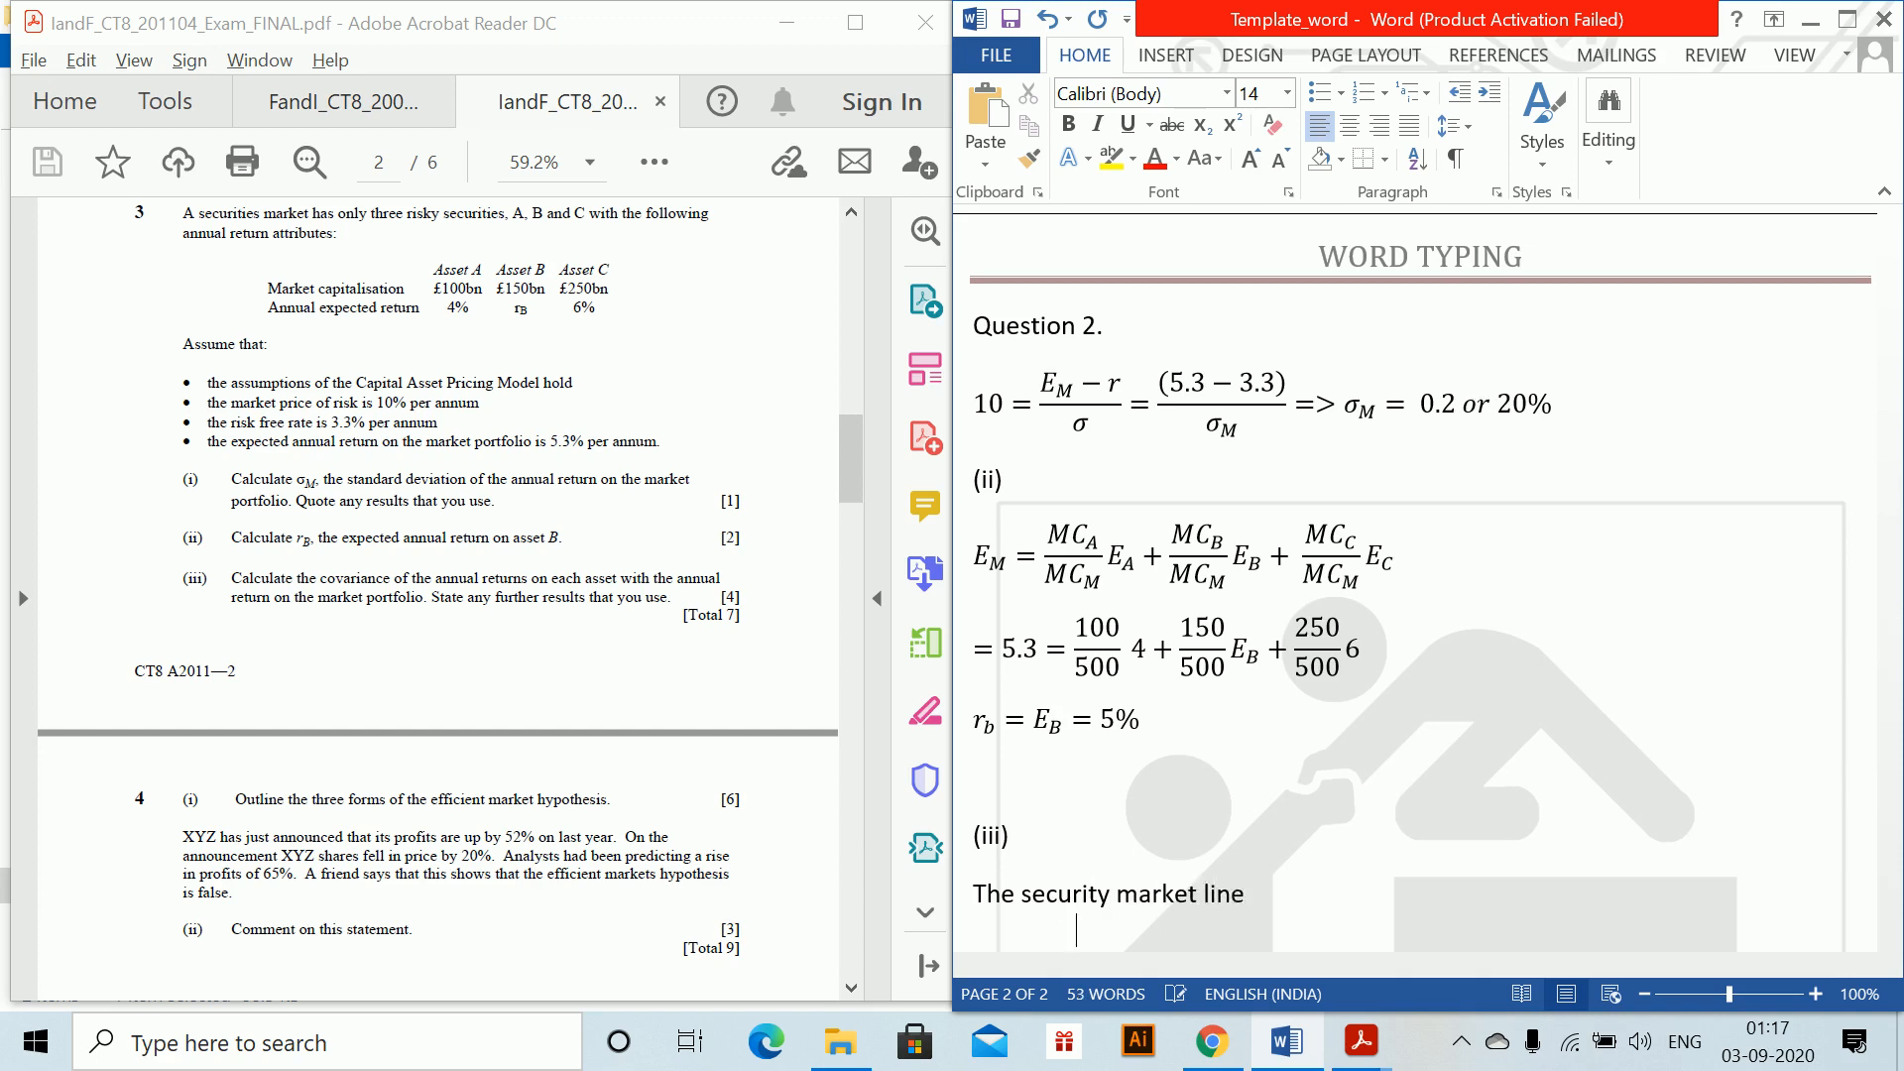
Enter the security market line equation E_i = r + β_i(E_M − r) below its heading.
{"action": "key", "text": "alt+equal"}
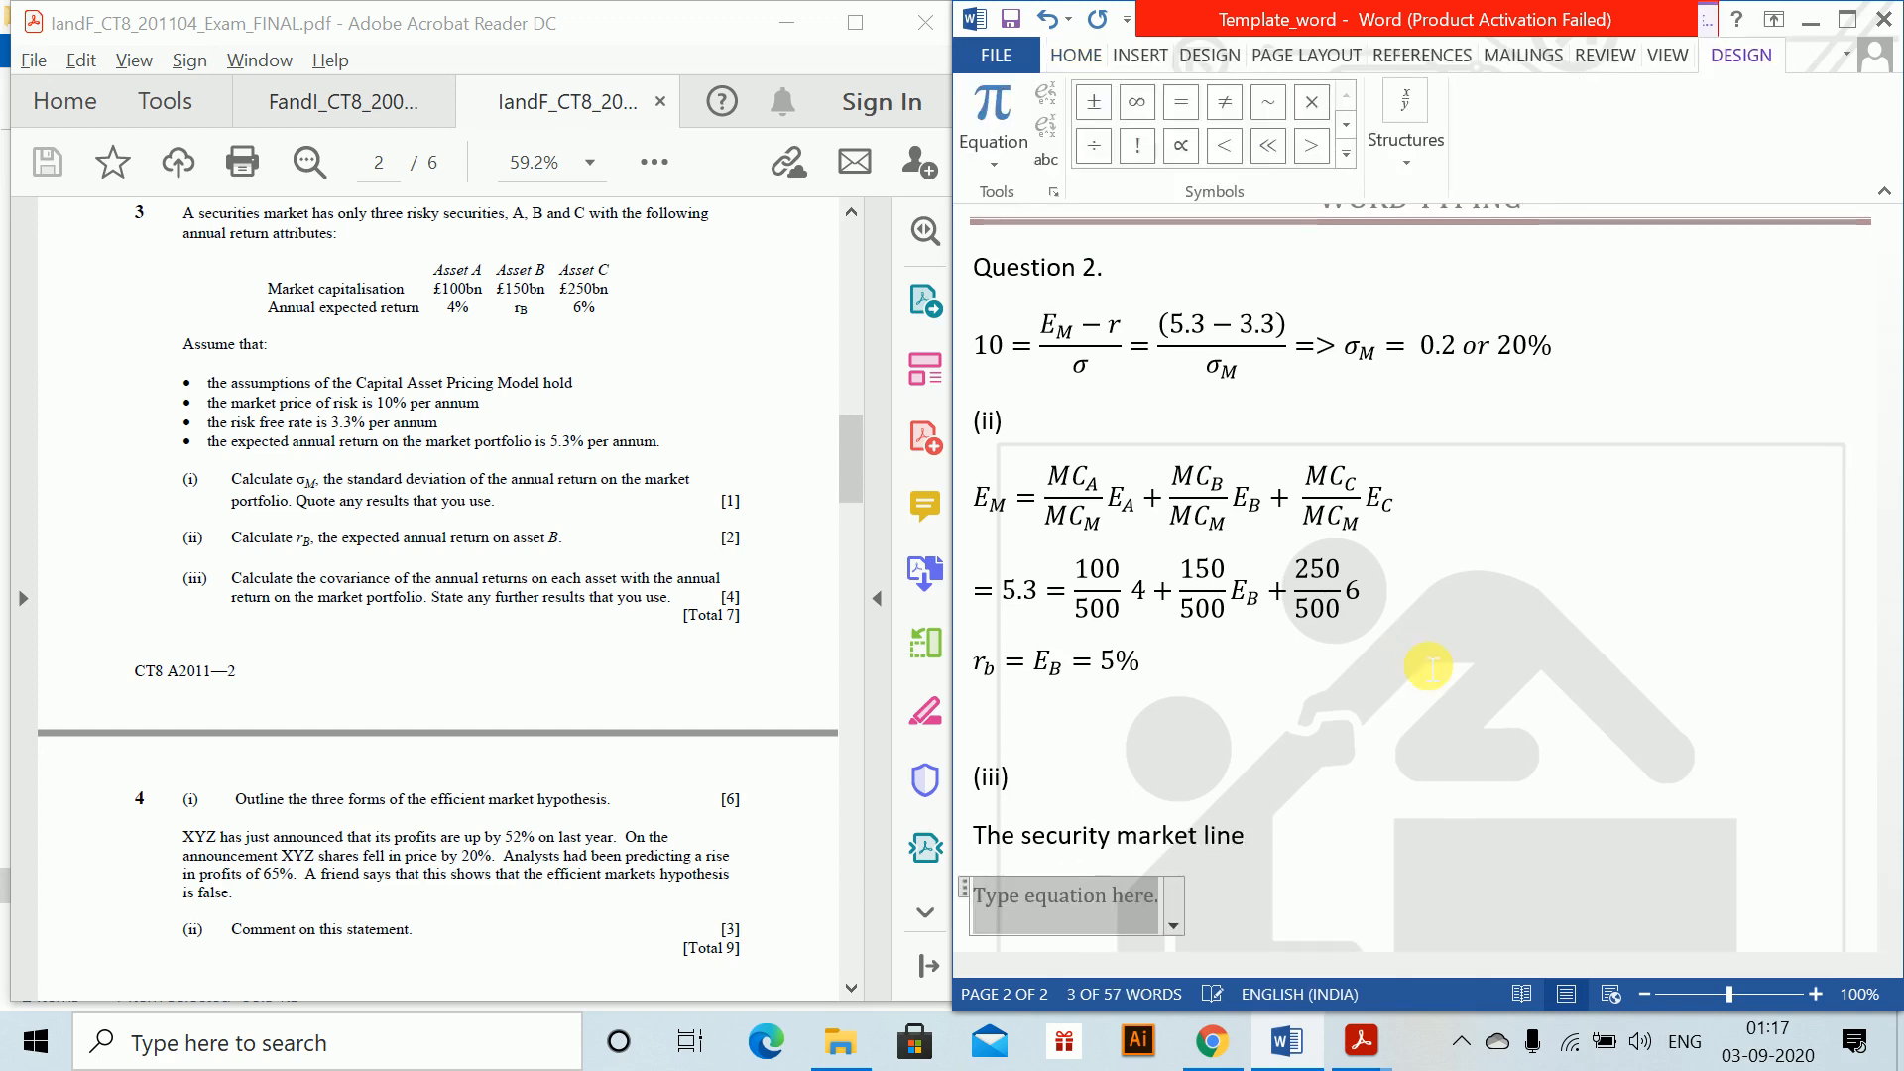
{"action": "type", "text": "E_i"}
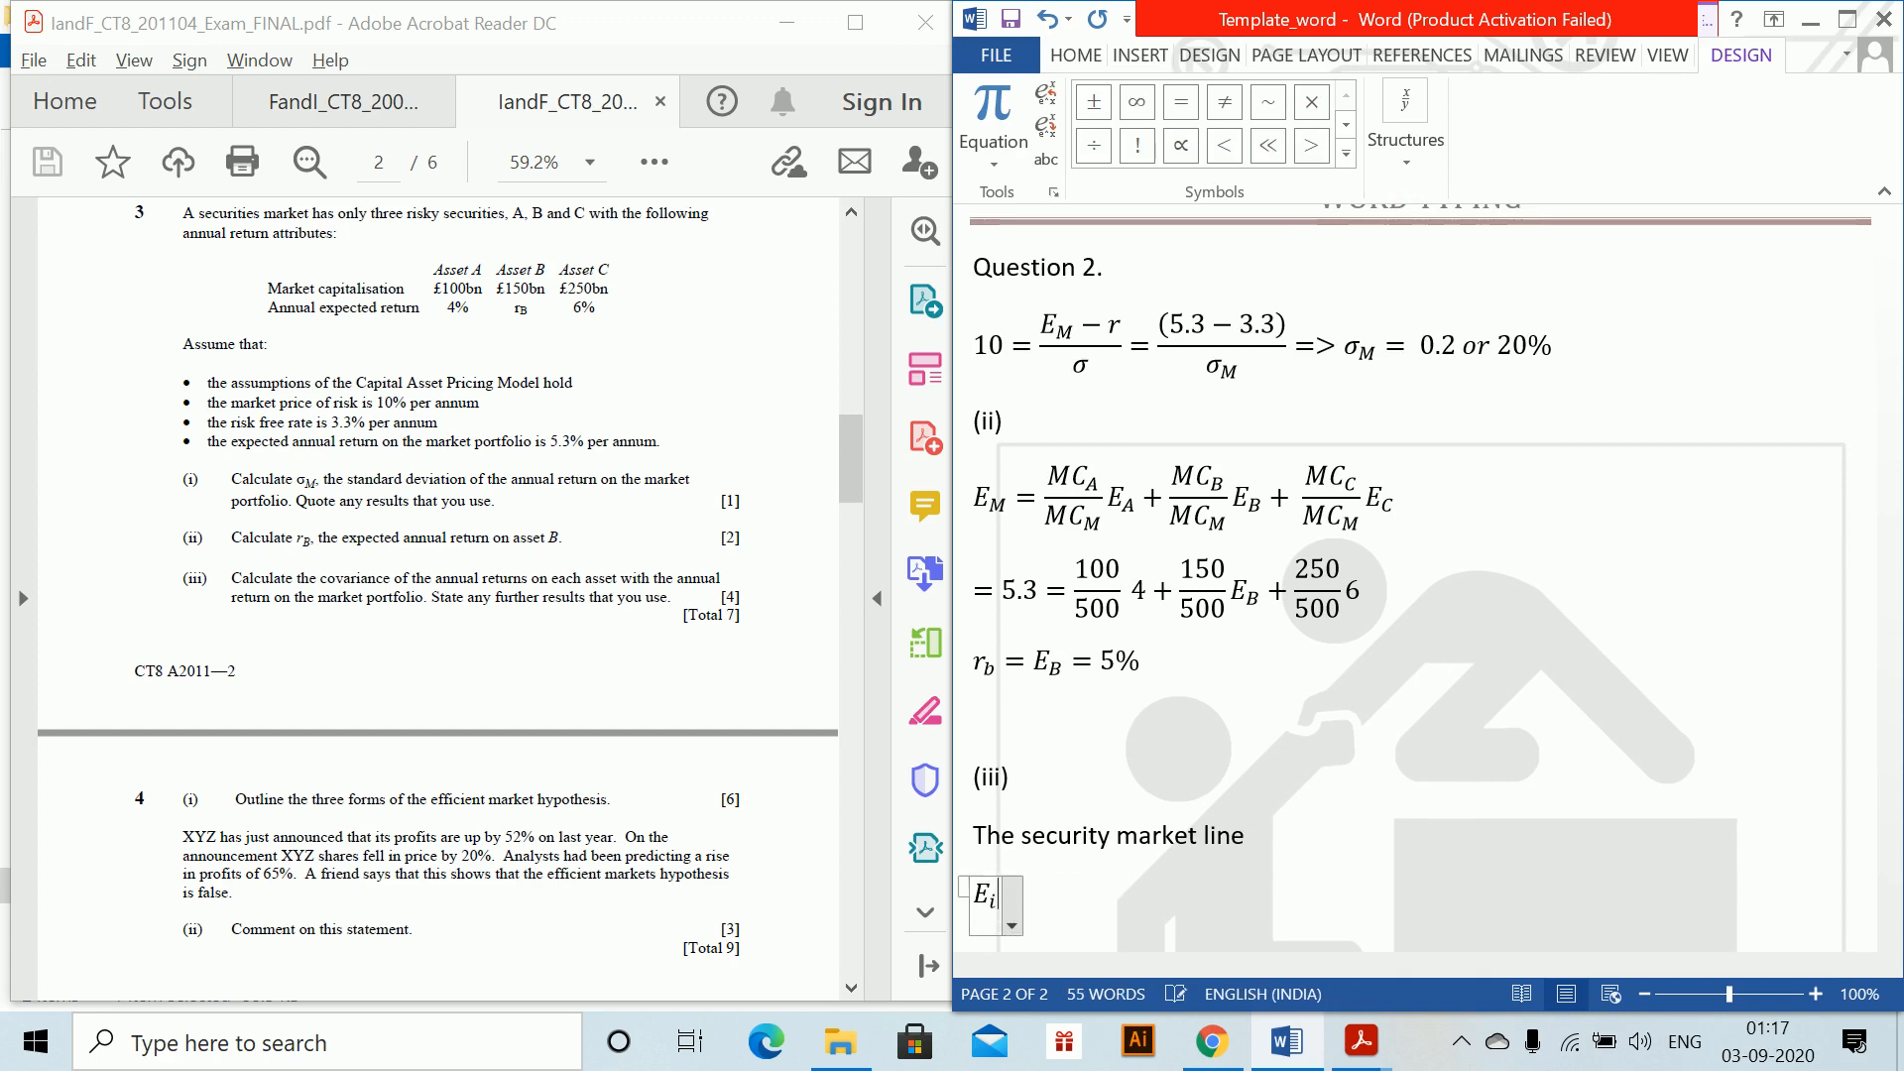
{"action": "type", "text": "= r"}
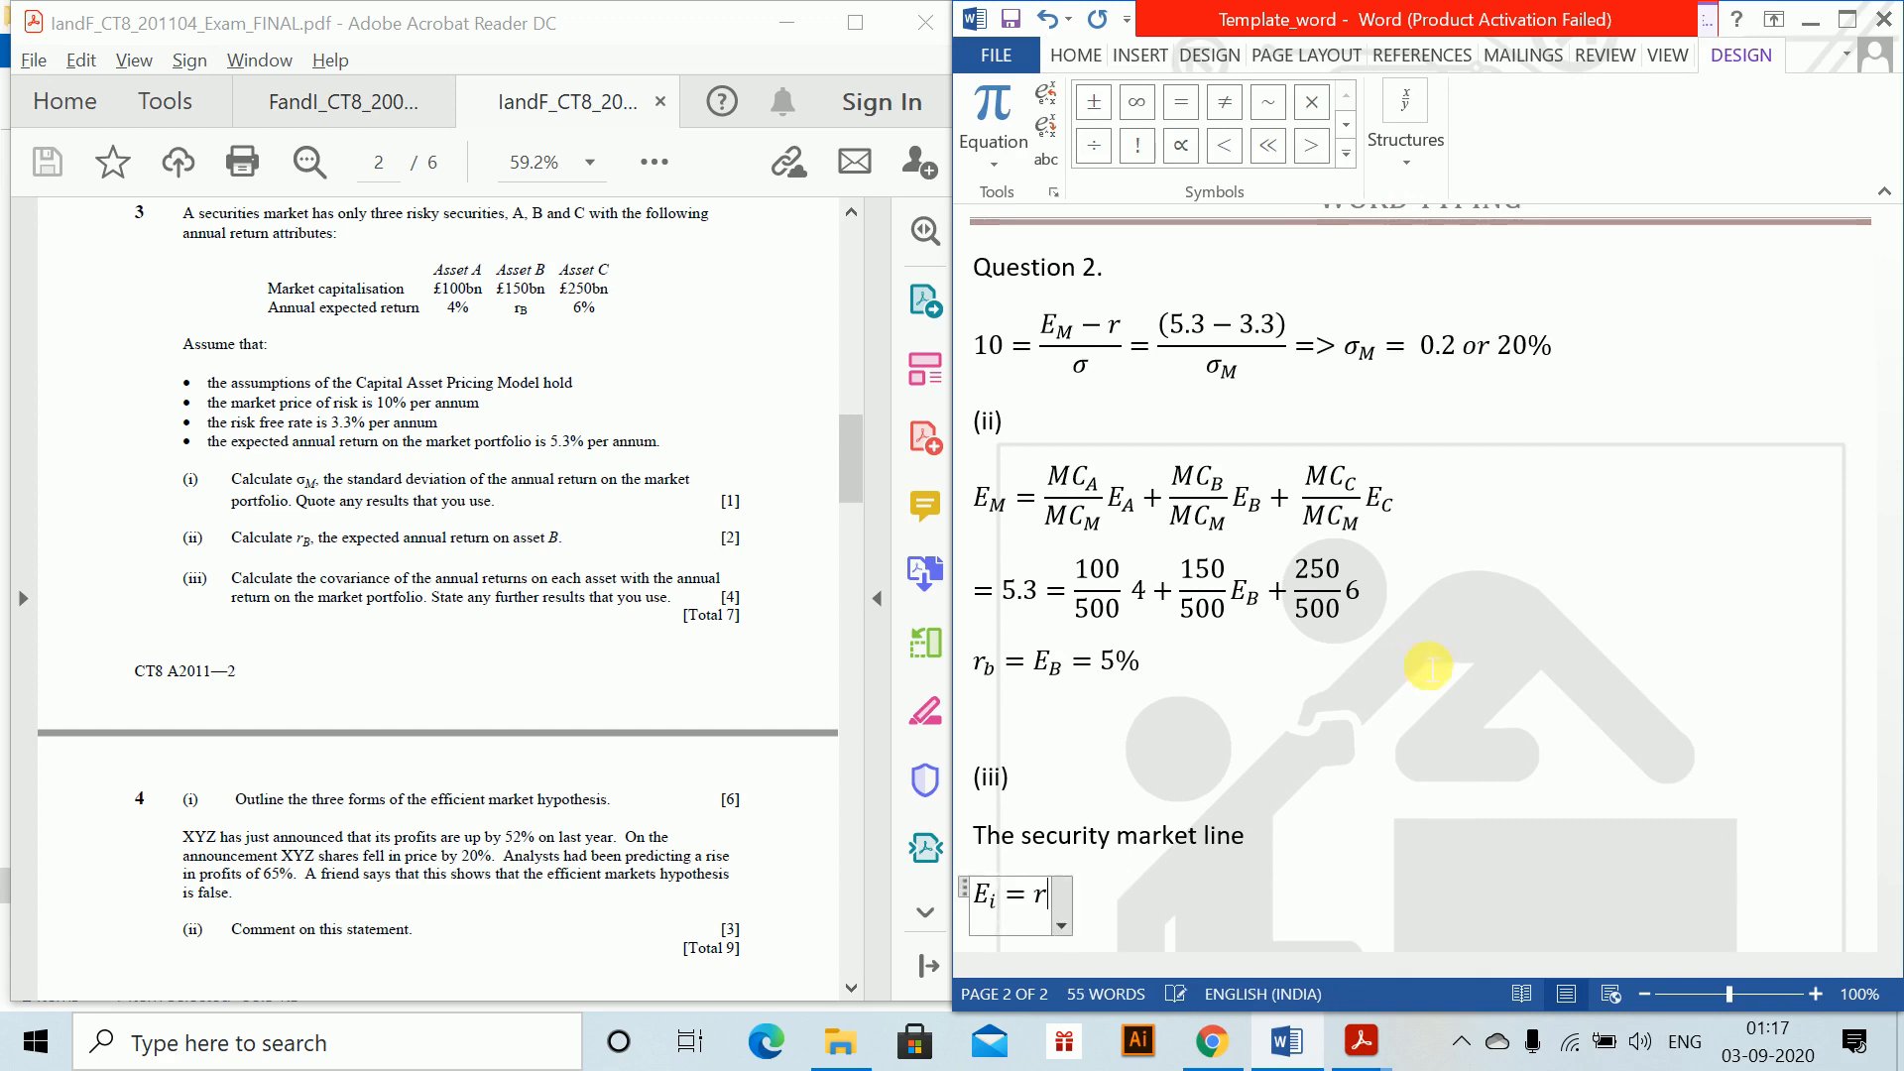
{"action": "type", "text": "+\\beta "}
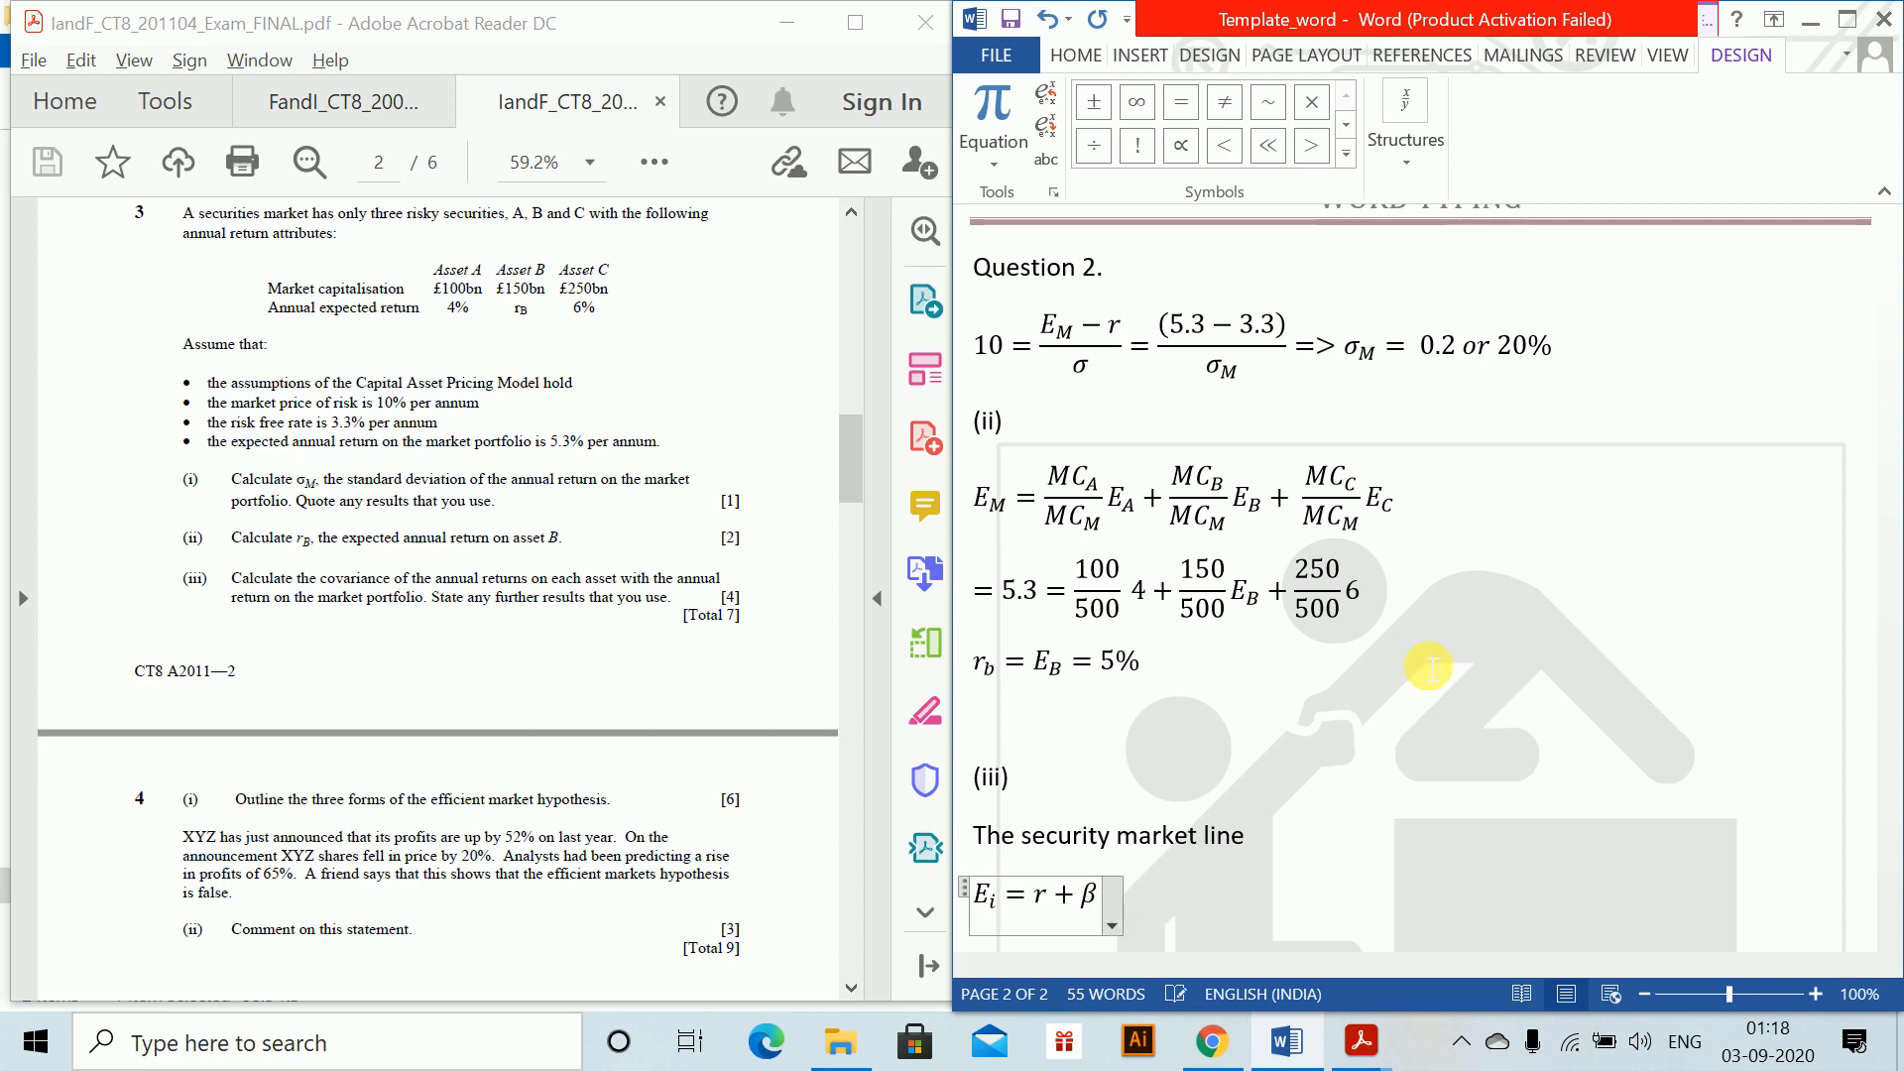
{"action": "type", "text": "_i"}
{"action": "type", "text": "("}
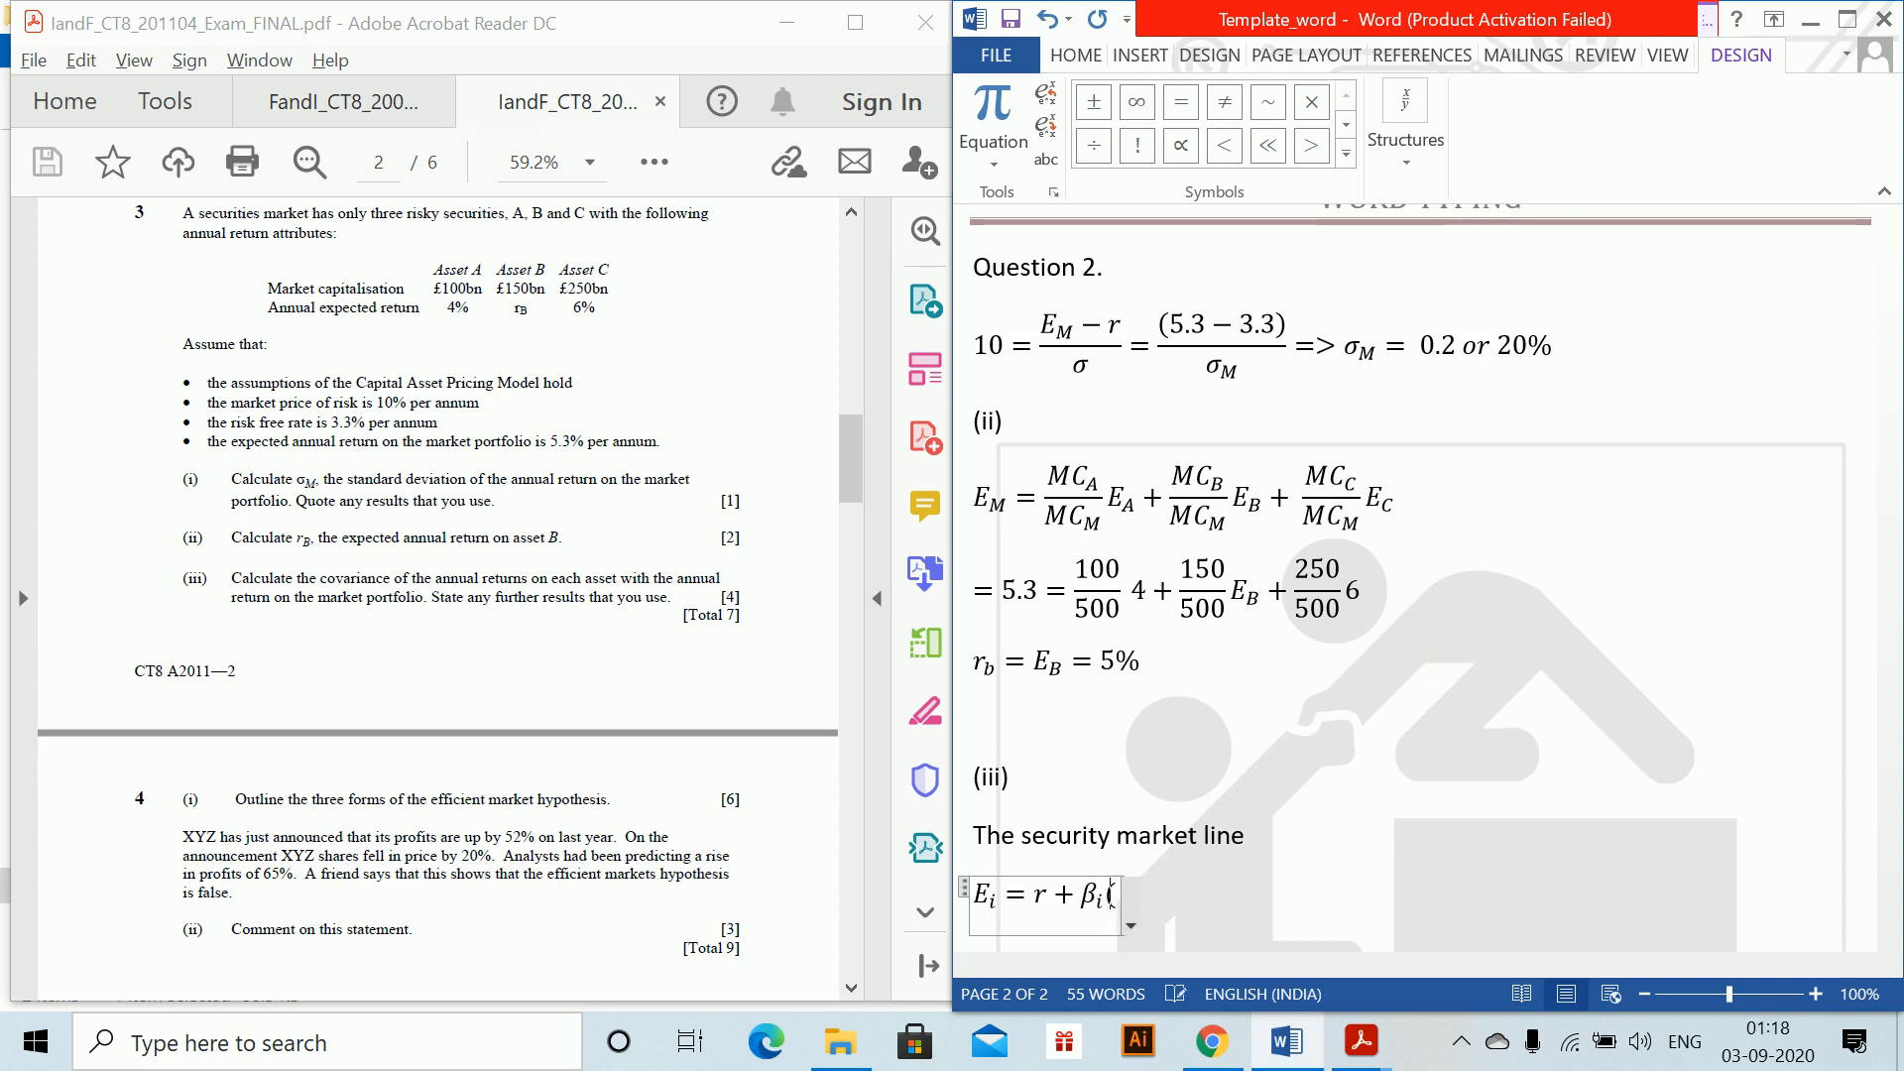
{"action": "type", "text": "E_M-r)"}
{"action": "key", "text": "Right"}
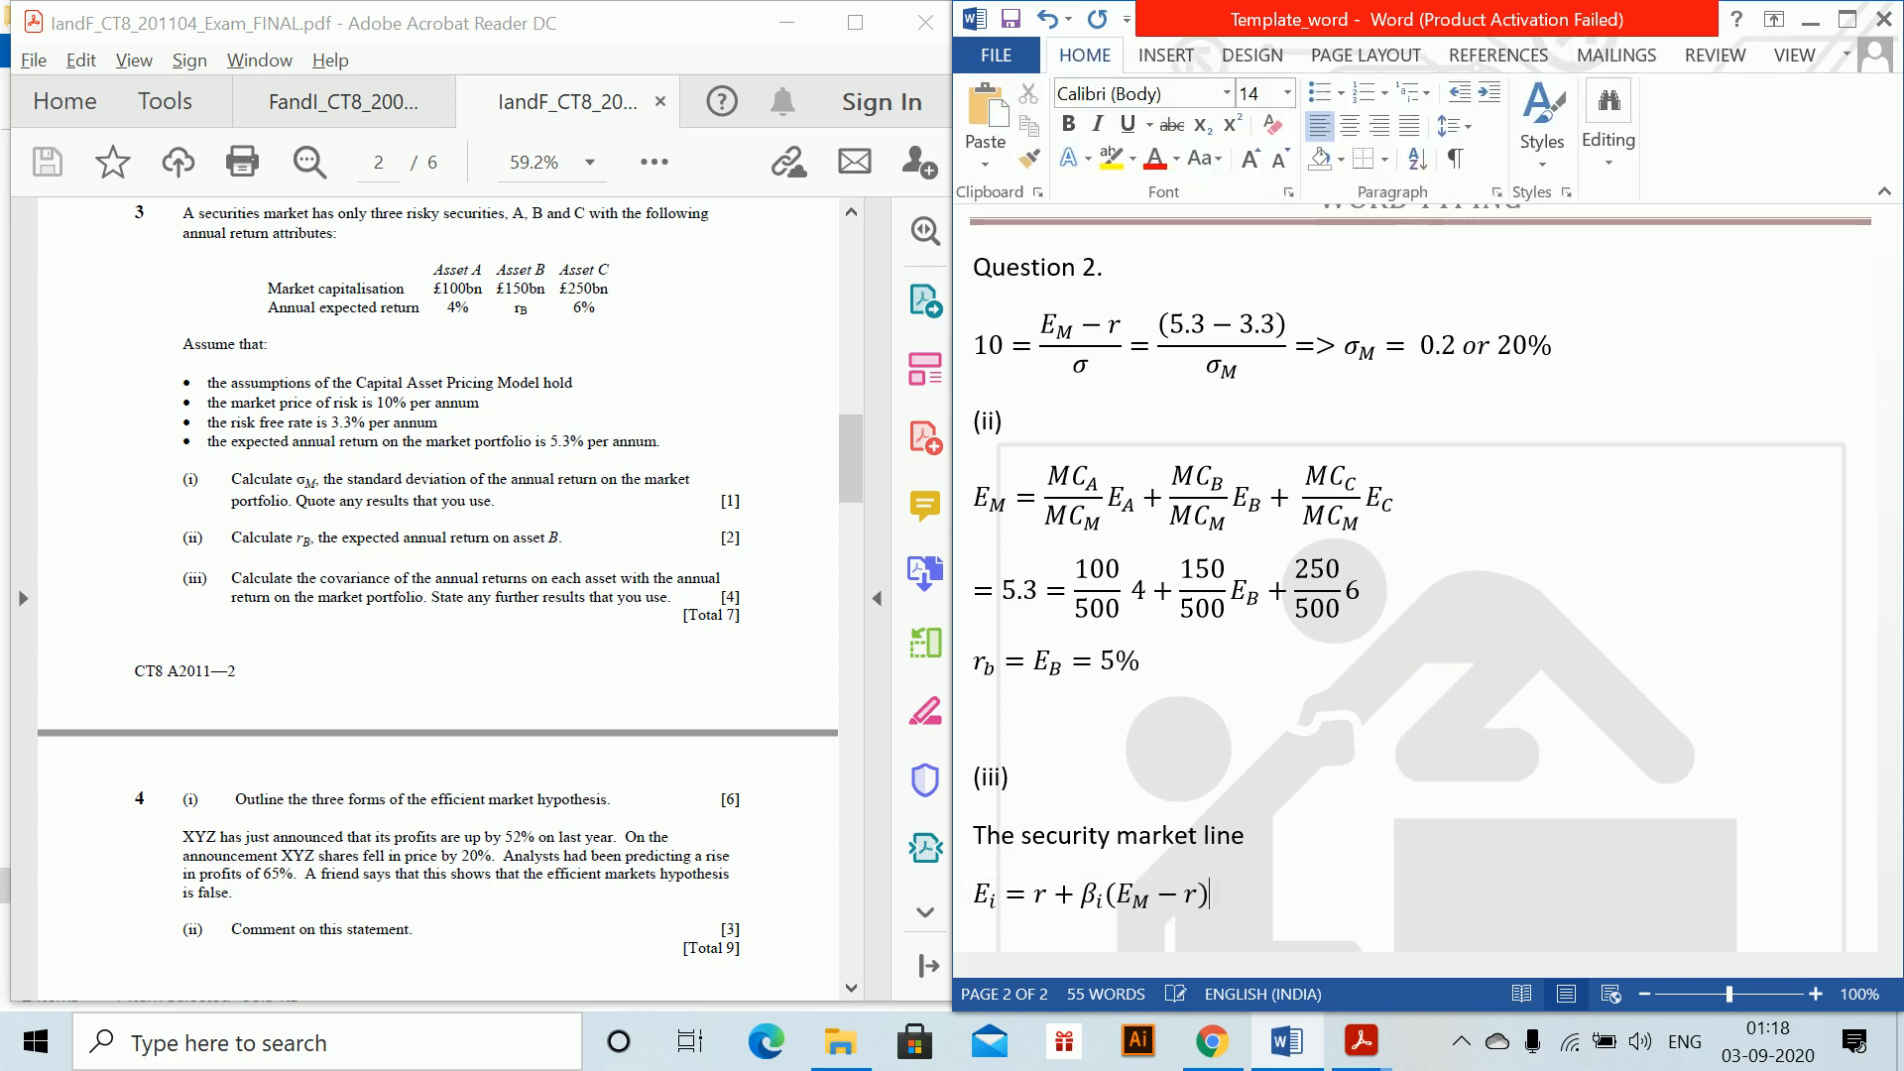
Define the asset return term in a new equation reading "E_i = expected return on asset i".
{"action": "key", "text": "Return"}
{"action": "key", "text": "alt+equal"}
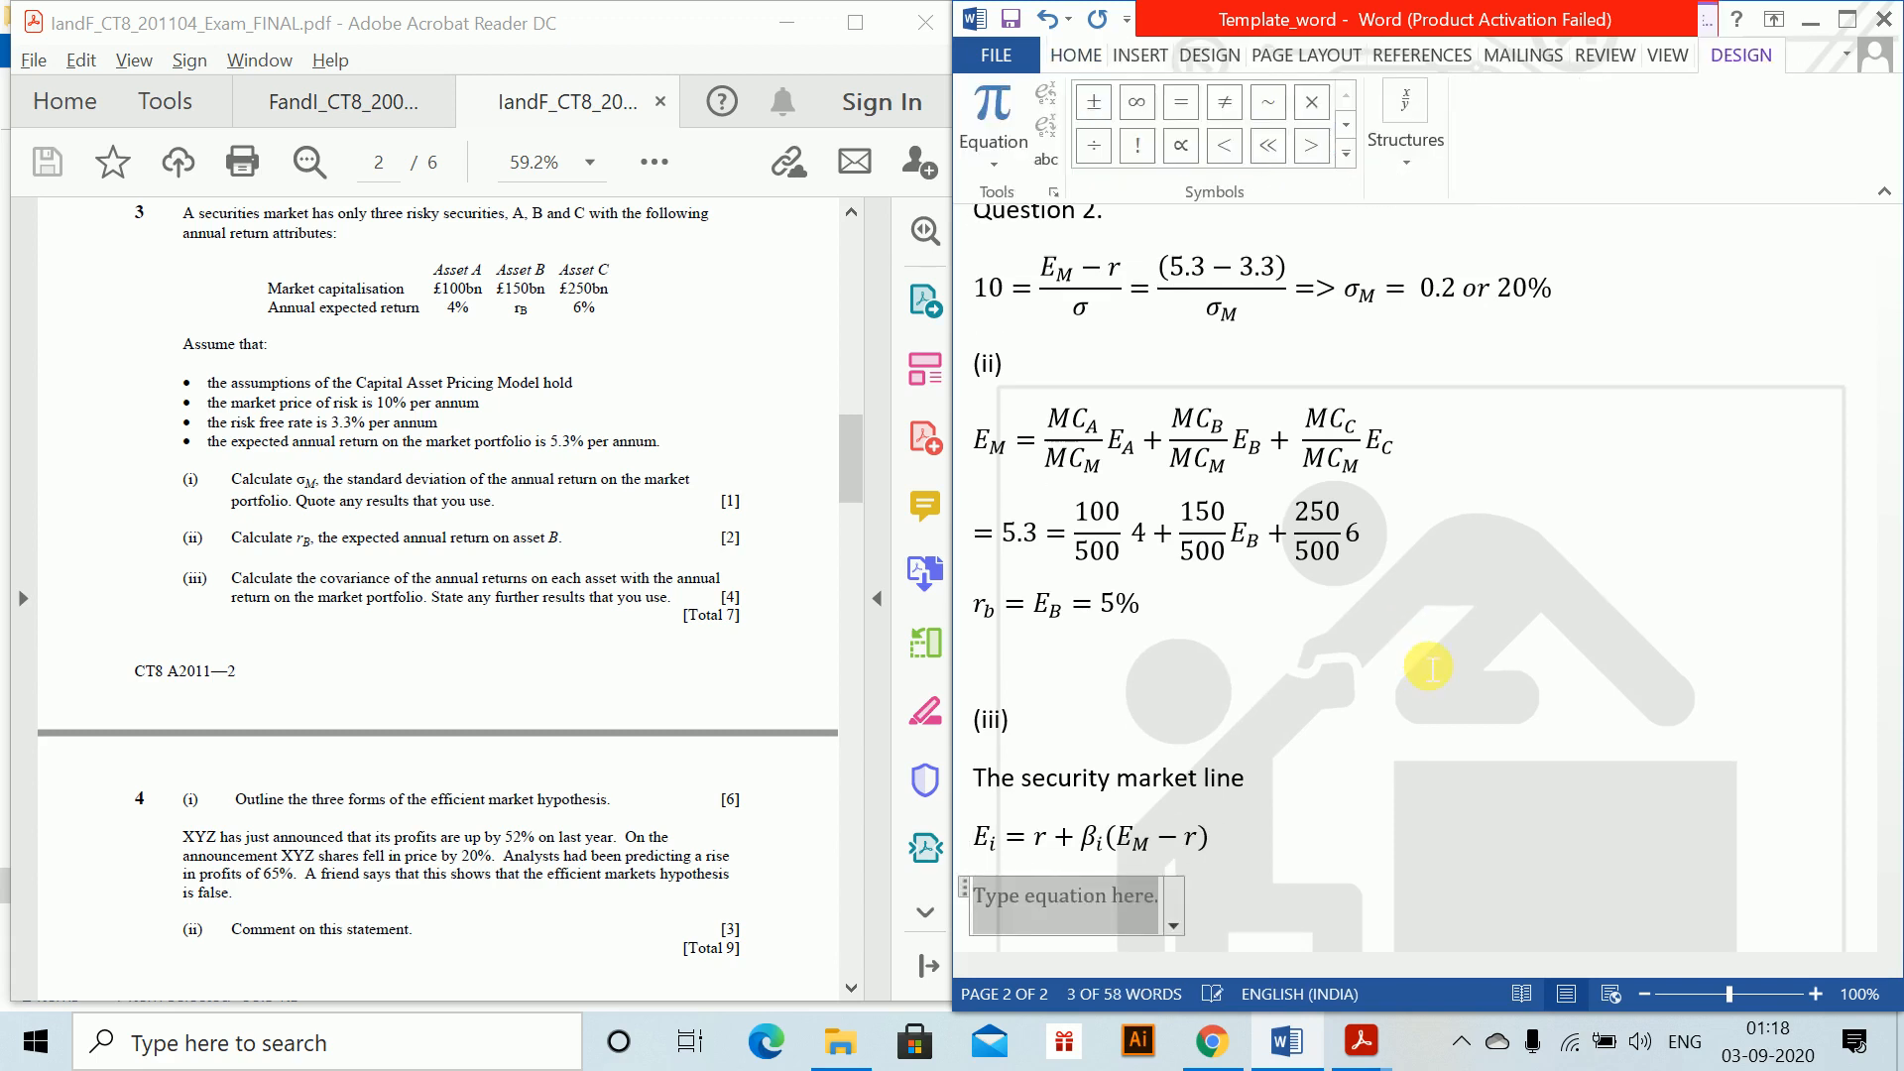
{"action": "type", "text": "E_i = "}
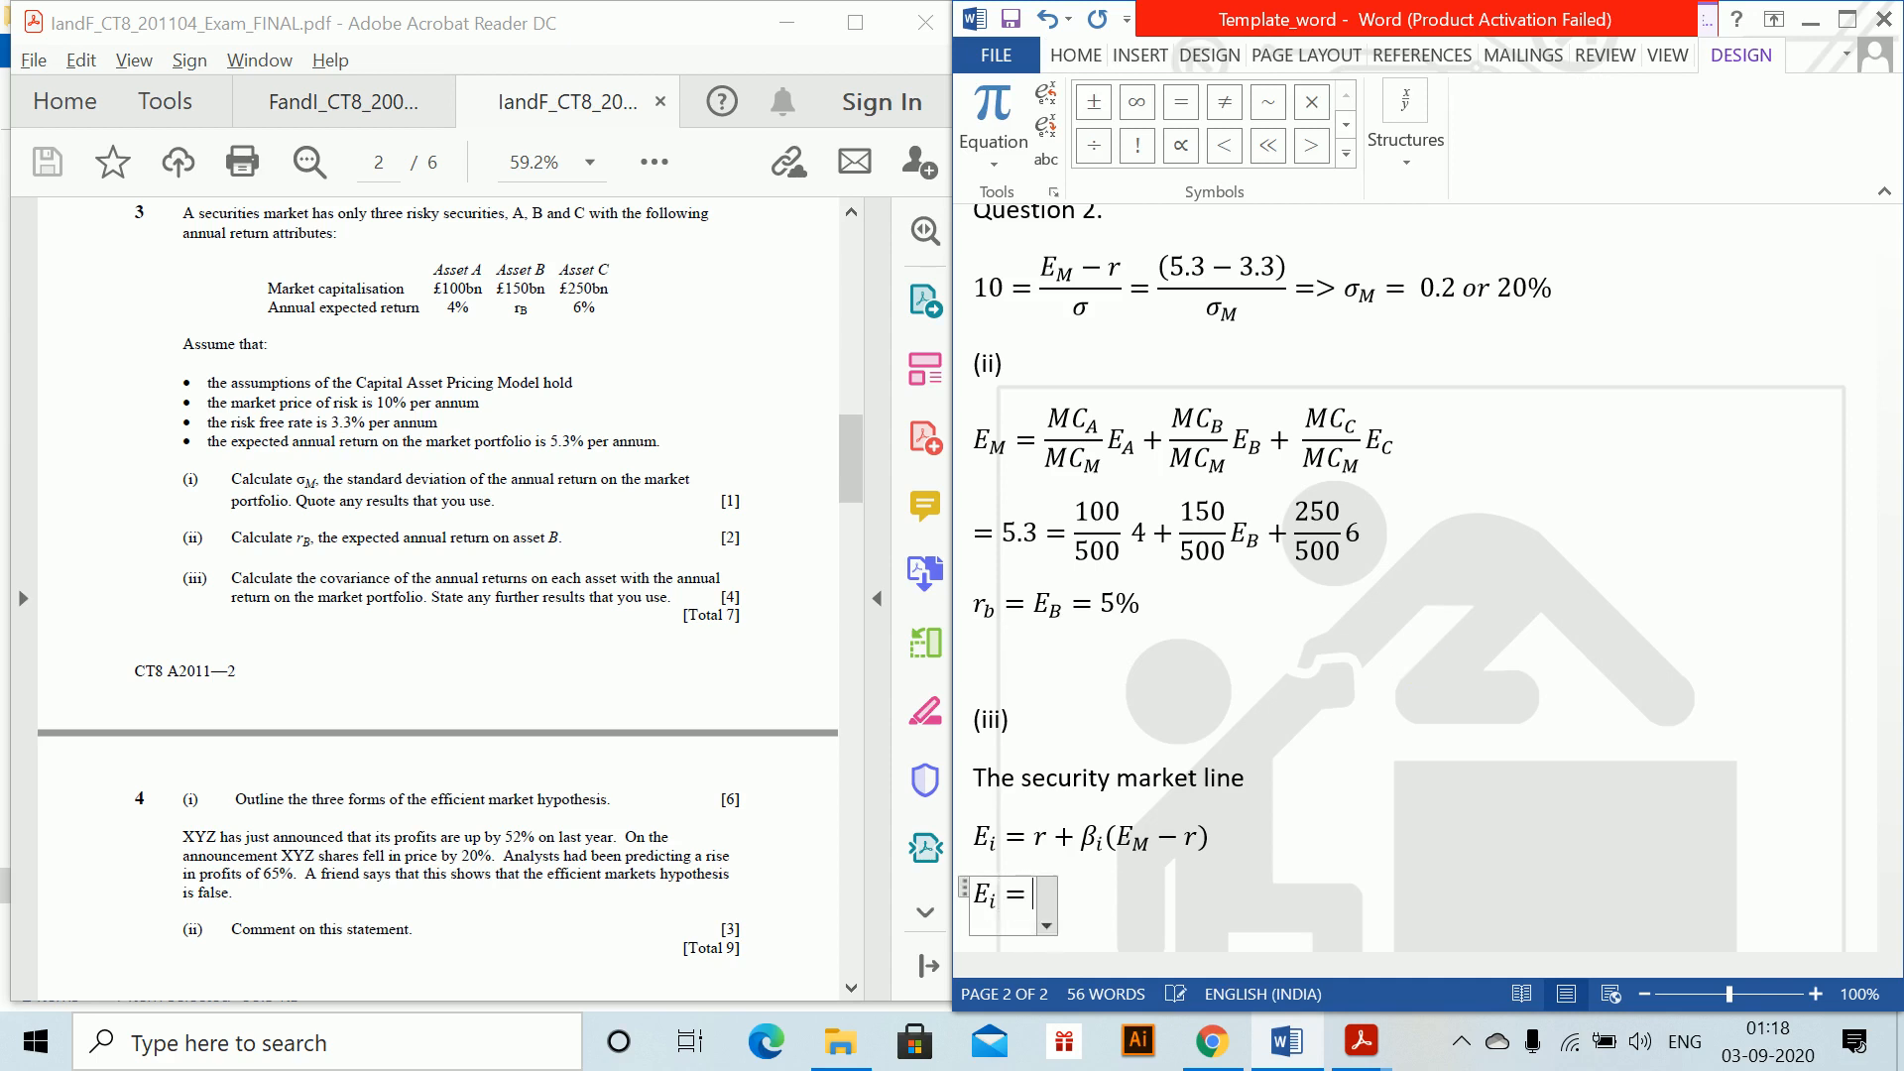
{"action": "type", "text": "expect"}
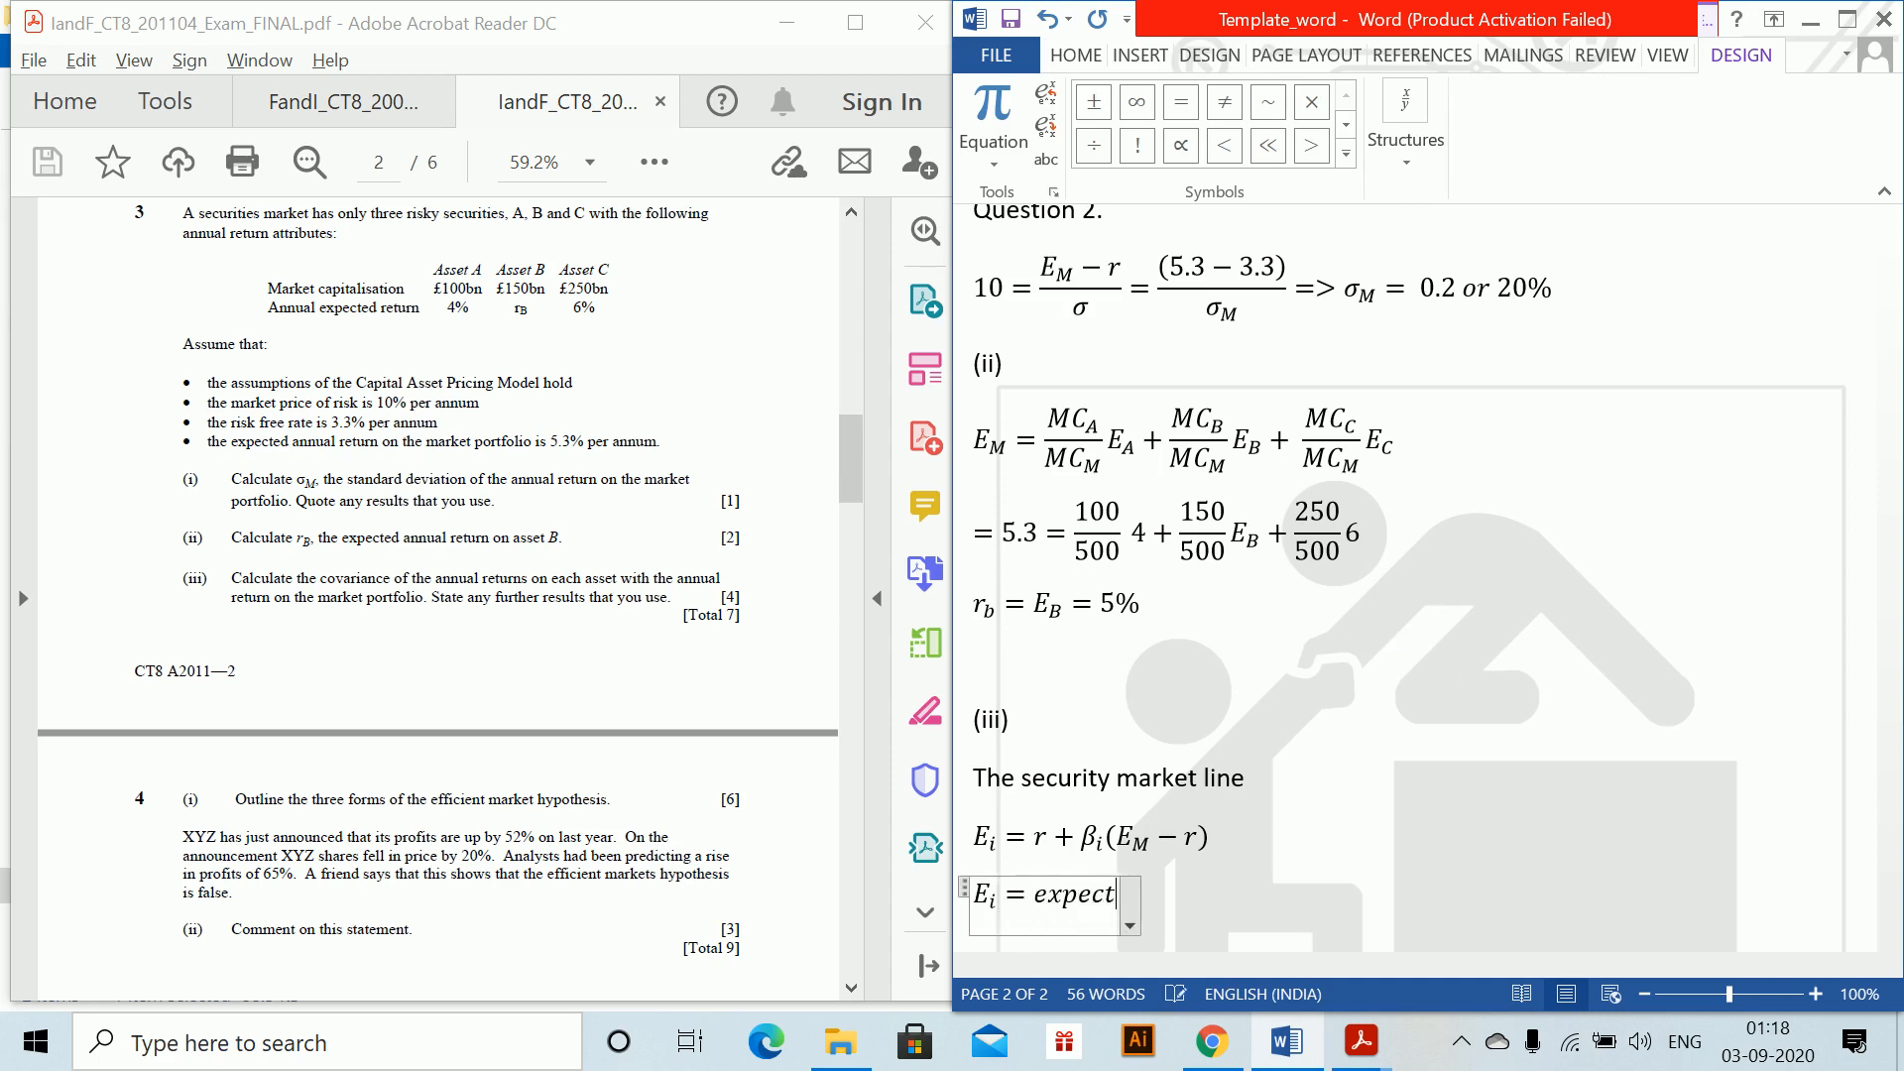
{"action": "type", "text": "ed return"}
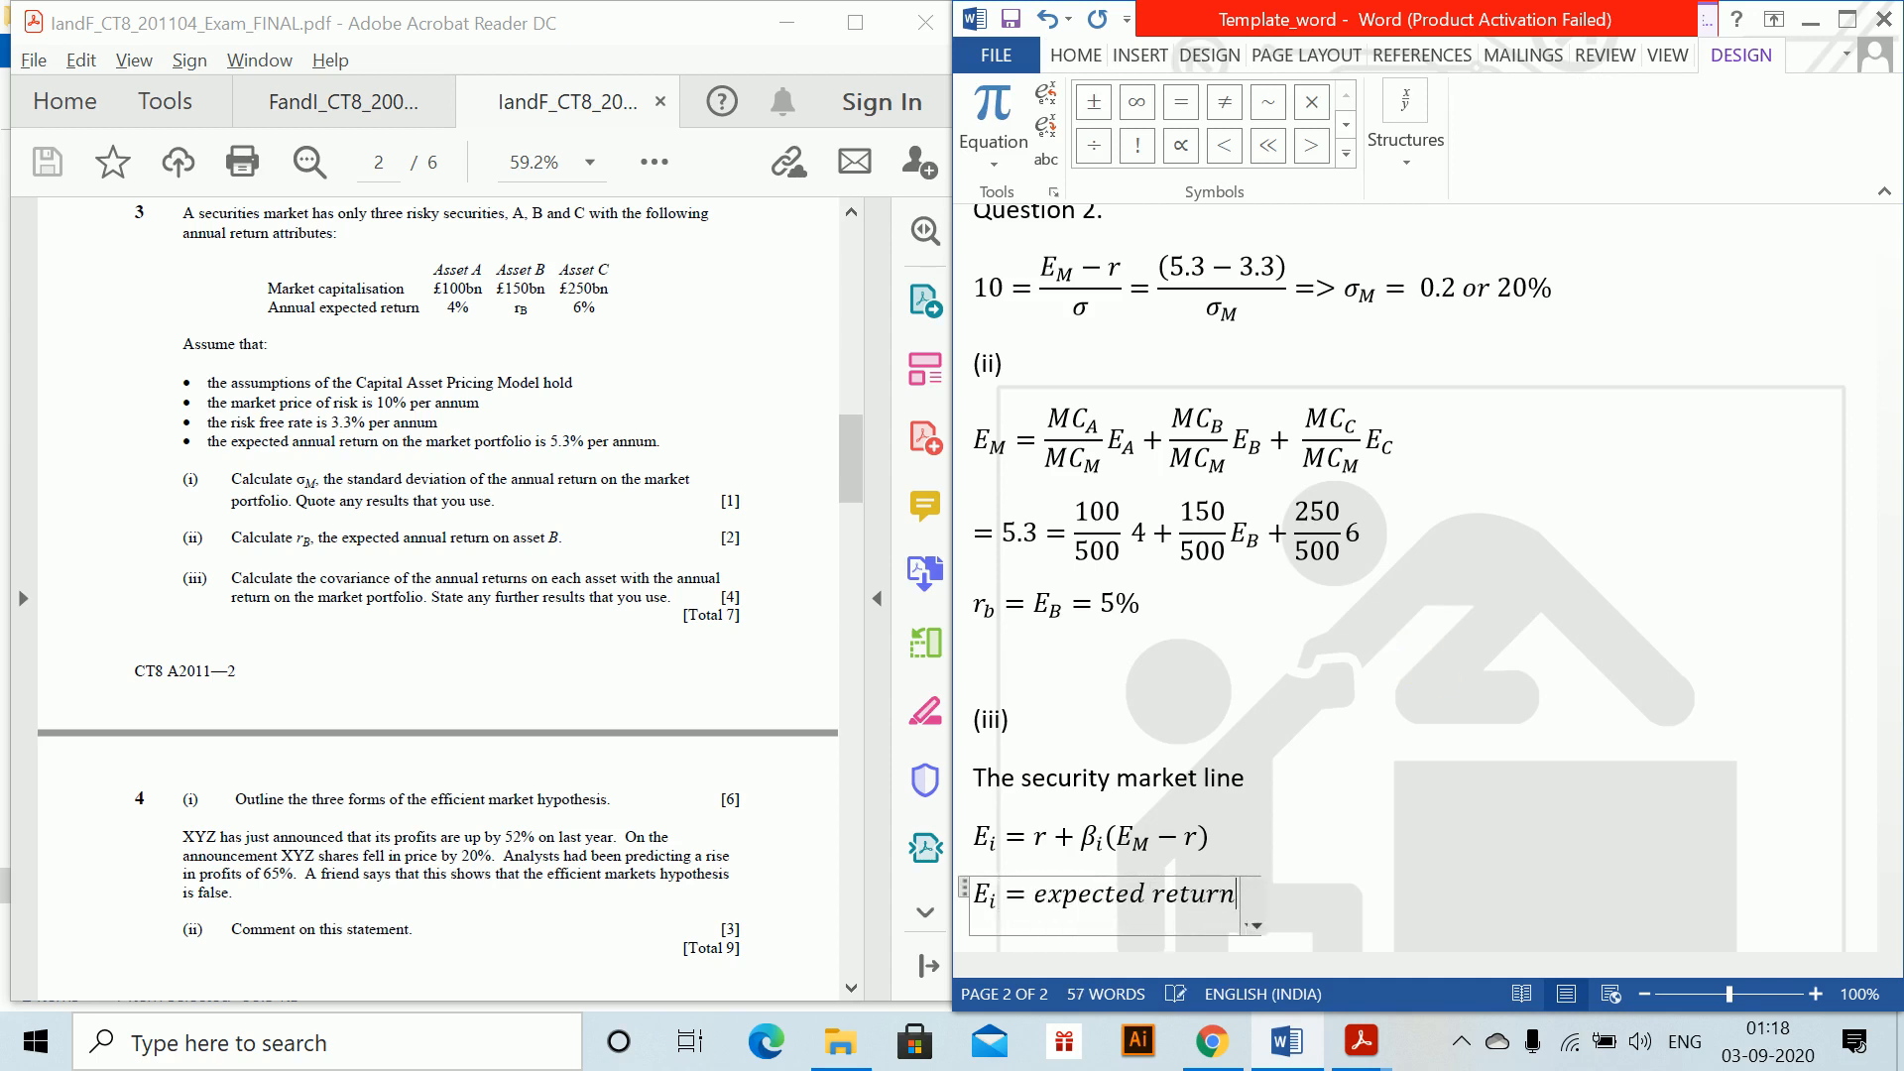
{"action": "type", "text": " on asset"}
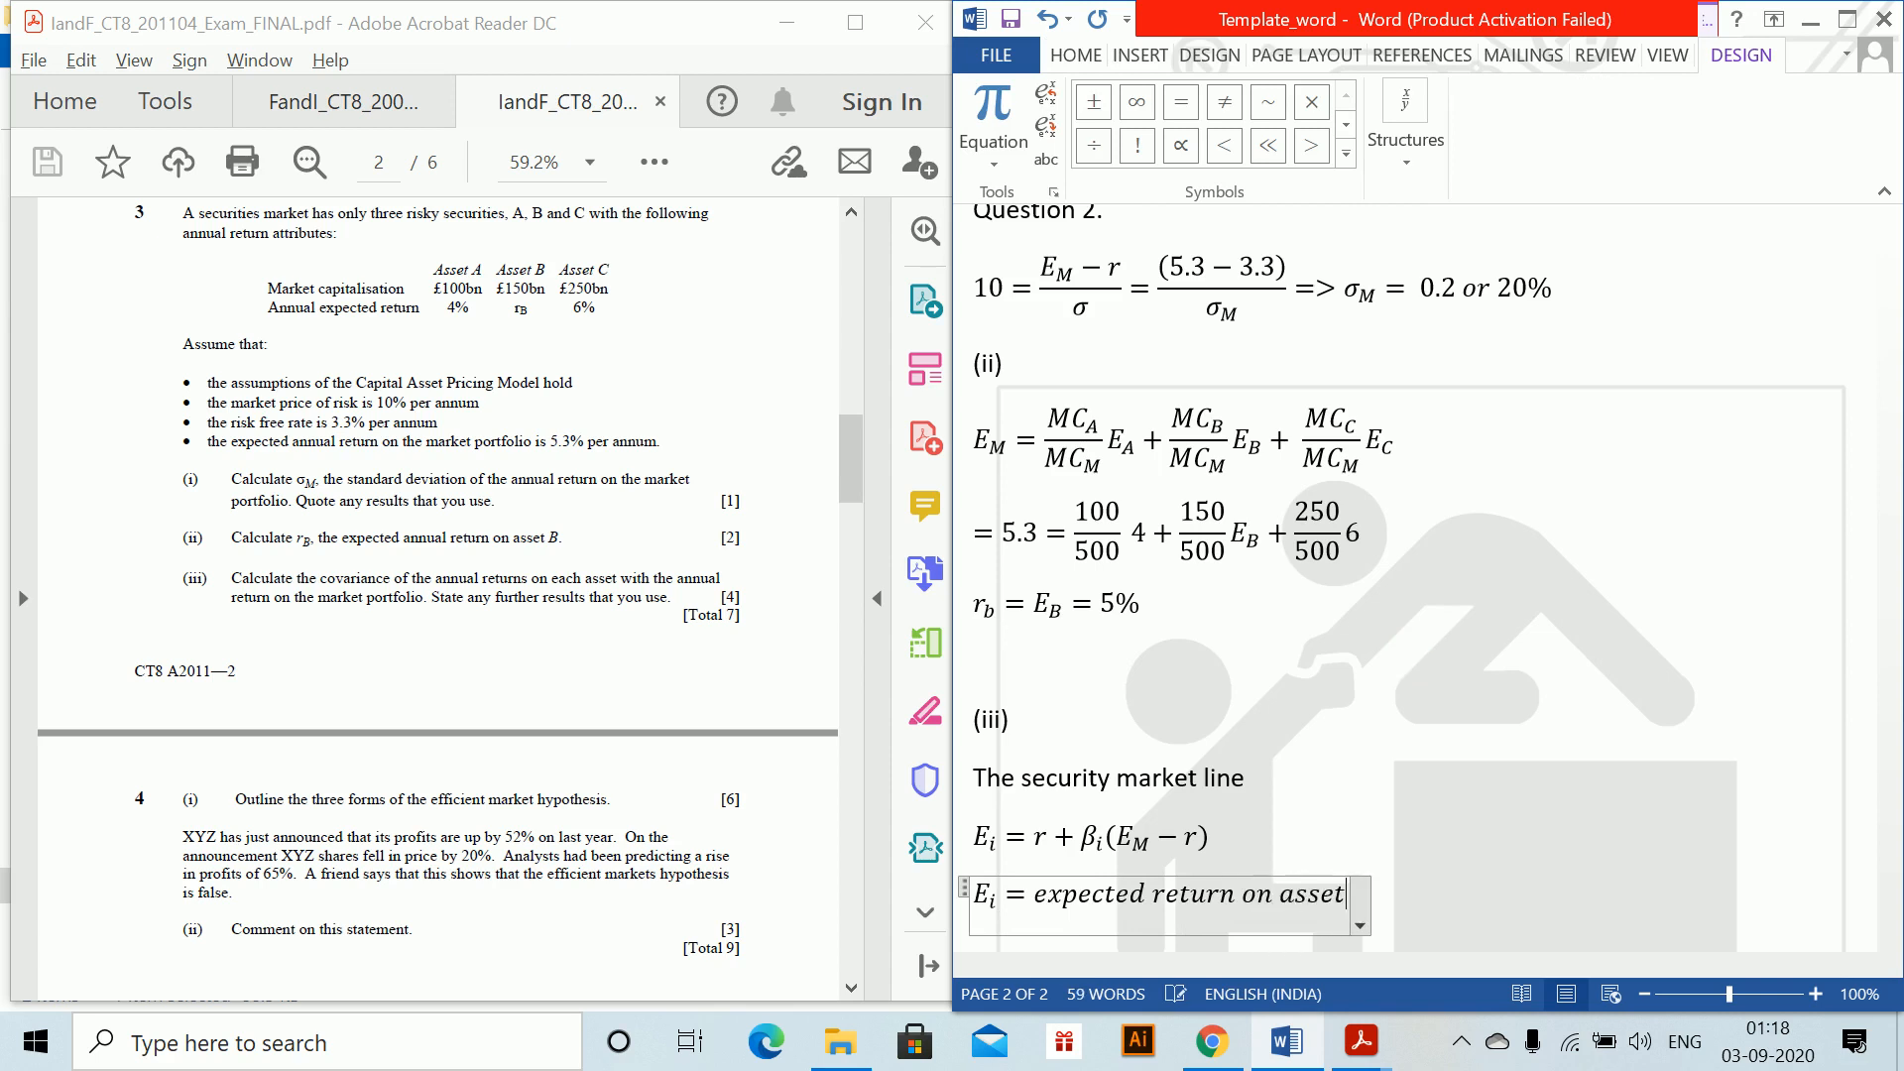
{"action": "type", "text": " i"}
{"action": "key", "text": "Return"}
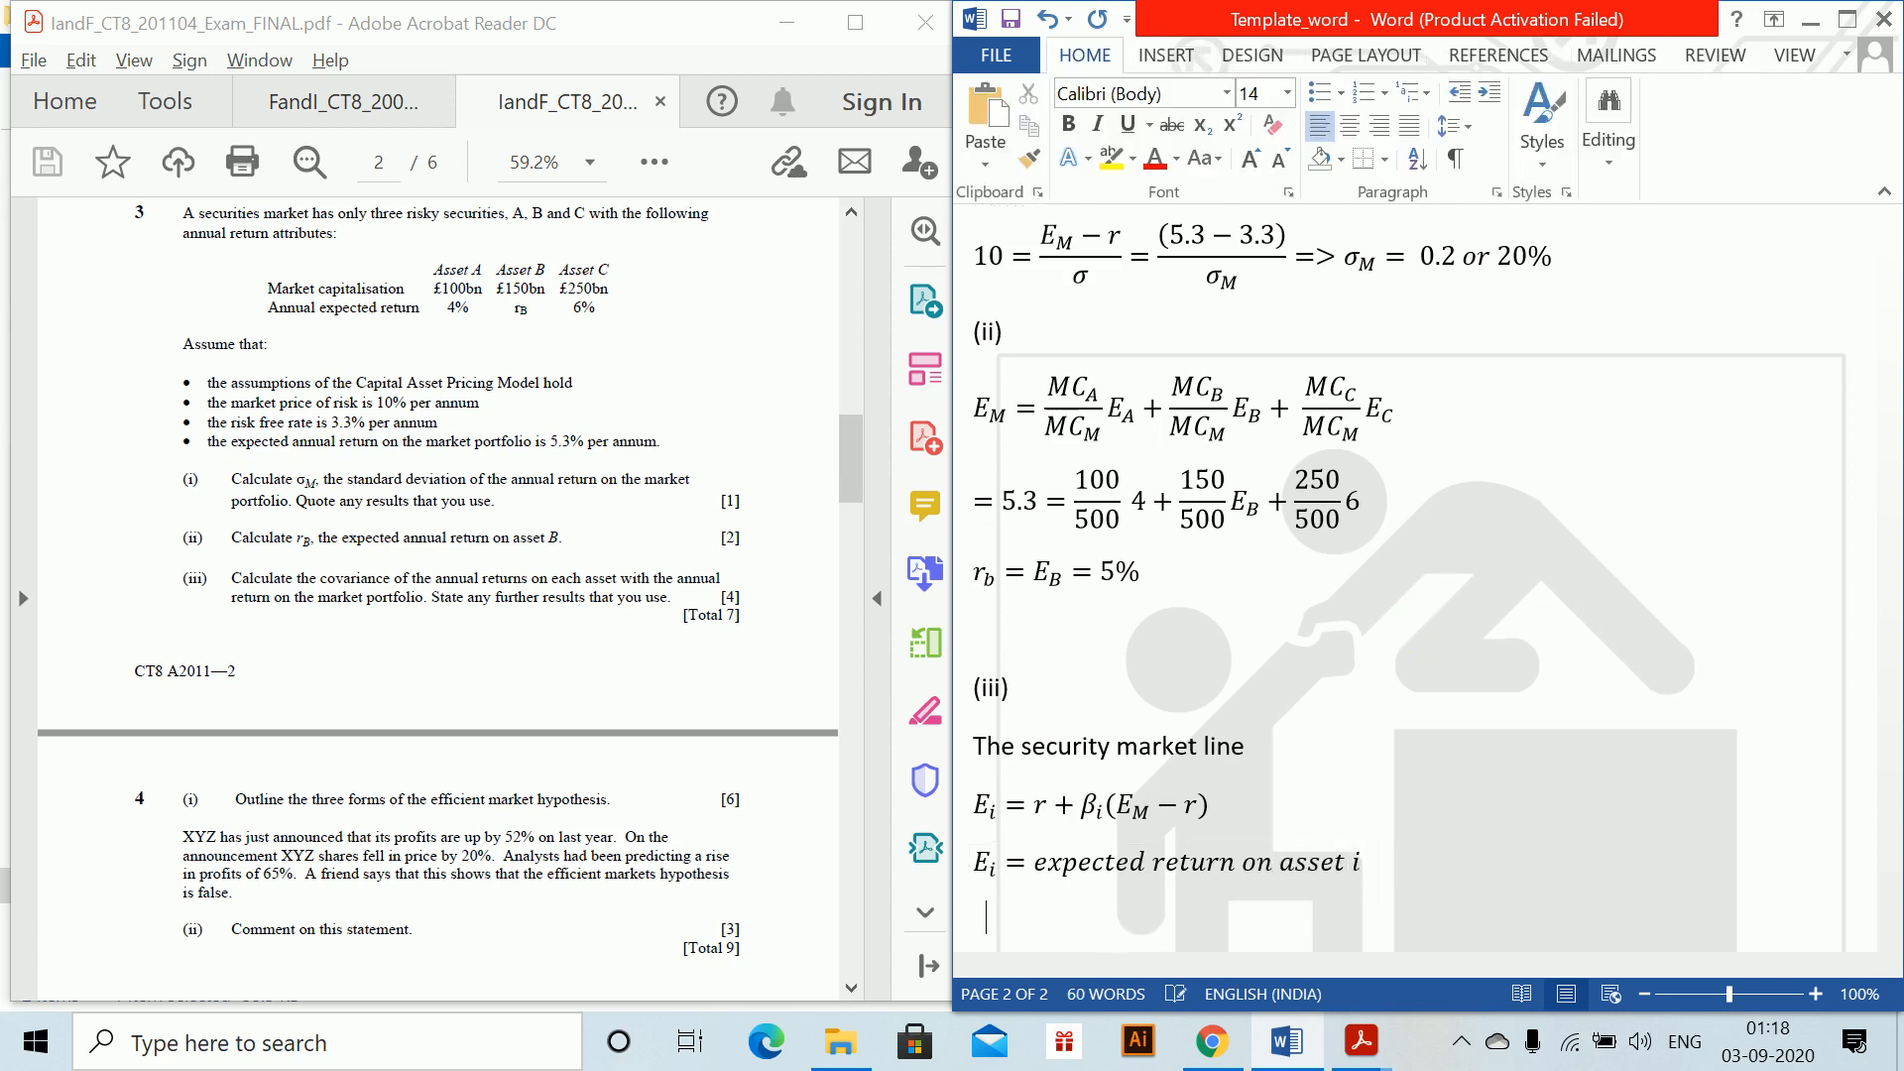
Define the market return term in a new equation reading "E_M = expected return on the market".
{"action": "key", "text": "alt+equal"}
{"action": "type", "text": "E"}
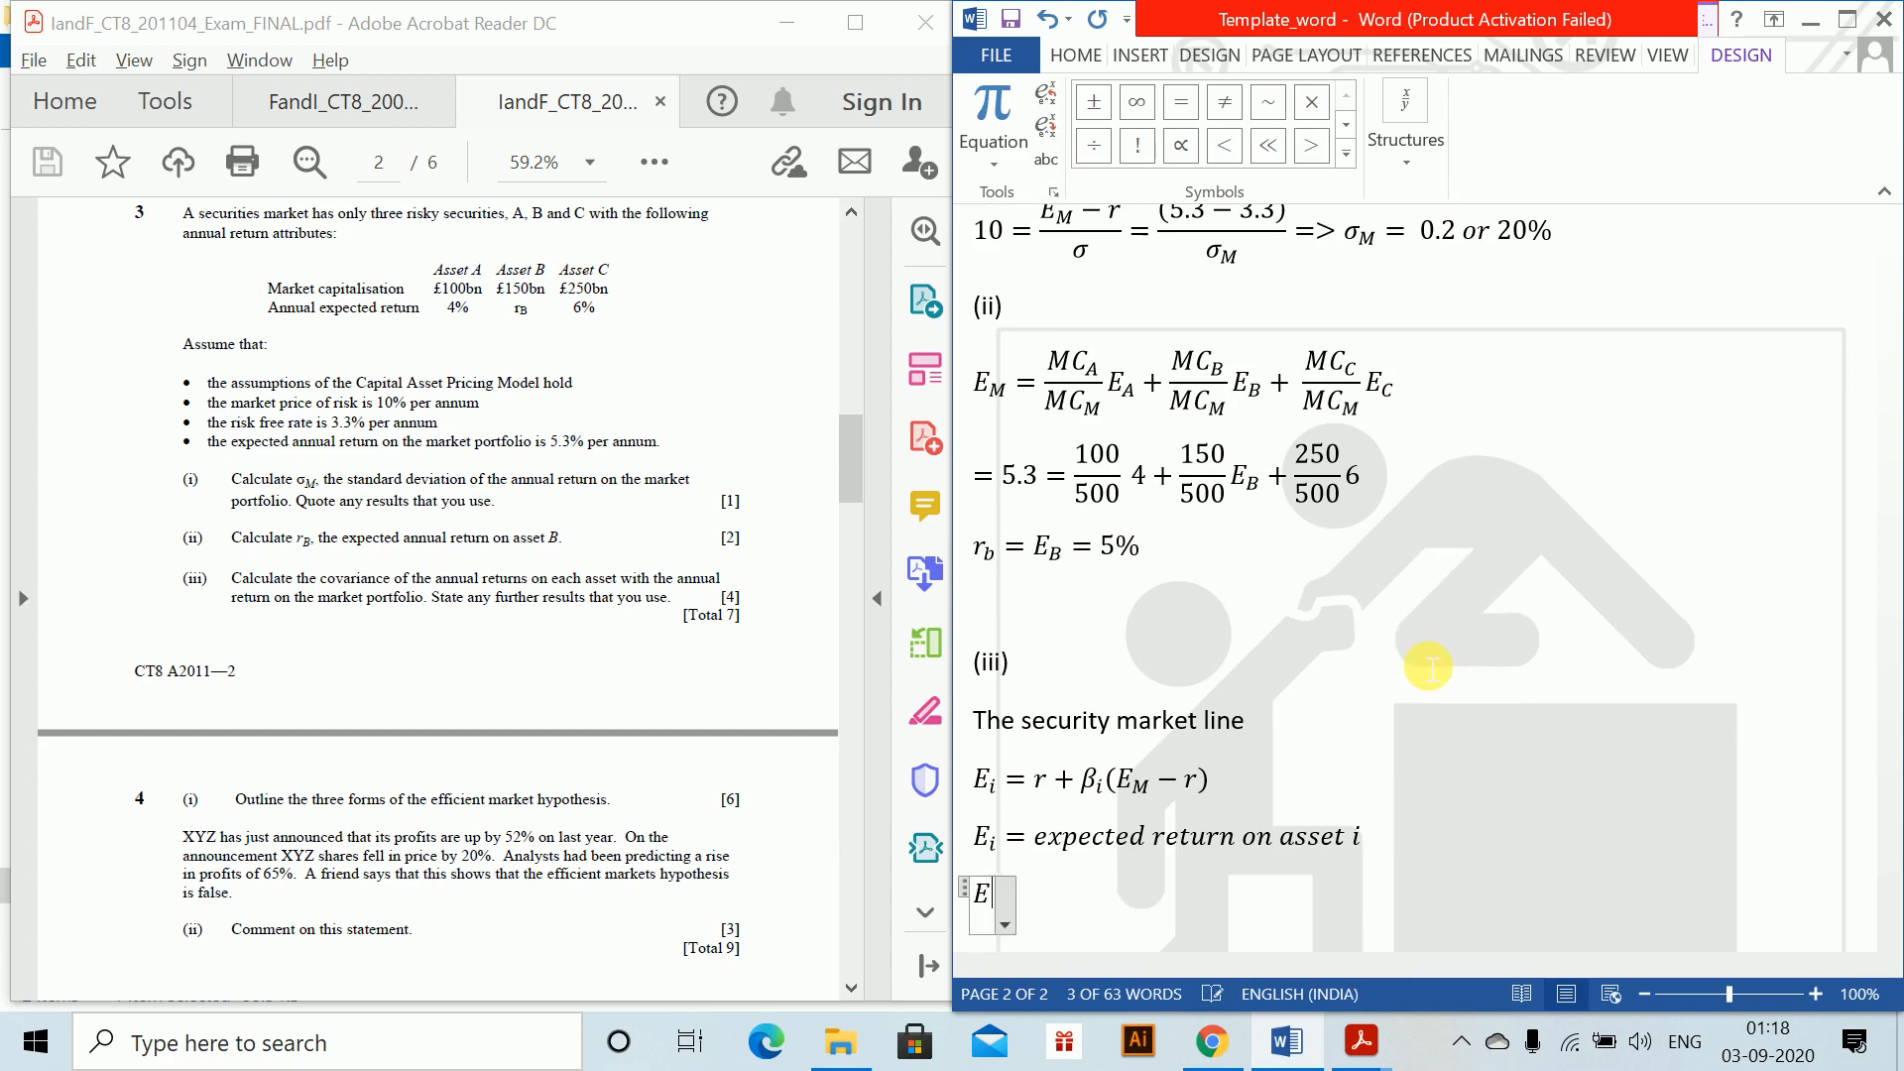
{"action": "type", "text": "_M = "}
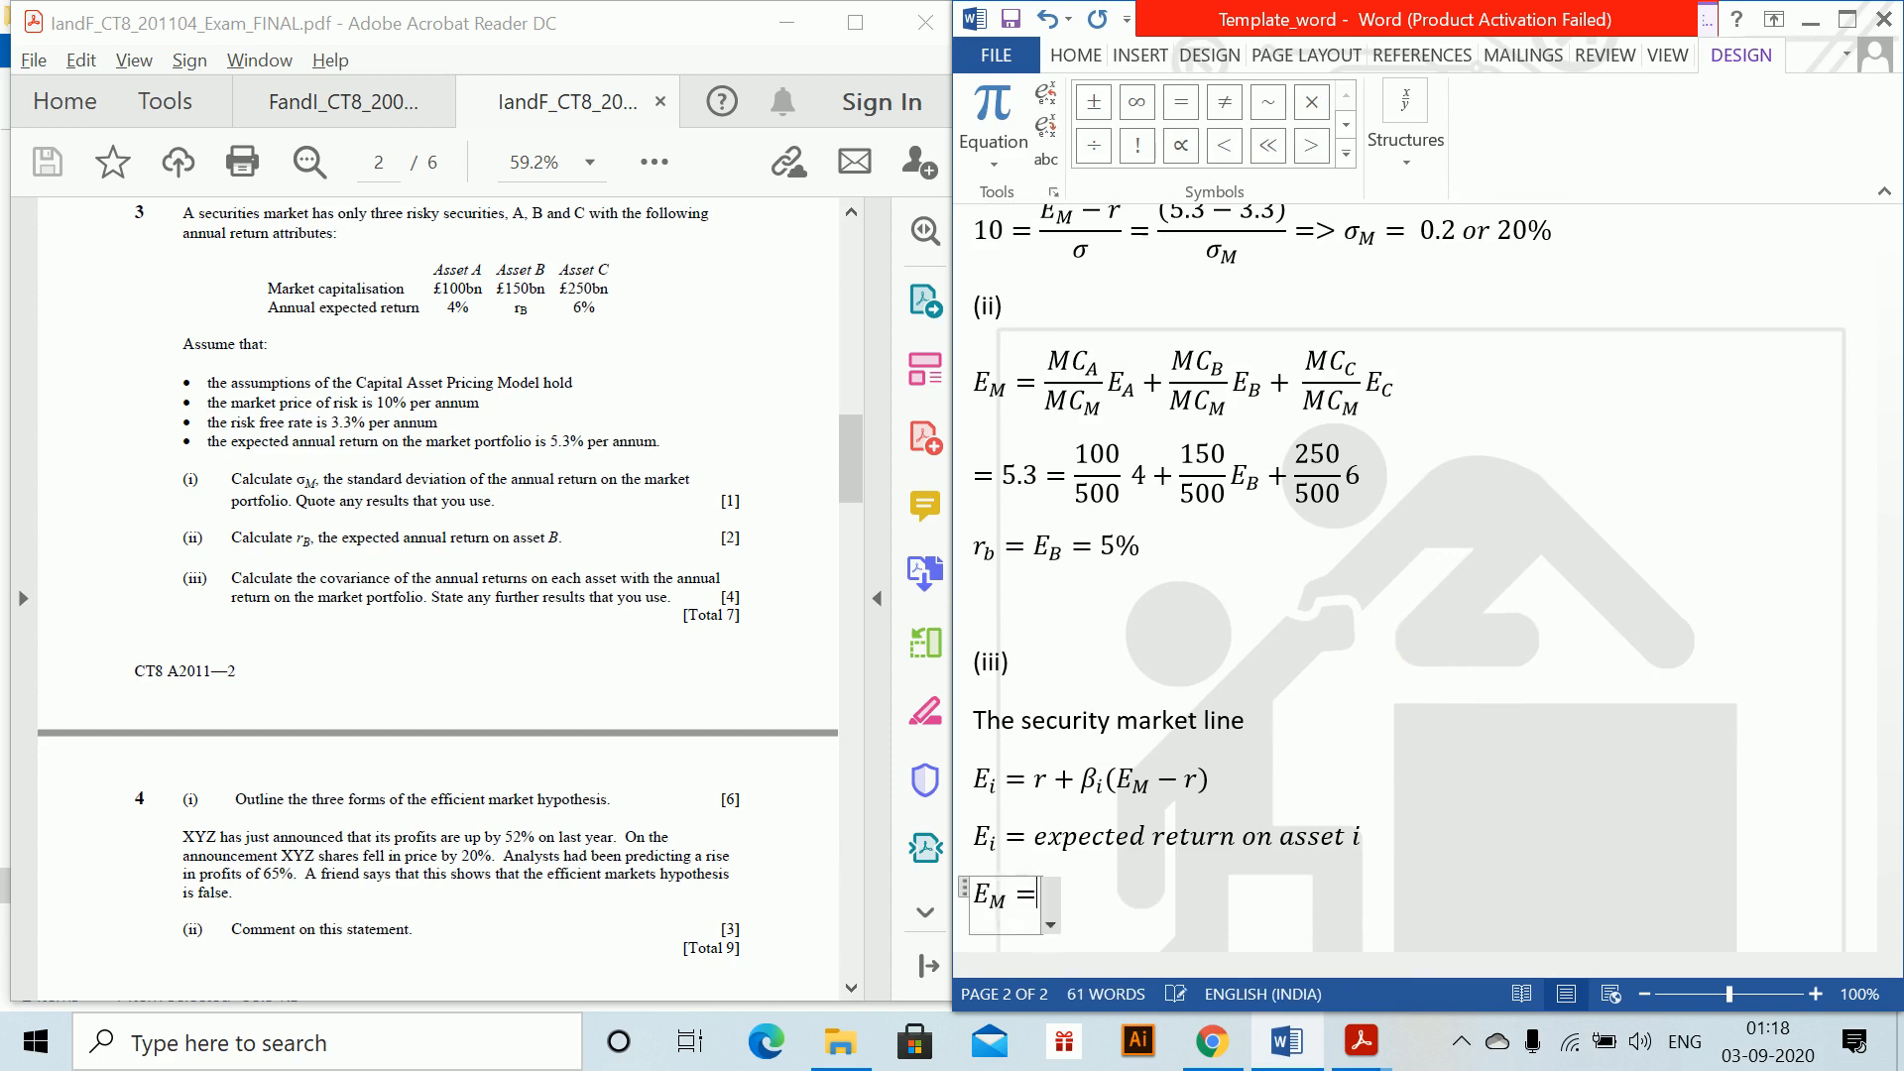
{"action": "type", "text": "expect"}
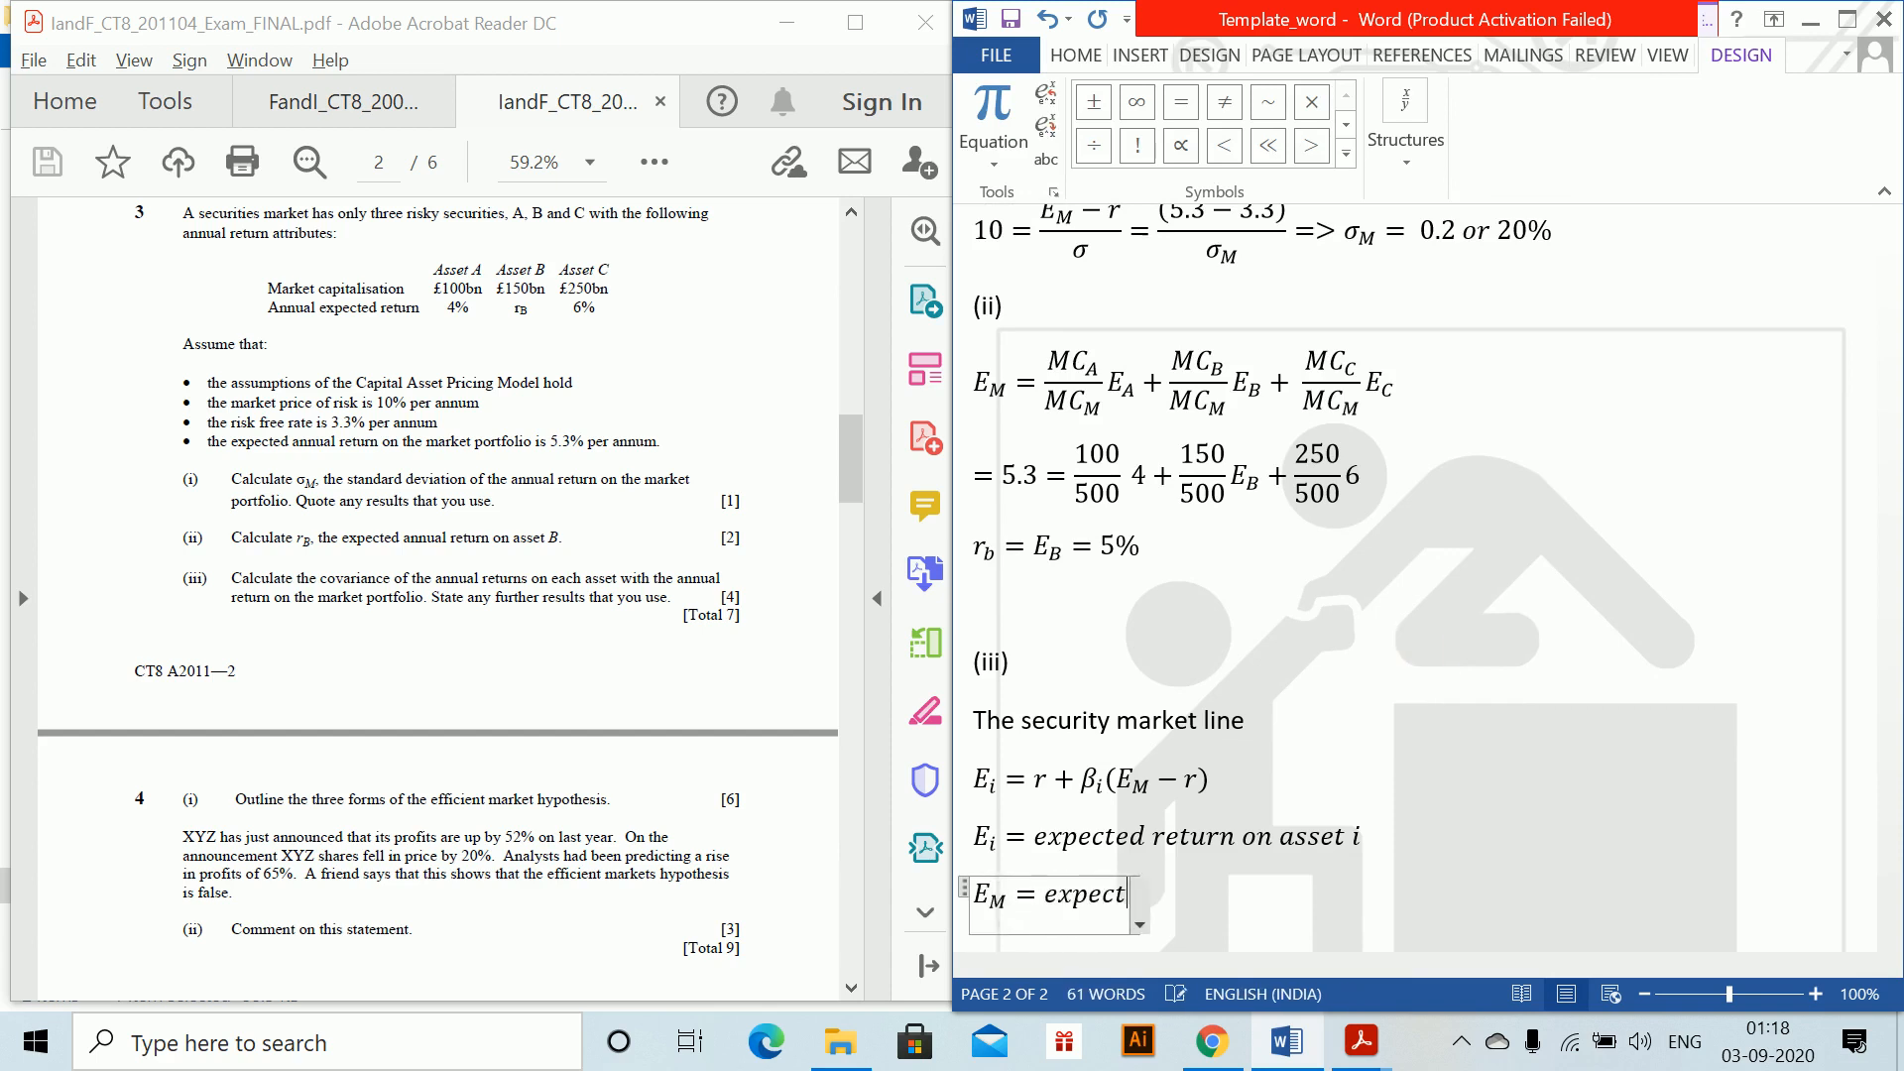
{"action": "type", "text": "ed re"}
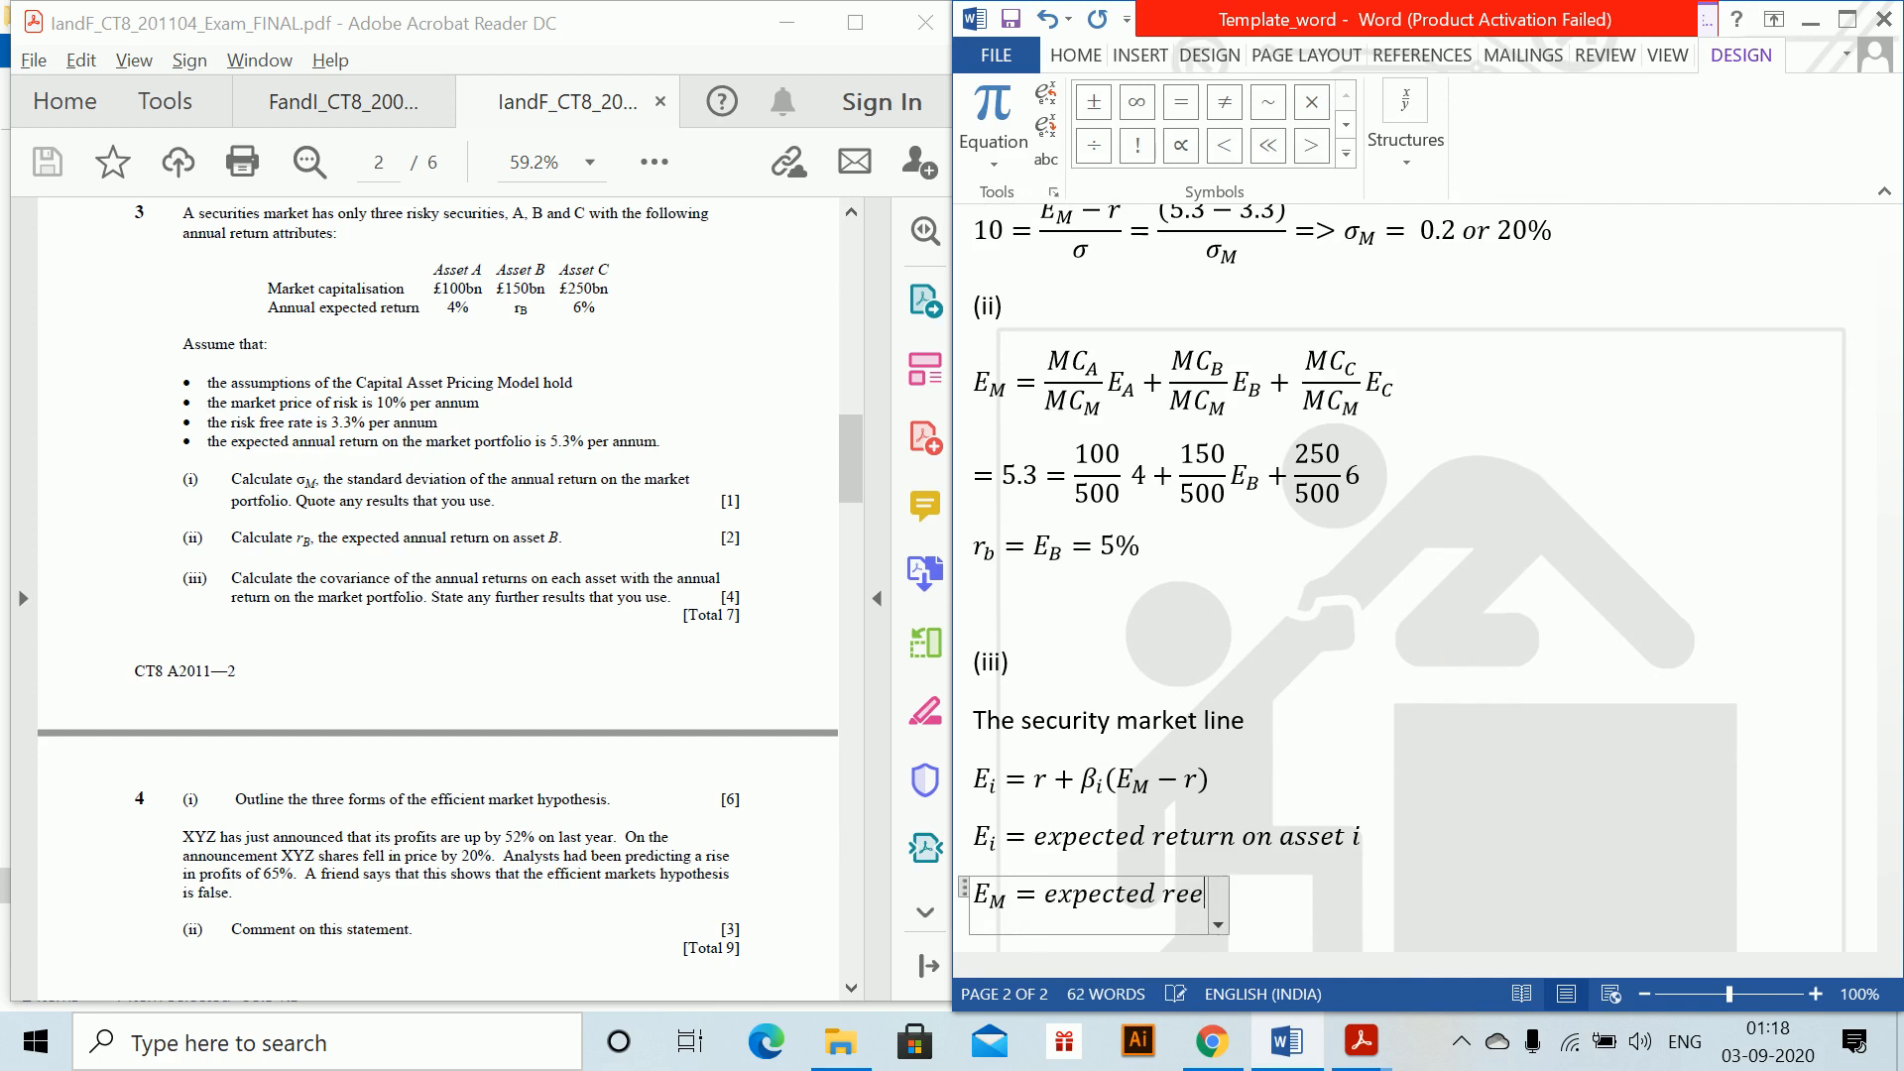
{"action": "type", "text": "turn on "}
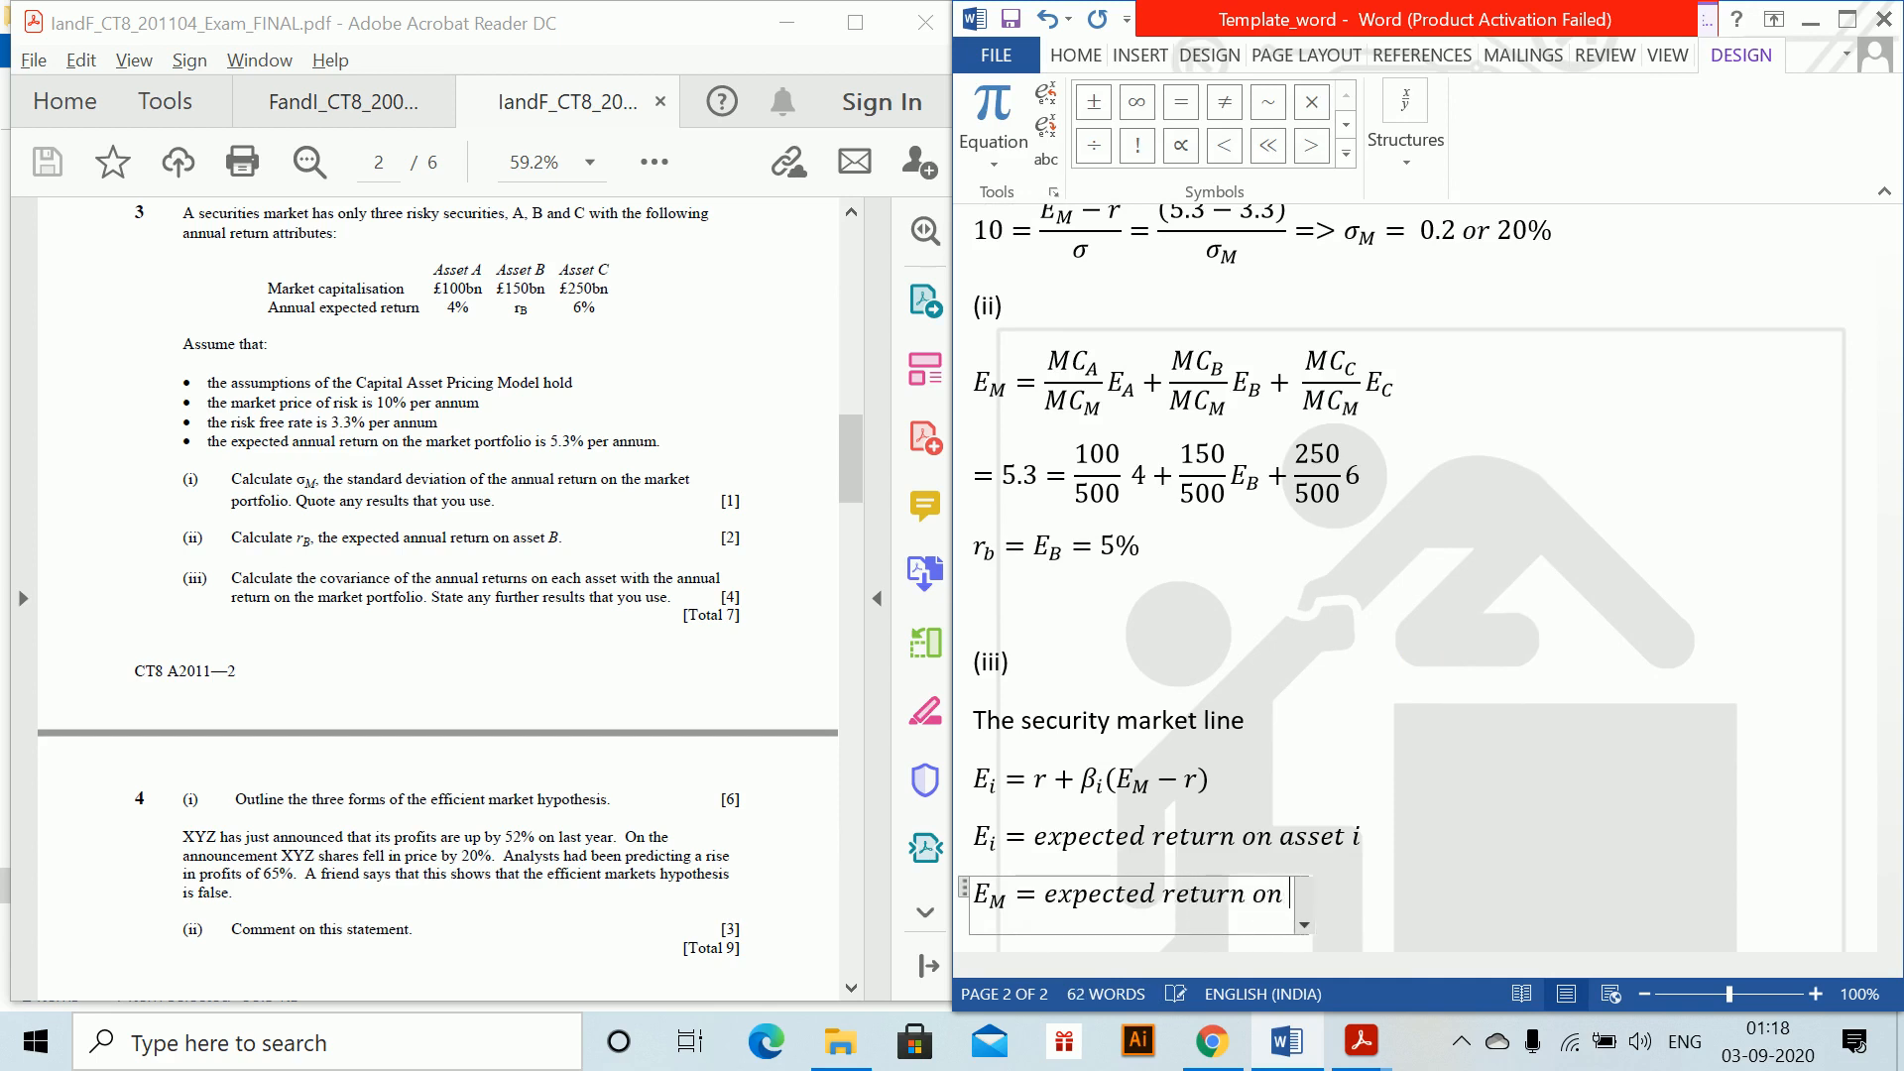
{"action": "type", "text": "the market"}
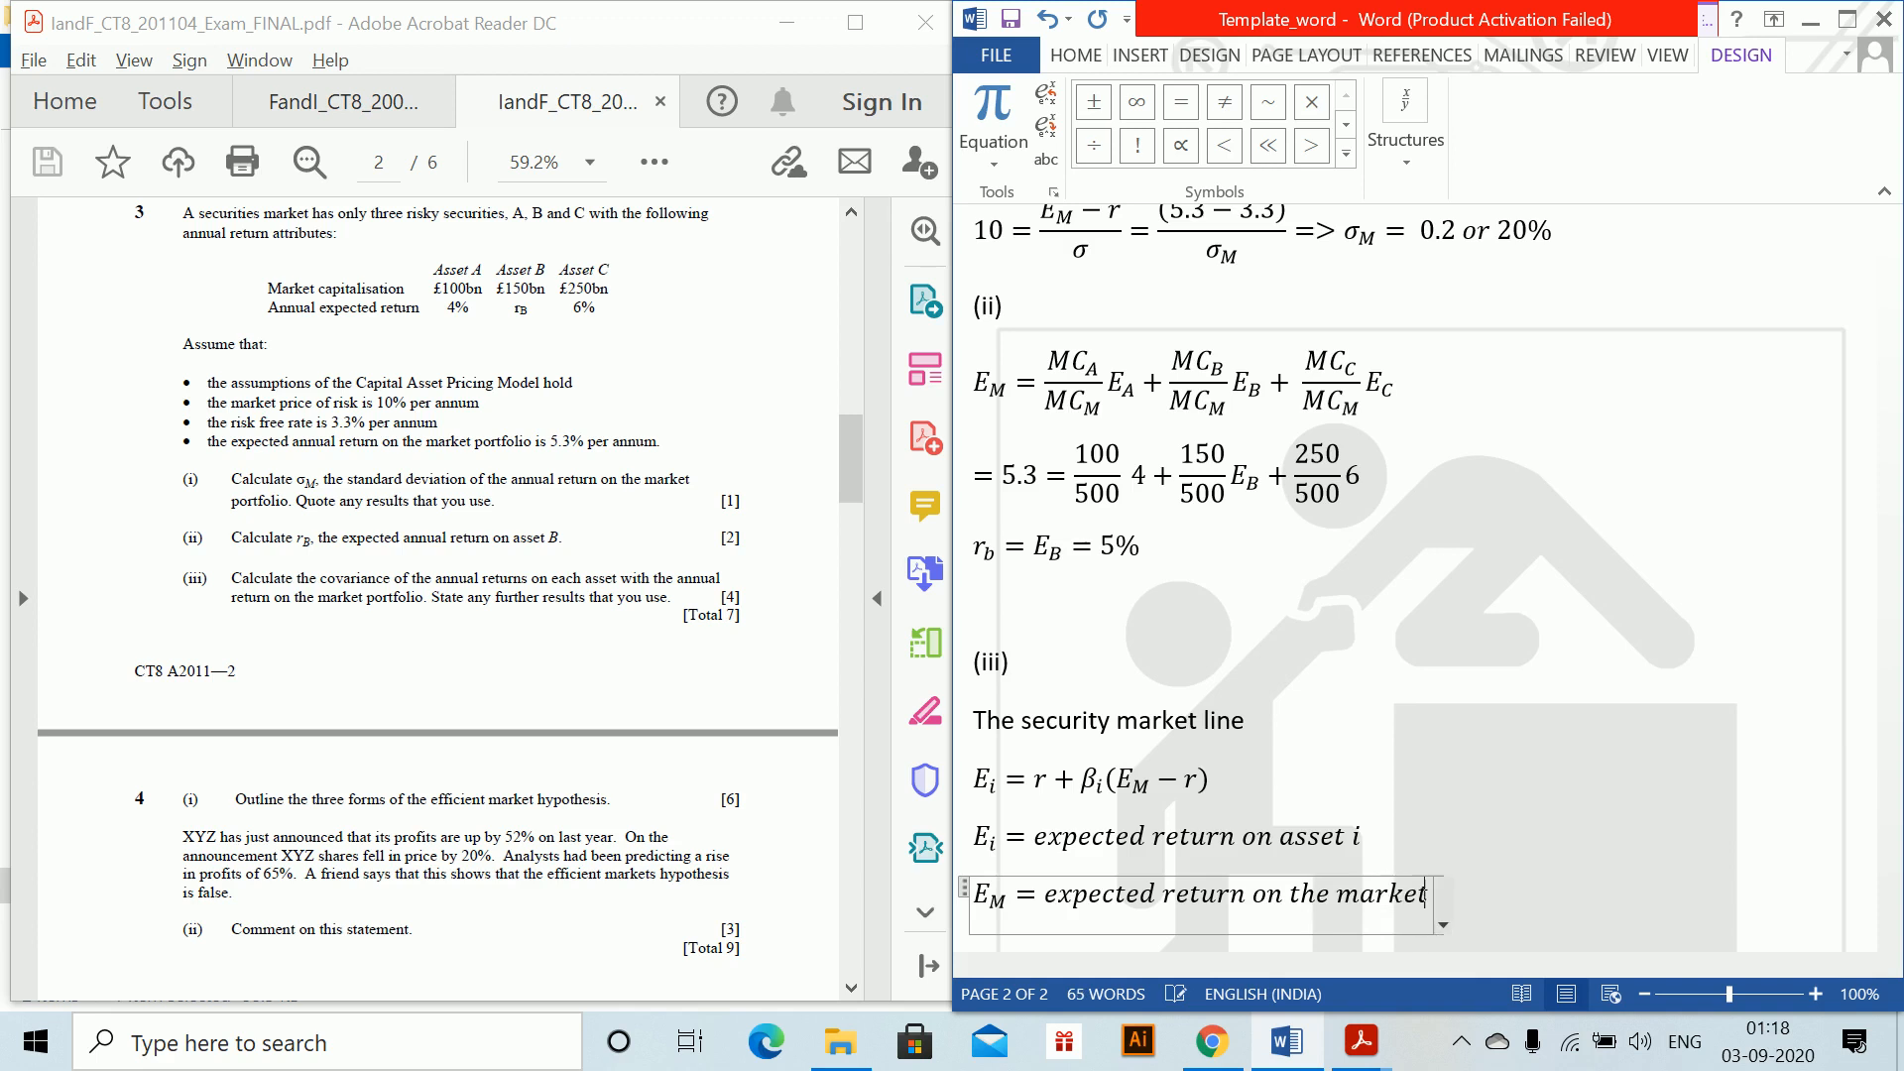
{"action": "key", "text": "Right"}
{"action": "key", "text": "Return"}
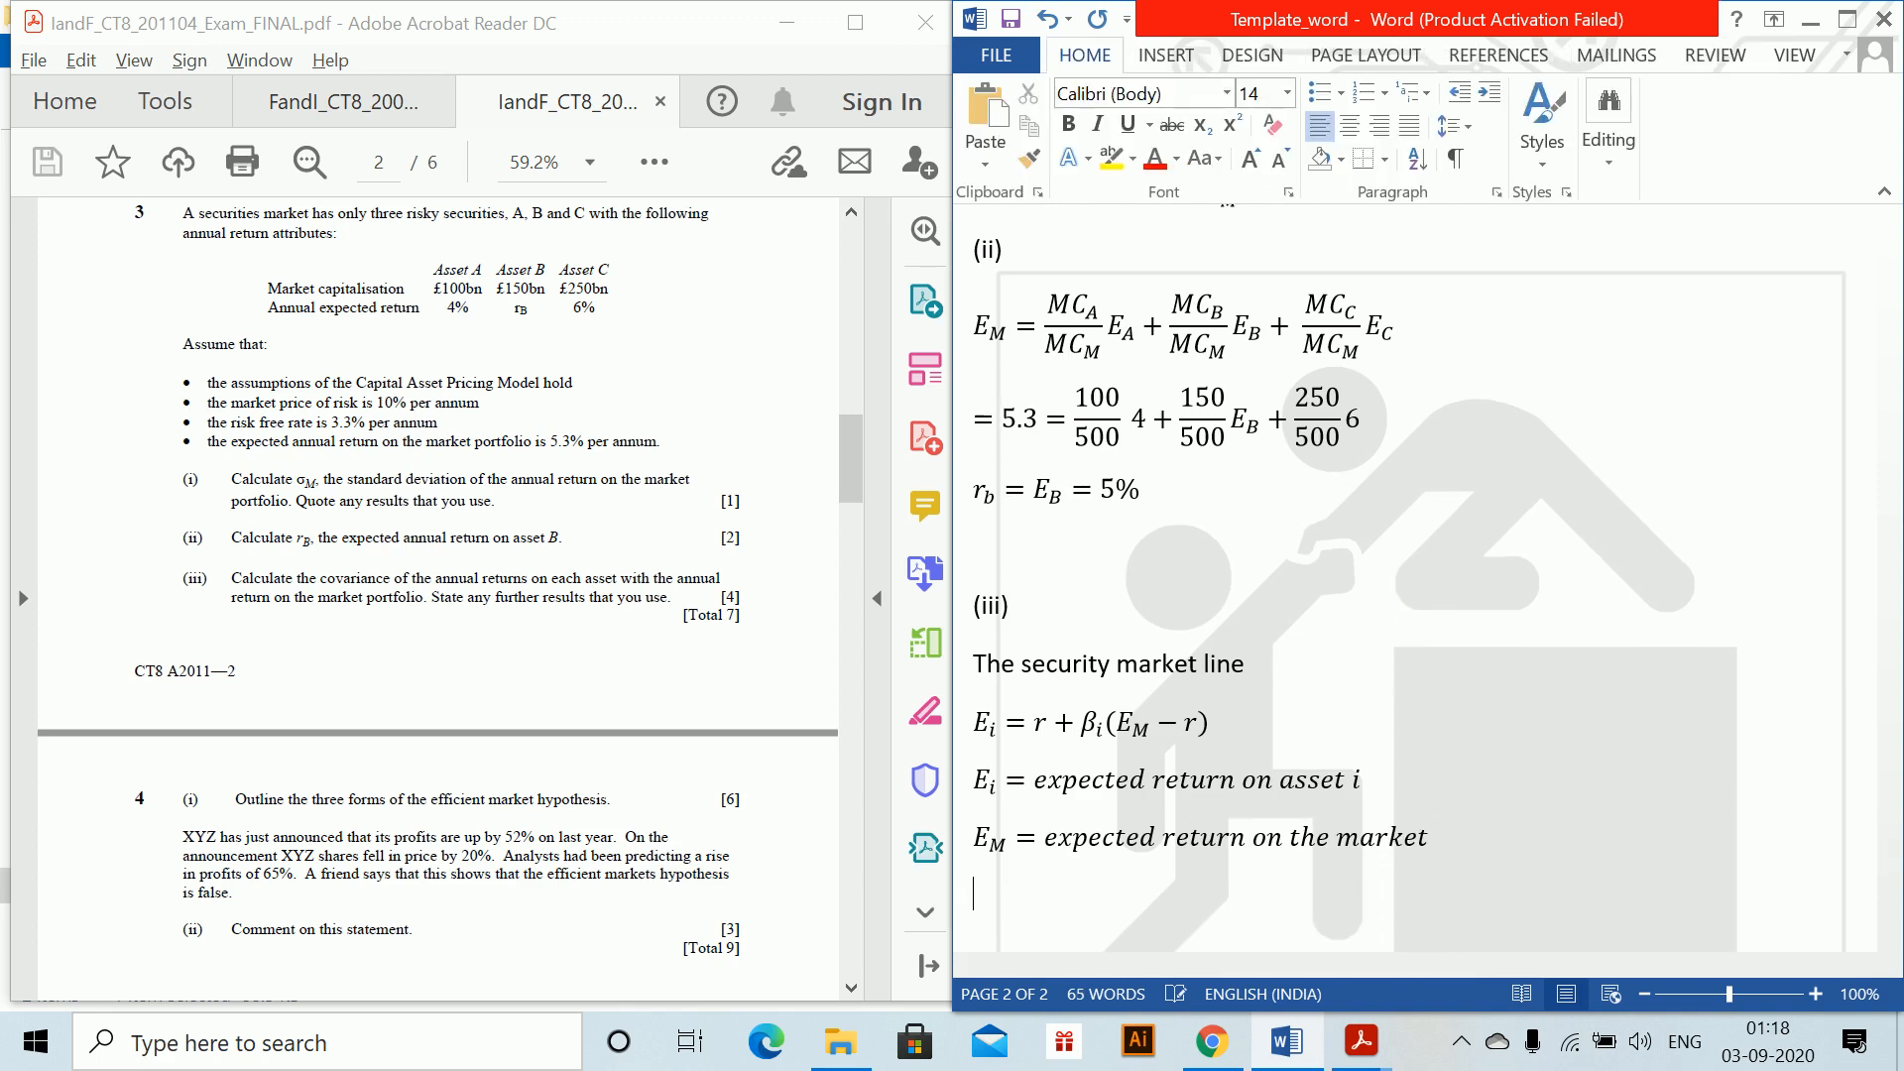
Add a new equation line defining "r = risk free rate".
{"action": "key", "text": "alt+equal"}
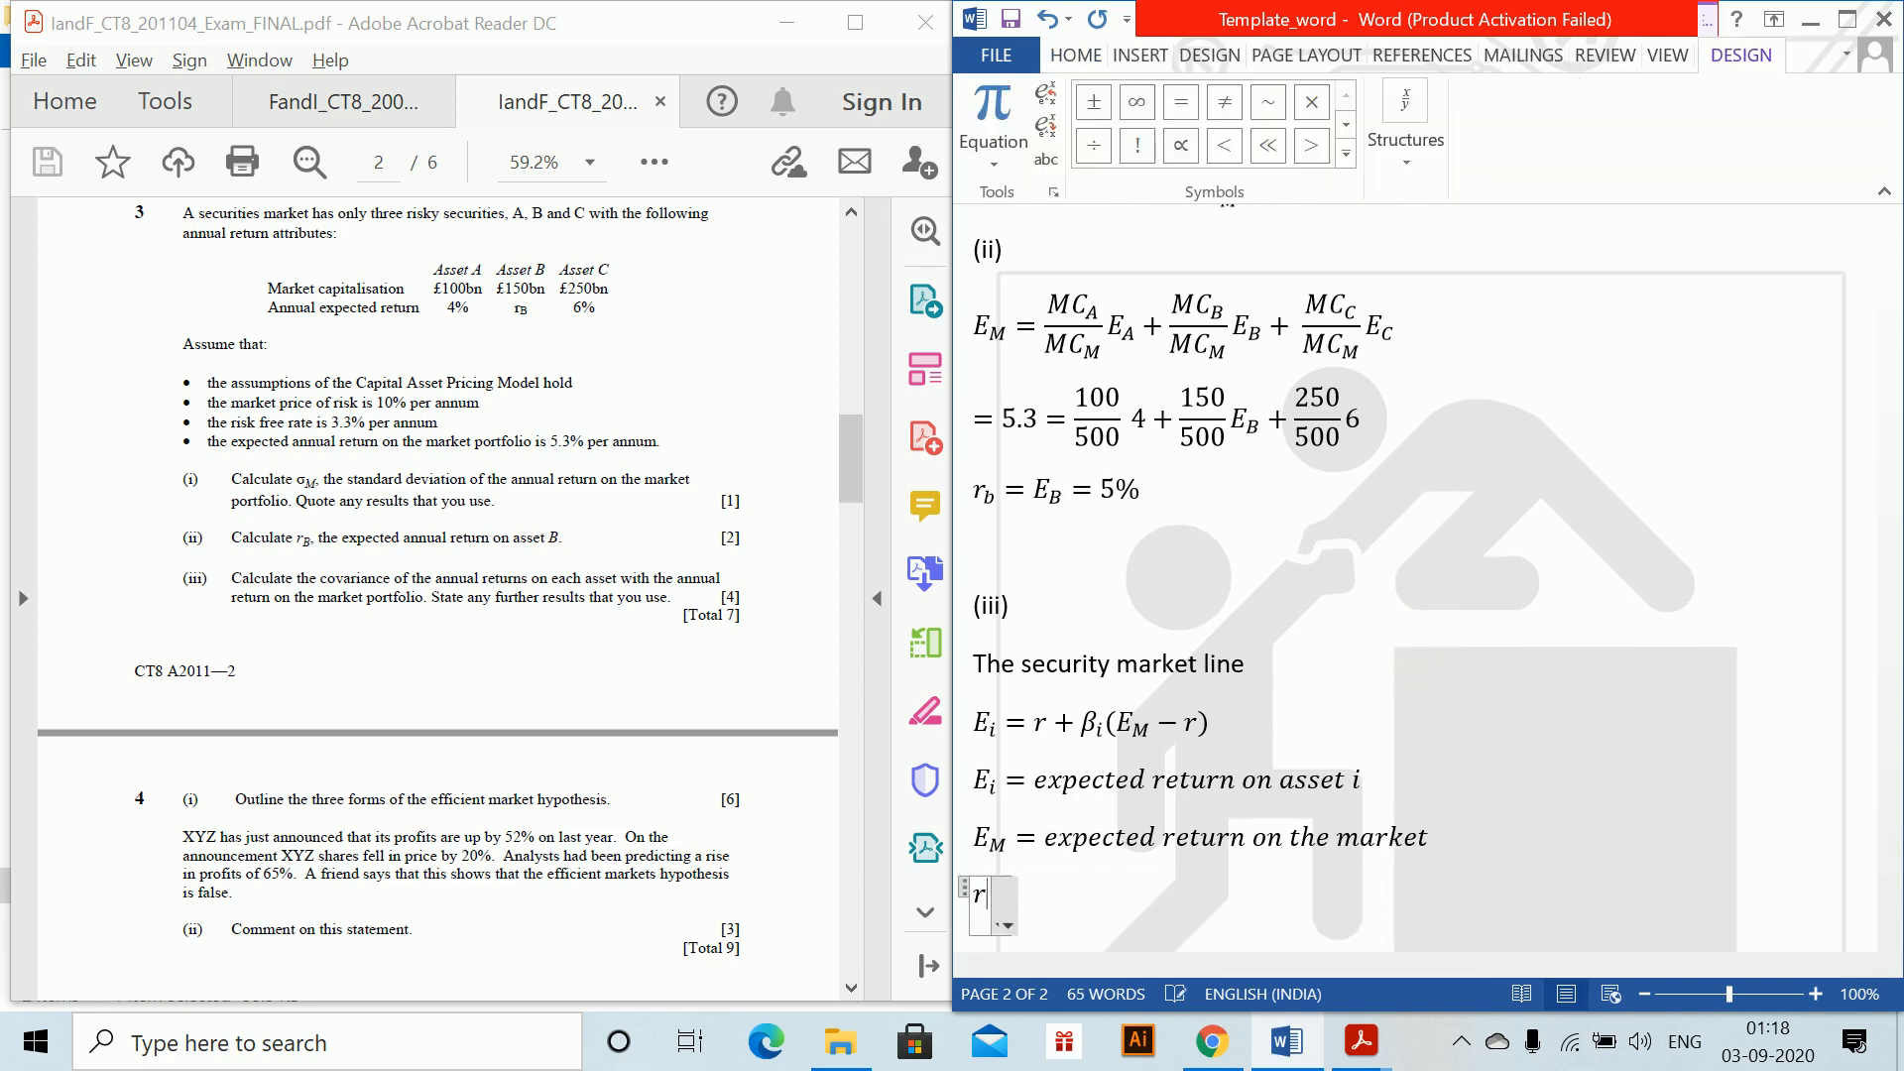
{"action": "type", "text": "r = ri"}
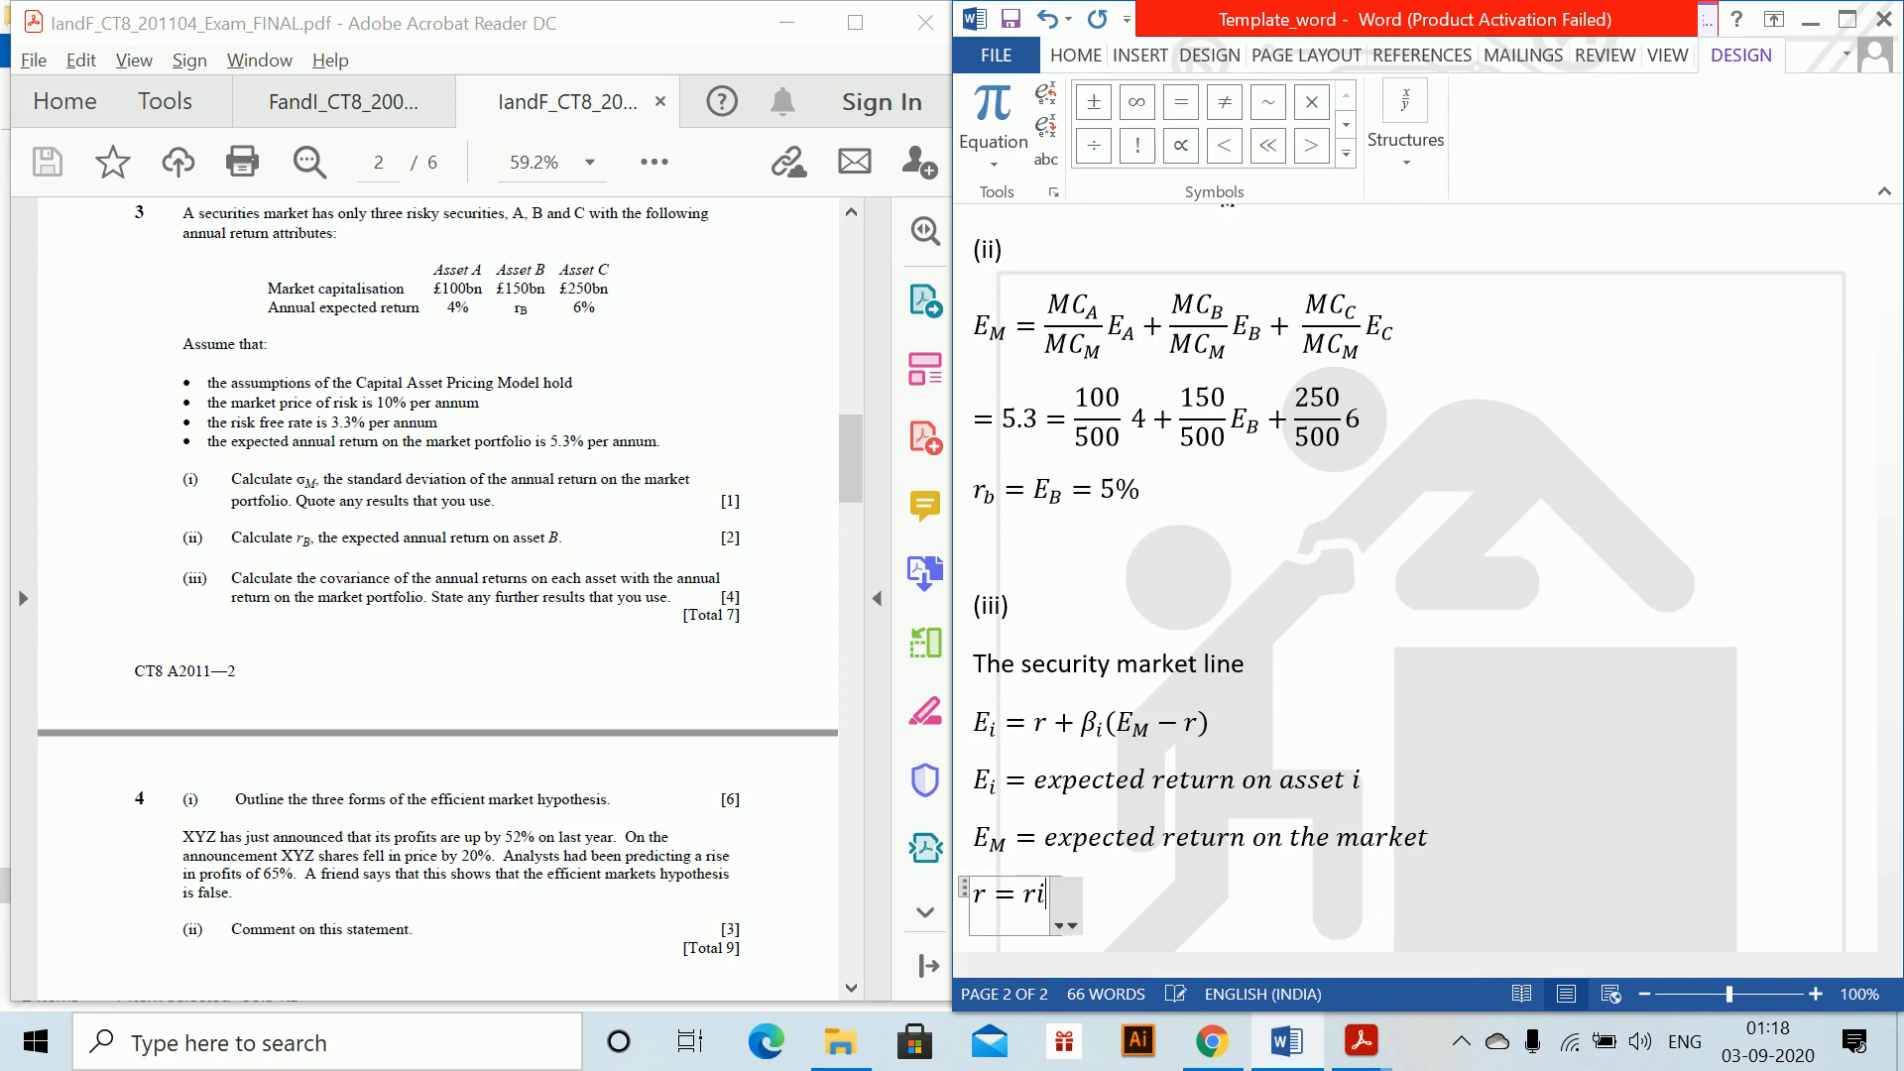
{"action": "type", "text": "sk free rate"}
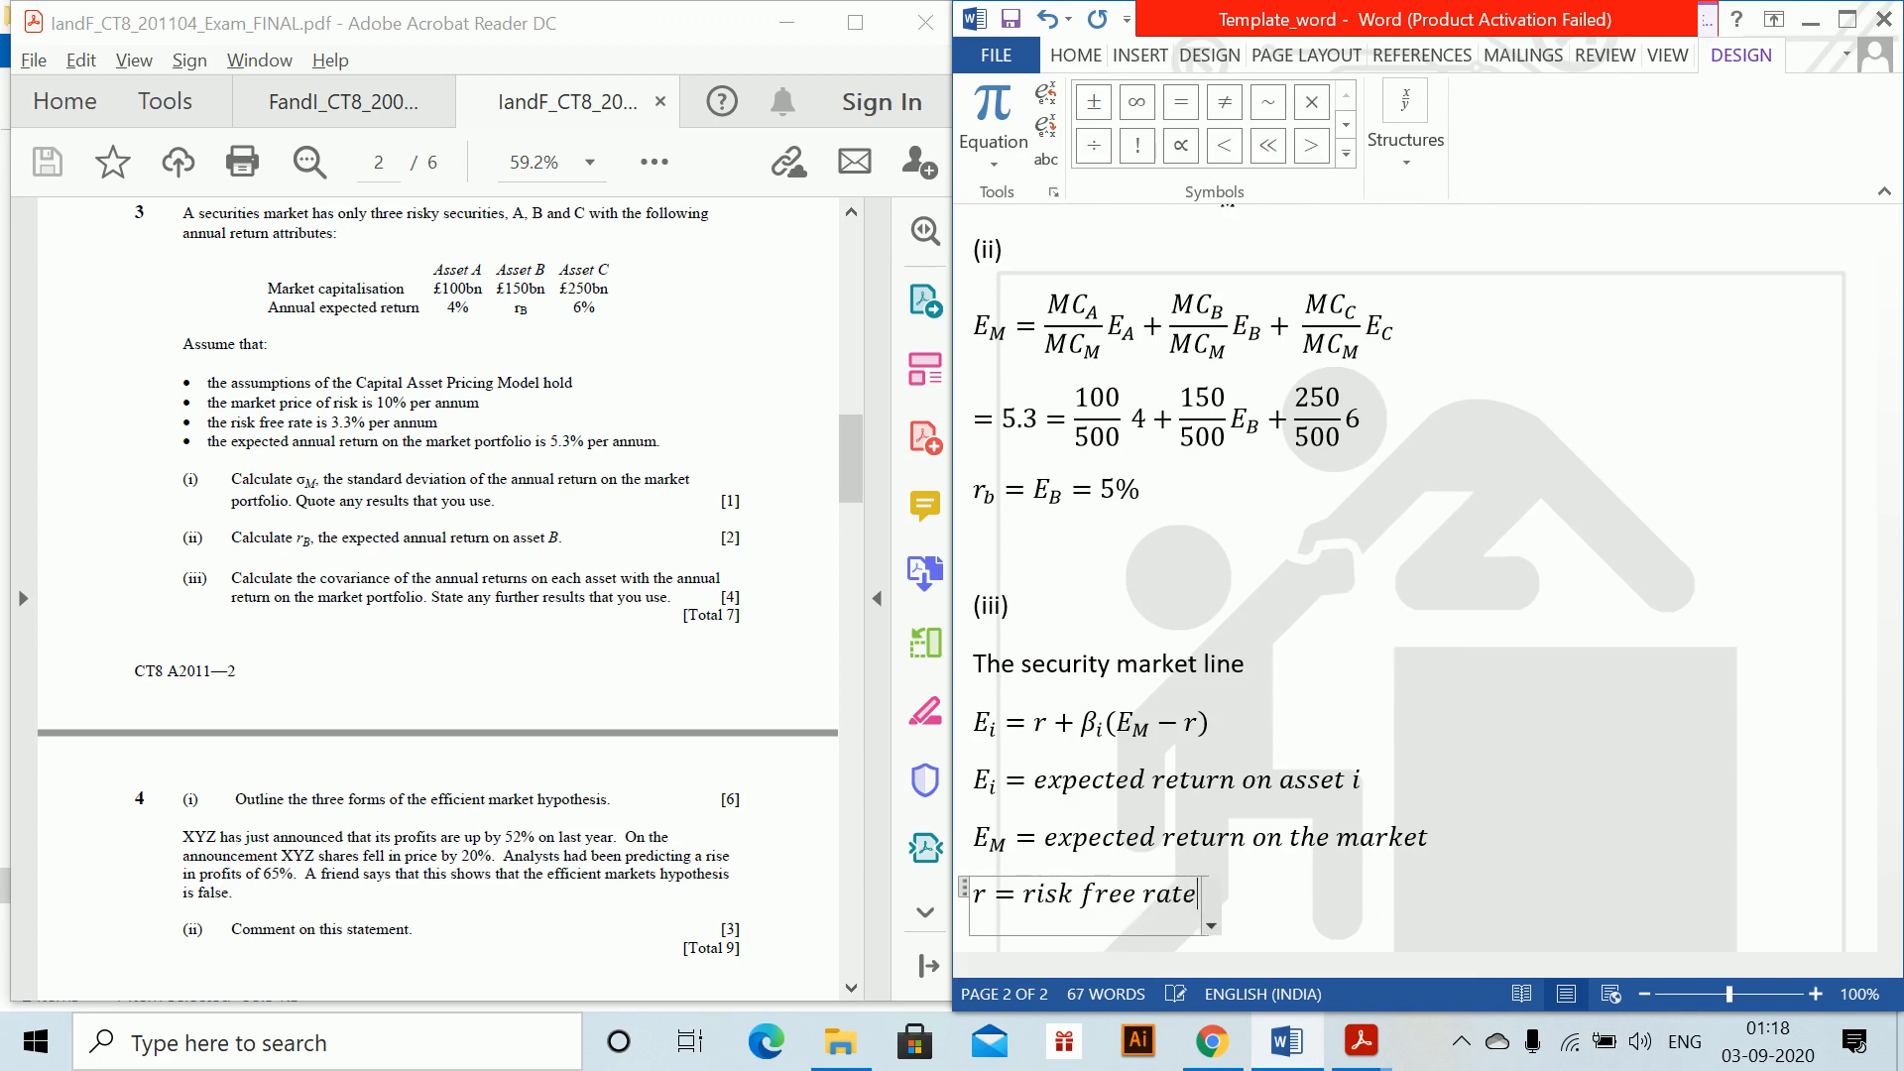
{"action": "key", "text": "Right"}
{"action": "key", "text": "Return"}
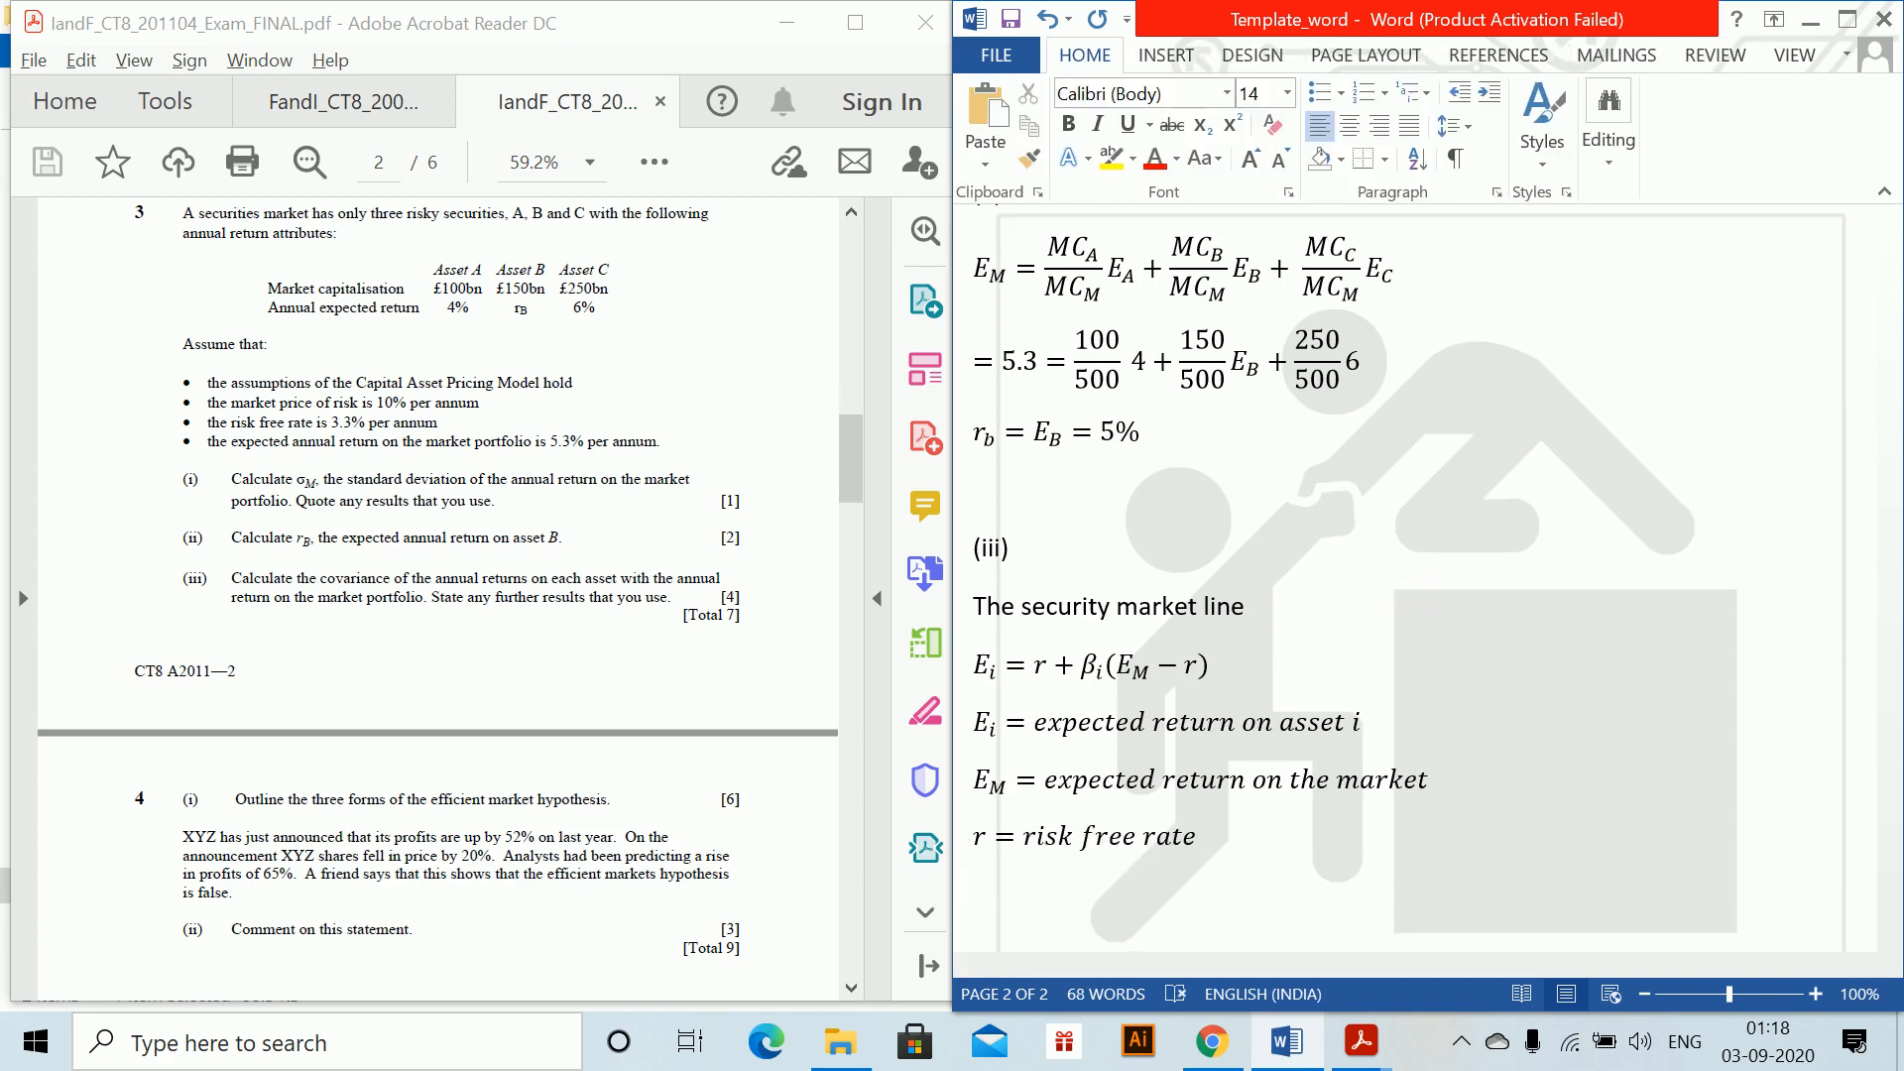
After a blank line, write "For Asset A:" and enter the equation 4 = 3.3 + β_A(5.3 − 3.3) below it.
{"action": "key", "text": "Return"}
{"action": "key", "text": "Return"}
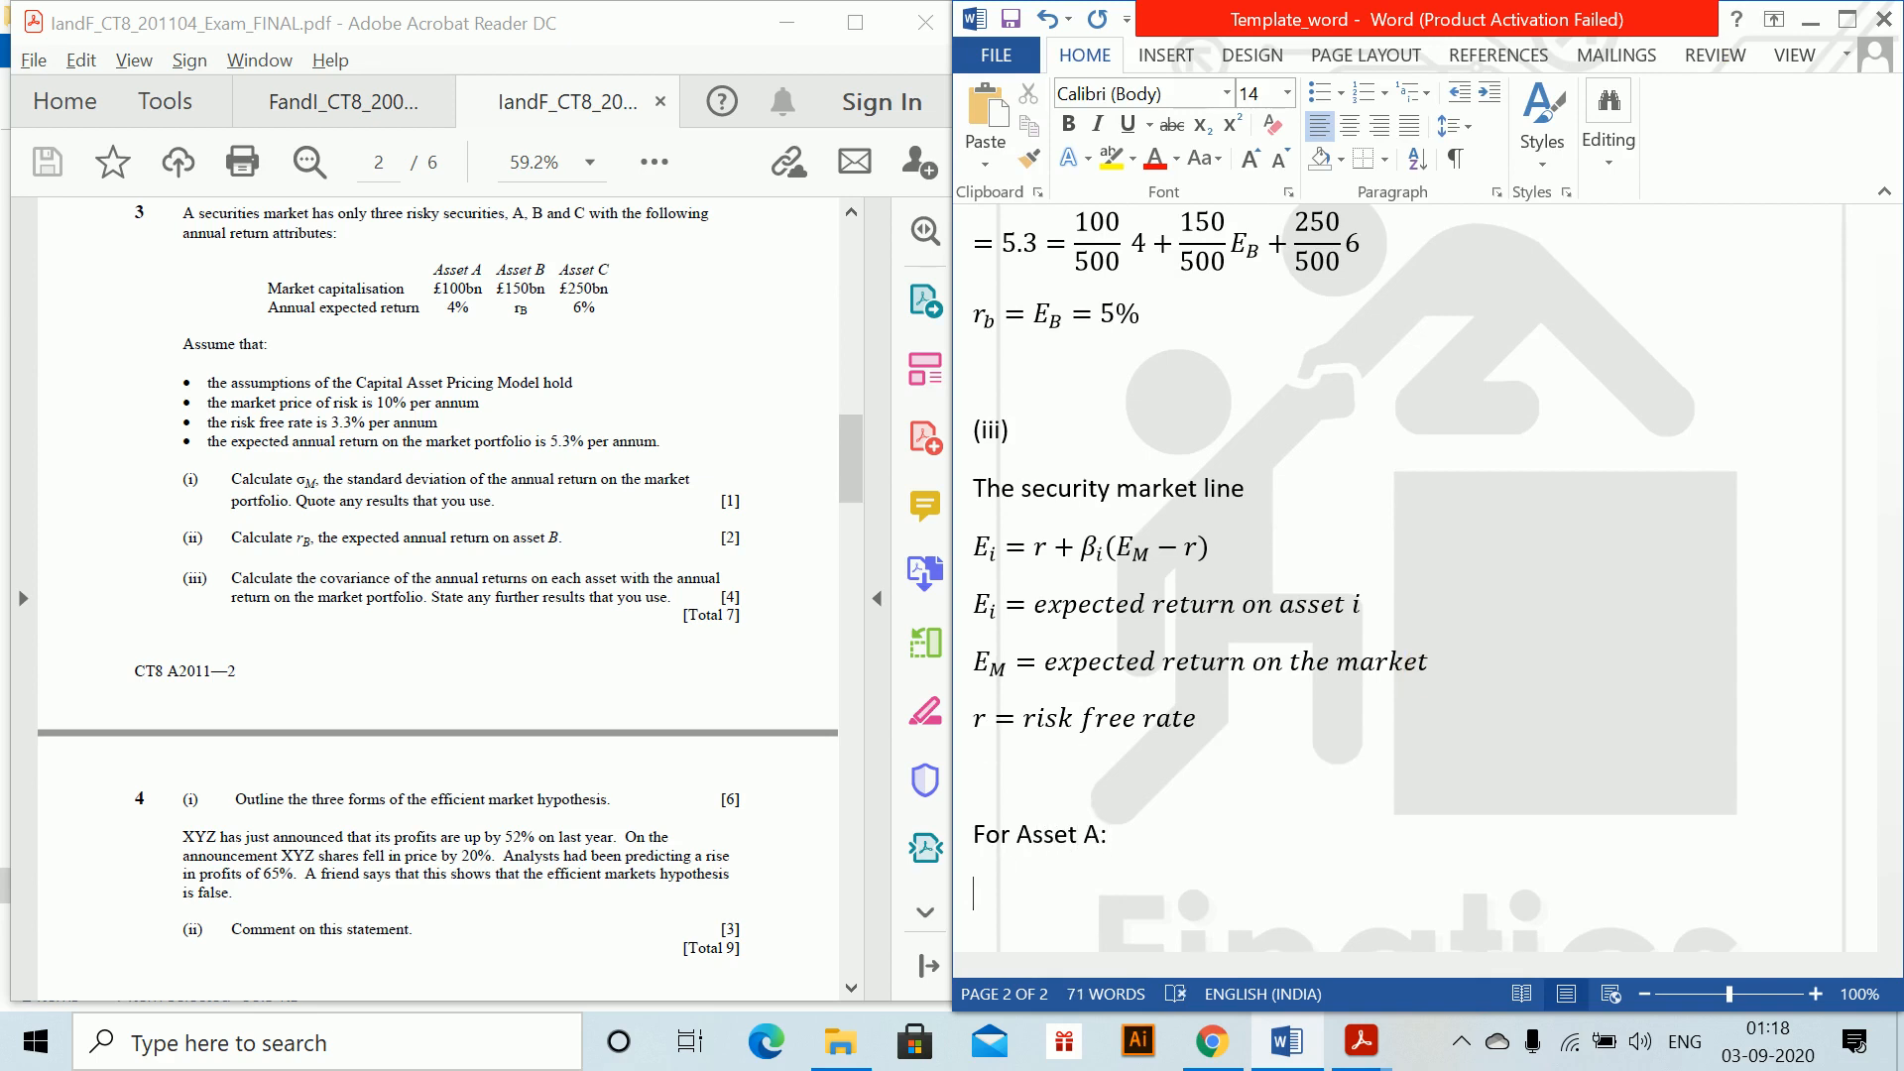
{"action": "key", "text": "alt+equal"}
{"action": "type", "text": "4"}
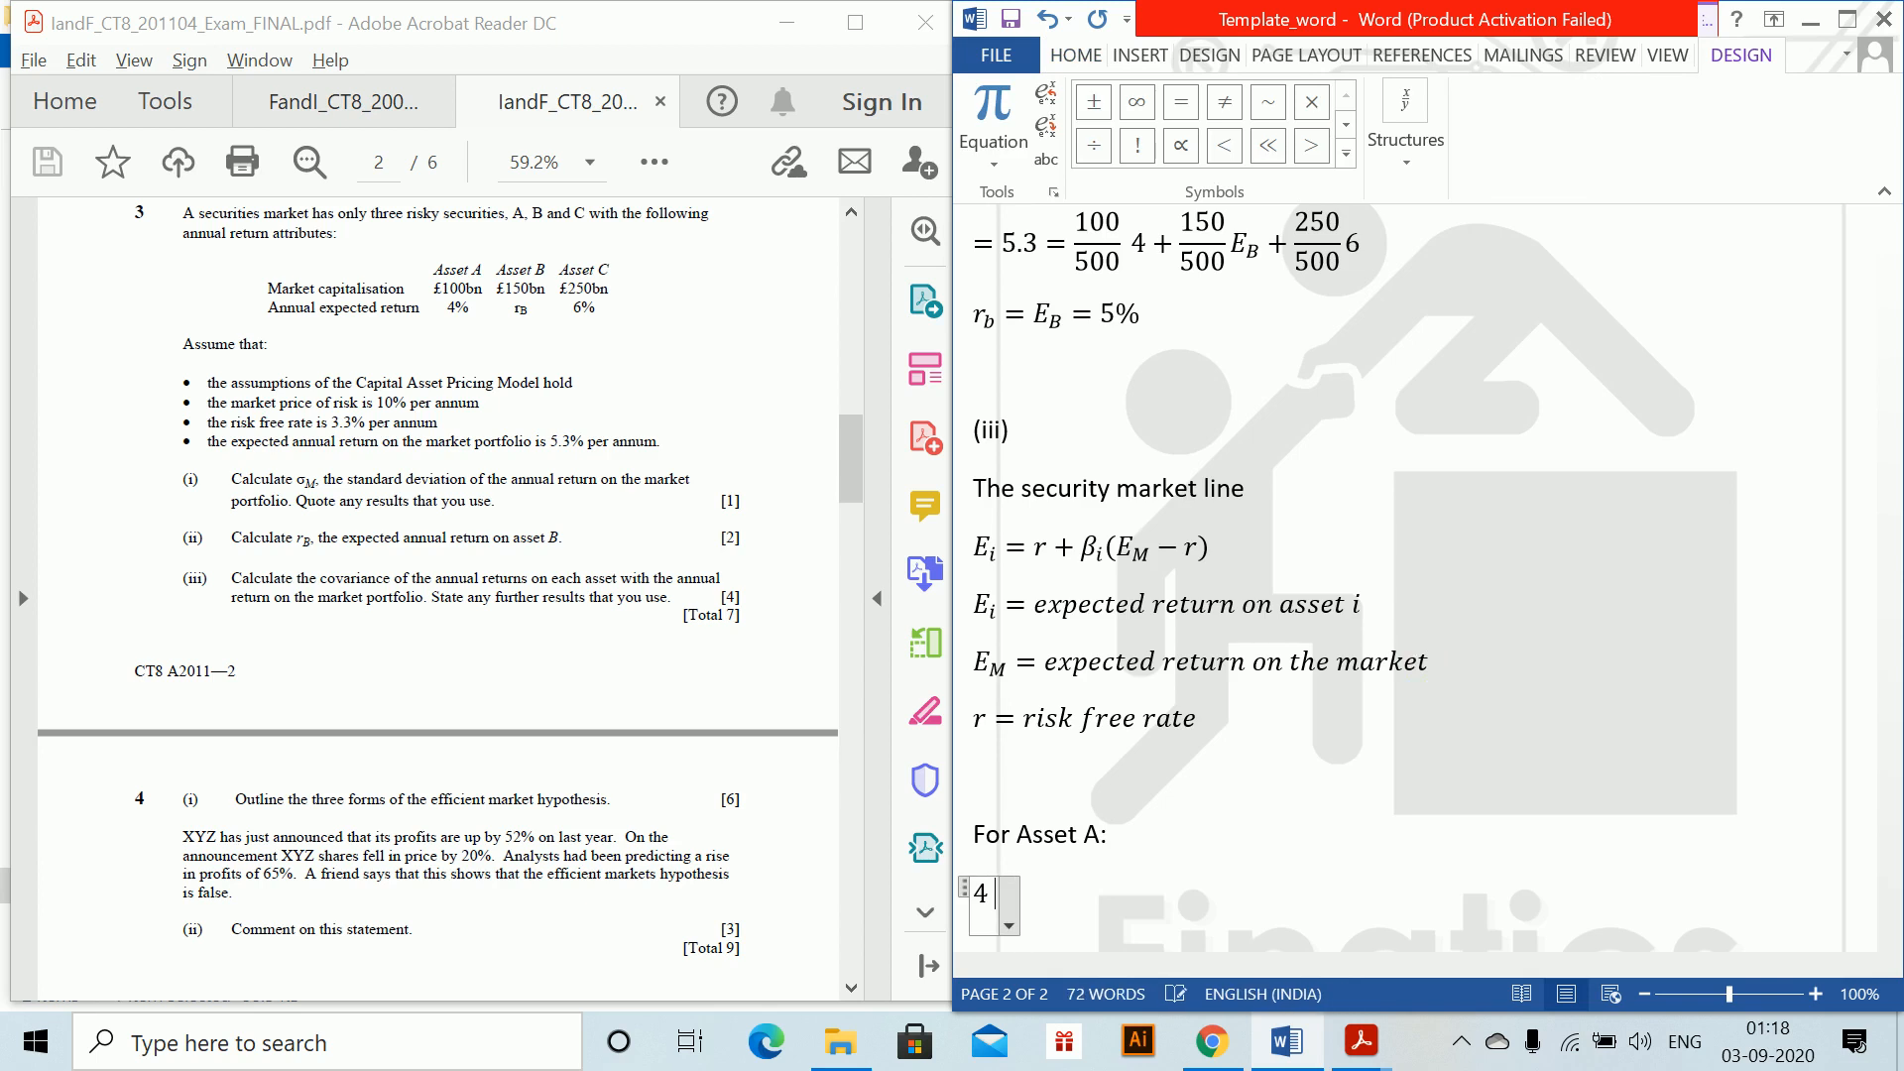
{"action": "type", "text": "=3.3"}
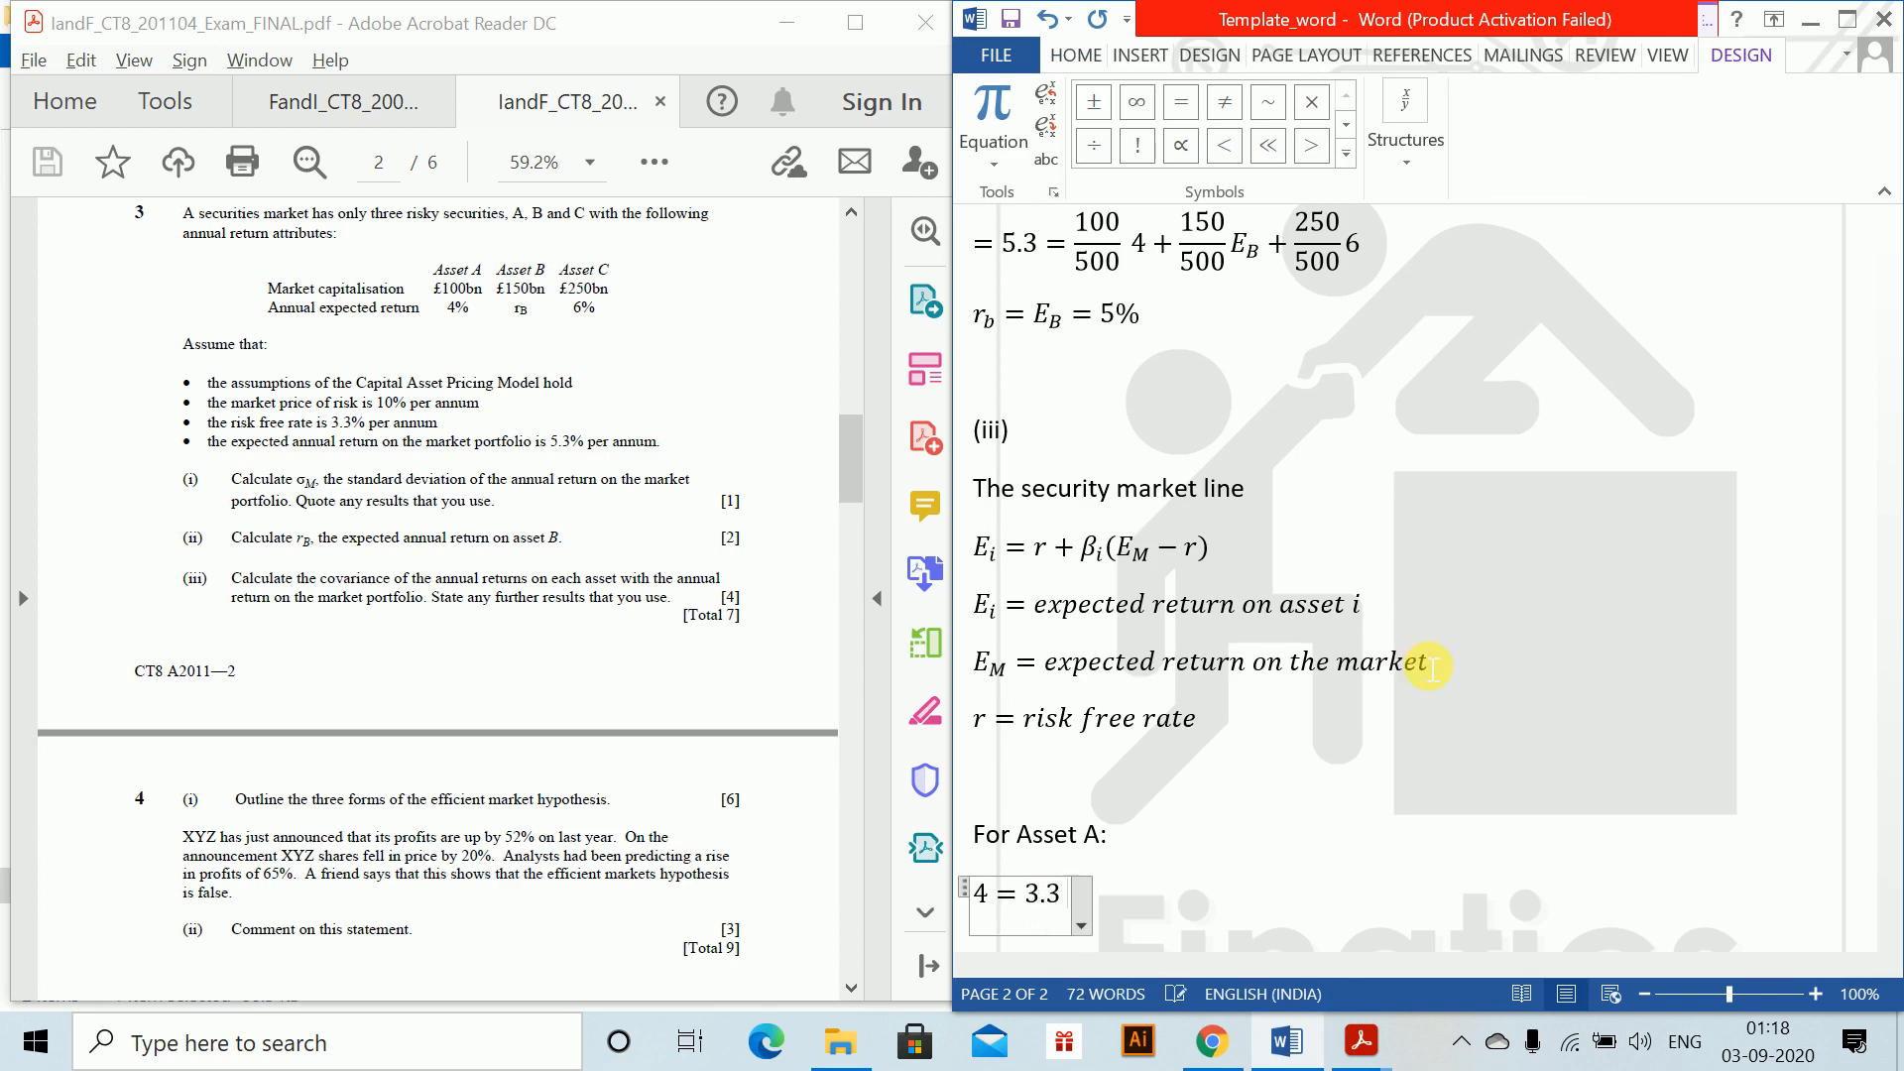
{"action": "type", "text": "+\beta"}
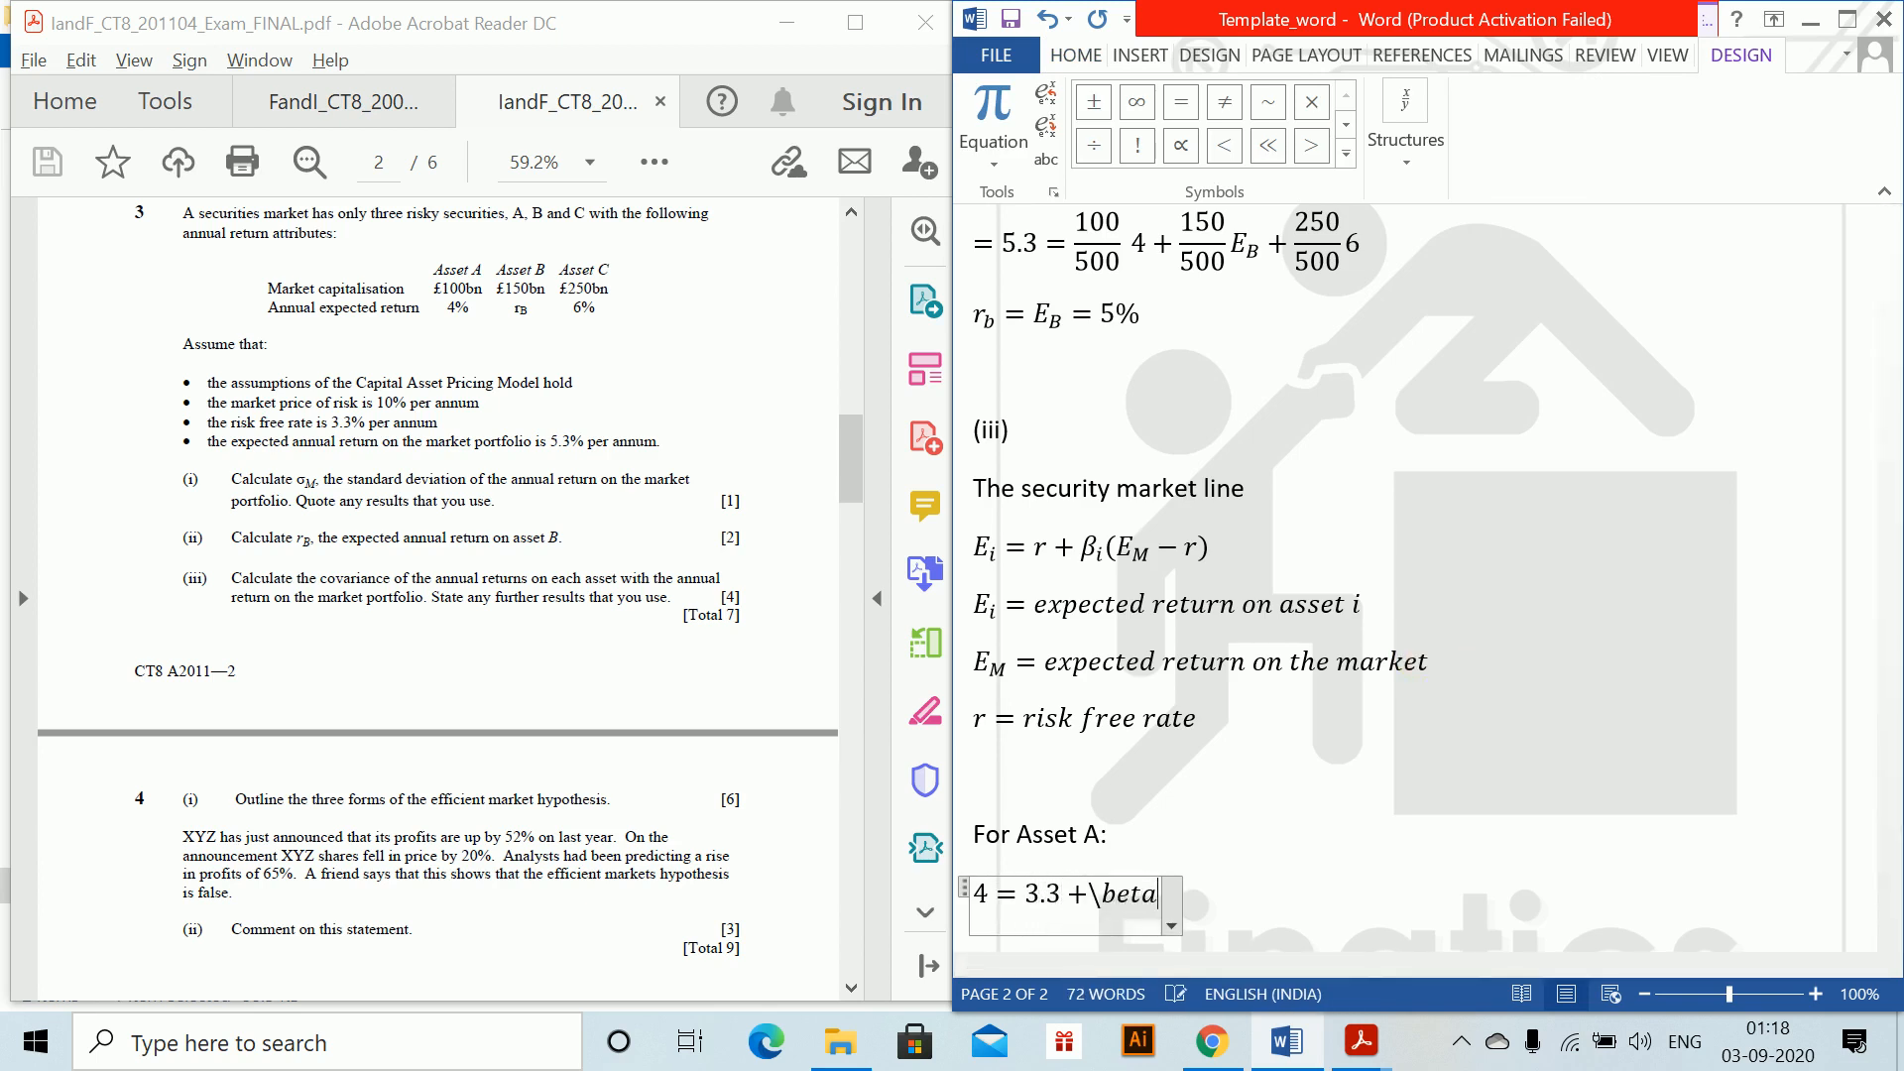
{"action": "type", "text": " _A "}
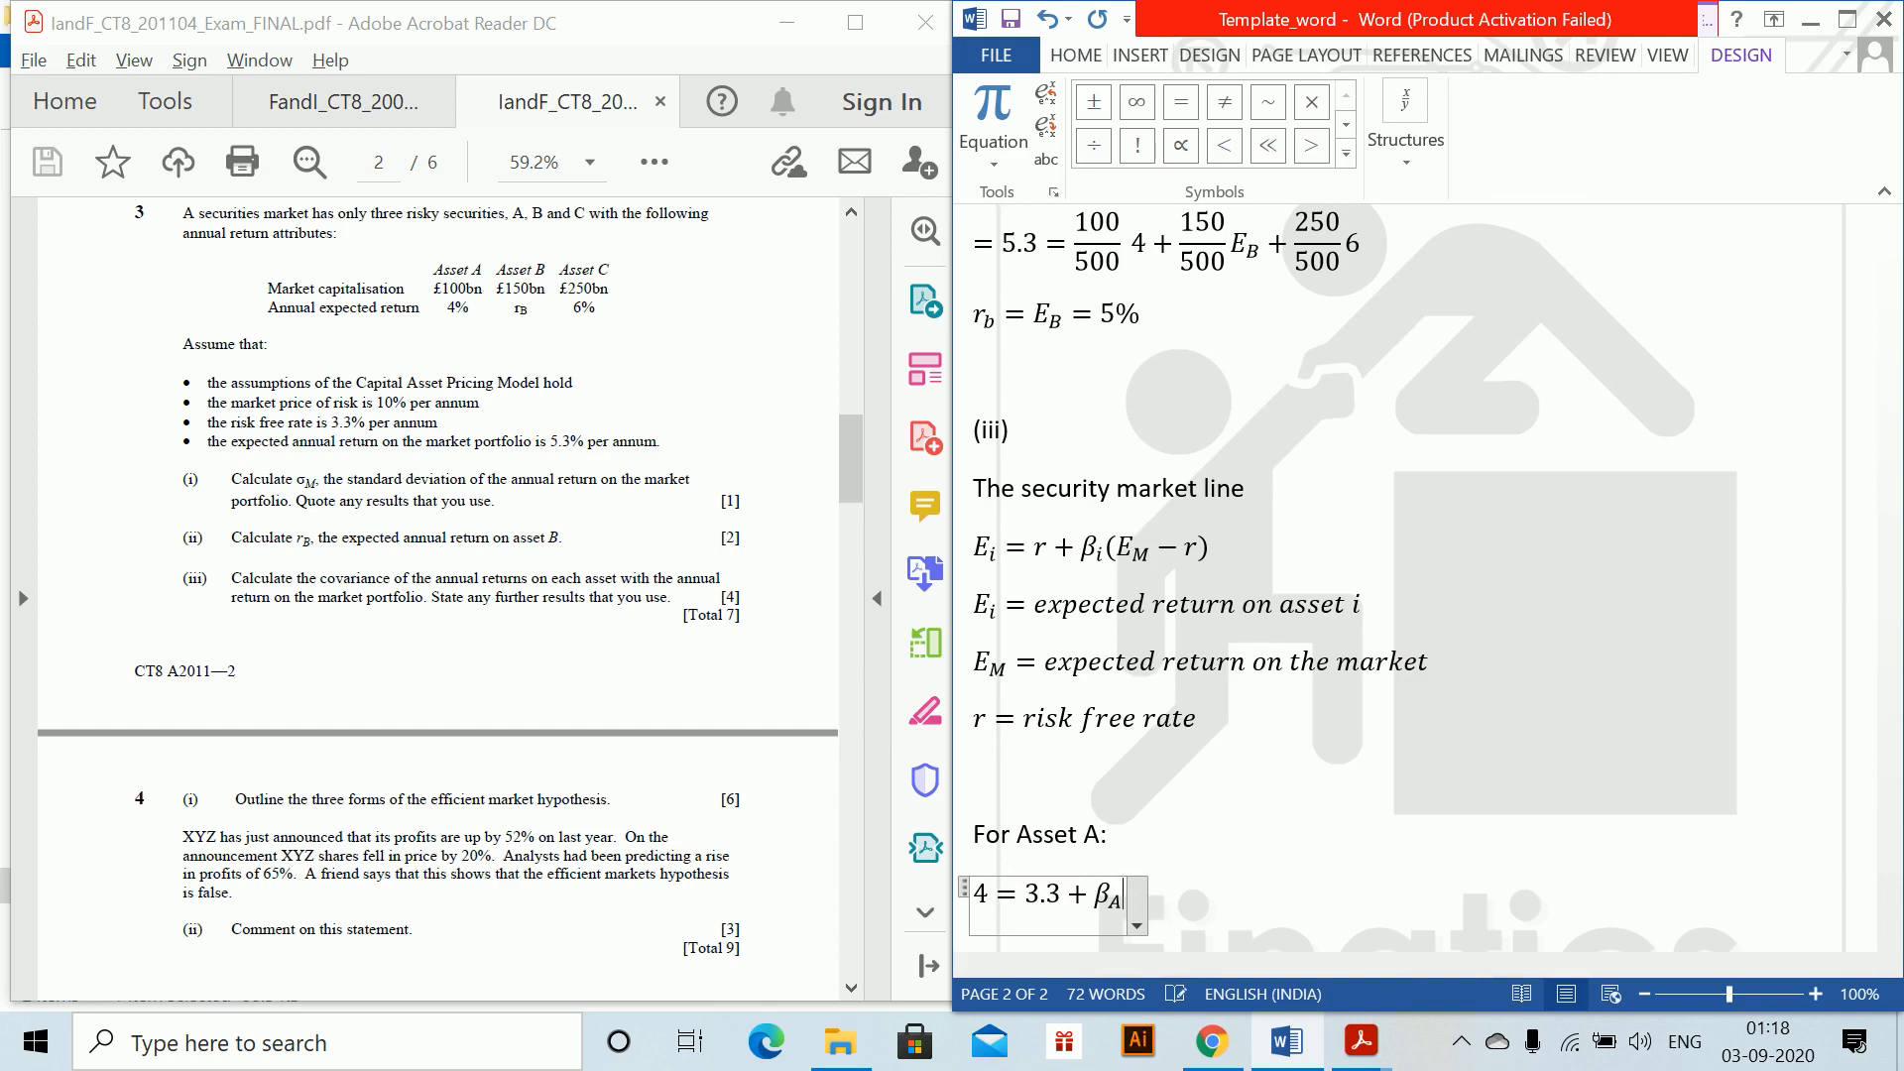
{"action": "type", "text": "(5"}
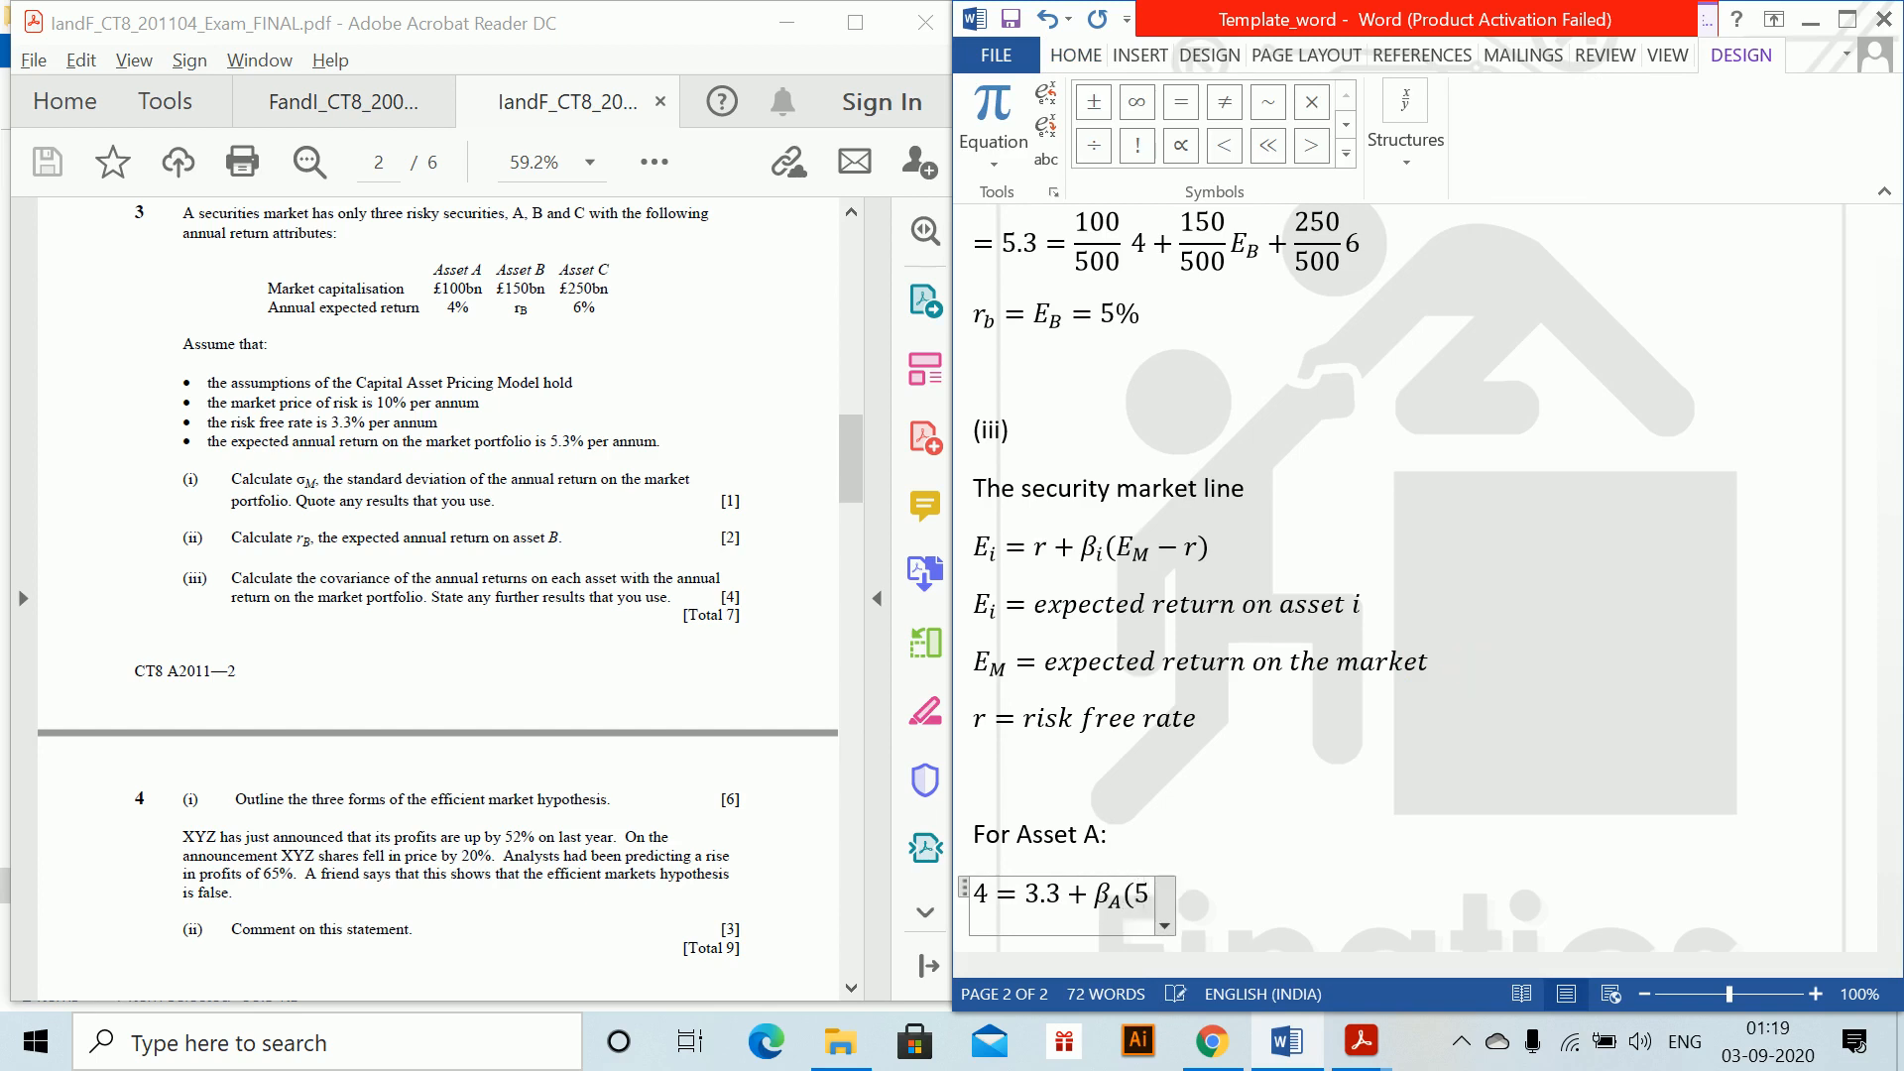
{"action": "type", "text": ".3-3.3)"}
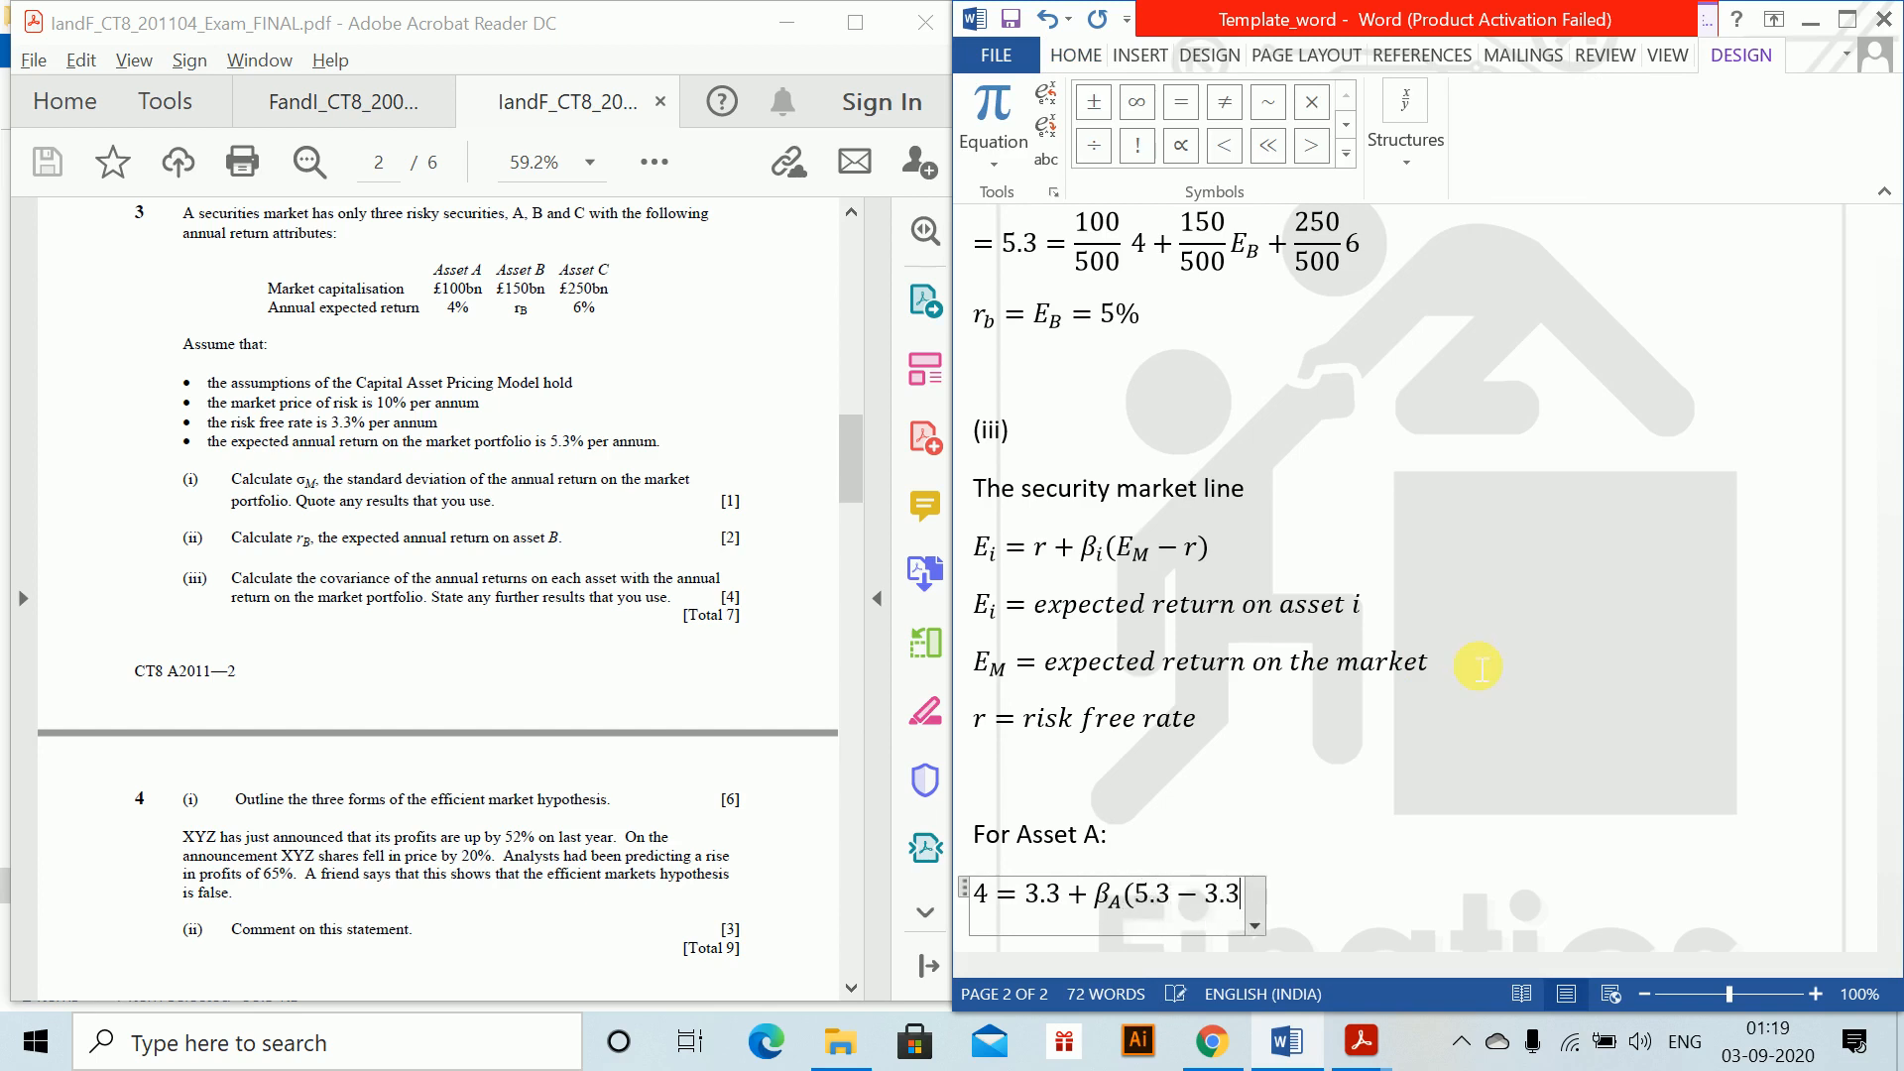
{"action": "key", "text": "Right"}
{"action": "key", "text": "Return"}
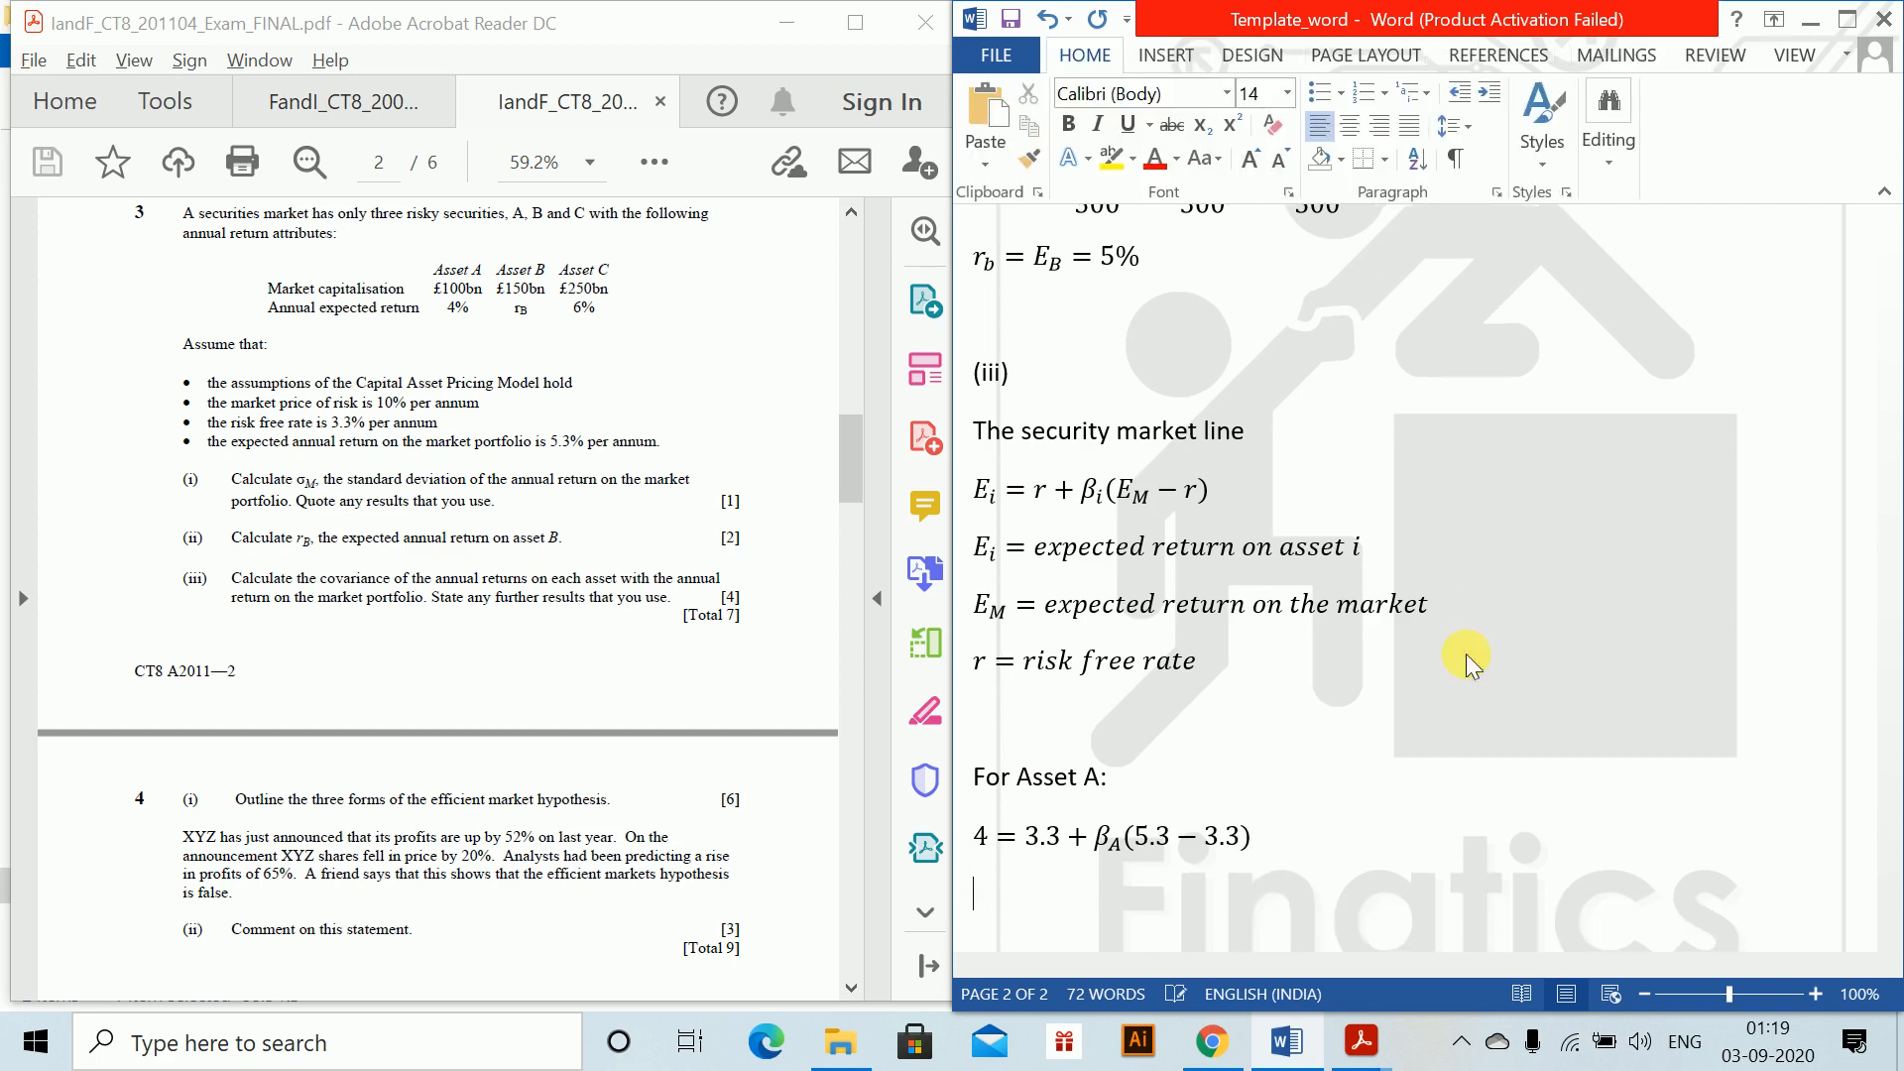
State asset A's beta in a new equation as β_A = 0.35.
{"action": "key", "text": "alt+equal"}
{"action": "type", "text": "\\beta_A"}
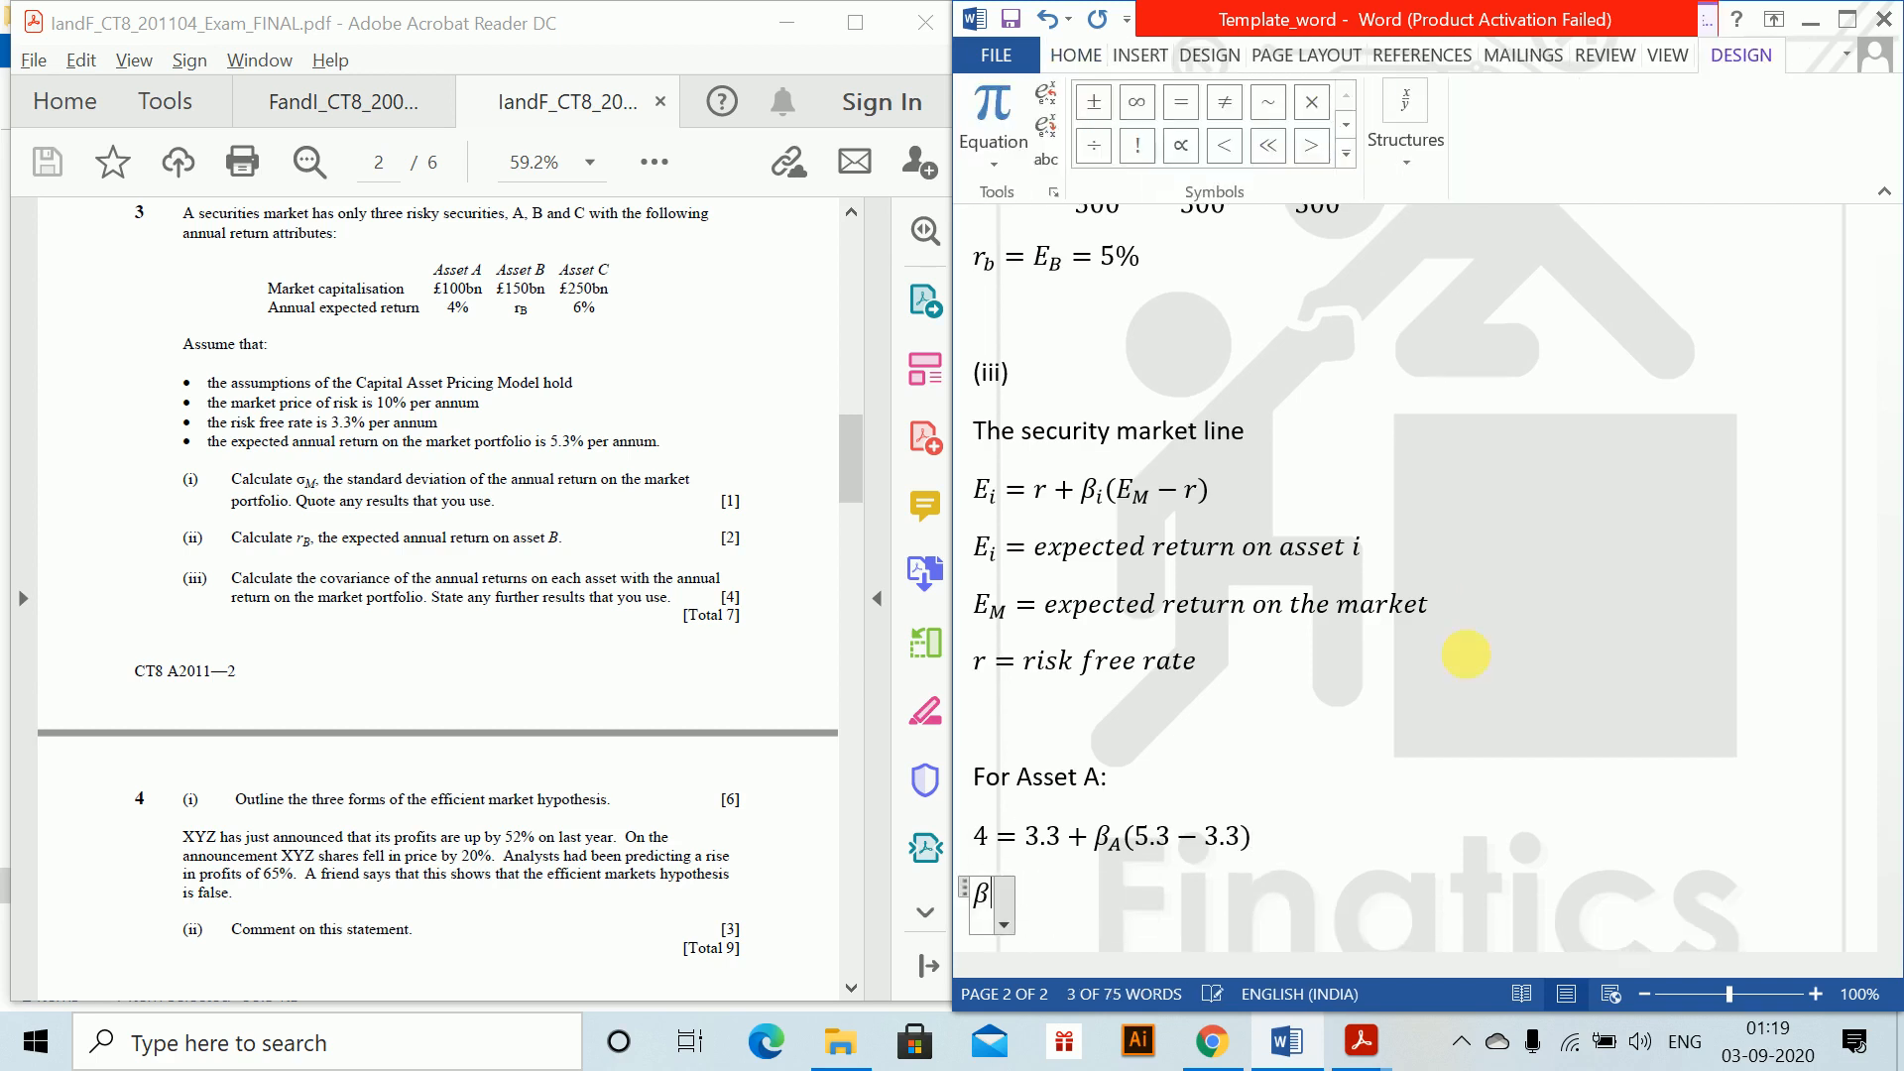
{"action": "type", "text": "="}
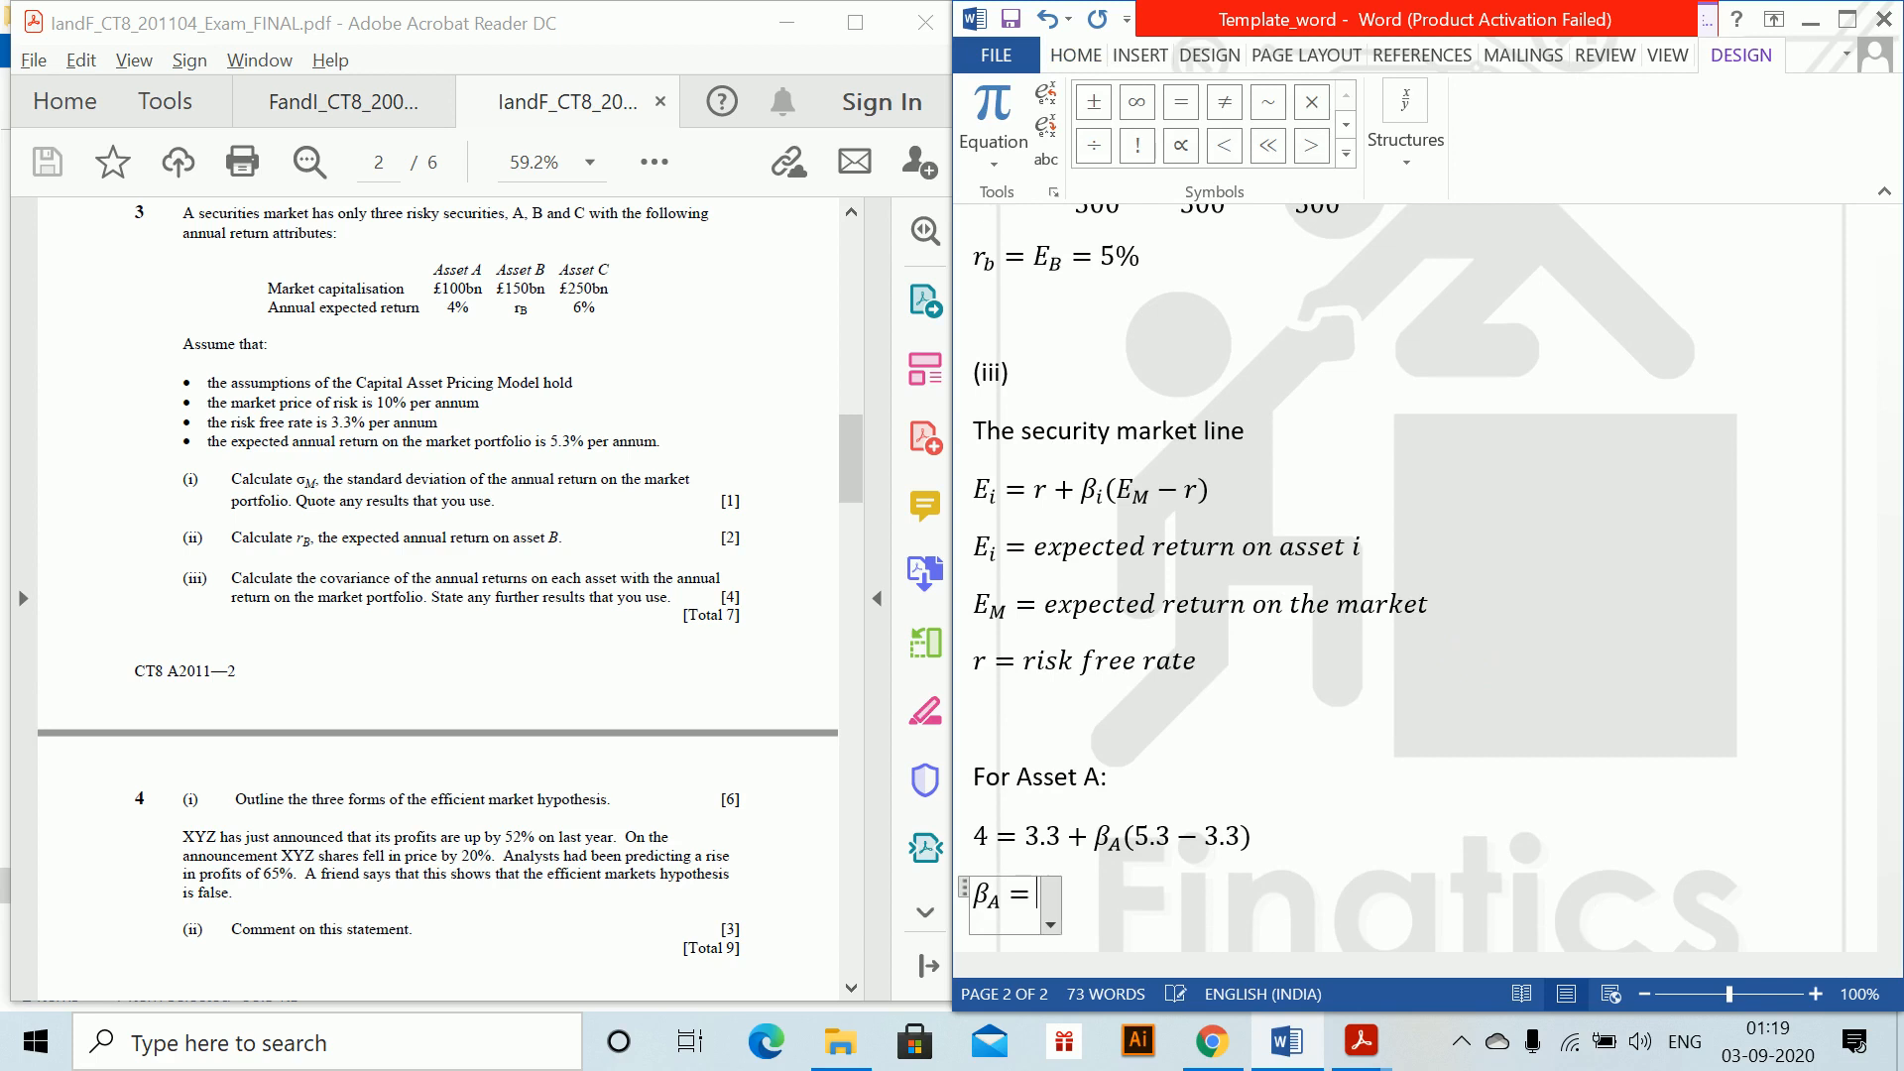
{"action": "type", "text": "0.35"}
{"action": "key", "text": "Return"}
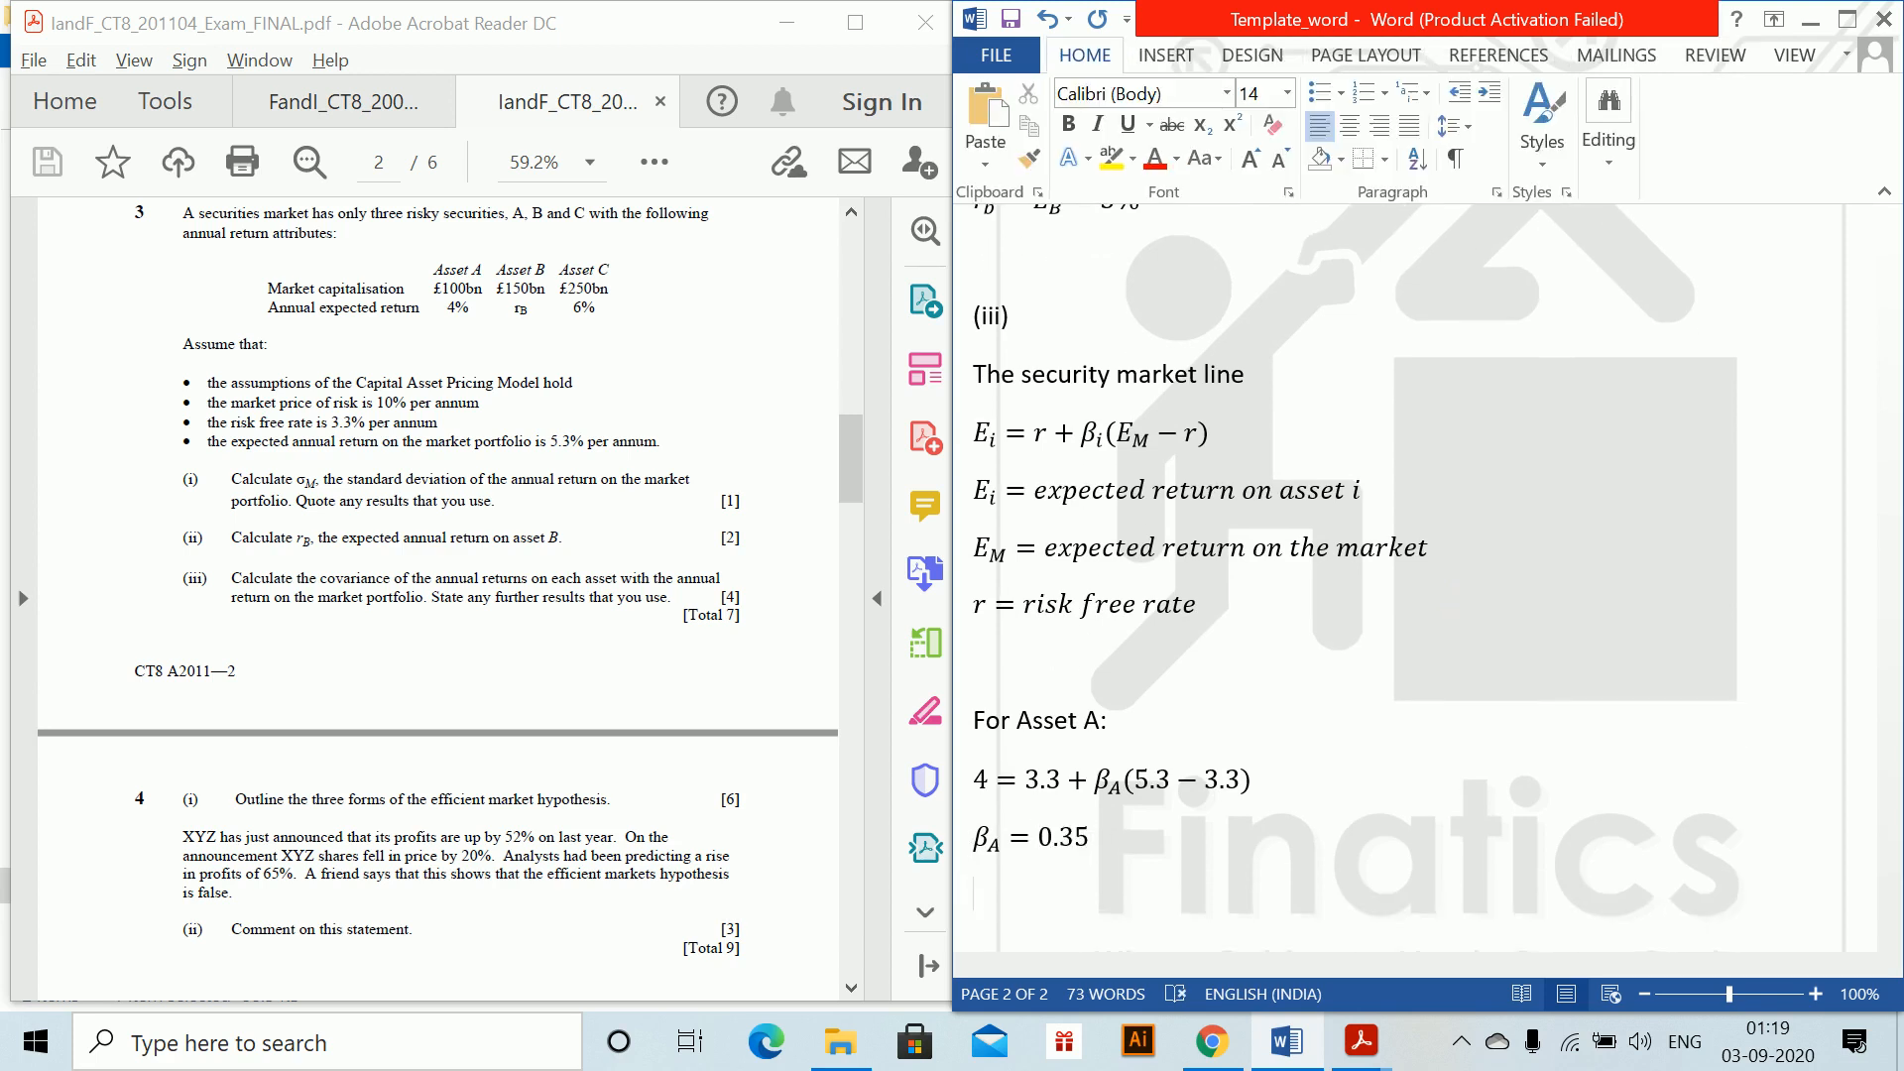
Leave a blank line and begin a new equation with β_a = Cov(R_A, R_M) as the numerator of a fraction.
{"action": "scroll", "coordinate": [1477, 668], "scroll_direction": "down", "scroll_amount": 1}
{"action": "key", "text": "alt+equal"}
{"action": "type", "text": "\\"}
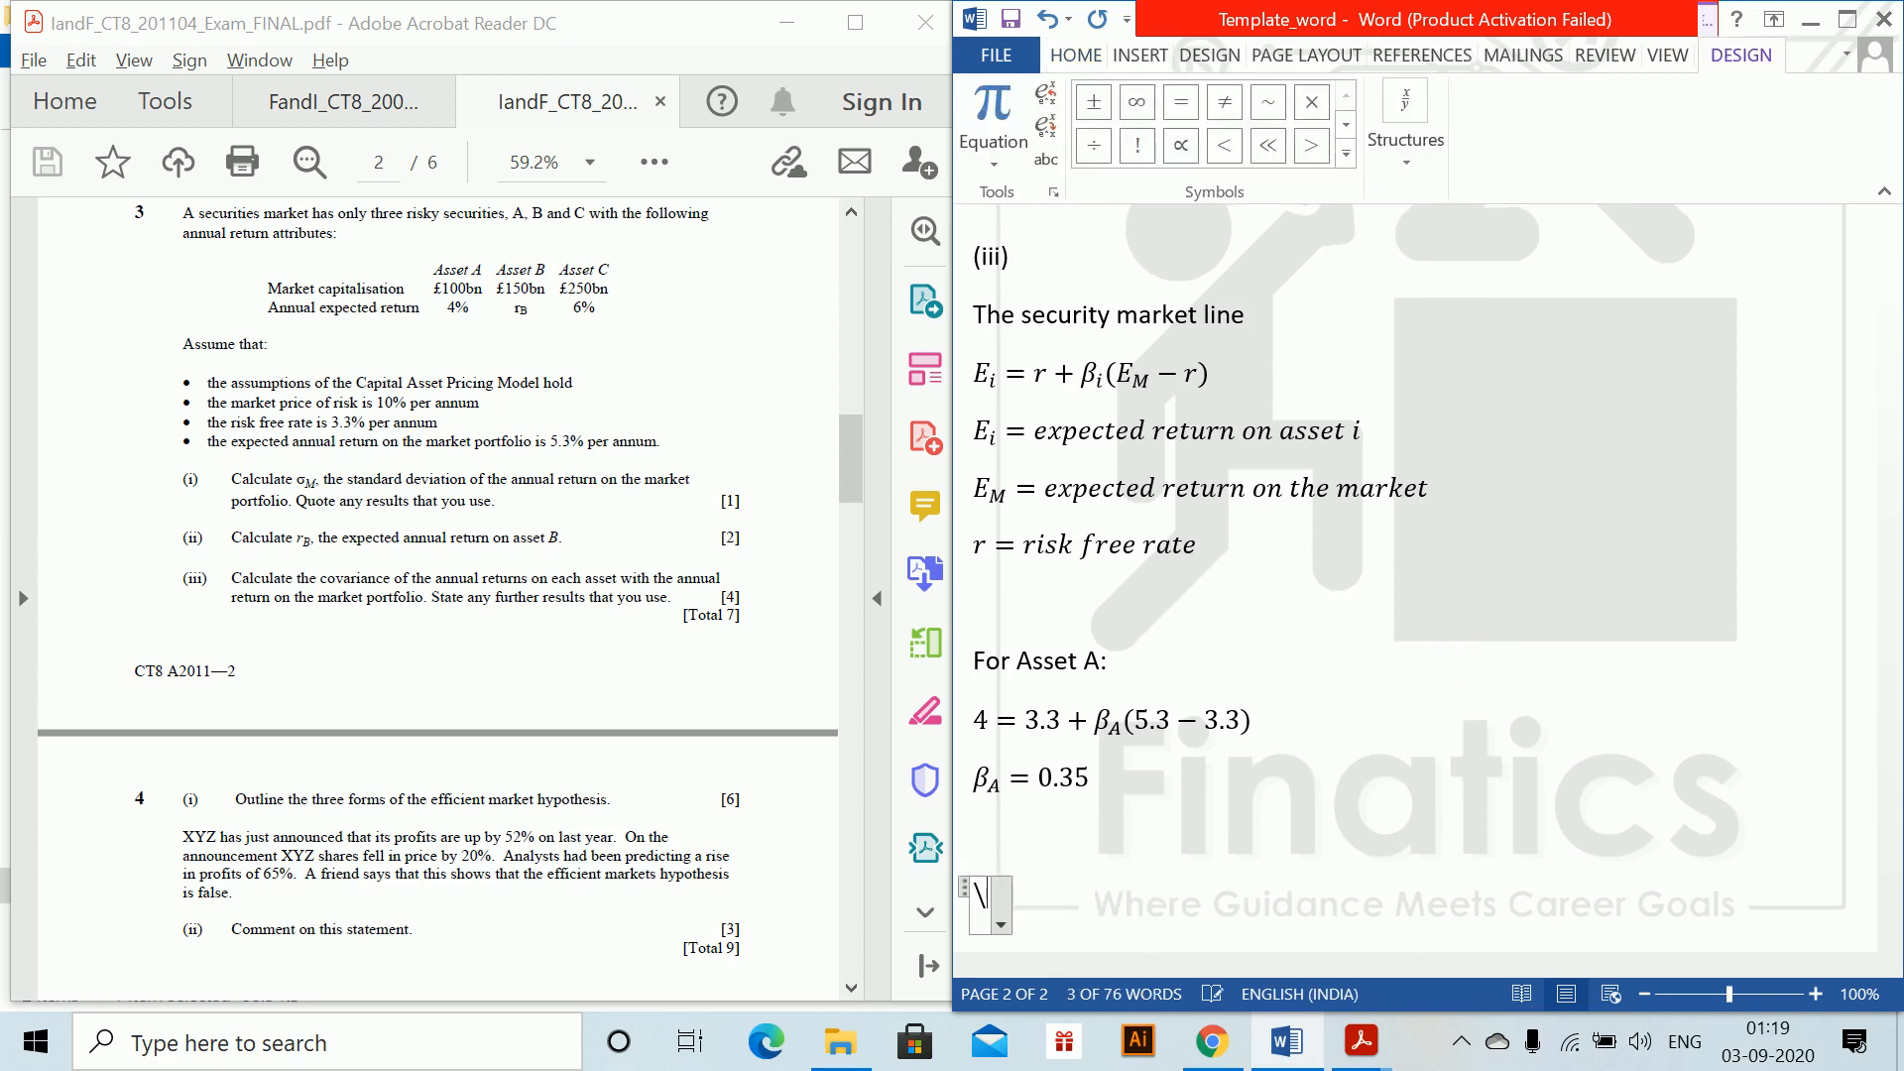
{"action": "type", "text": "beta"}
{"action": "type", "text": "-"}
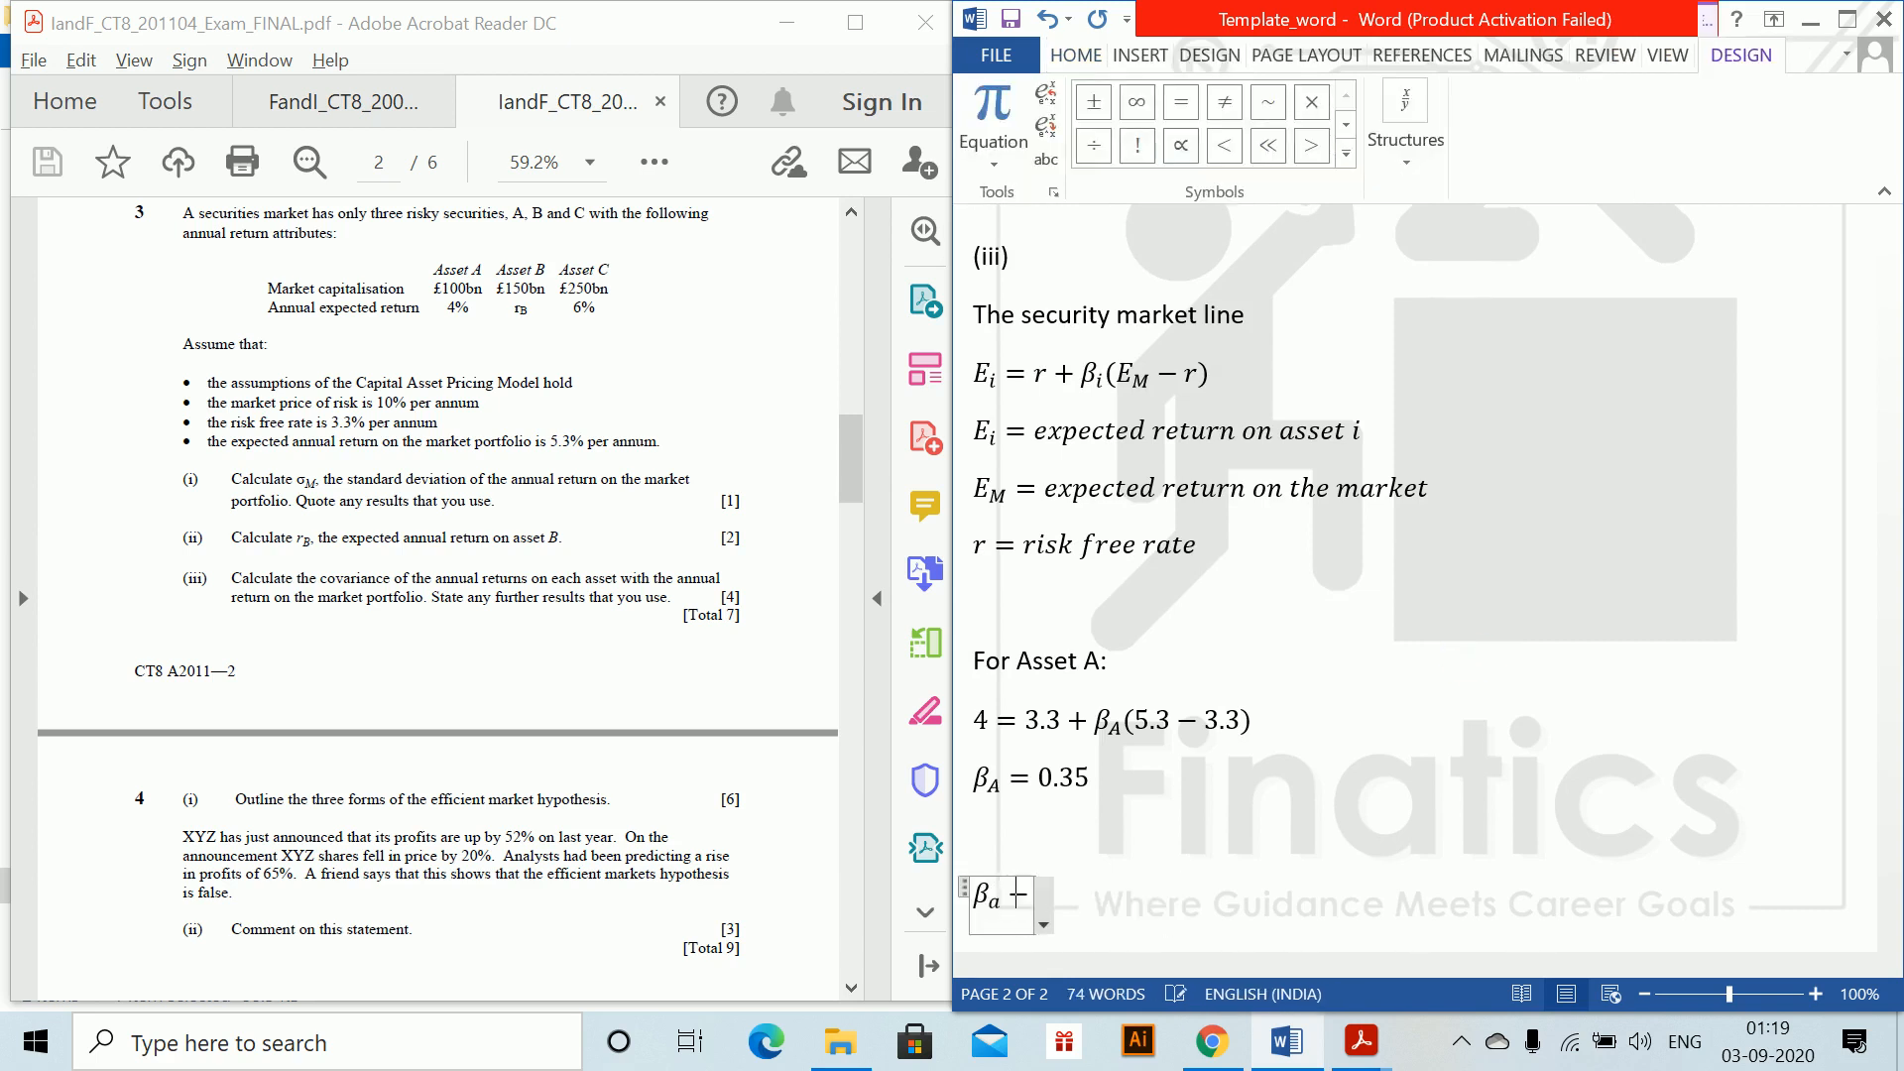
{"action": "key", "text": "BackSpace"}
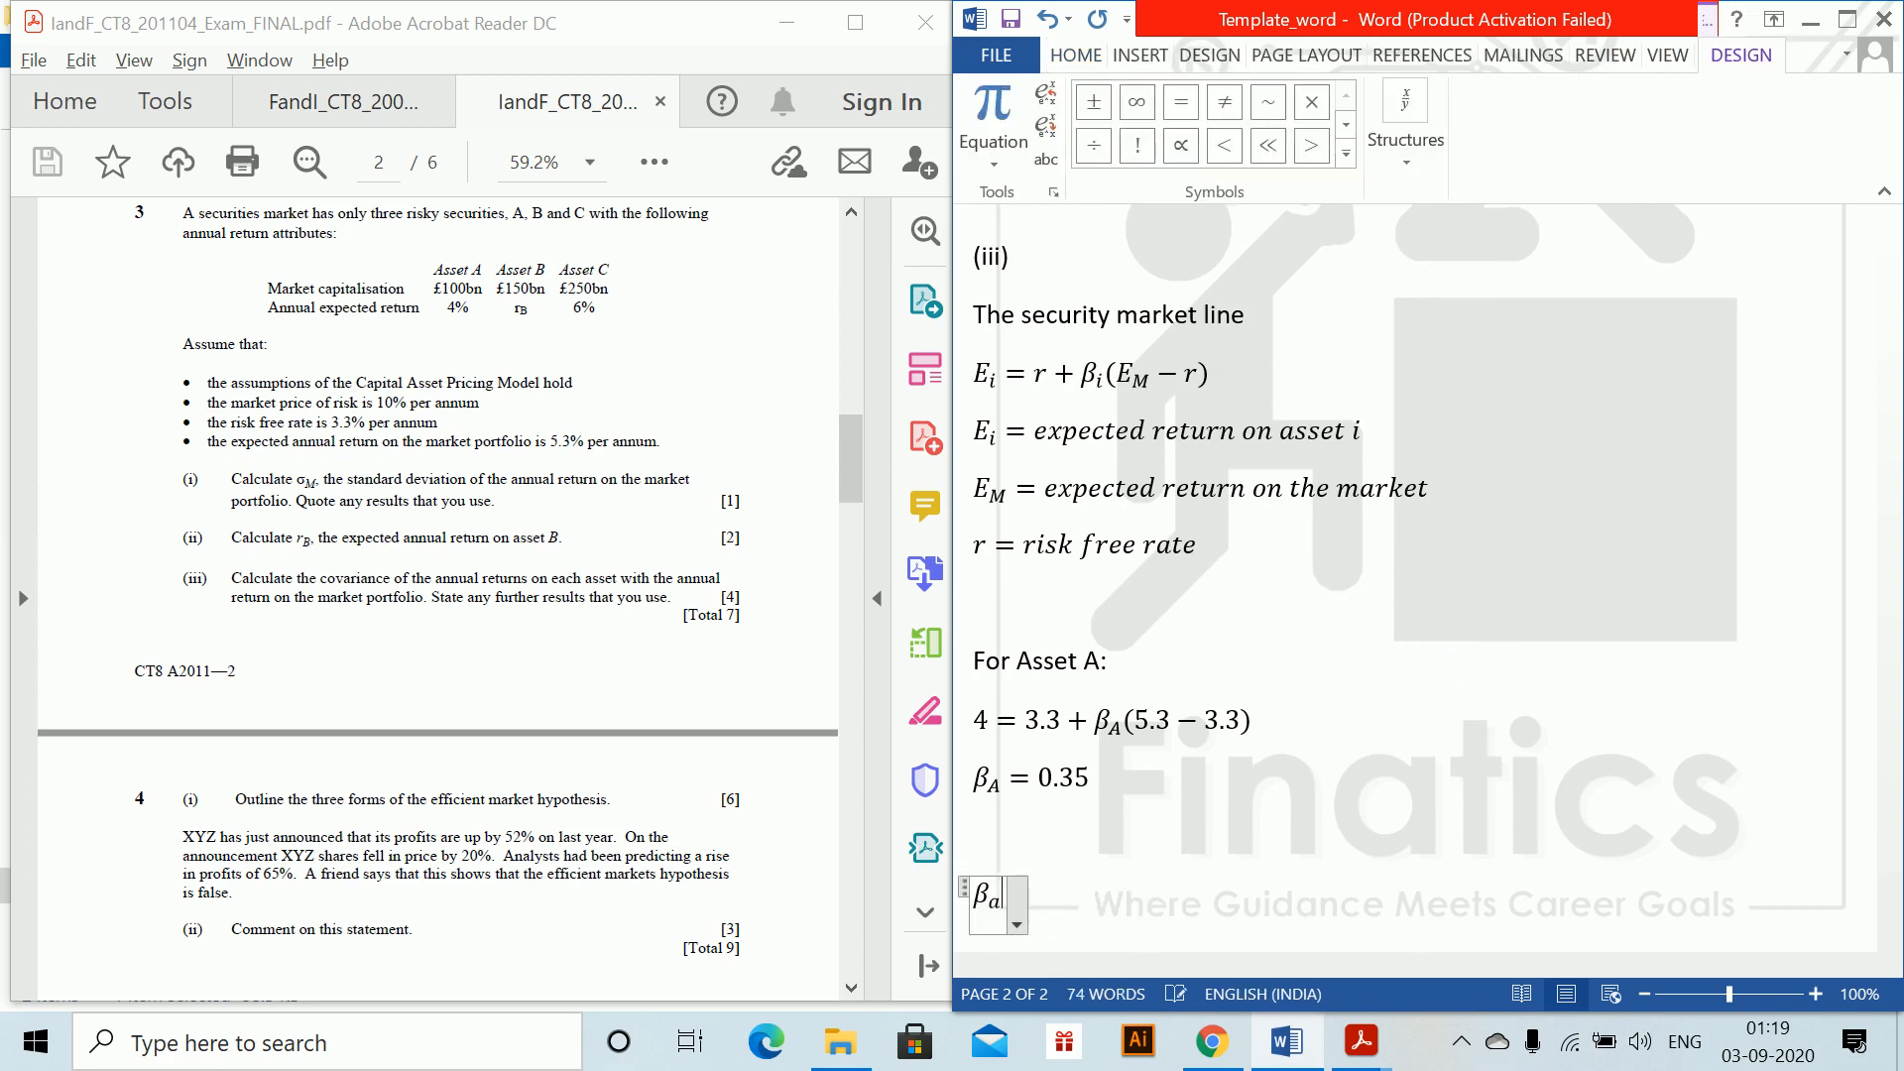
{"action": "type", "text": "= Cv"}
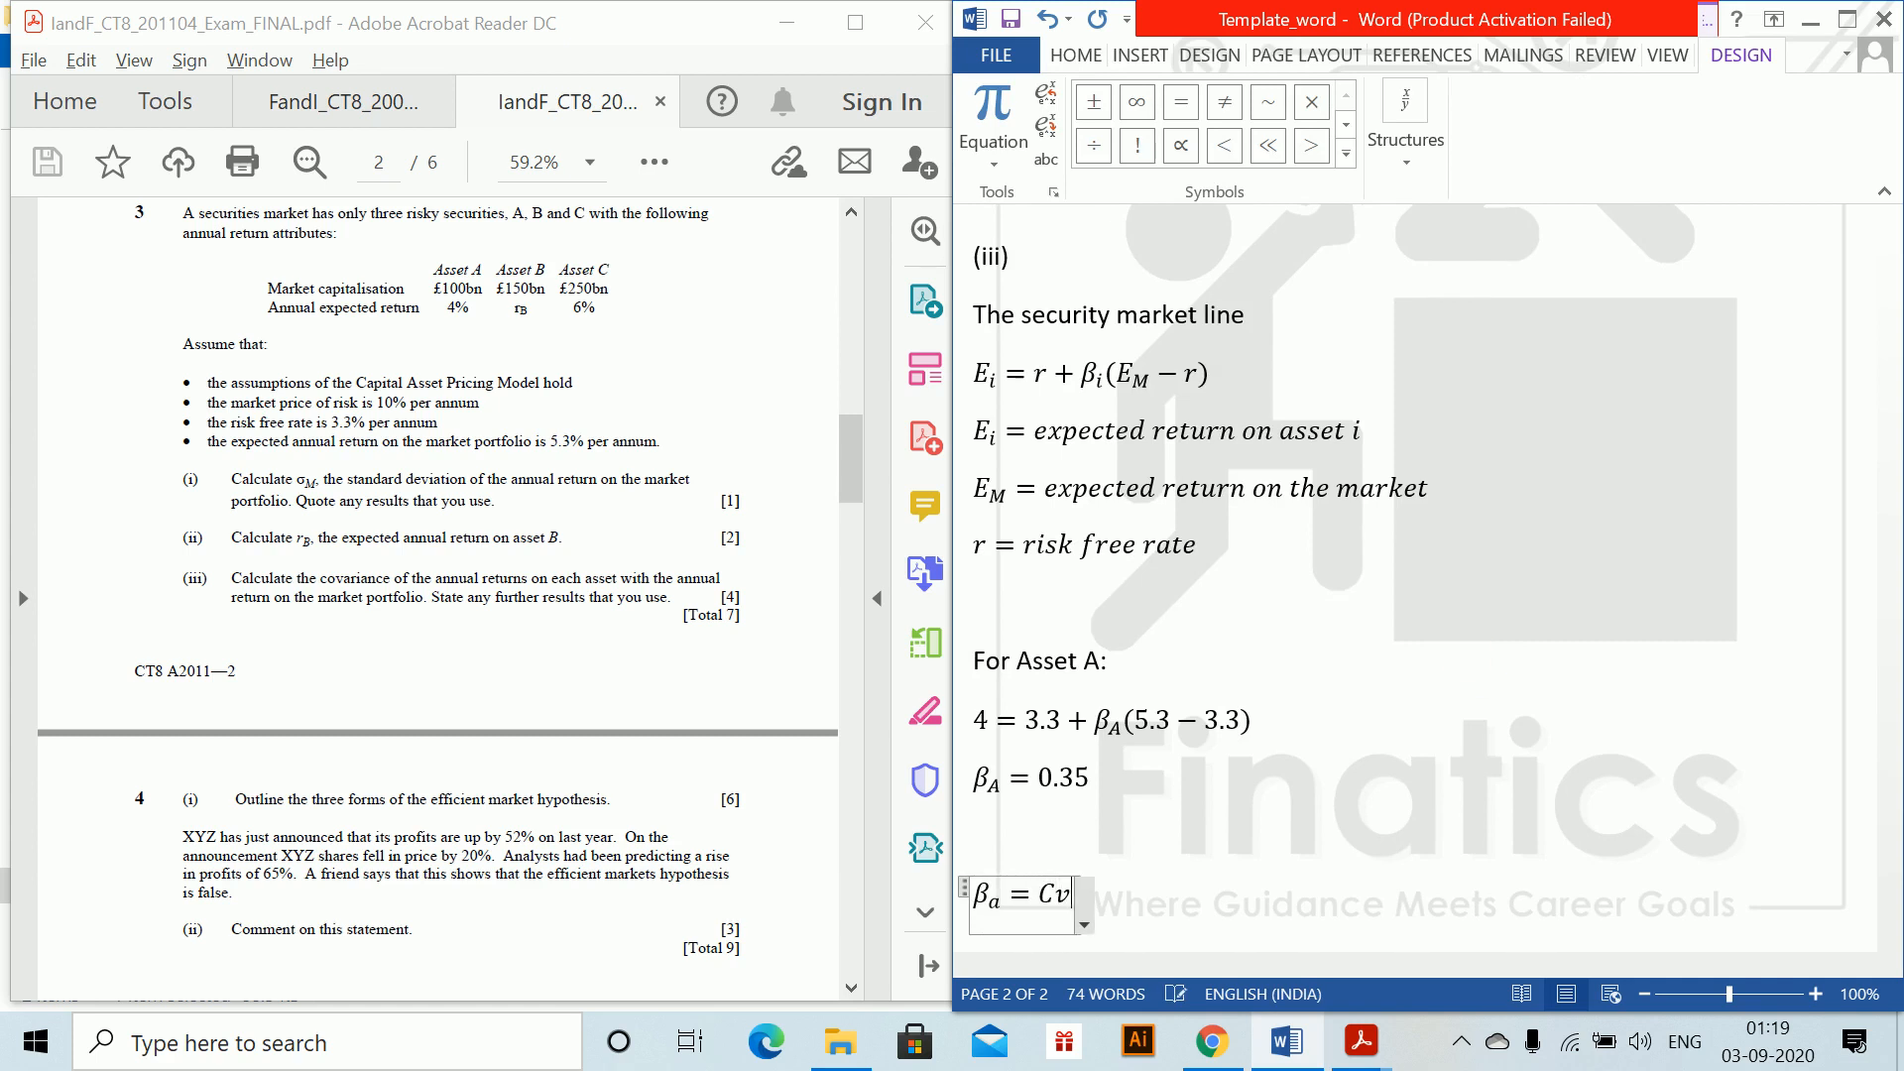
{"action": "key", "text": "BackSpace"}
{"action": "type", "text": "ov(R"}
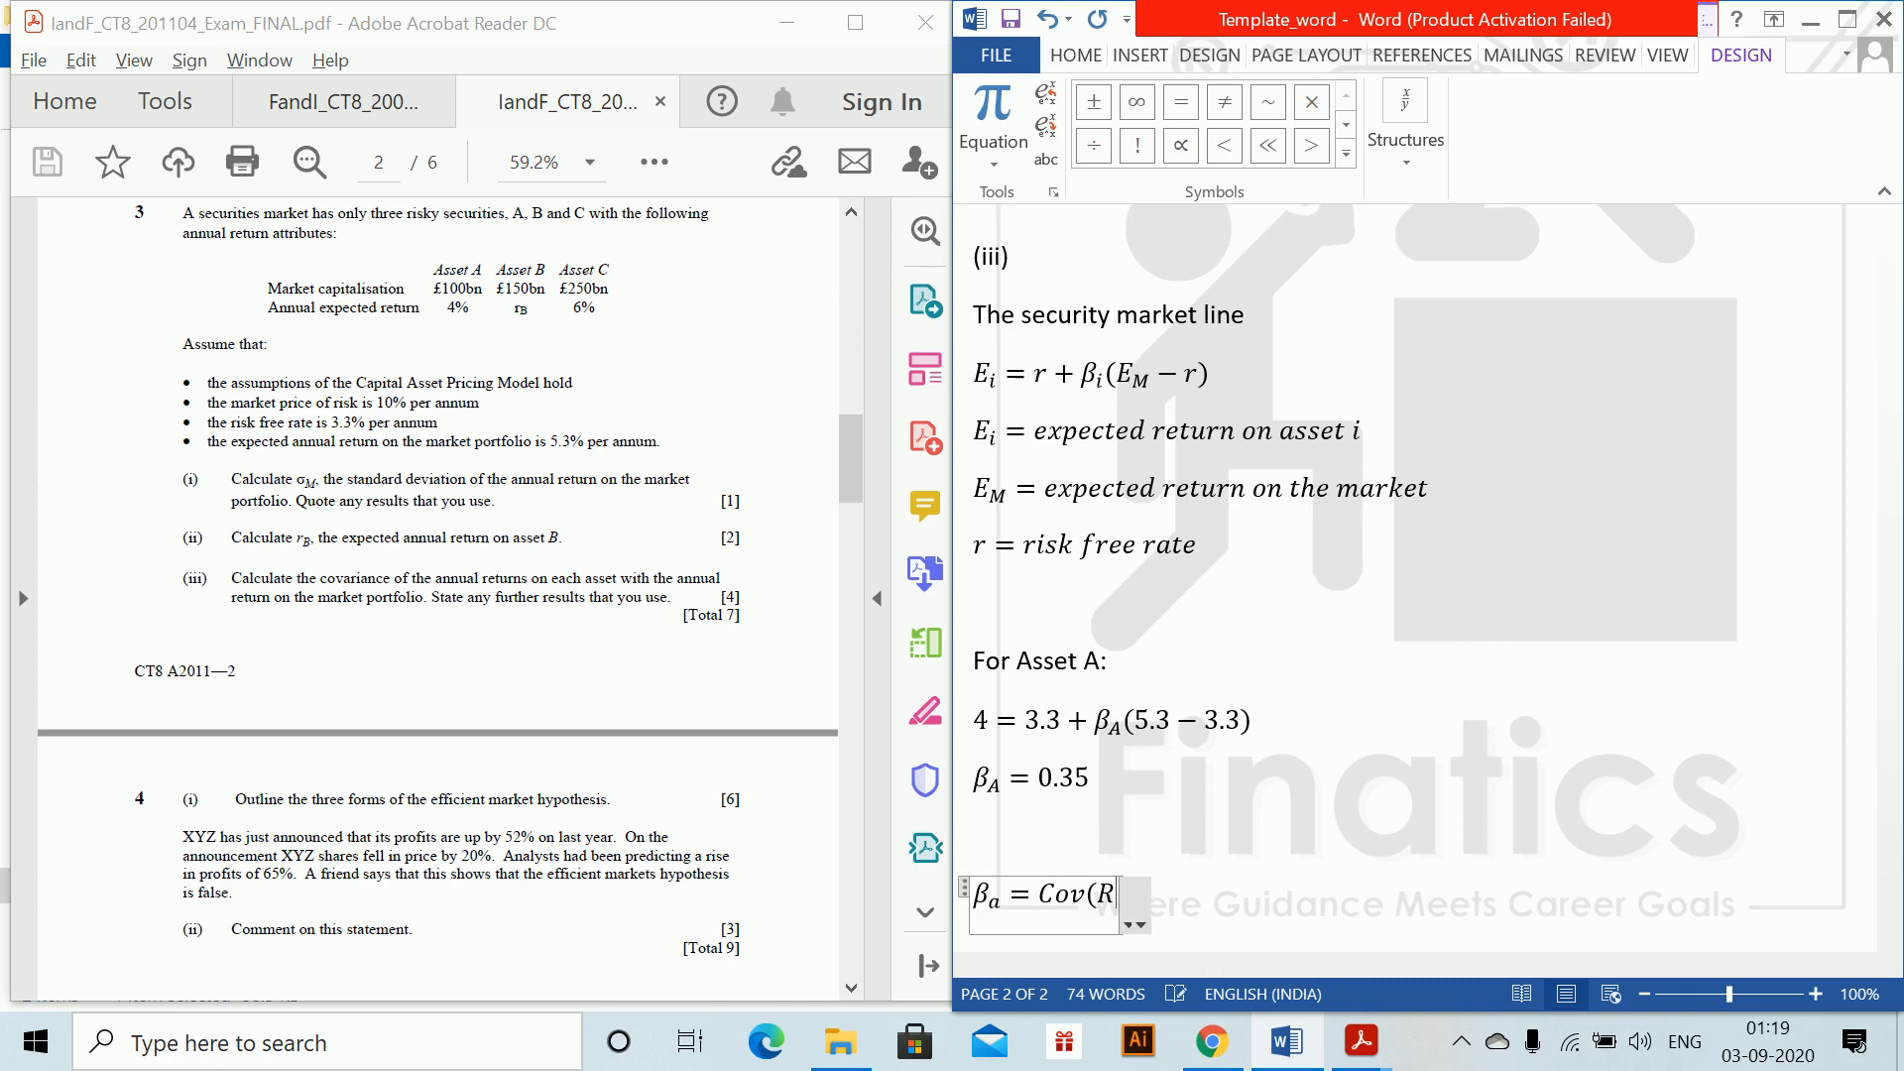
{"action": "type", "text": "_A,R"}
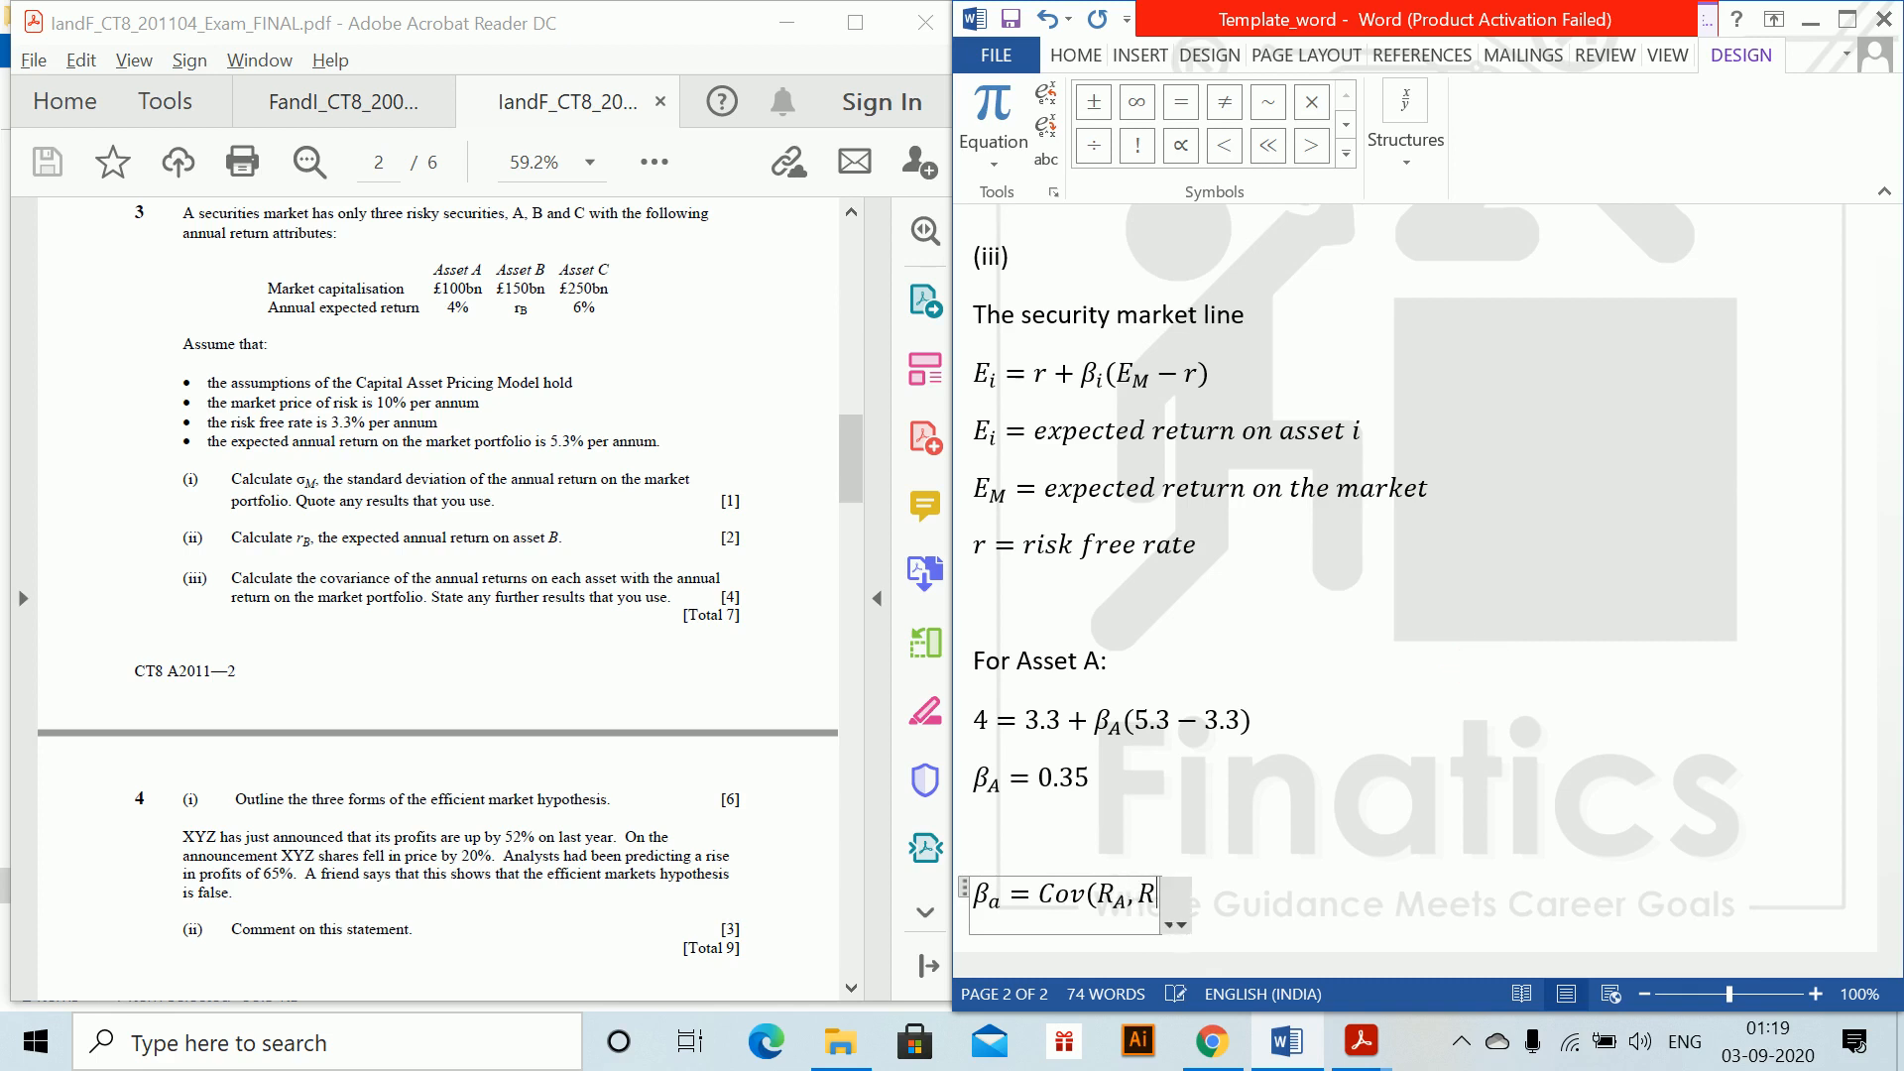
{"action": "type", "text": "_M)/"}
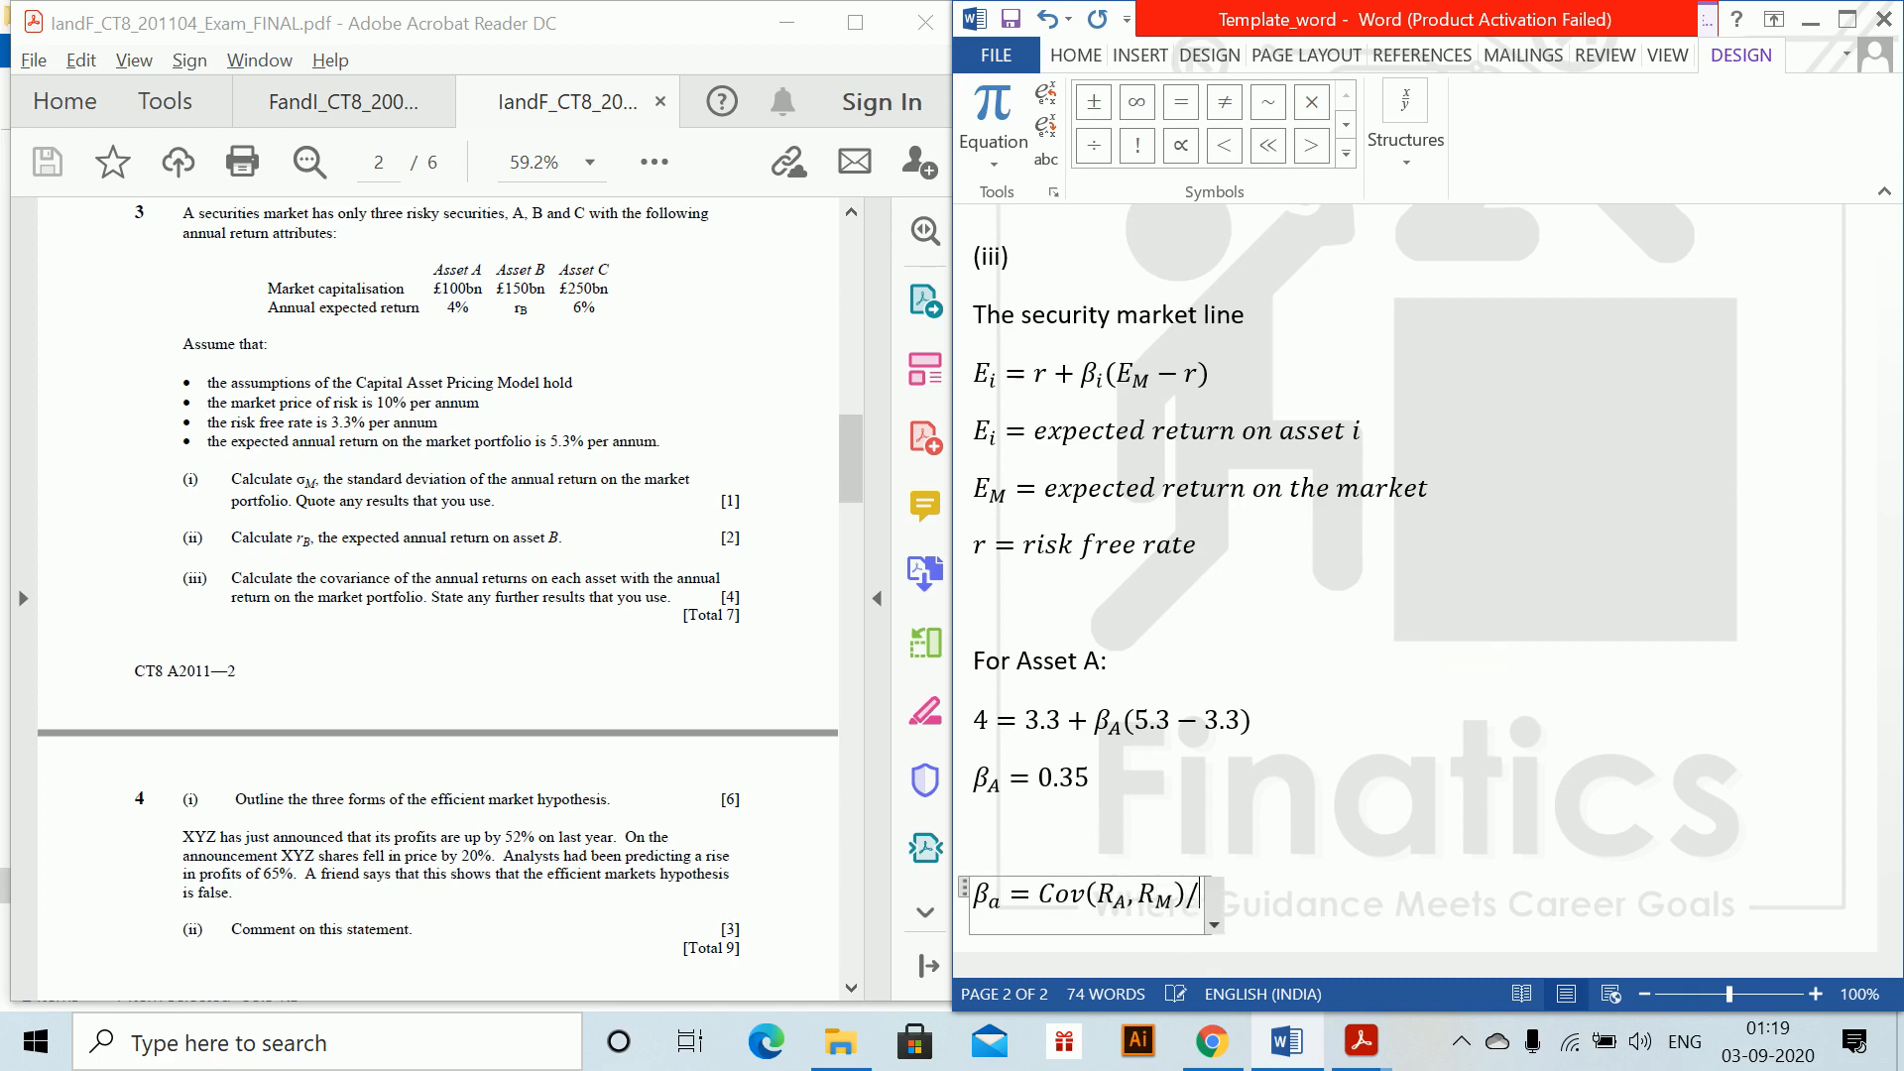
Complete the beta fraction with the denominator Var(R_M) and continue on a new line below the equation.
{"action": "type", "text": "Var"}
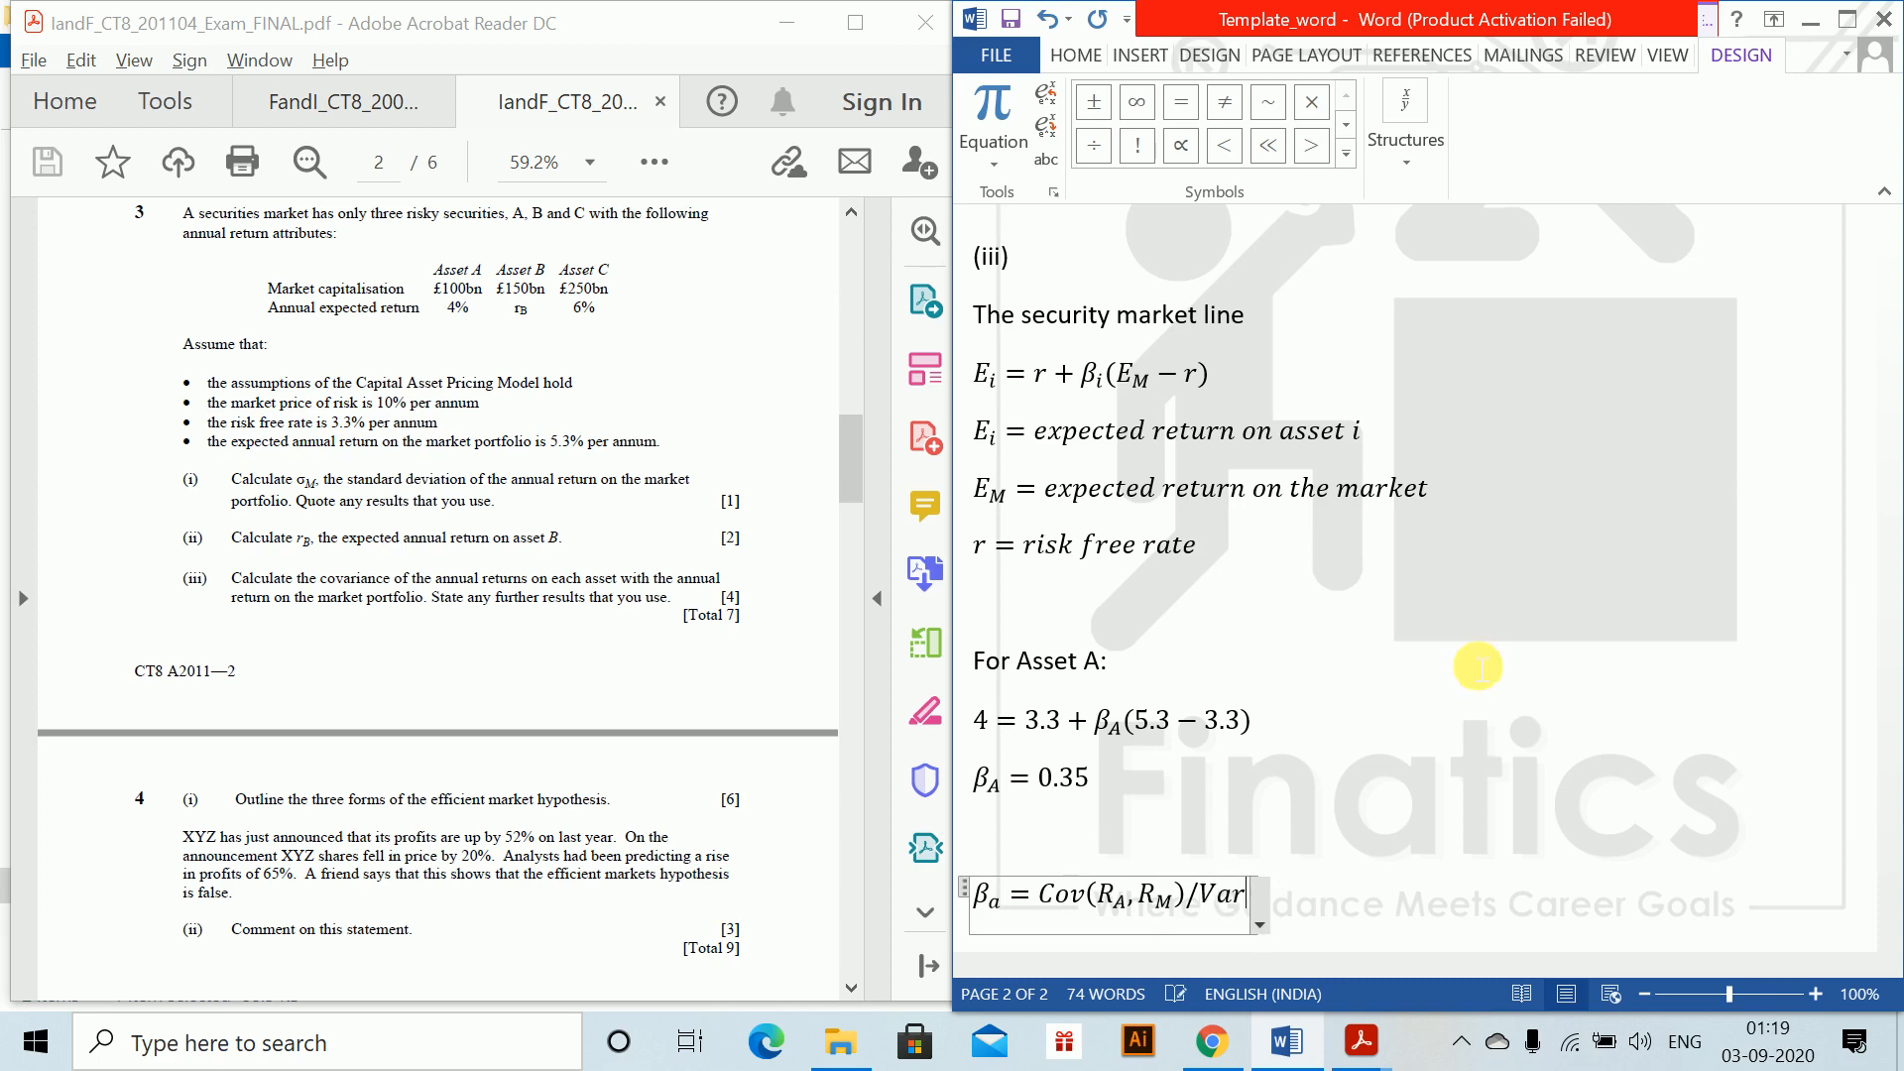
{"action": "type", "text": "(R_M)"}
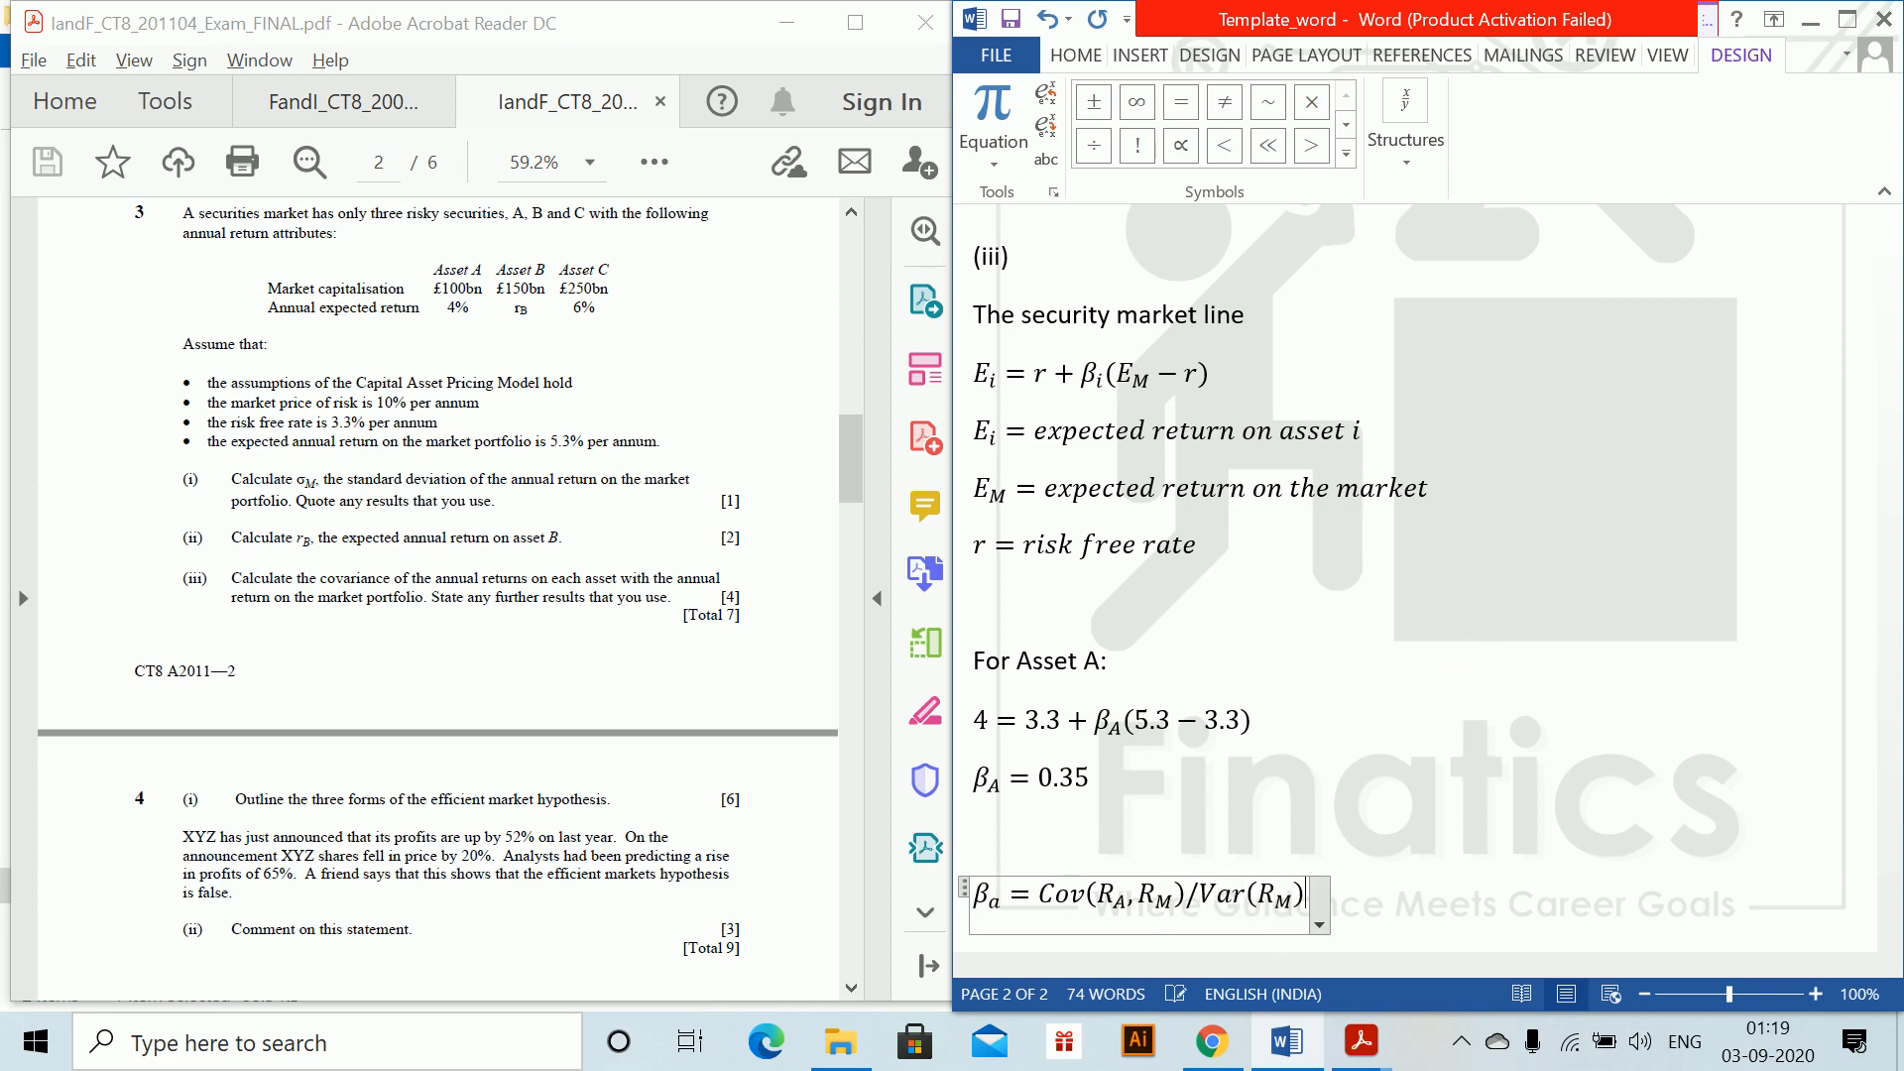
{"action": "key", "text": "space"}
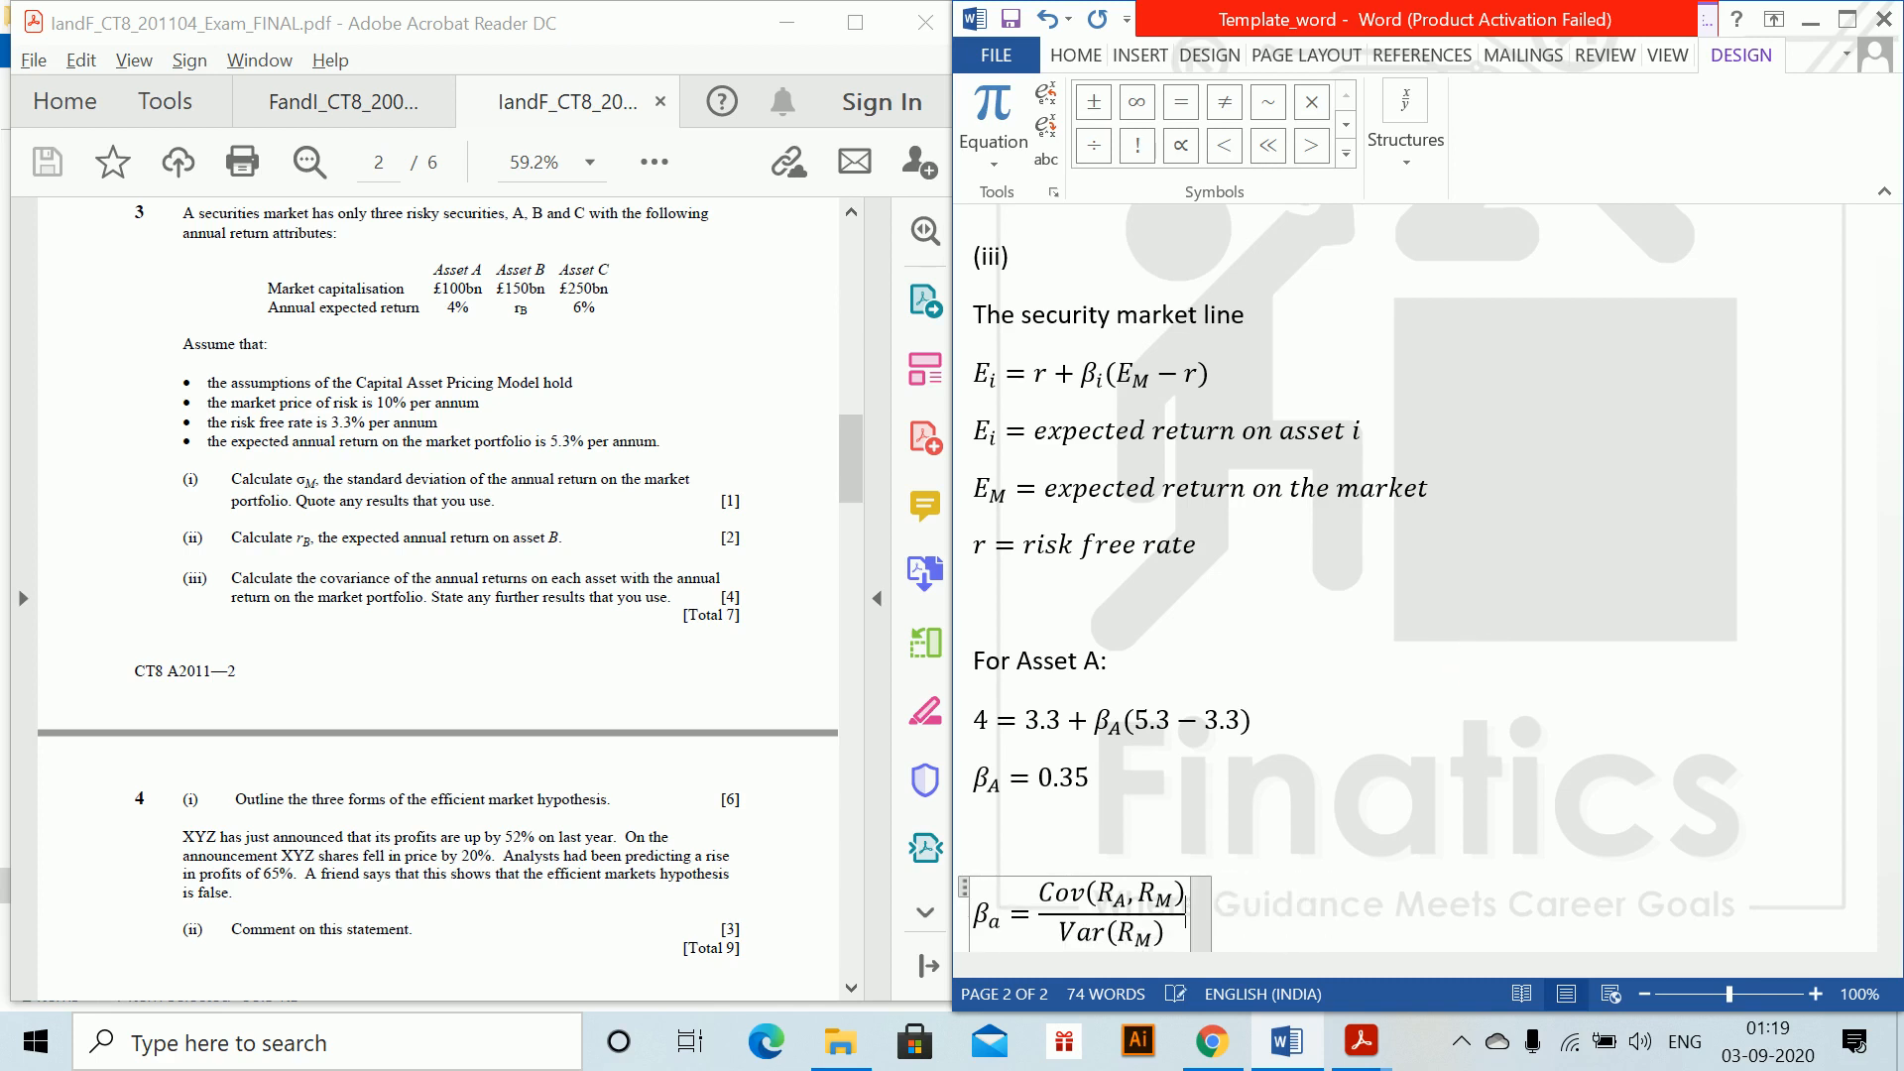
{"action": "type", "text": "="}
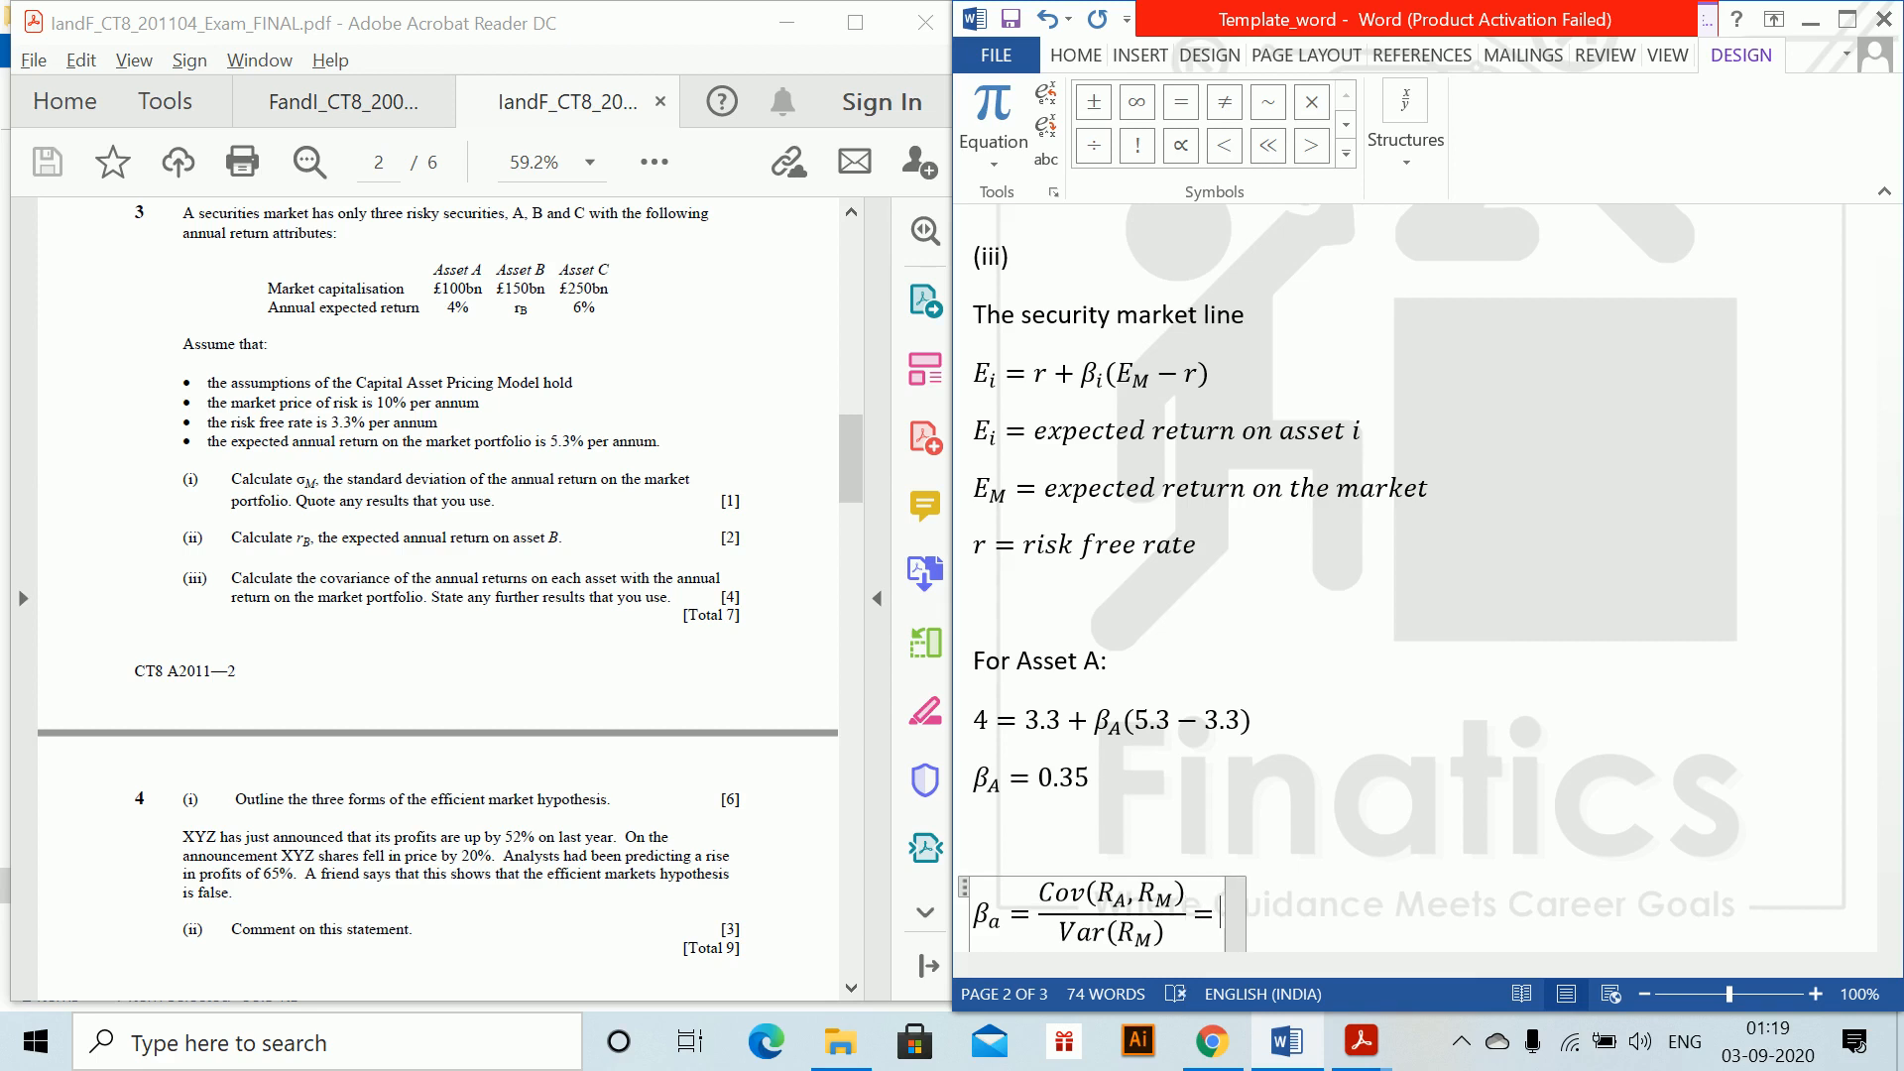
{"action": "key", "text": "BackSpace"}
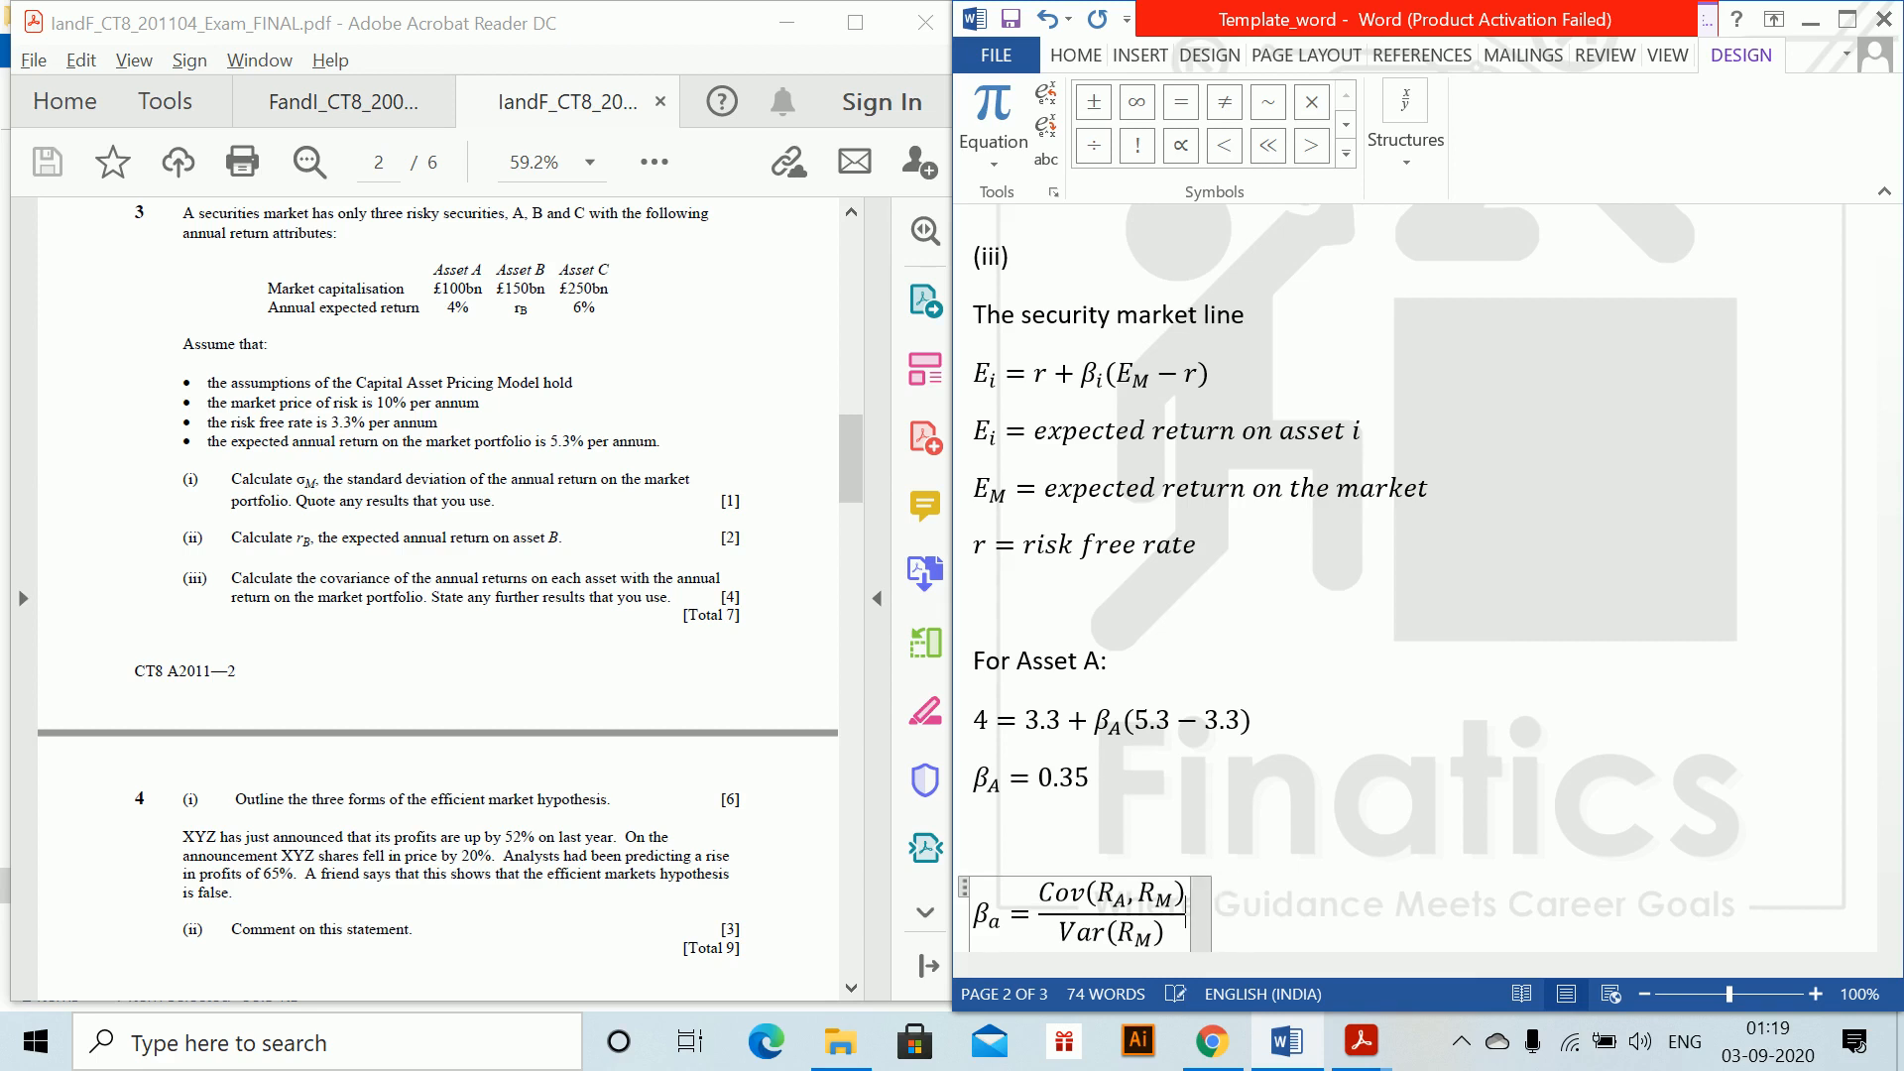
{"action": "key", "text": "Right"}
{"action": "key", "text": "Return"}
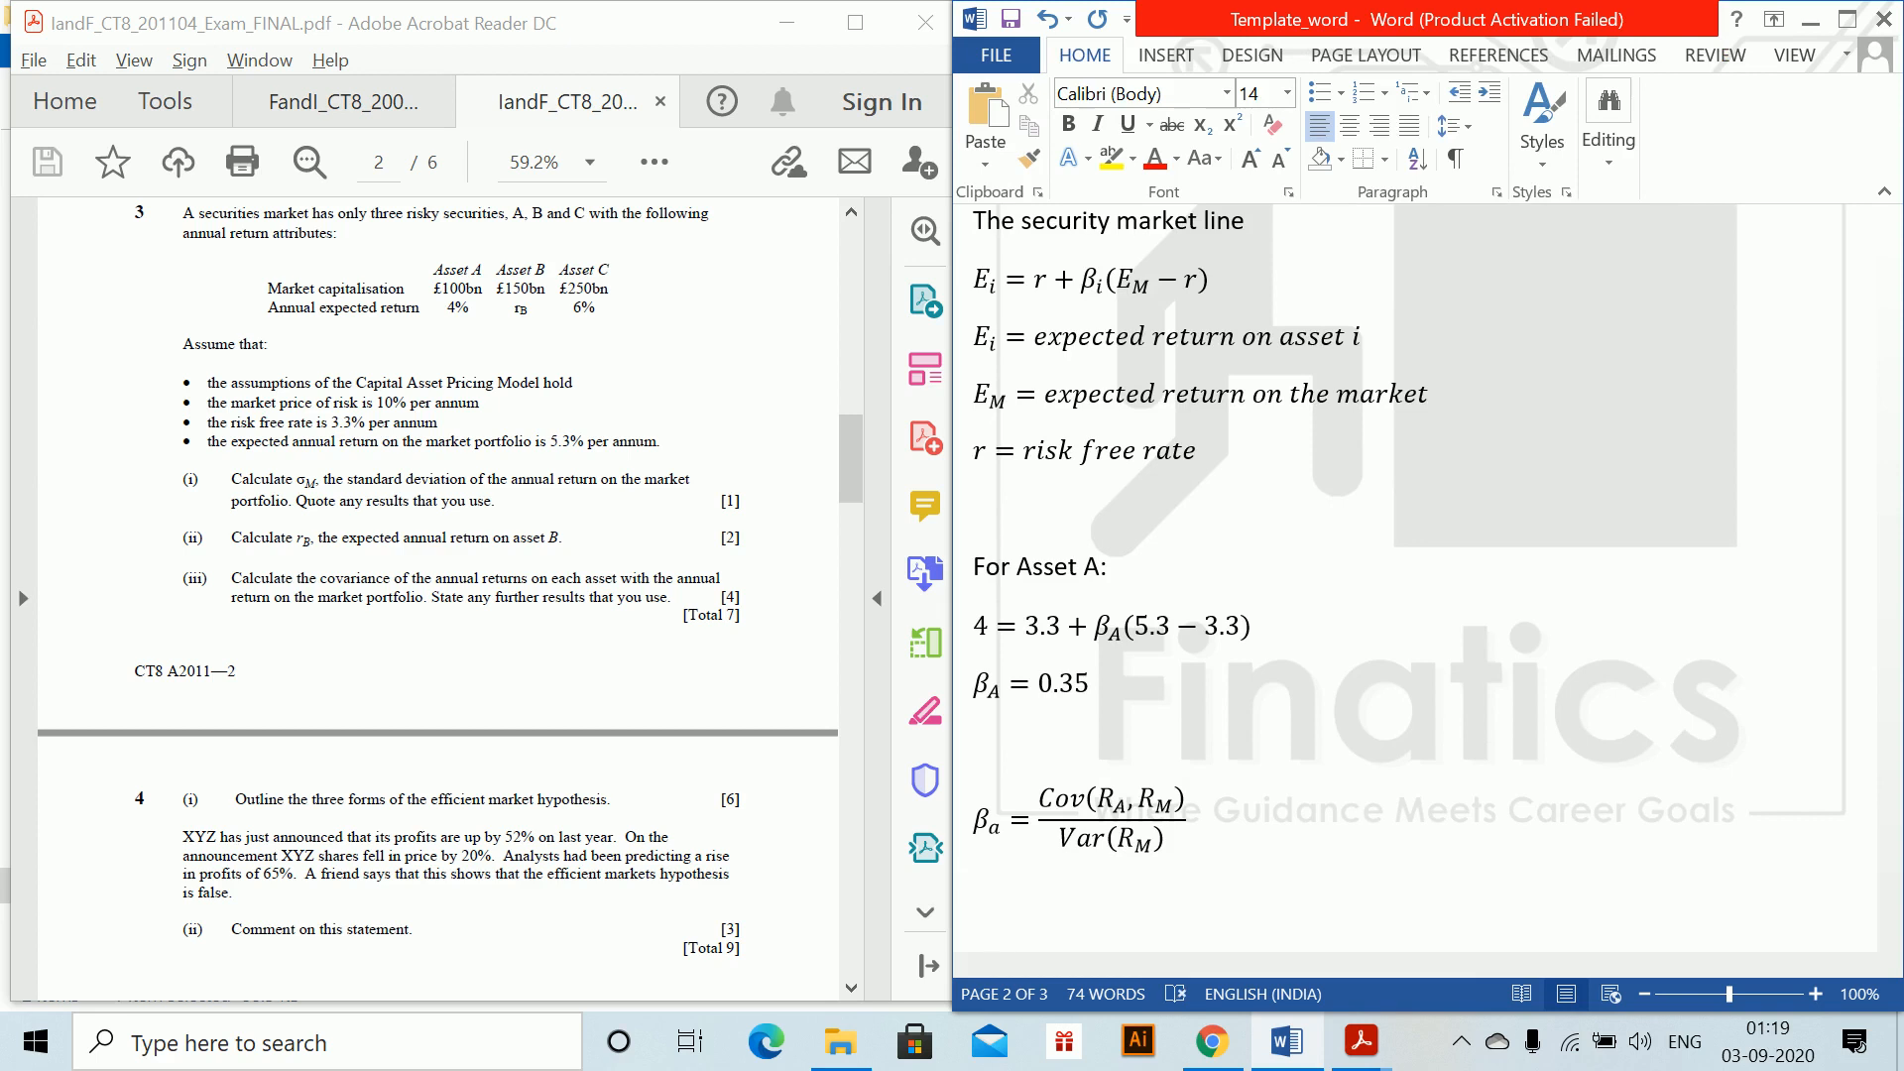
Enter the market variance in a new equation as Var(R_M) = σ_M² = 20² = 400.
{"action": "key", "text": "alt+equal"}
{"action": "type", "text": "Var"}
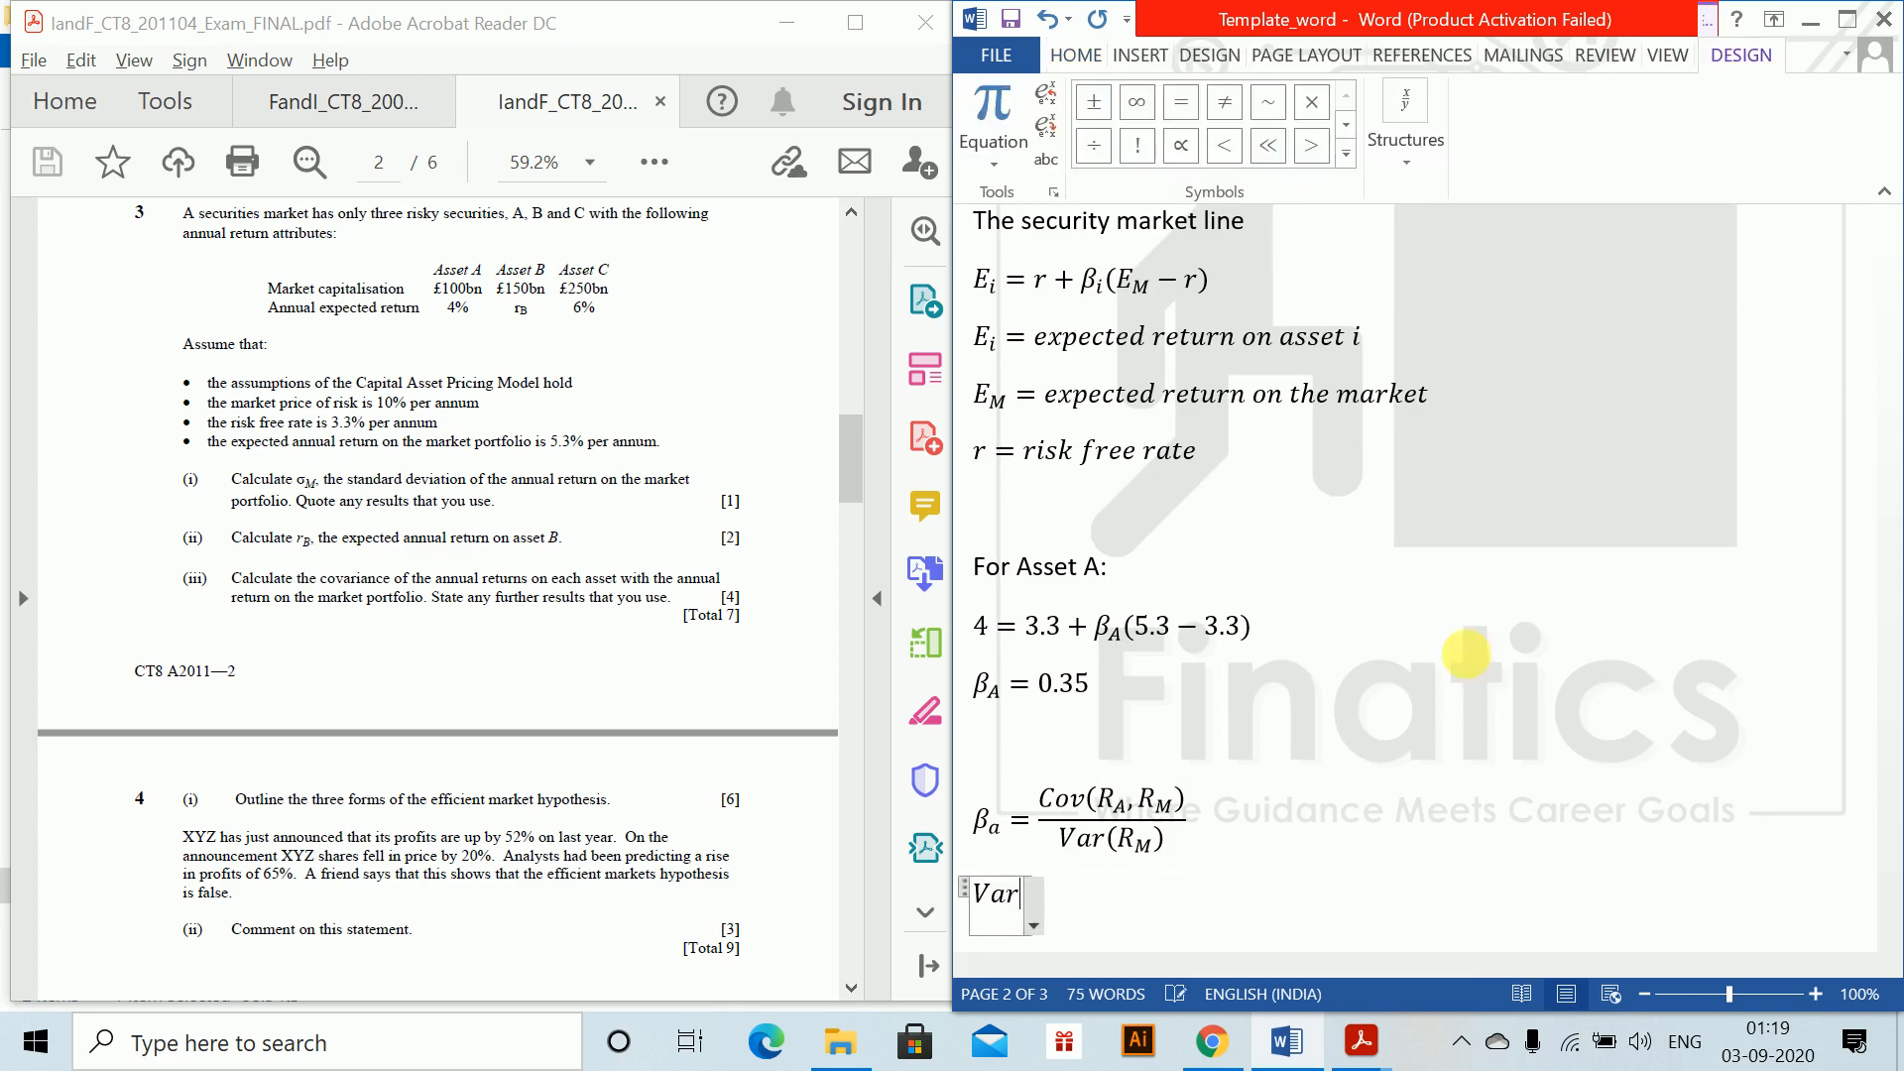
{"action": "type", "text": "(R_M"}
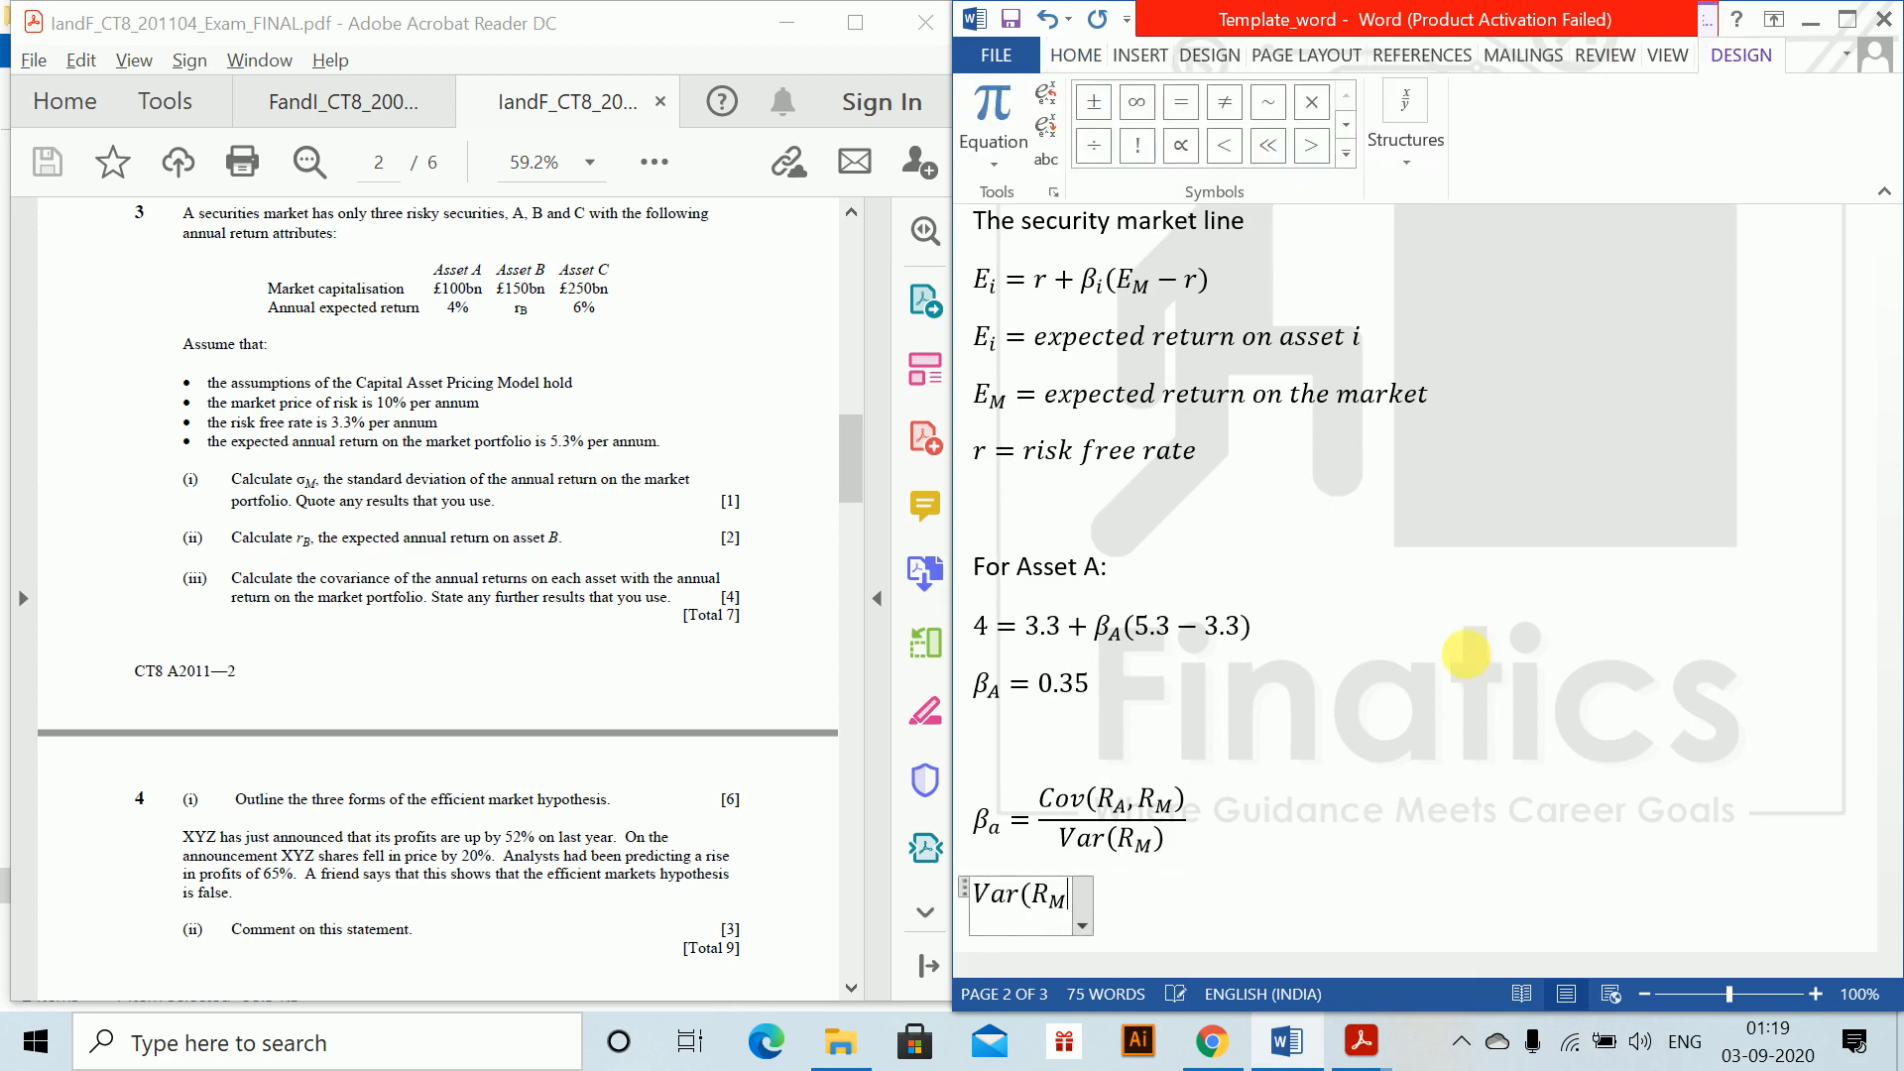
{"action": "type", "text": ")=\\sigm"}
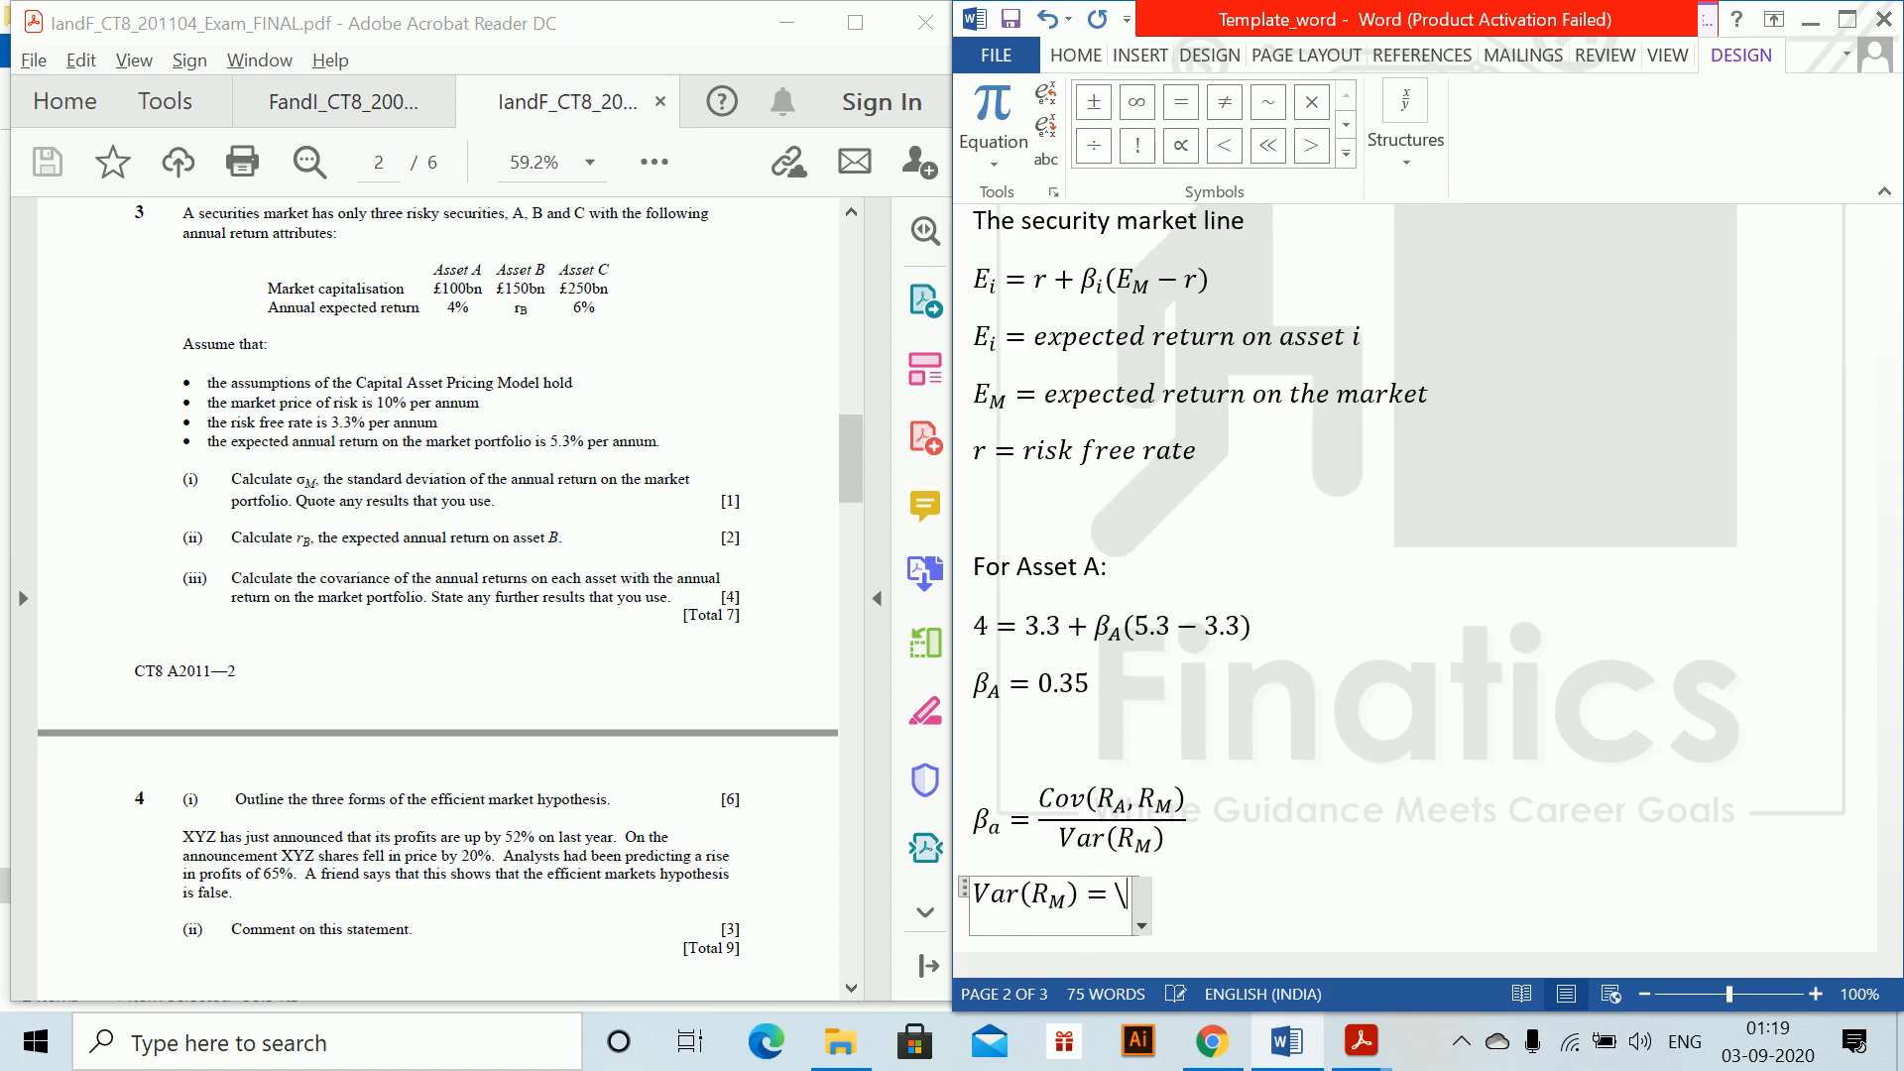
{"action": "type", "text": "a"}
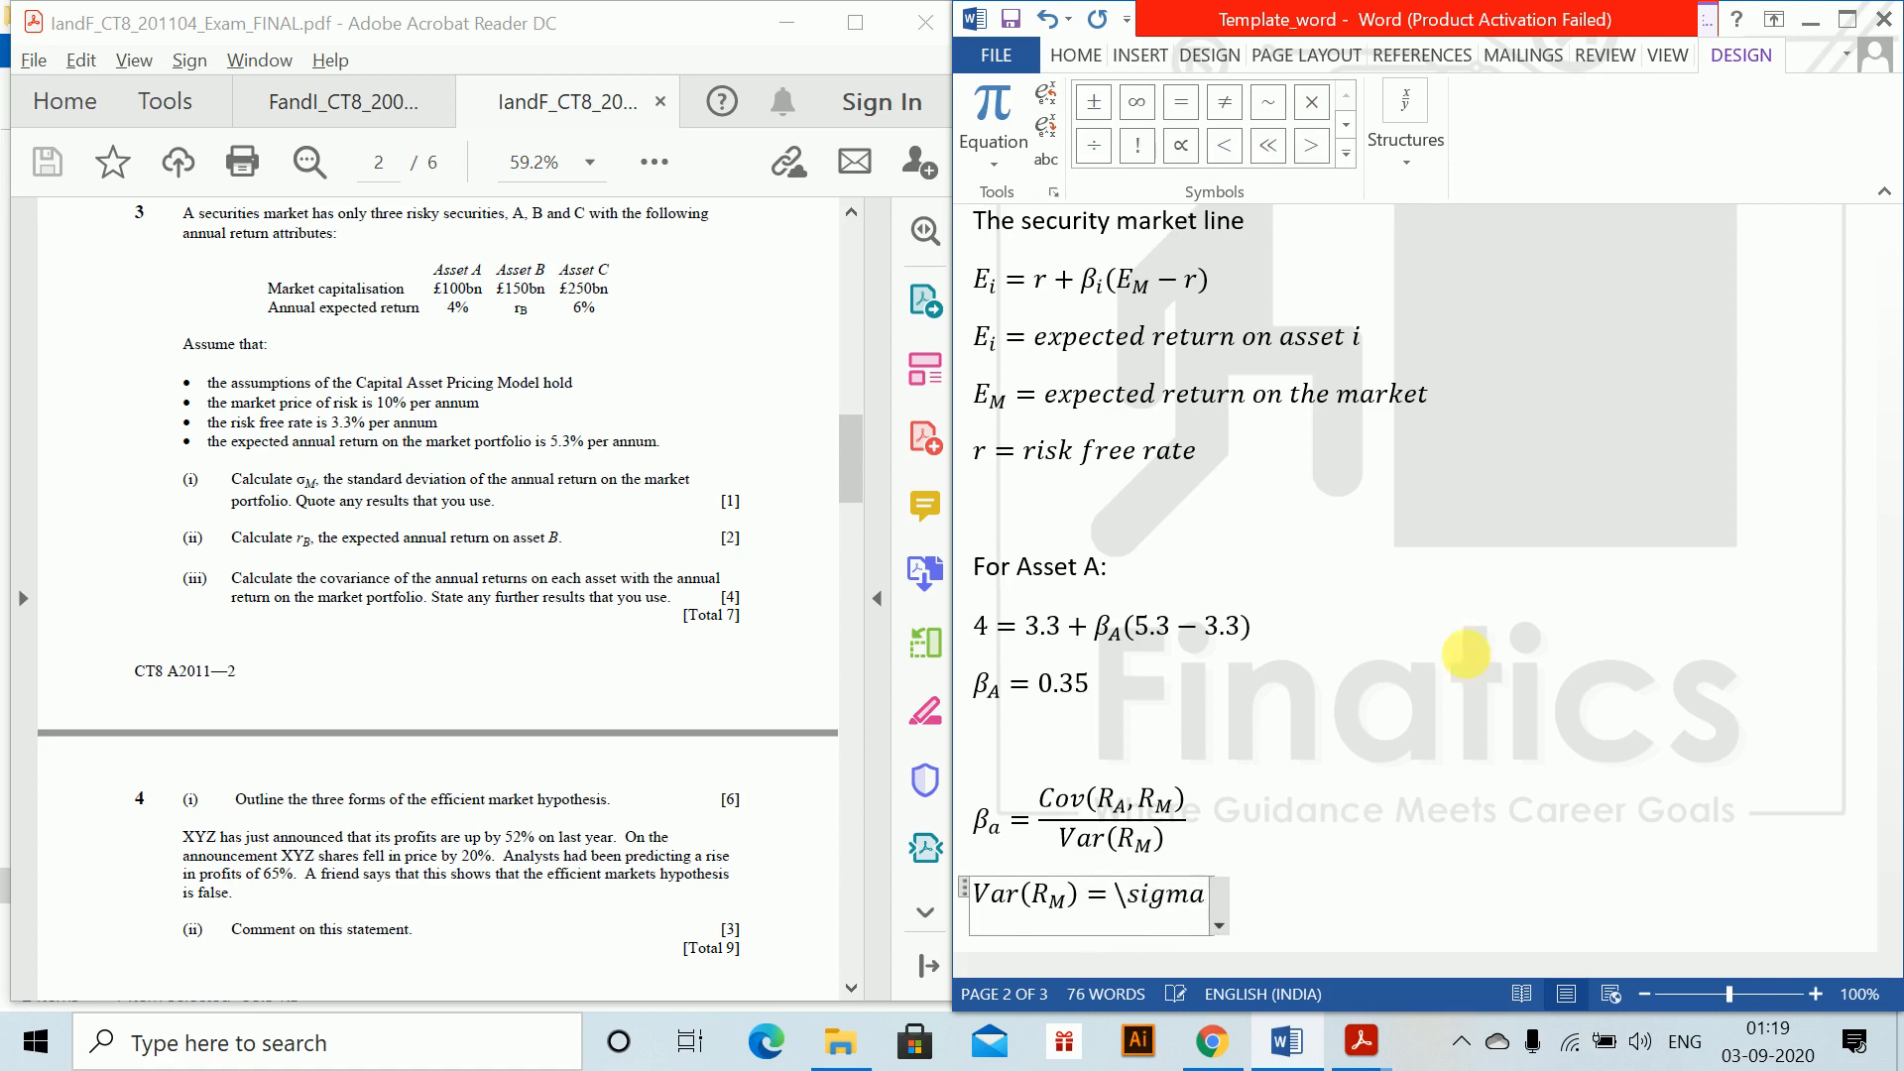
{"action": "type", "text": " _M^2"}
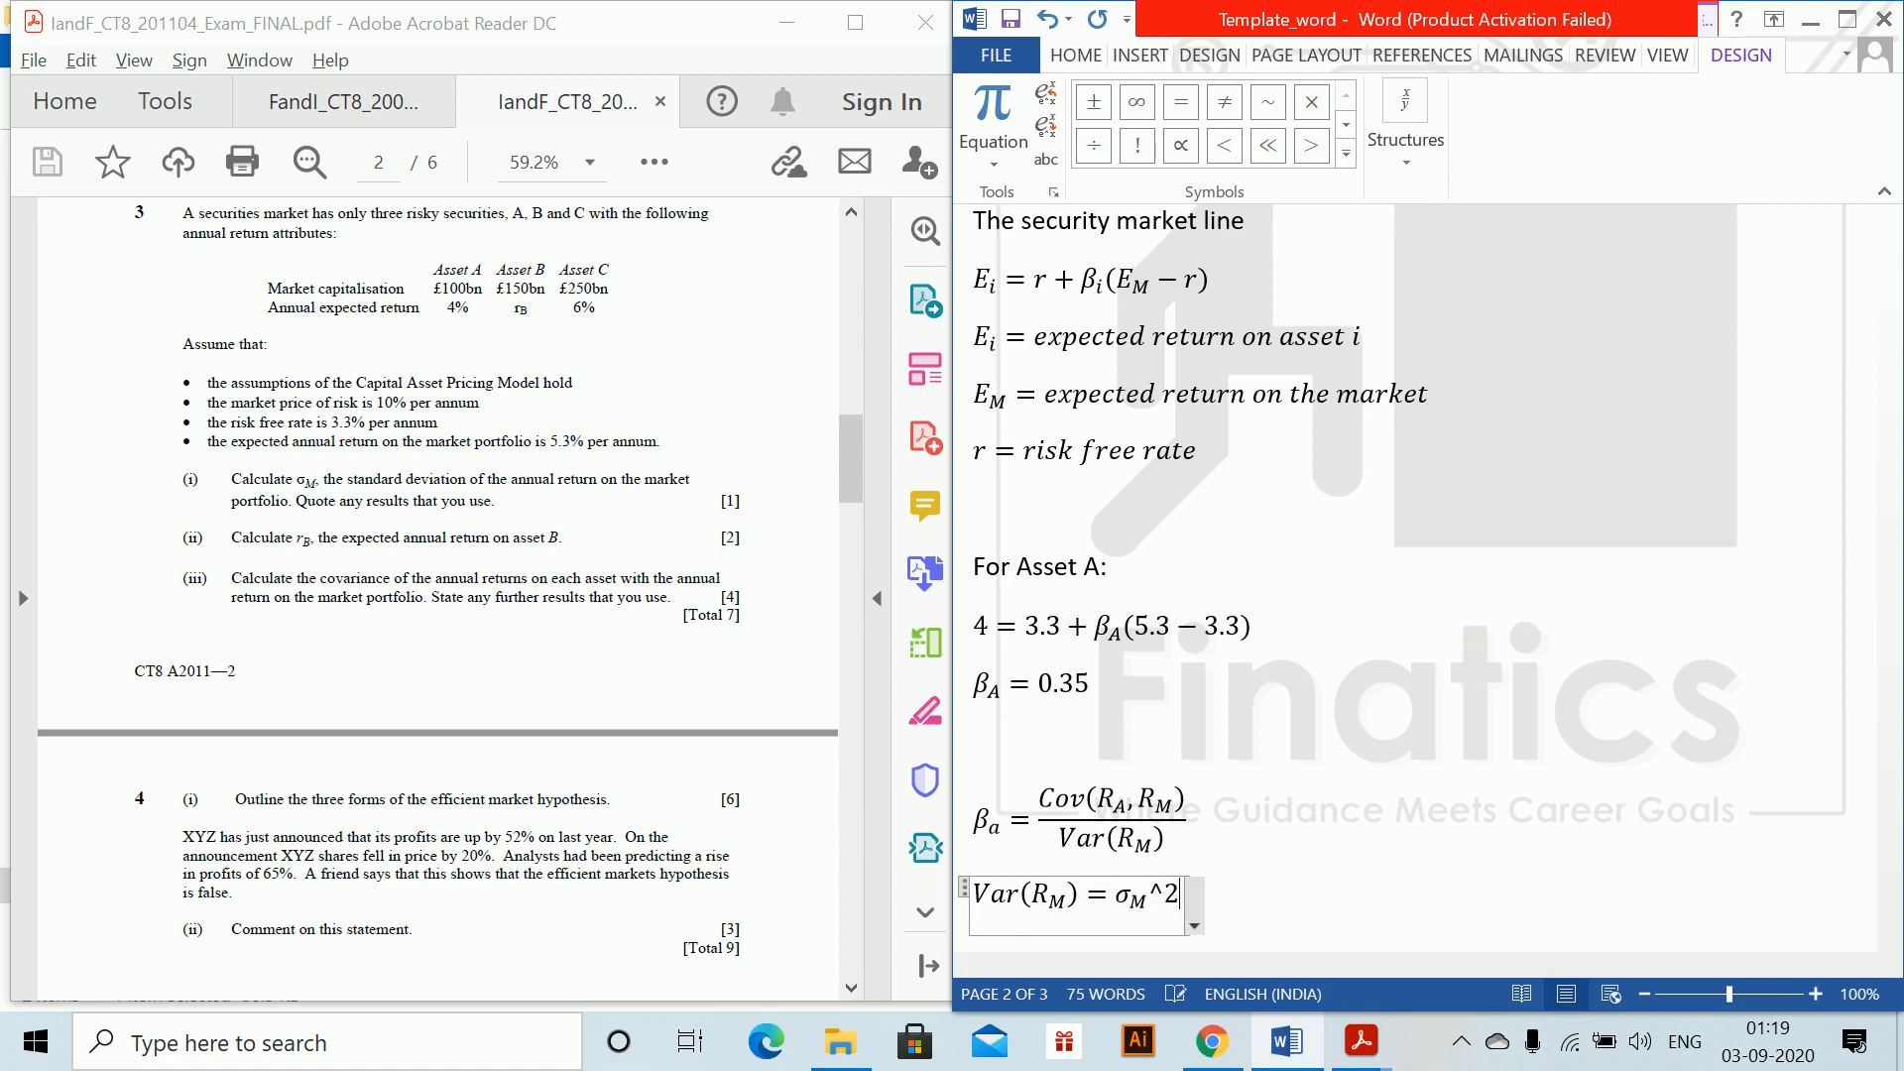
{"action": "key", "text": "space"}
{"action": "type", "text": "="}
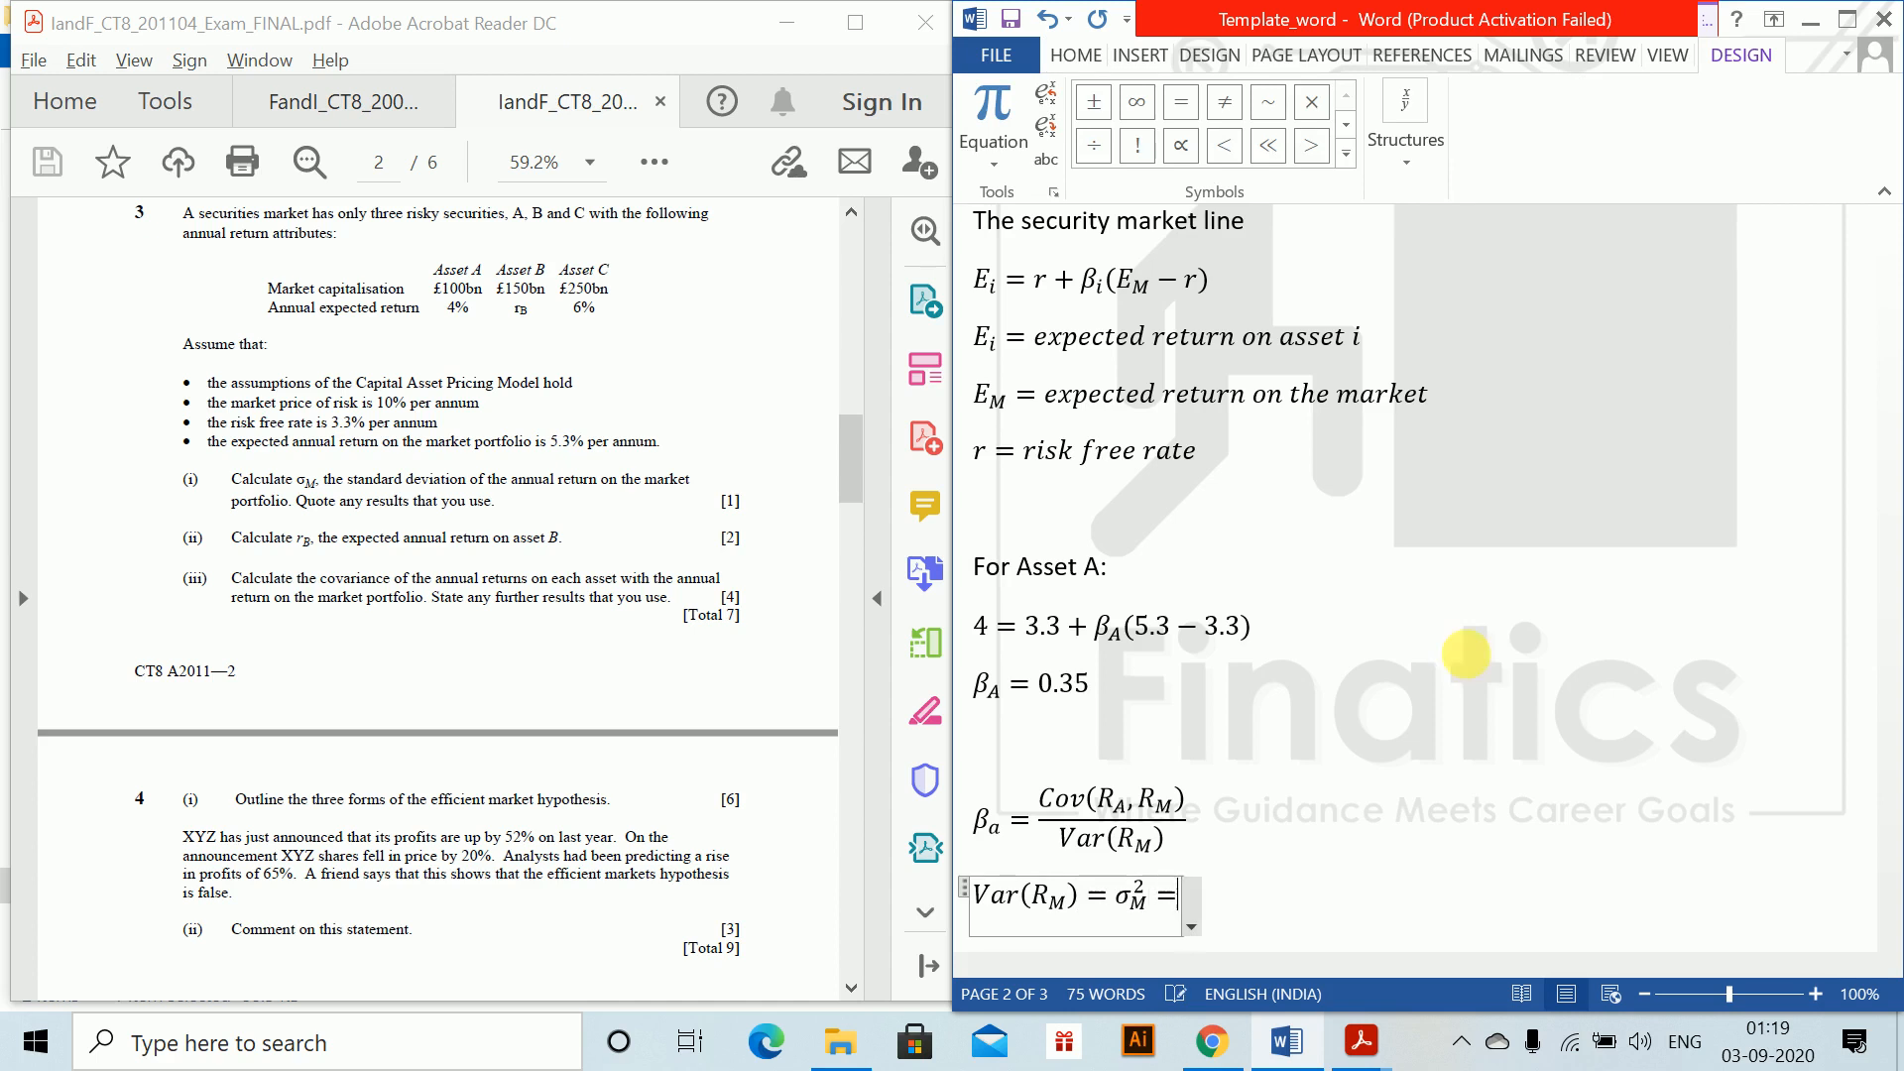
{"action": "type", "text": "20^2=400"}
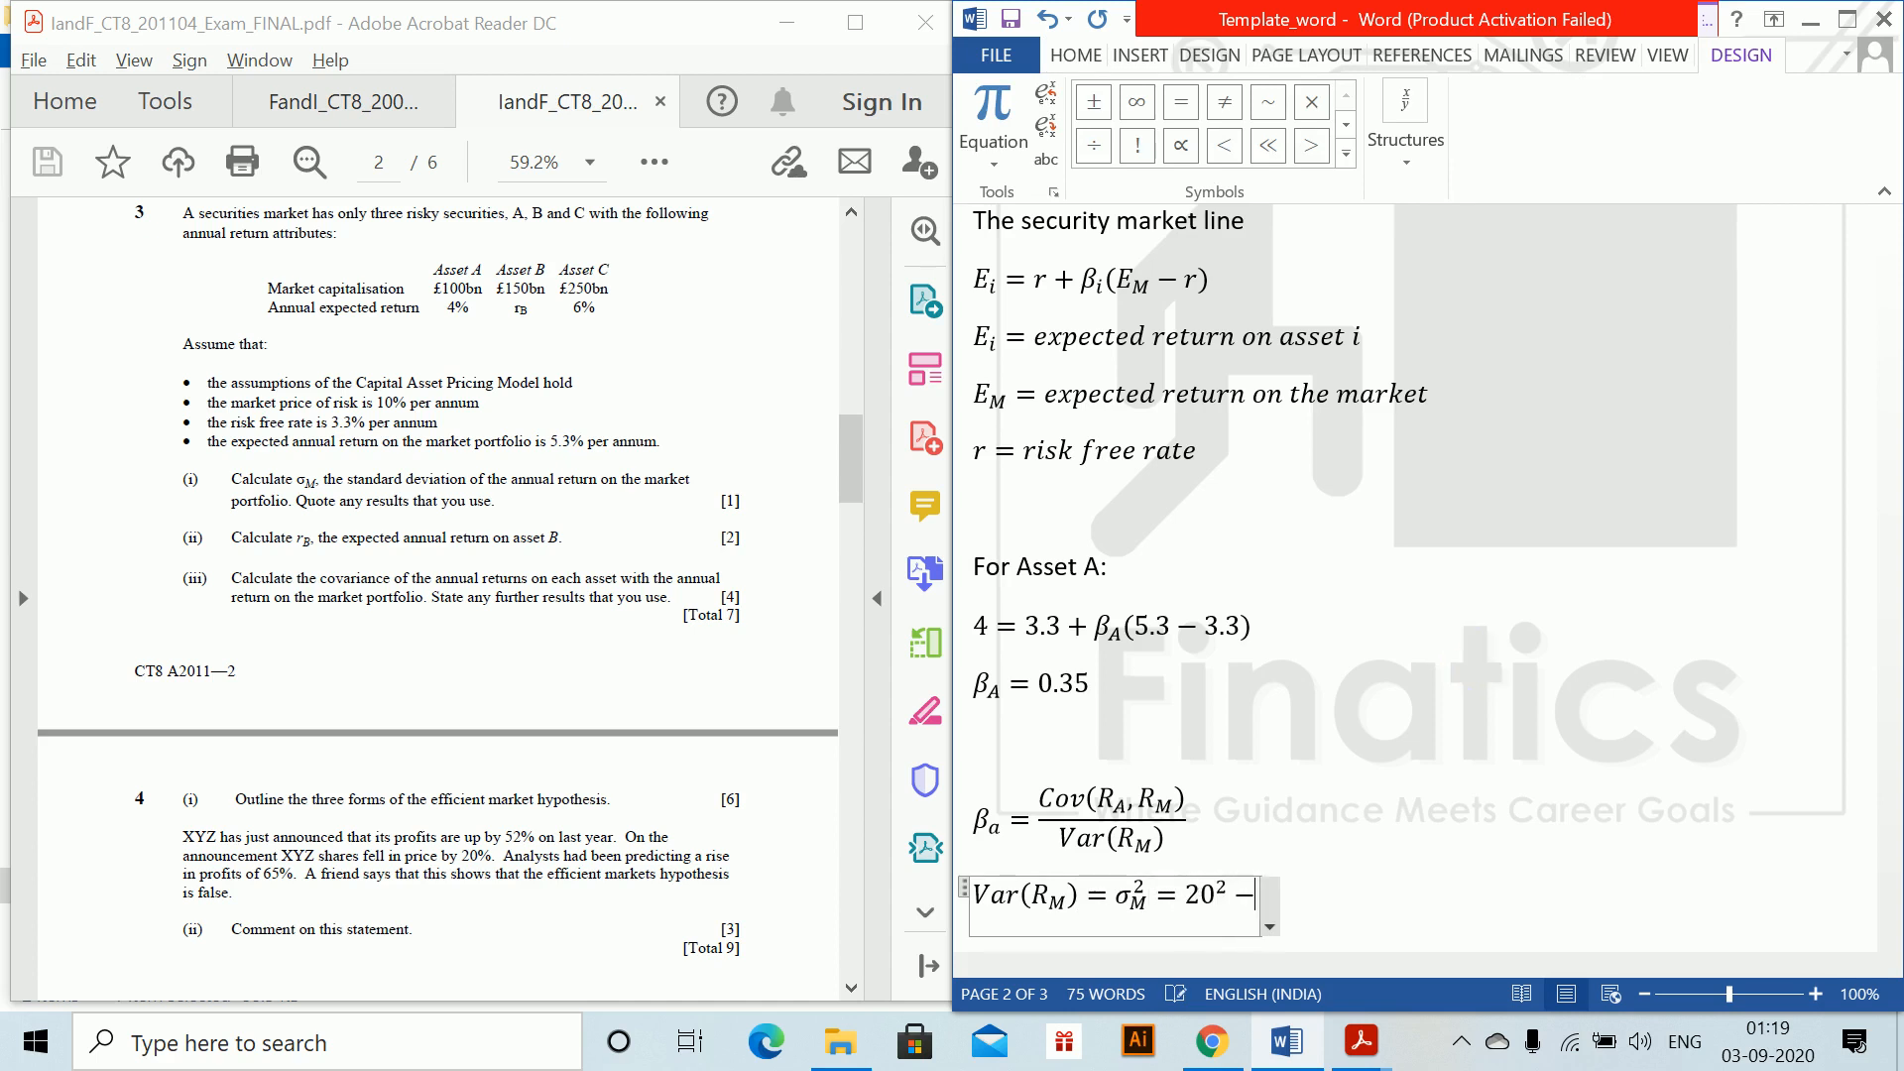
{"action": "key", "text": "Return"}
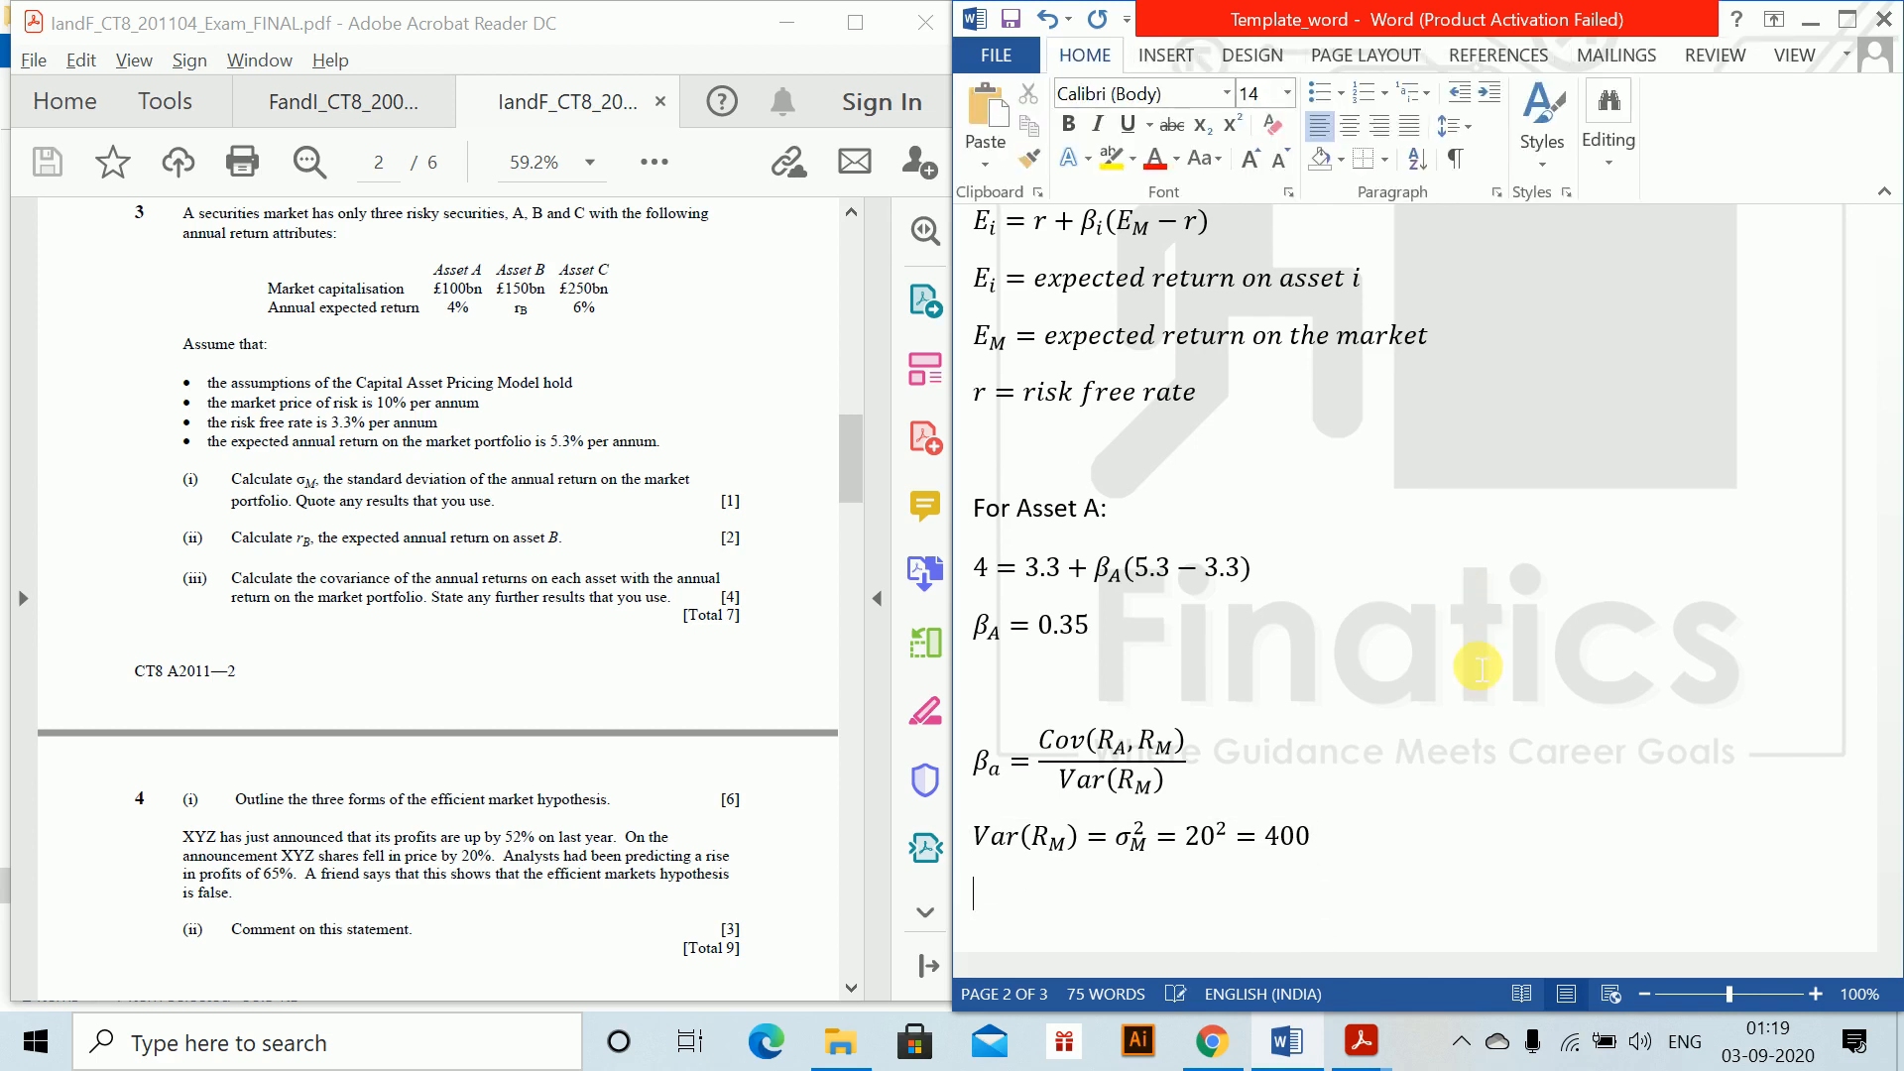
Write the text line "Therefore the SML equation for Asset B" below the variance equation.
{"action": "type", "text": "Therefore the SML equation for Asset"}
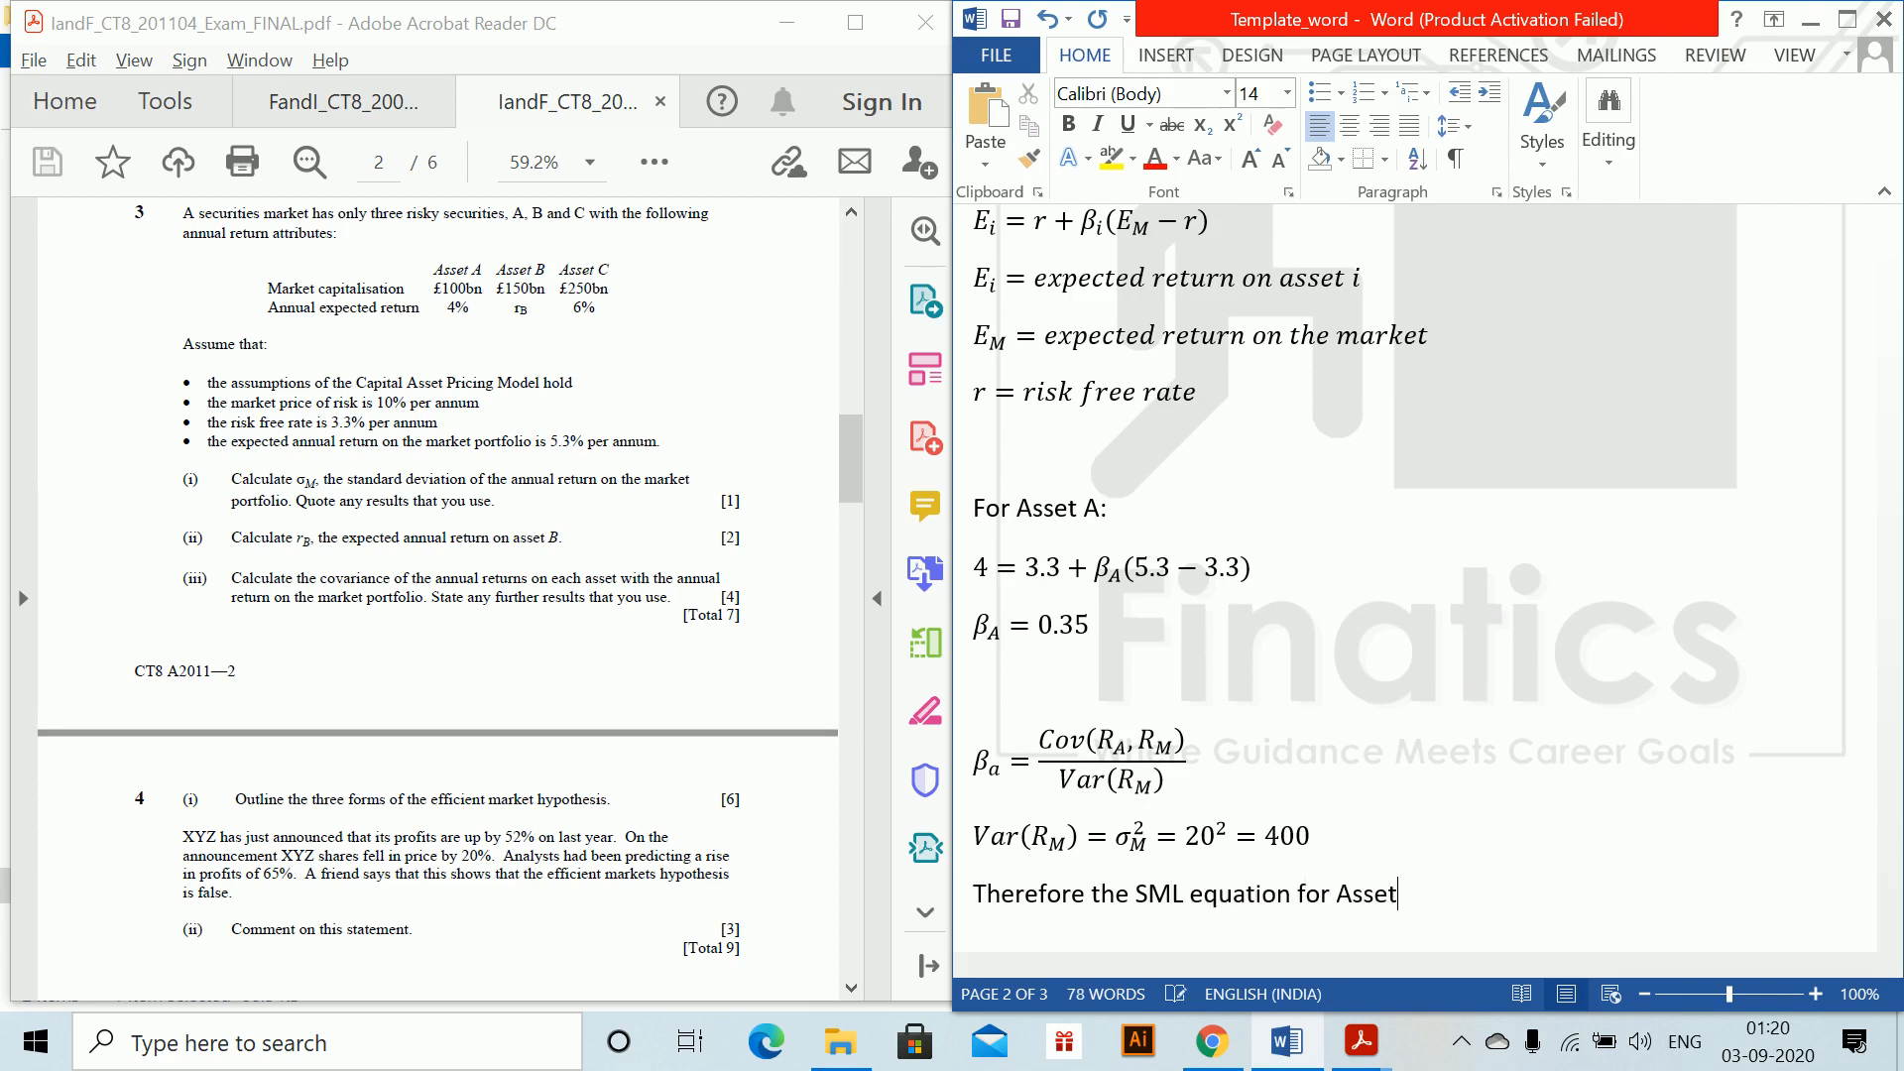
{"action": "type", "text": "B"}
{"action": "key", "text": "Return"}
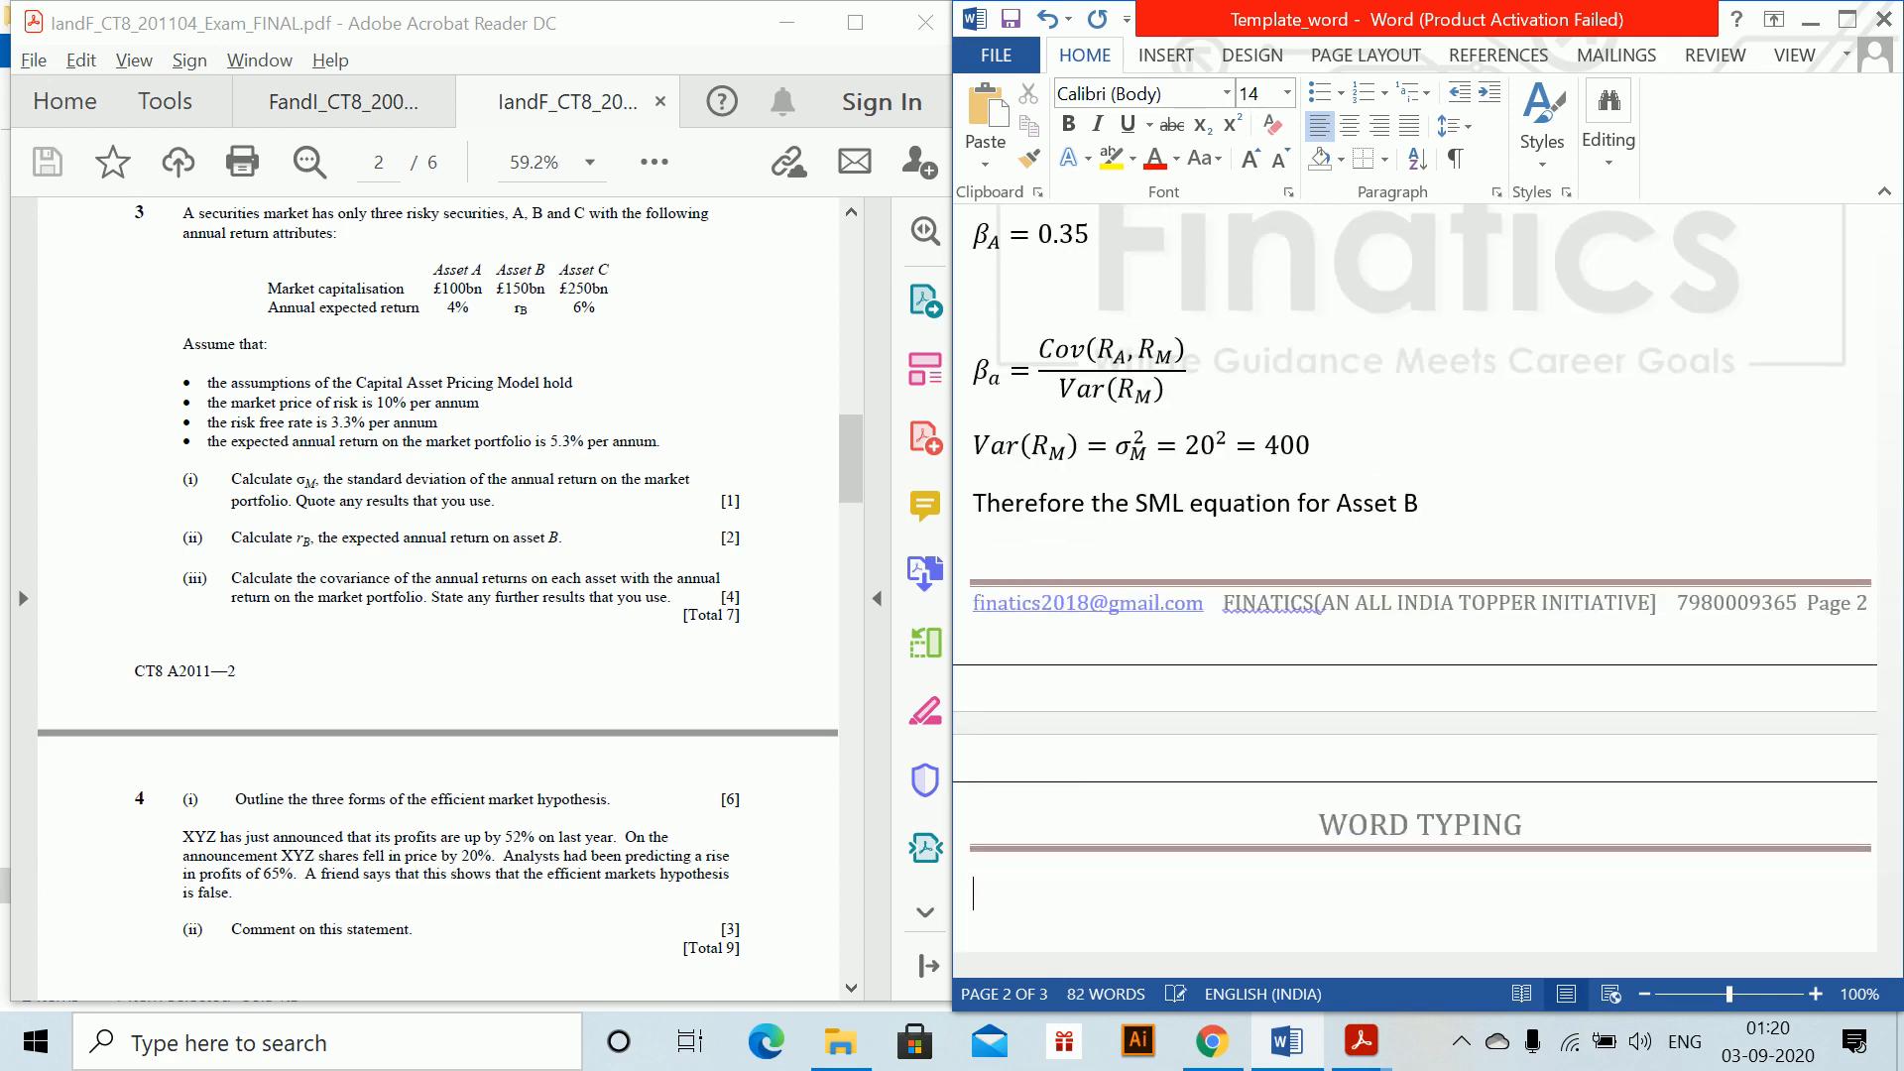
Enter the equation 5 = 3.3 + β_B(5.3 − 3.3) below the Asset B text line.
{"action": "key", "text": "alt+equal"}
{"action": "type", "text": "5"}
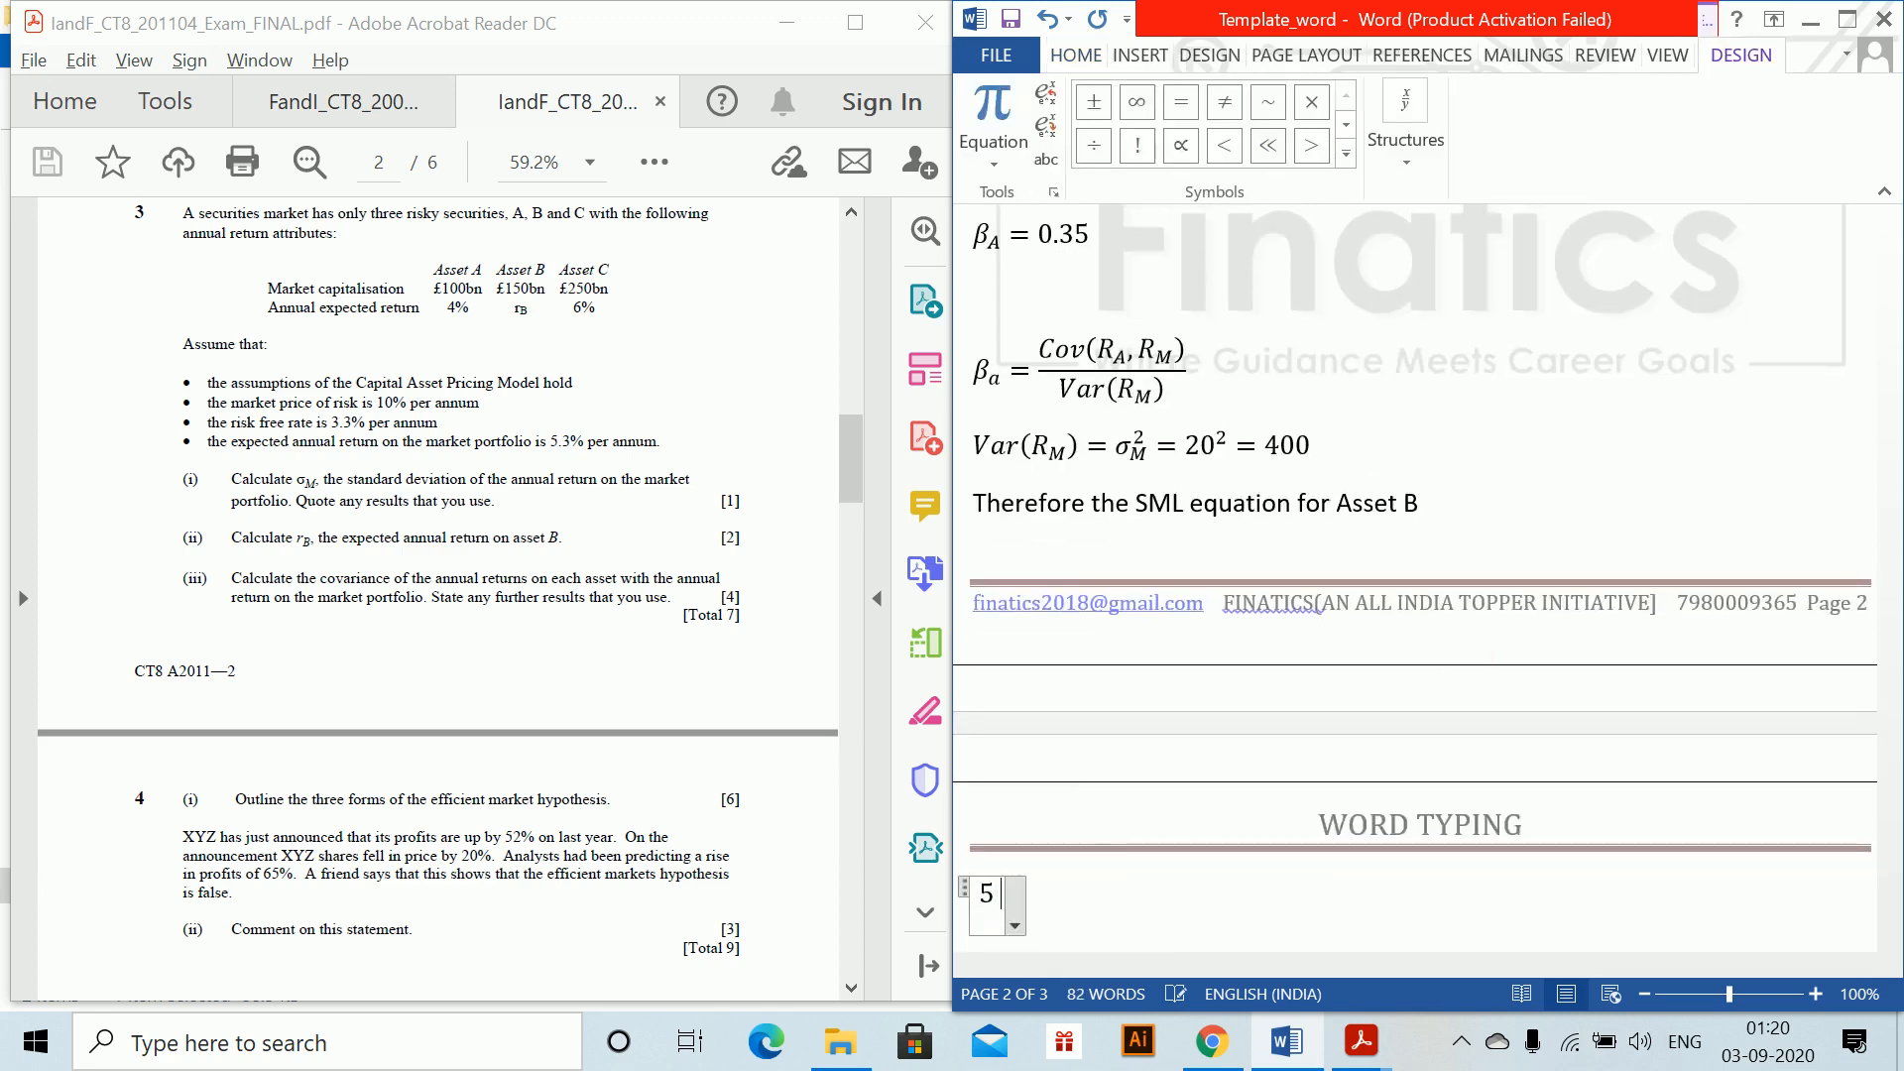
{"action": "type", "text": "=3.3+"}
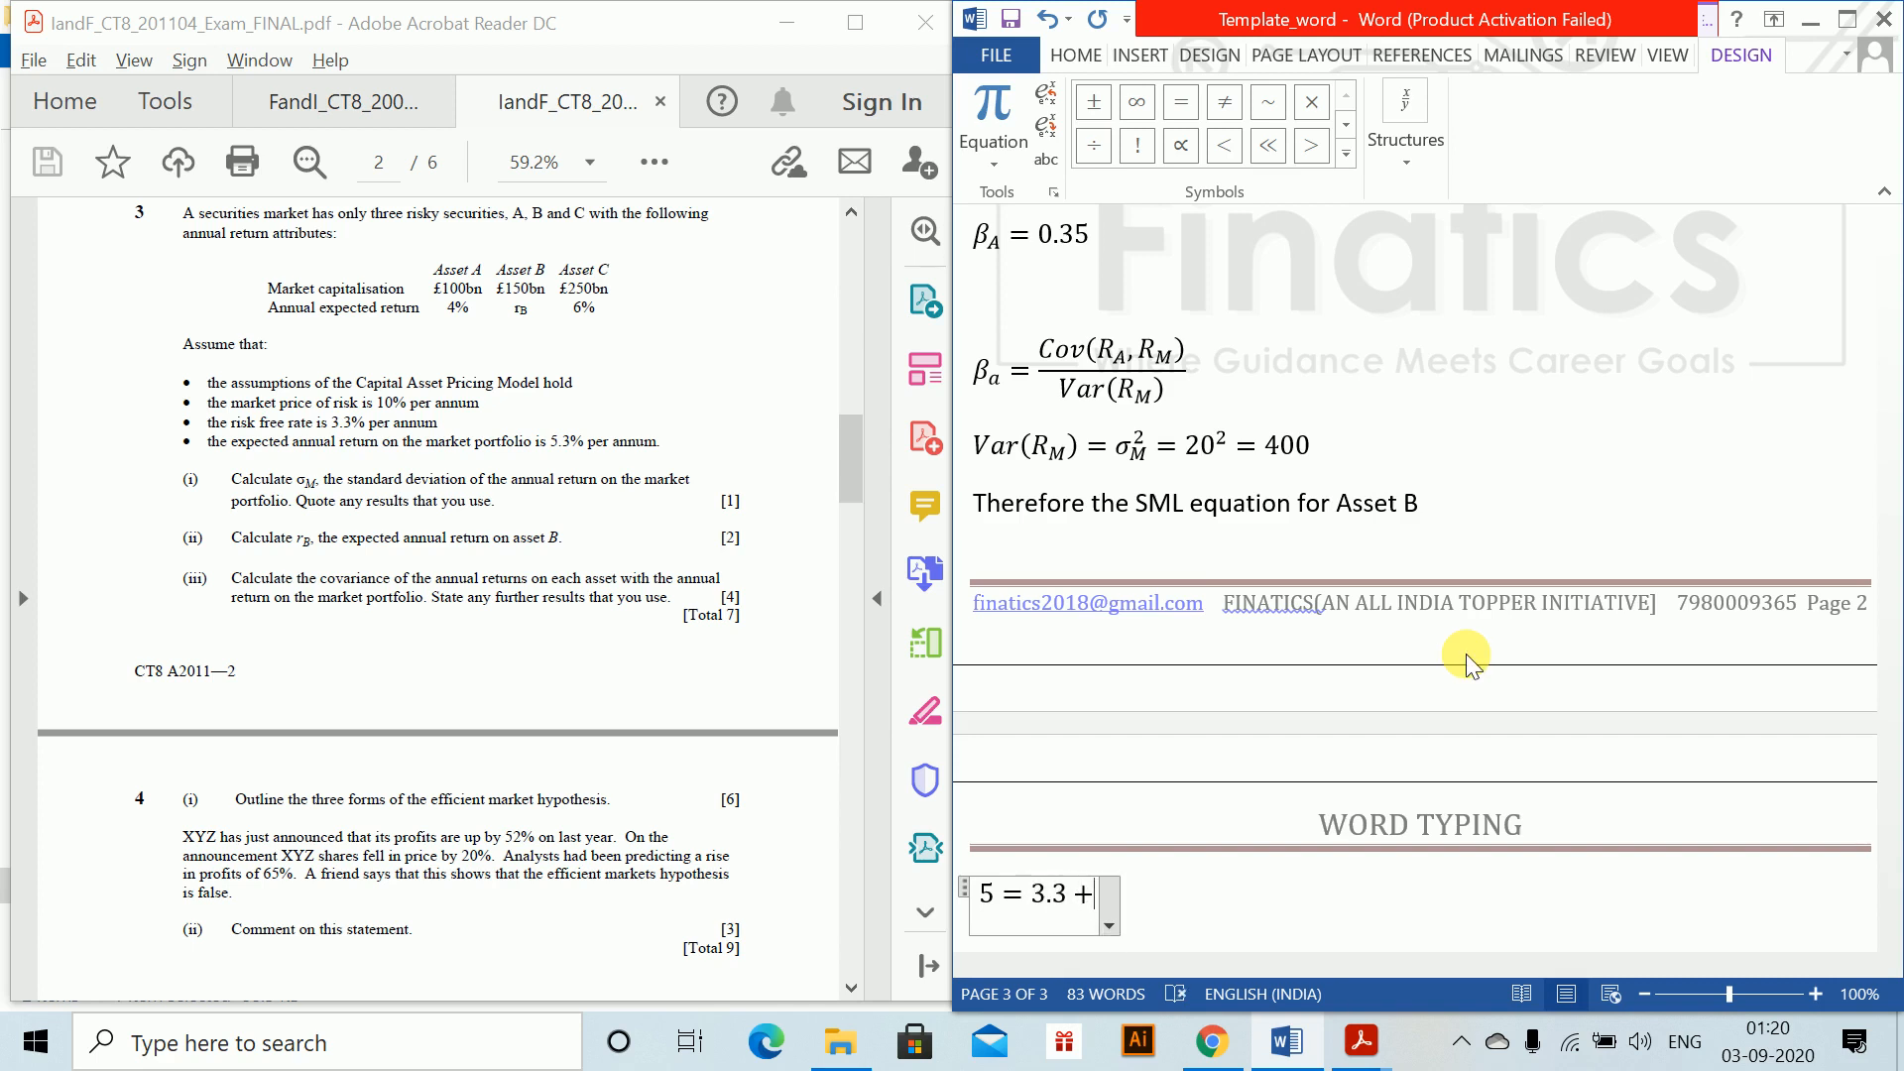
{"action": "type", "text": "\beta "}
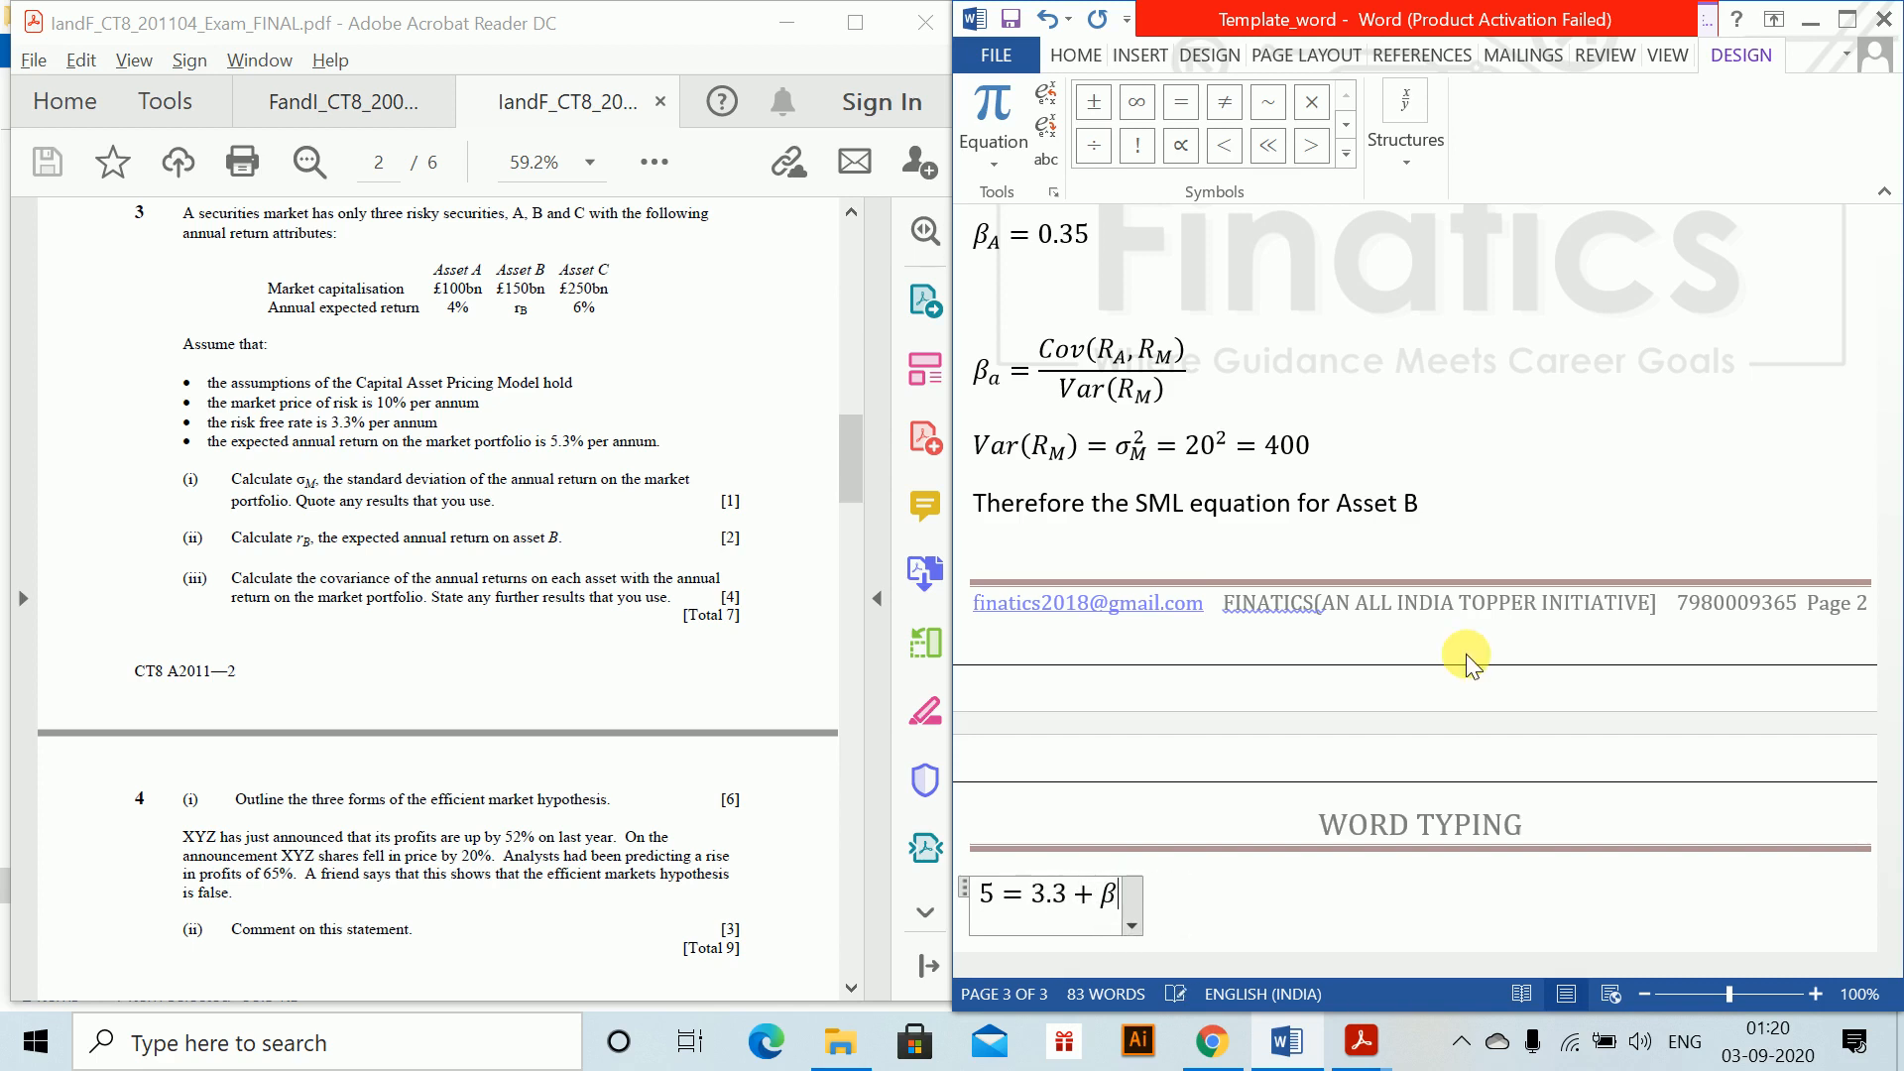
{"action": "type", "text": "_B="}
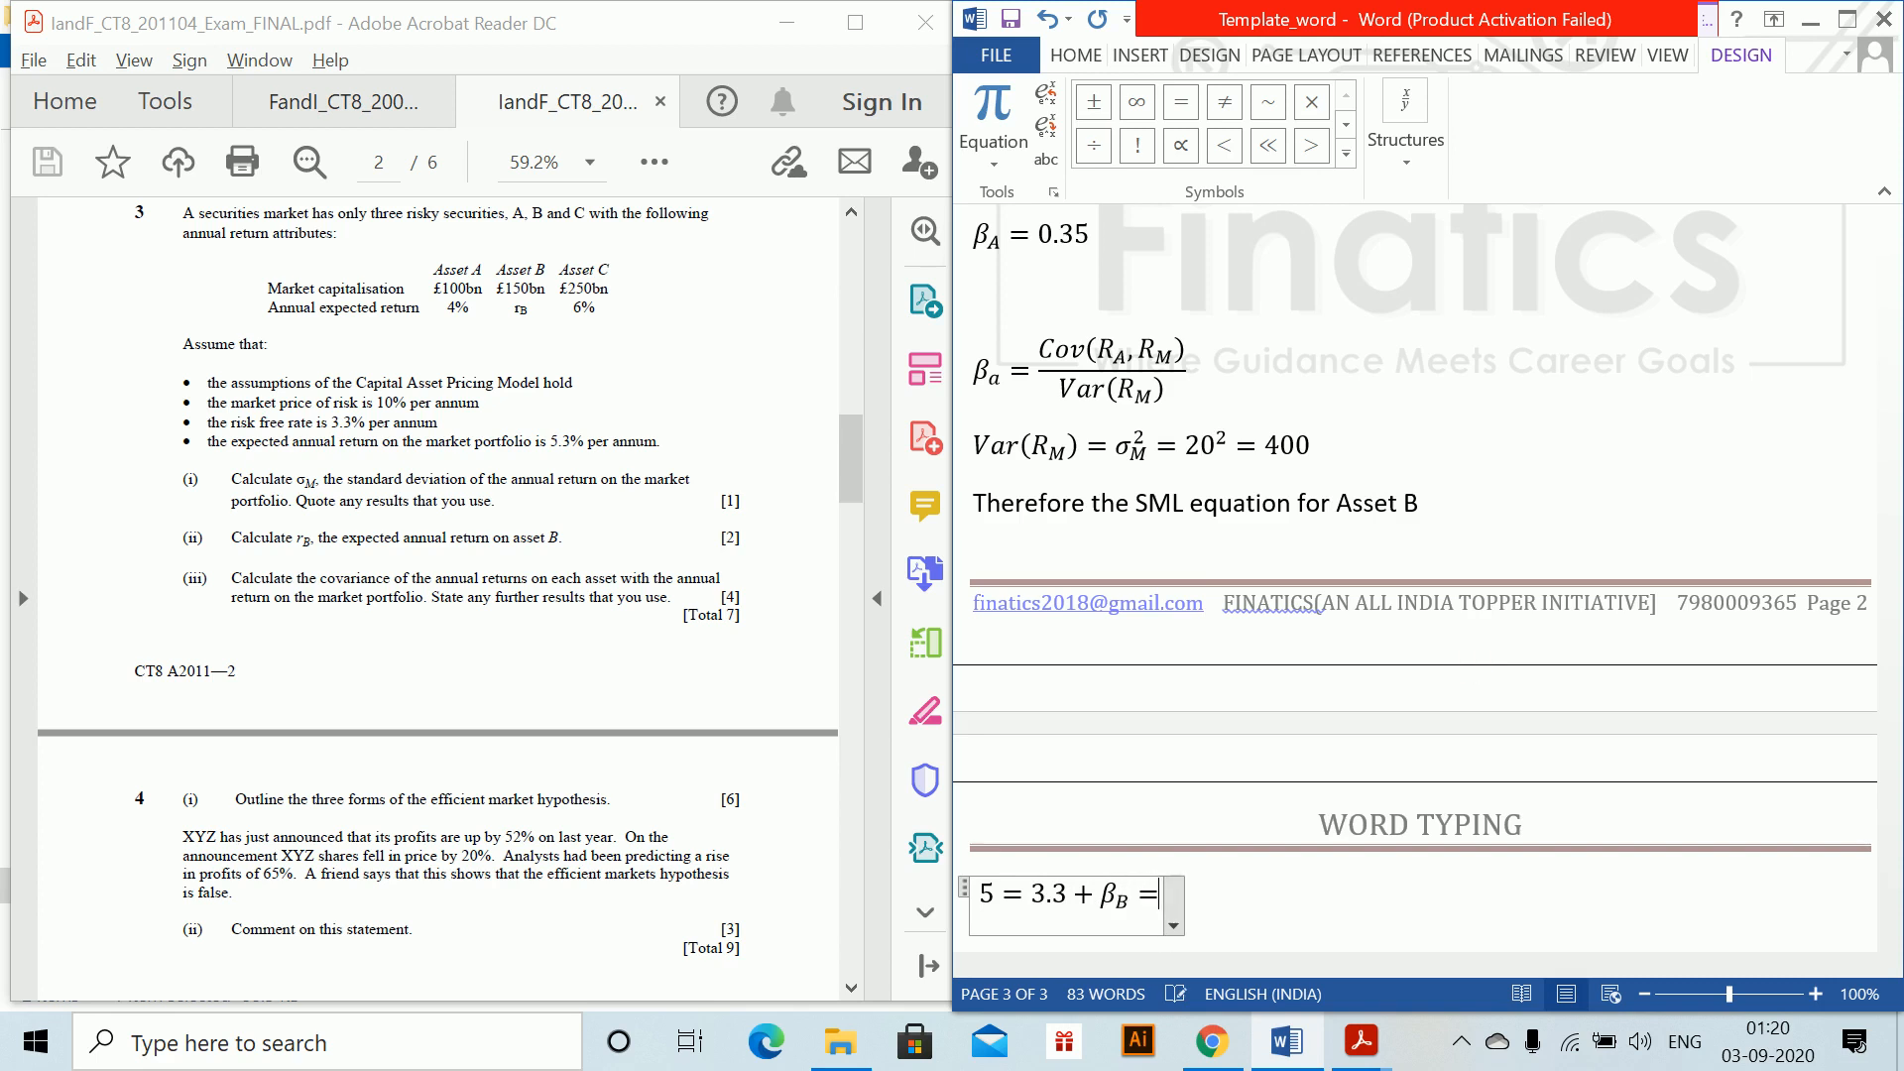
{"action": "key", "text": "BackSpace"}
{"action": "type", "text": "("}
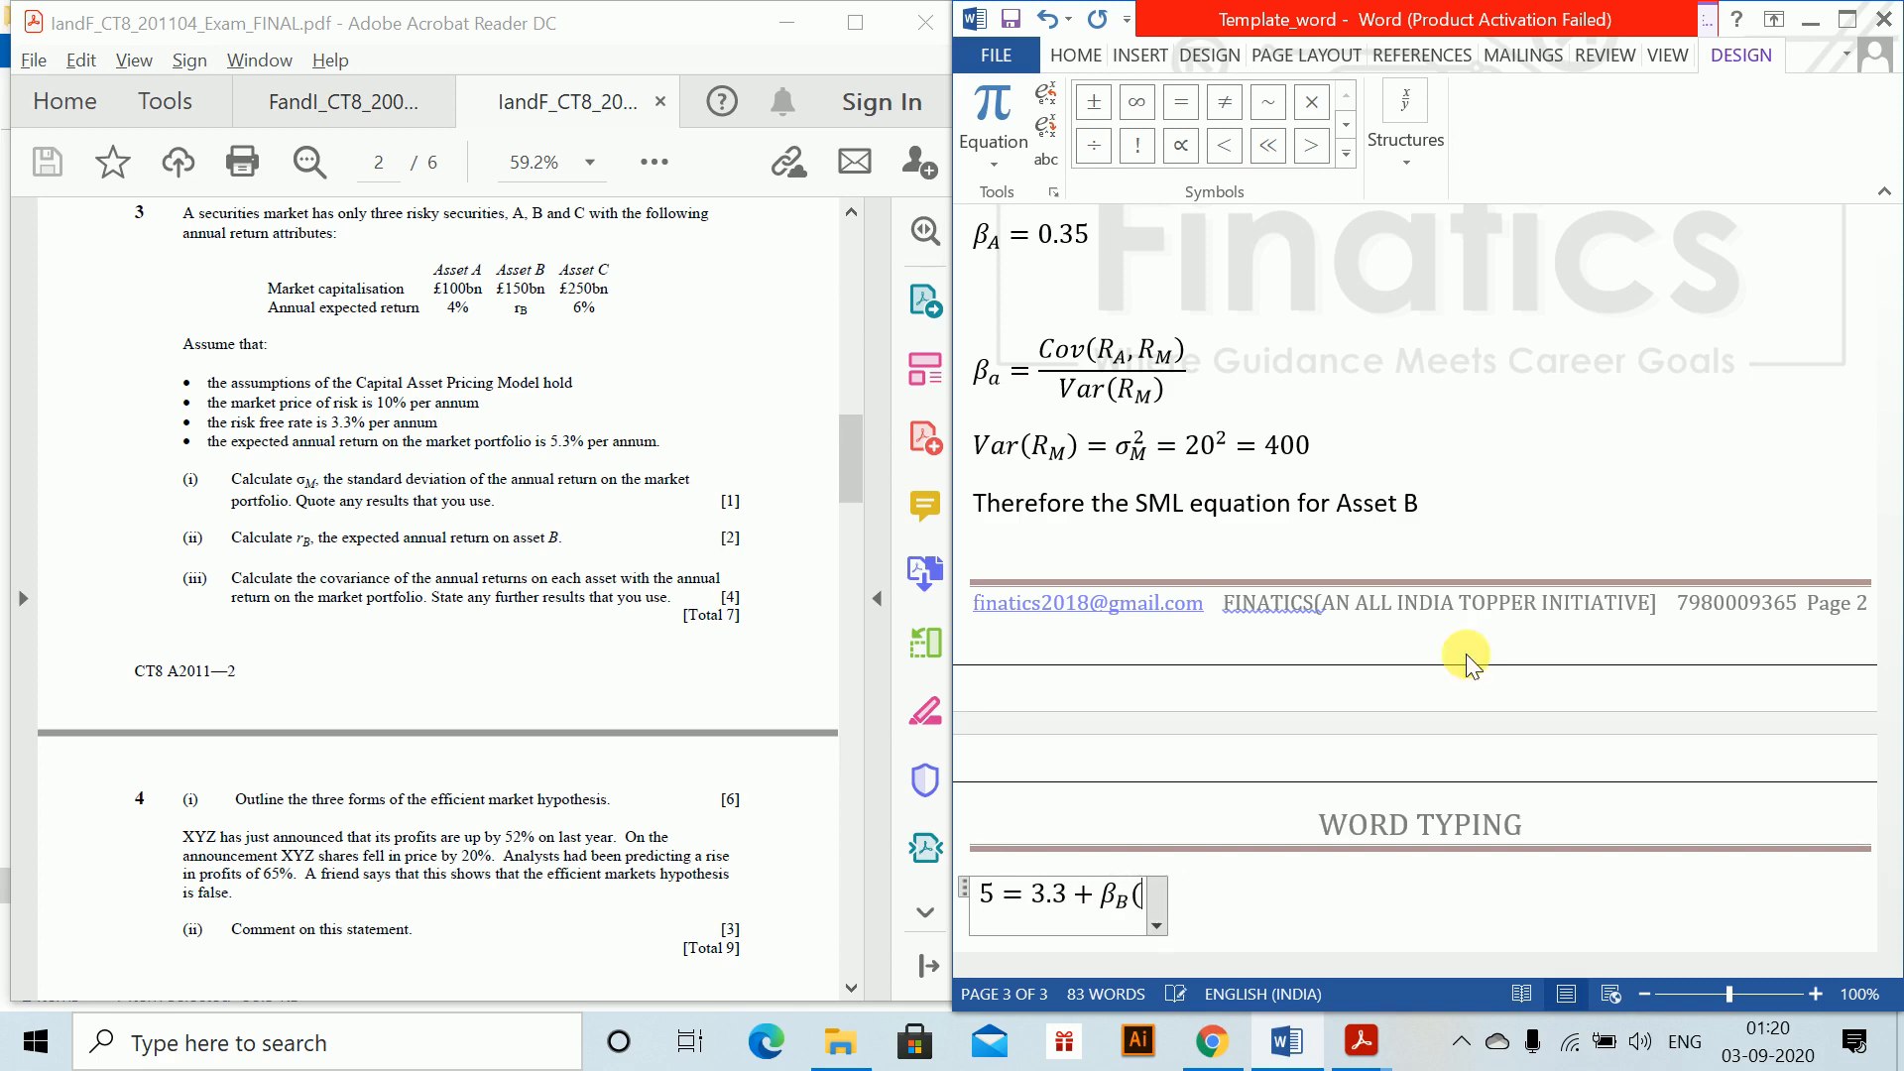
{"action": "type", "text": "5.3-3.3"}
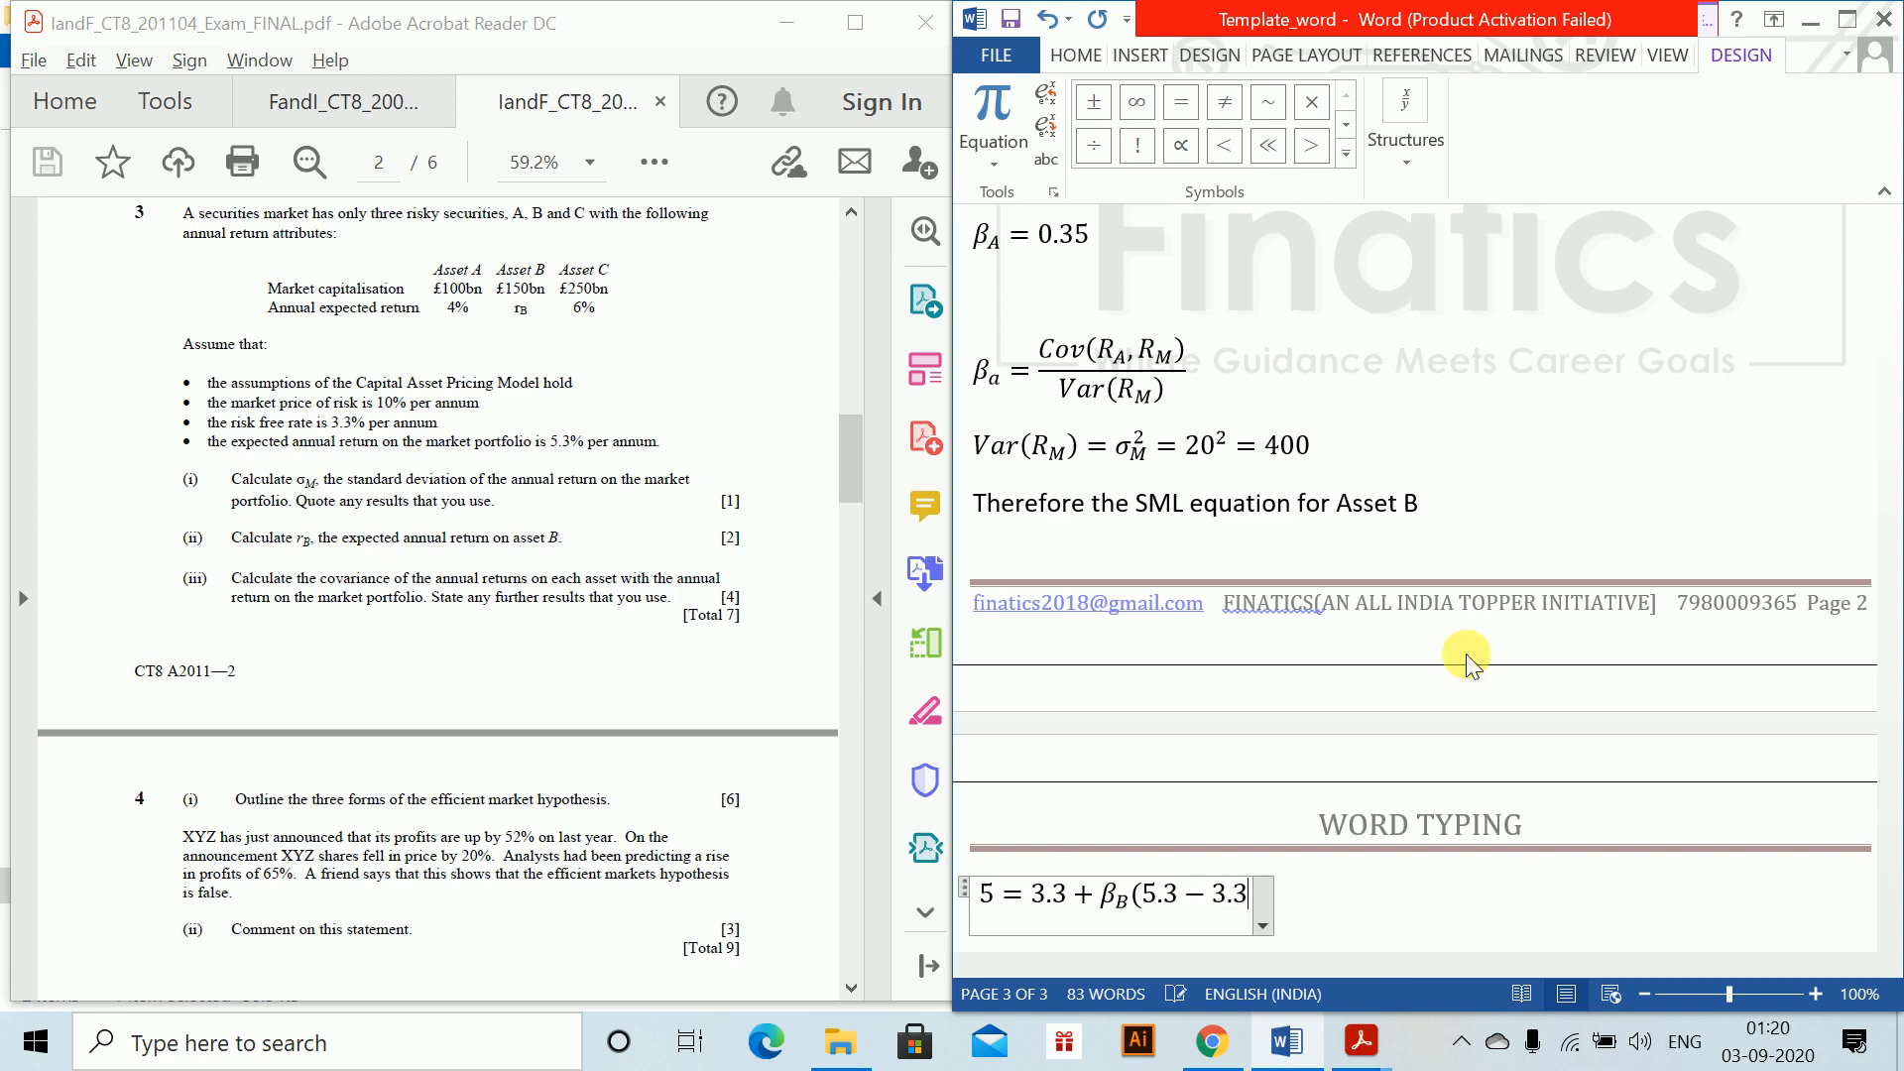
{"action": "type", "text": ")"}
{"action": "key", "text": "Return"}
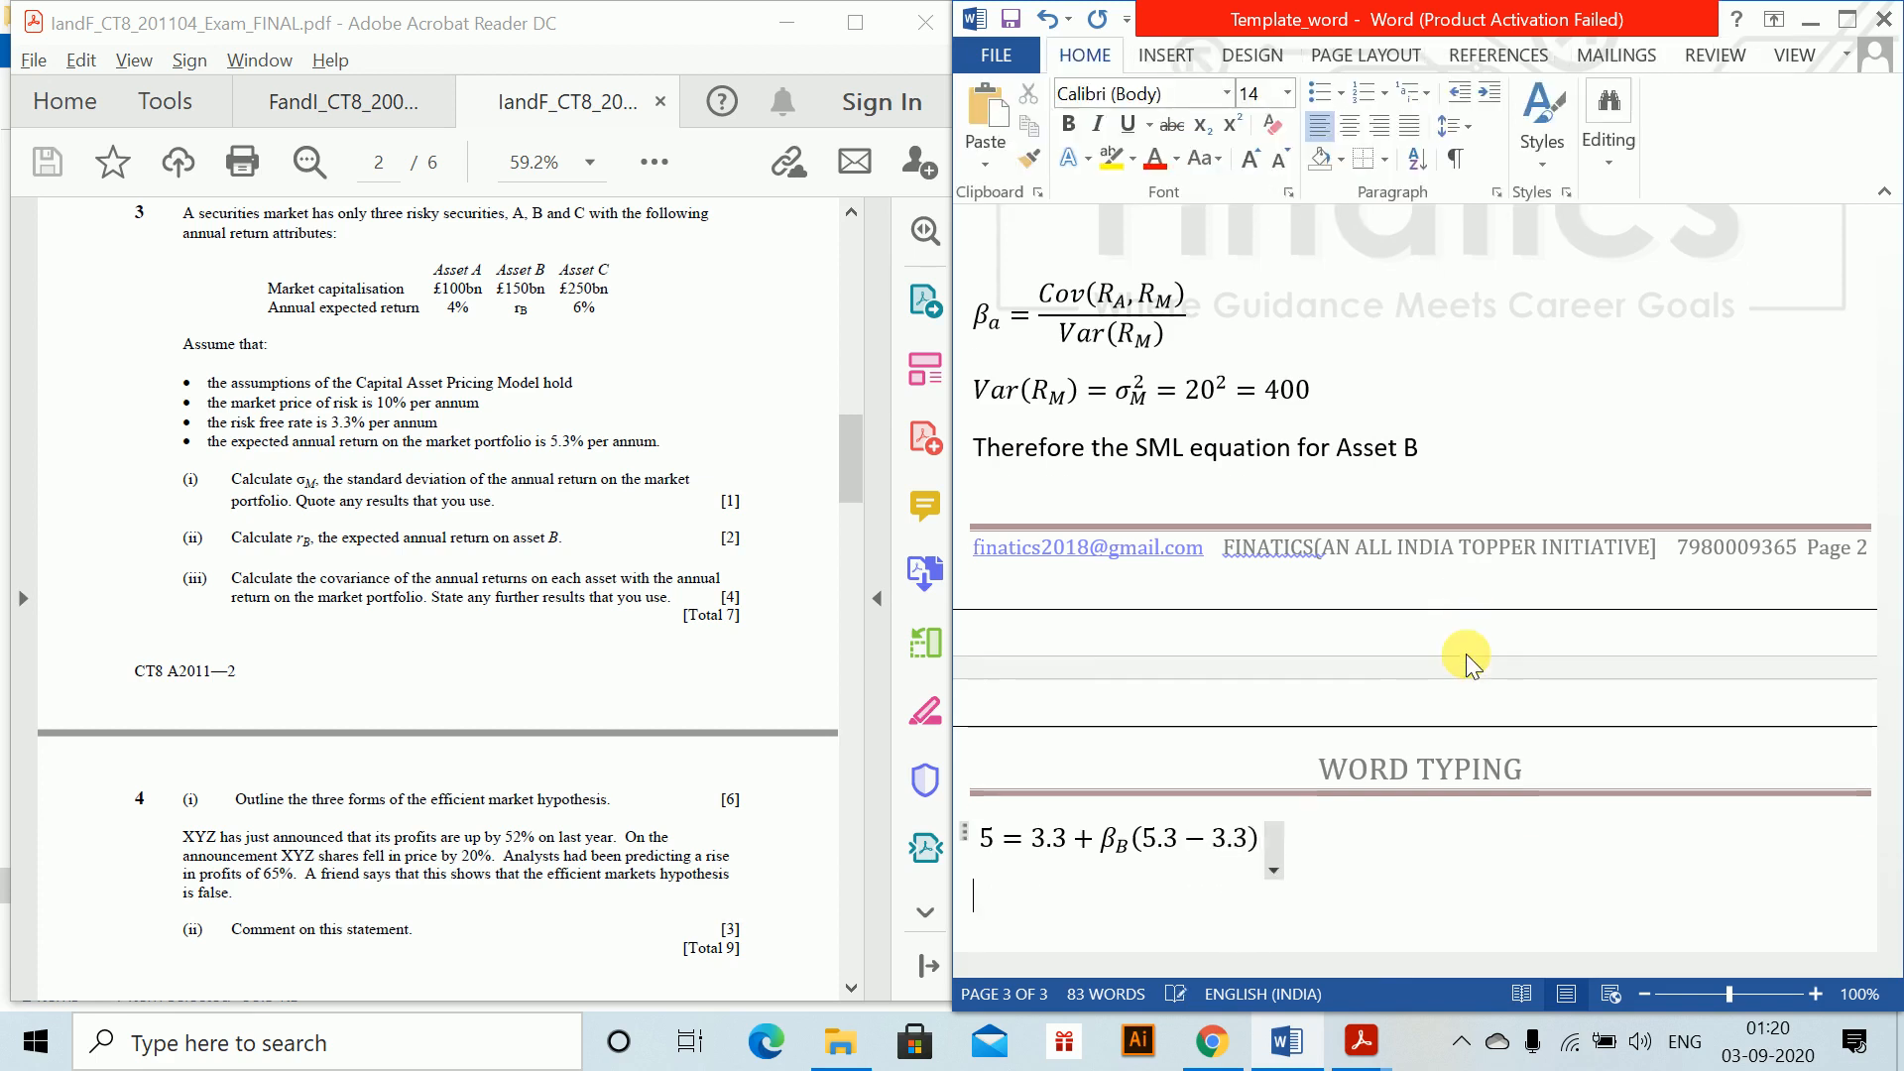
State asset B's beta in a new equation as β_B = 0.85.
{"action": "key", "text": "alt+equal"}
{"action": "type", "text": "\beta"}
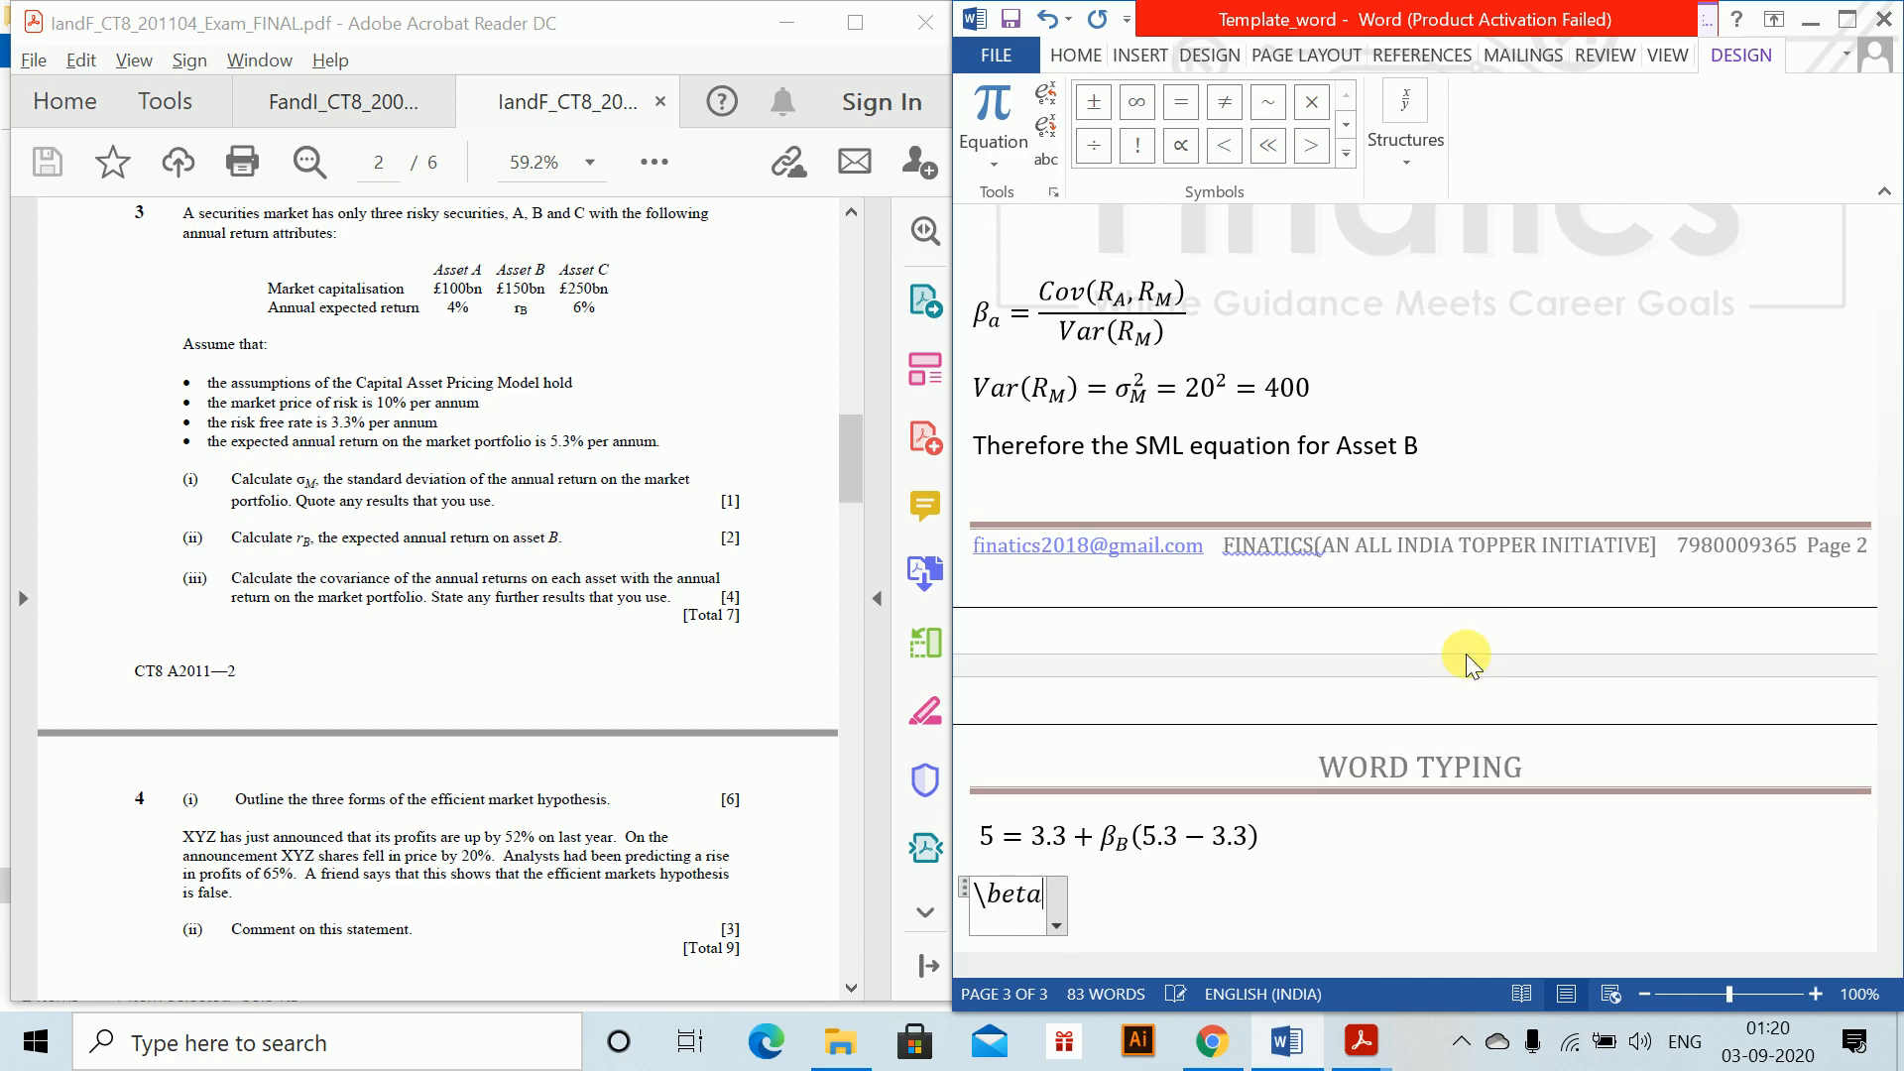
{"action": "type", "text": "_B="}
{"action": "type", "text": "0.85"}
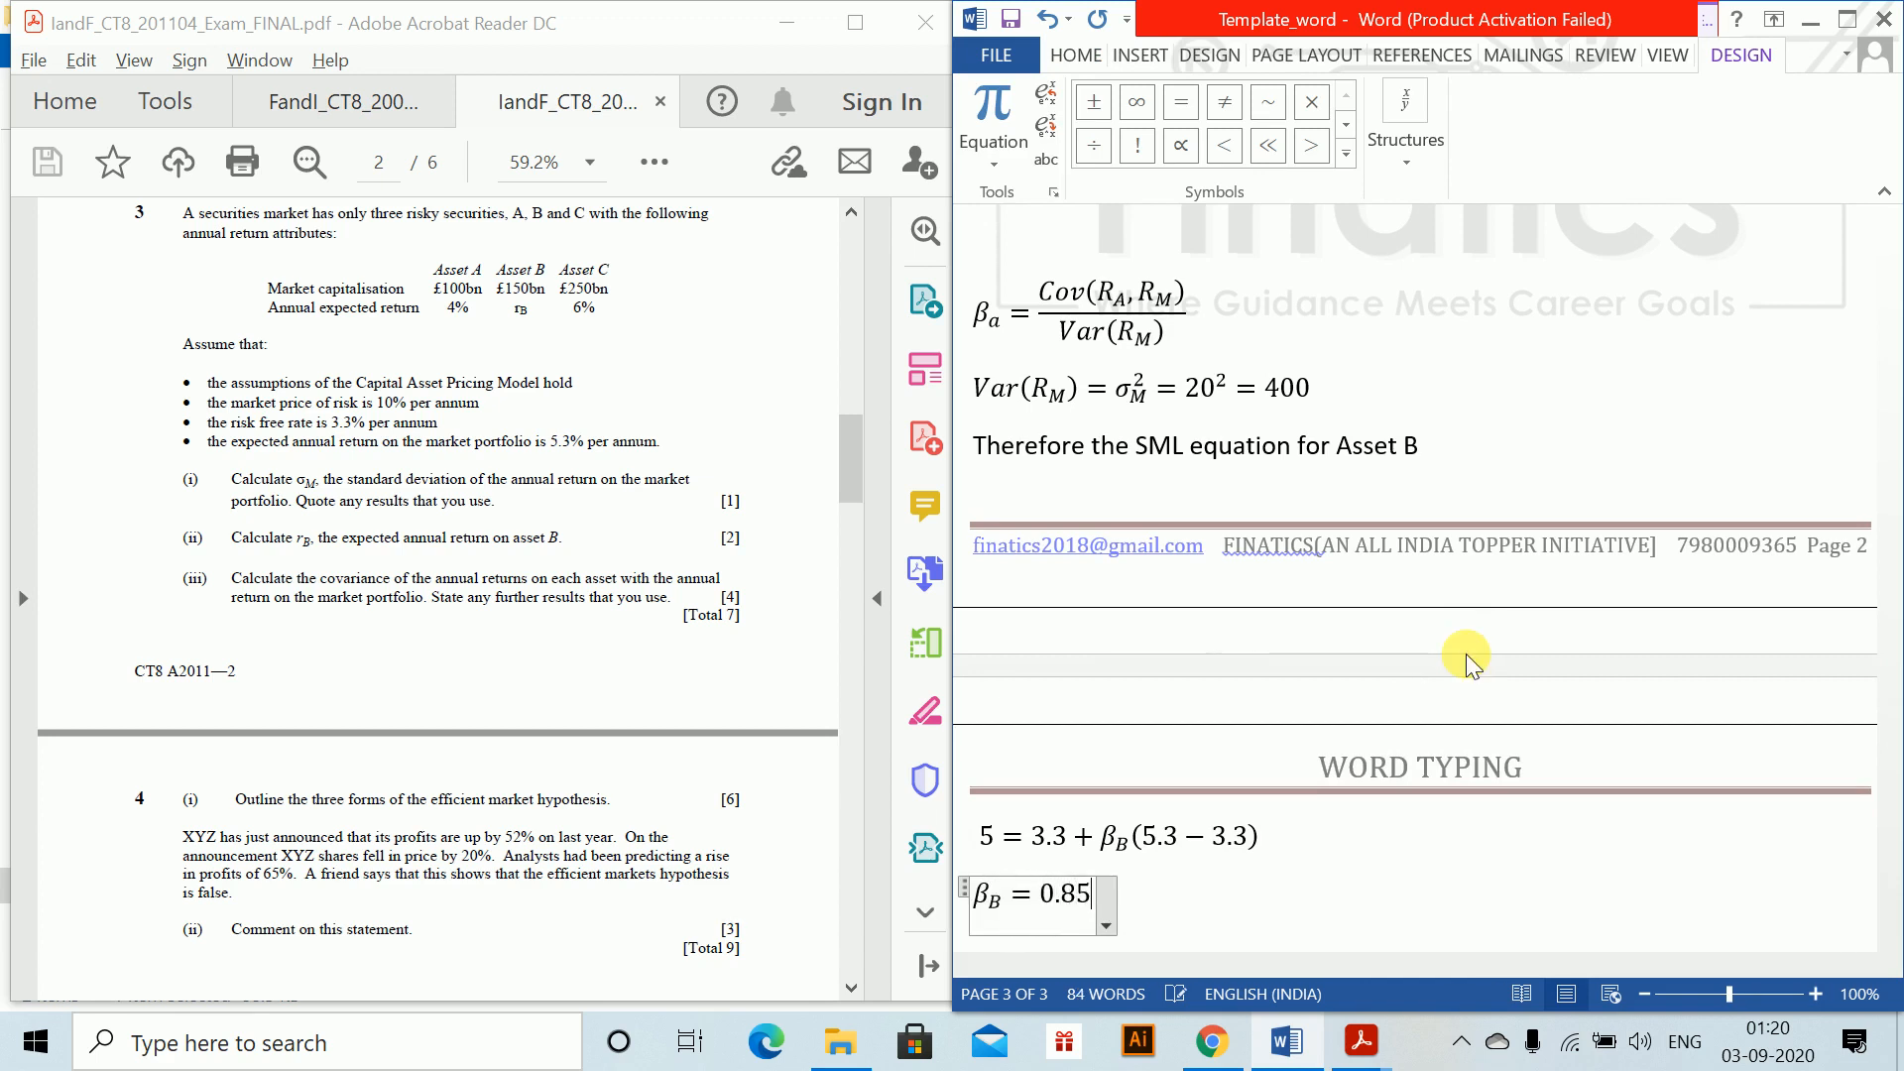
{"action": "key", "text": "Right"}
{"action": "key", "text": "Return"}
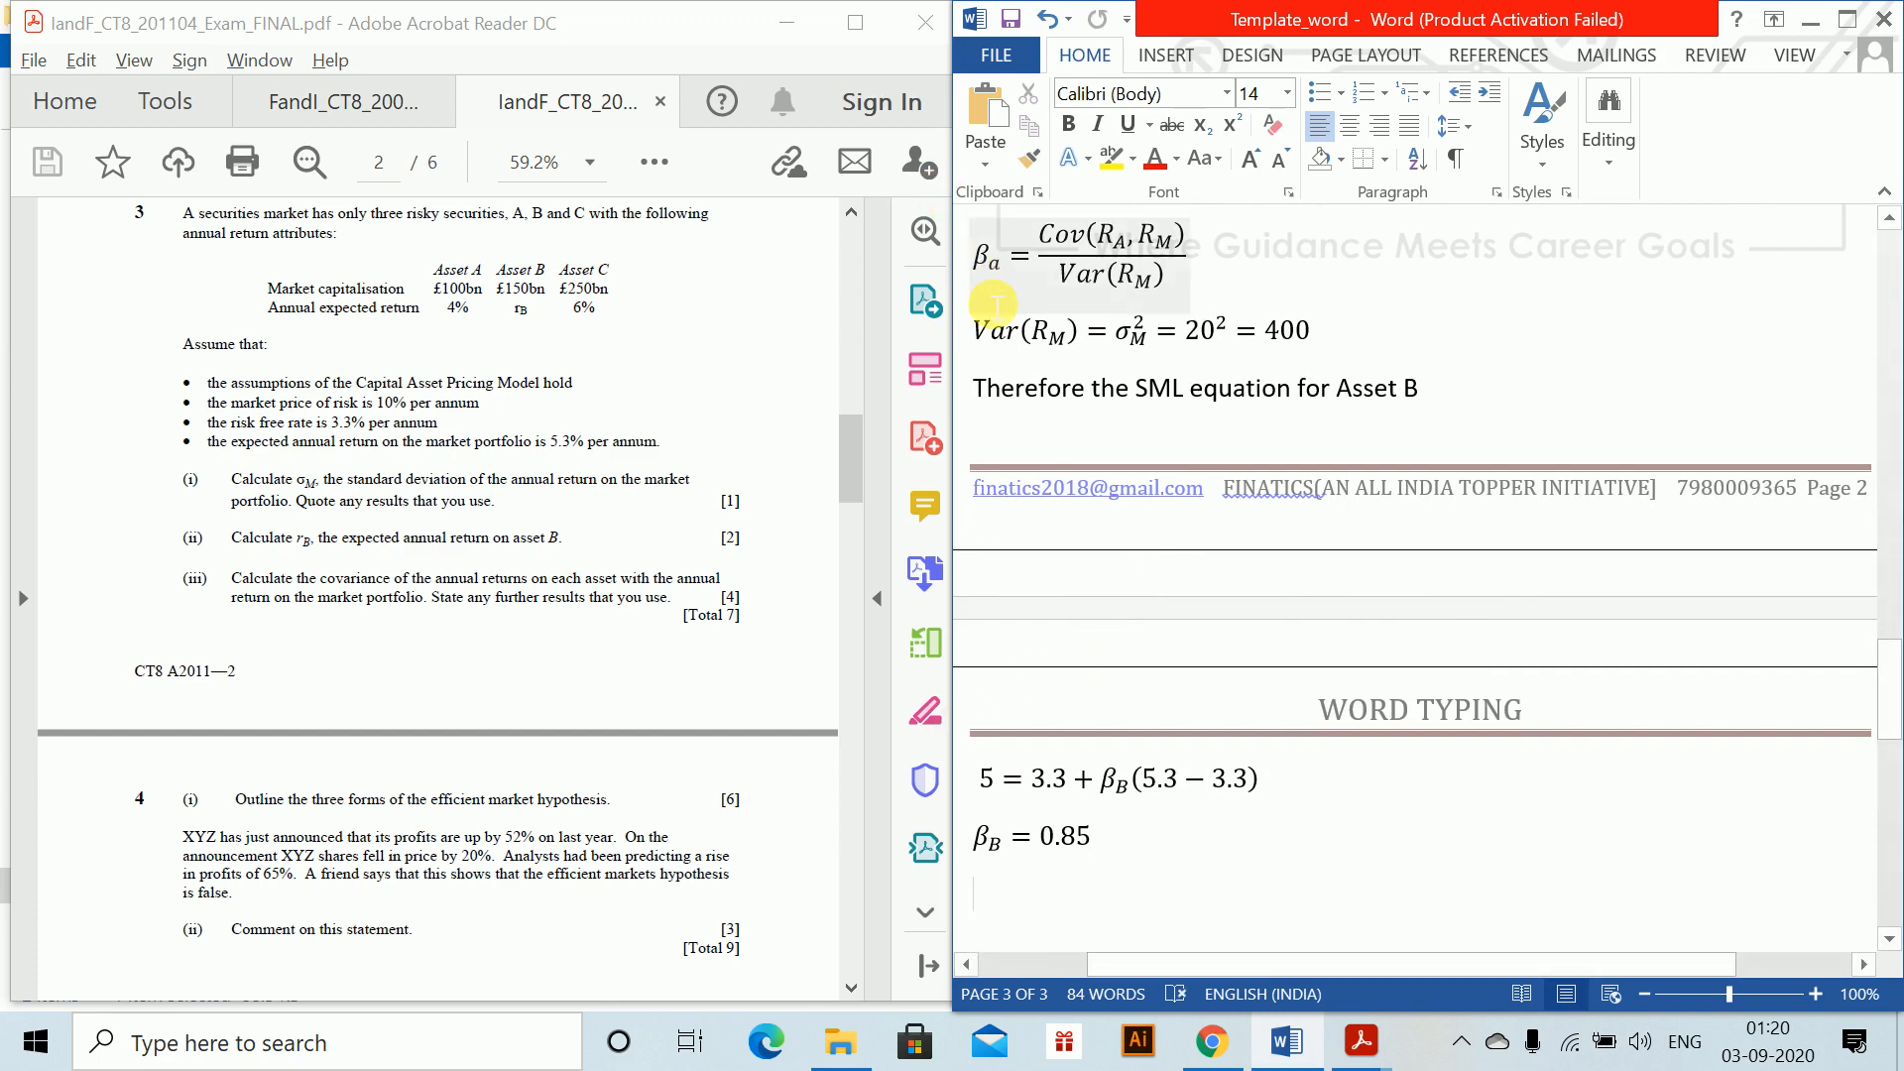
Enter asset B's covariance with the market as the equation Cov(R_B, R_M) = 0.85 ∗ 400 = 340%%.
{"action": "key", "text": "alt+equal"}
{"action": "type", "text": "C"}
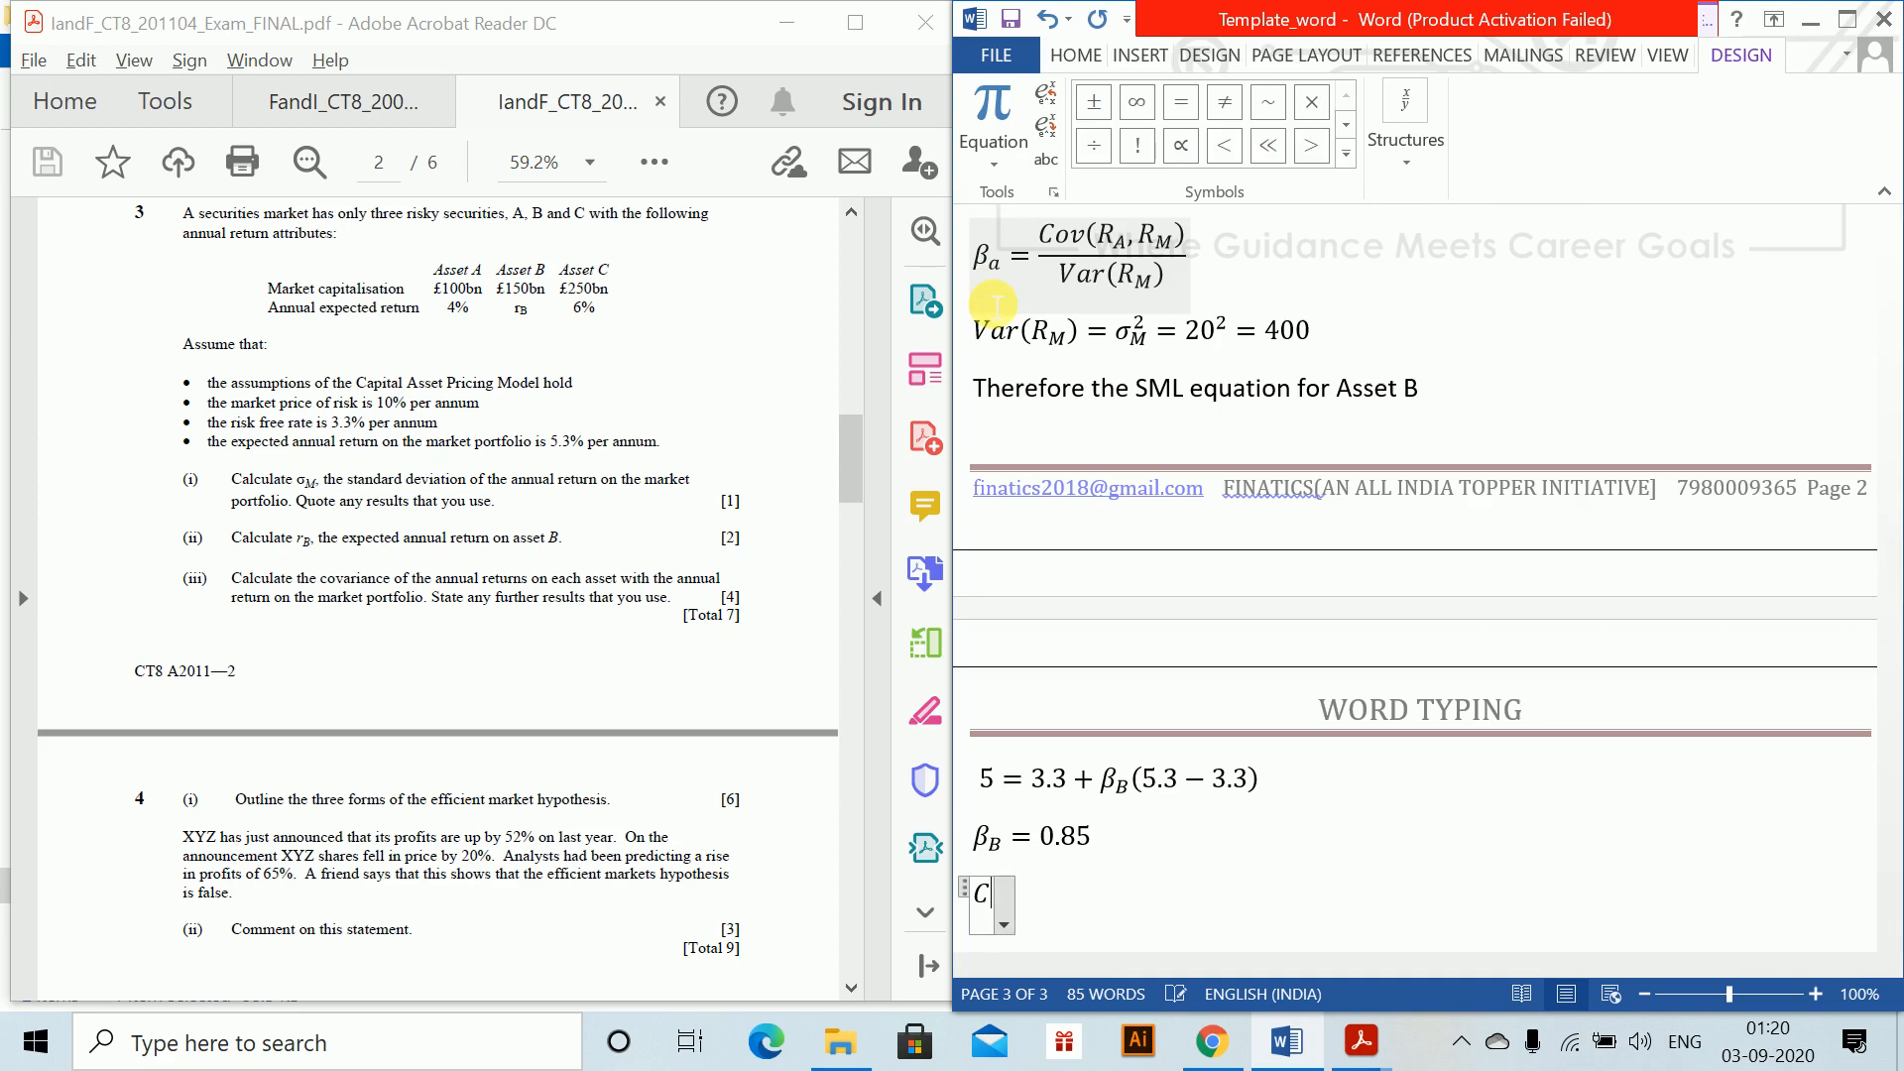
{"action": "type", "text": "ov"}
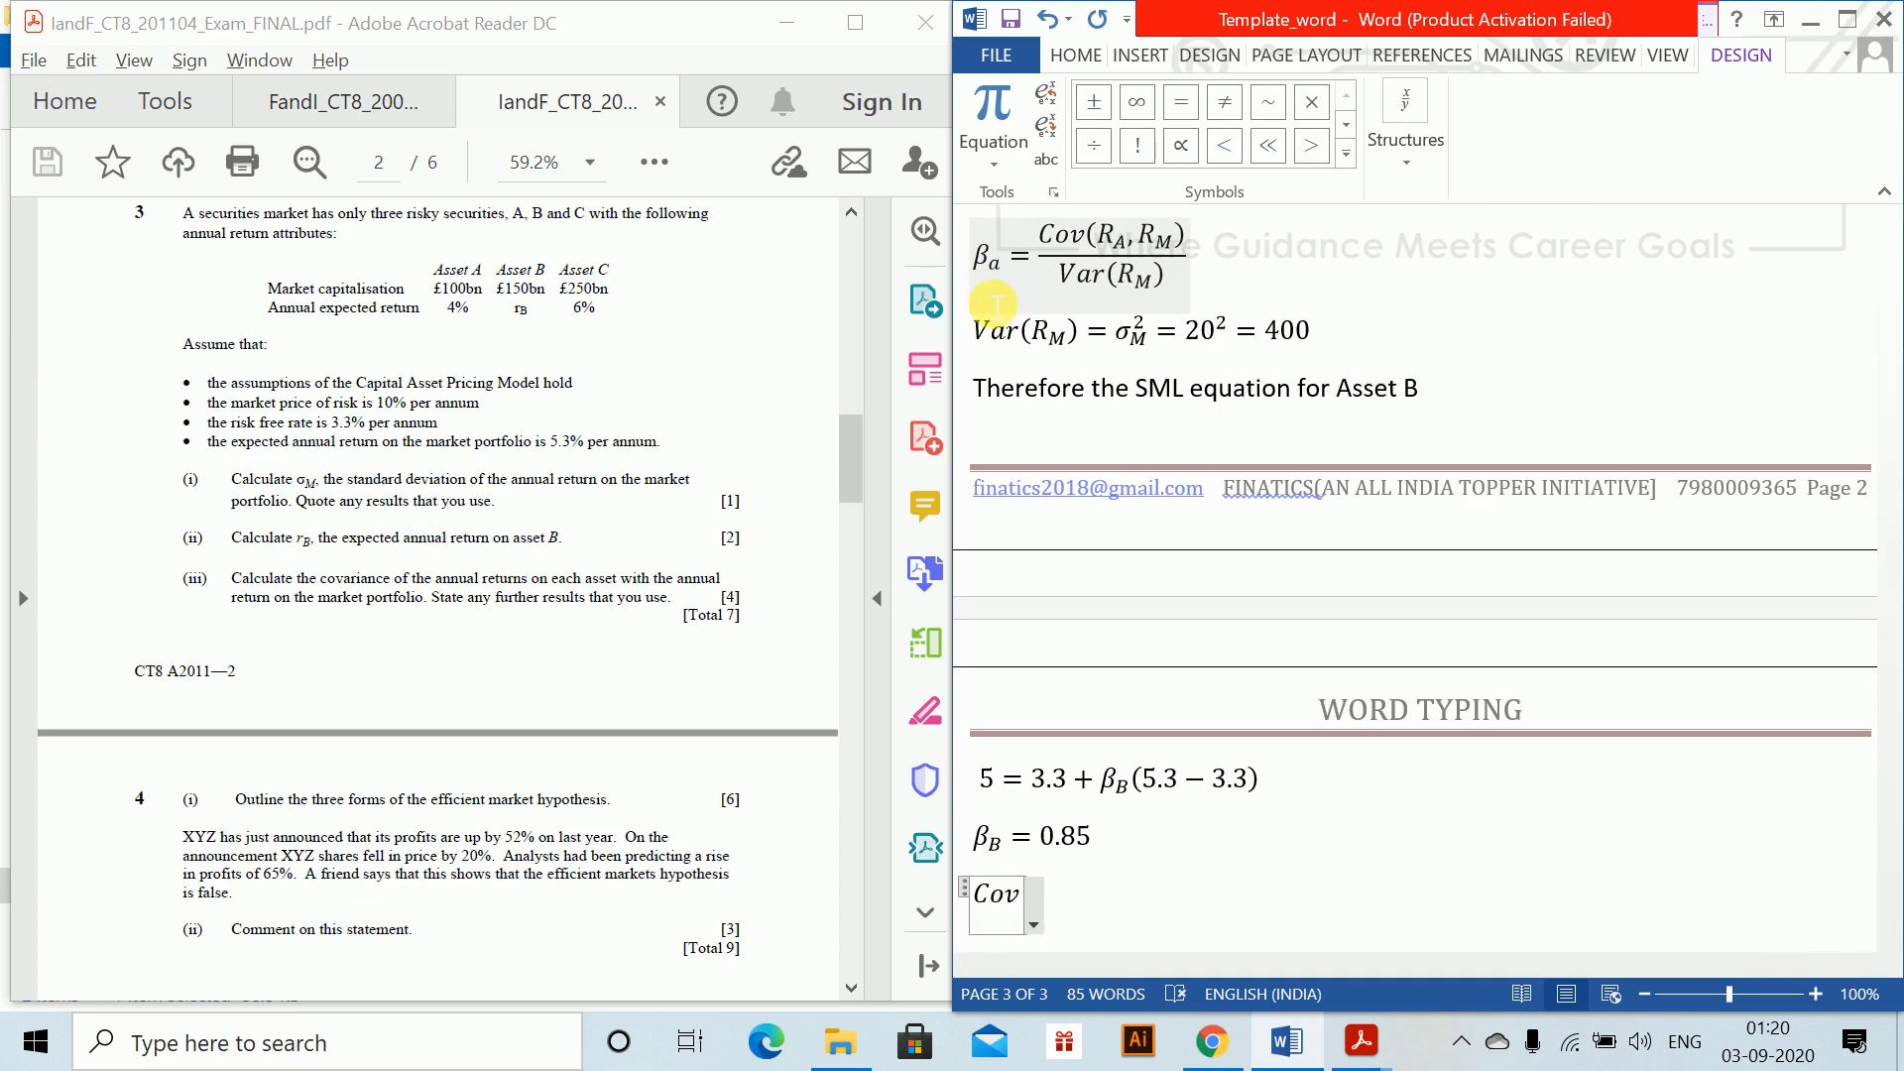
{"action": "type", "text": "(R_B"}
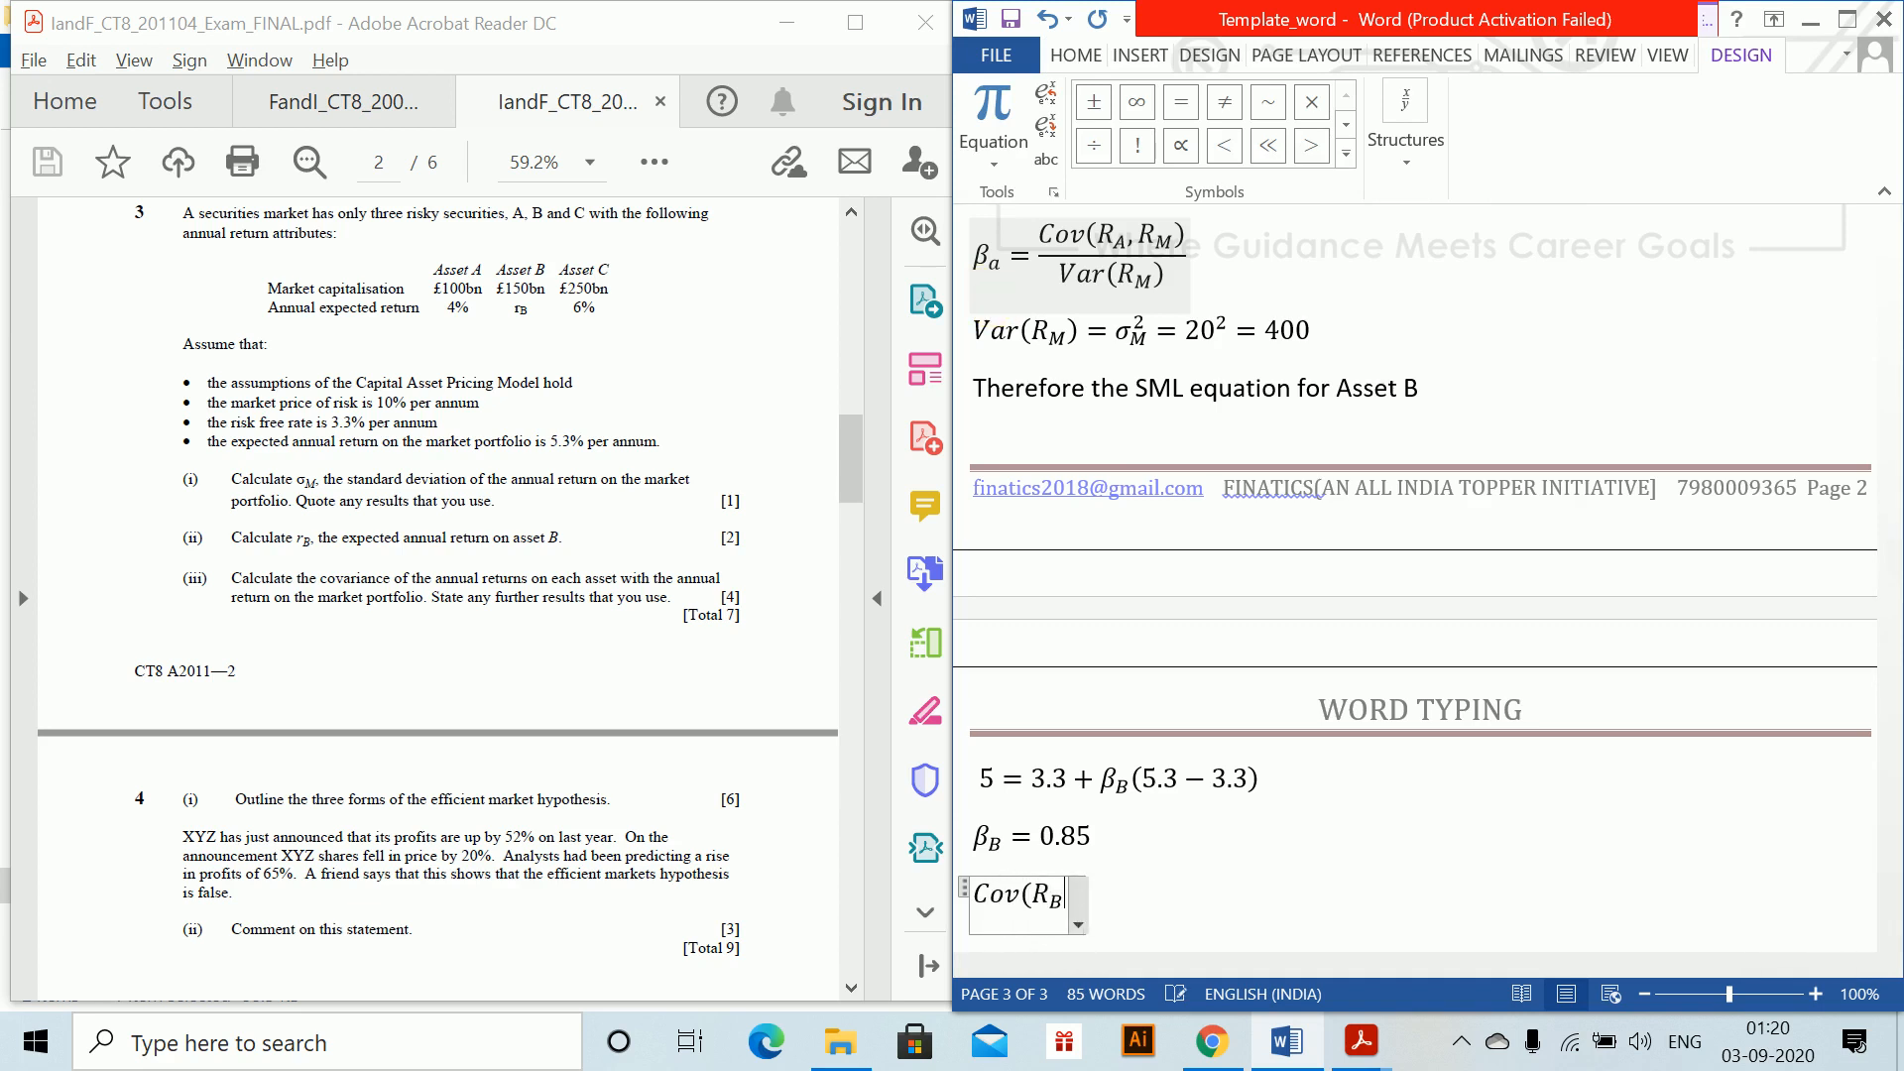
{"action": "type", "text": ",R_M"}
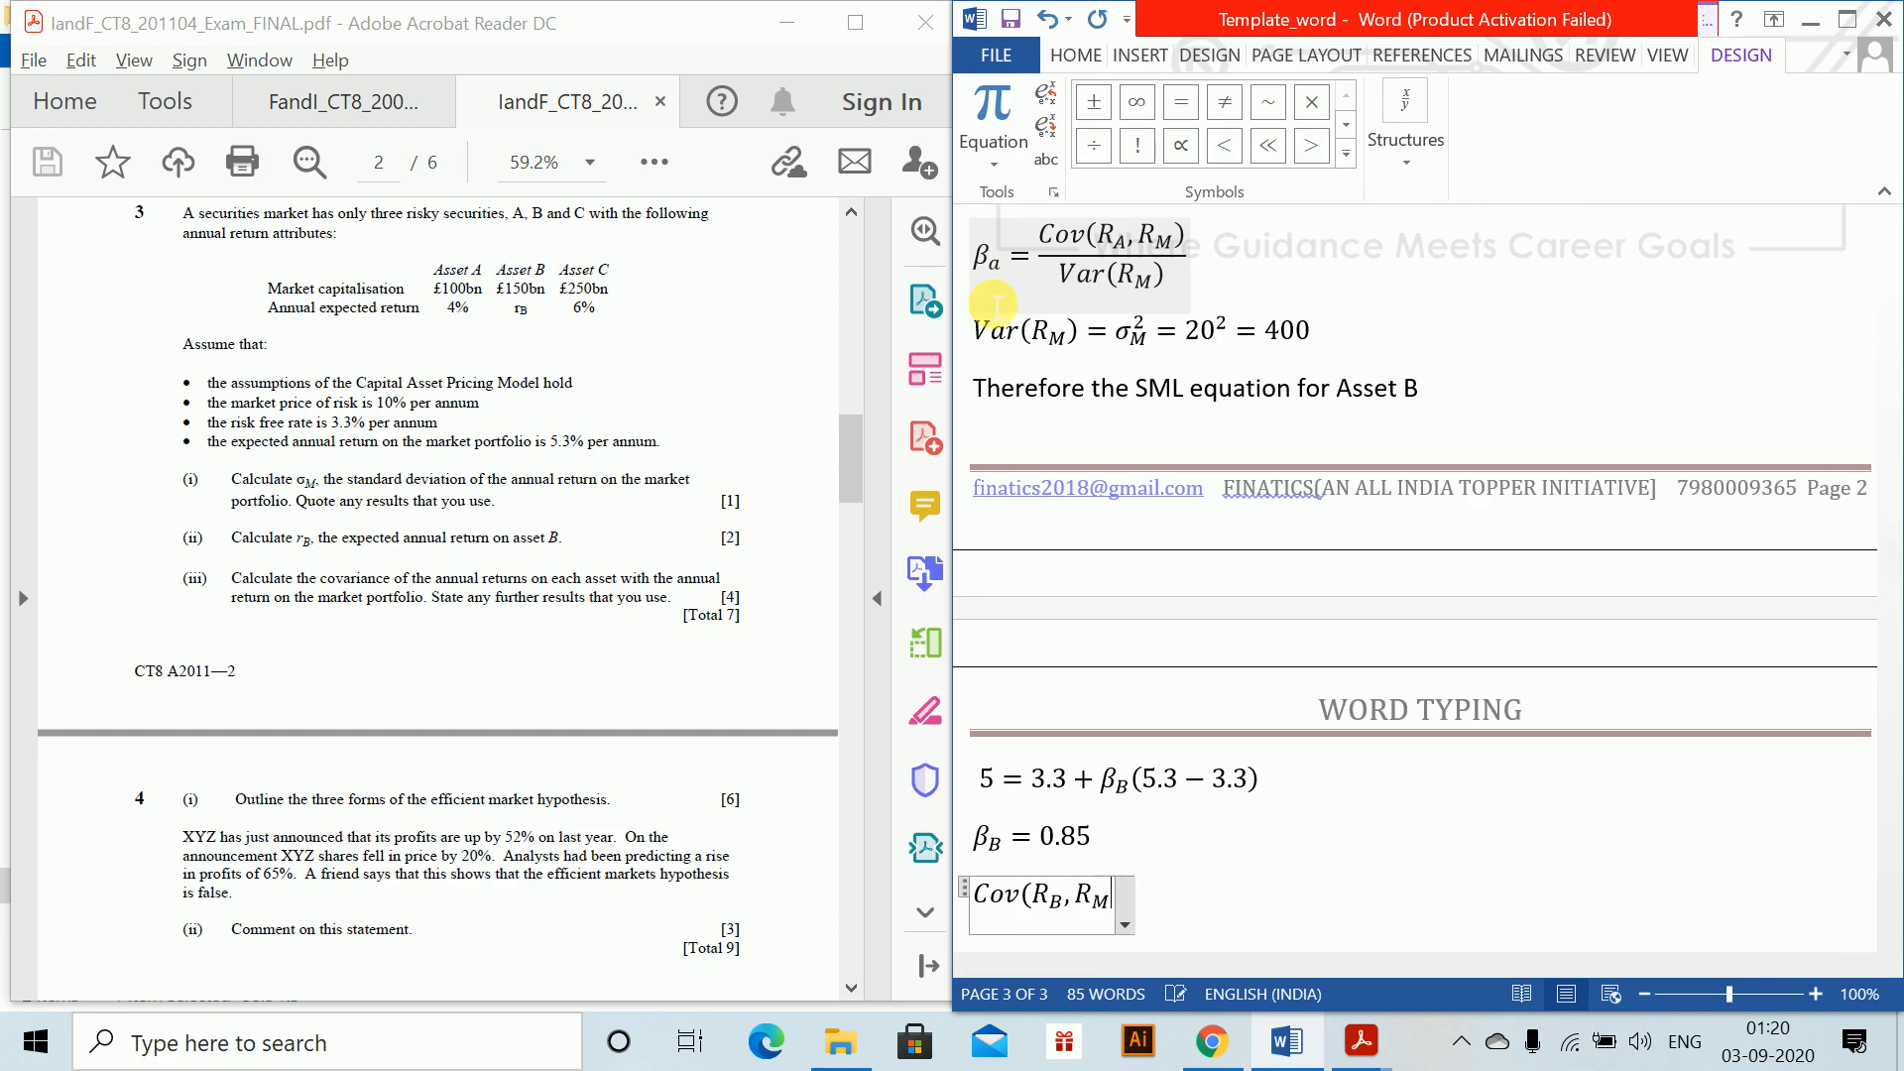
{"action": "type", "text": ")=0.84"}
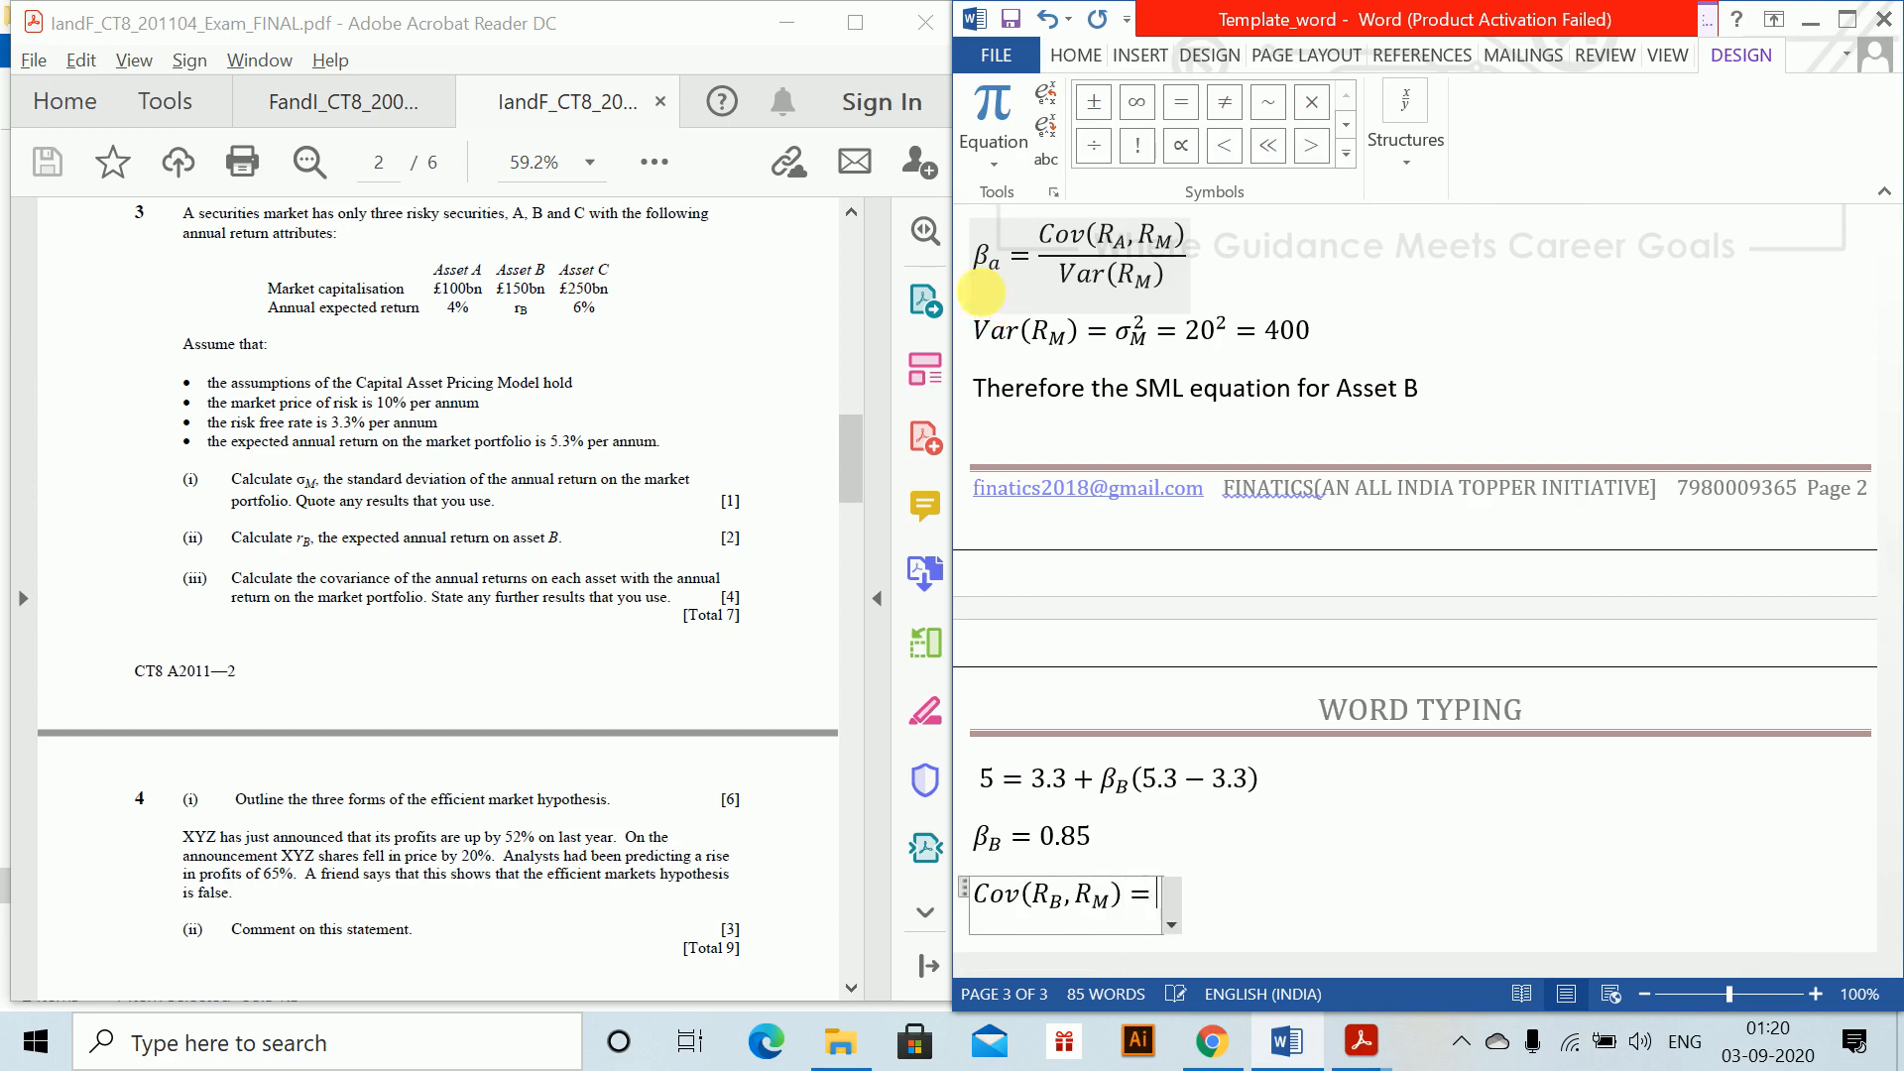
{"action": "key", "text": "BackSpace"}
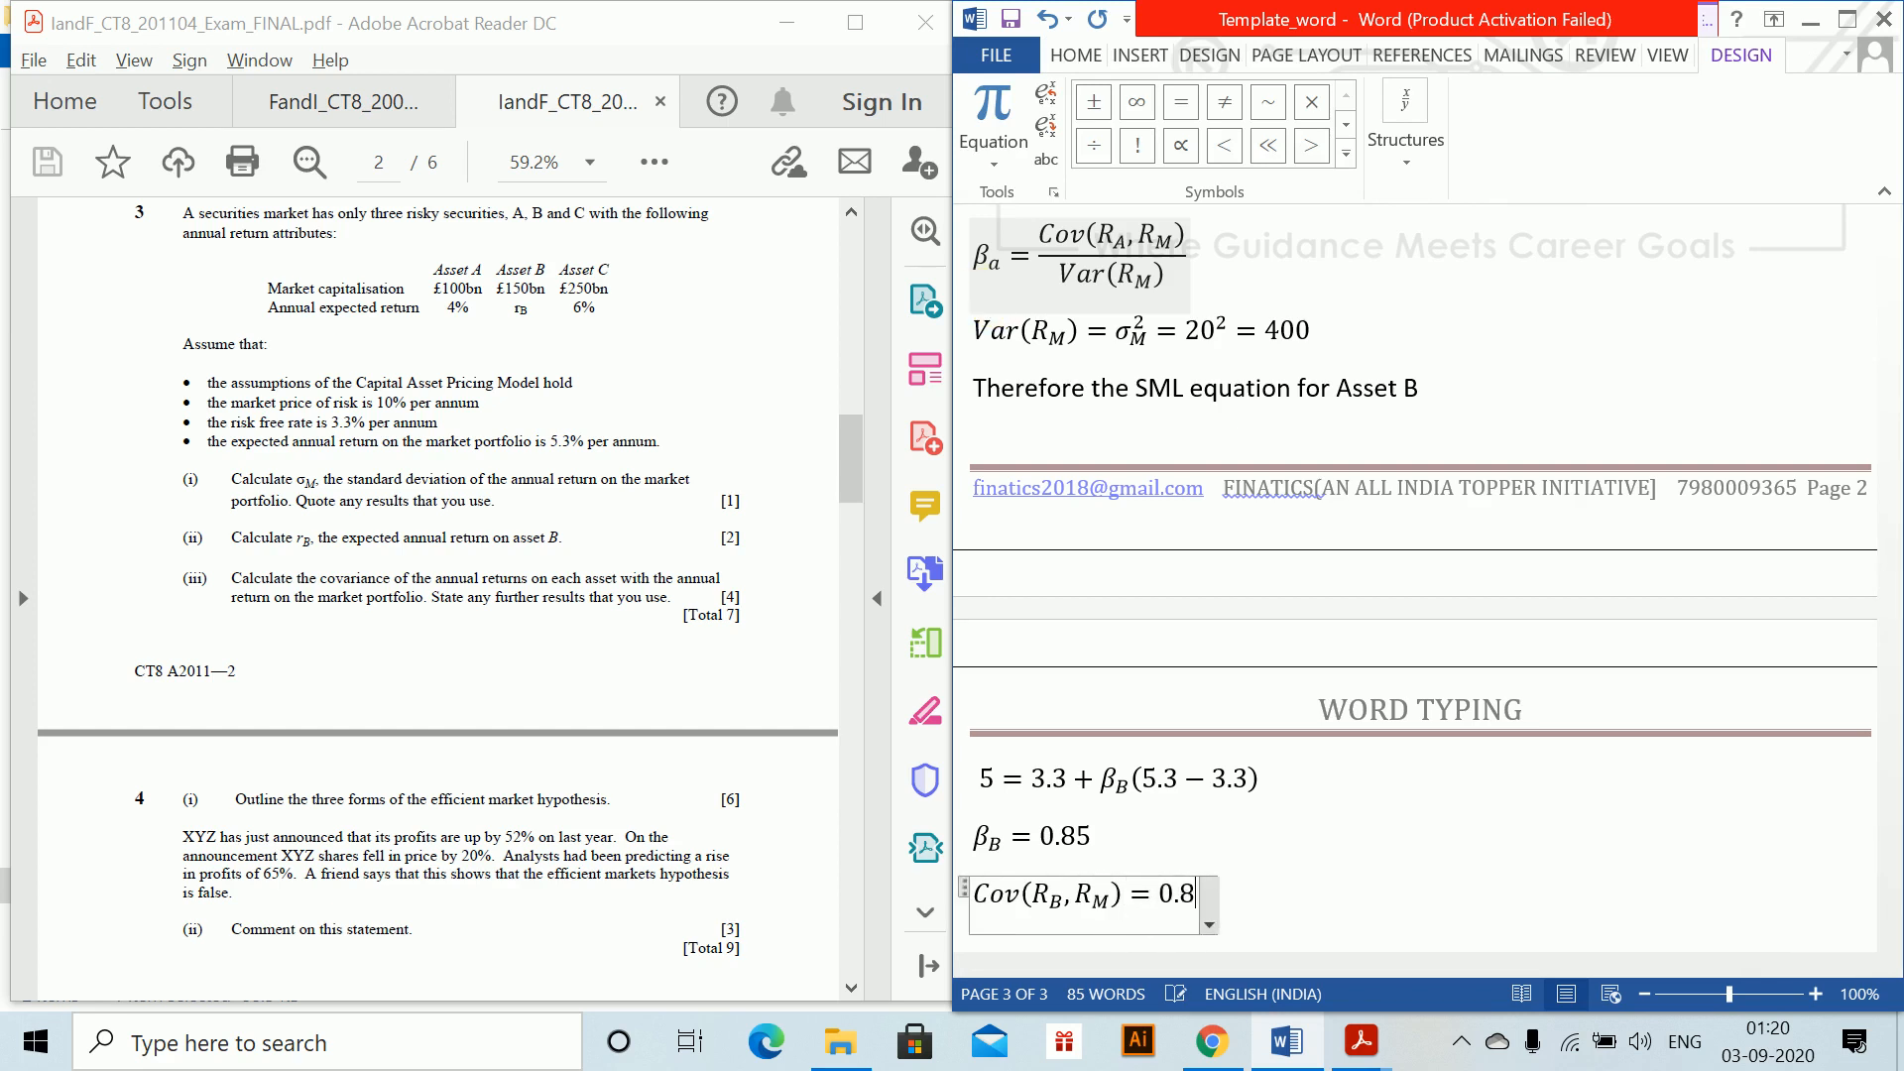
{"action": "type", "text": "5 * 400 = "}
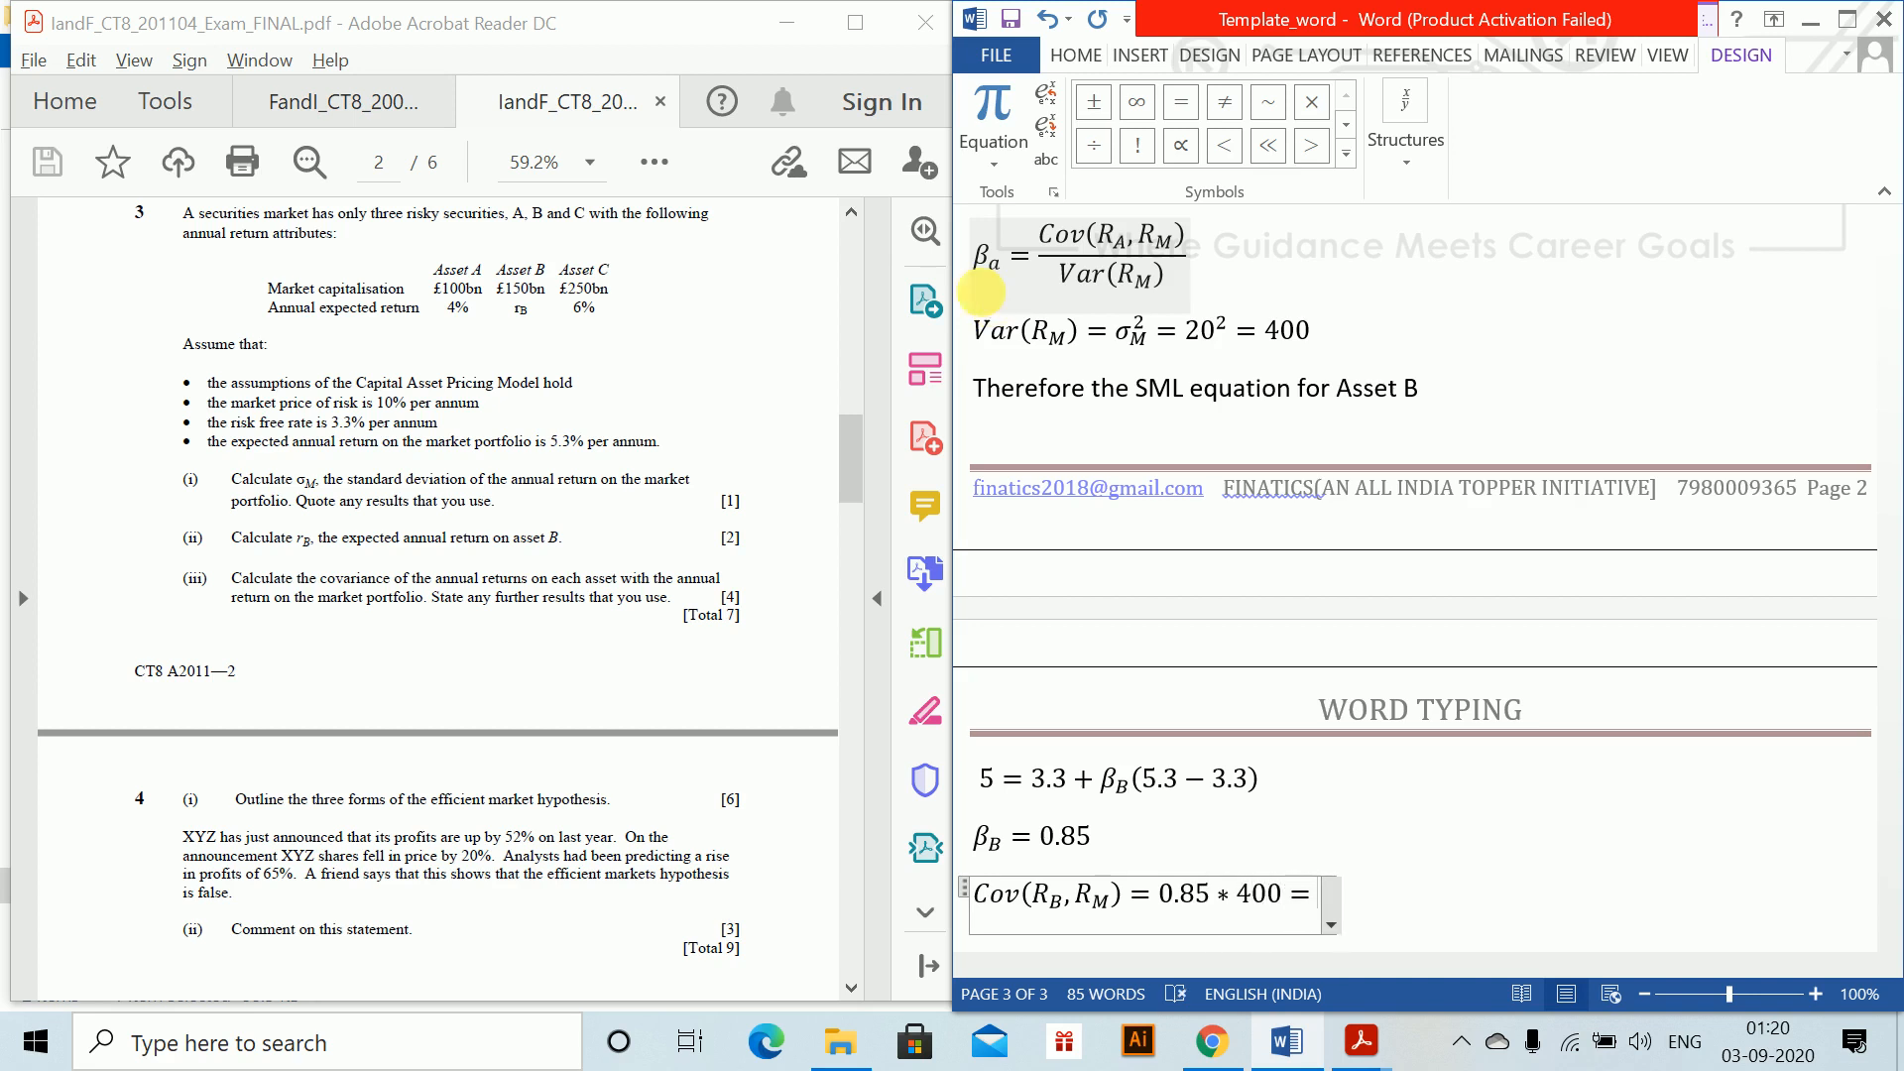
{"action": "type", "text": "340%%"}
{"action": "key", "text": "Return"}
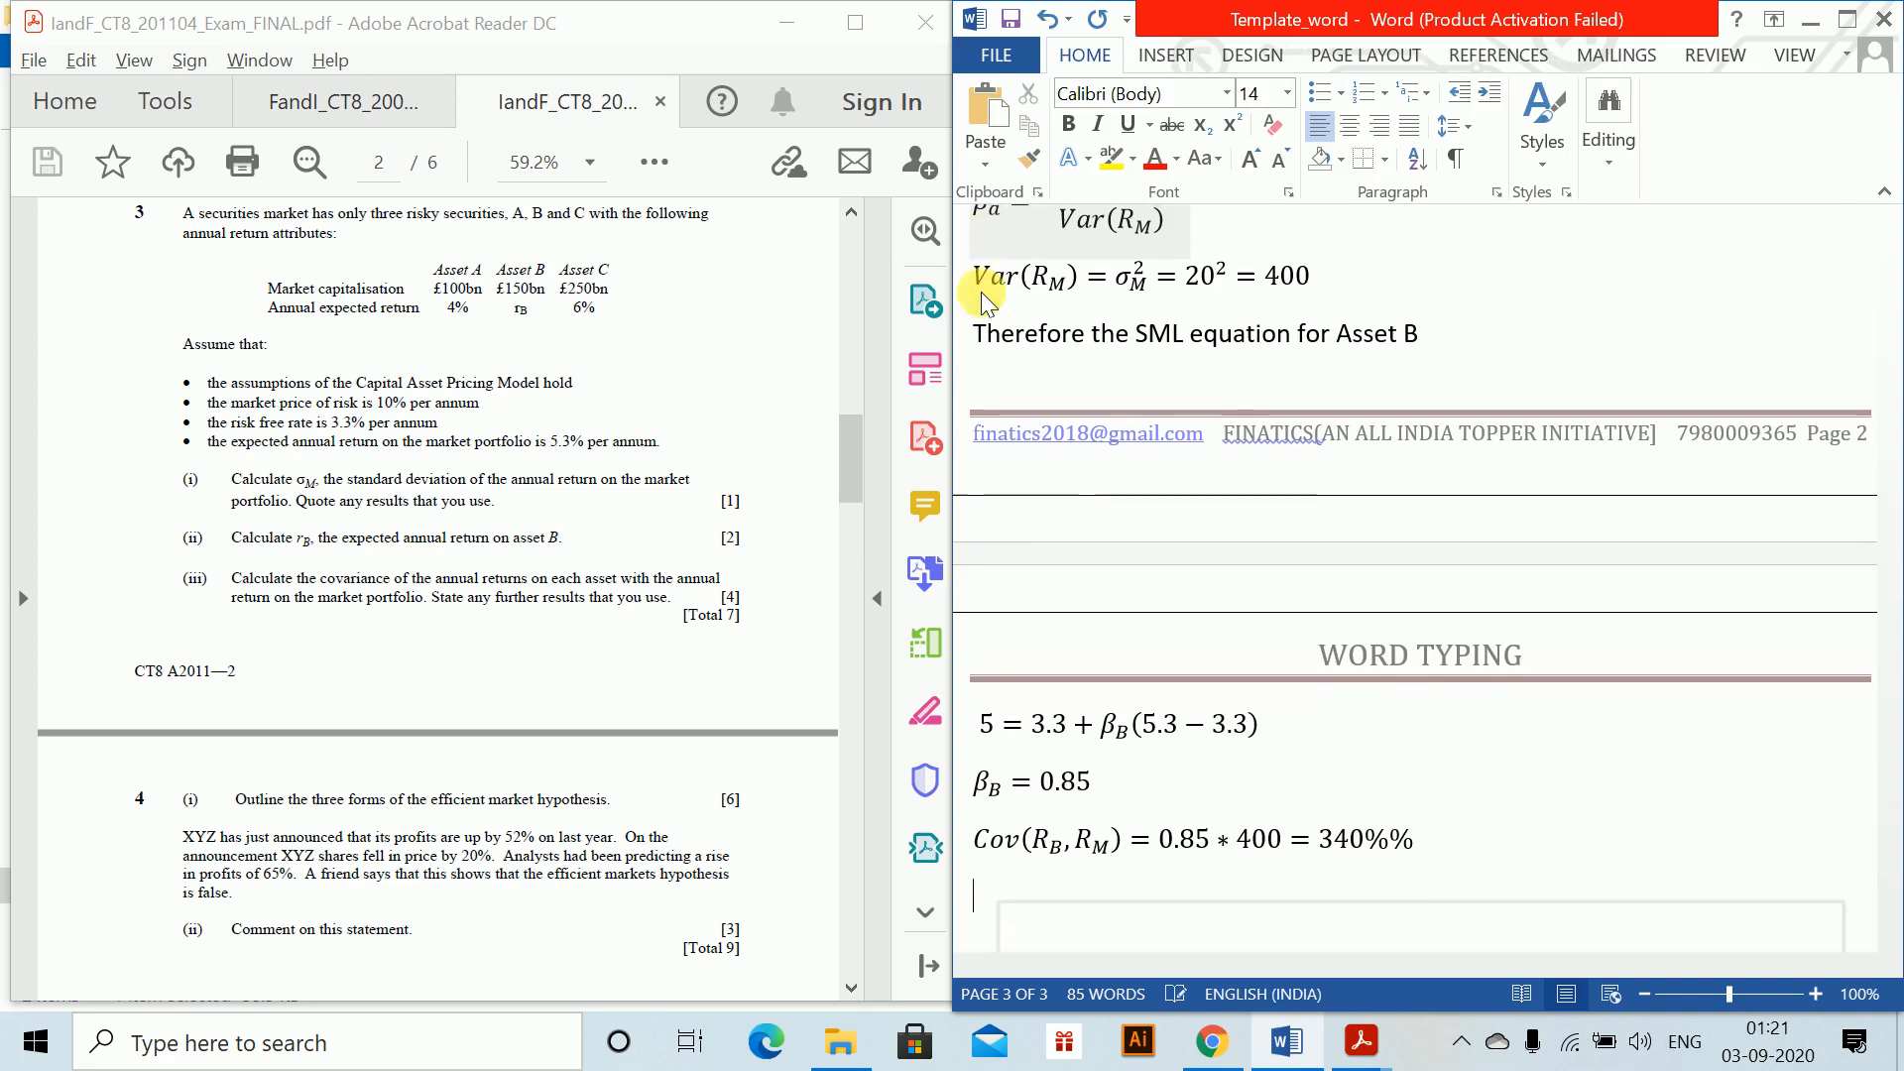
Write the text line "The SML for equation C" below asset B's covariance equation.
{"action": "type", "text": "The SML for e"}
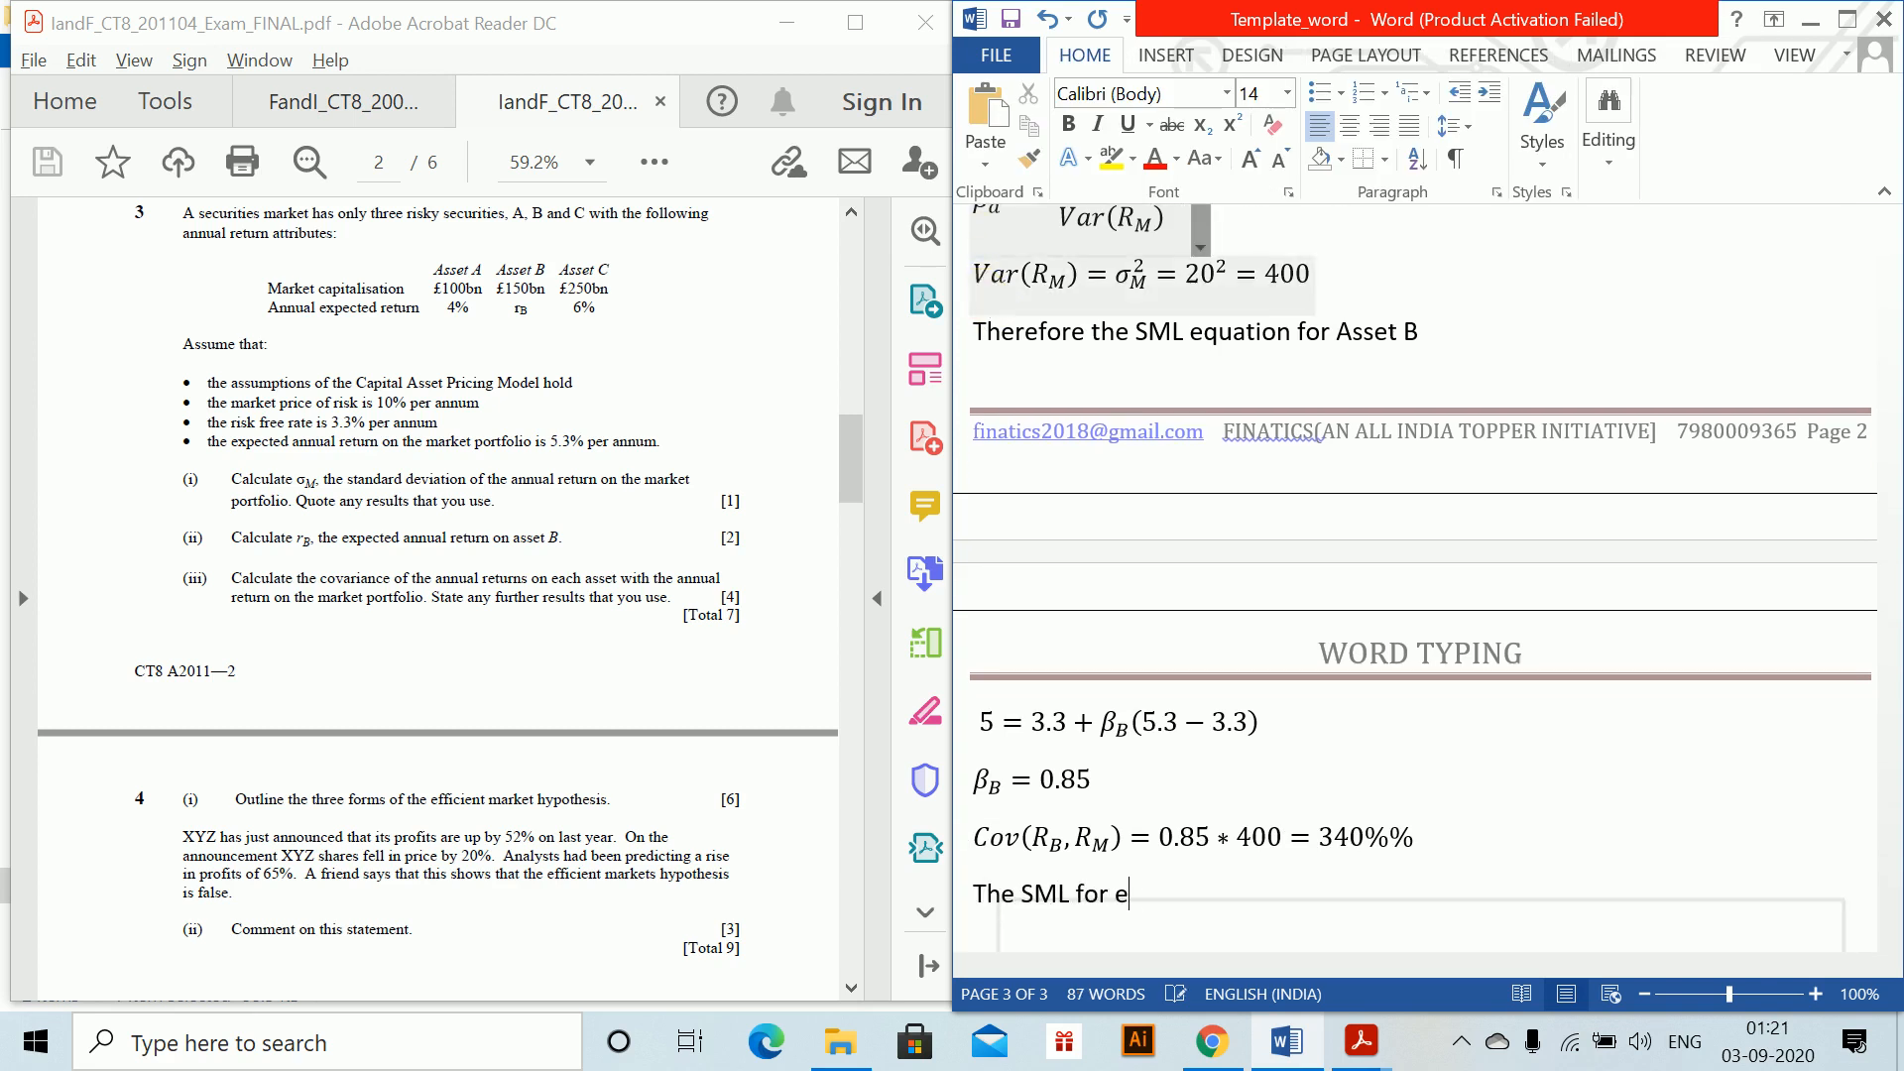
{"action": "type", "text": "quatiob "}
{"action": "type", "text": " C"}
{"action": "key", "text": "Return"}
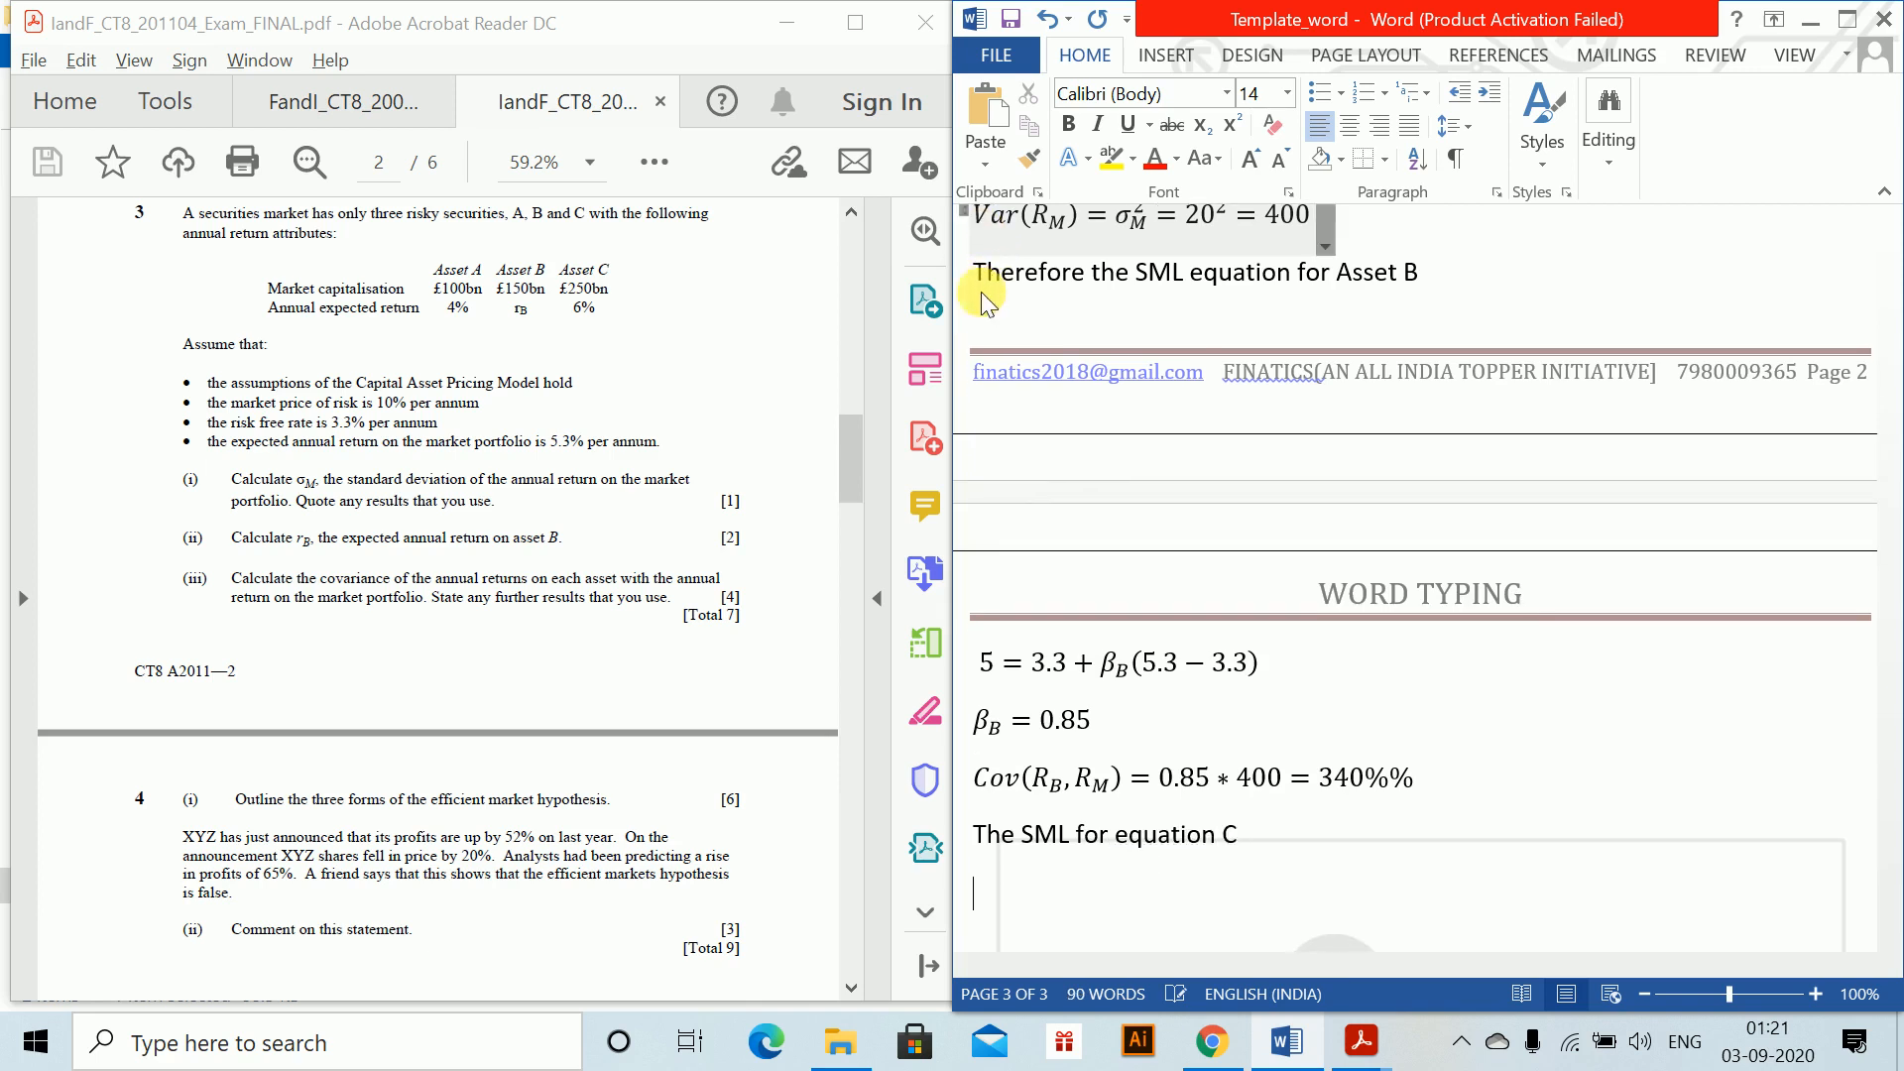
Enter the equation 6 = 3.3 + β_C(5.3 − 3.3) below the line "The SML for equation C".
{"action": "key", "text": "alt+equal"}
{"action": "type", "text": "6=3"}
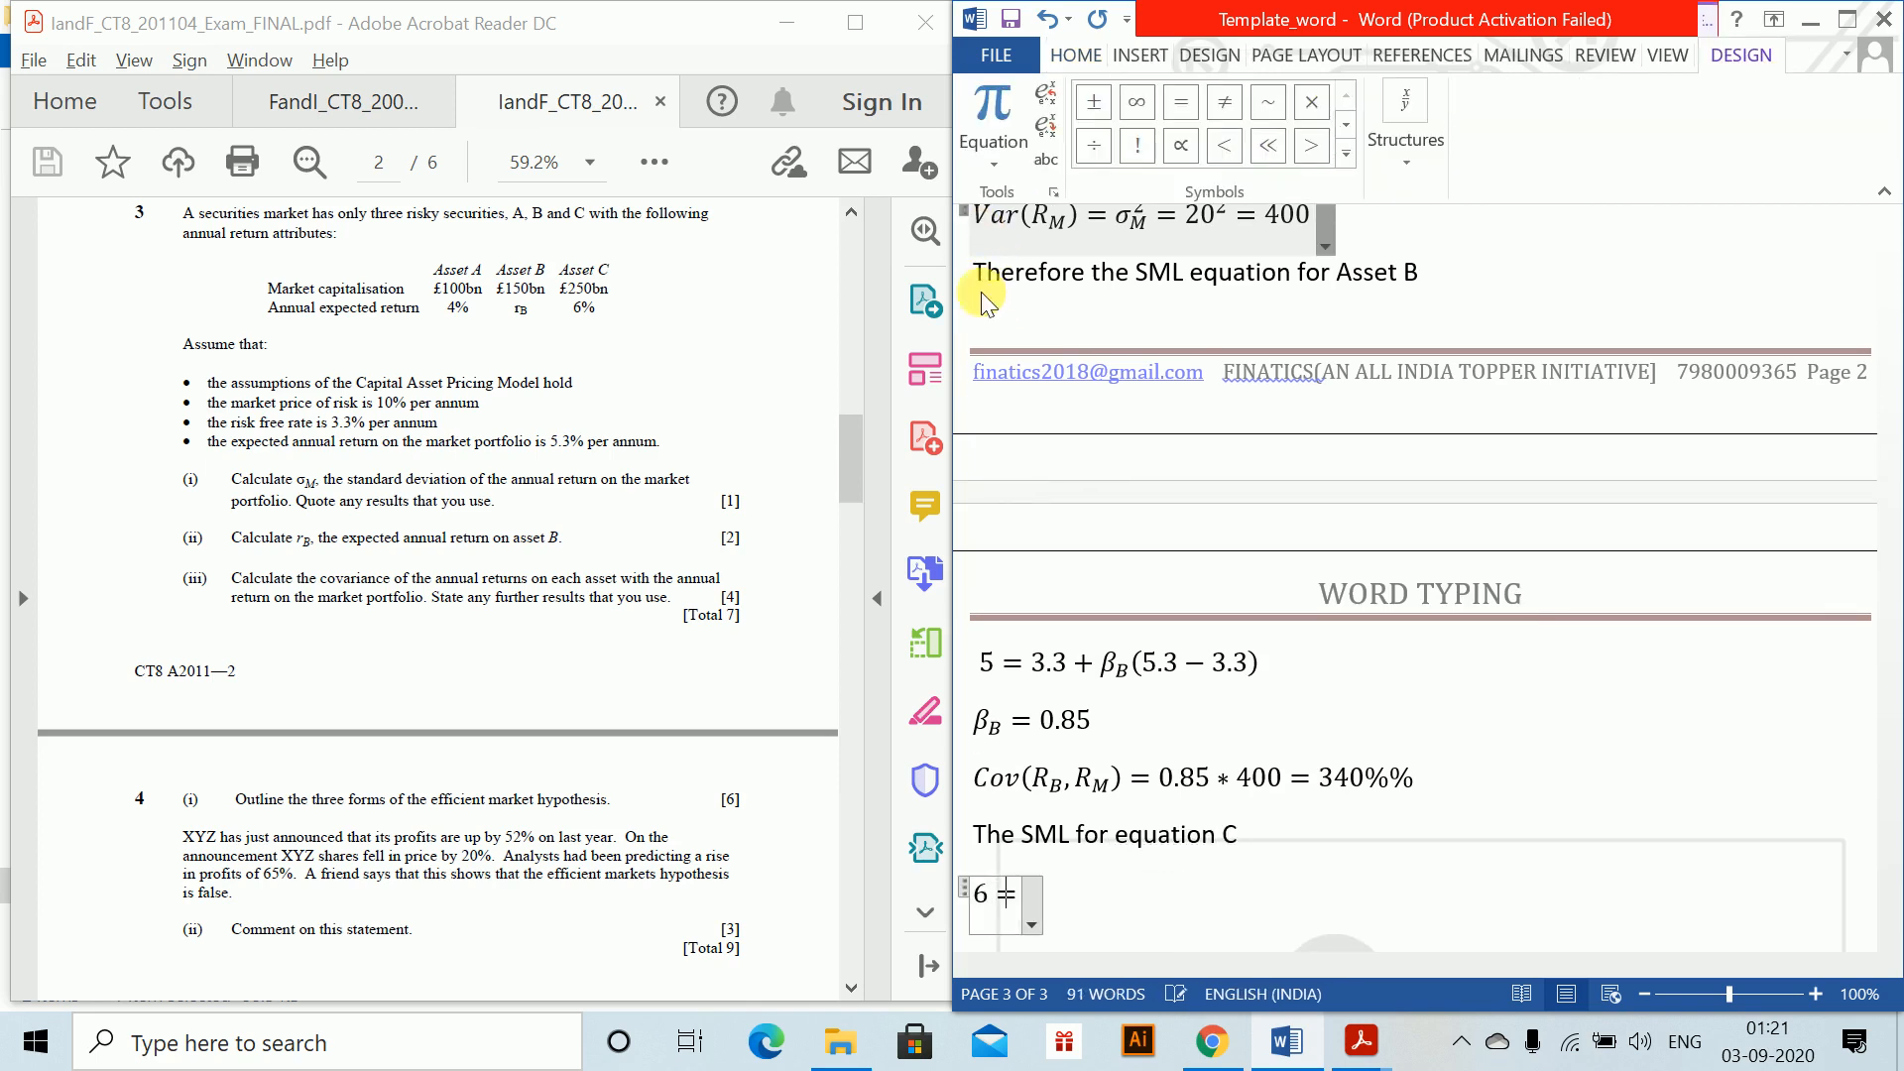
{"action": "type", "text": ".3+"}
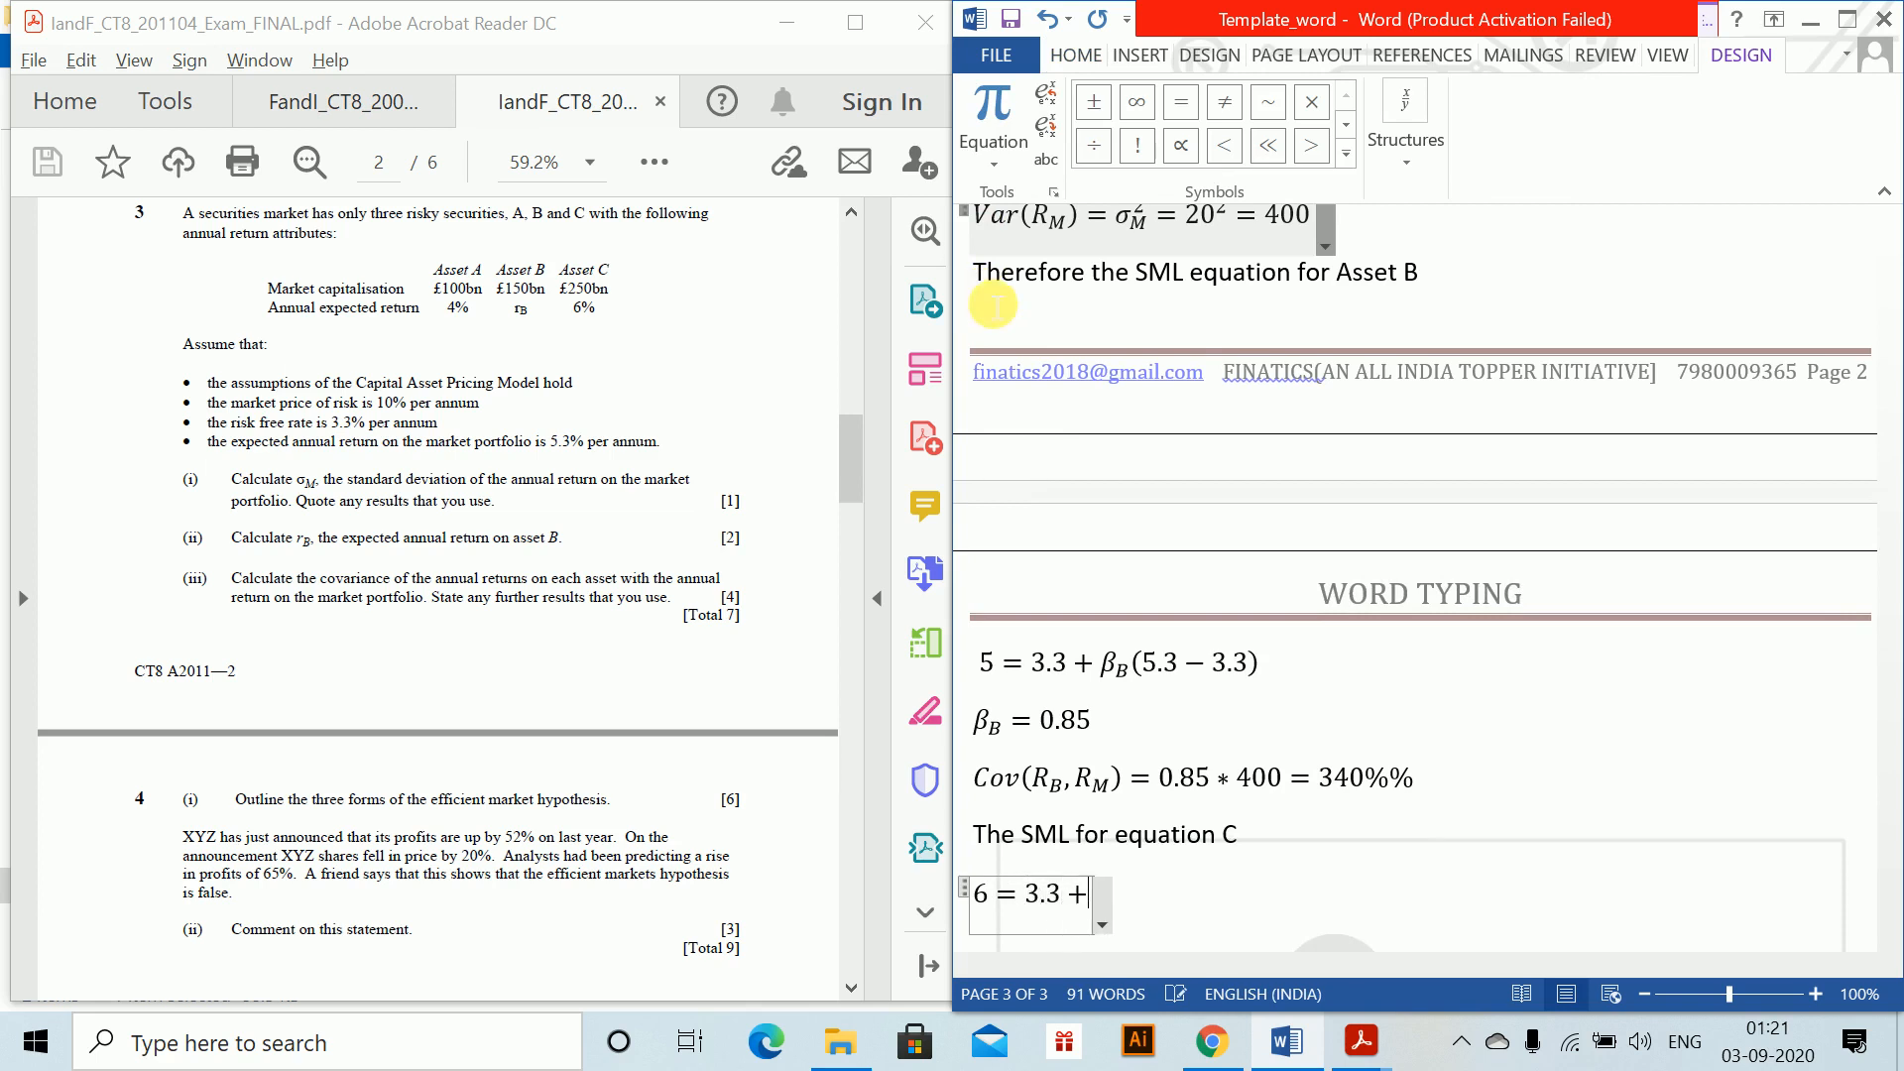
{"action": "type", "text": "\beta "}
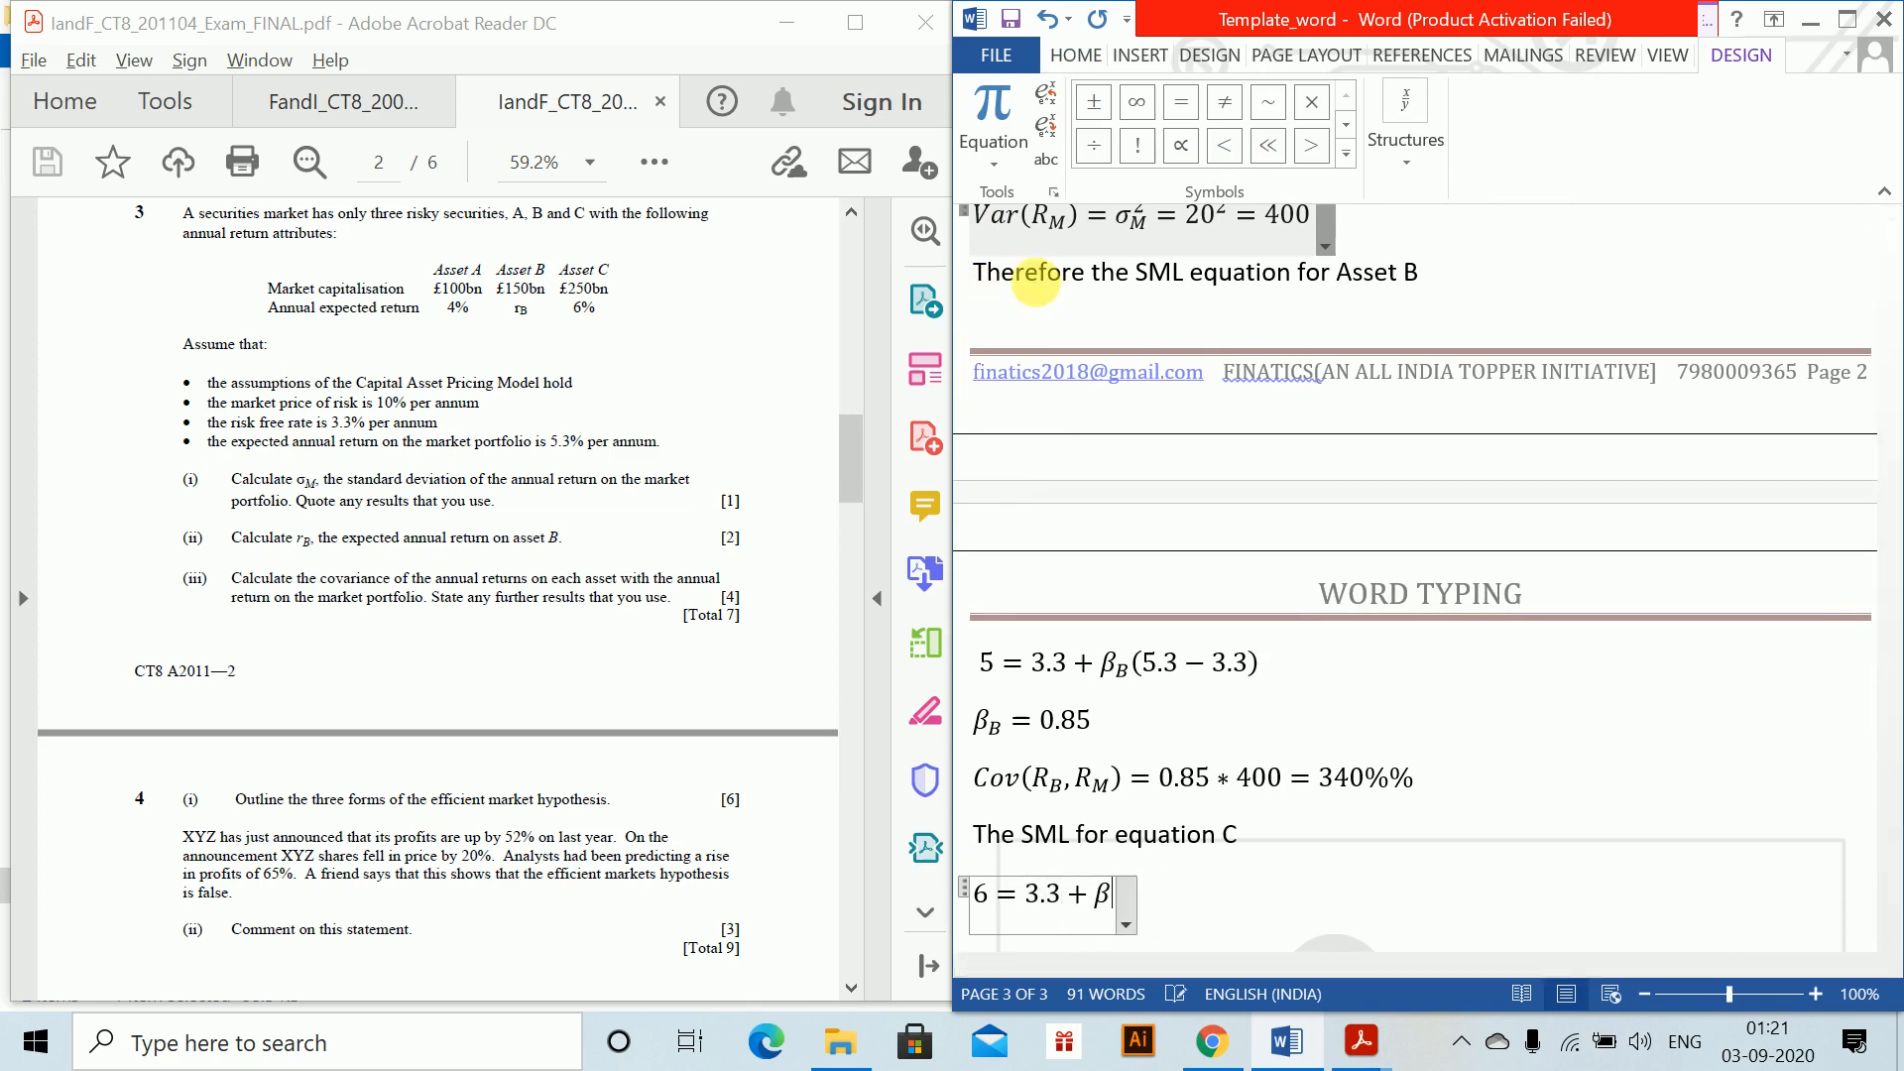
{"action": "type", "text": "_C(5"}
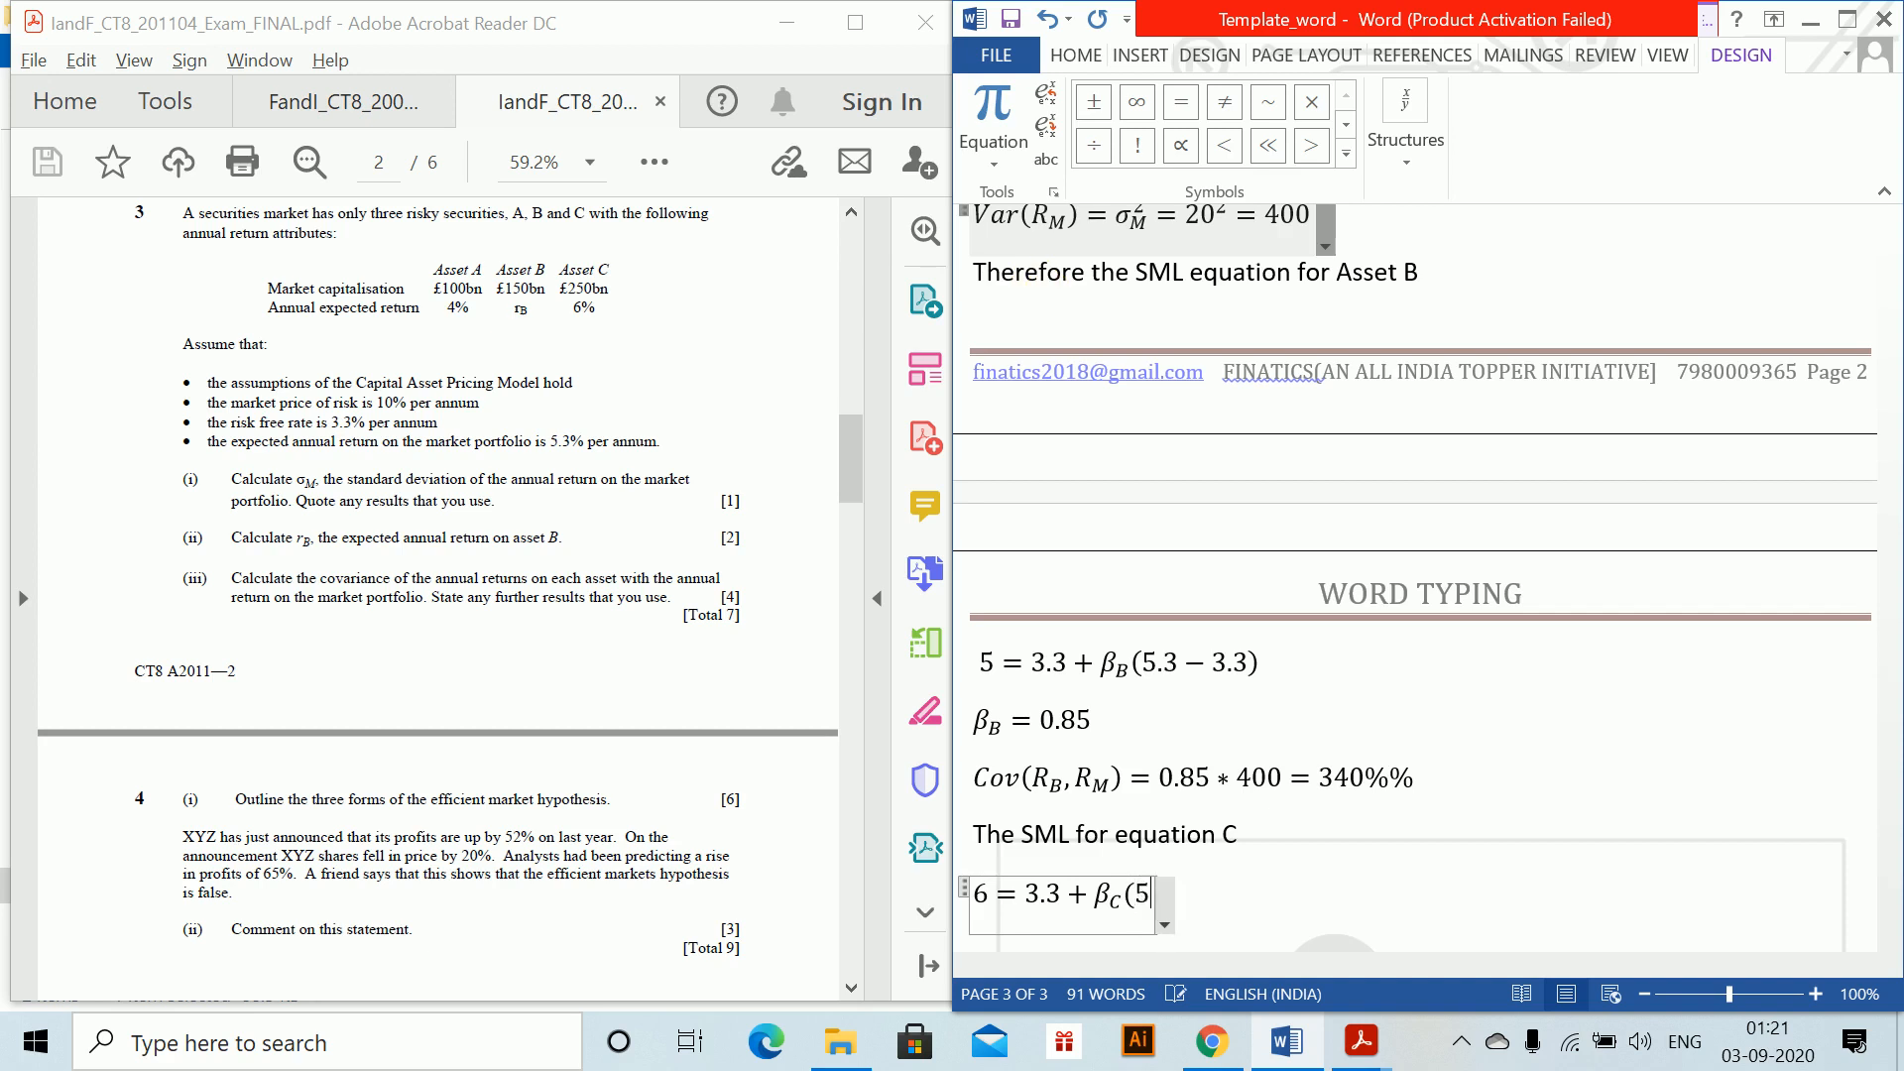
{"action": "type", "text": ".3"}
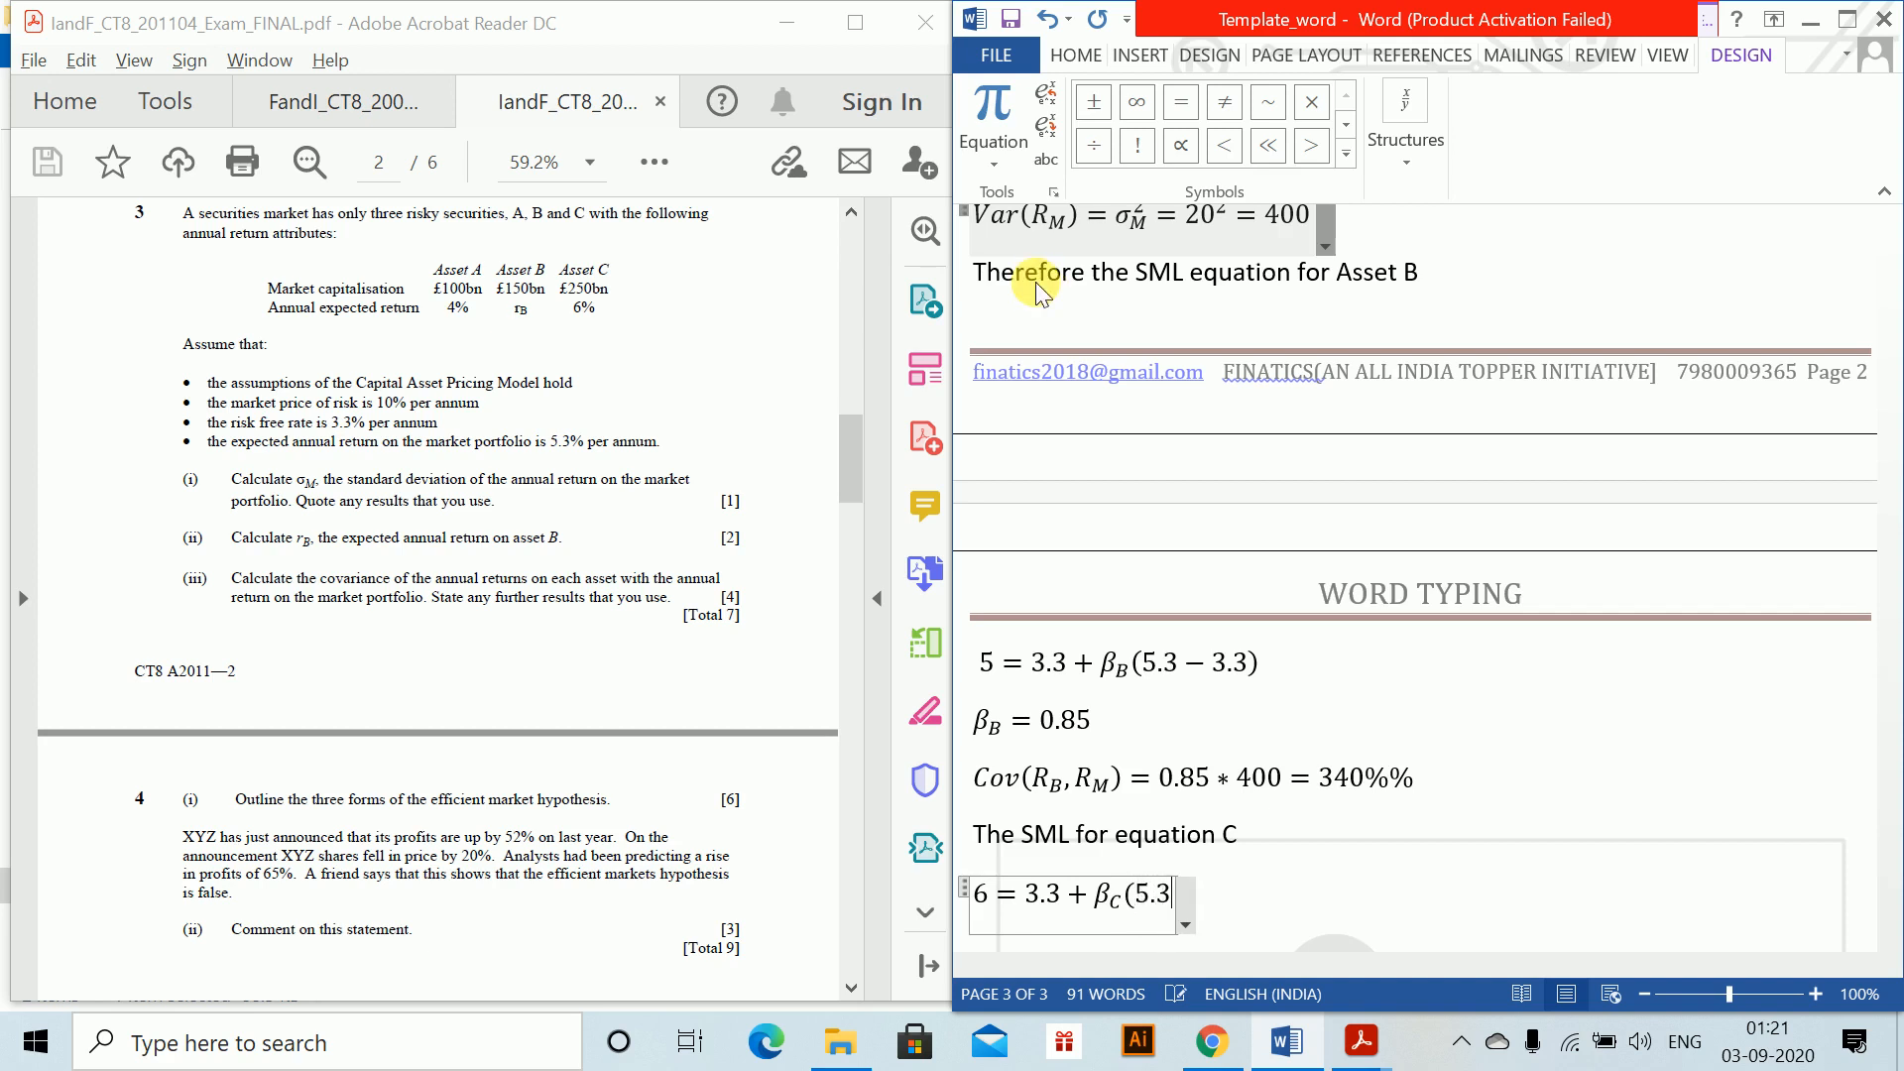
{"action": "type", "text": "-3,3"}
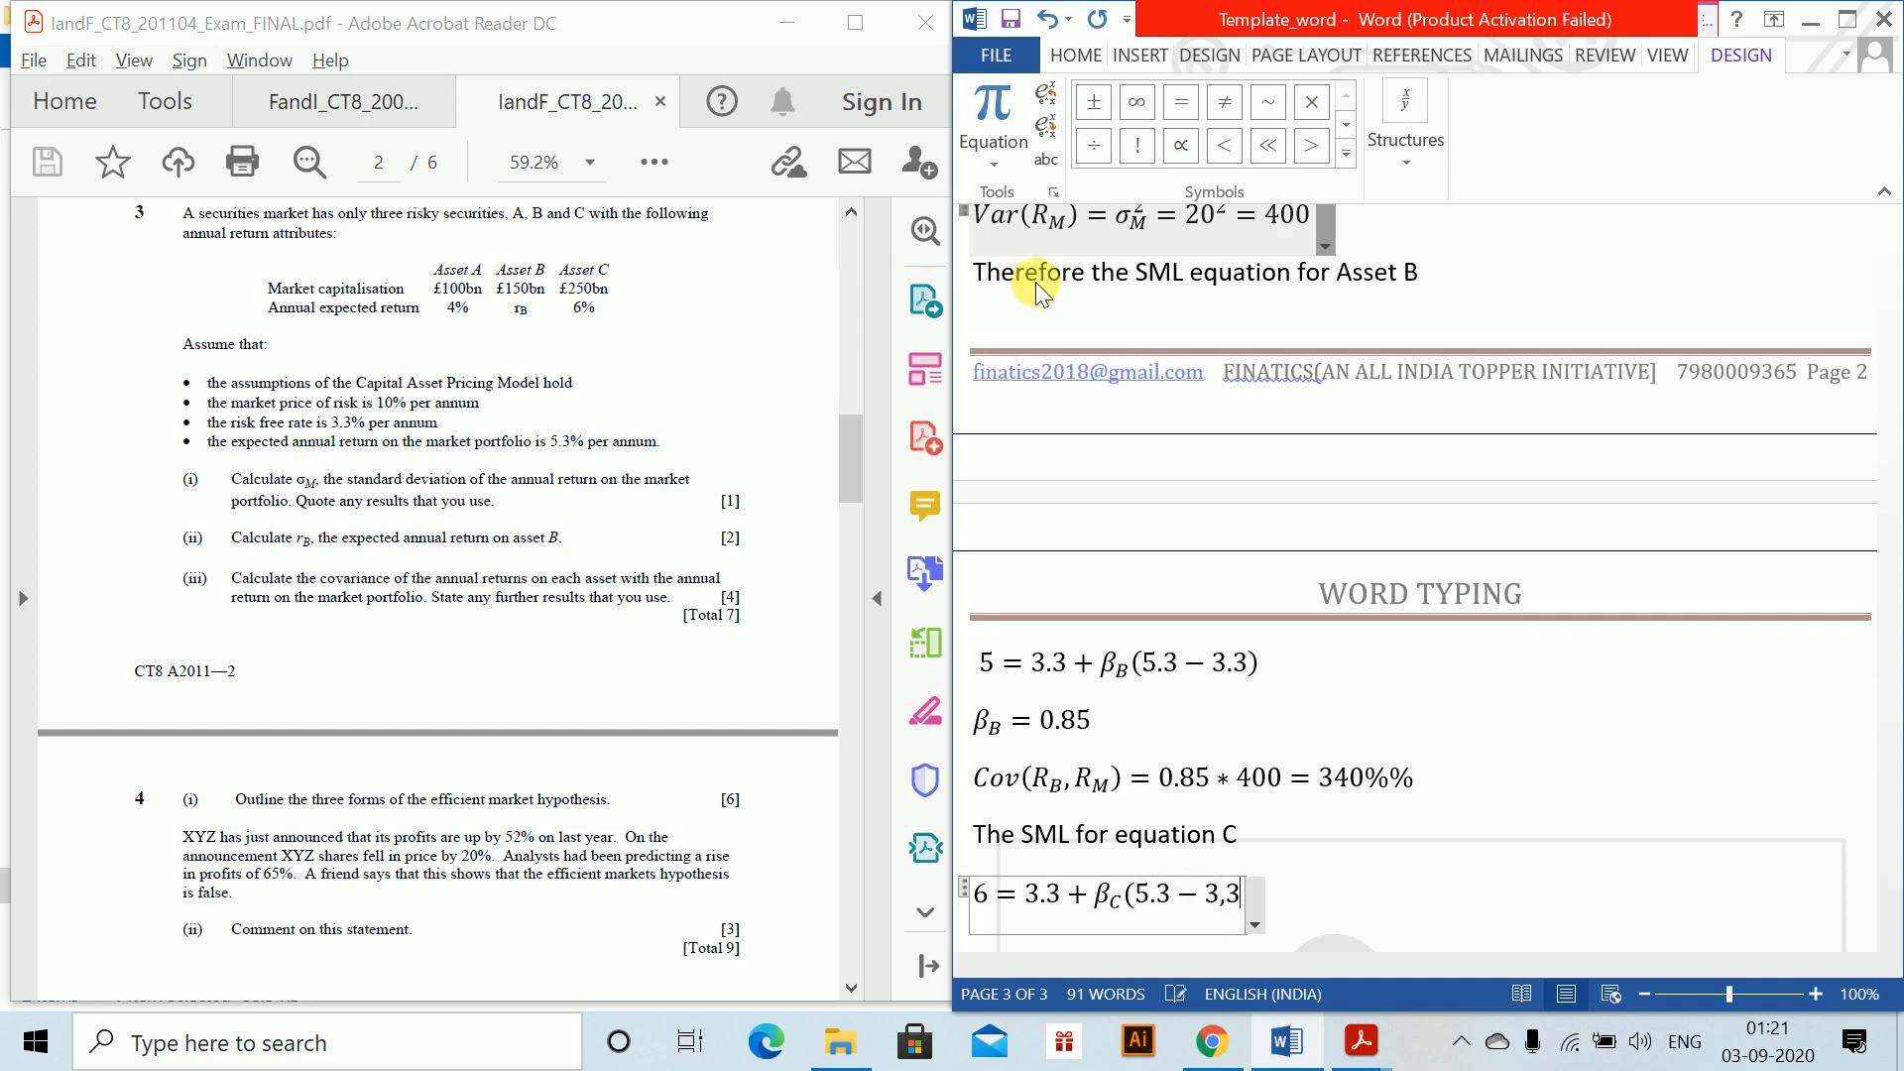
{"action": "key", "text": "BackSpace"}
{"action": "key", "text": "BackSpace"}
{"action": "type", "text": ".3)"}
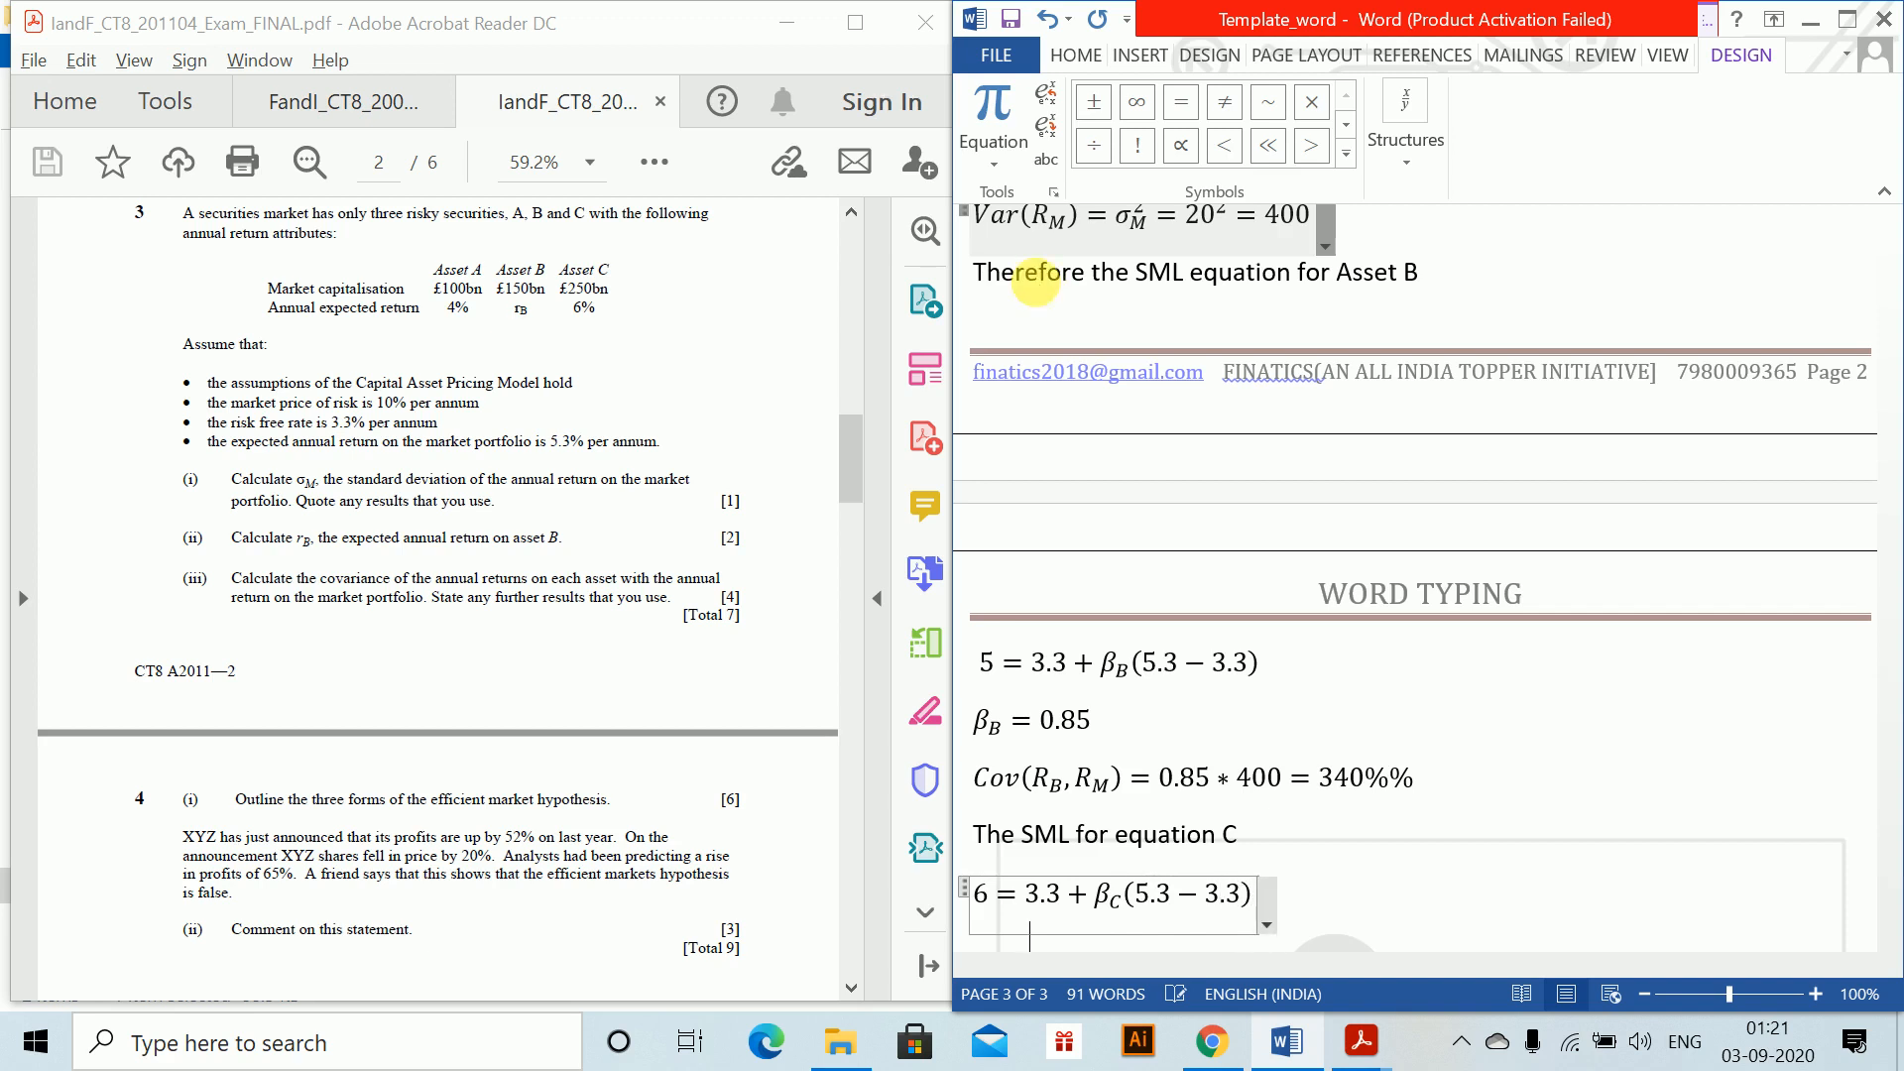
{"action": "key", "text": "Return"}
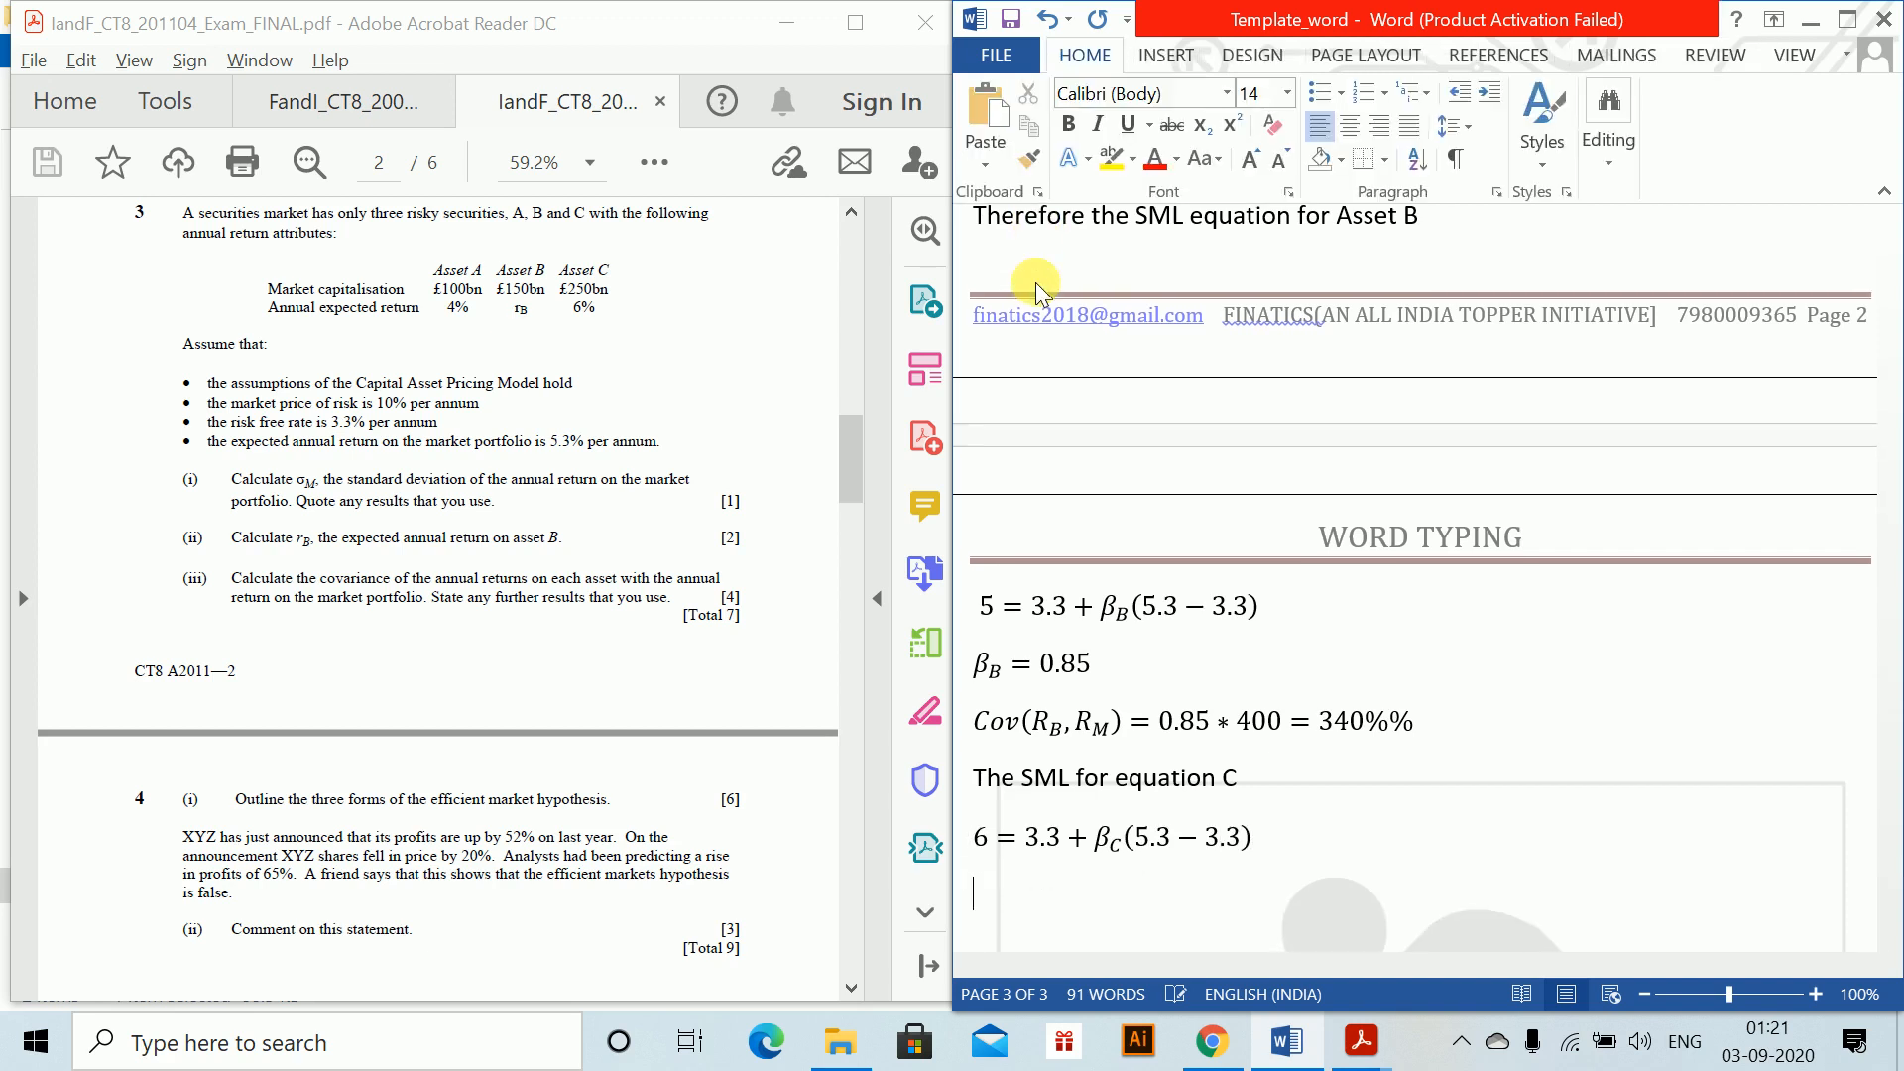
State asset C's beta in a new equation as β_C = 1.35.
{"action": "key", "text": "alt+equal"}
{"action": "type", "text": "\\"}
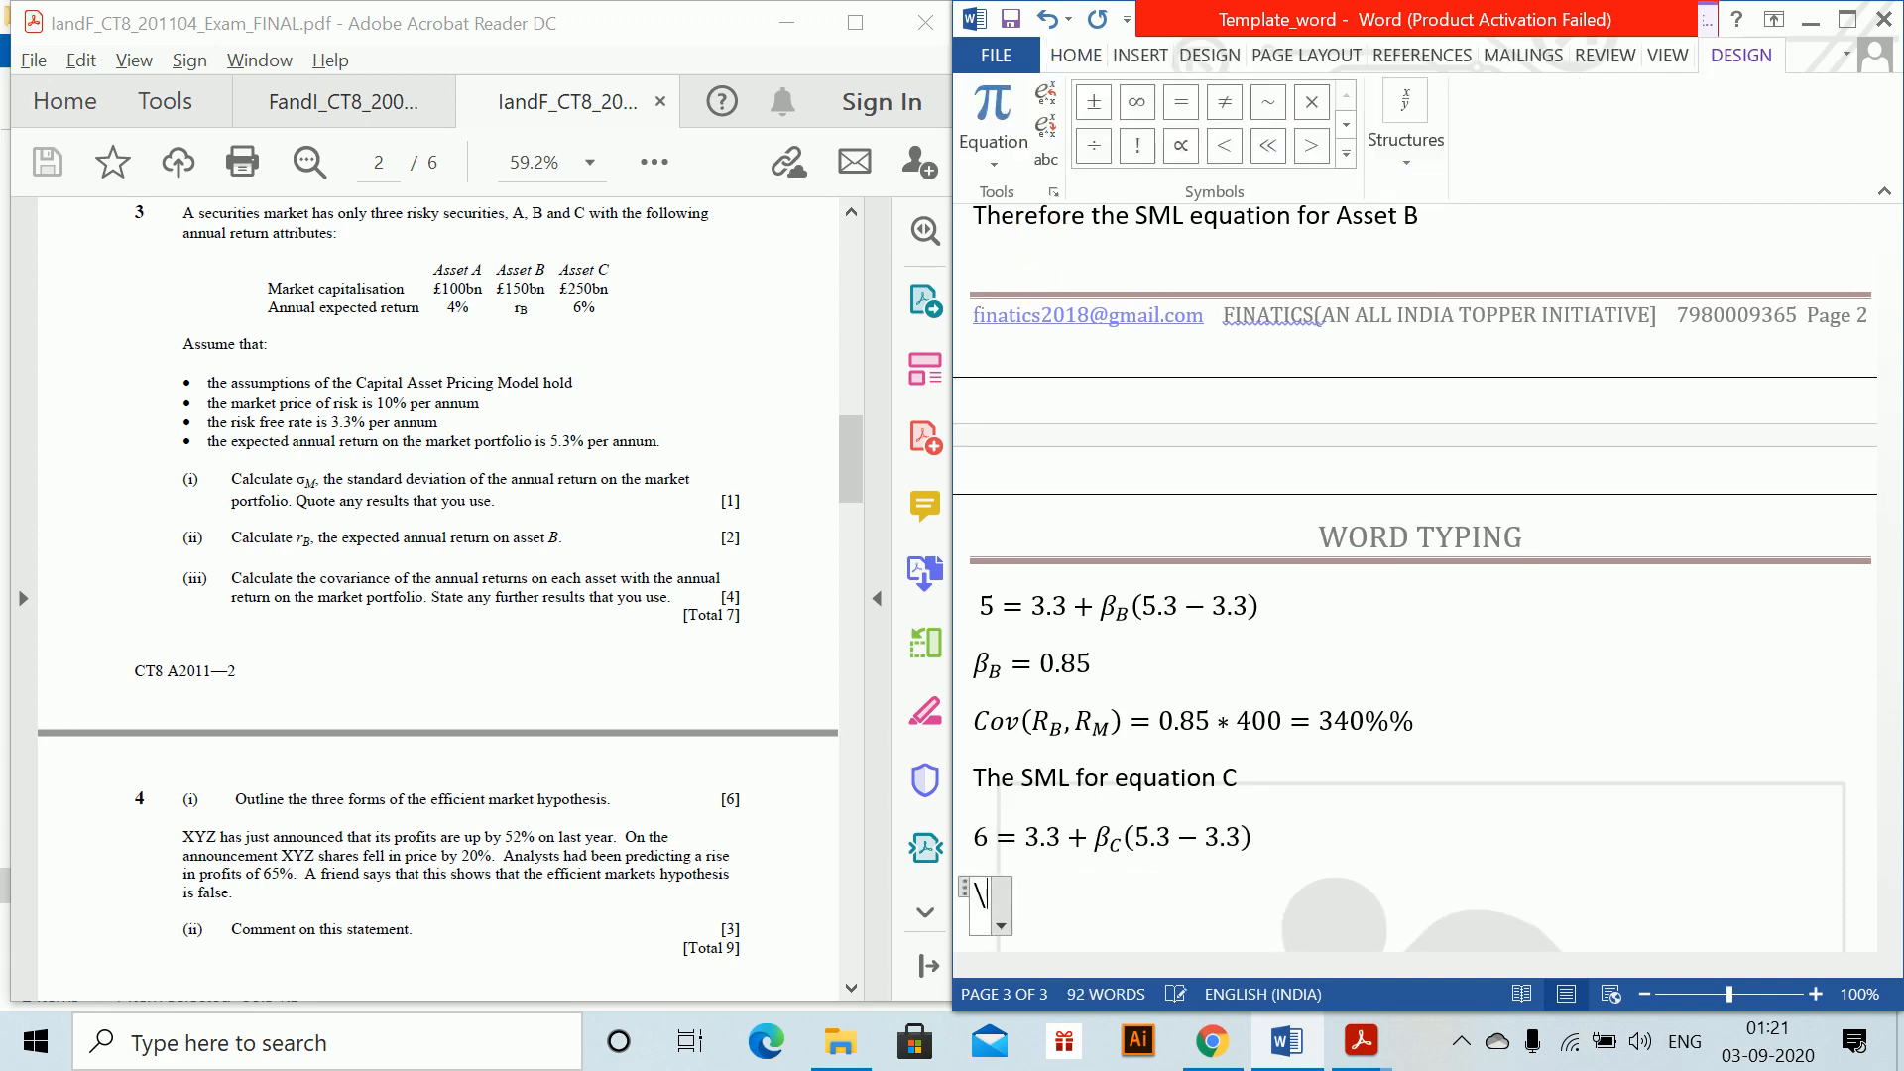
{"action": "type", "text": "beta _C "}
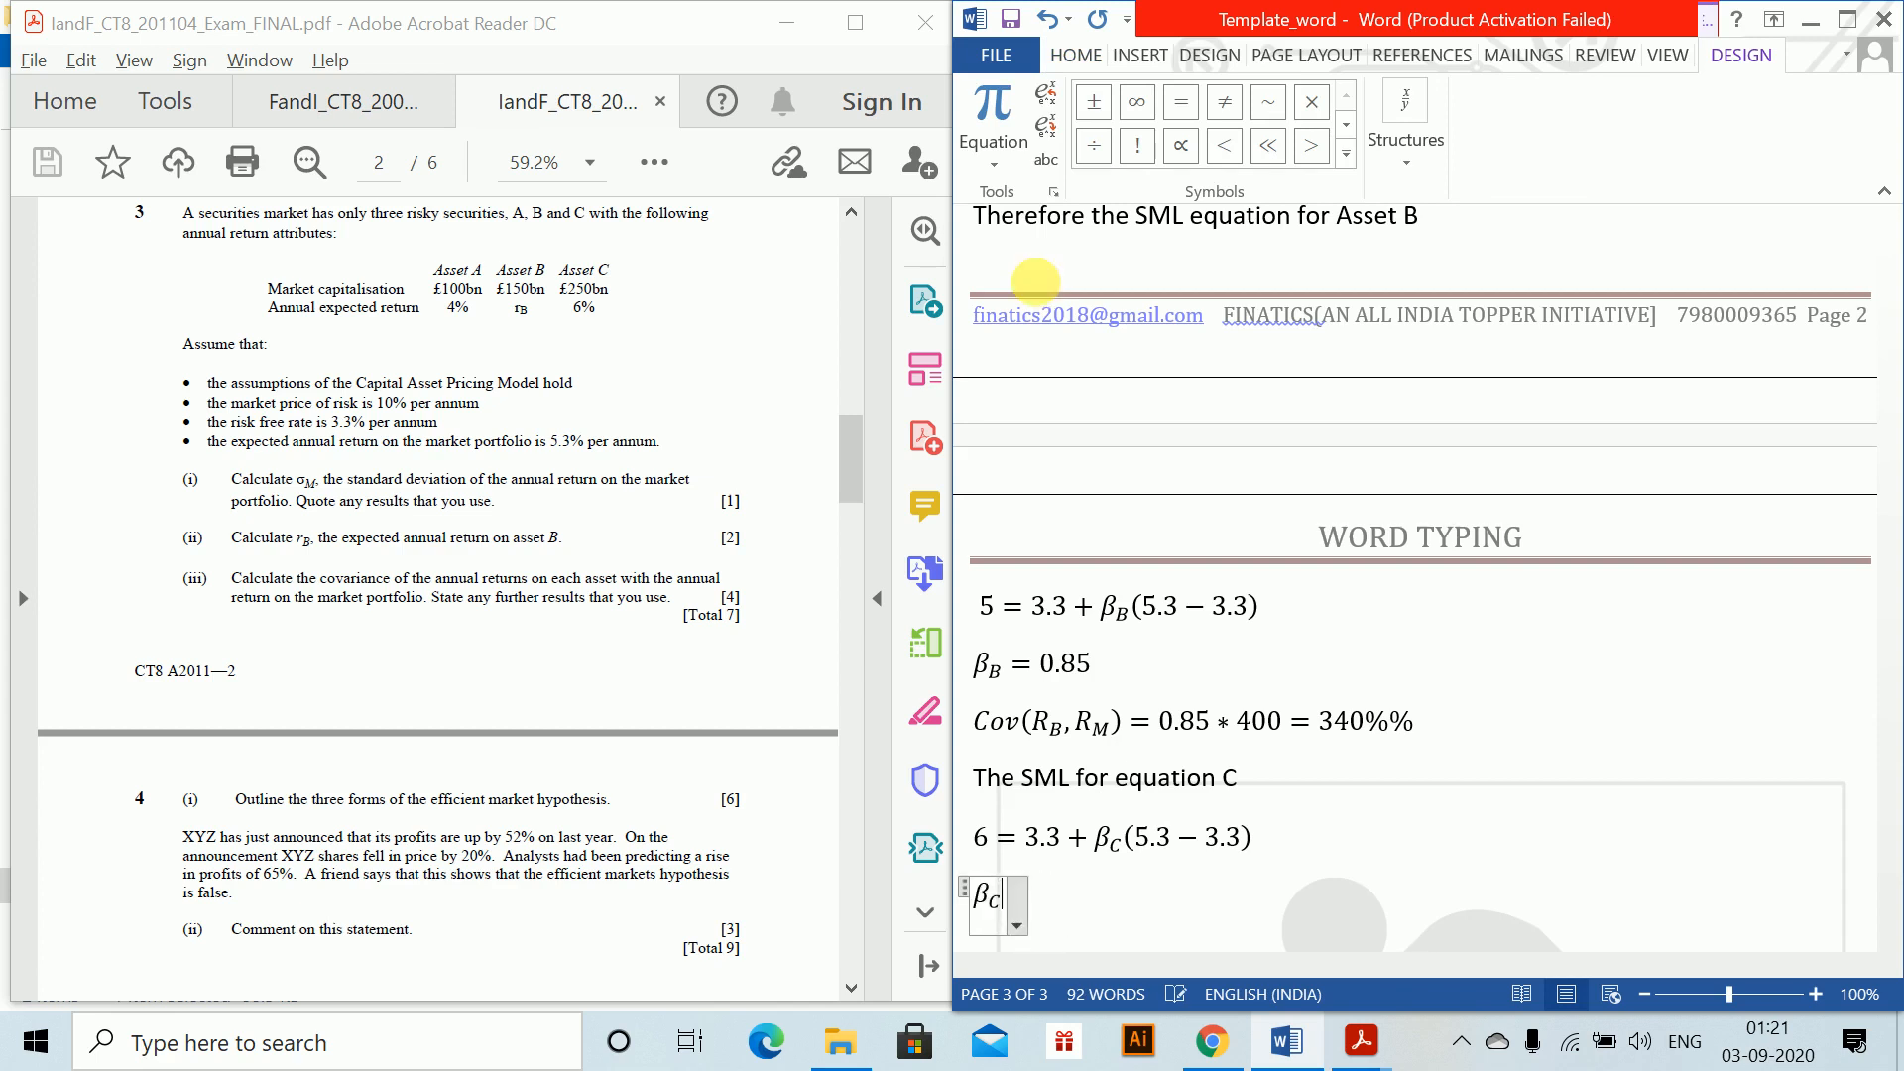
{"action": "type", "text": "=1.35"}
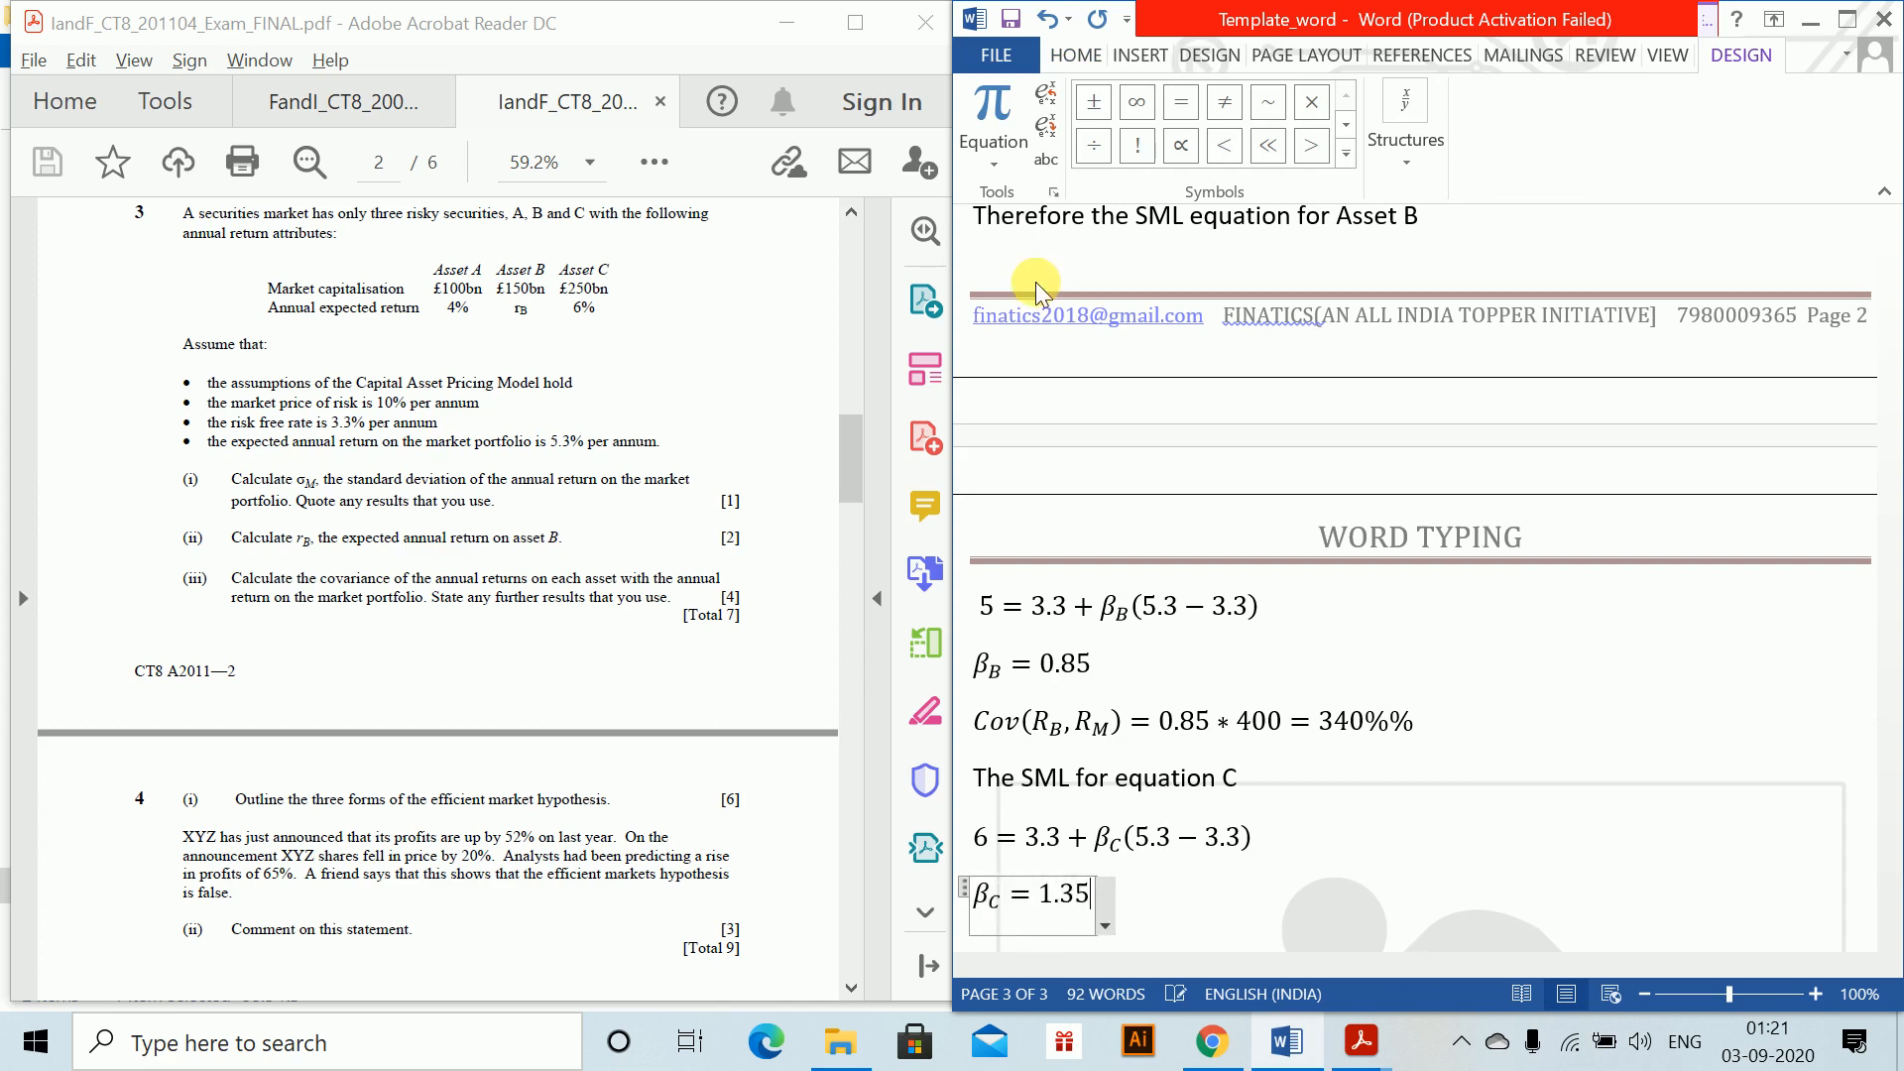
{"action": "key", "text": "Return"}
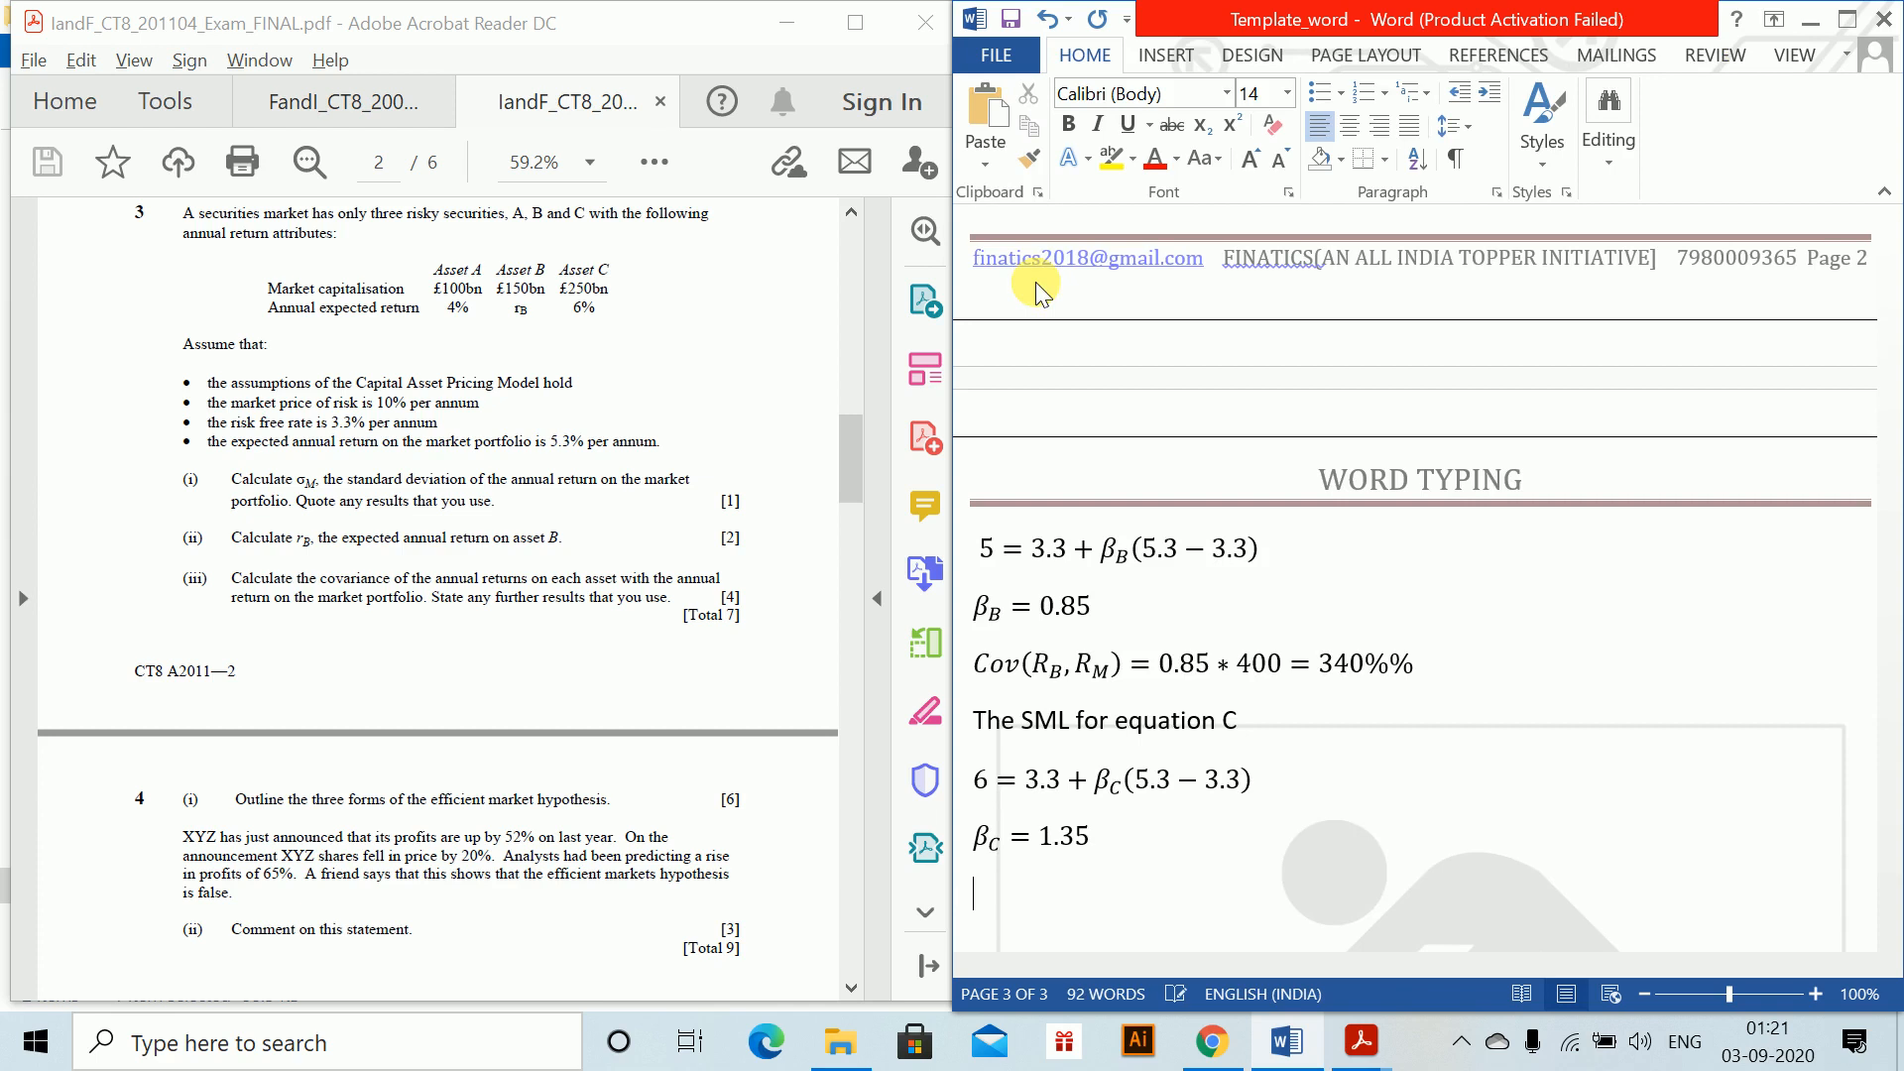
Write "So" followed by the inline equation Cov(R_M, R_C) = 1.35 ∗ 400 = 540%% below asset C's beta.
{"action": "type", "text": "So Co"}
{"action": "key", "text": "alt+equal"}
{"action": "type", "text": "Cov"}
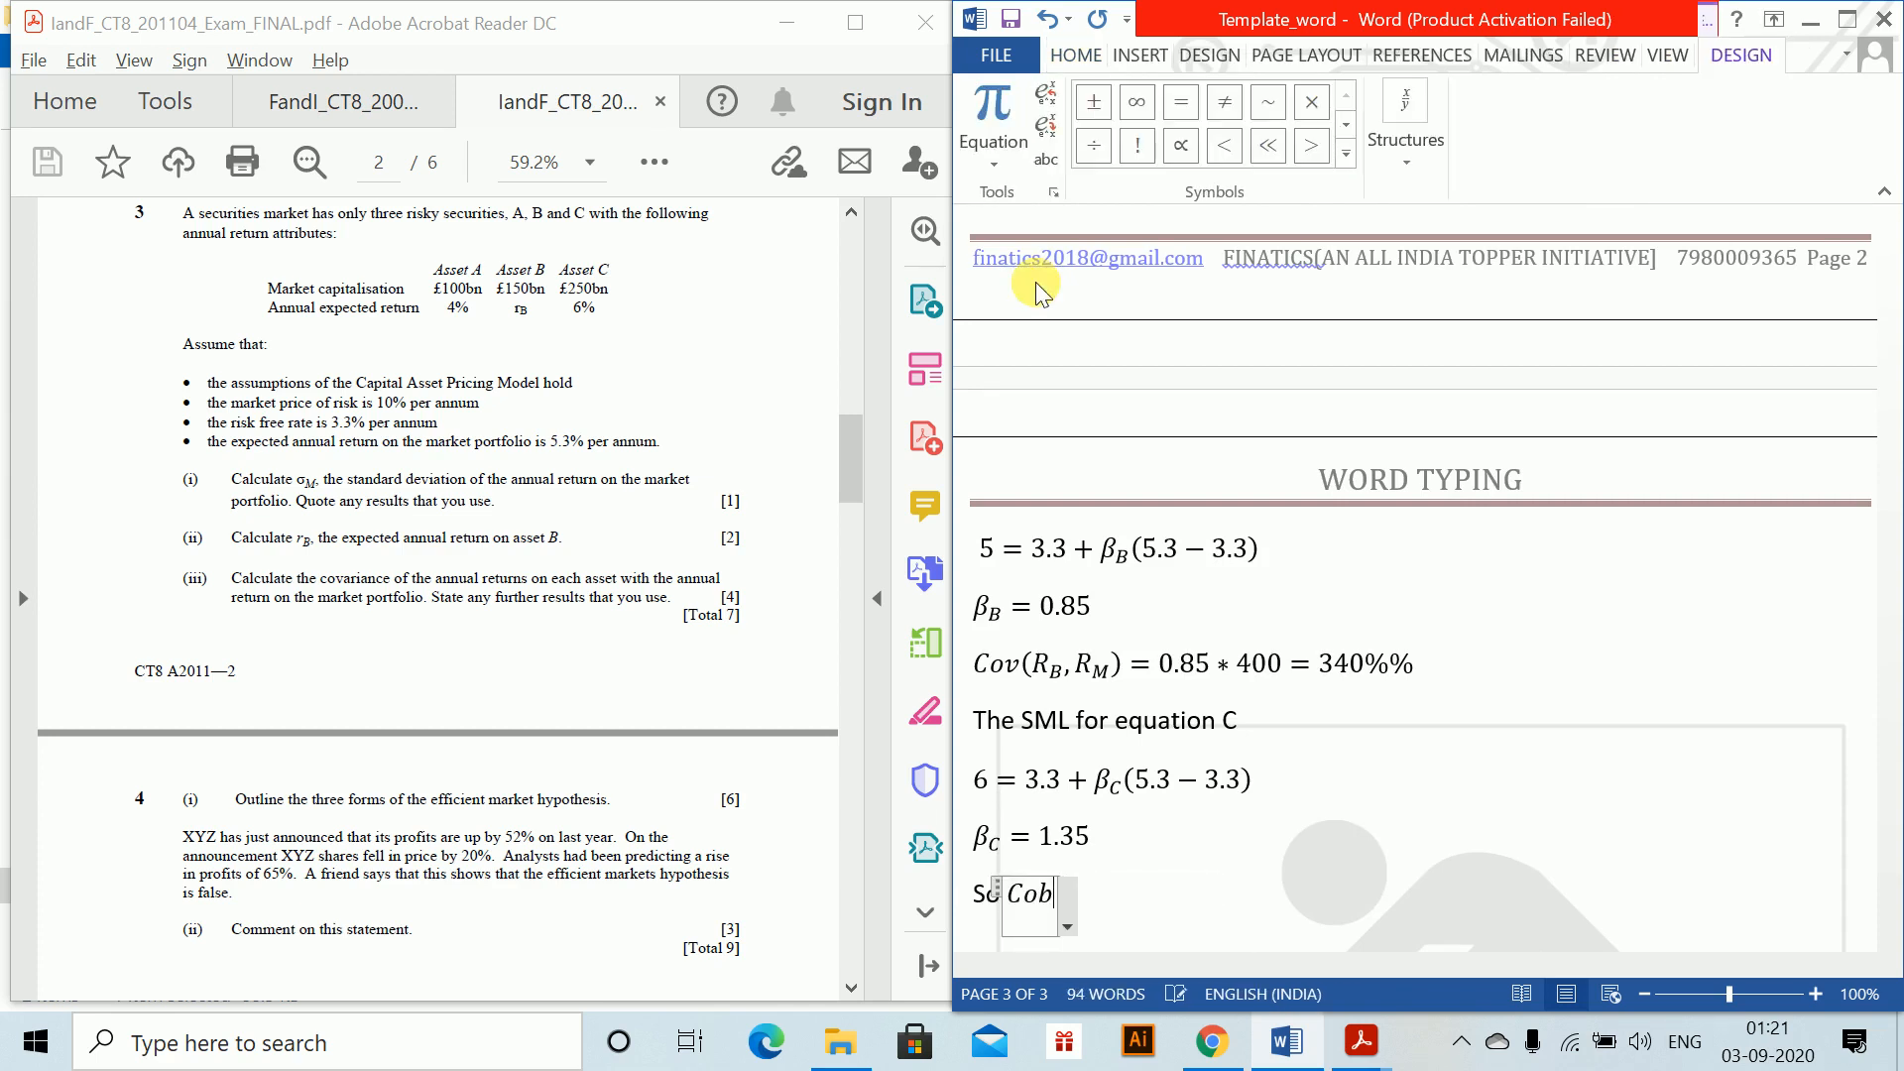
{"action": "type", "text": "(R_"}
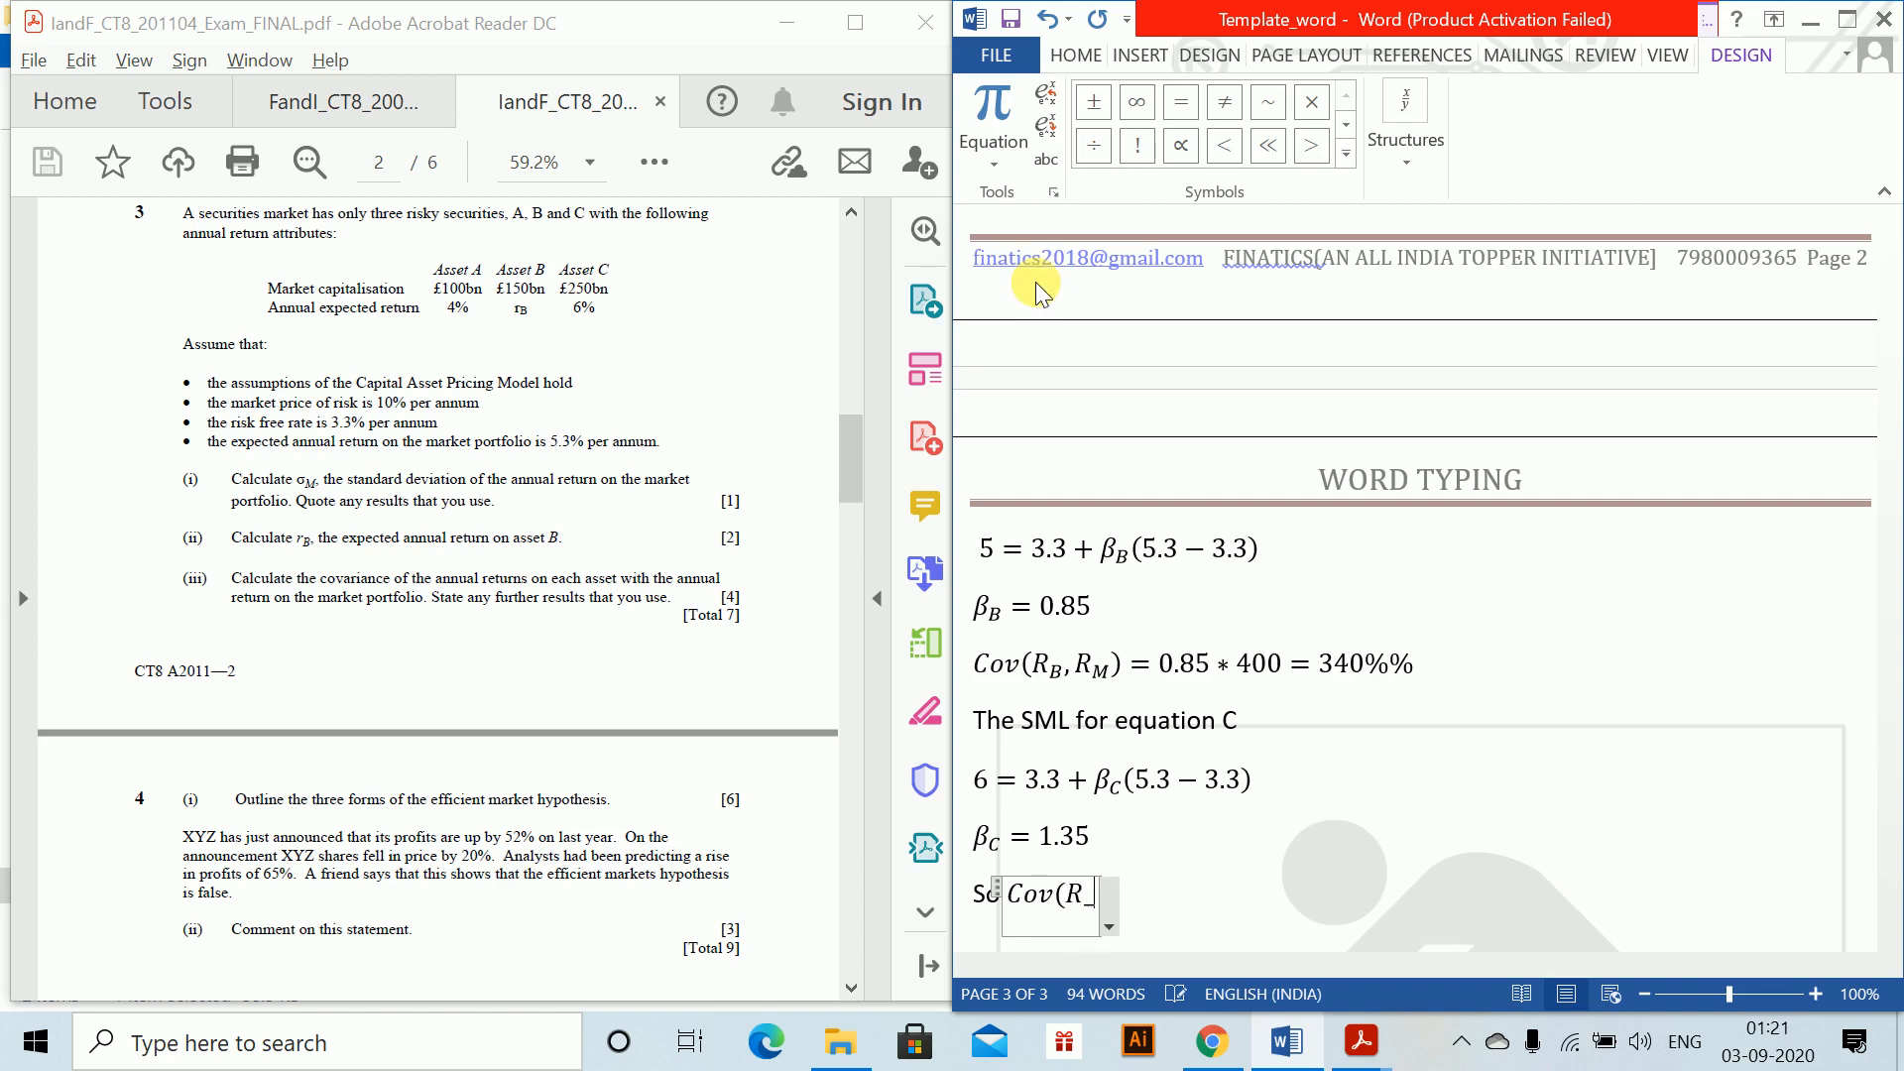
{"action": "type", "text": "M,R"}
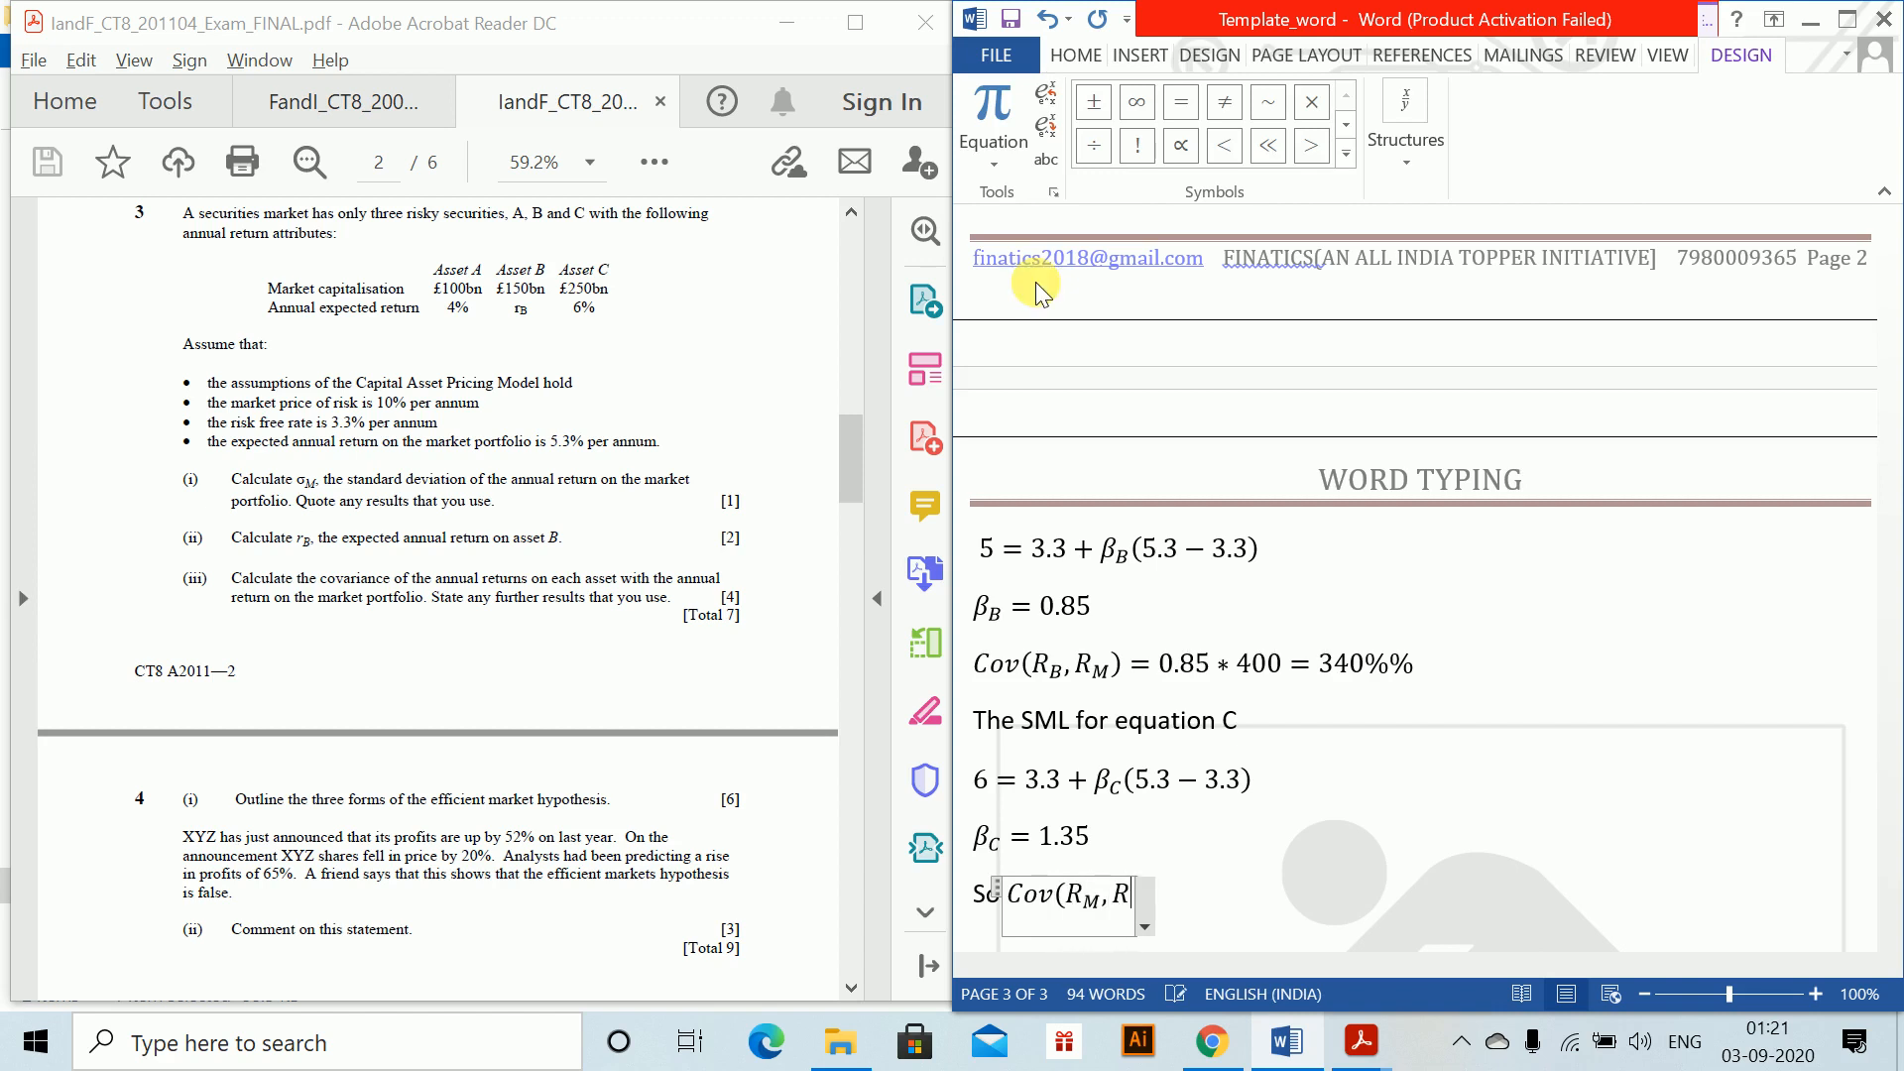
{"action": "type", "text": "_C)"}
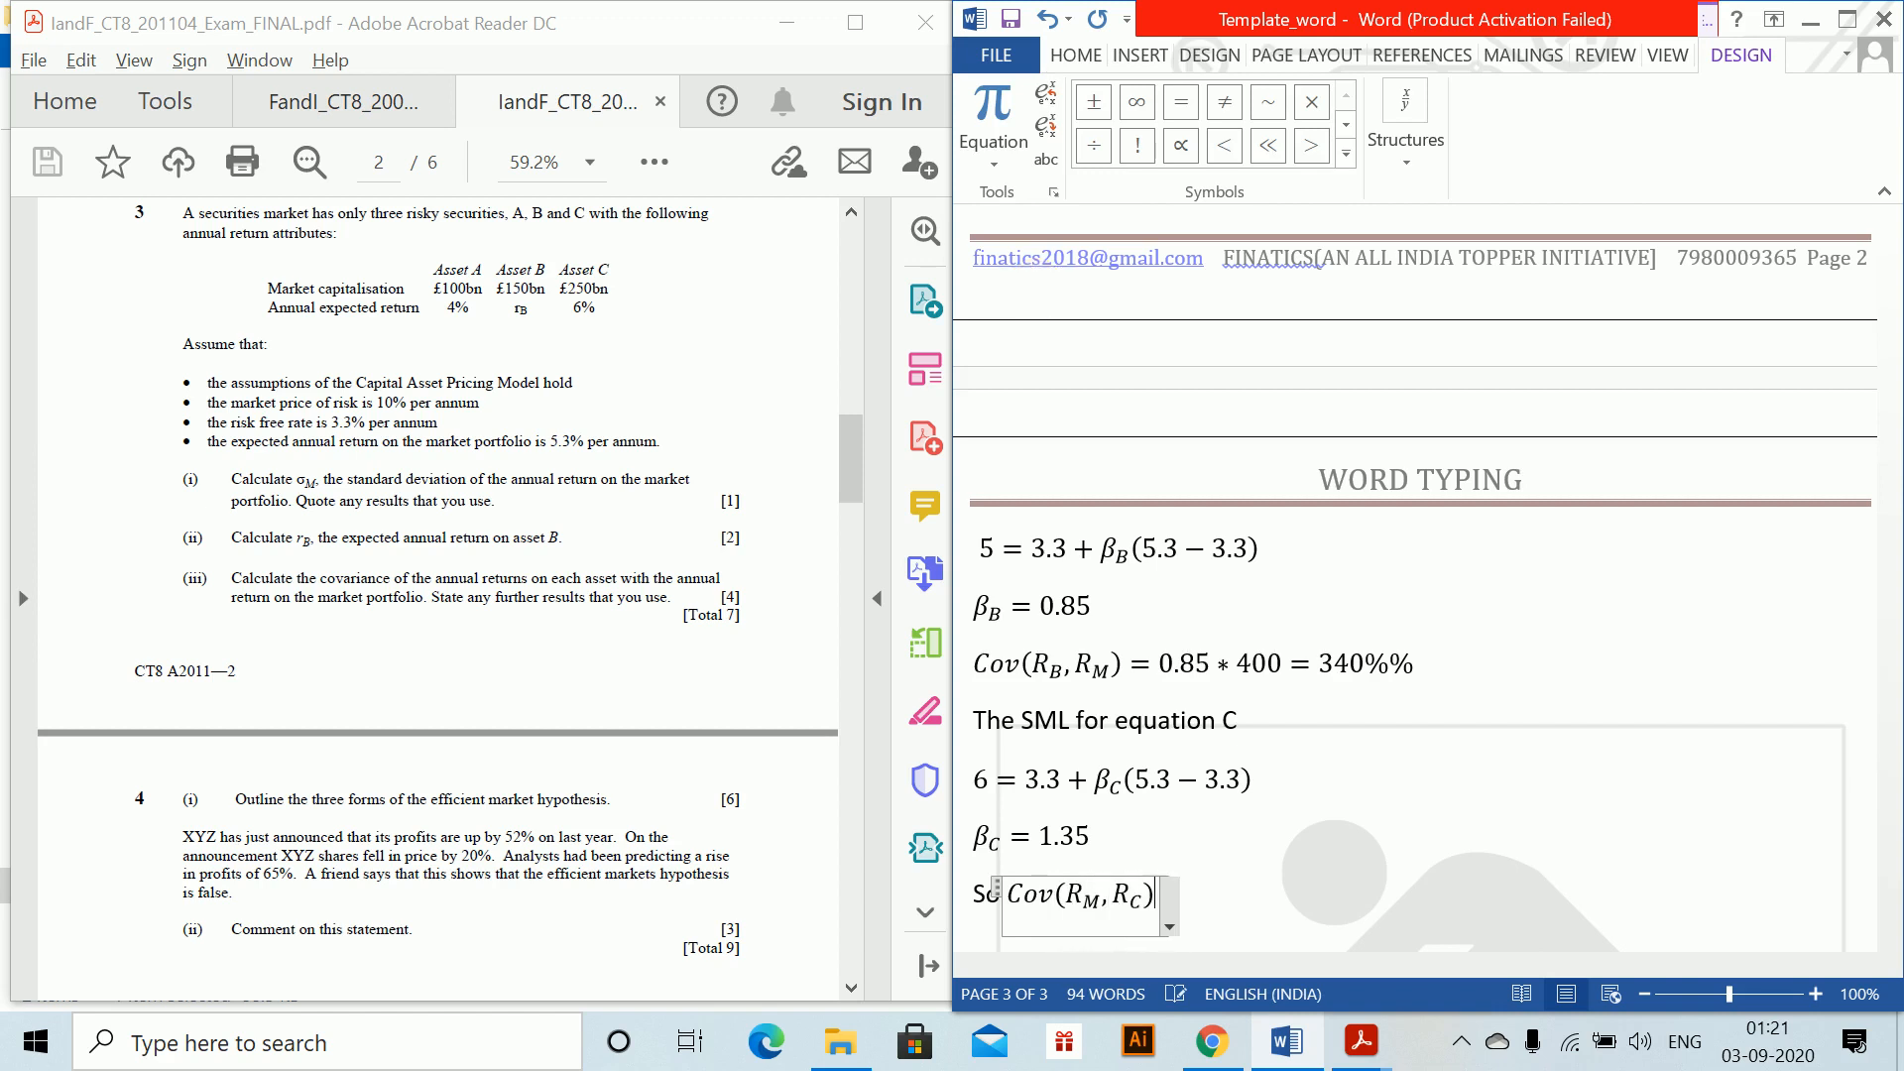
{"action": "type", "text": "=1.35"}
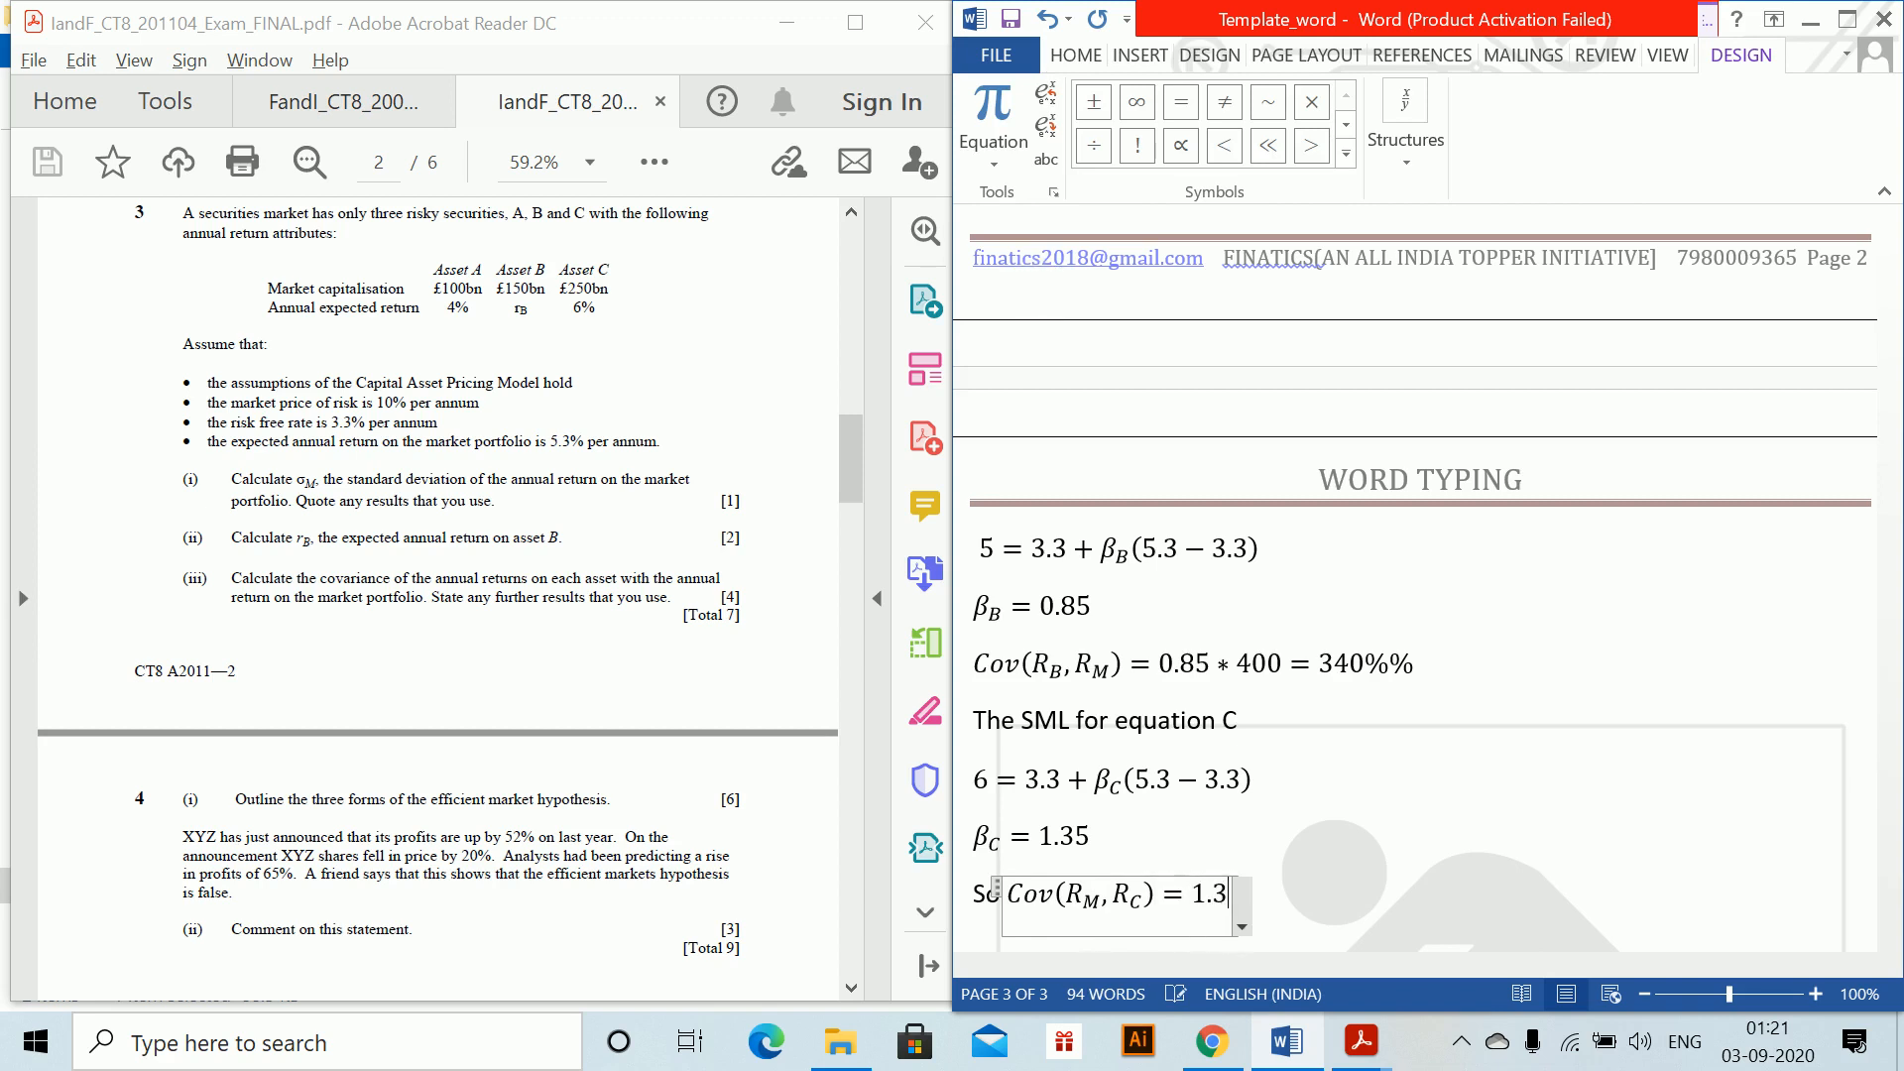
{"action": "type", "text": "*4000"}
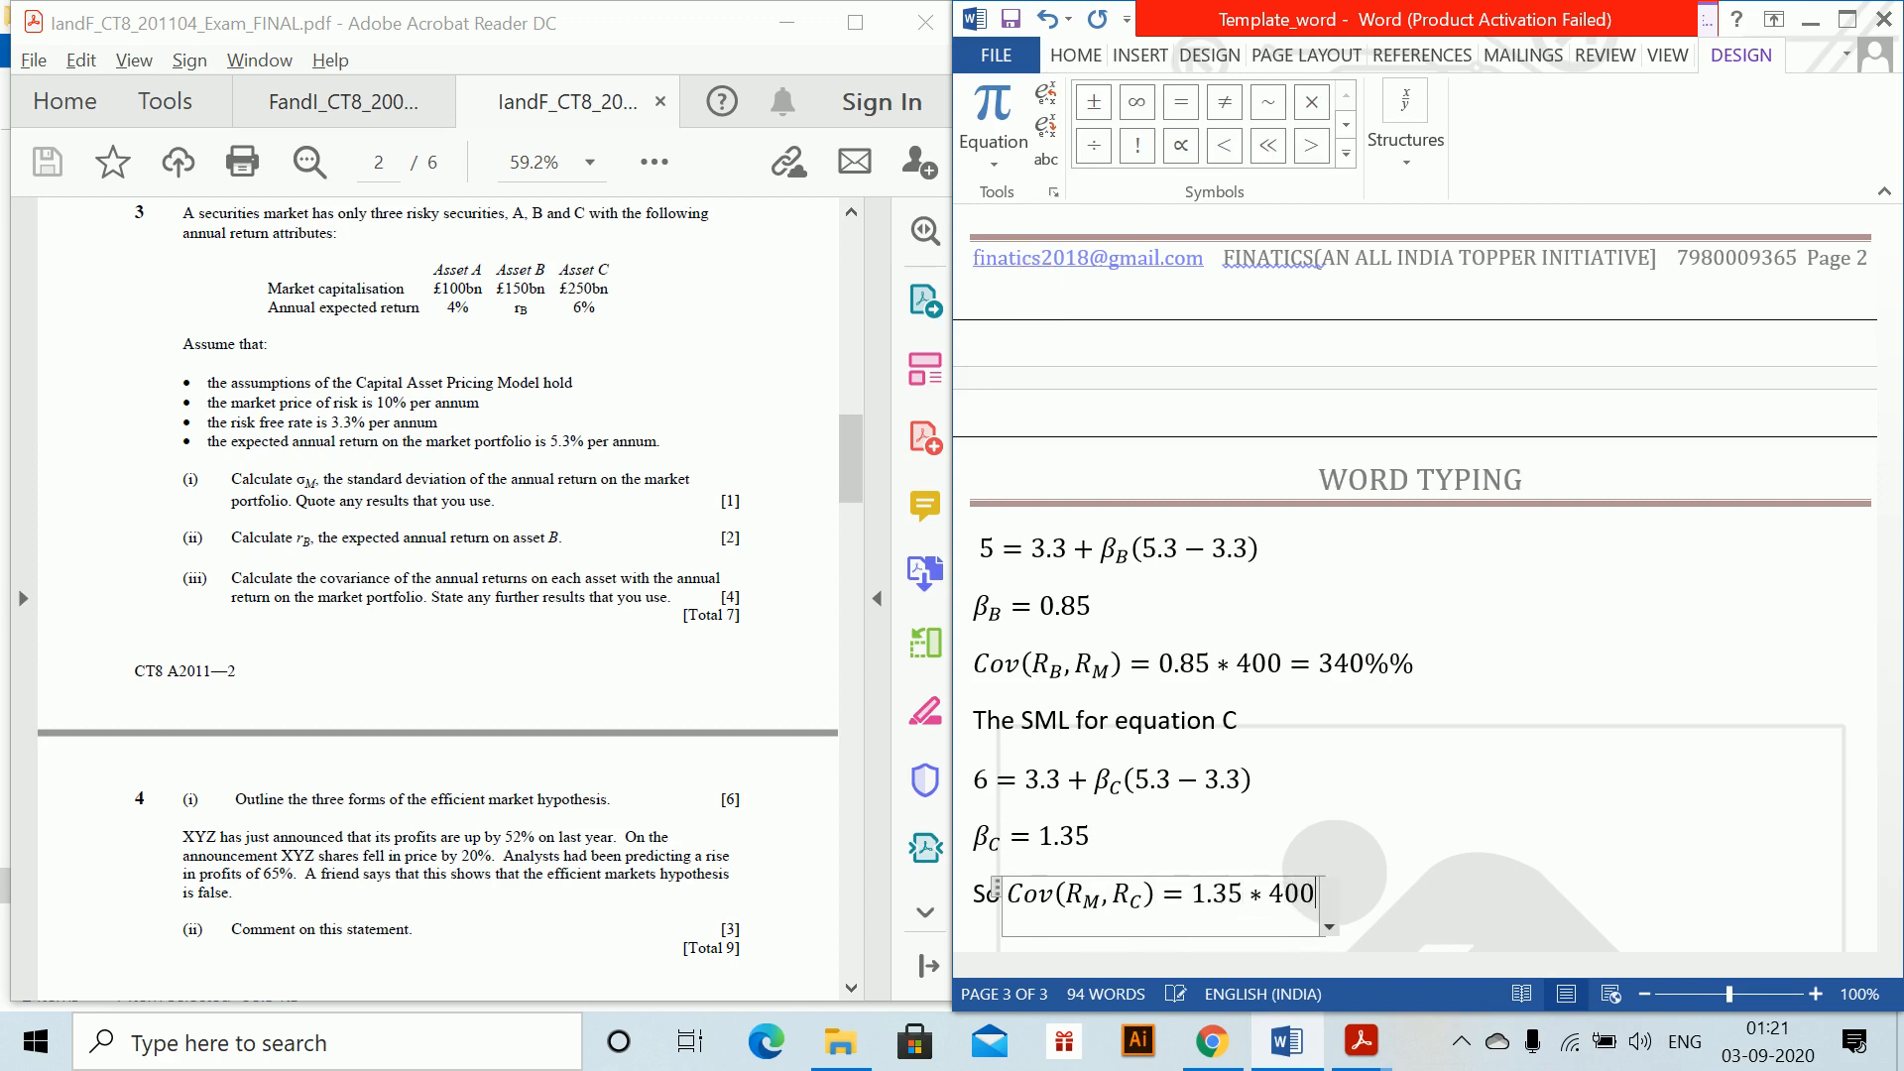
{"action": "key", "text": "BackSpace"}
{"action": "type", "text": "= 540%%"}
{"action": "key", "text": "Return"}
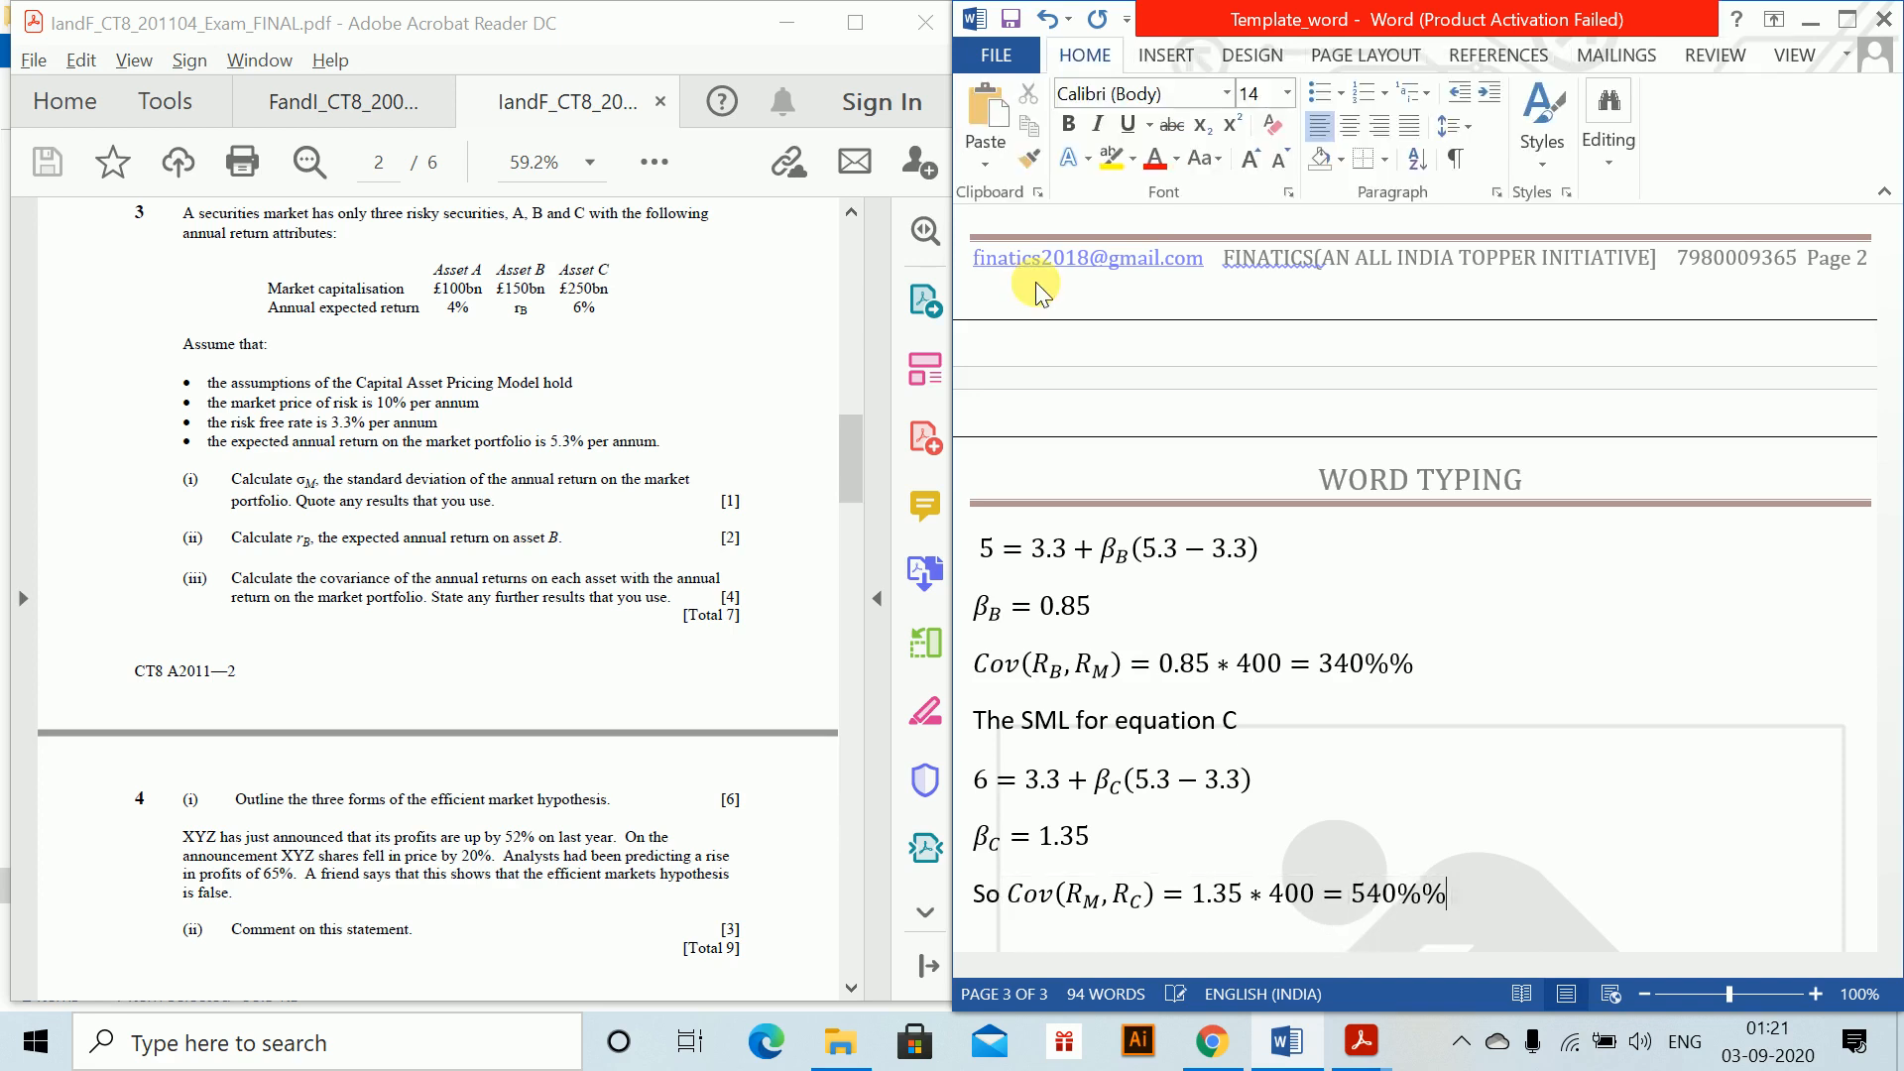